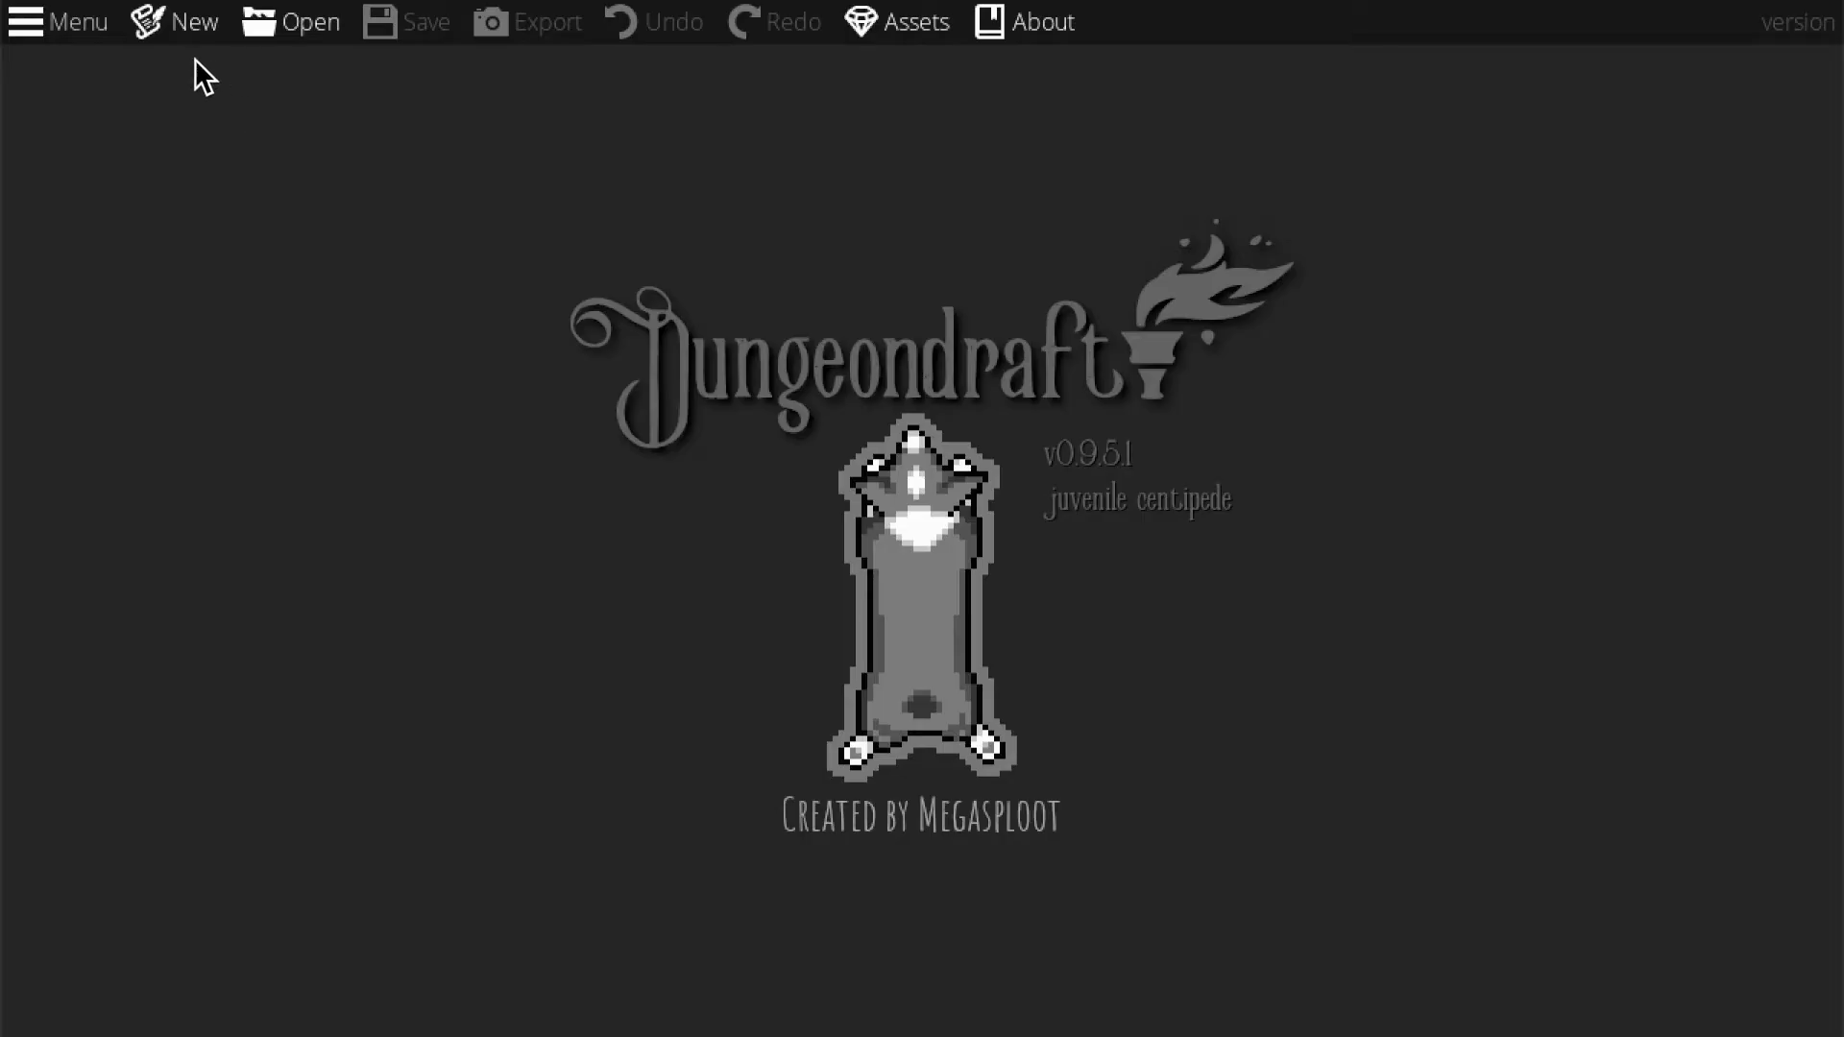
# Create a new map from the A3 Paper template at 16×11 tiles.
pyautogui.click(180, 36)
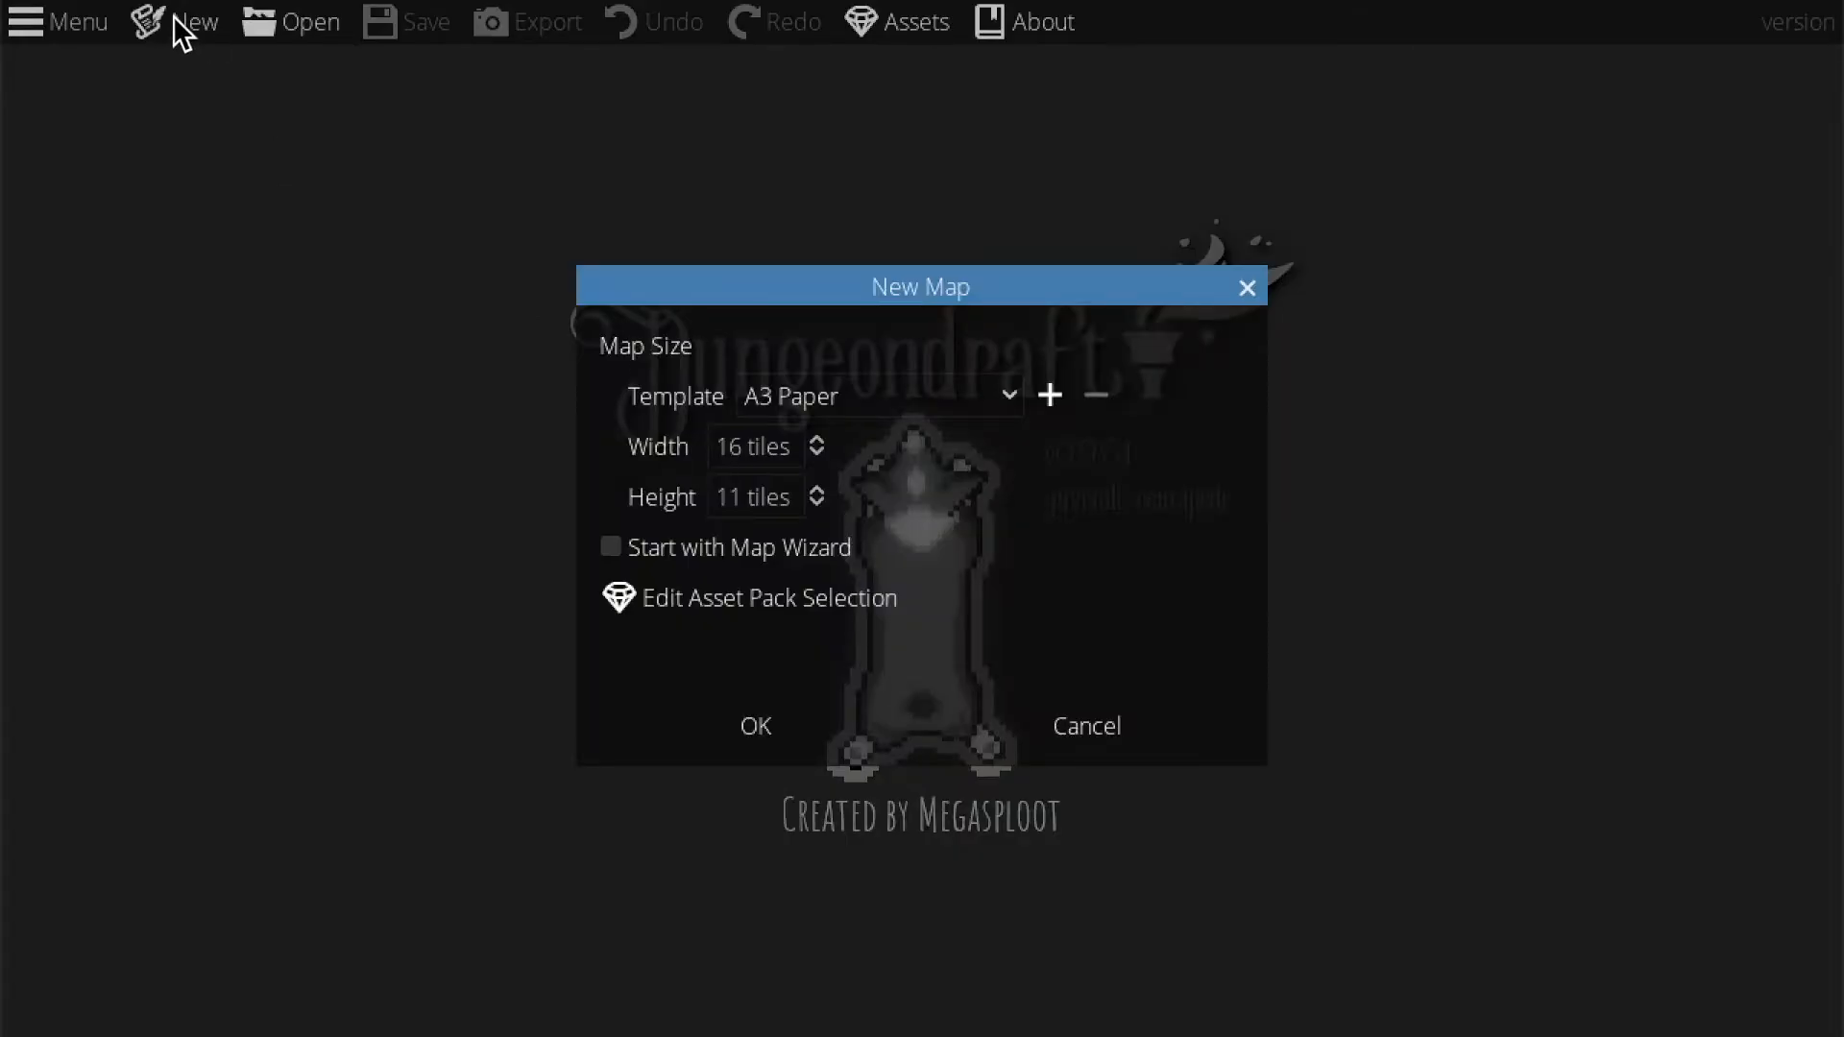
pyautogui.click(748, 739)
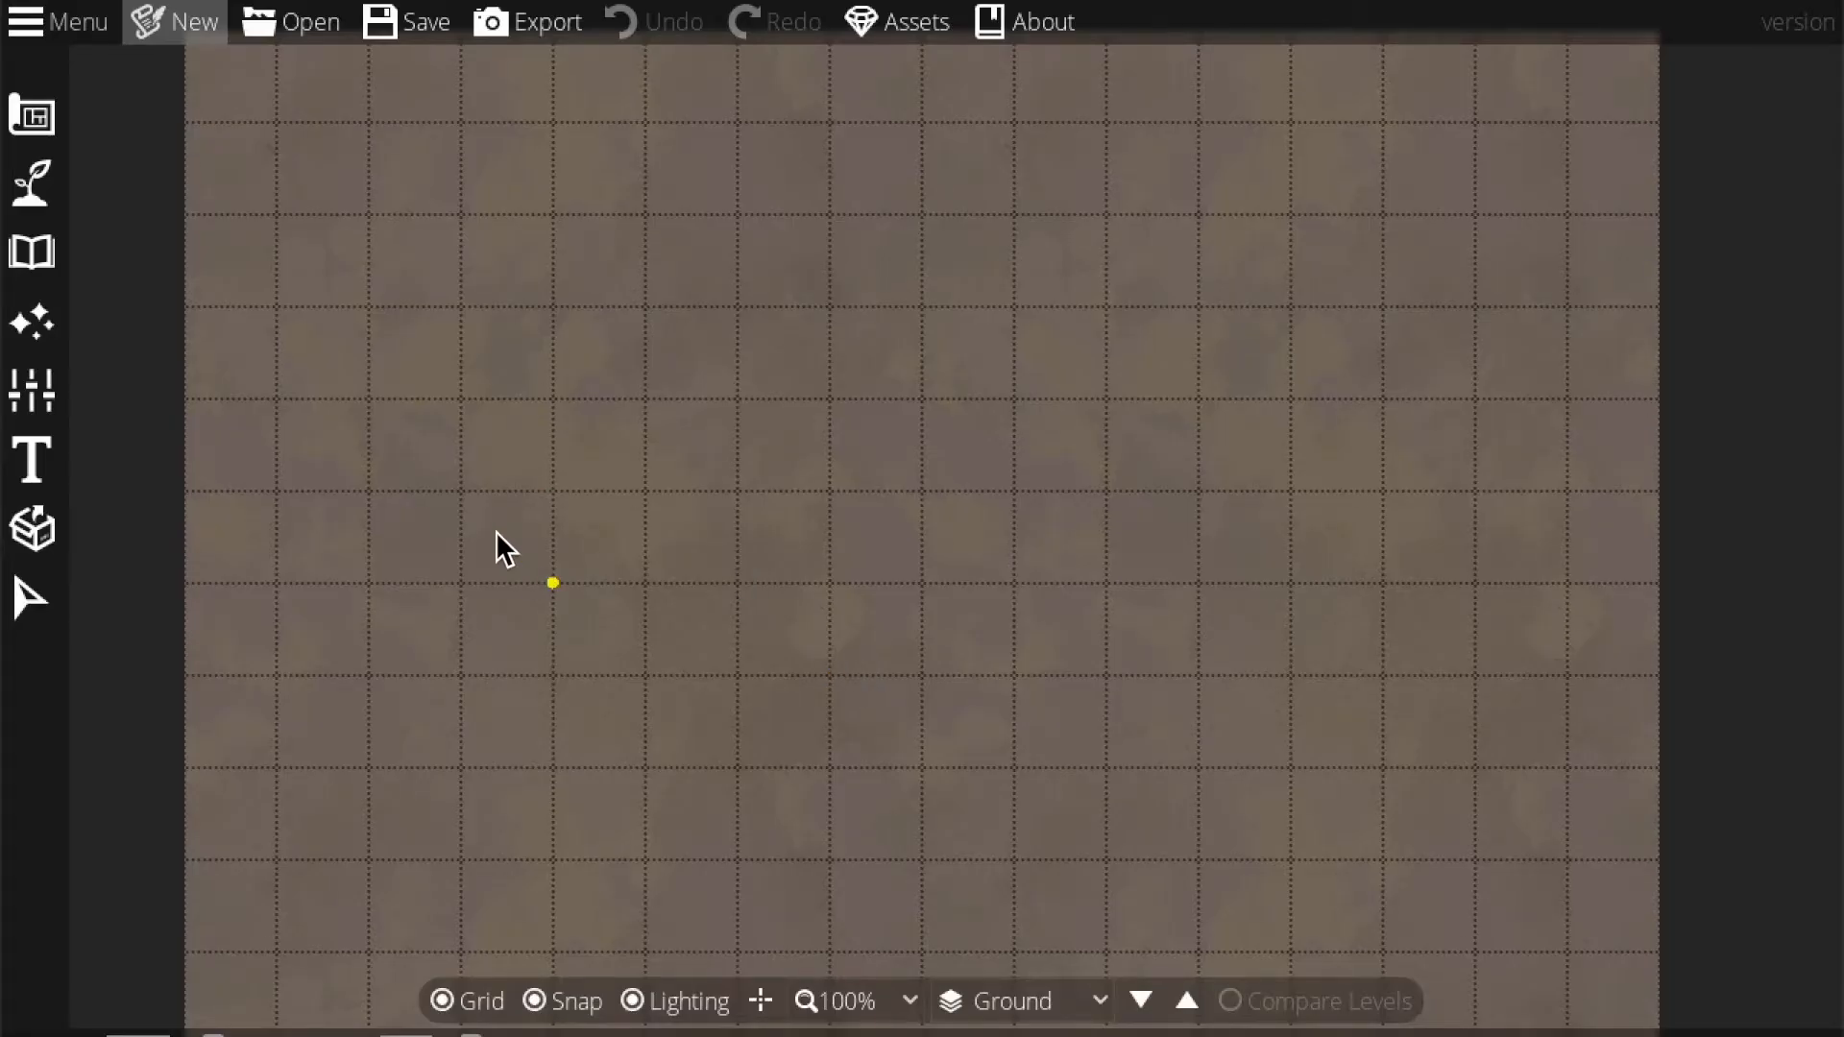
# In the Terrain Brush, set the first terrain slot to Terrain Grass.
pyautogui.click(26, 168)
pyautogui.click(142, 179)
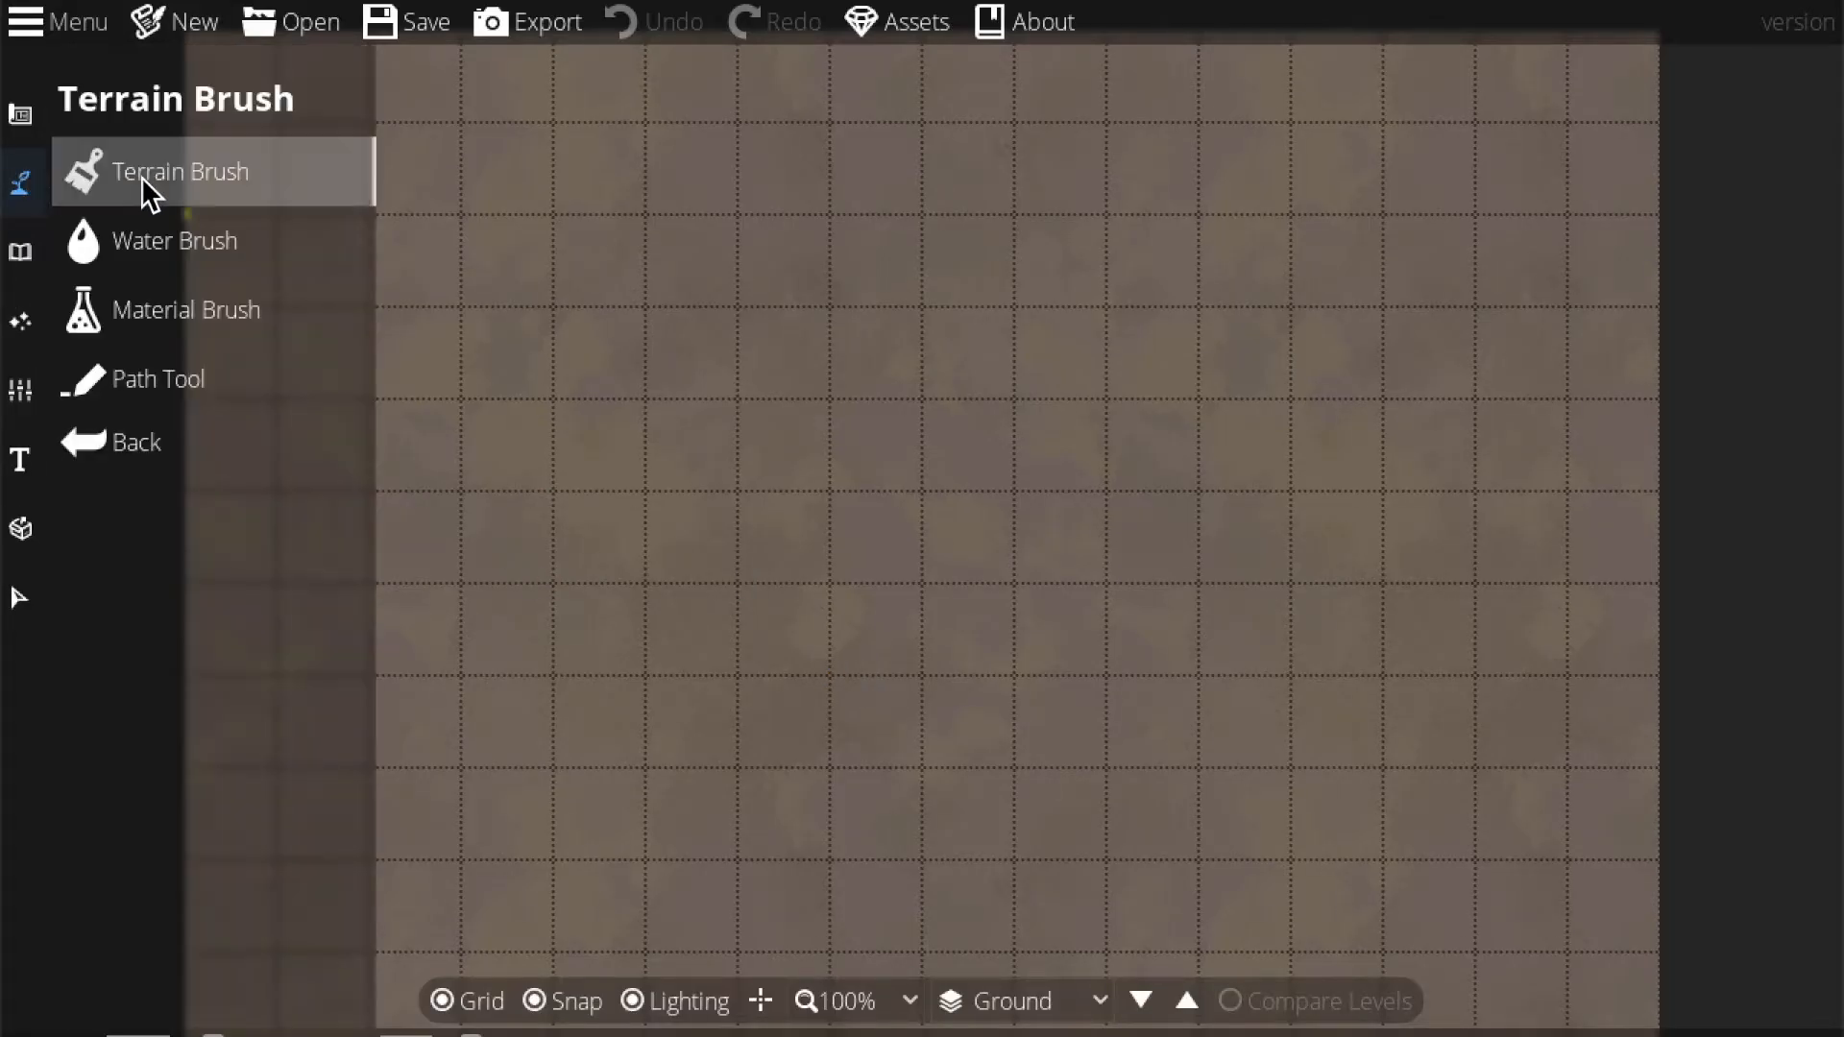
pyautogui.click(288, 534)
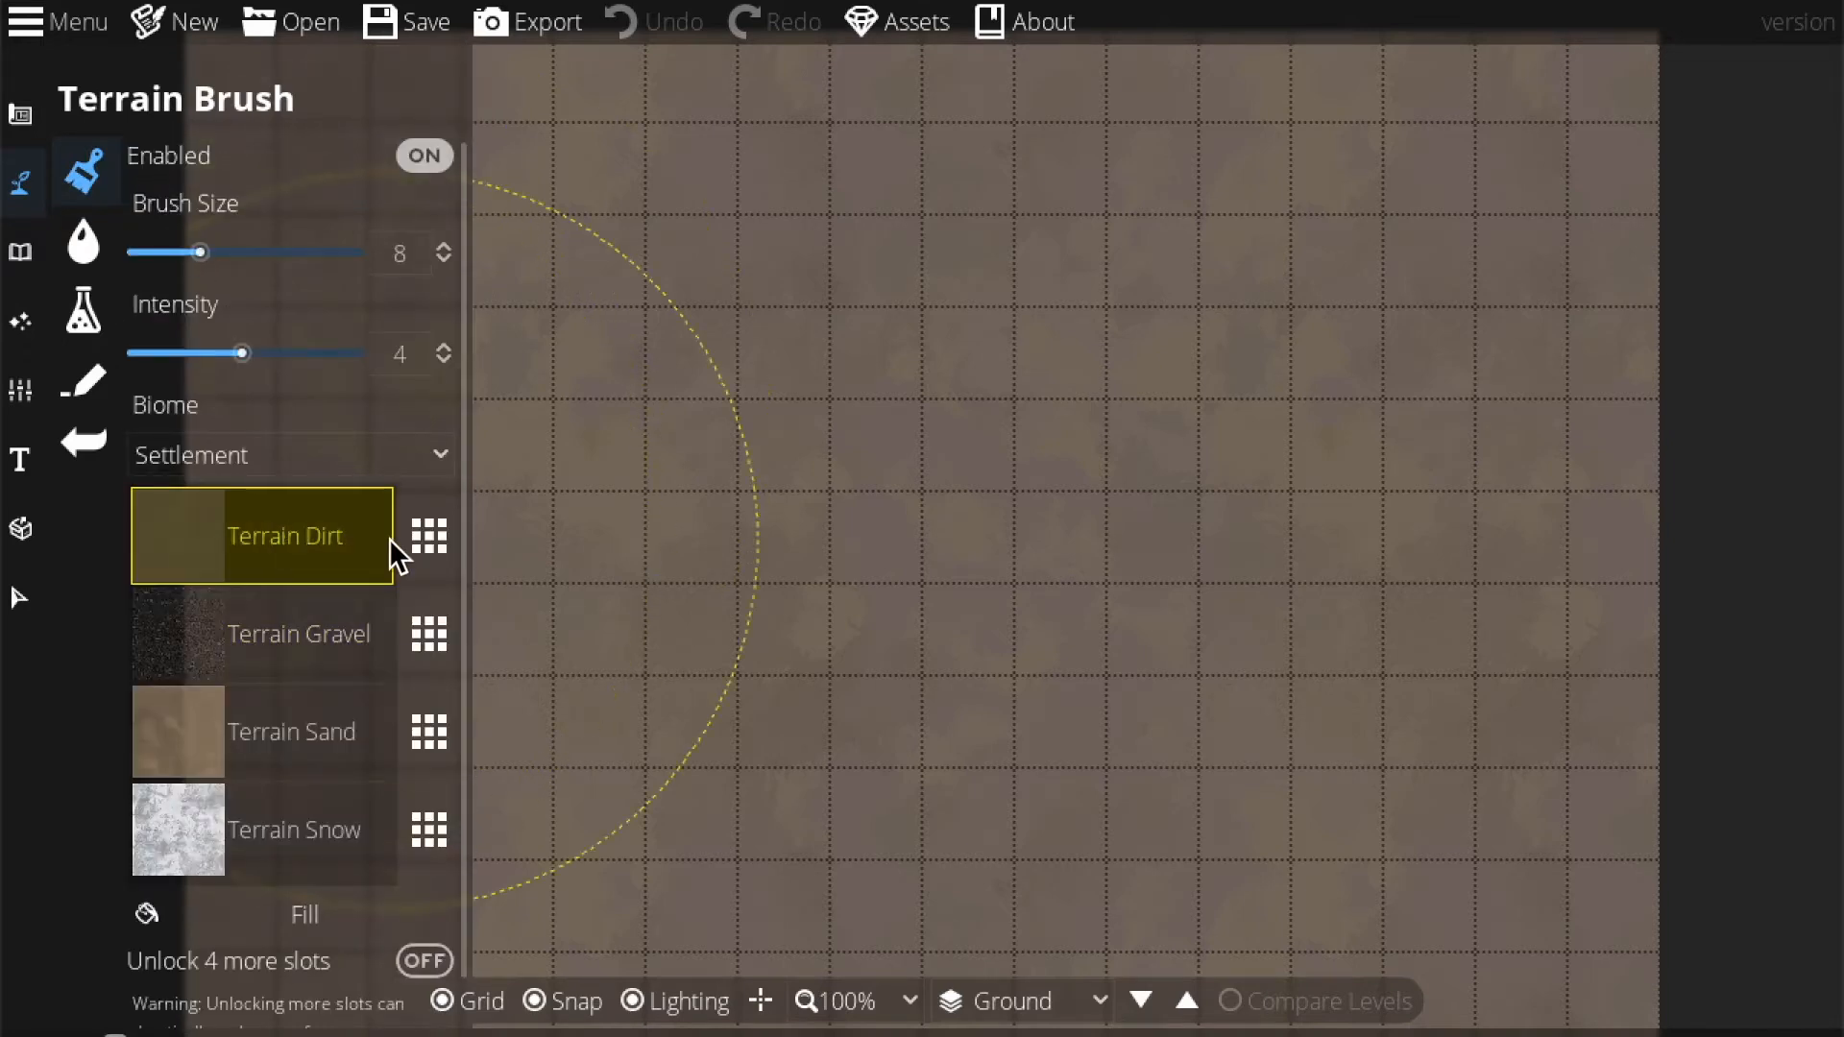
pyautogui.click(425, 541)
pyautogui.click(597, 359)
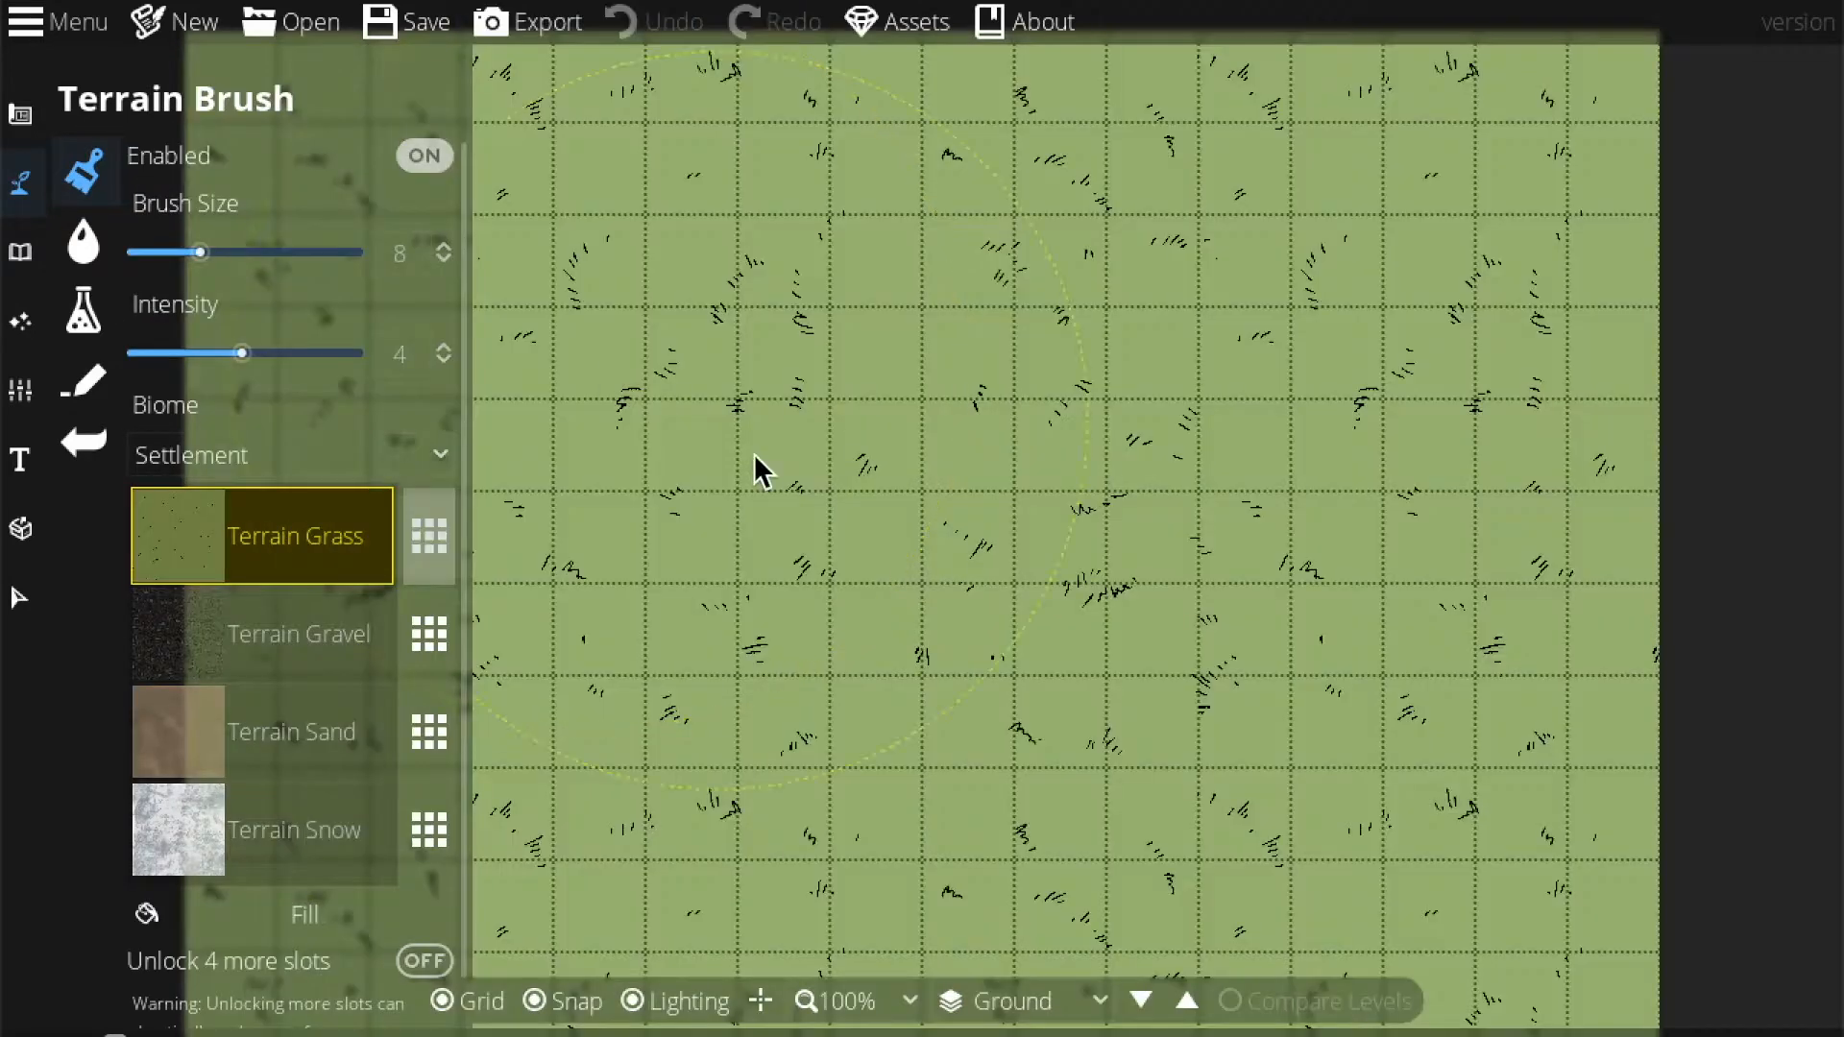
pyautogui.scroll(-5, 1018, 582)
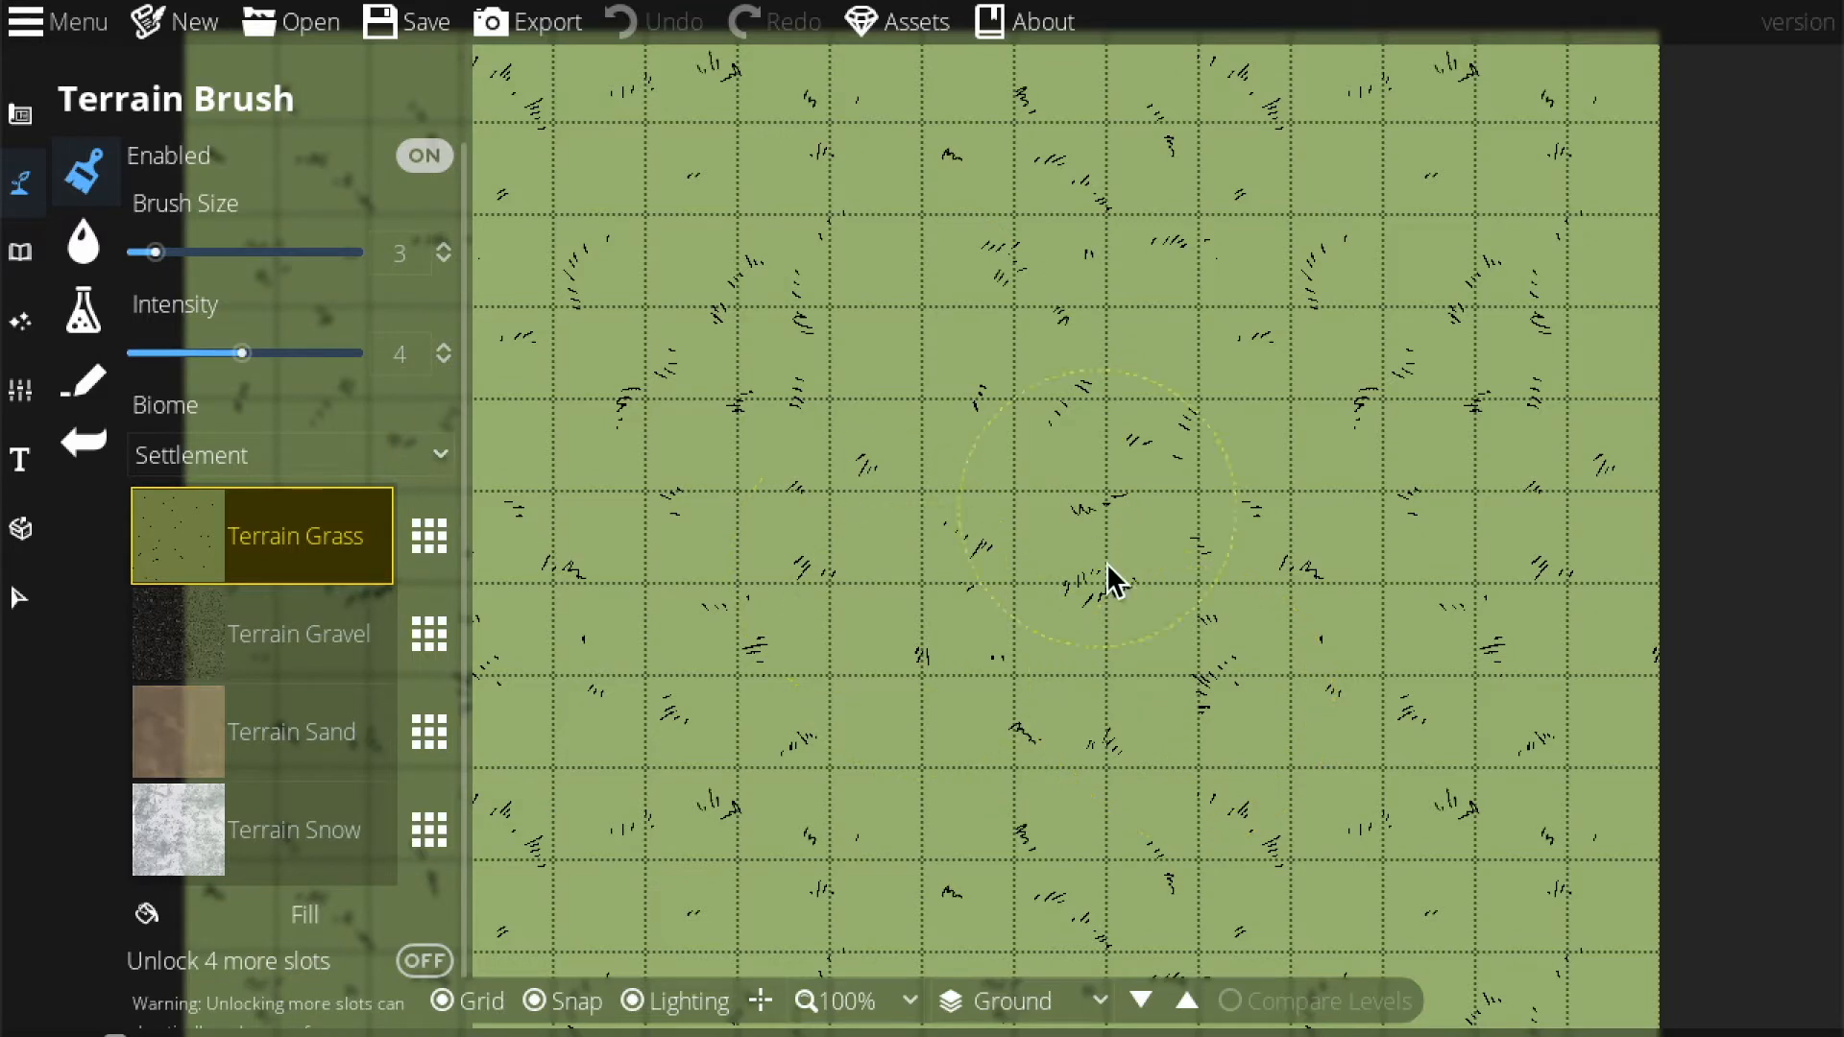
pyautogui.scroll(1, 1028, 692)
# Zoom the map view to 75% and recenter the map.
pyautogui.click(864, 1000)
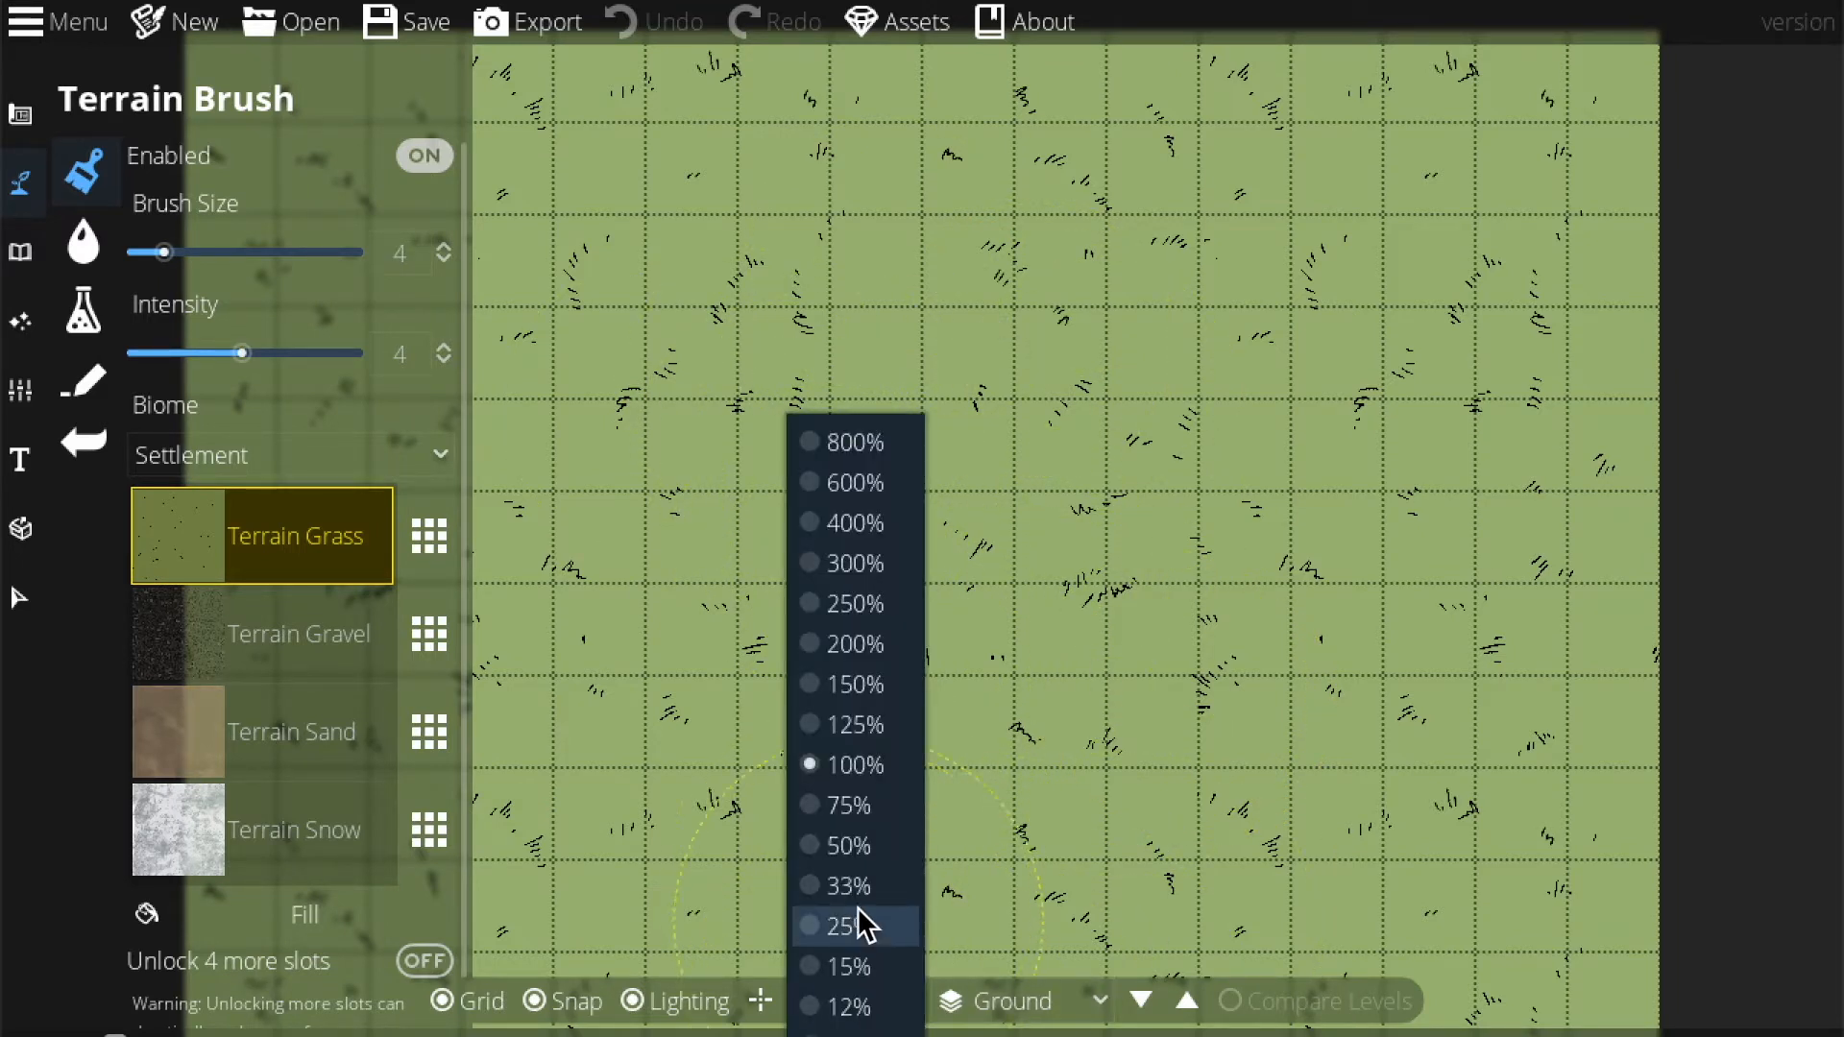
pyautogui.click(847, 845)
pyautogui.click(897, 1000)
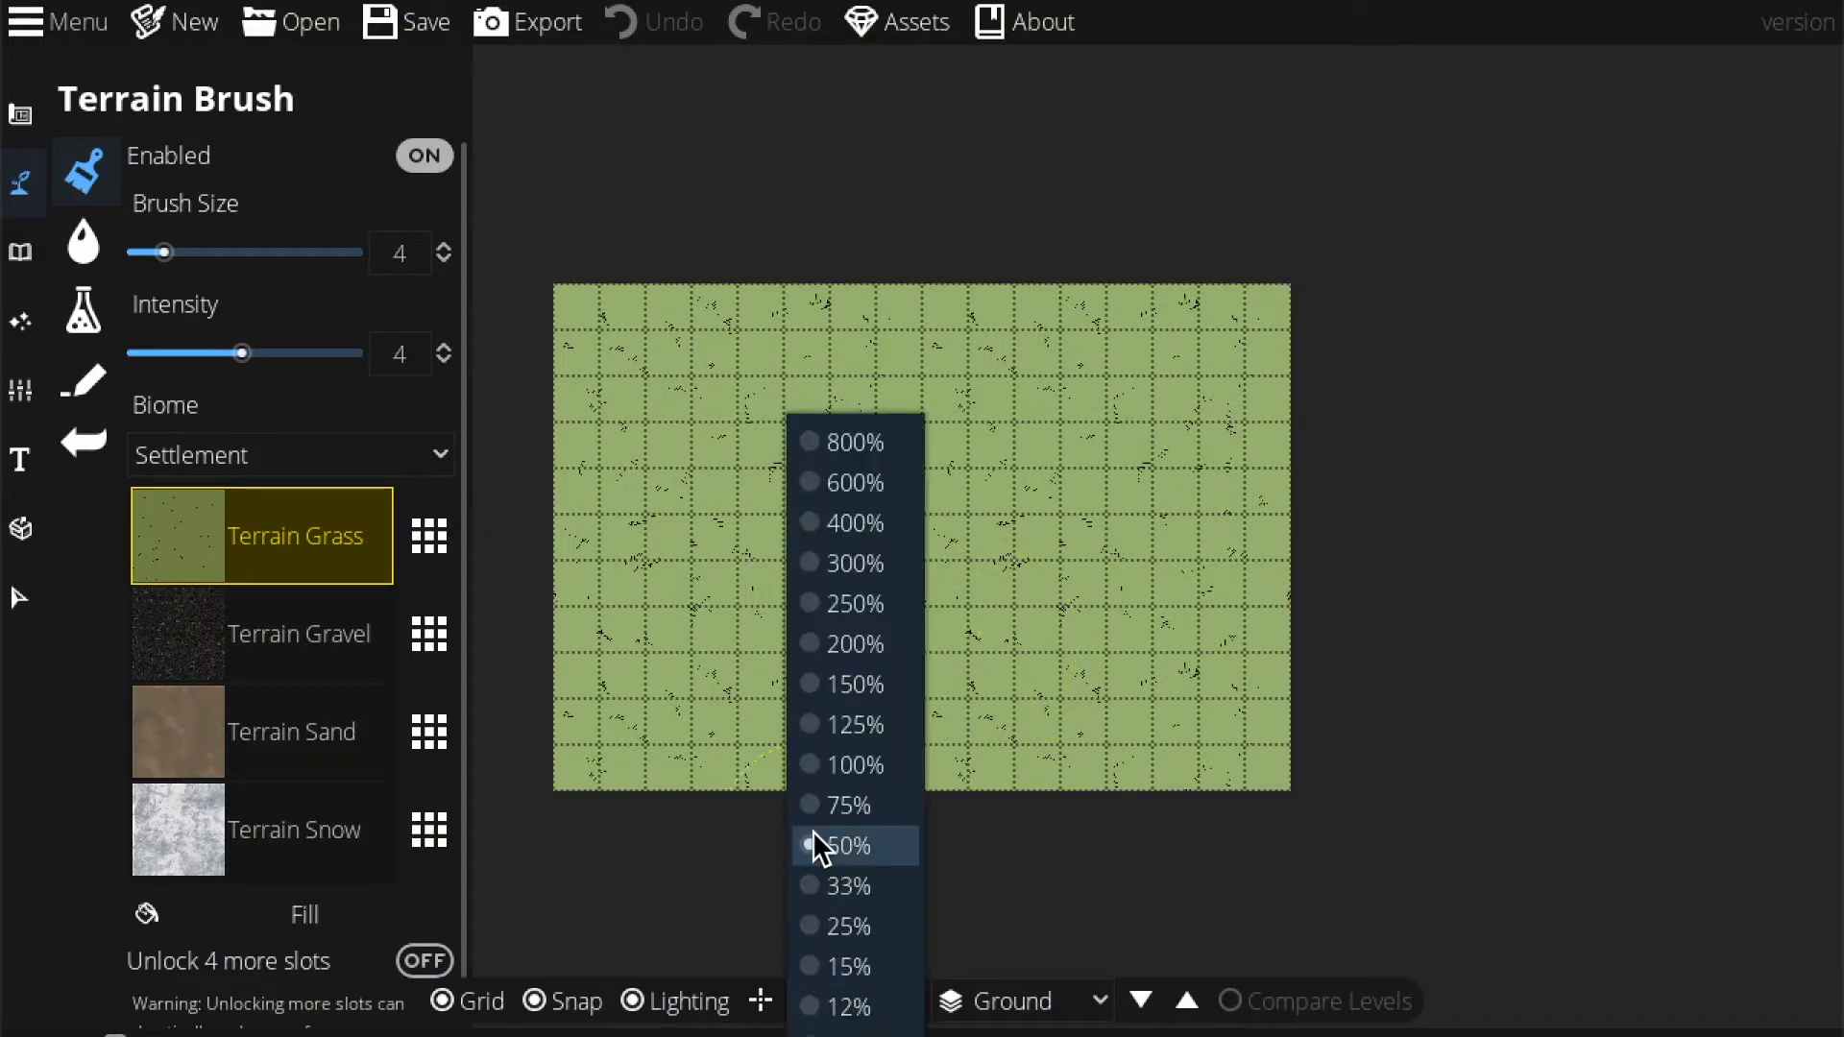
pyautogui.click(822, 805)
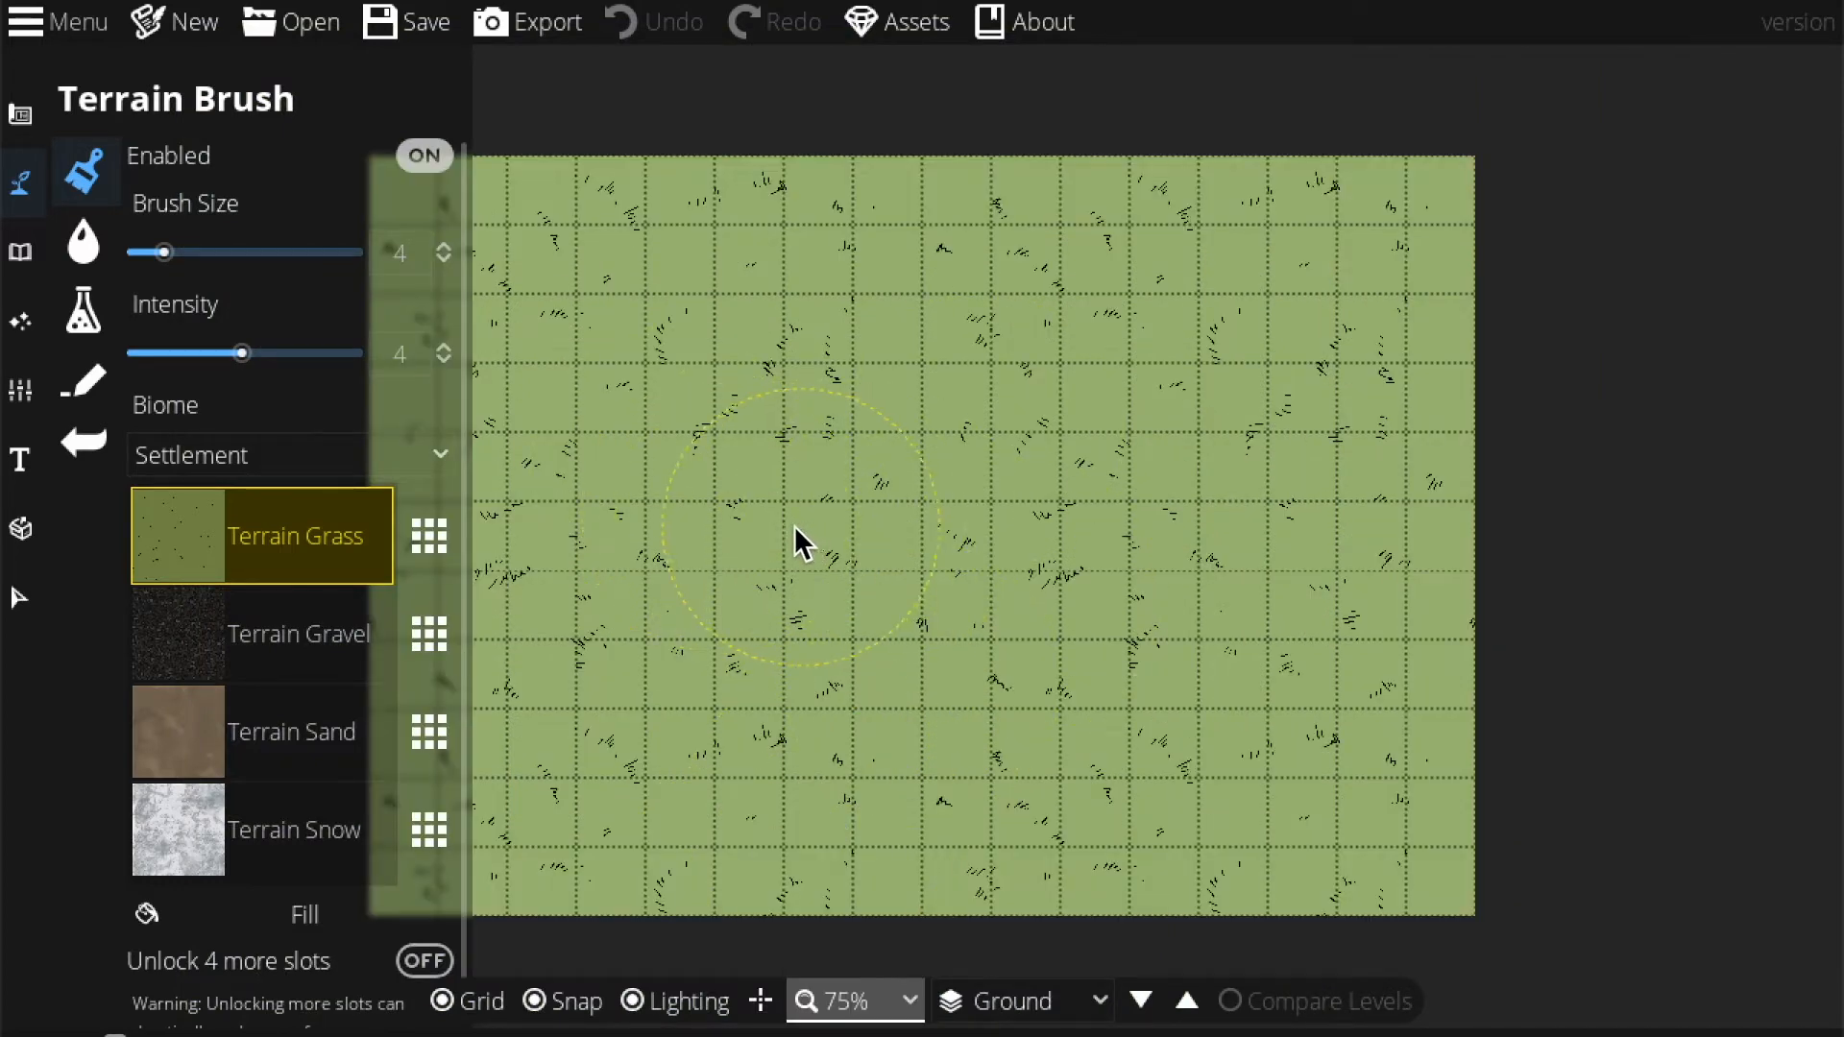
pyautogui.moveTo(749, 481); pyautogui.dragTo(887, 447)
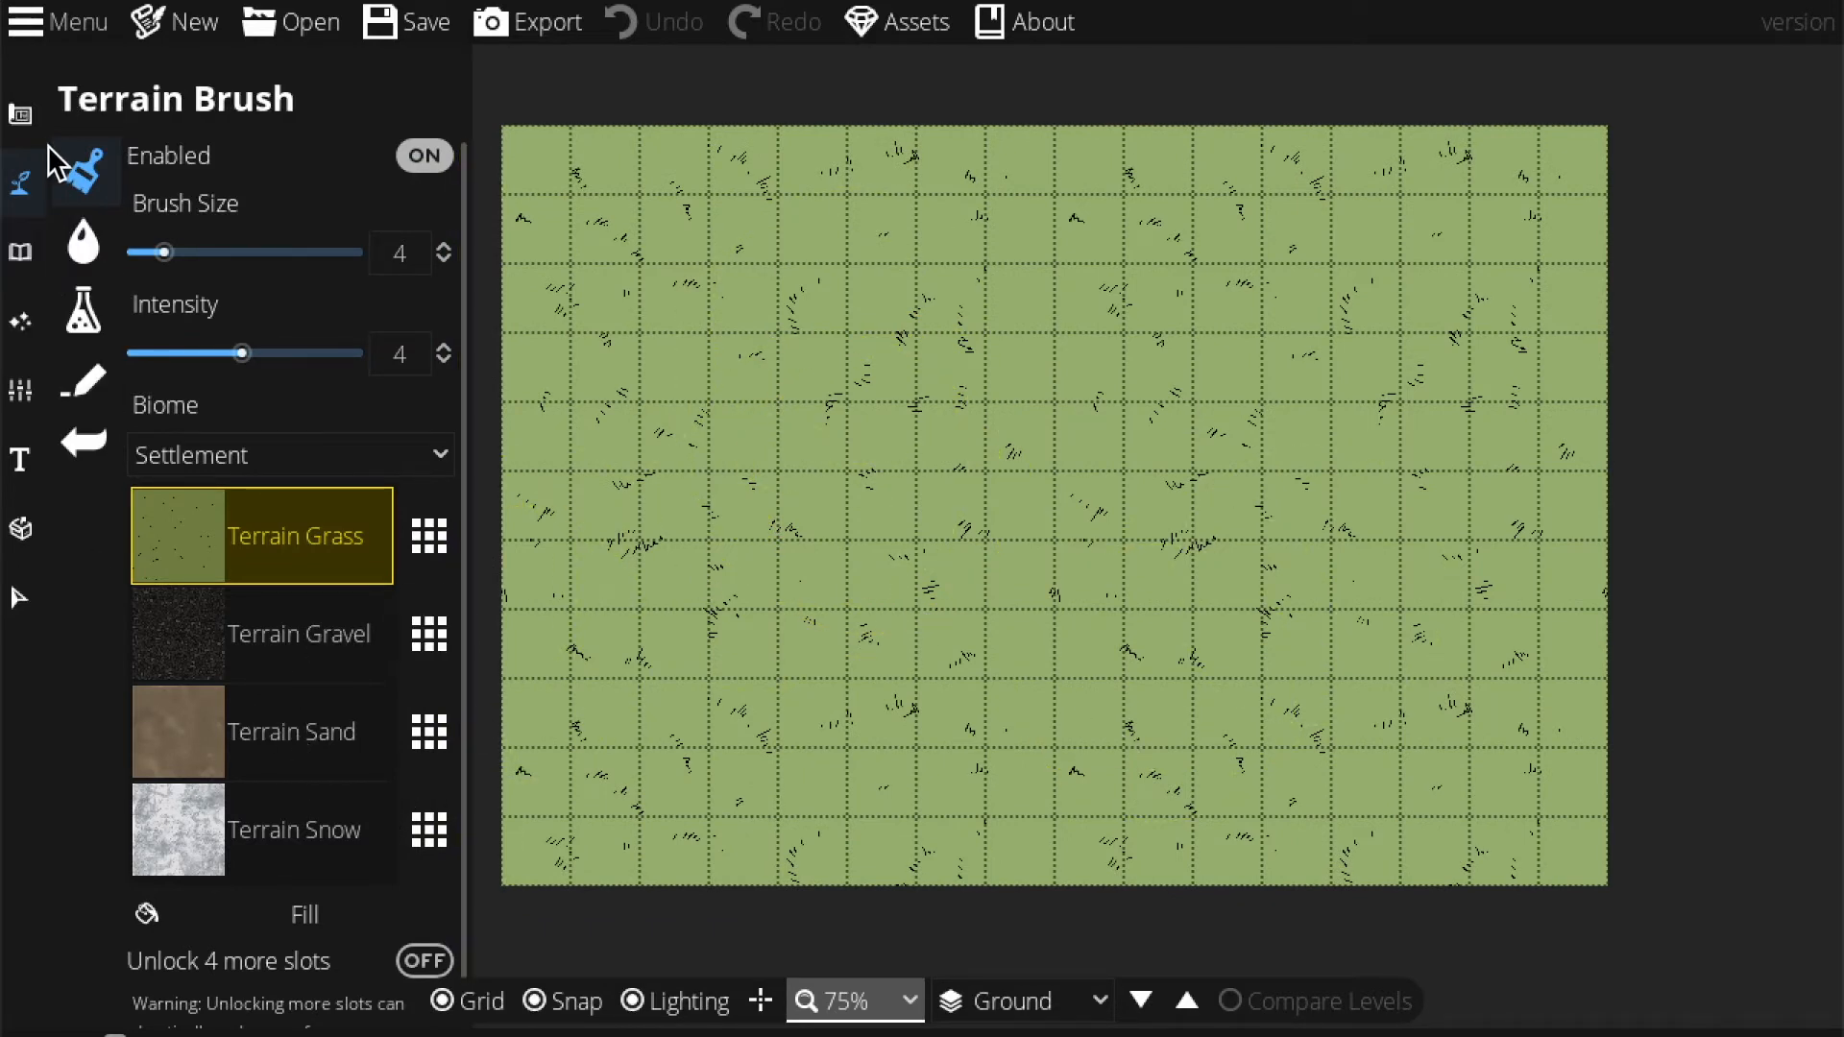
# In the Scatter Tool, search 'trees' and select a range of green tree assets.
pyautogui.click(38, 248)
pyautogui.click(136, 242)
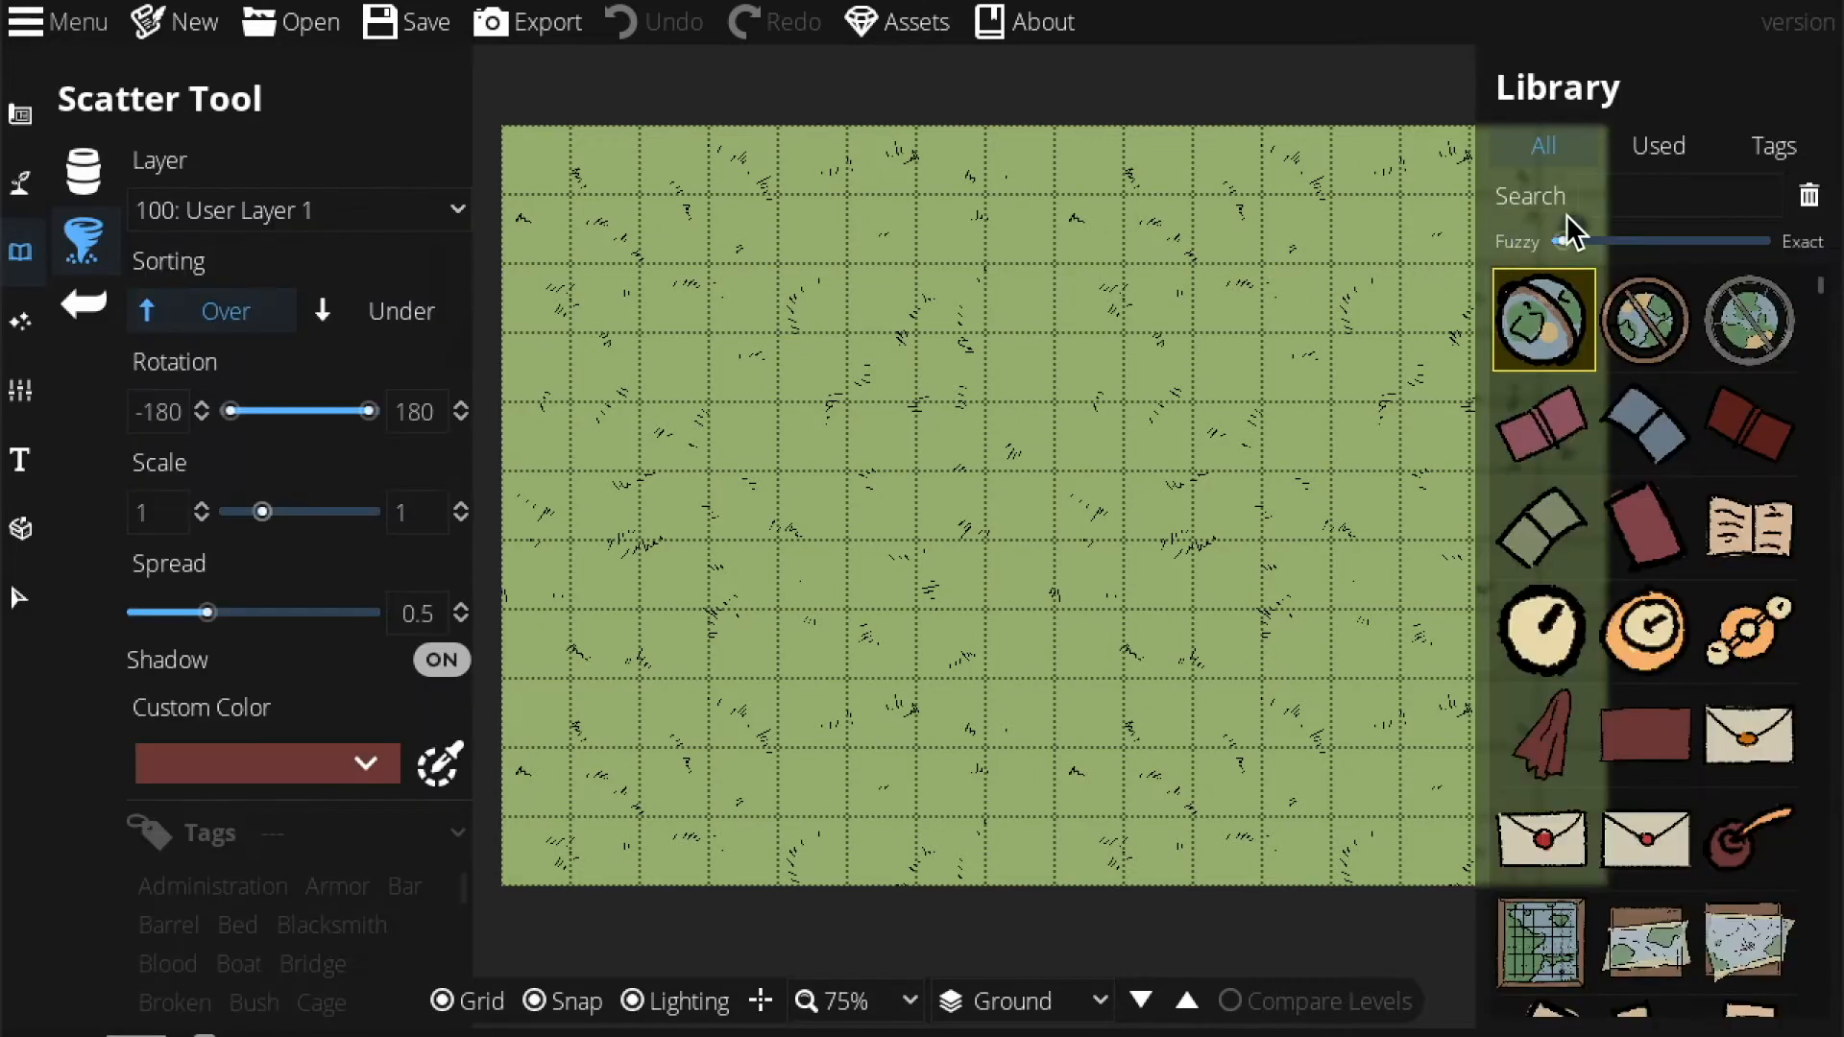
pyautogui.click(1599, 200)
pyautogui.write('tree')
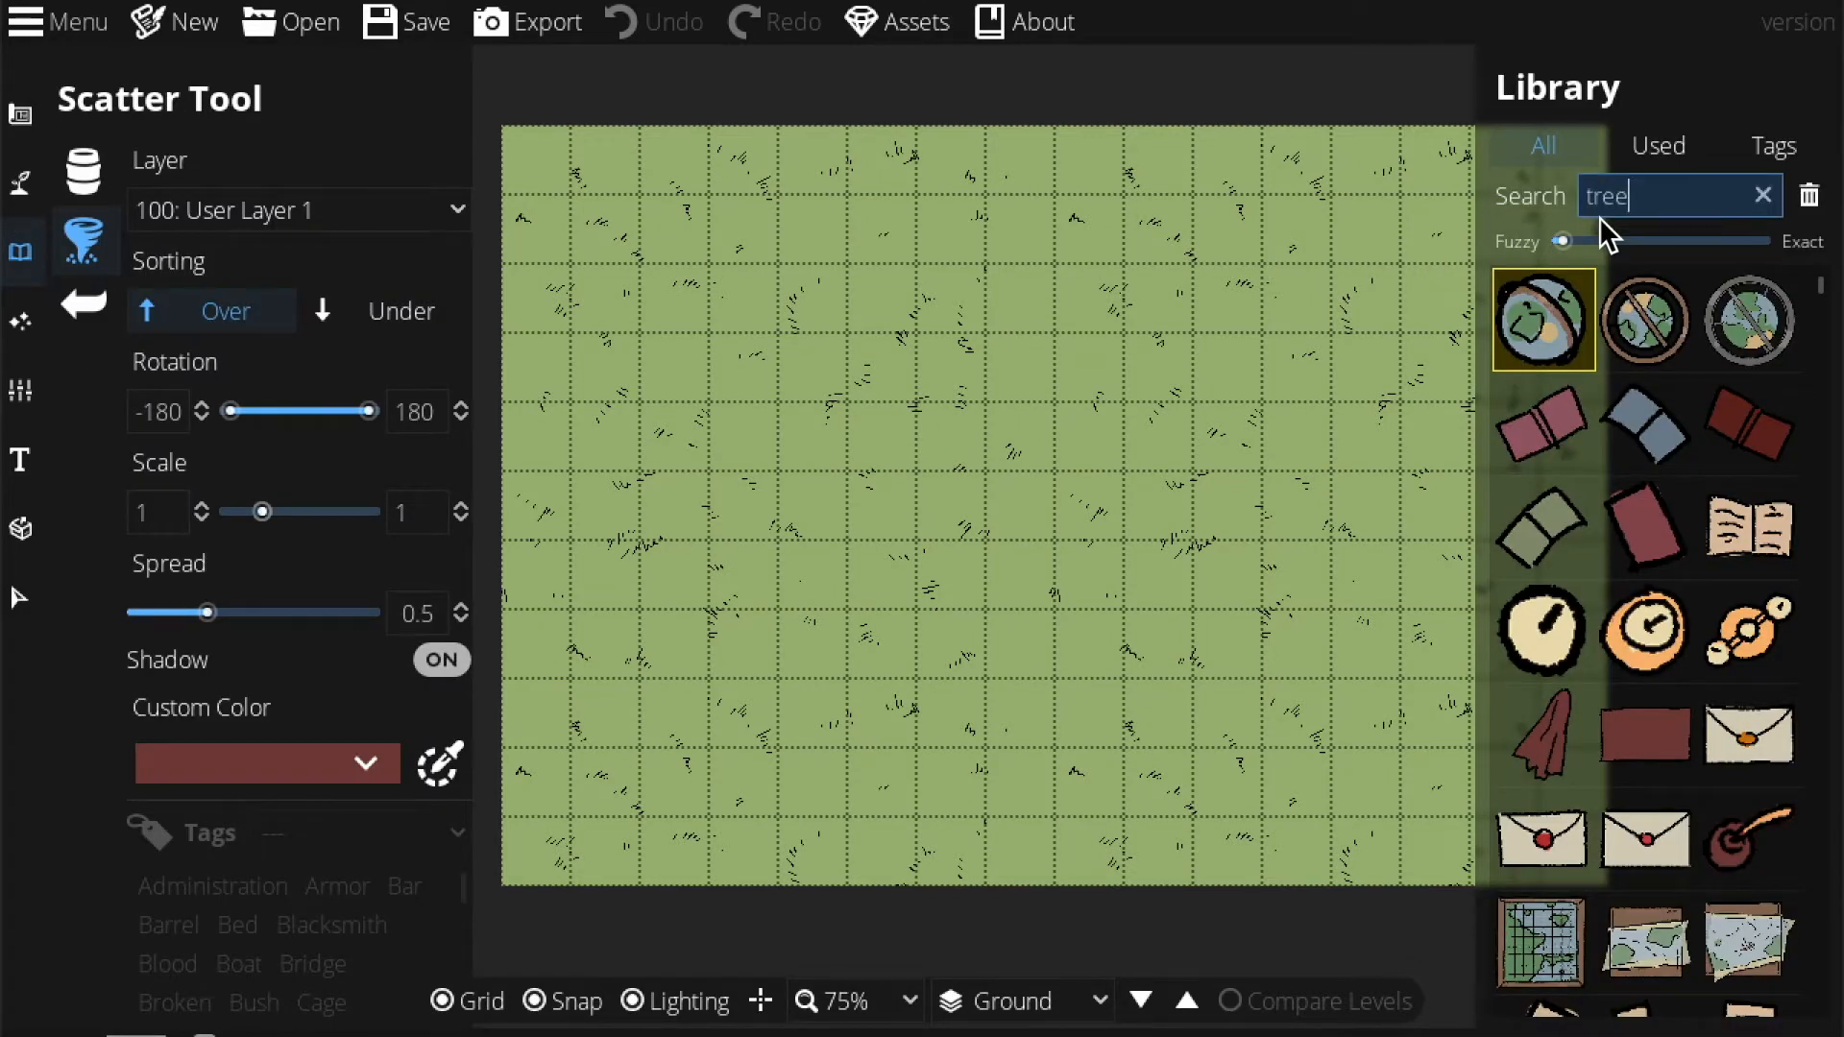
pyautogui.write('s')
pyautogui.scroll(-2, 1667, 626)
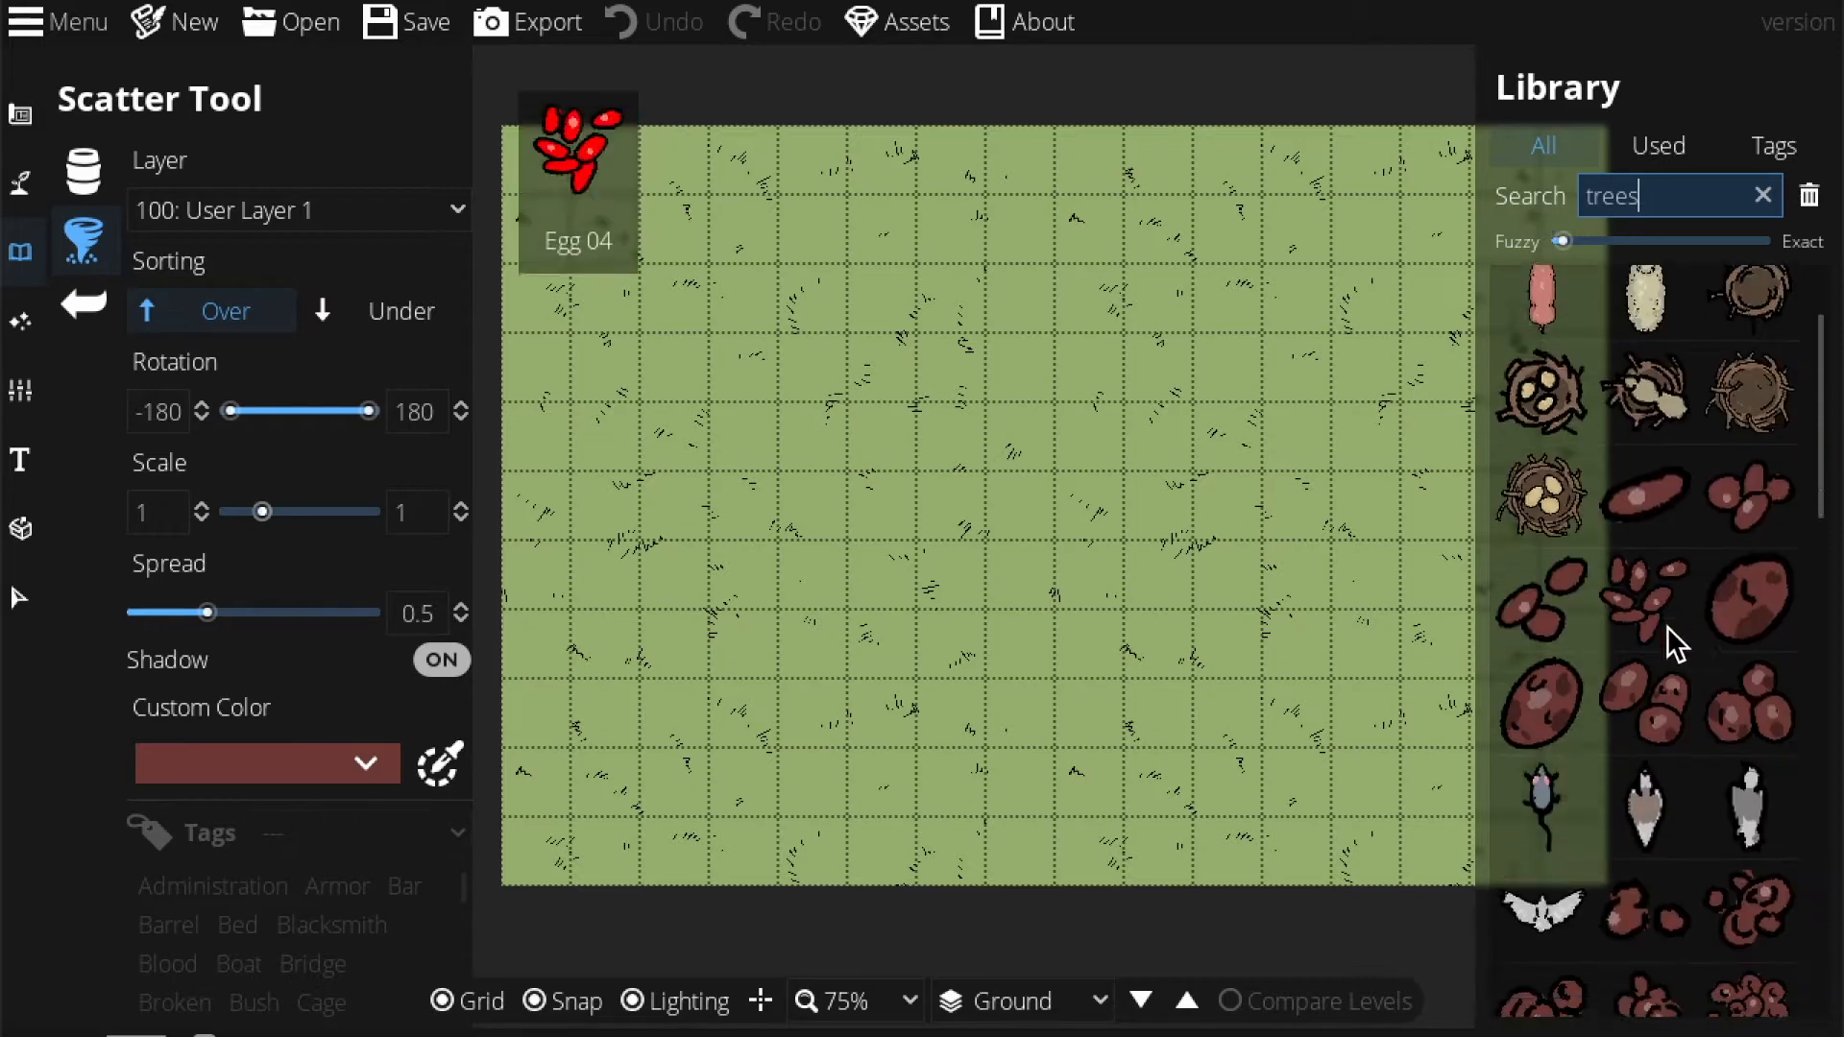
pyautogui.scroll(-10, 1667, 627)
pyautogui.scroll(-2, 1714, 856)
pyautogui.click(1743, 779)
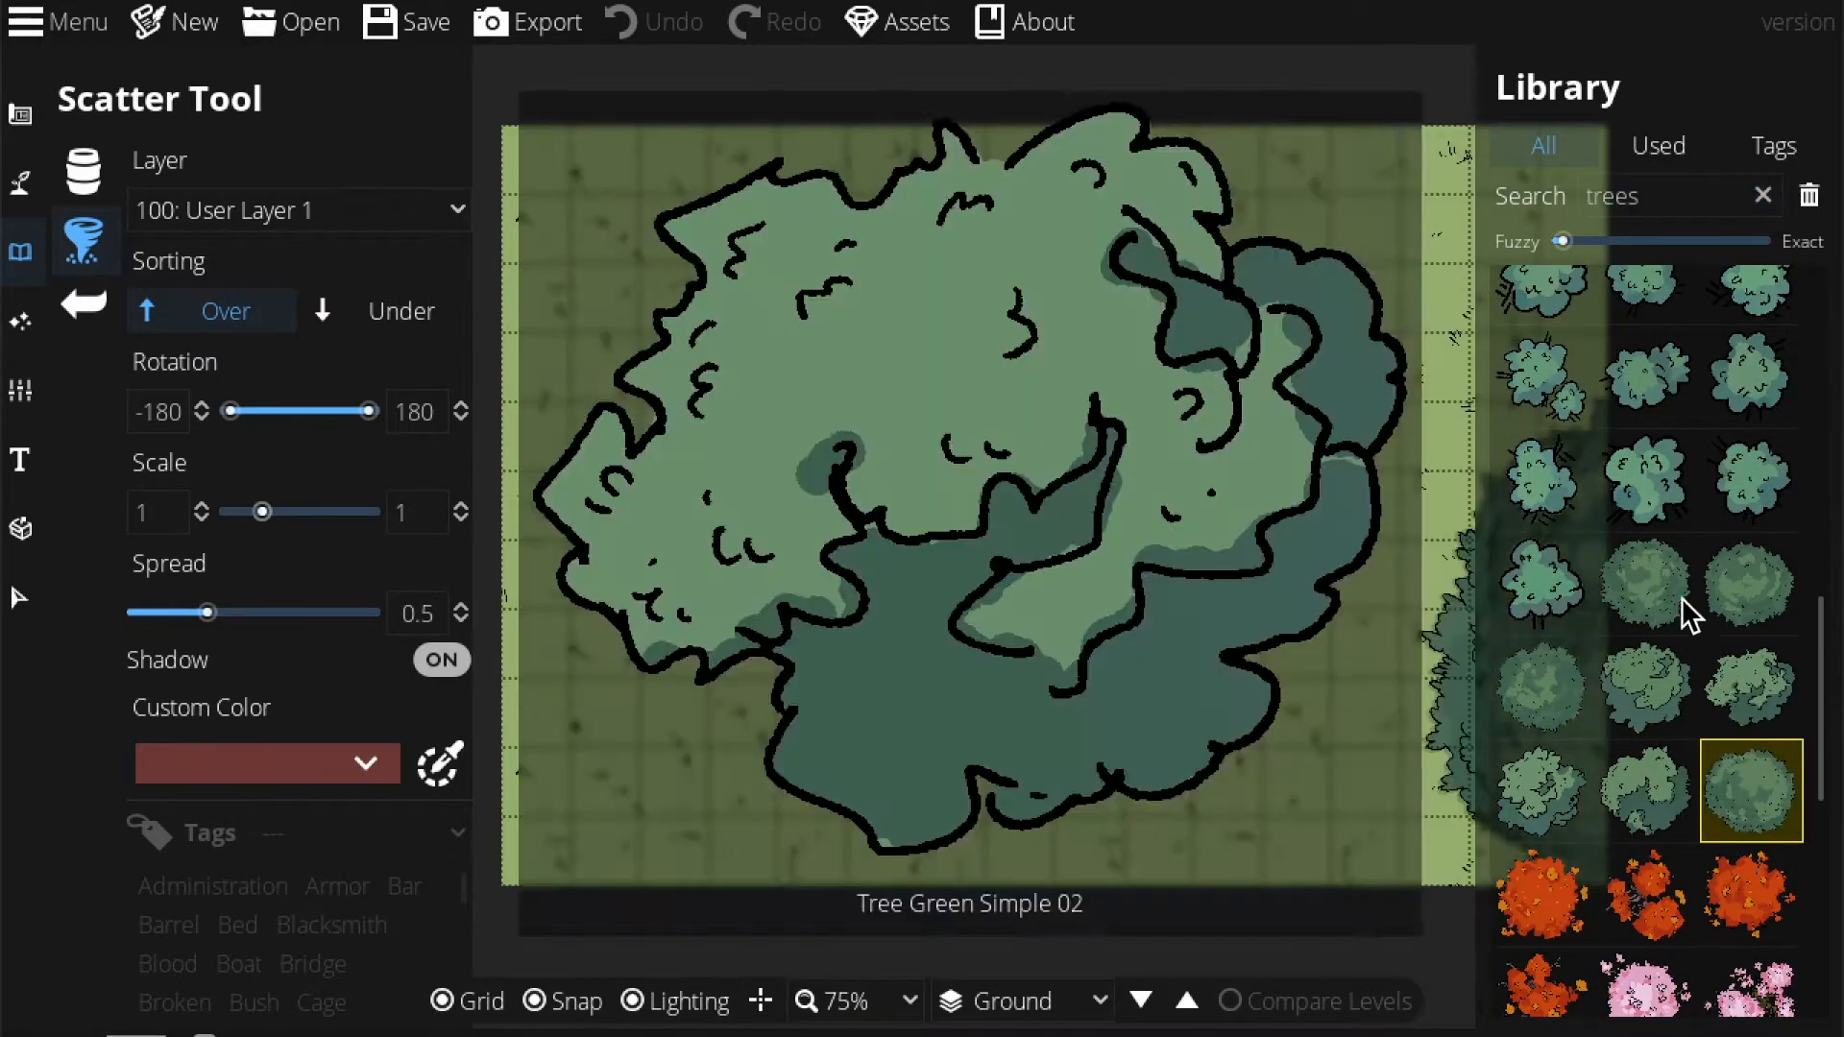
pyautogui.keyDown('shift'); pyautogui.click(1661, 591); pyautogui.keyUp('shift')
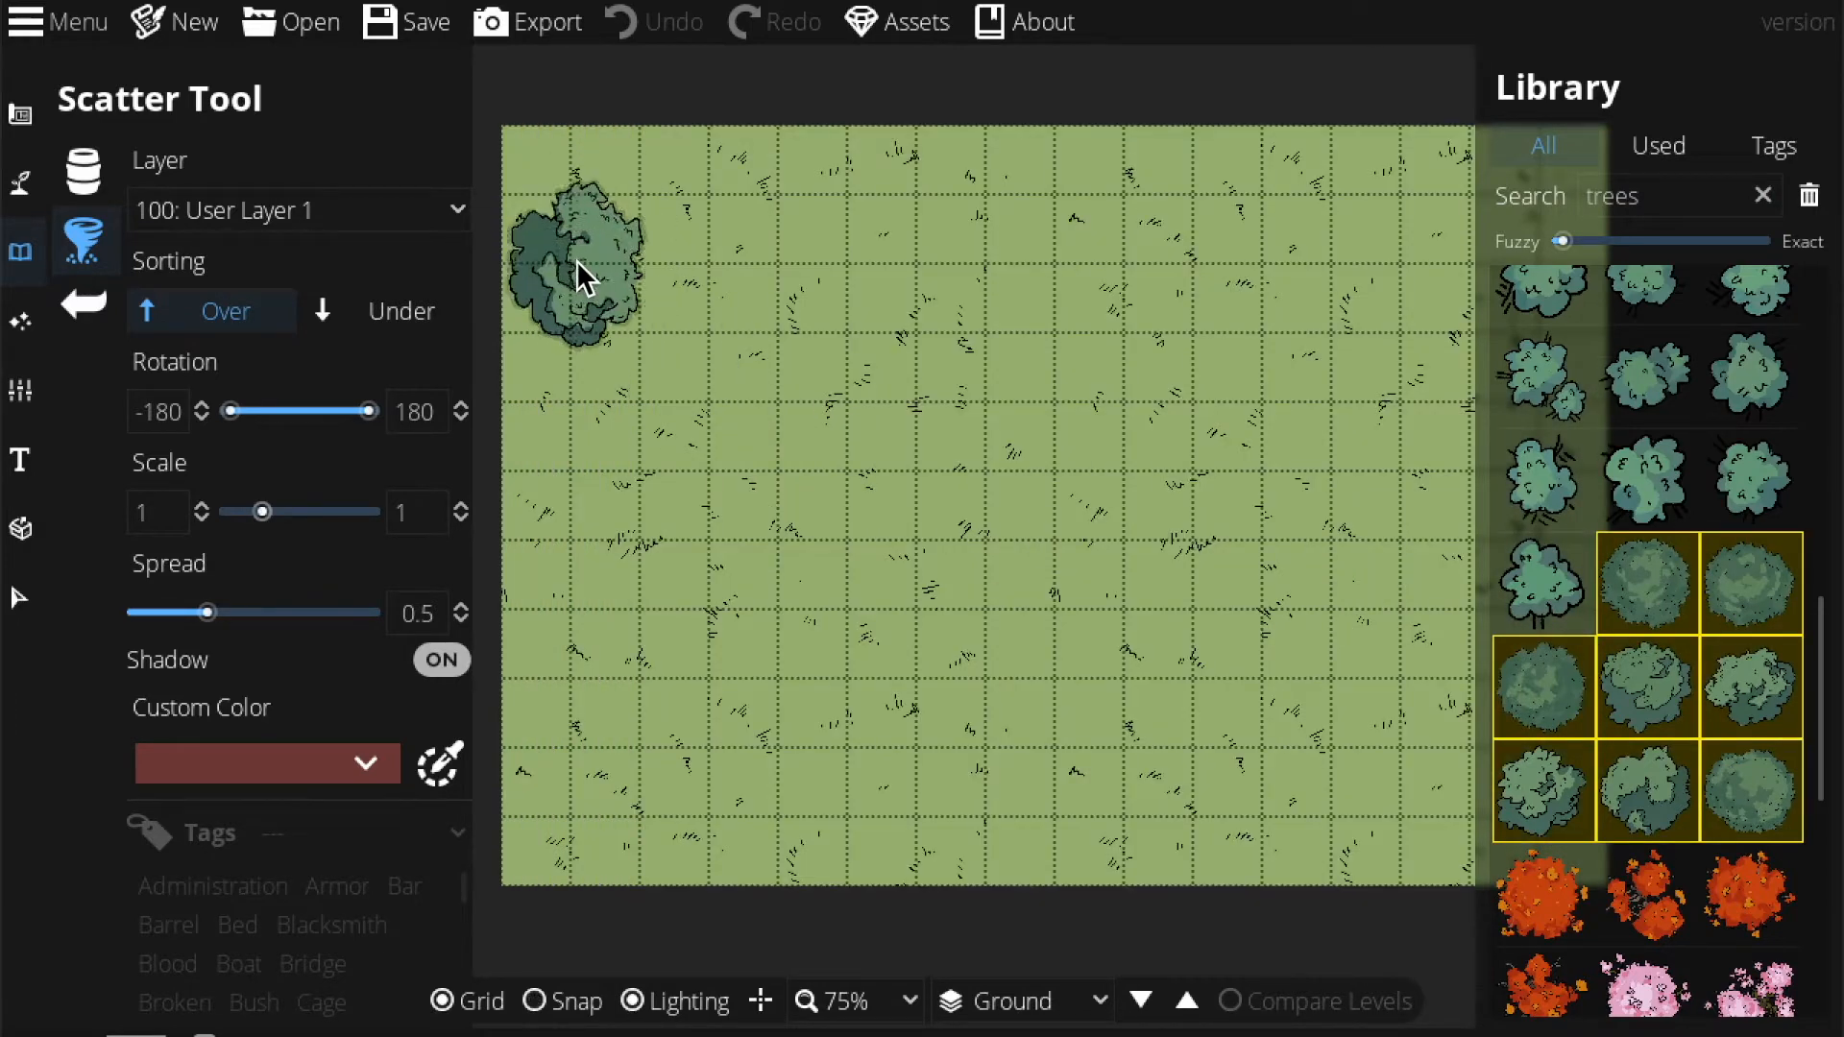
# Place a few test trees near the top, then undo them.
pyautogui.click(672, 300)
pyautogui.click(811, 337)
pyautogui.click(1013, 220)
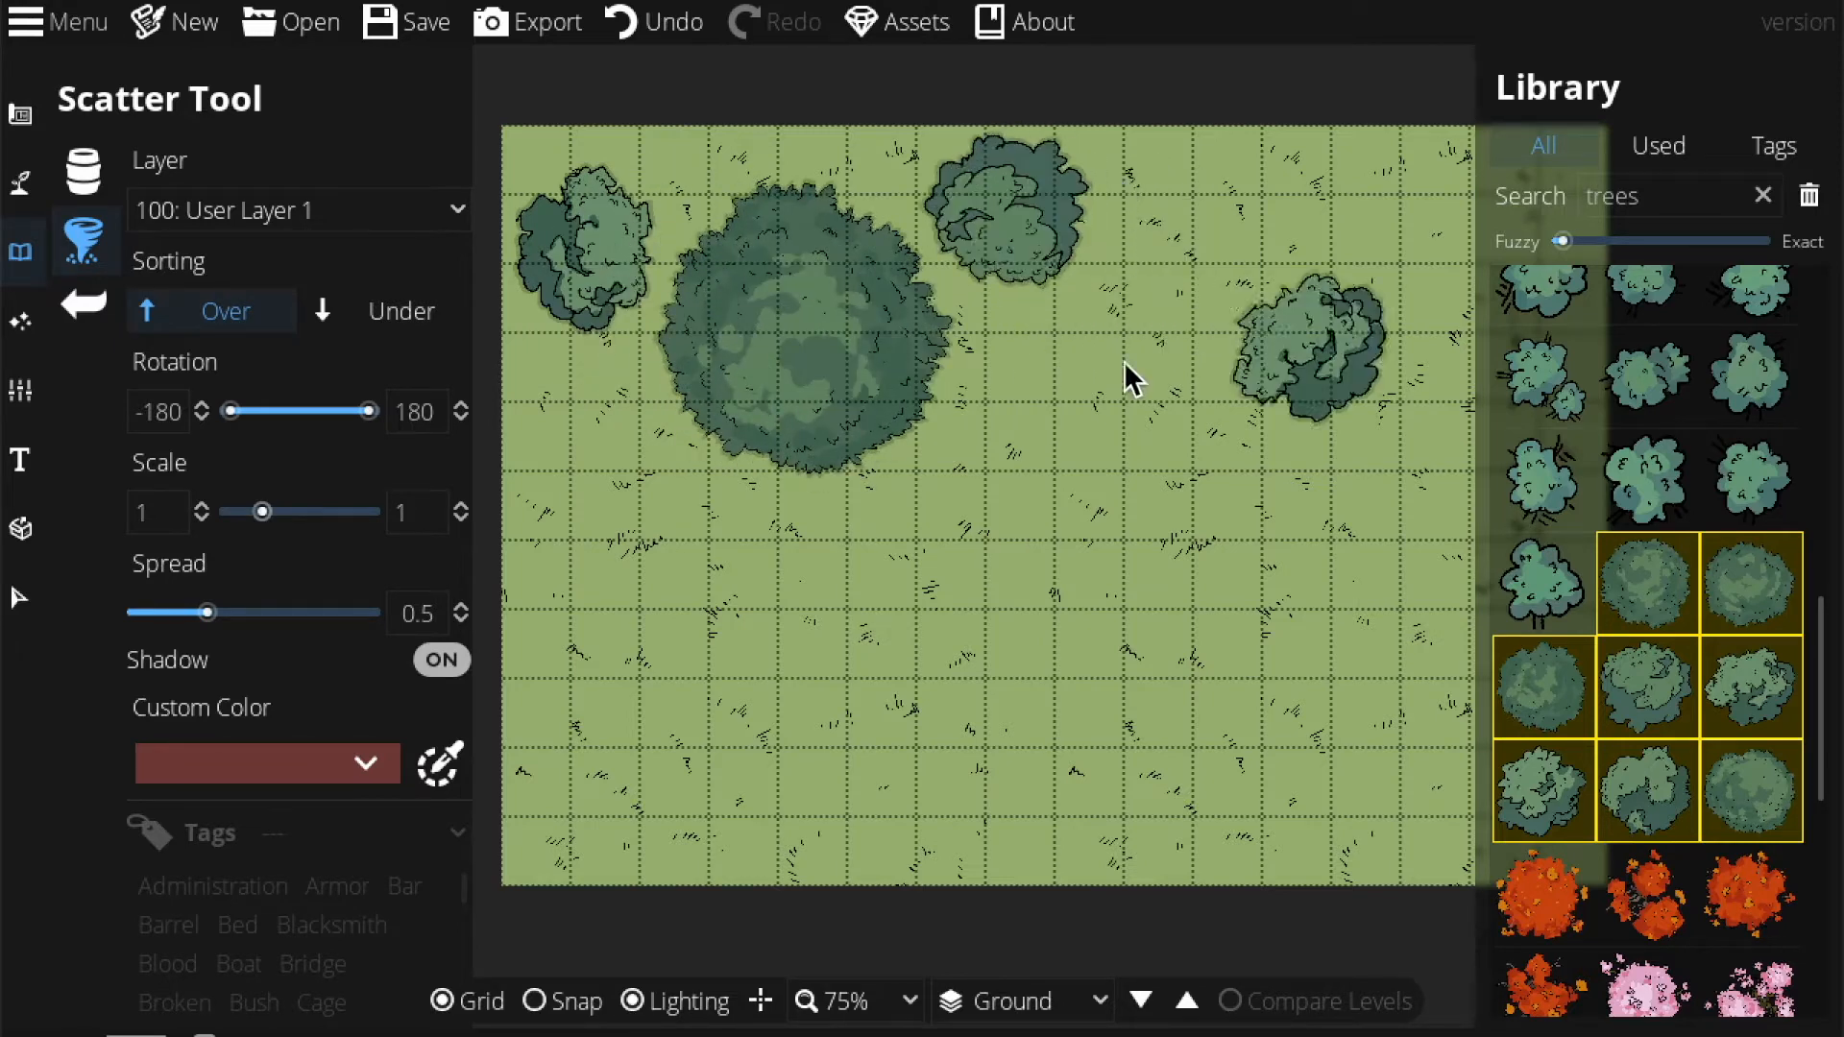
pyautogui.hotkey('ctrl', 'z')
pyautogui.hotkey('ctrl', 'z')
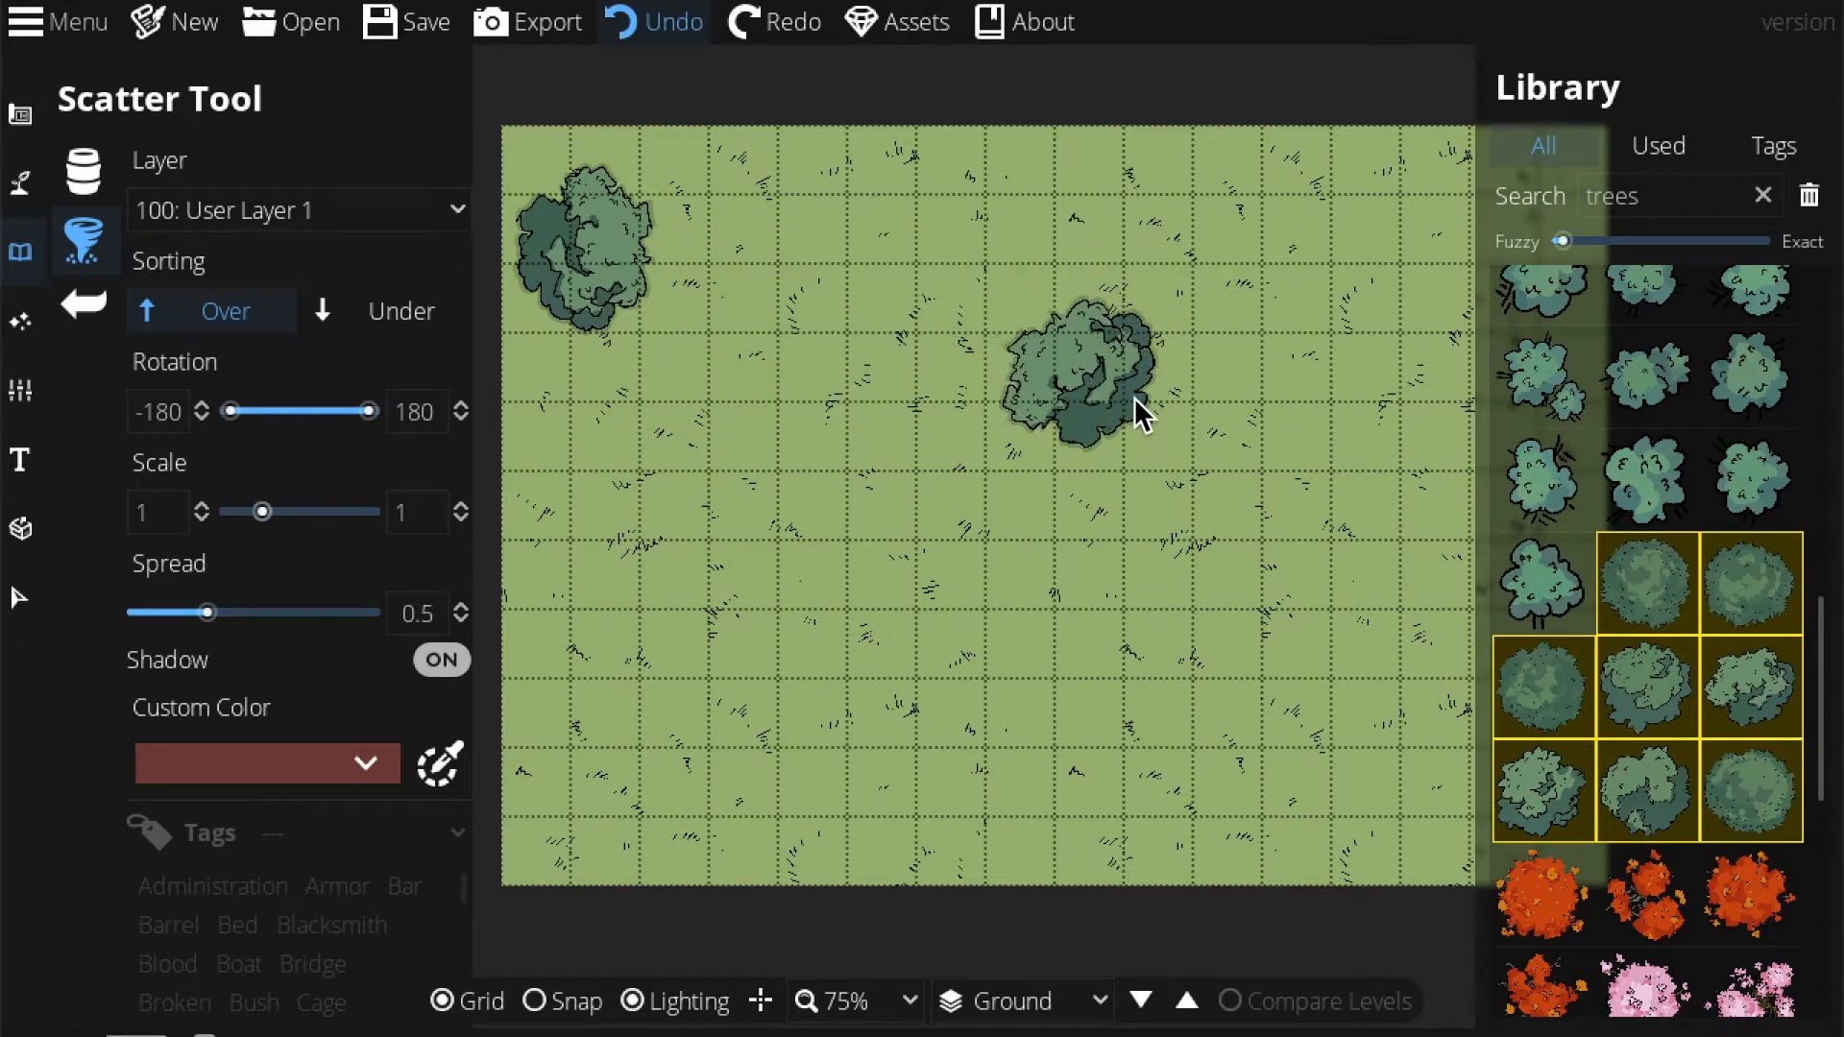
pyautogui.hotkey('ctrl', 'z')
# Narrow the selection to four tree variants and scatter a row across the map's top.
pyautogui.click(1644, 705)
pyautogui.click(1669, 782)
pyautogui.keyDown('shift'); pyautogui.click(1662, 694); pyautogui.keyUp('shift')
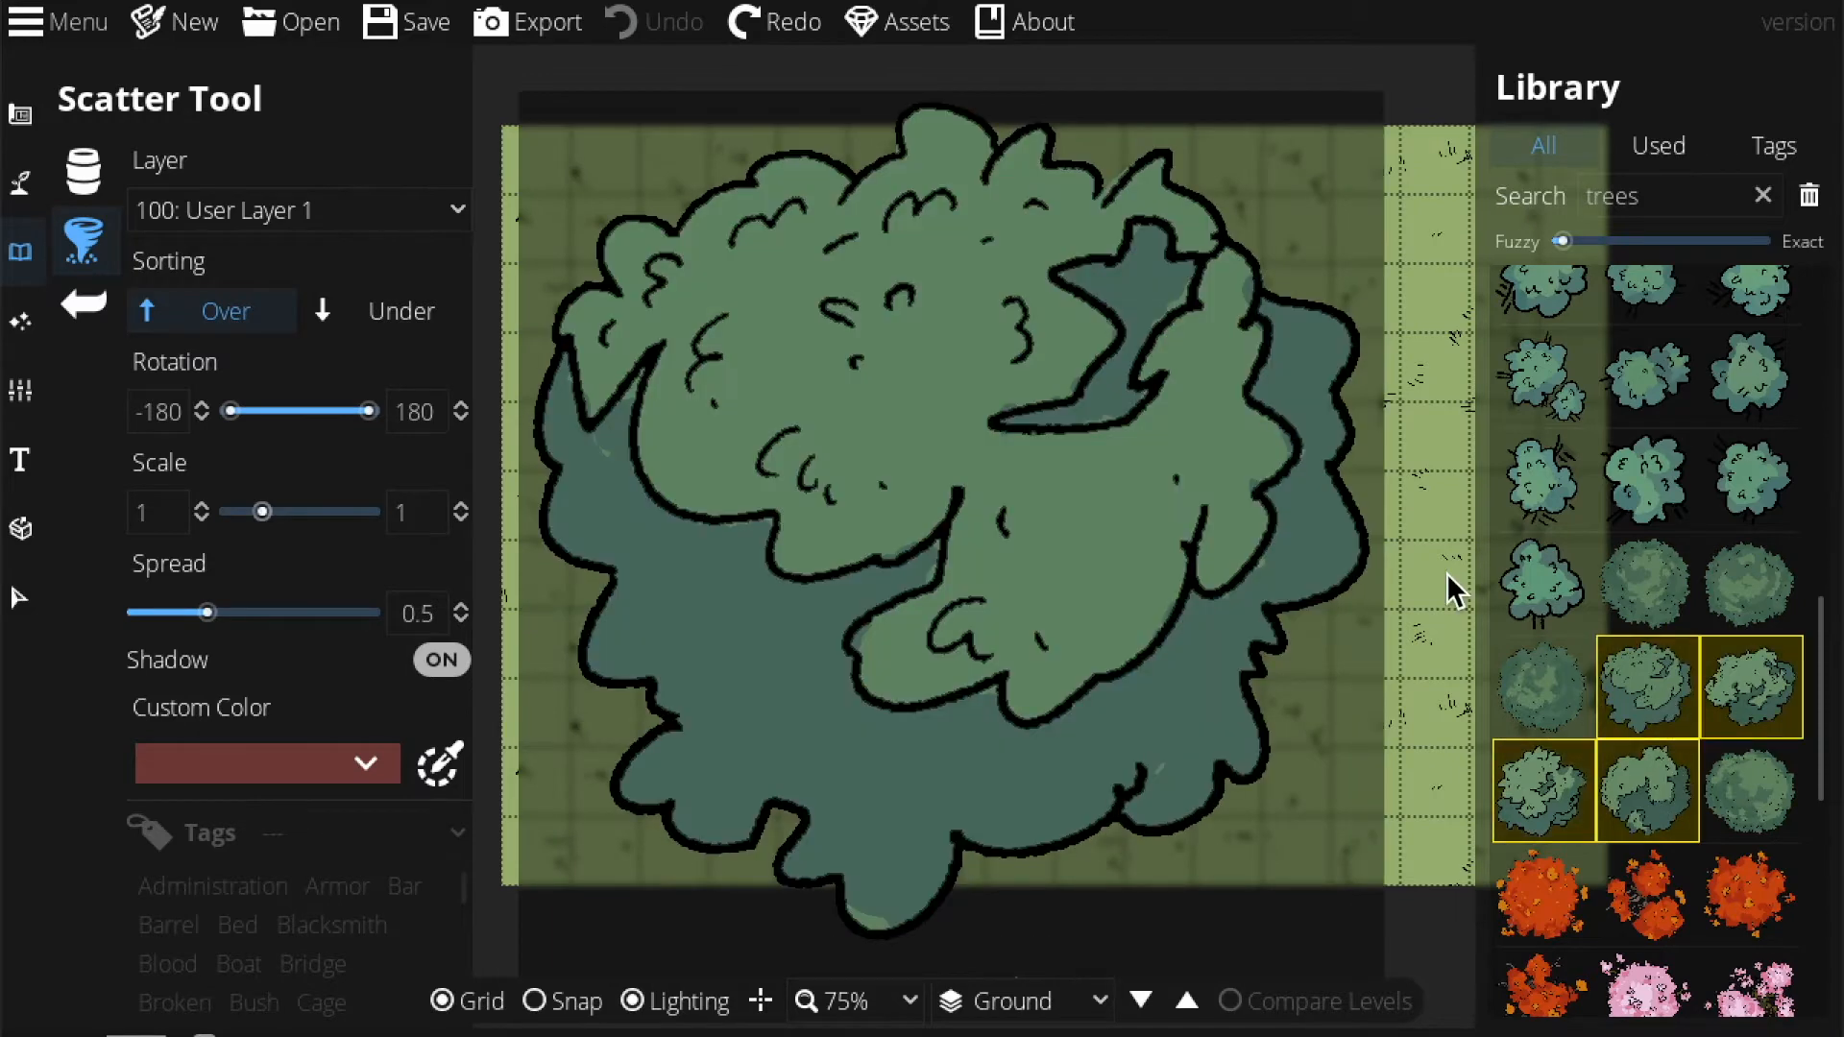
pyautogui.moveTo(605, 235)
pyautogui.mouseDown()
pyautogui.moveTo(709, 348)
pyautogui.moveTo(859, 228)
pyautogui.moveTo(1042, 344)
pyautogui.moveTo(1043, 382)
pyautogui.moveTo(1143, 316)
pyautogui.moveTo(1170, 246)
pyautogui.mouseUp()
pyautogui.click(1153, 221)
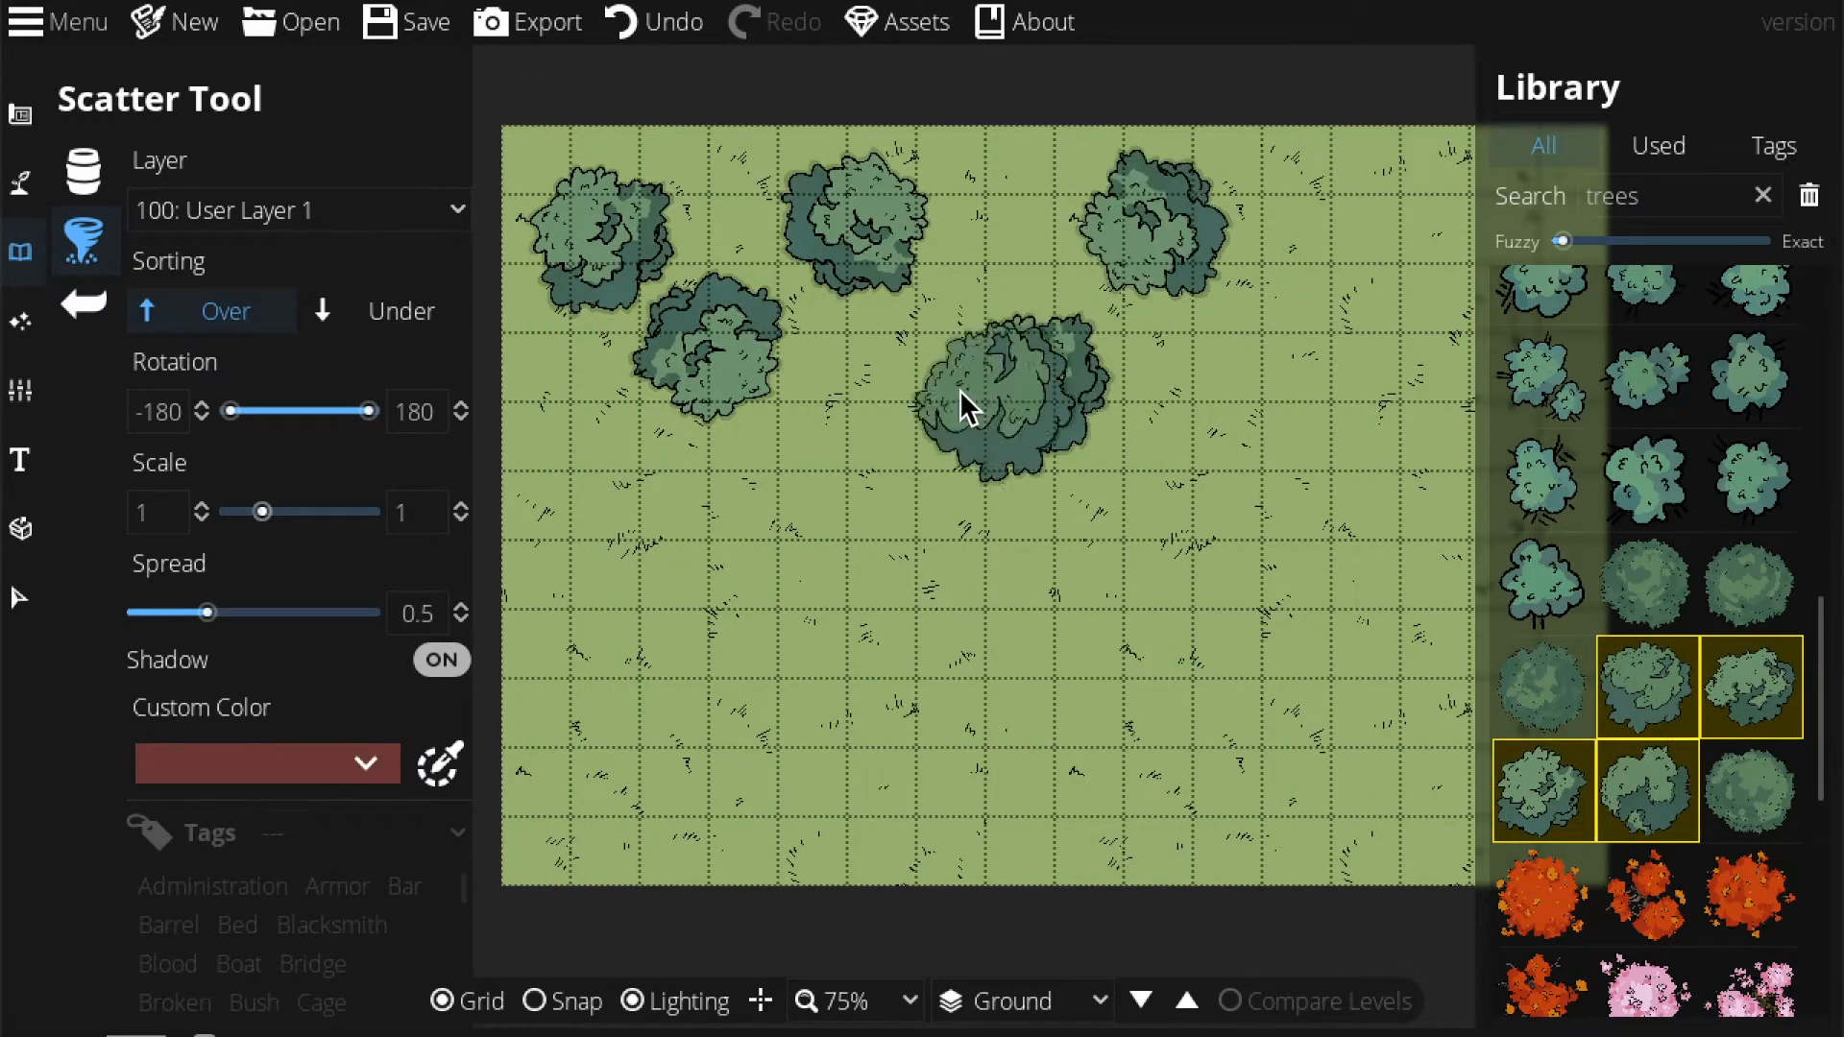
pyautogui.click(847, 378)
# Fill in more trees along the top edge and upper-right corner.
pyautogui.moveTo(1313, 428); pyautogui.dragTo(1006, 348)
pyautogui.click(958, 287)
pyautogui.click(1042, 115)
pyautogui.click(1209, 231)
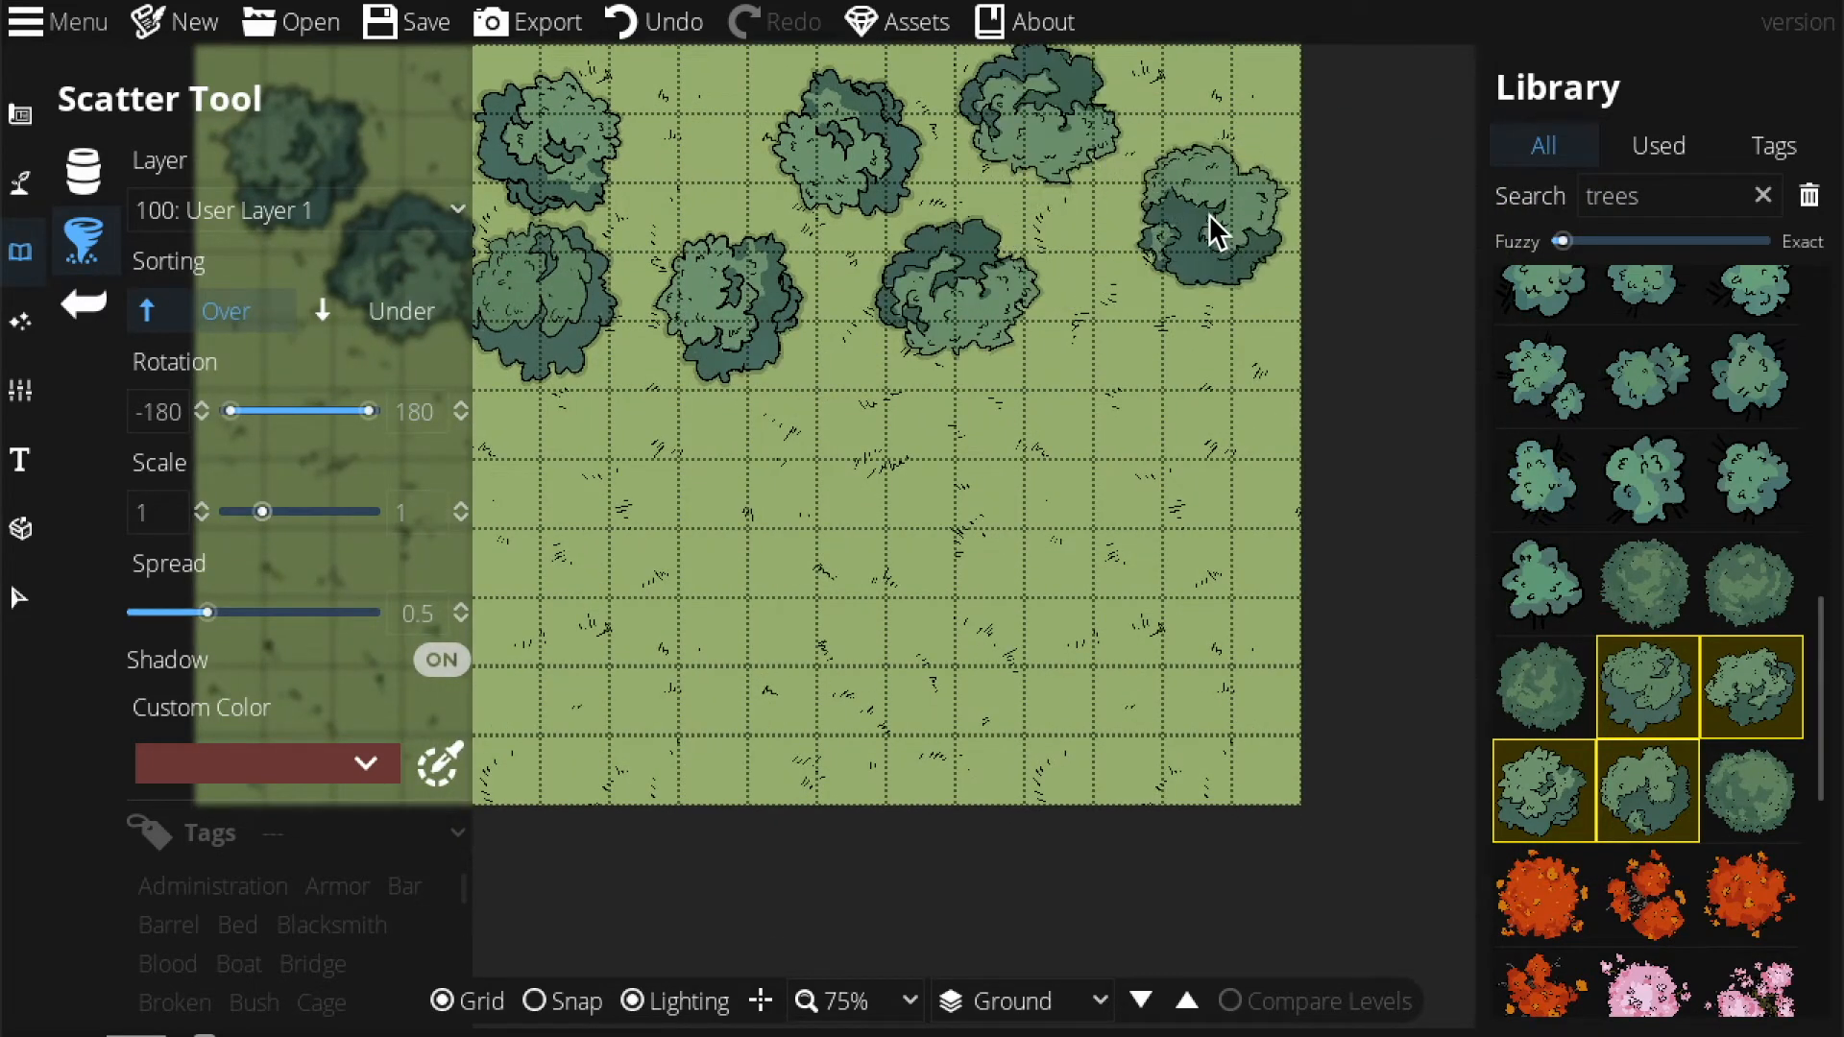
pyautogui.click(691, 57)
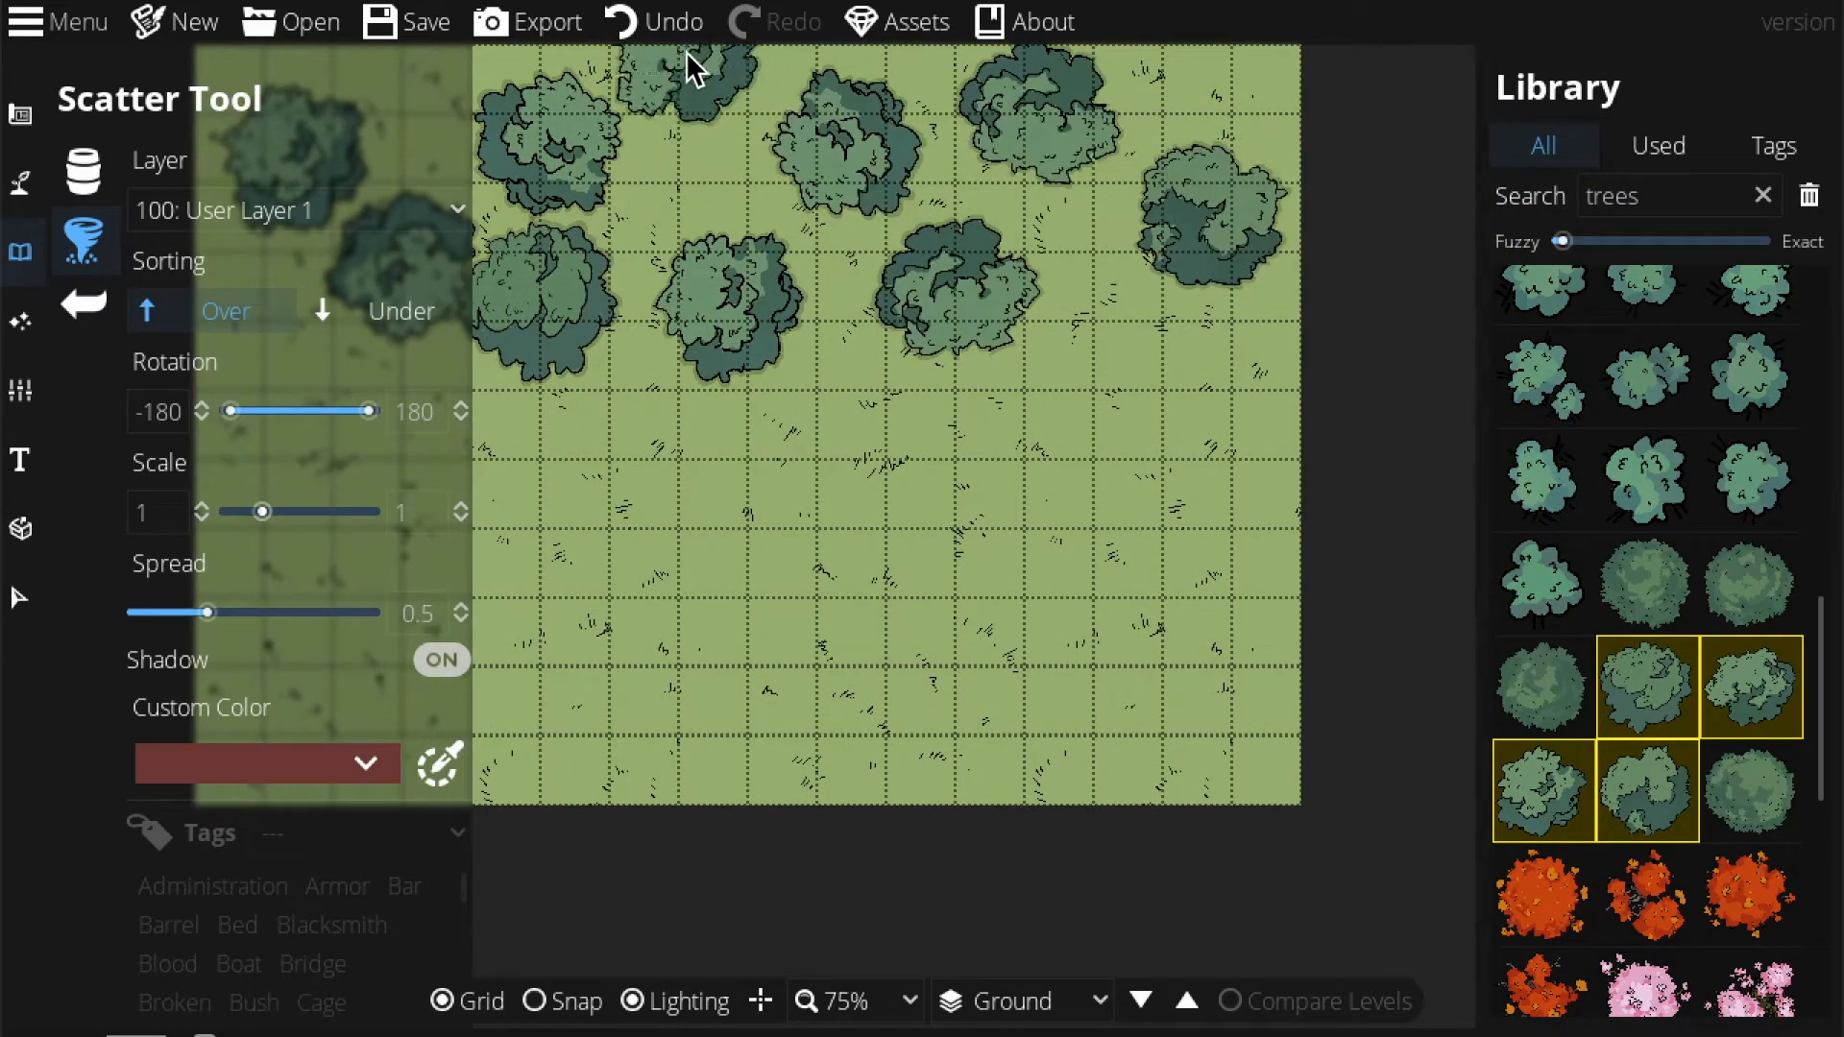
pyautogui.click(1264, 81)
pyautogui.click(947, 415)
# Scatter trees along the bottom edge of the map, left to right.
pyautogui.moveTo(824, 536); pyautogui.dragTo(1007, 508)
pyautogui.click(530, 694)
pyautogui.click(725, 568)
pyautogui.click(840, 721)
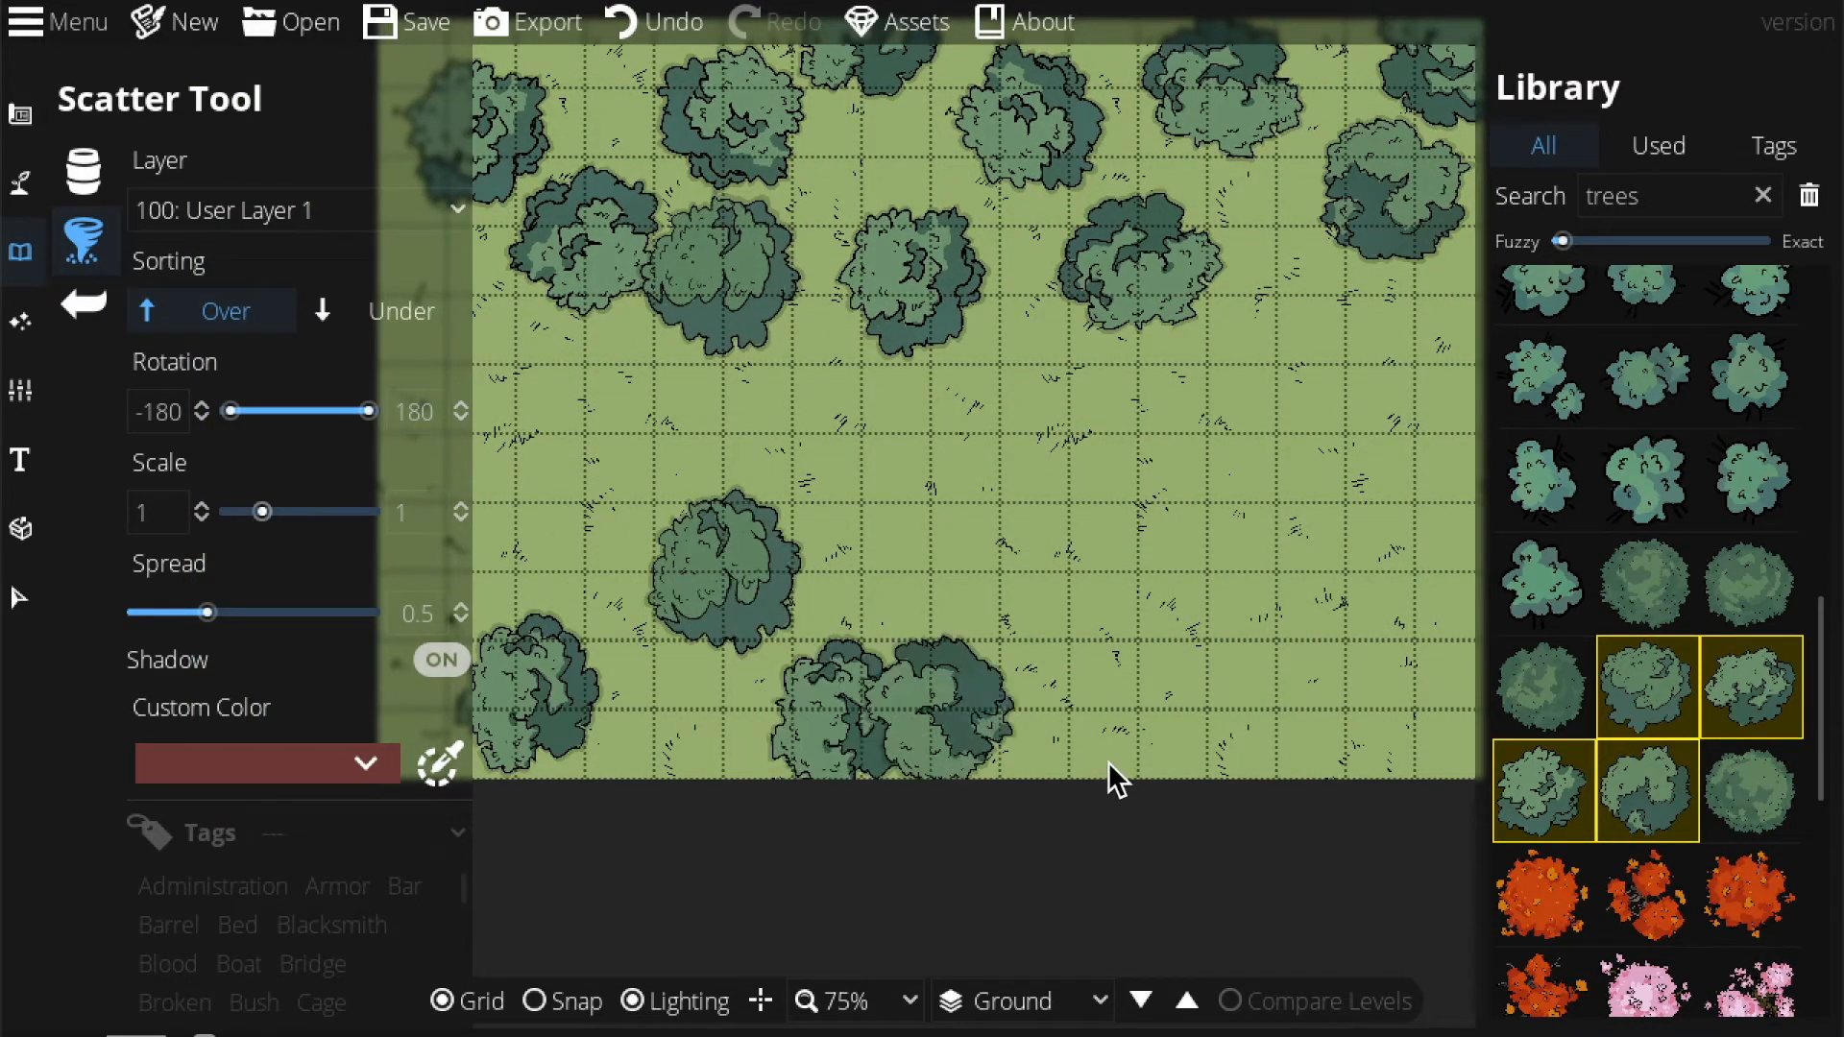
pyautogui.click(658, 793)
pyautogui.moveTo(1074, 727); pyautogui.dragTo(803, 717)
pyautogui.click(707, 622)
pyautogui.click(816, 759)
pyautogui.click(985, 632)
pyautogui.click(1094, 776)
pyautogui.click(1196, 650)
# Return to the Terrain Brush.
pyautogui.moveTo(902, 682); pyautogui.dragTo(1335, 687)
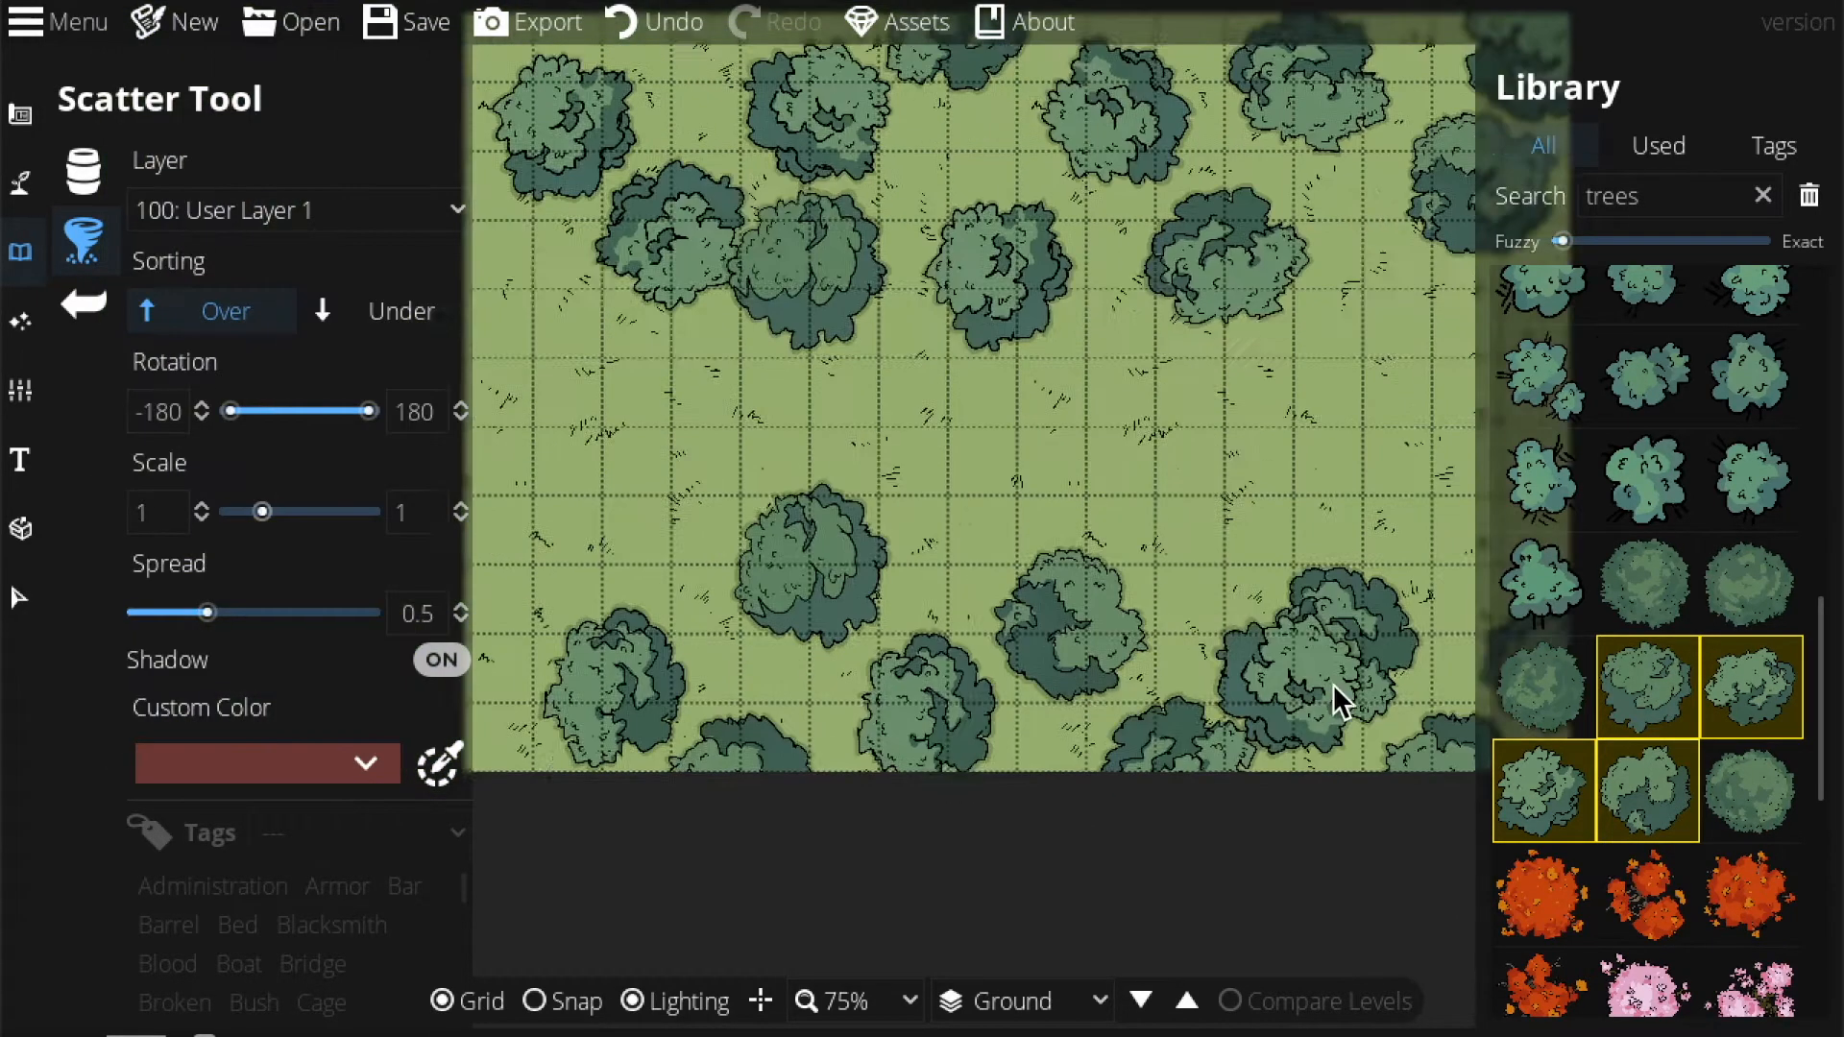
pyautogui.click(21, 204)
pyautogui.click(113, 175)
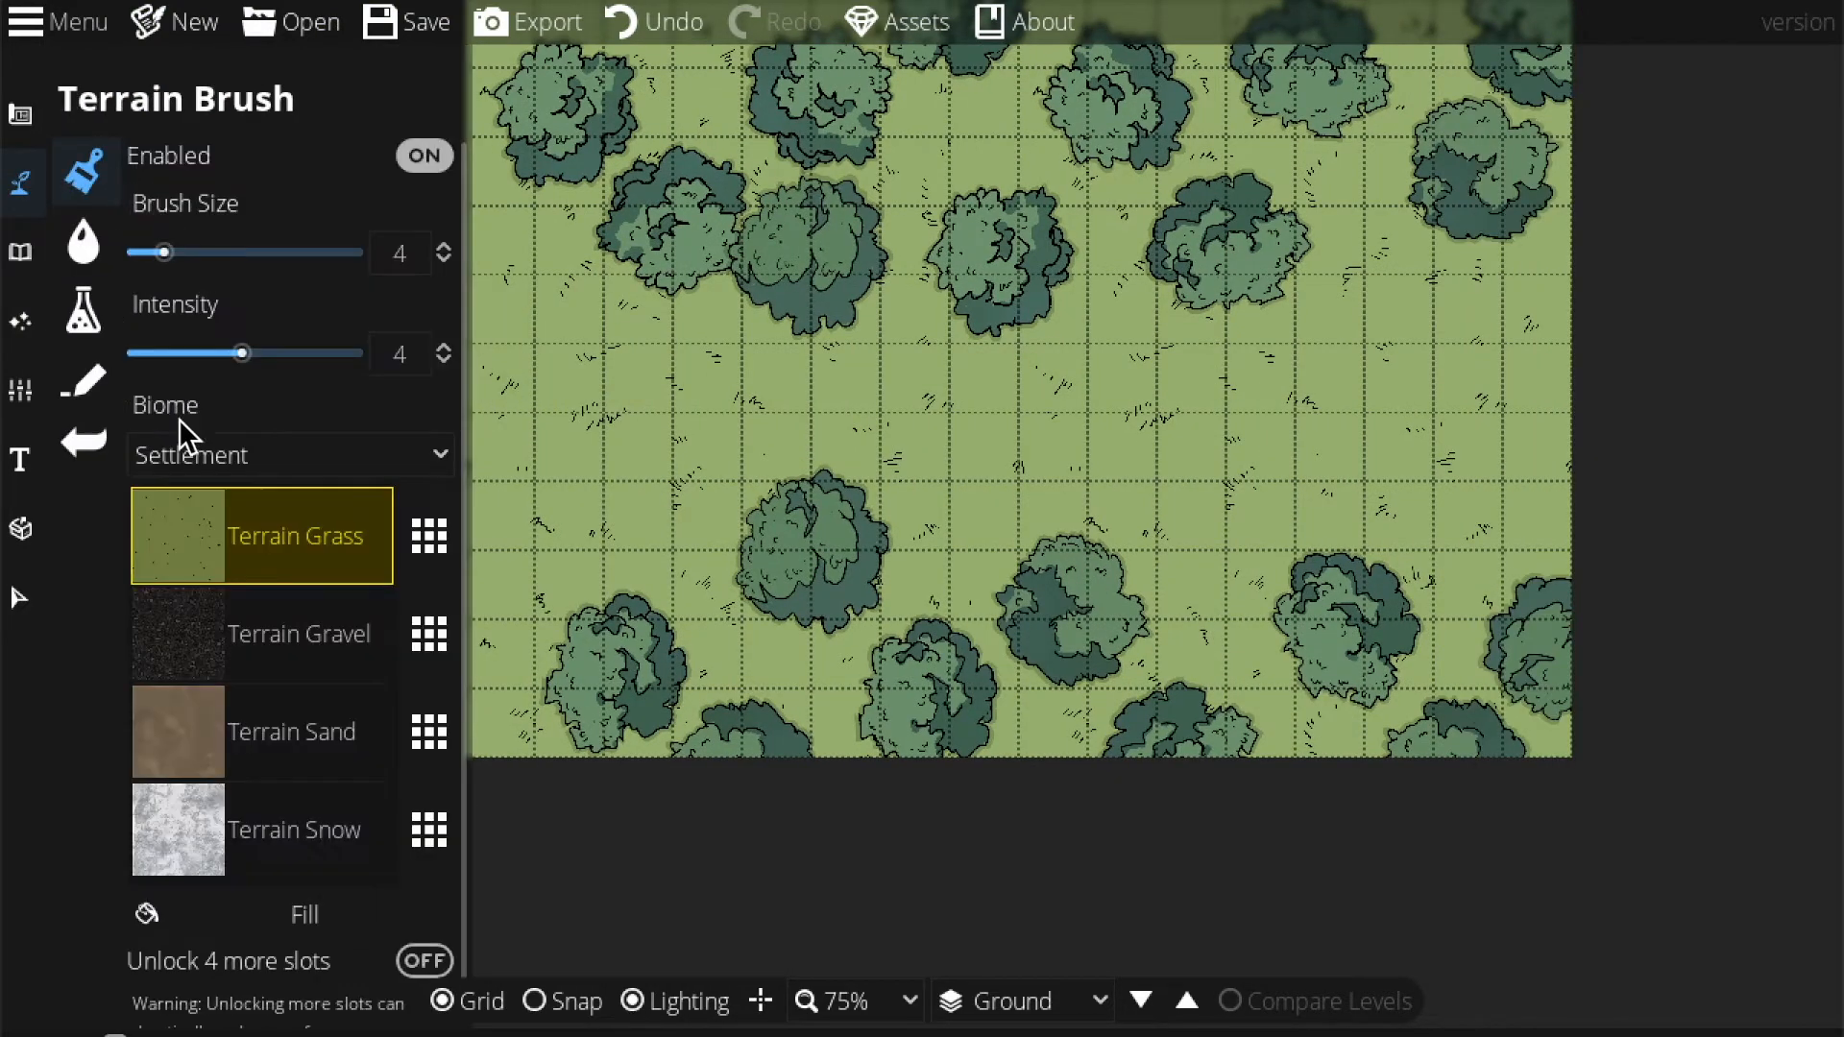
# Select Terrain Sand at intensity 8, zoom to 125%, and paint sand along the left edge.
pyautogui.click(296, 766)
pyautogui.scroll(-1, 788, 567)
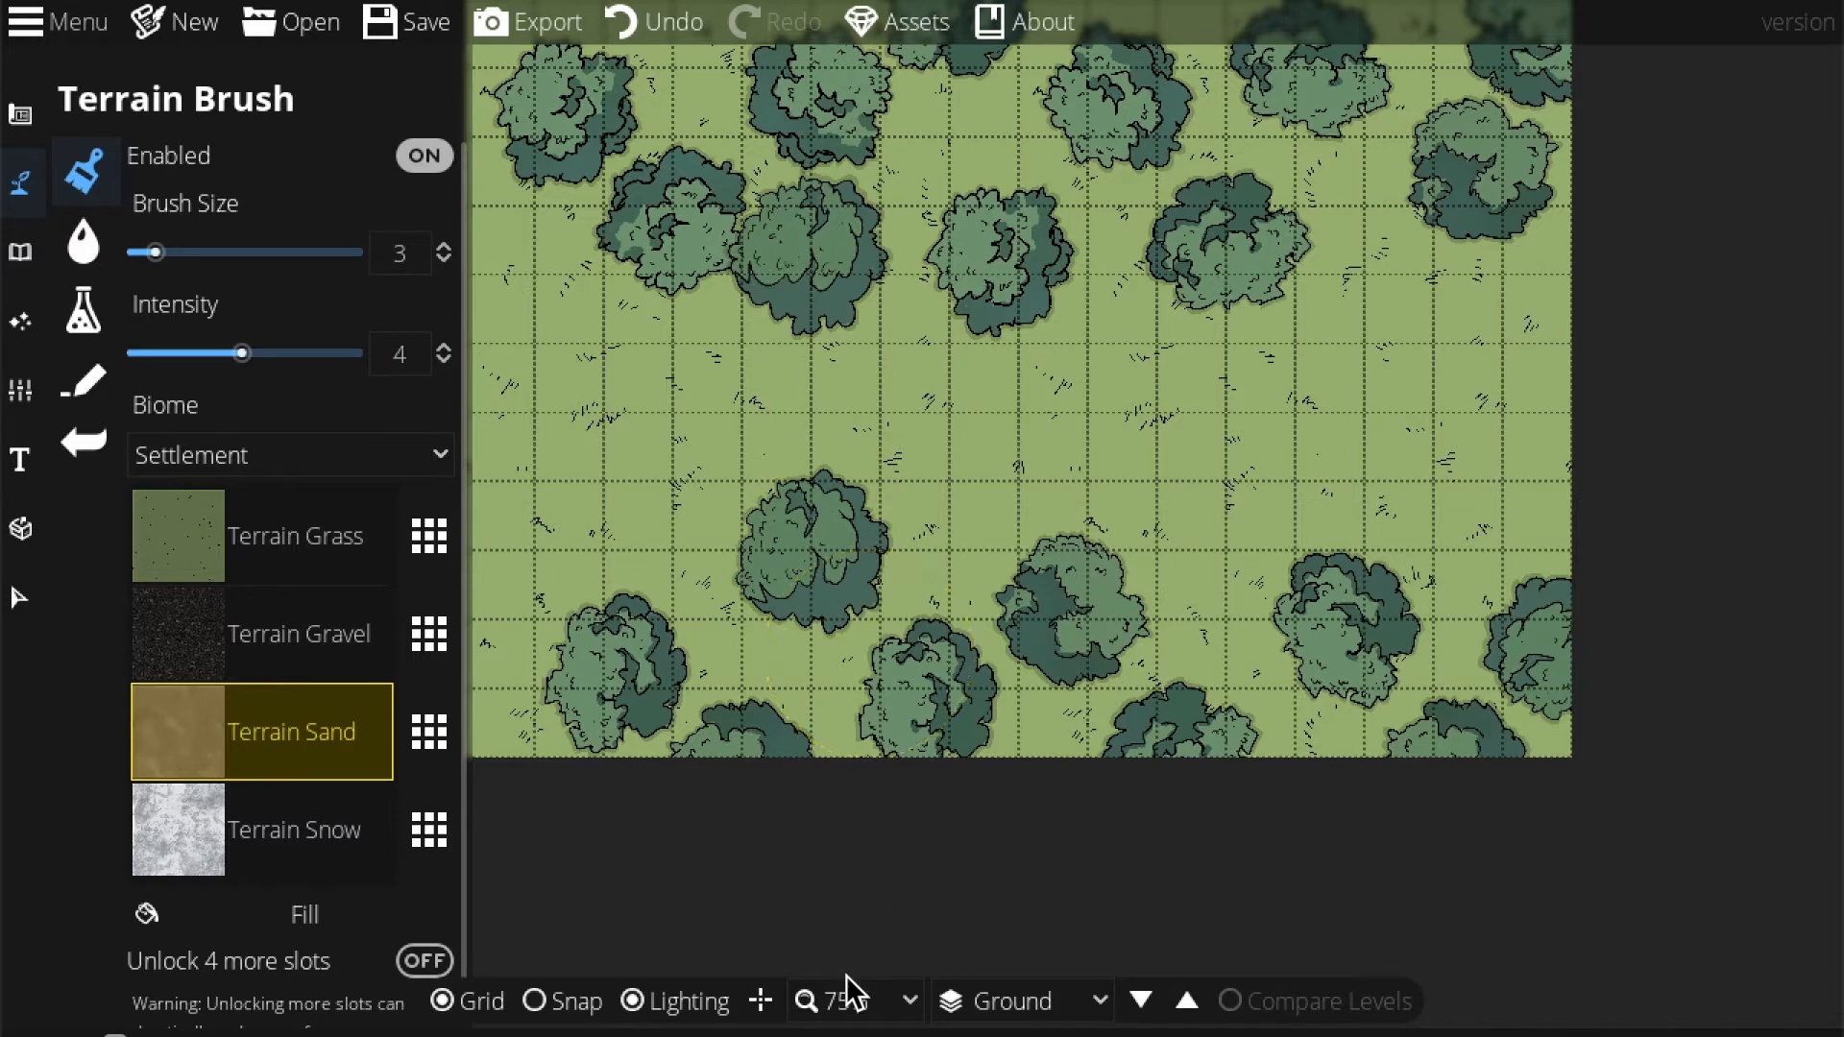
pyautogui.click(870, 1000)
pyautogui.click(864, 728)
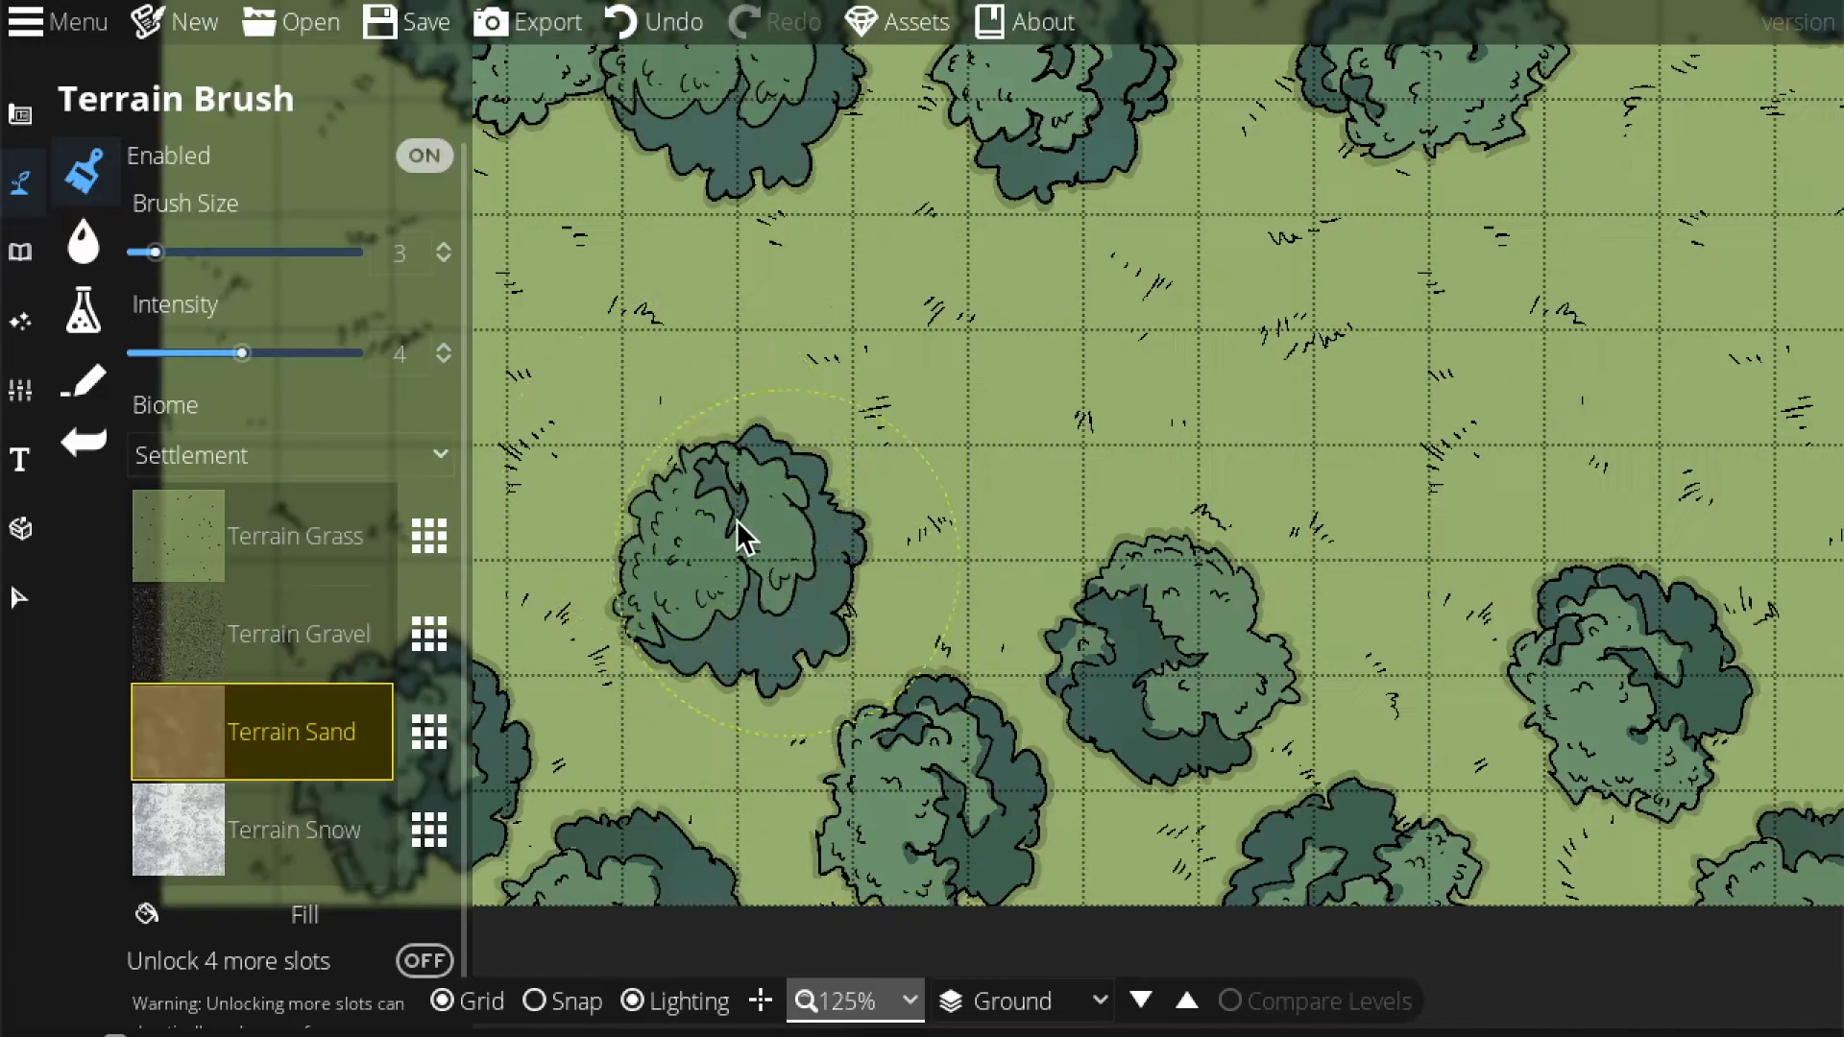
pyautogui.moveTo(741, 415); pyautogui.dragTo(1213, 549)
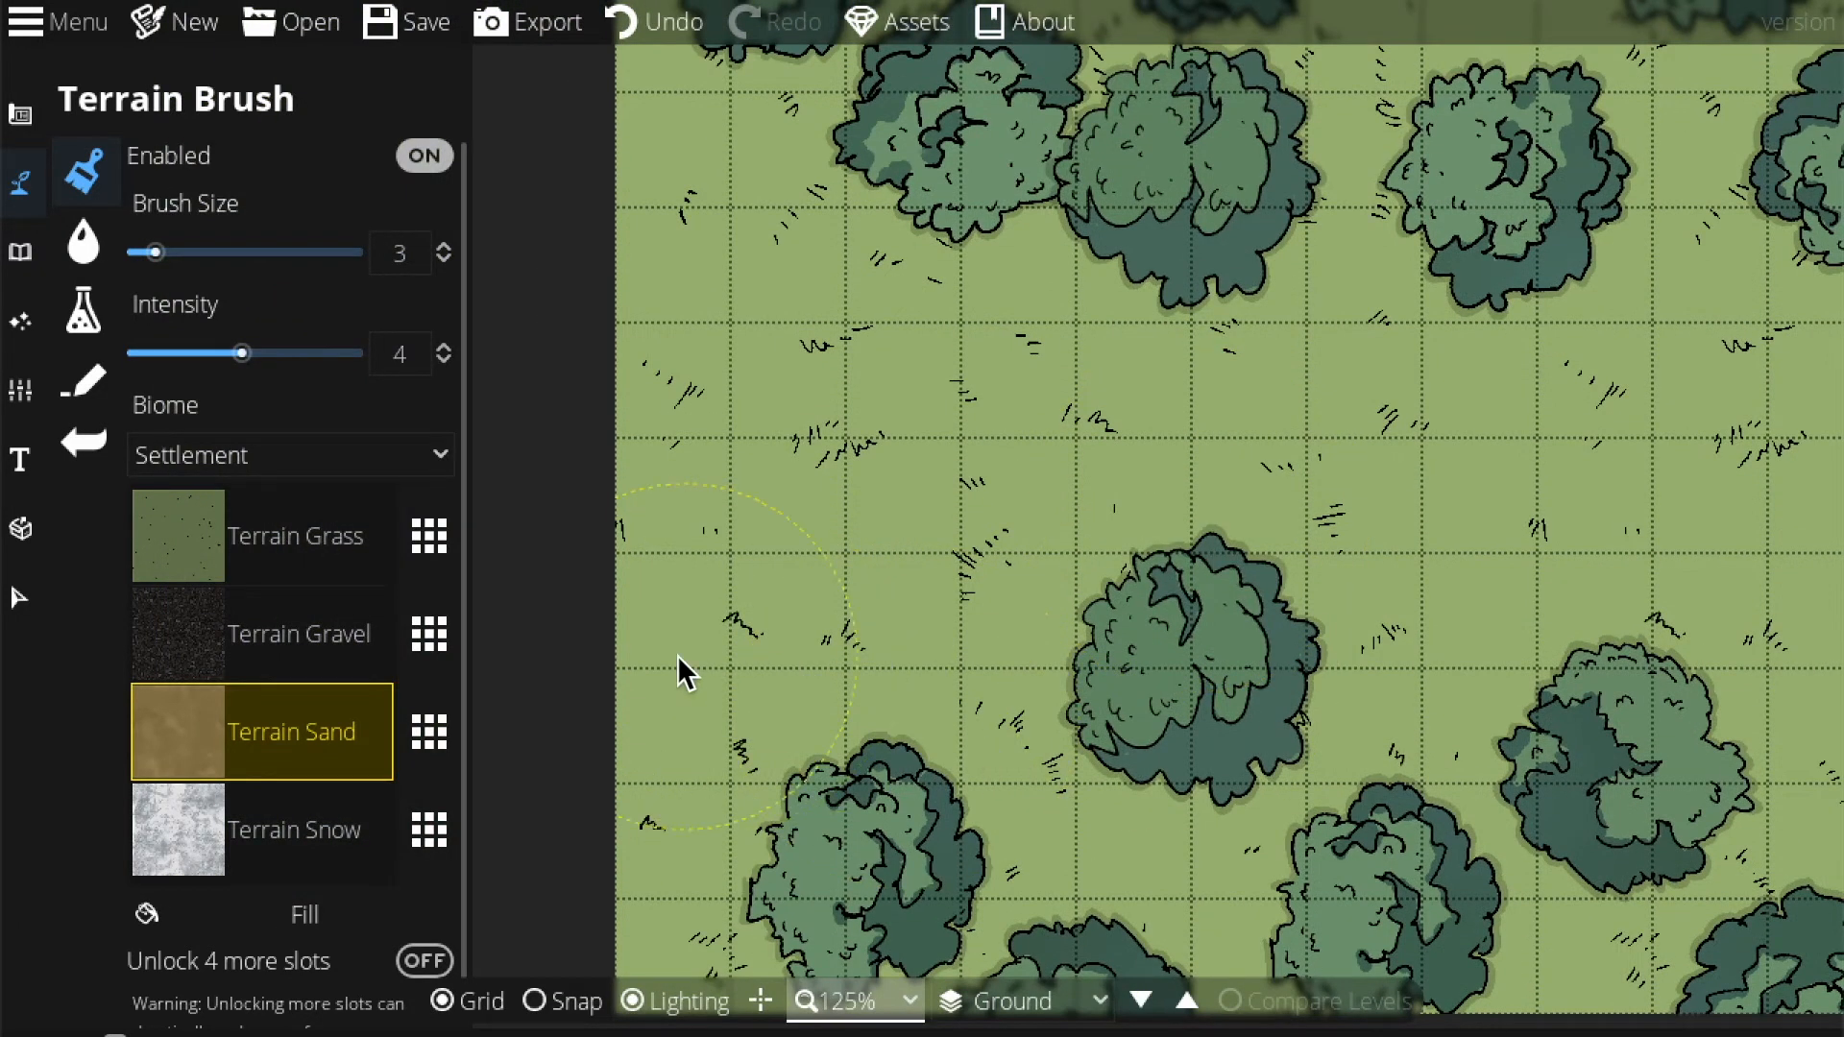
pyautogui.click(690, 619)
pyautogui.moveTo(241, 353); pyautogui.dragTo(361, 356)
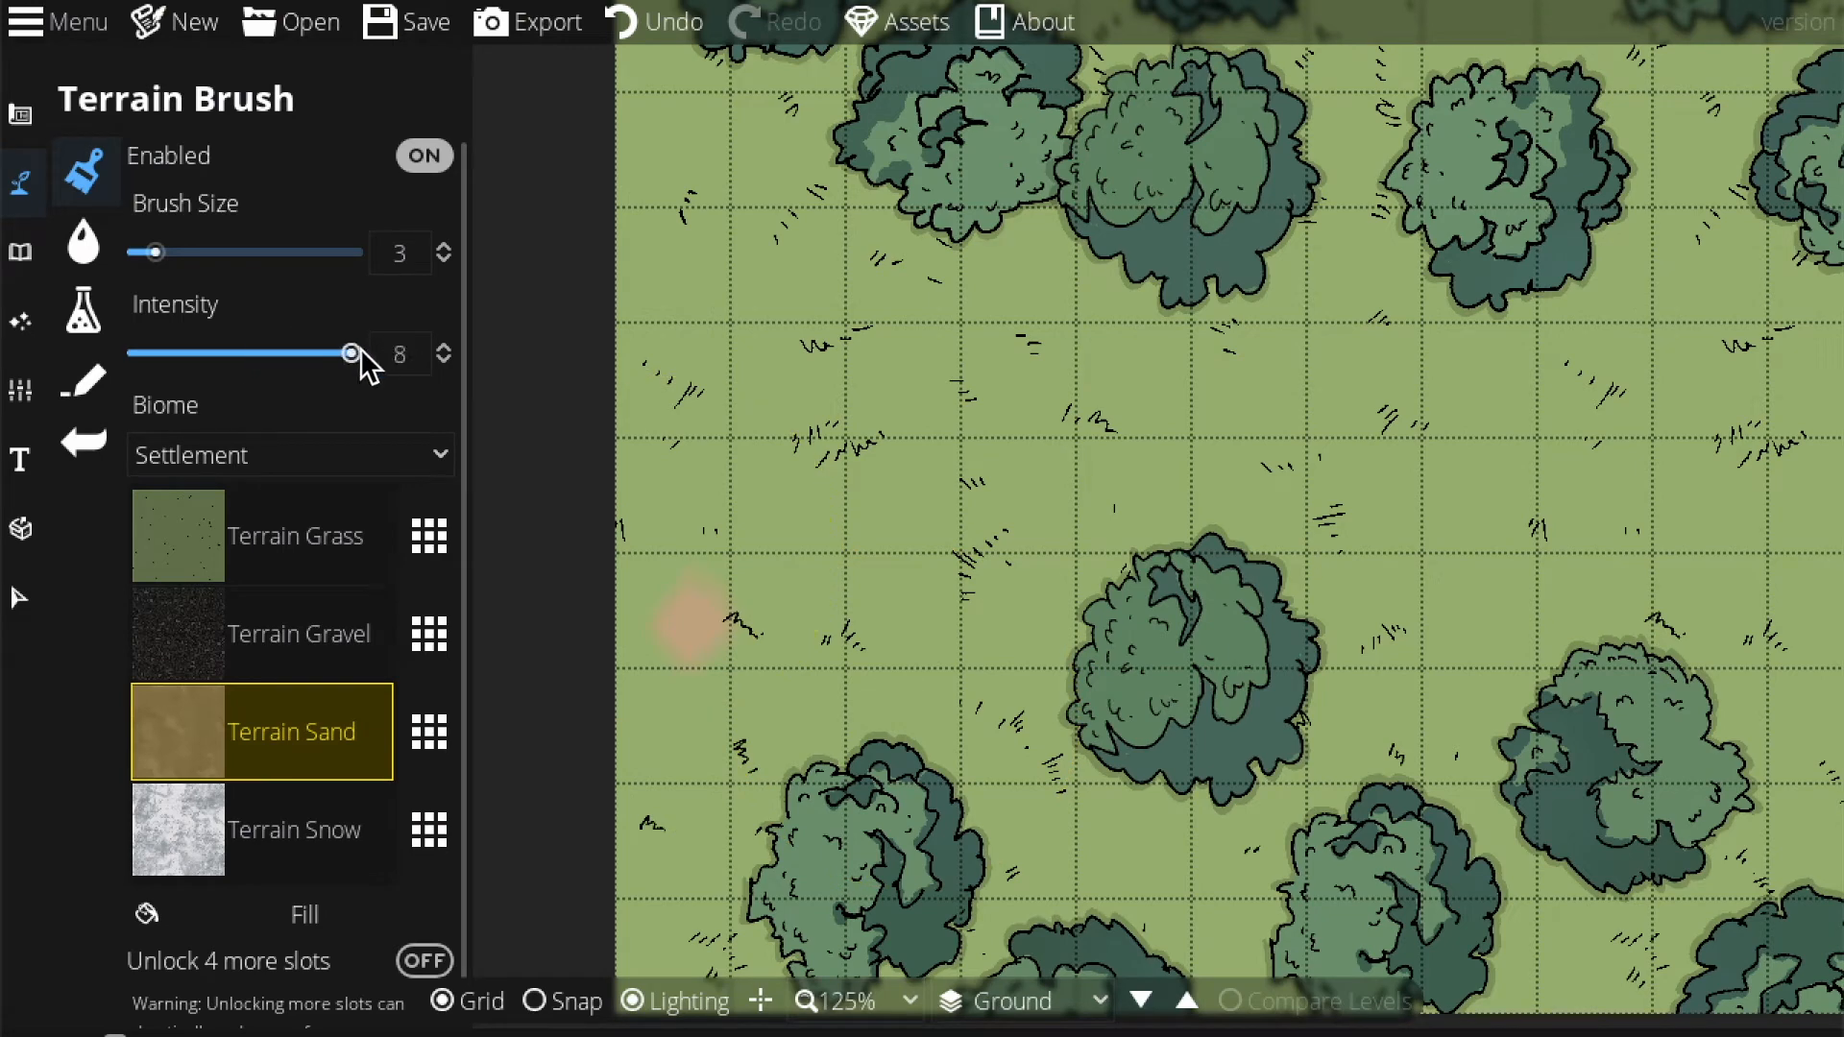
pyautogui.moveTo(675, 650)
pyautogui.mouseDown()
pyautogui.moveTo(647, 576)
pyautogui.moveTo(682, 445)
pyautogui.moveTo(626, 367)
pyautogui.moveTo(713, 434)
pyautogui.mouseUp()
# Extend the sand path across the clearing to the map's right edge.
pyautogui.scroll(3, 713, 431)
pyautogui.scroll(-4, 714, 428)
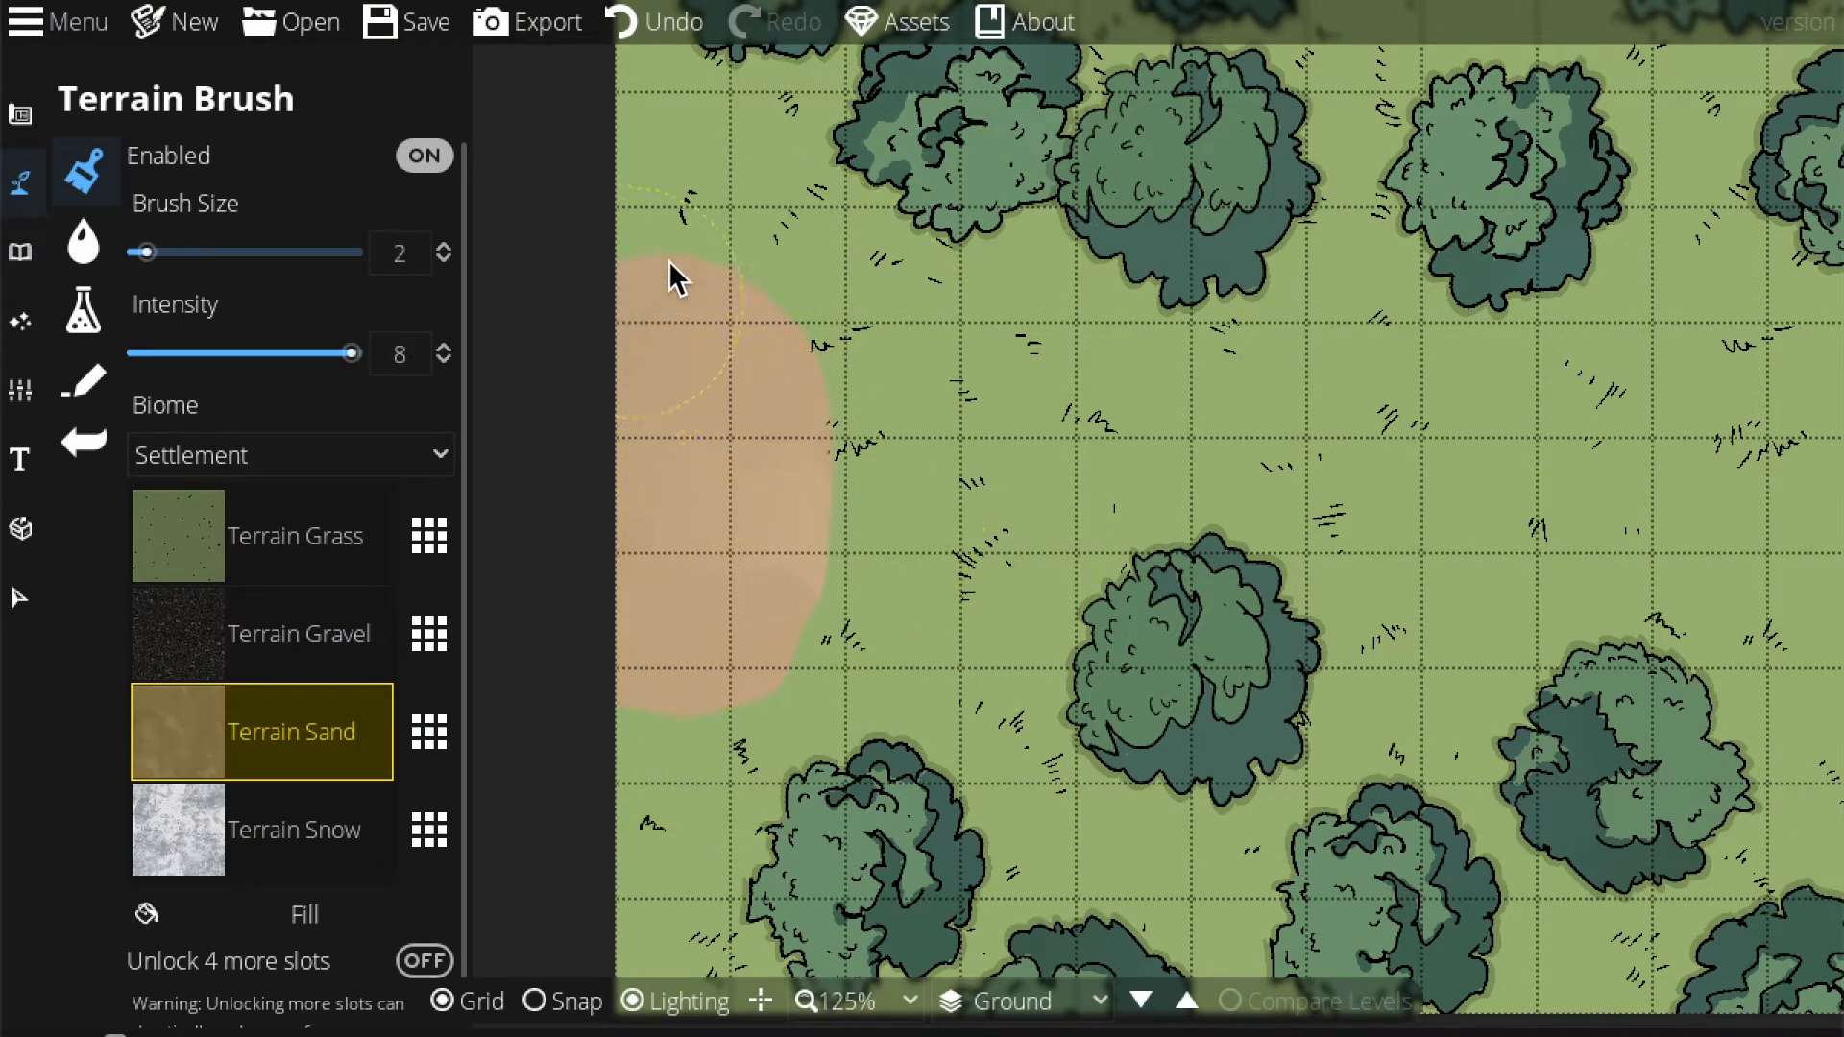
pyautogui.moveTo(729, 417)
pyautogui.mouseDown()
pyautogui.moveTo(643, 702)
pyautogui.moveTo(990, 451)
pyautogui.moveTo(1264, 402)
pyautogui.mouseUp()
pyautogui.click(1536, 445)
pyautogui.moveTo(1536, 446); pyautogui.dragTo(837, 389)
pyautogui.moveTo(677, 377); pyautogui.dragTo(822, 384)
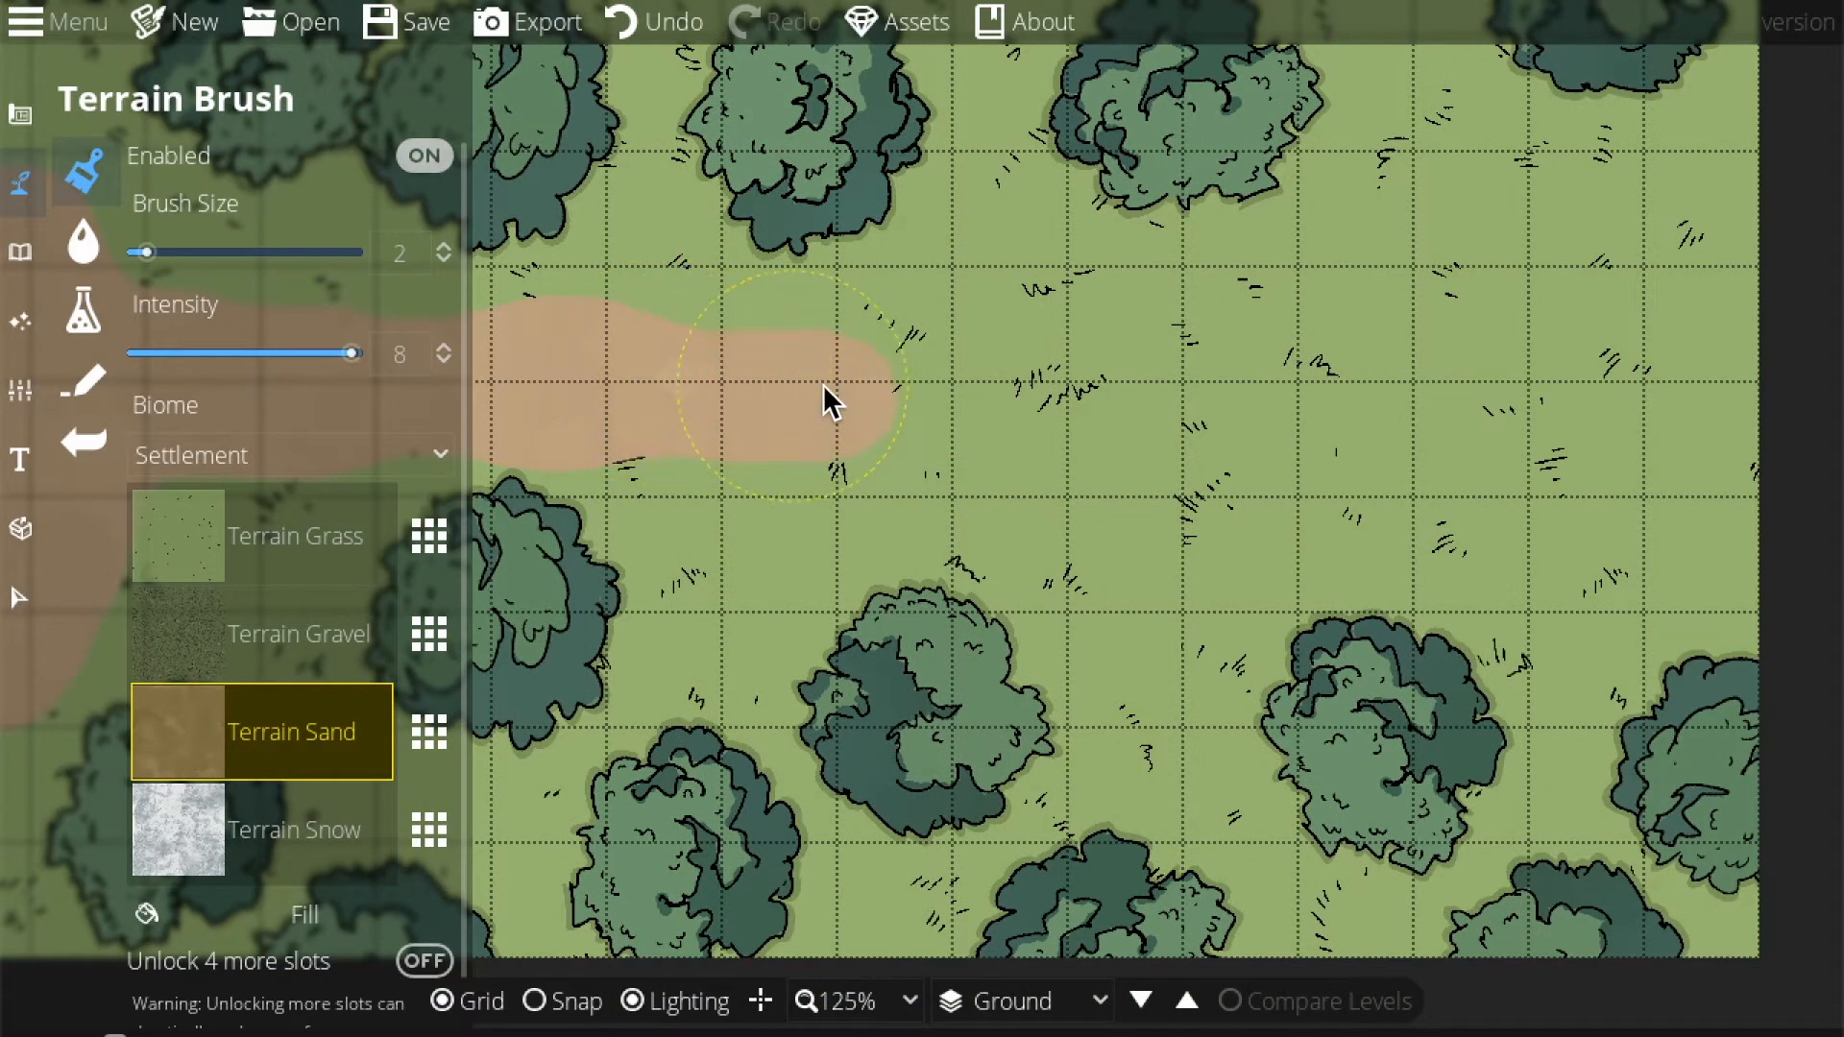
pyautogui.moveTo(1077, 389); pyautogui.dragTo(746, 363)
pyautogui.moveTo(1416, 365)
pyautogui.mouseDown()
pyautogui.moveTo(1471, 361)
pyautogui.moveTo(1027, 360)
pyautogui.moveTo(1283, 415)
pyautogui.moveTo(1682, 408)
pyautogui.moveTo(1128, 421)
pyautogui.moveTo(1475, 389)
pyautogui.moveTo(1737, 269)
pyautogui.mouseUp()
# Widen the sand path at the right edge up to the top-right corner.
pyautogui.scroll(-1, 1737, 269)
pyautogui.scroll(3, 1620, 349)
pyautogui.moveTo(1619, 350)
pyautogui.mouseDown()
pyautogui.moveTo(1674, 308)
pyautogui.moveTo(1715, 370)
pyautogui.mouseUp()
pyautogui.scroll(-3, 1714, 371)
pyautogui.scroll(2, 1733, 480)
pyautogui.moveTo(1732, 480); pyautogui.dragTo(1740, 453)
pyautogui.scroll(-1, 1740, 453)
pyautogui.scroll(-1, 1746, 255)
pyautogui.click(1759, 198)
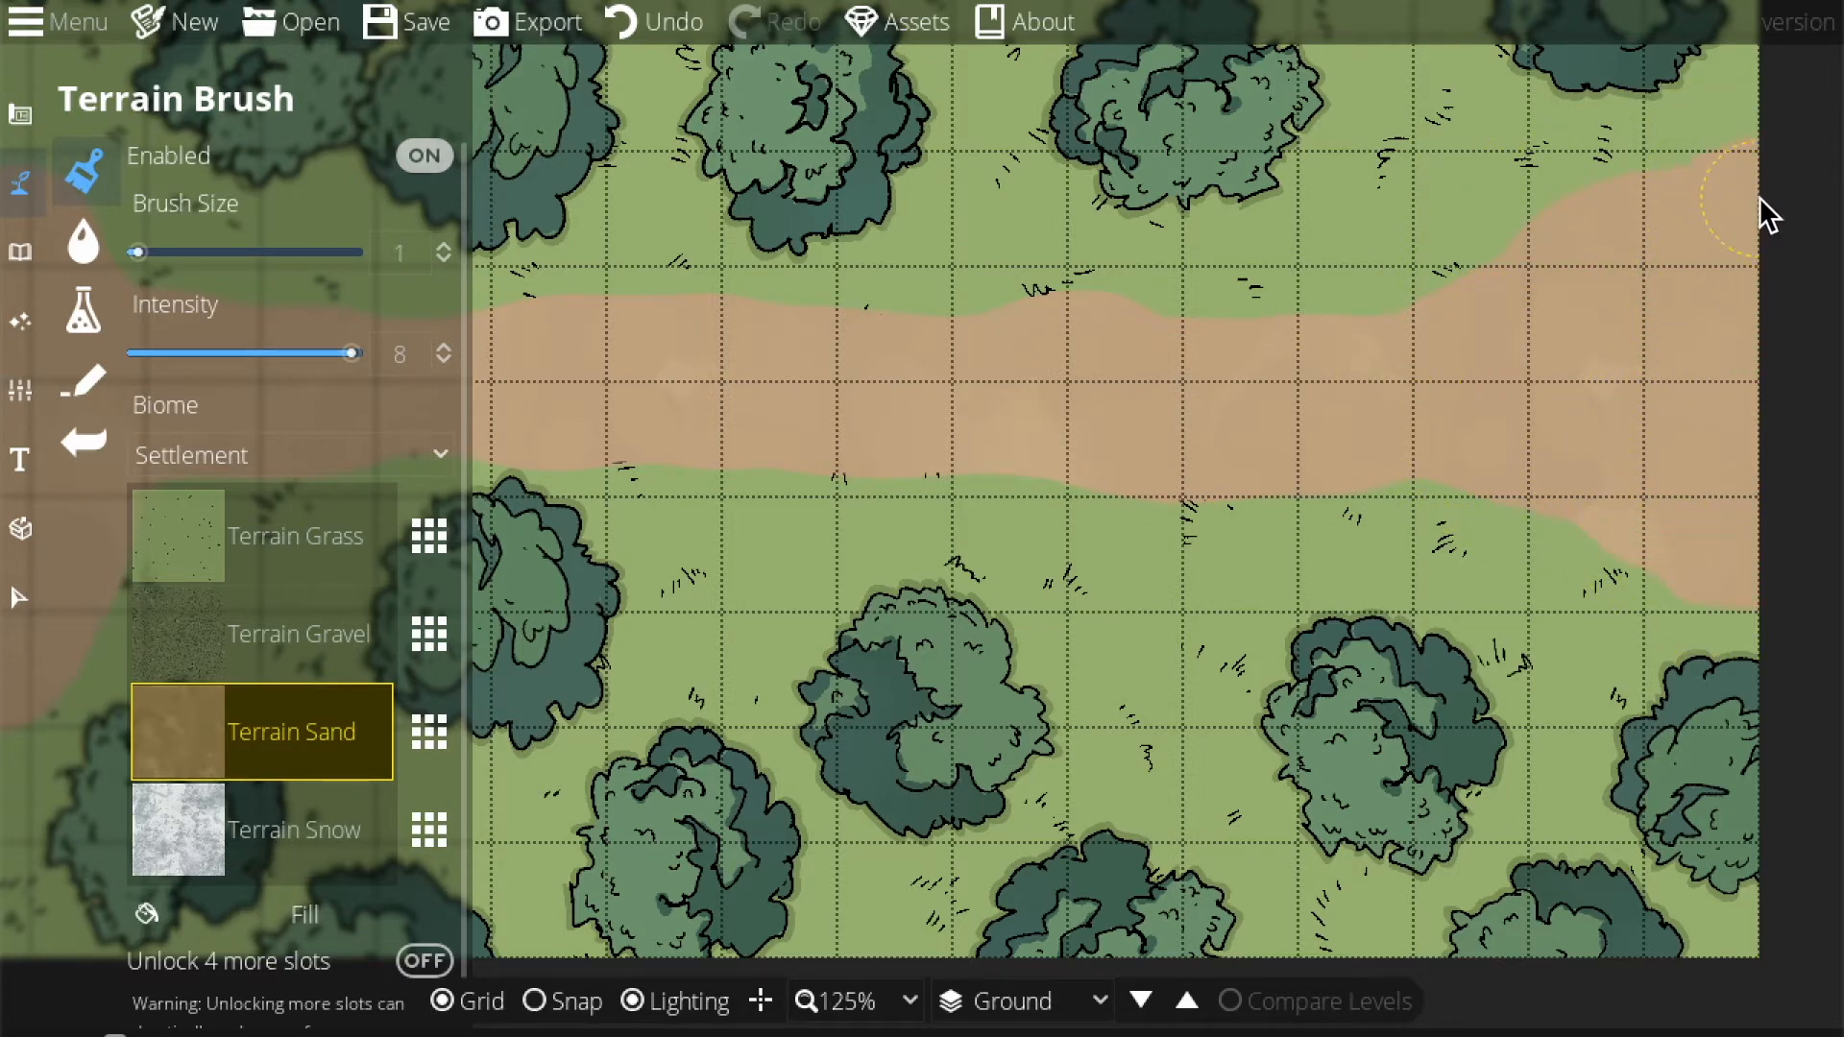
# Extend and widen the sand at the map's top-left edge.
pyautogui.moveTo(1533, 455)
pyautogui.mouseDown()
pyautogui.moveTo(1692, 561)
pyautogui.moveTo(1843, 473)
pyautogui.moveTo(1744, 463)
pyautogui.moveTo(1842, 451)
pyautogui.mouseUp()
pyautogui.moveTo(769, 544); pyautogui.dragTo(1434, 636)
pyautogui.scroll(1, 962, 263)
pyautogui.moveTo(799, 251); pyautogui.dragTo(767, 211)
pyautogui.moveTo(1078, 511)
pyautogui.mouseDown()
pyautogui.moveTo(902, 478)
pyautogui.moveTo(1083, 509)
pyautogui.mouseUp()
# Select Terrain Grass and lower the intensity to 4.5.
pyautogui.click(296, 555)
pyautogui.scroll(-1, 1048, 590)
pyautogui.scroll(1, 816, 482)
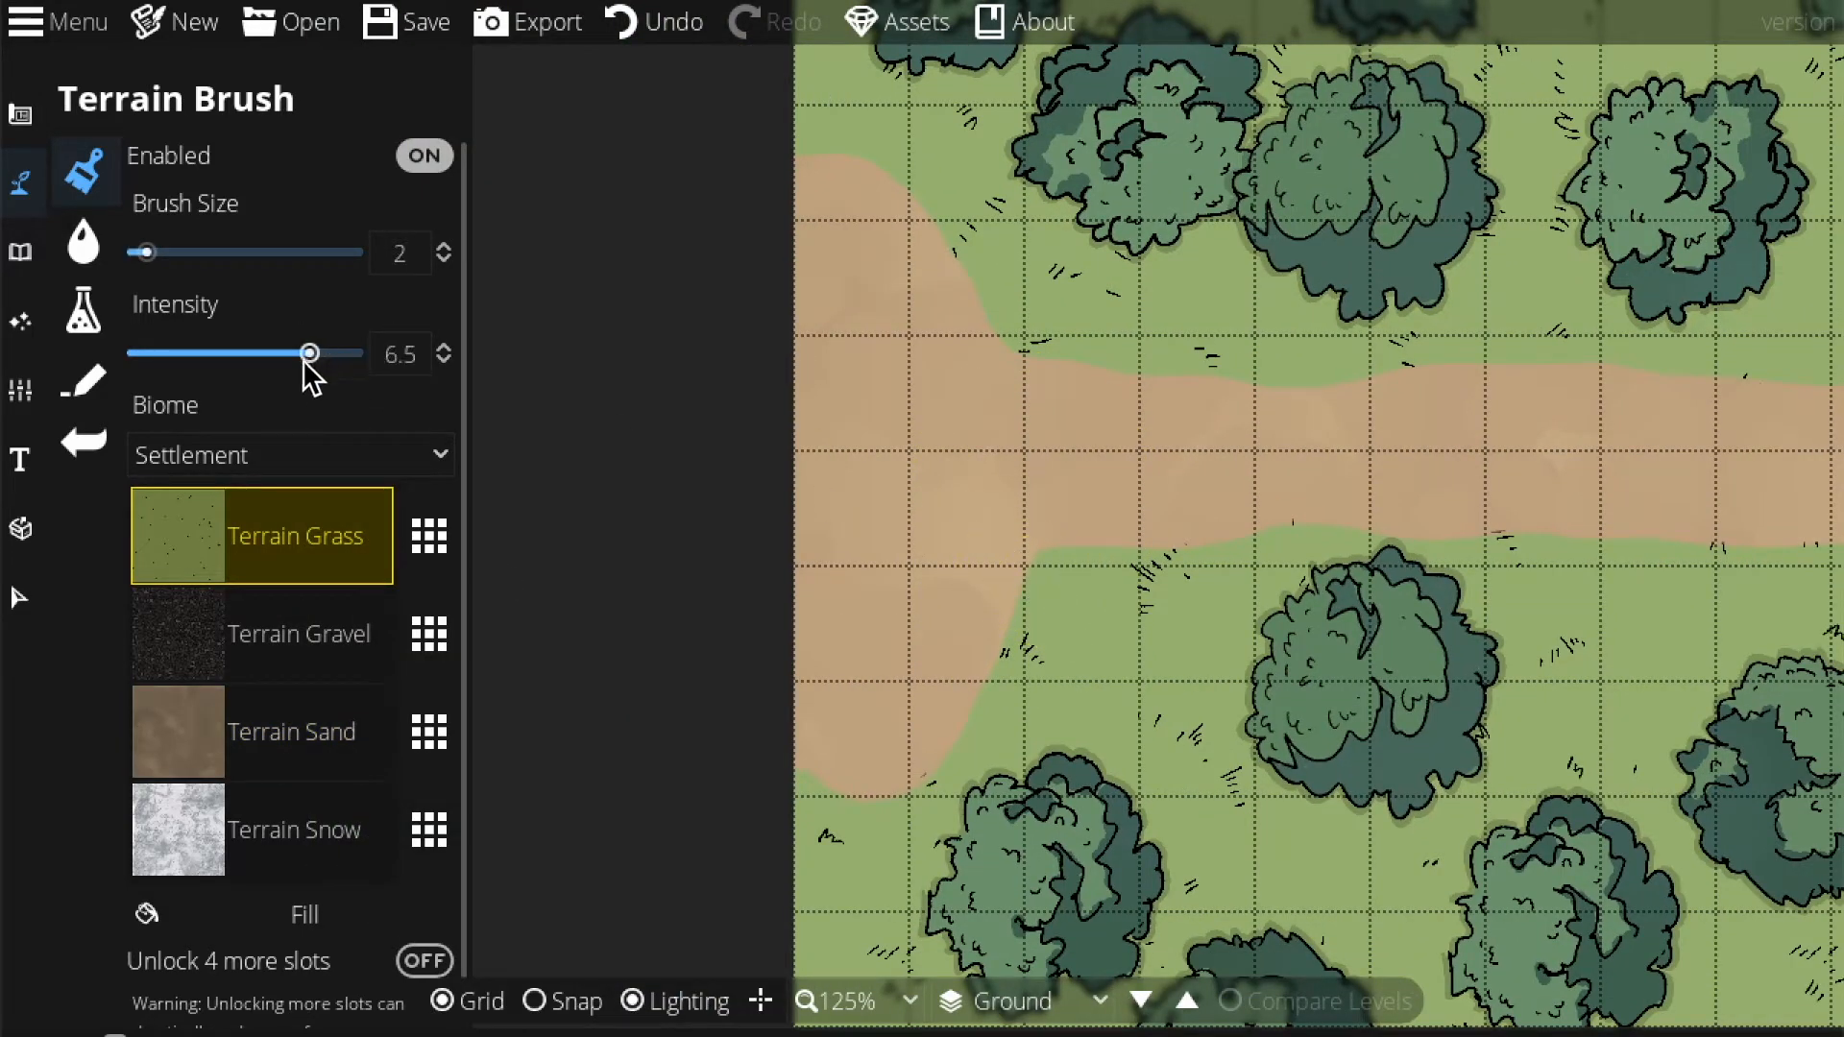
pyautogui.moveTo(303, 359); pyautogui.dragTo(253, 354)
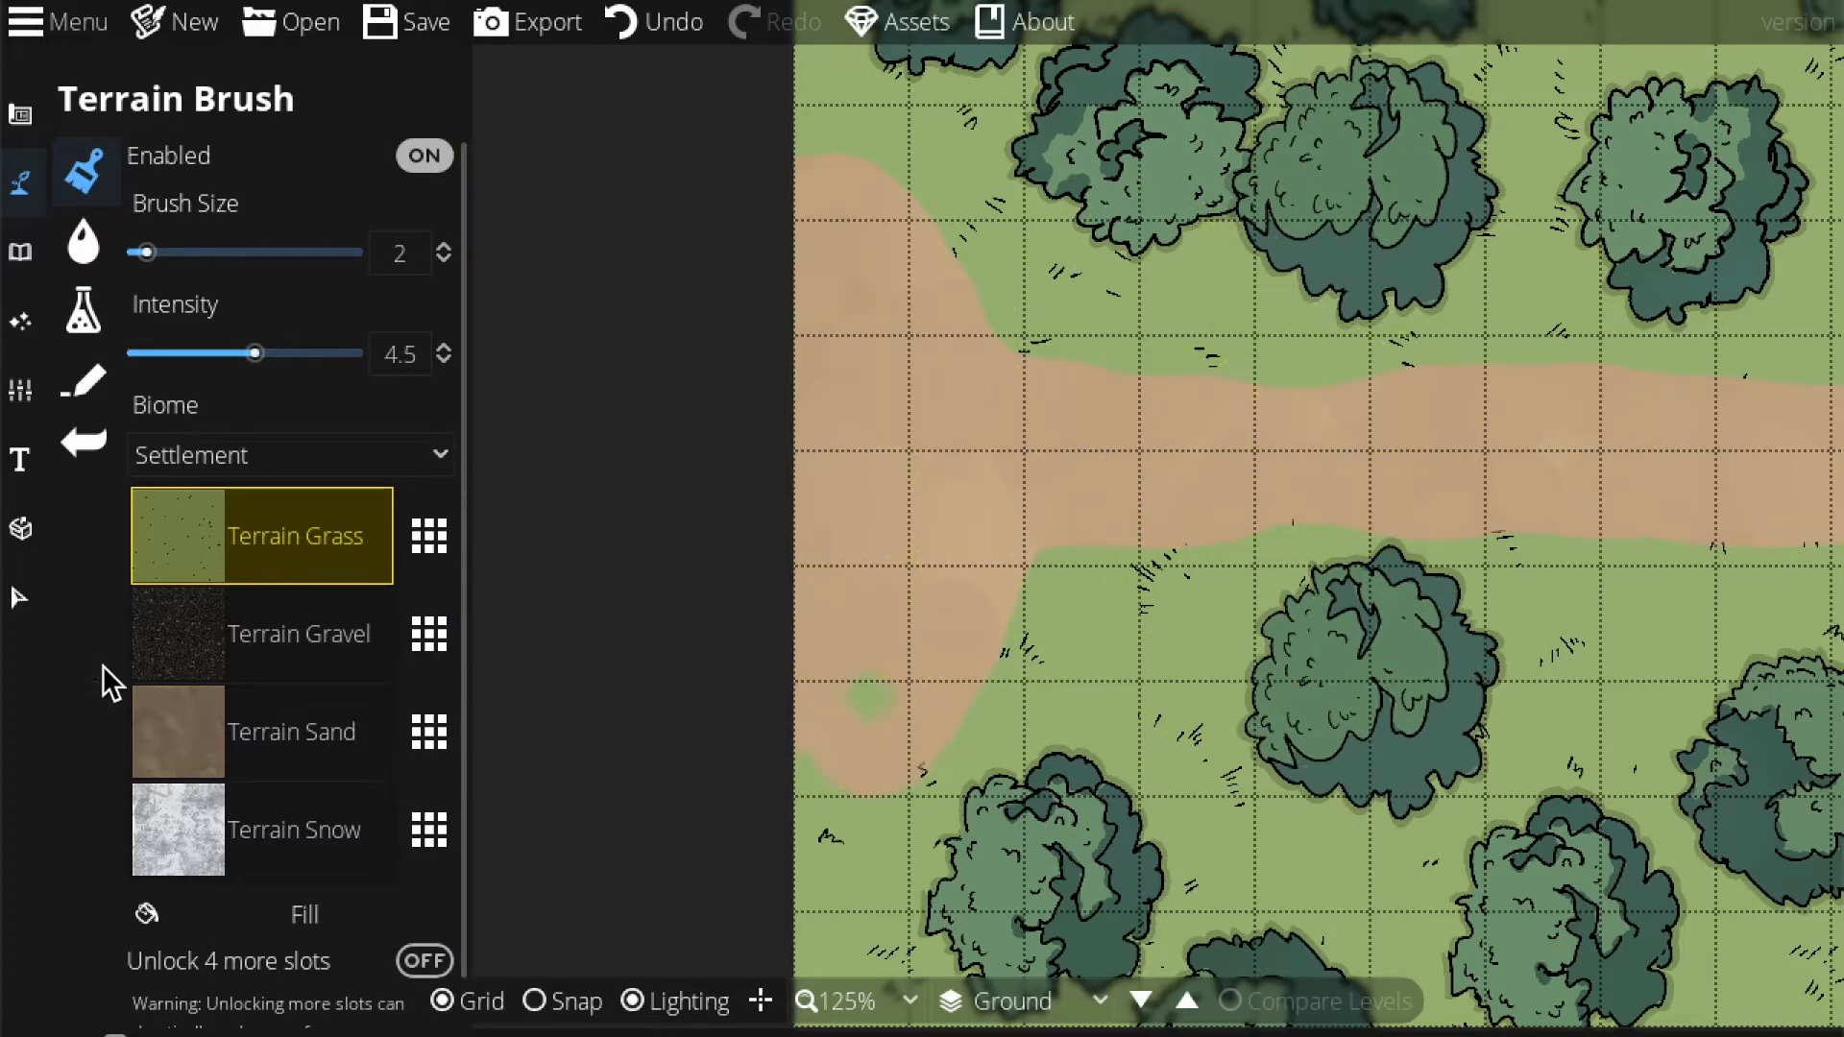
# Swap the grass slot to Terrain Moss and paint a moss patch on the path.
pyautogui.click(438, 535)
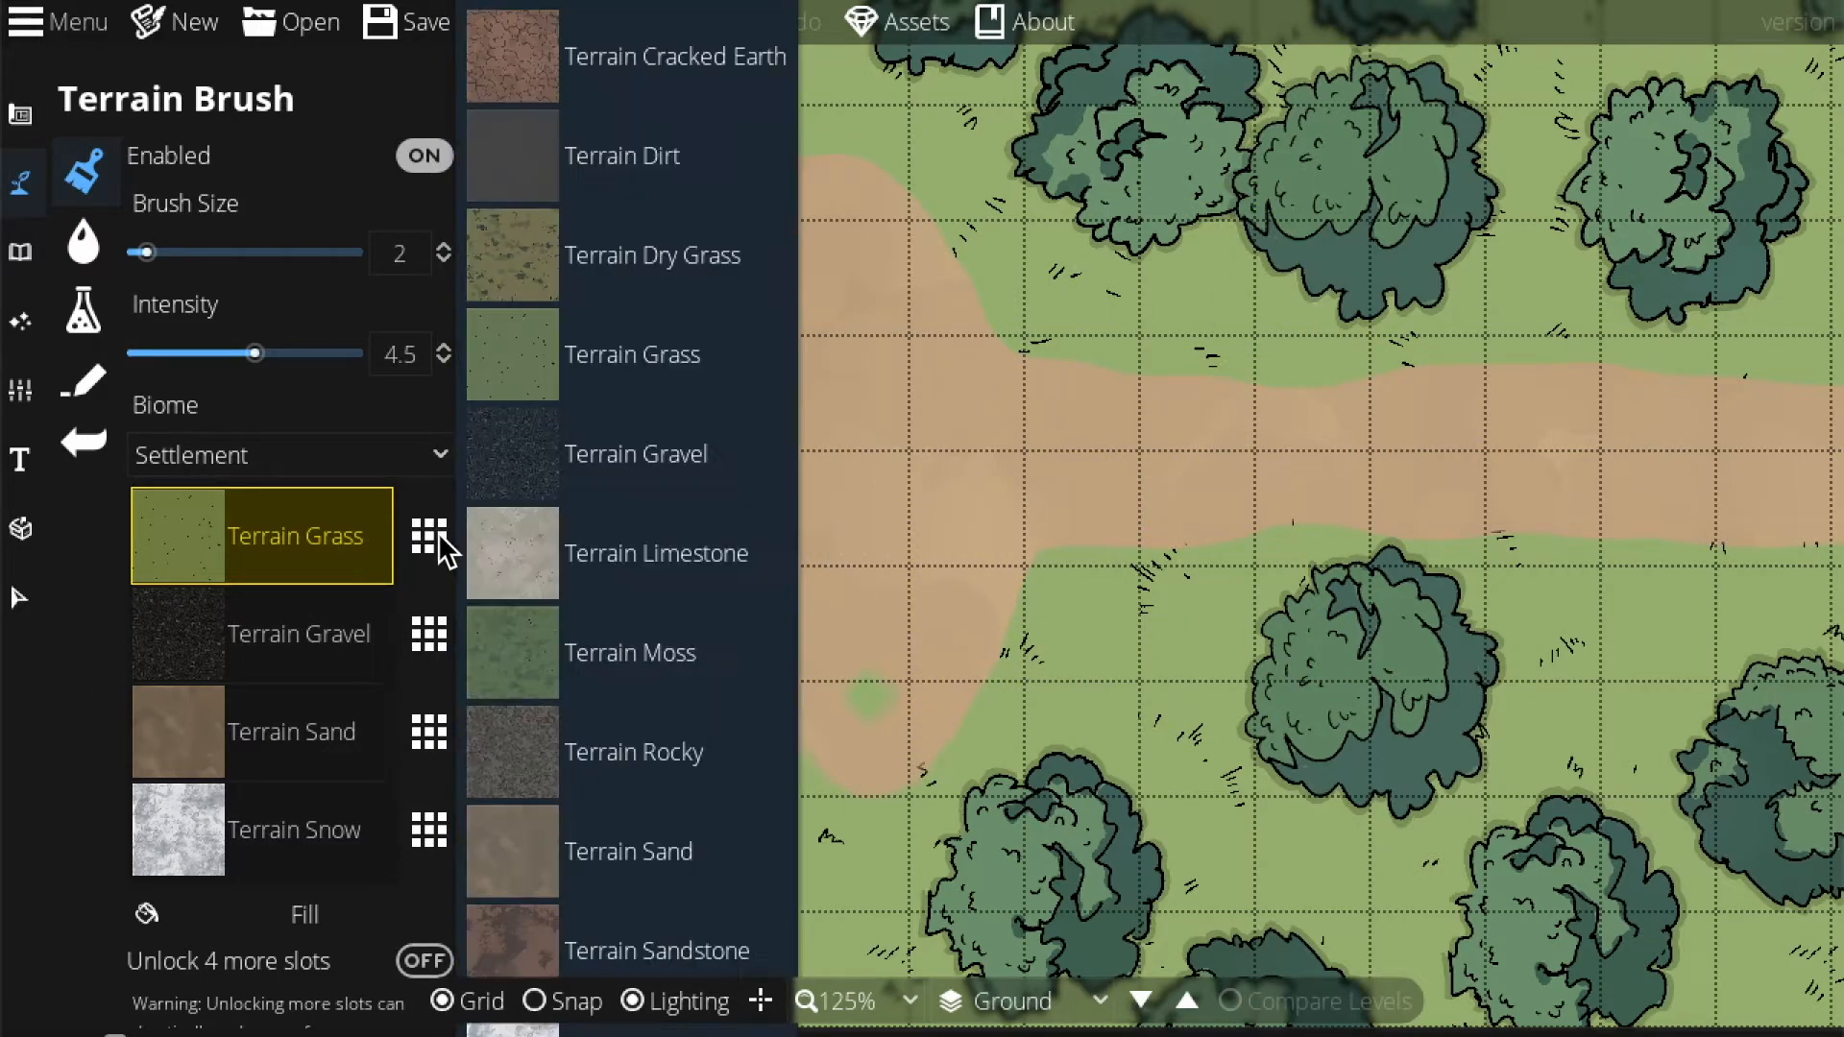
pyautogui.click(626, 650)
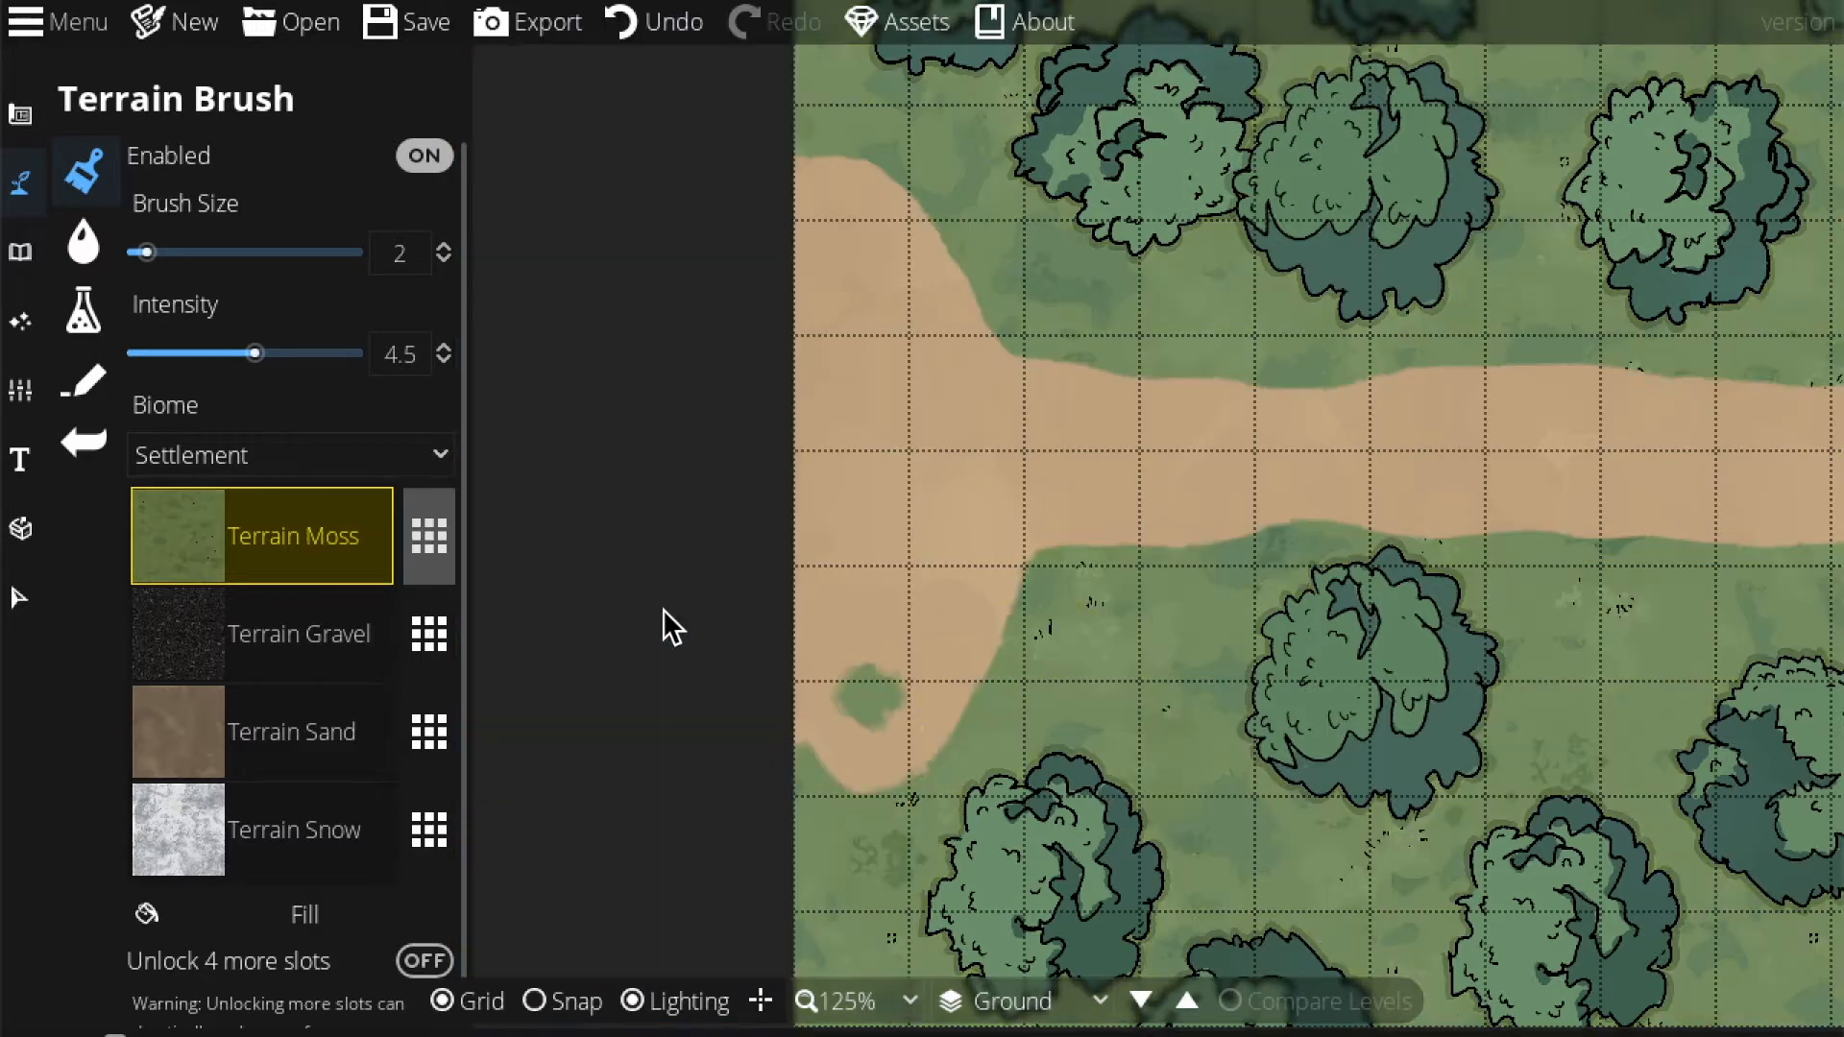
pyautogui.click(847, 457)
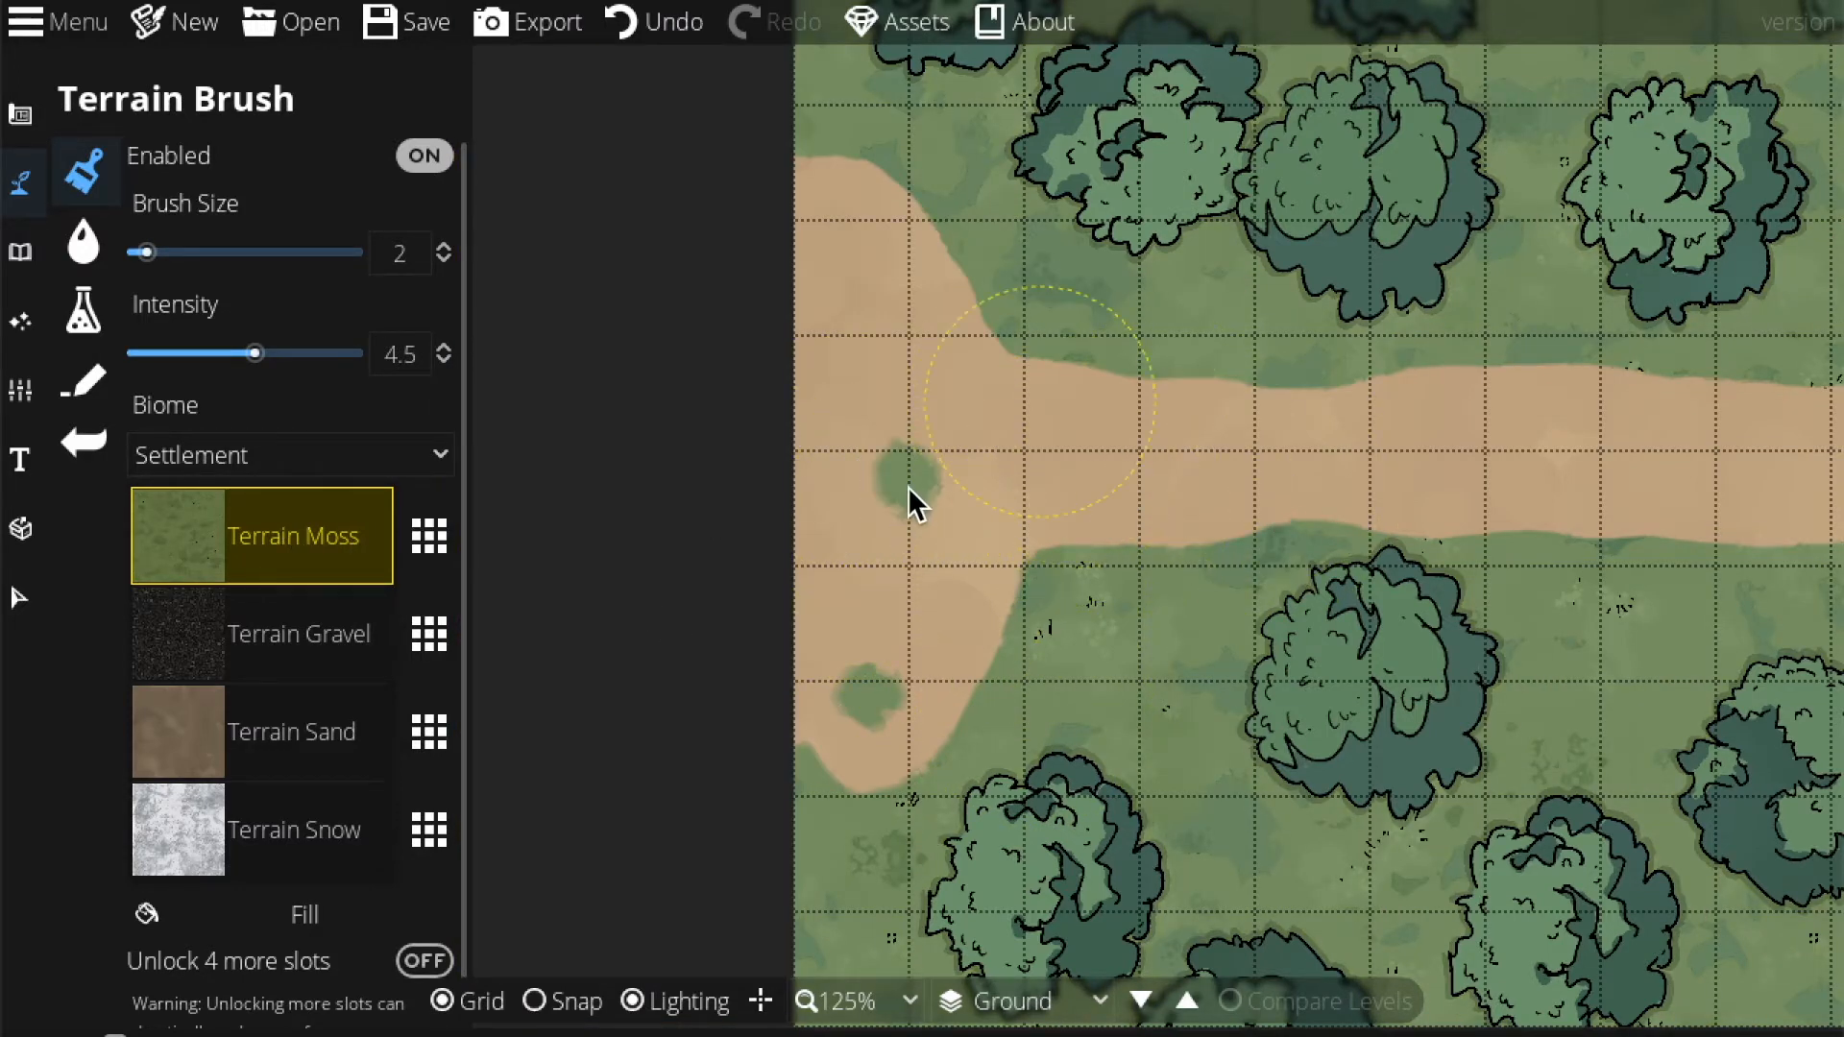
# Change the slot back to Terrain Grass and paint a small grass patch on the path.
pyautogui.click(417, 559)
pyautogui.click(735, 390)
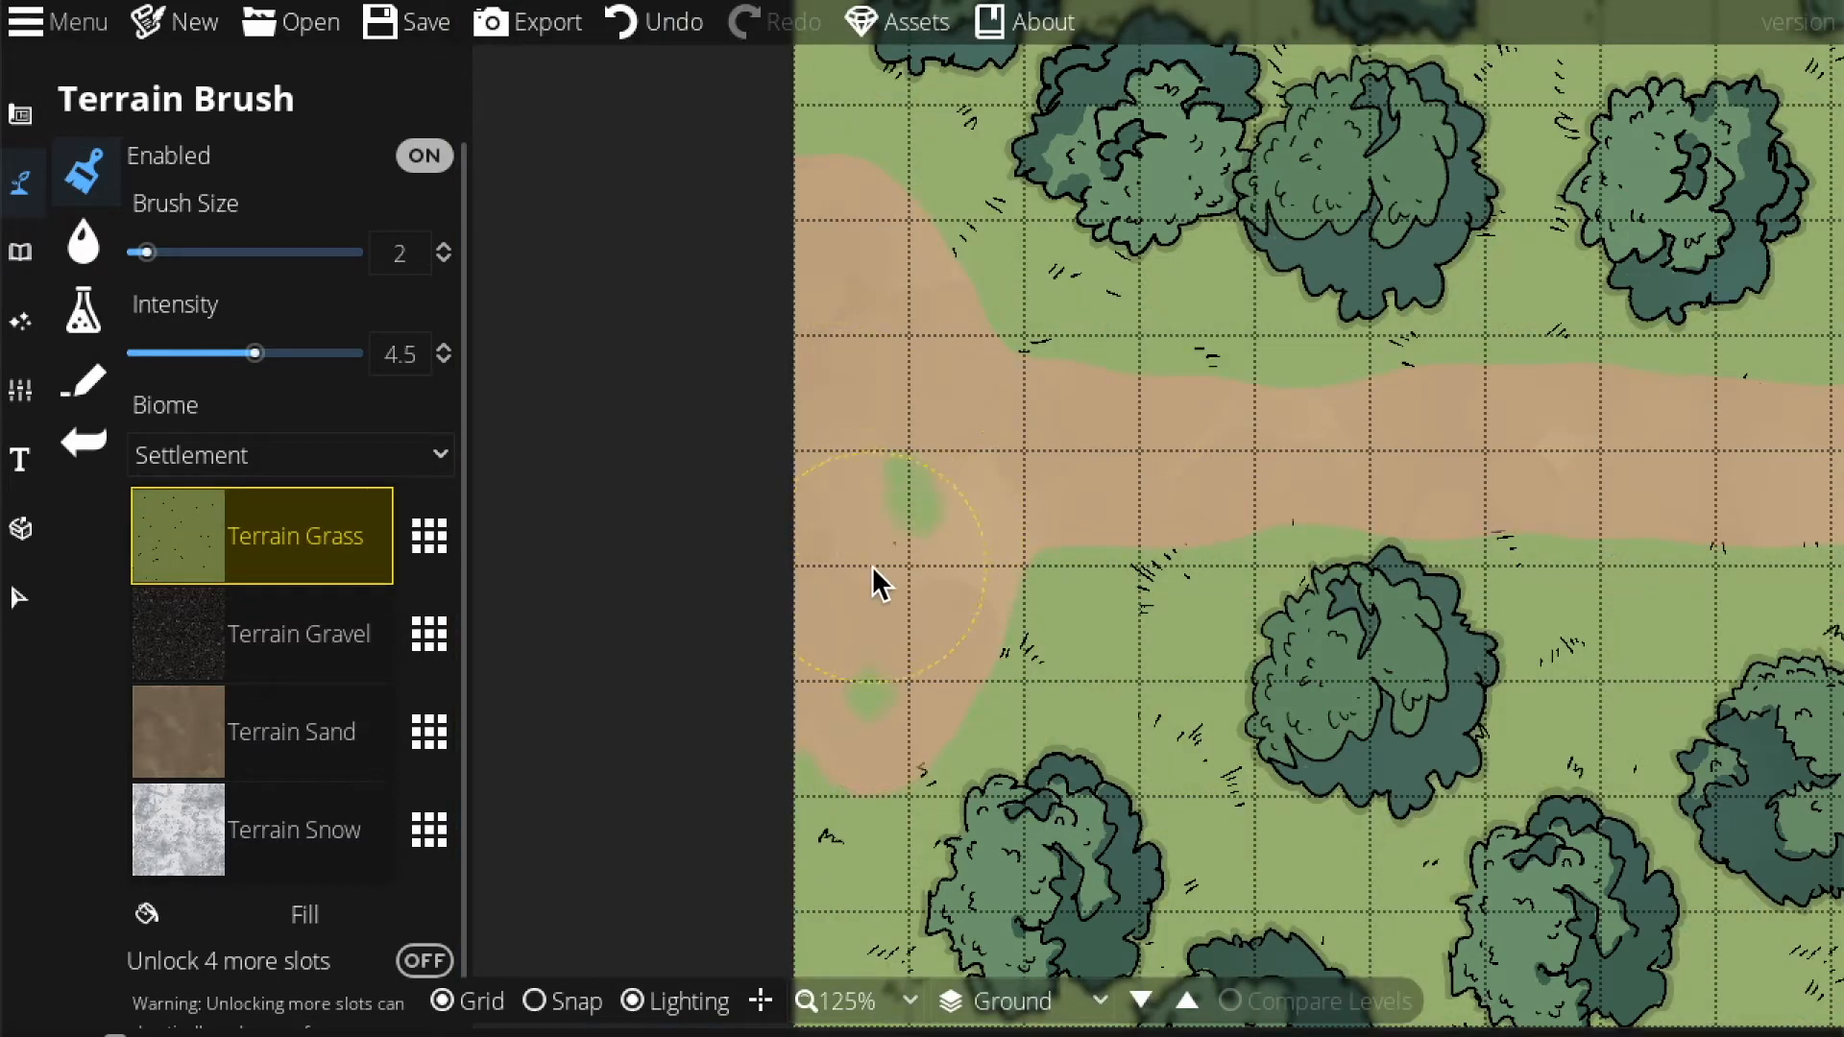
pyautogui.scroll(-1, 787, 374)
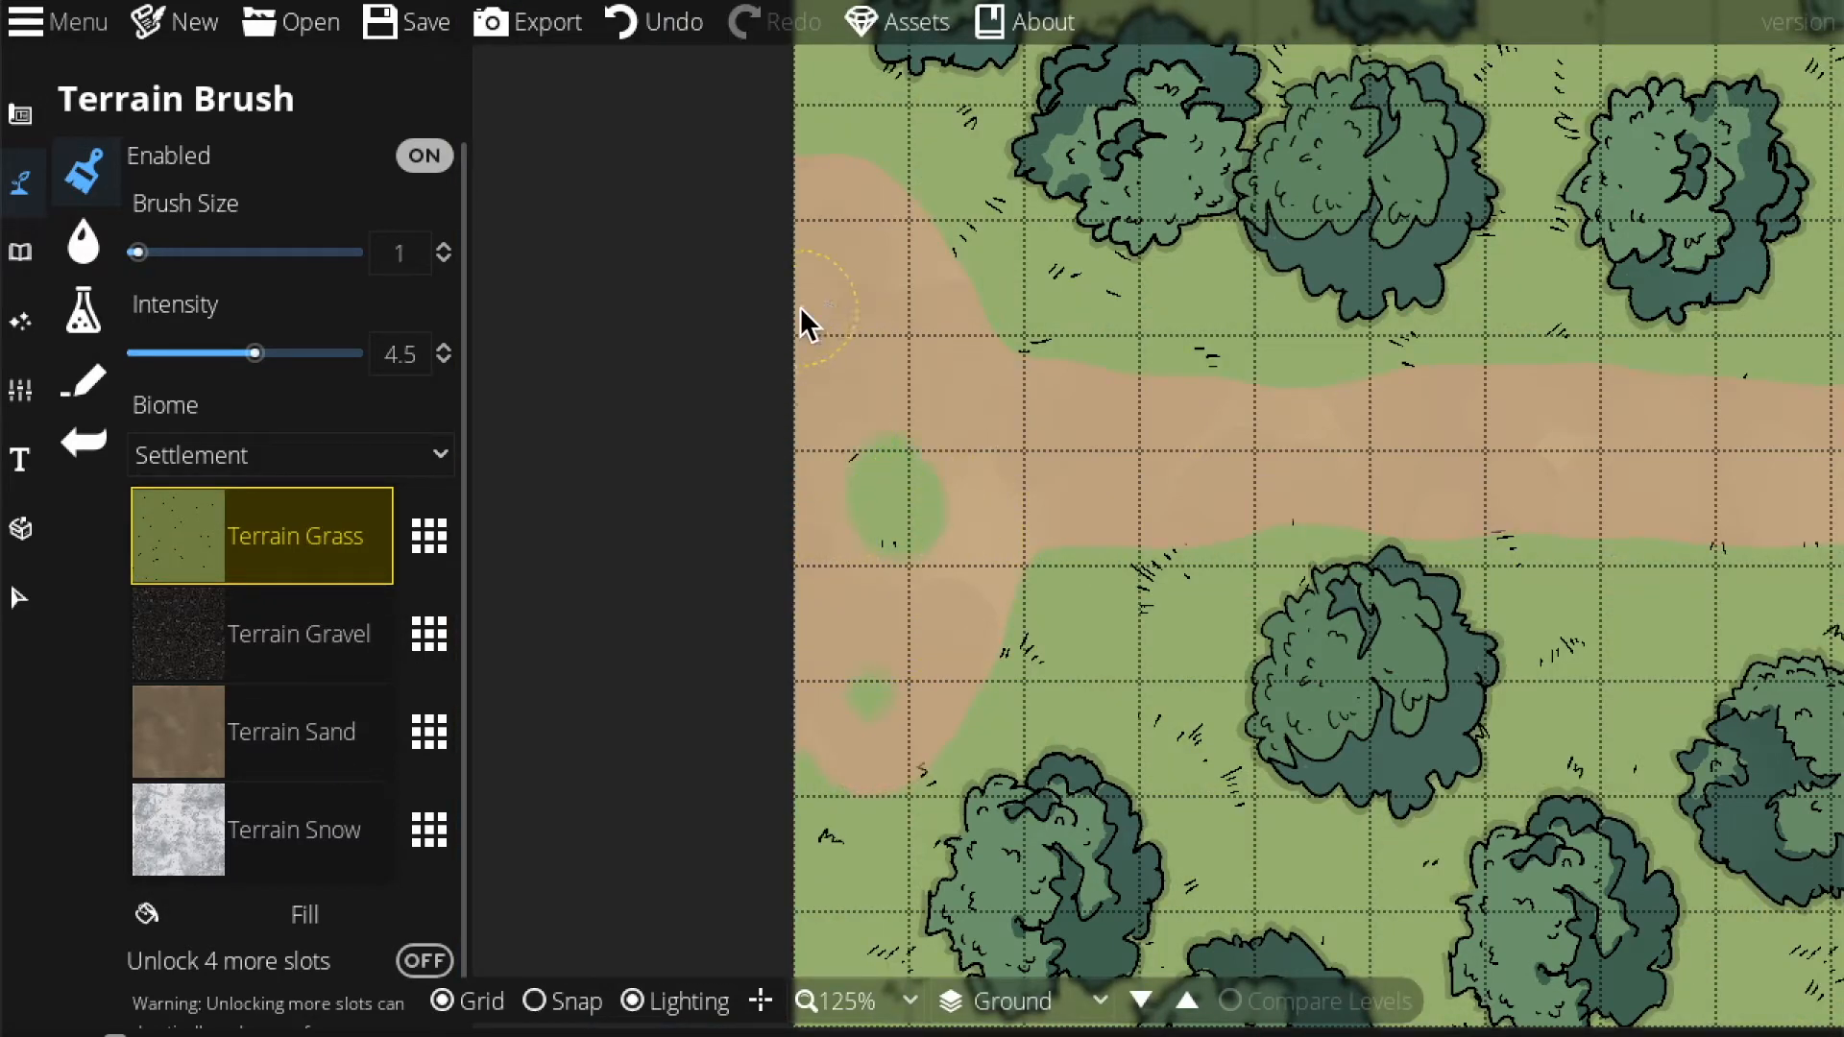
pyautogui.click(839, 299)
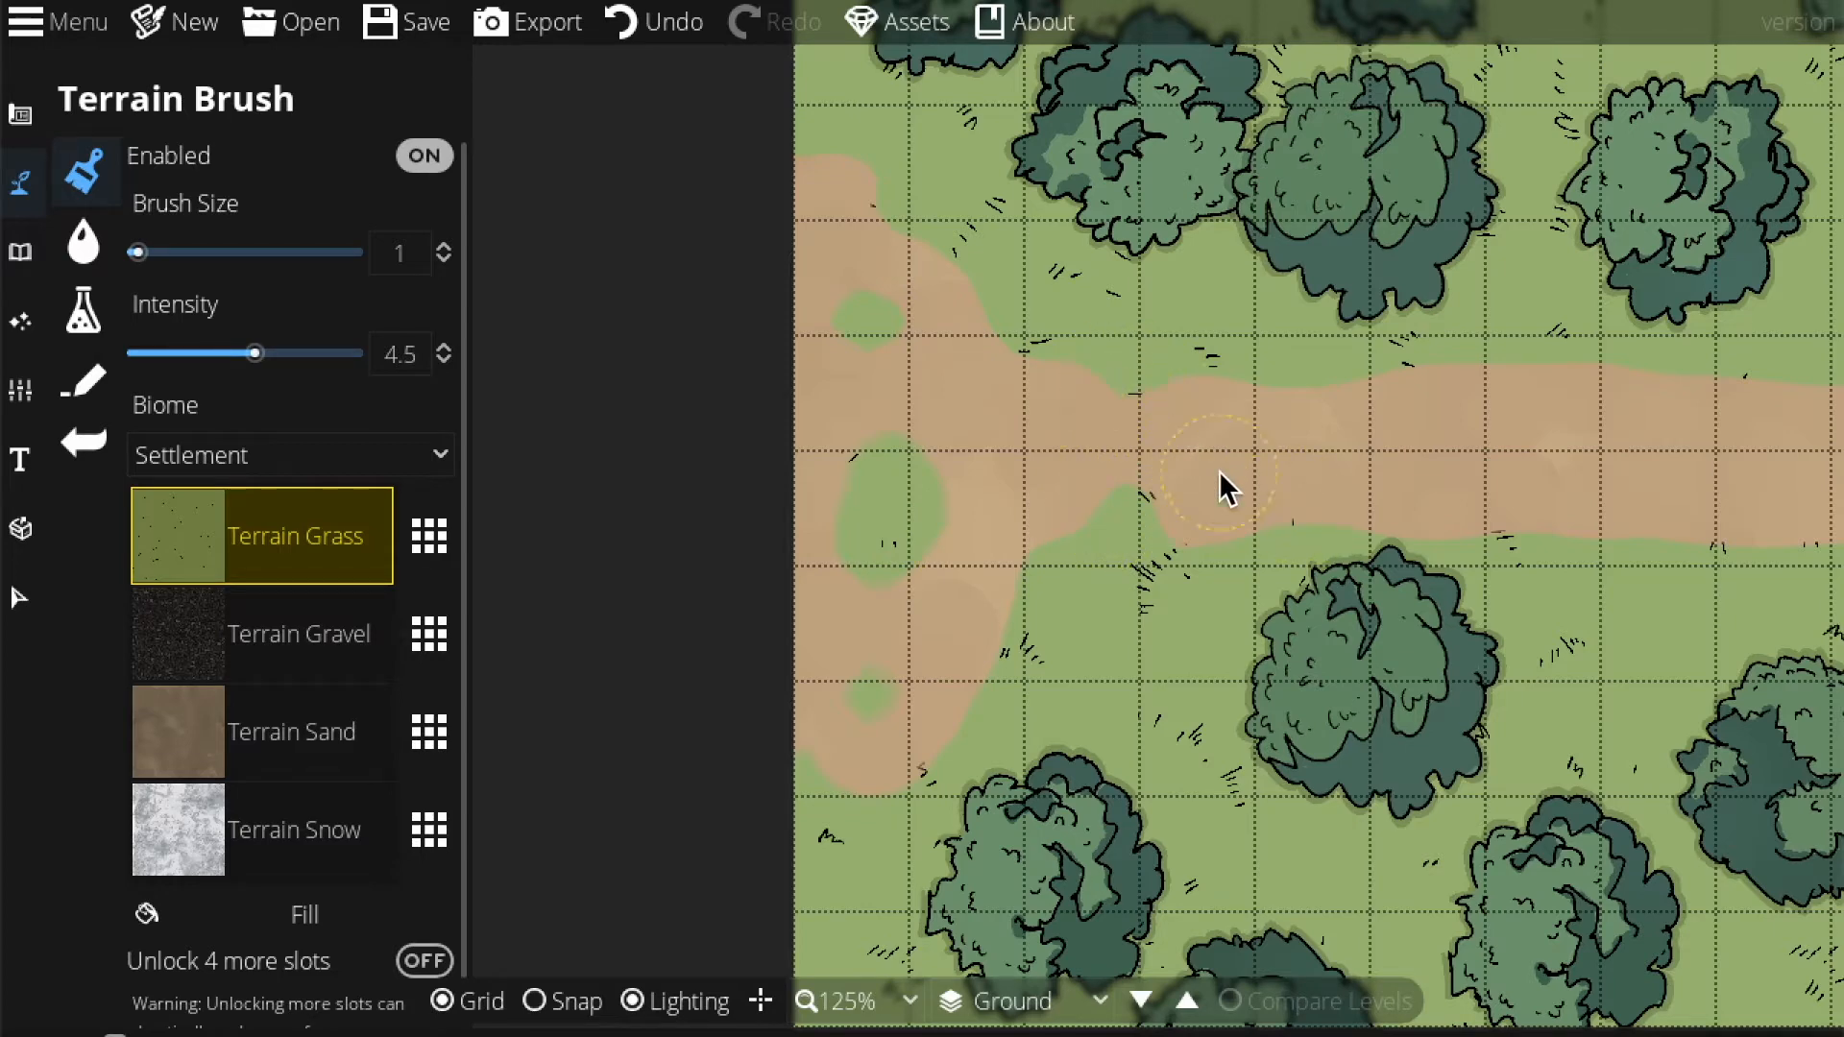
# Paint a grass streak across the path near its right end.
pyautogui.moveTo(1200, 464); pyautogui.dragTo(1069, 411)
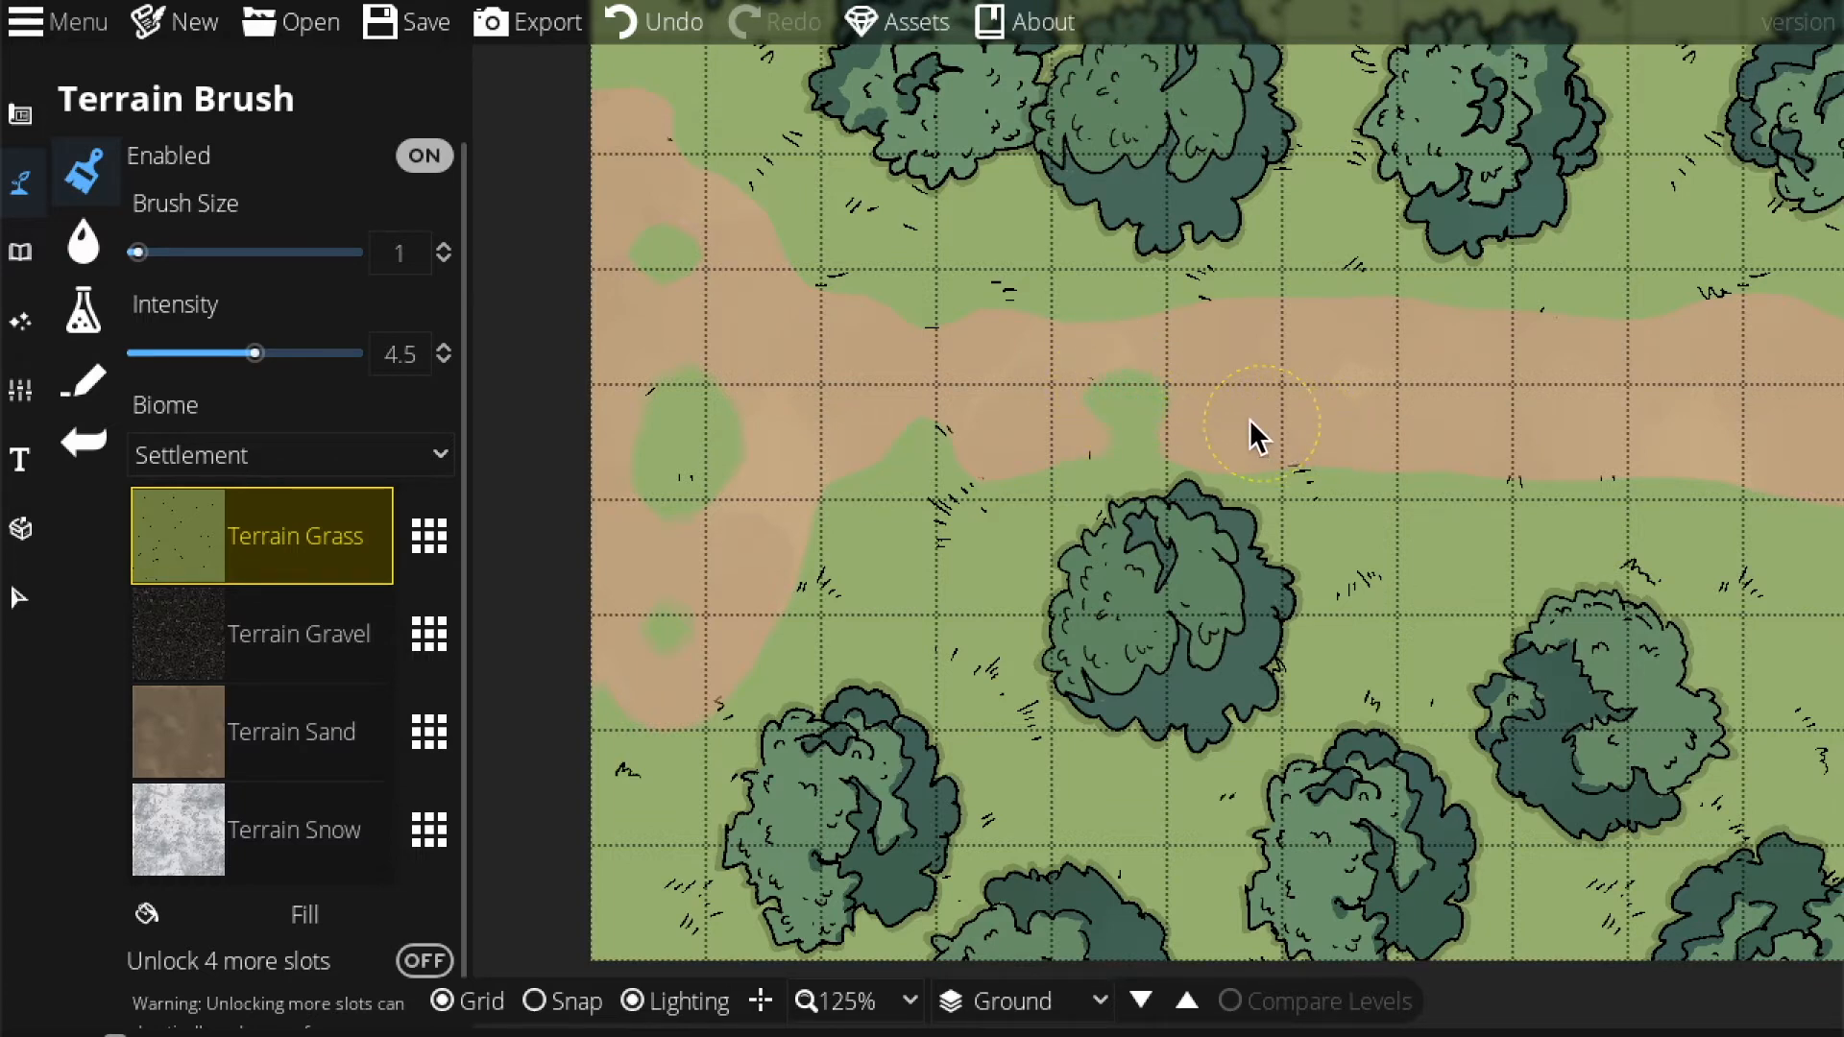
pyautogui.moveTo(1260, 422); pyautogui.dragTo(982, 359)
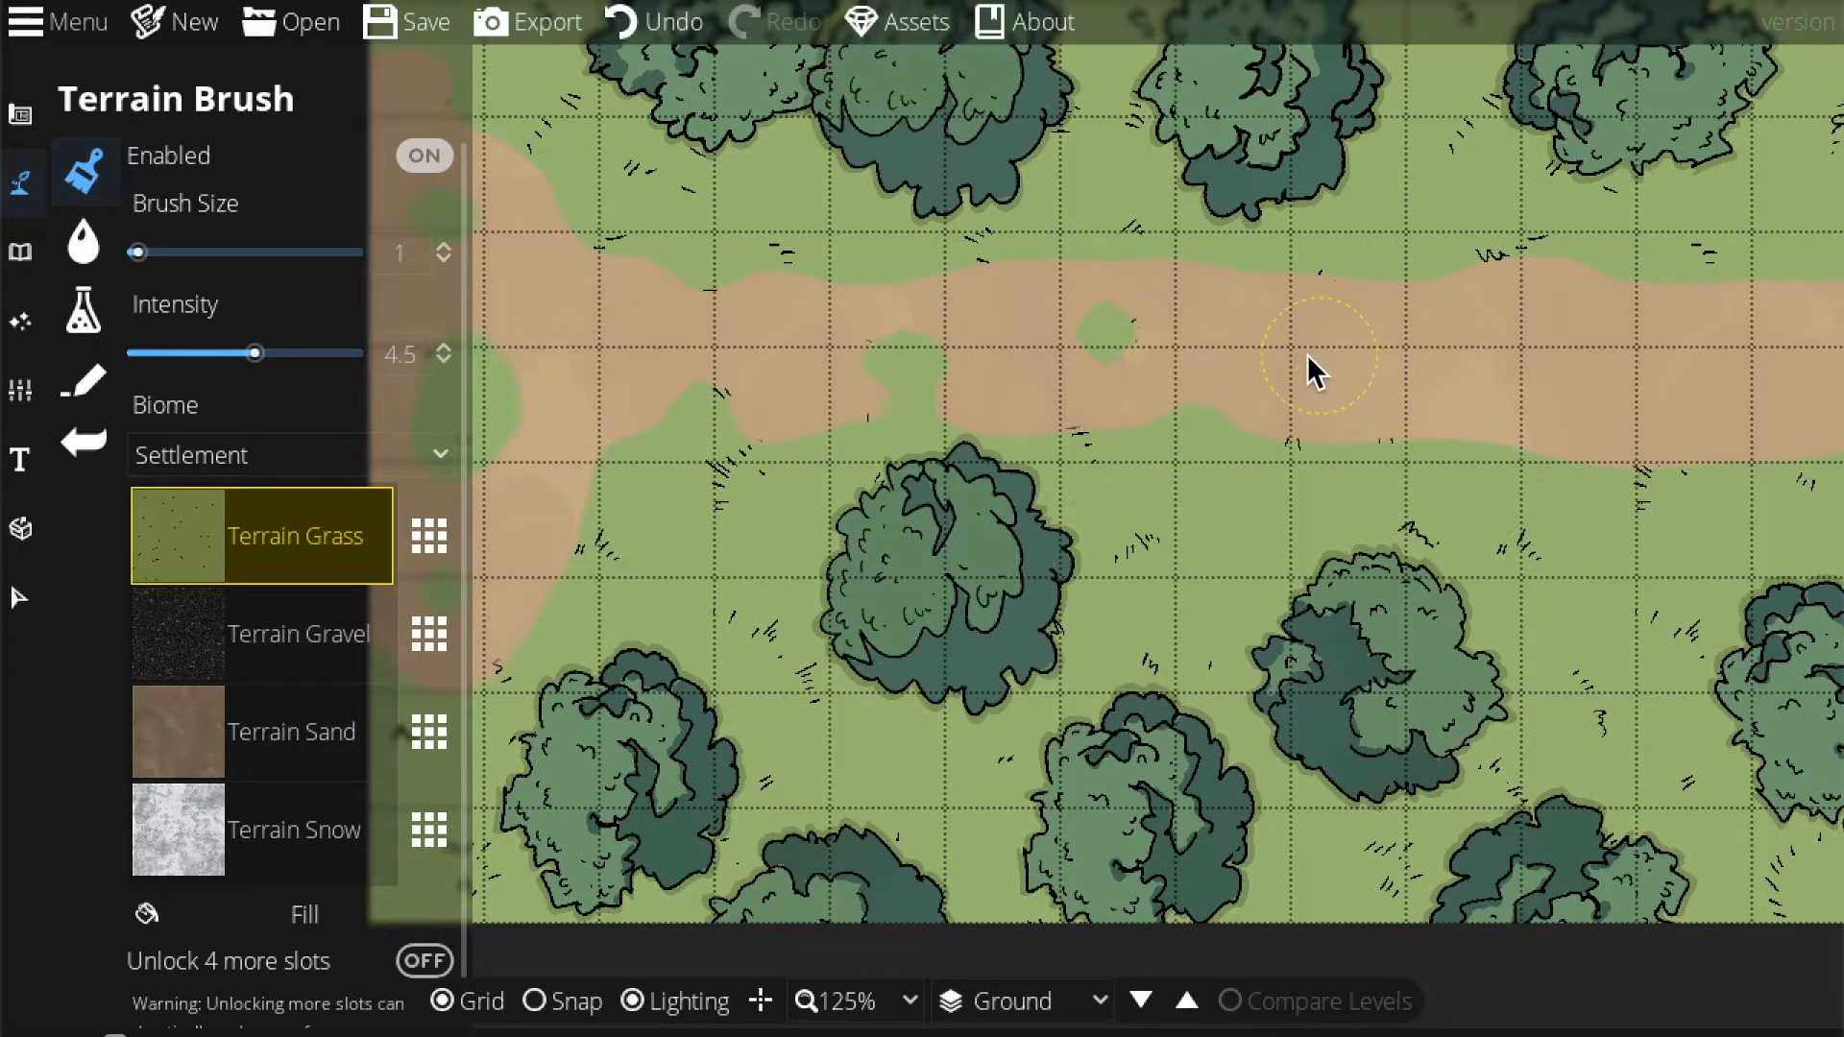
pyautogui.moveTo(1319, 353); pyautogui.dragTo(1115, 326)
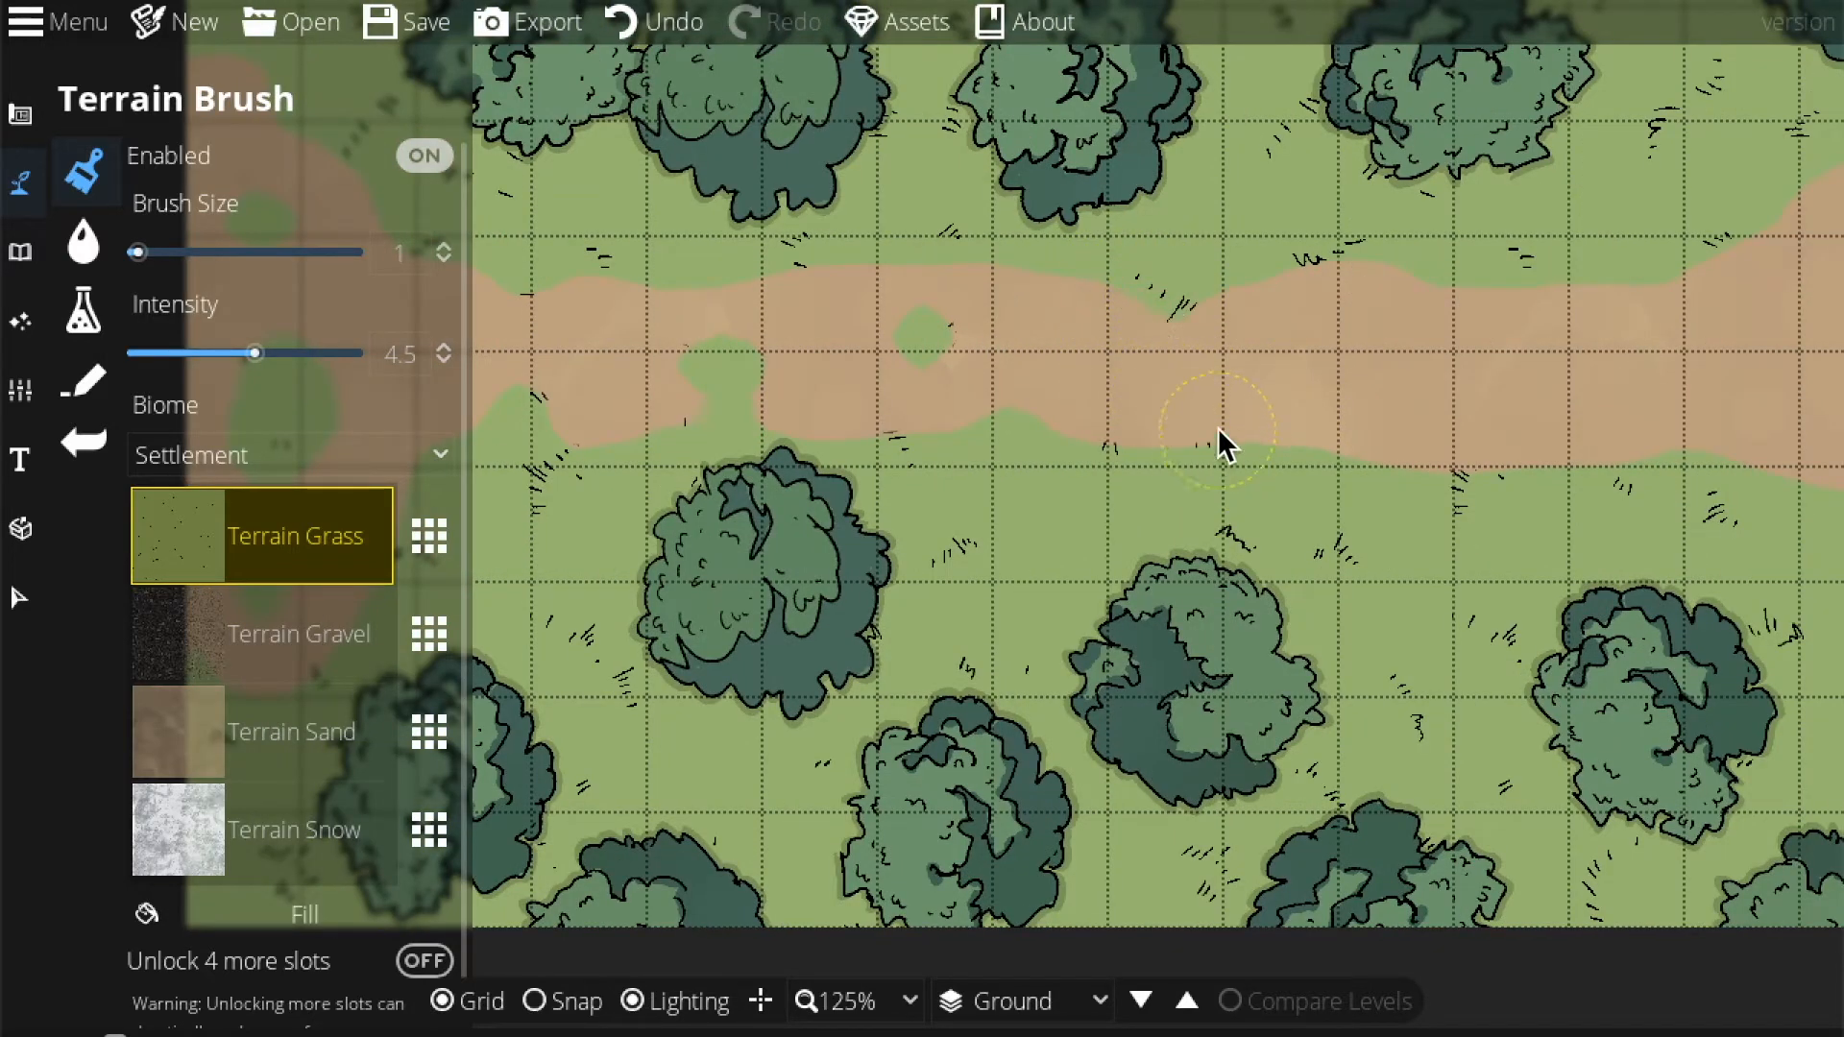
pyautogui.moveTo(1335, 400); pyautogui.dragTo(1047, 384)
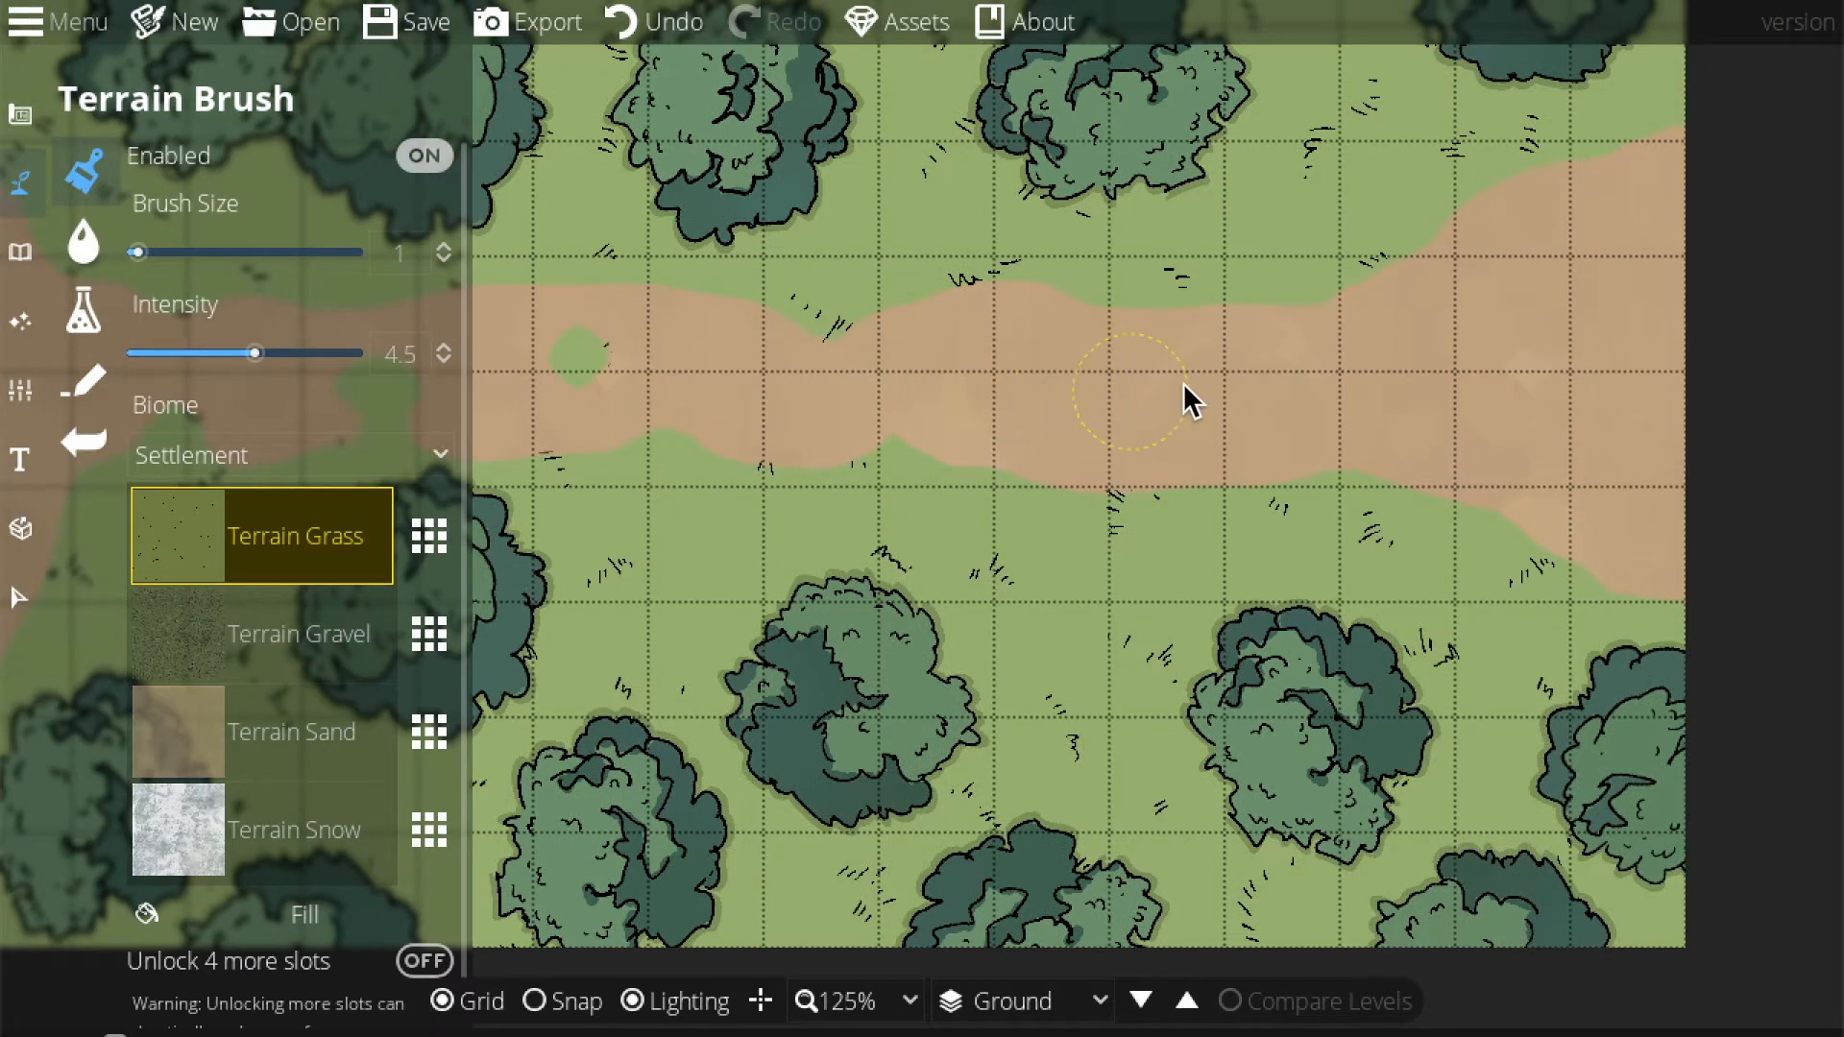
pyautogui.moveTo(1272, 375); pyautogui.dragTo(1206, 403)
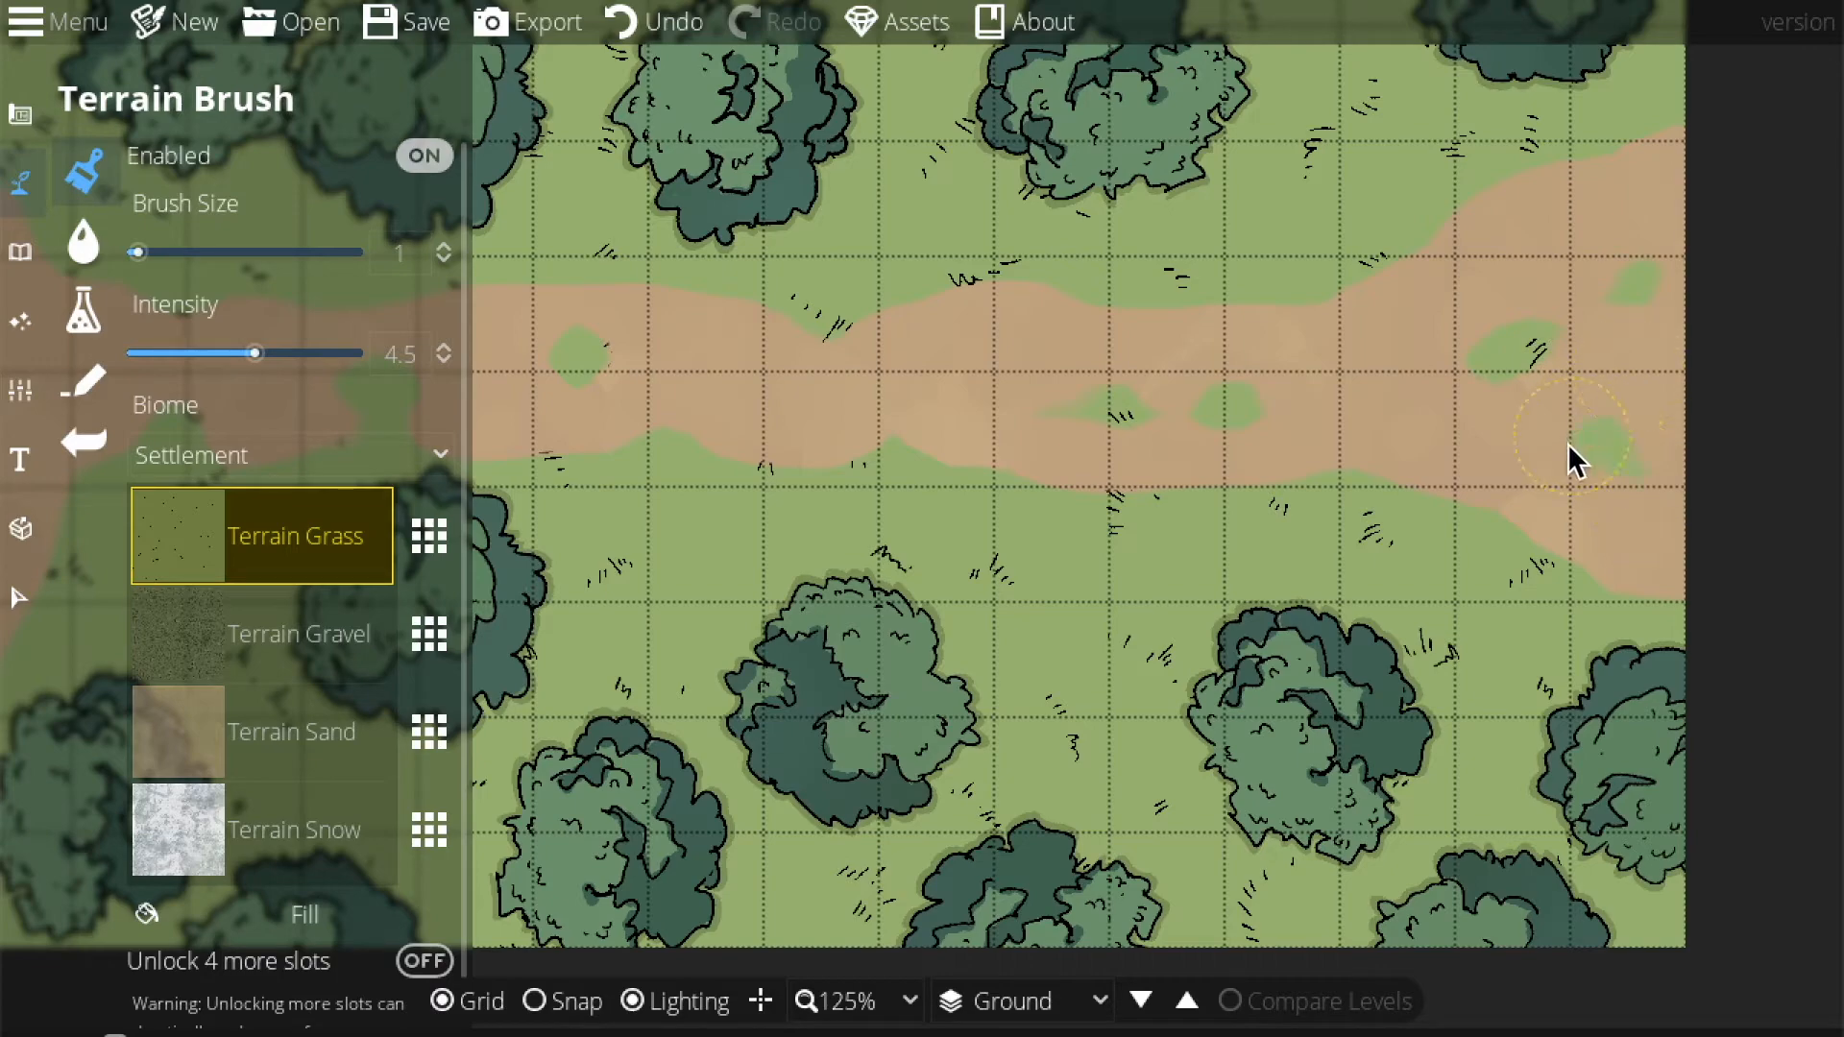
pyautogui.moveTo(1133, 419); pyautogui.dragTo(1244, 649)
pyautogui.moveTo(1149, 549); pyautogui.dragTo(1184, 586)
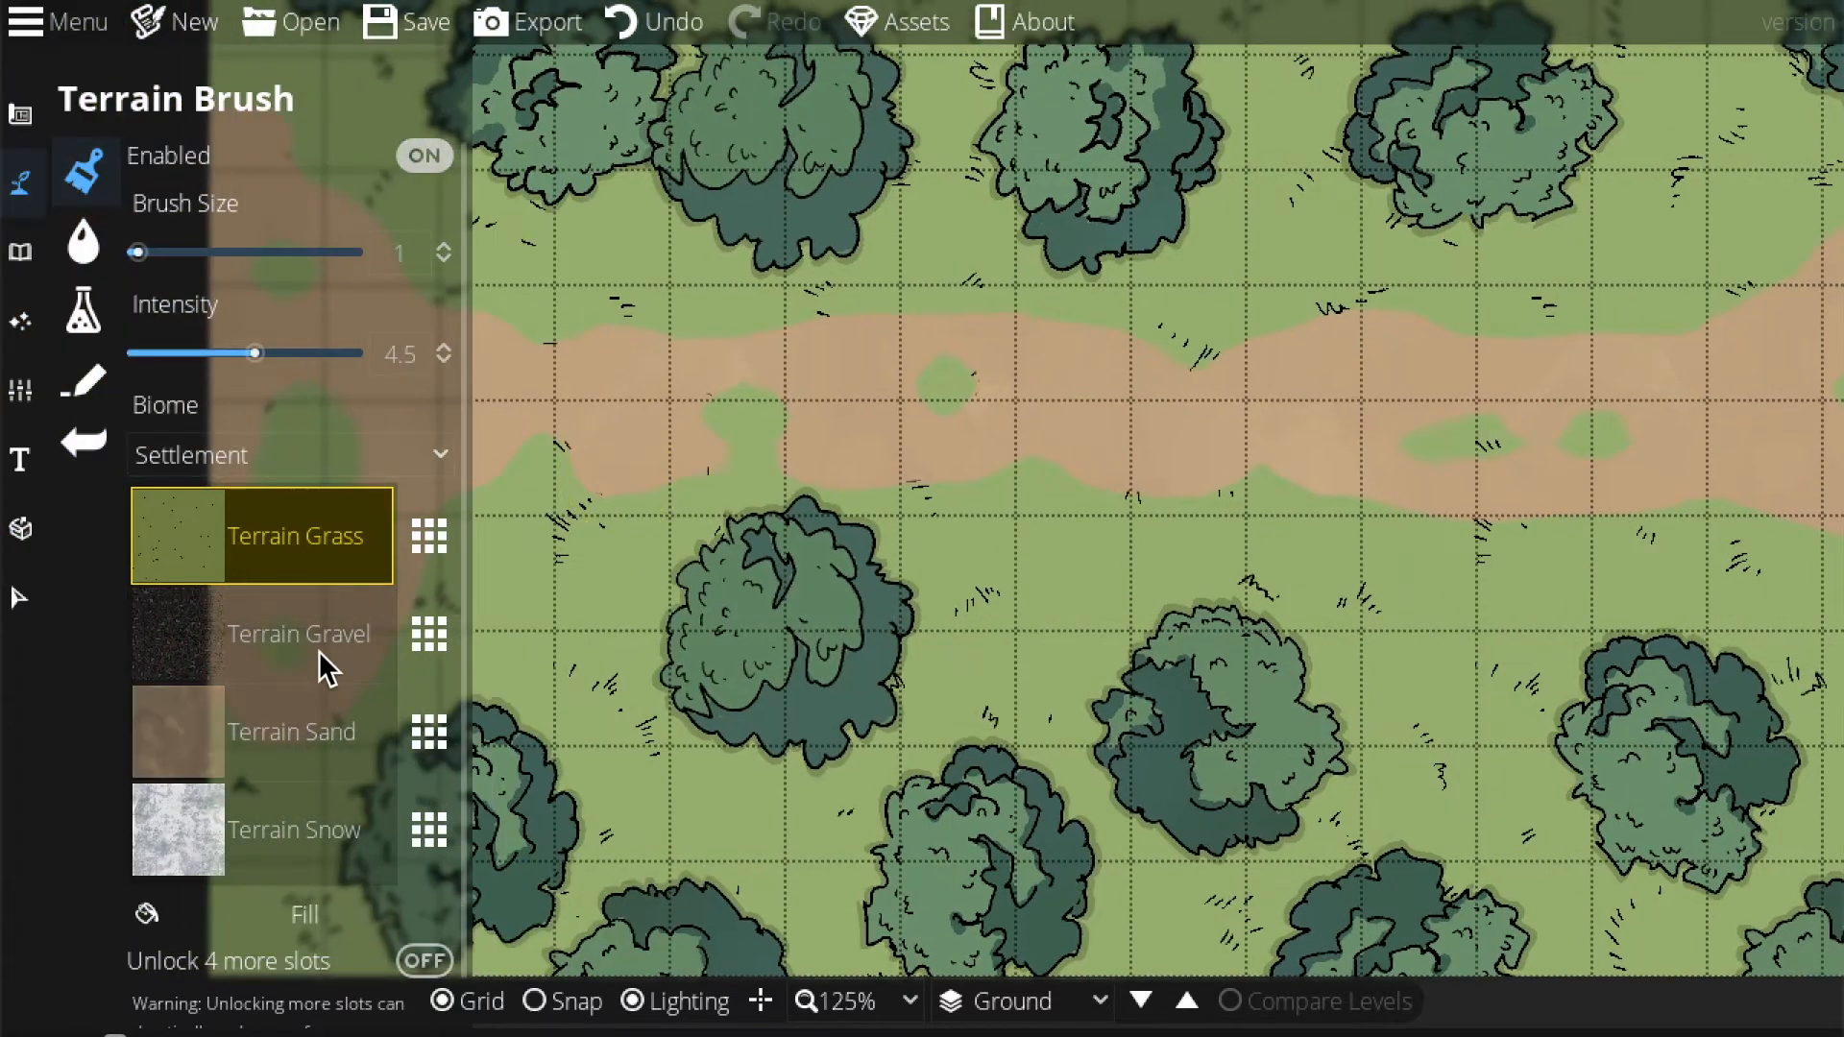
pyautogui.click(308, 706)
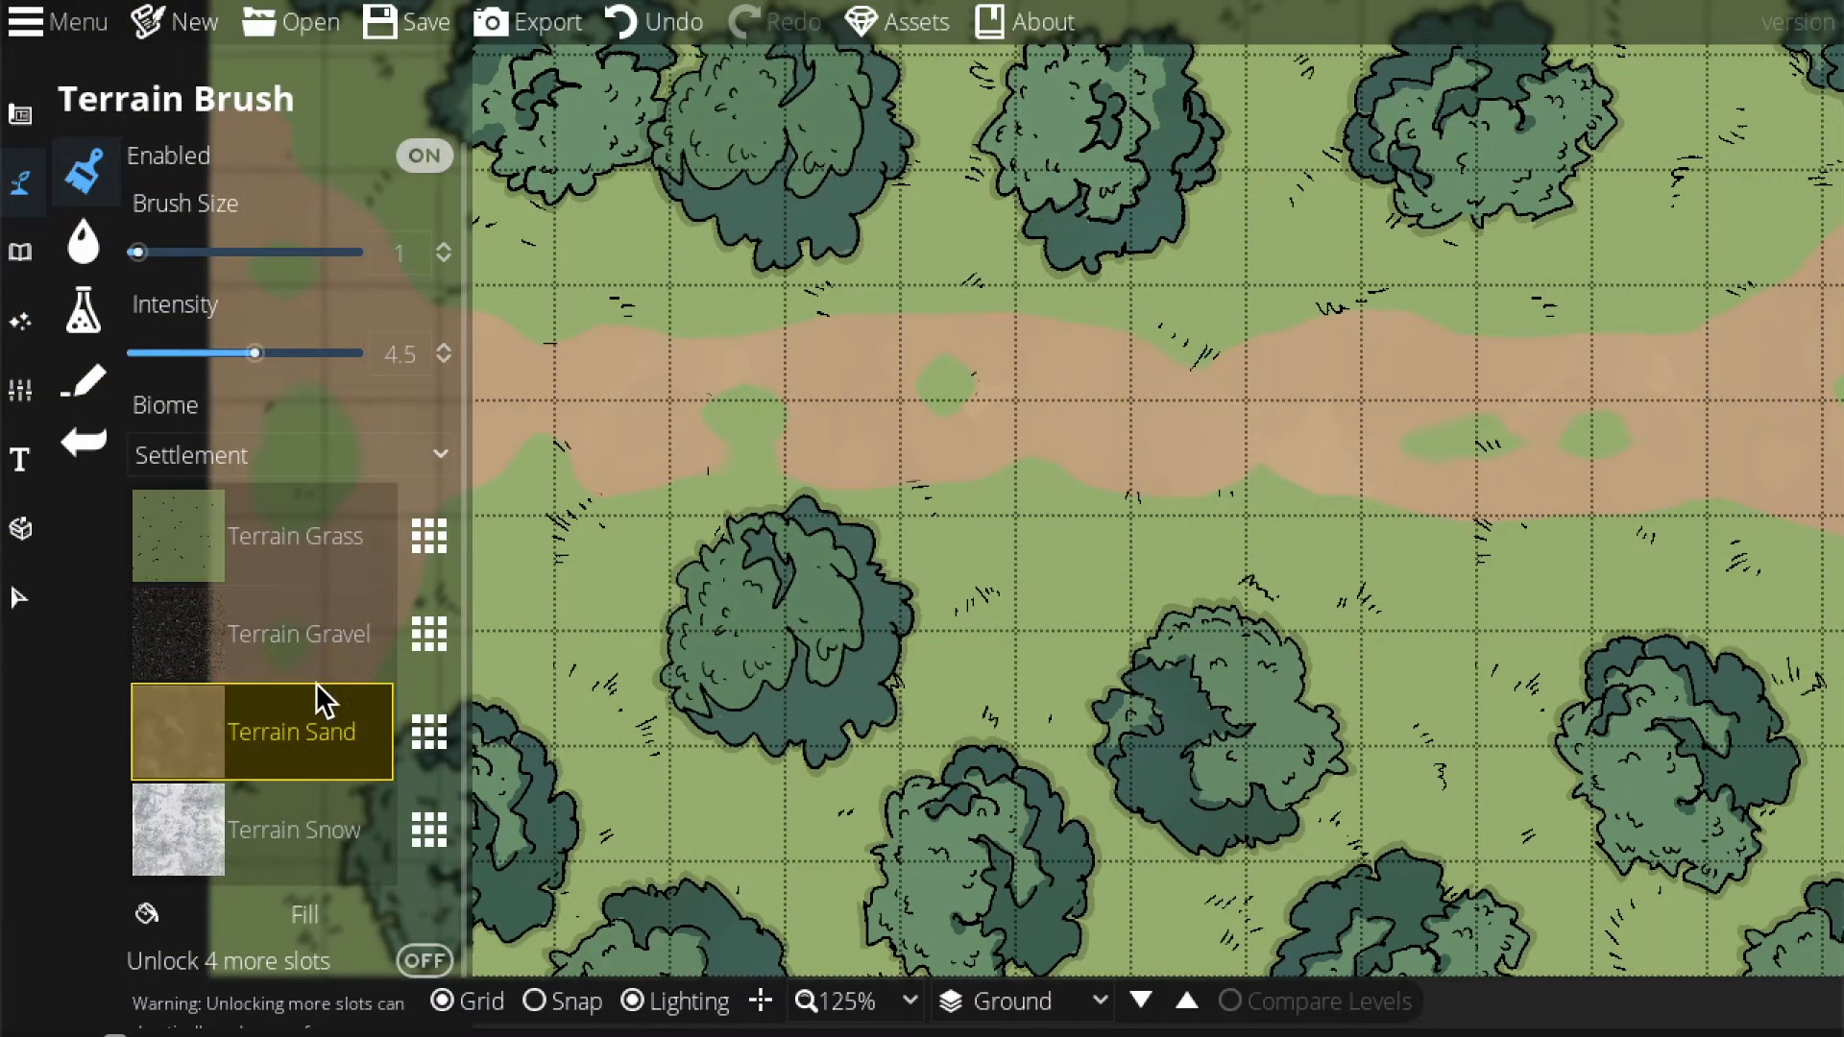
# At intensity 2.3, blend faint sand over a grass patch on the left.
pyautogui.moveTo(255, 354); pyautogui.dragTo(194, 354)
pyautogui.moveTo(564, 415); pyautogui.dragTo(904, 432)
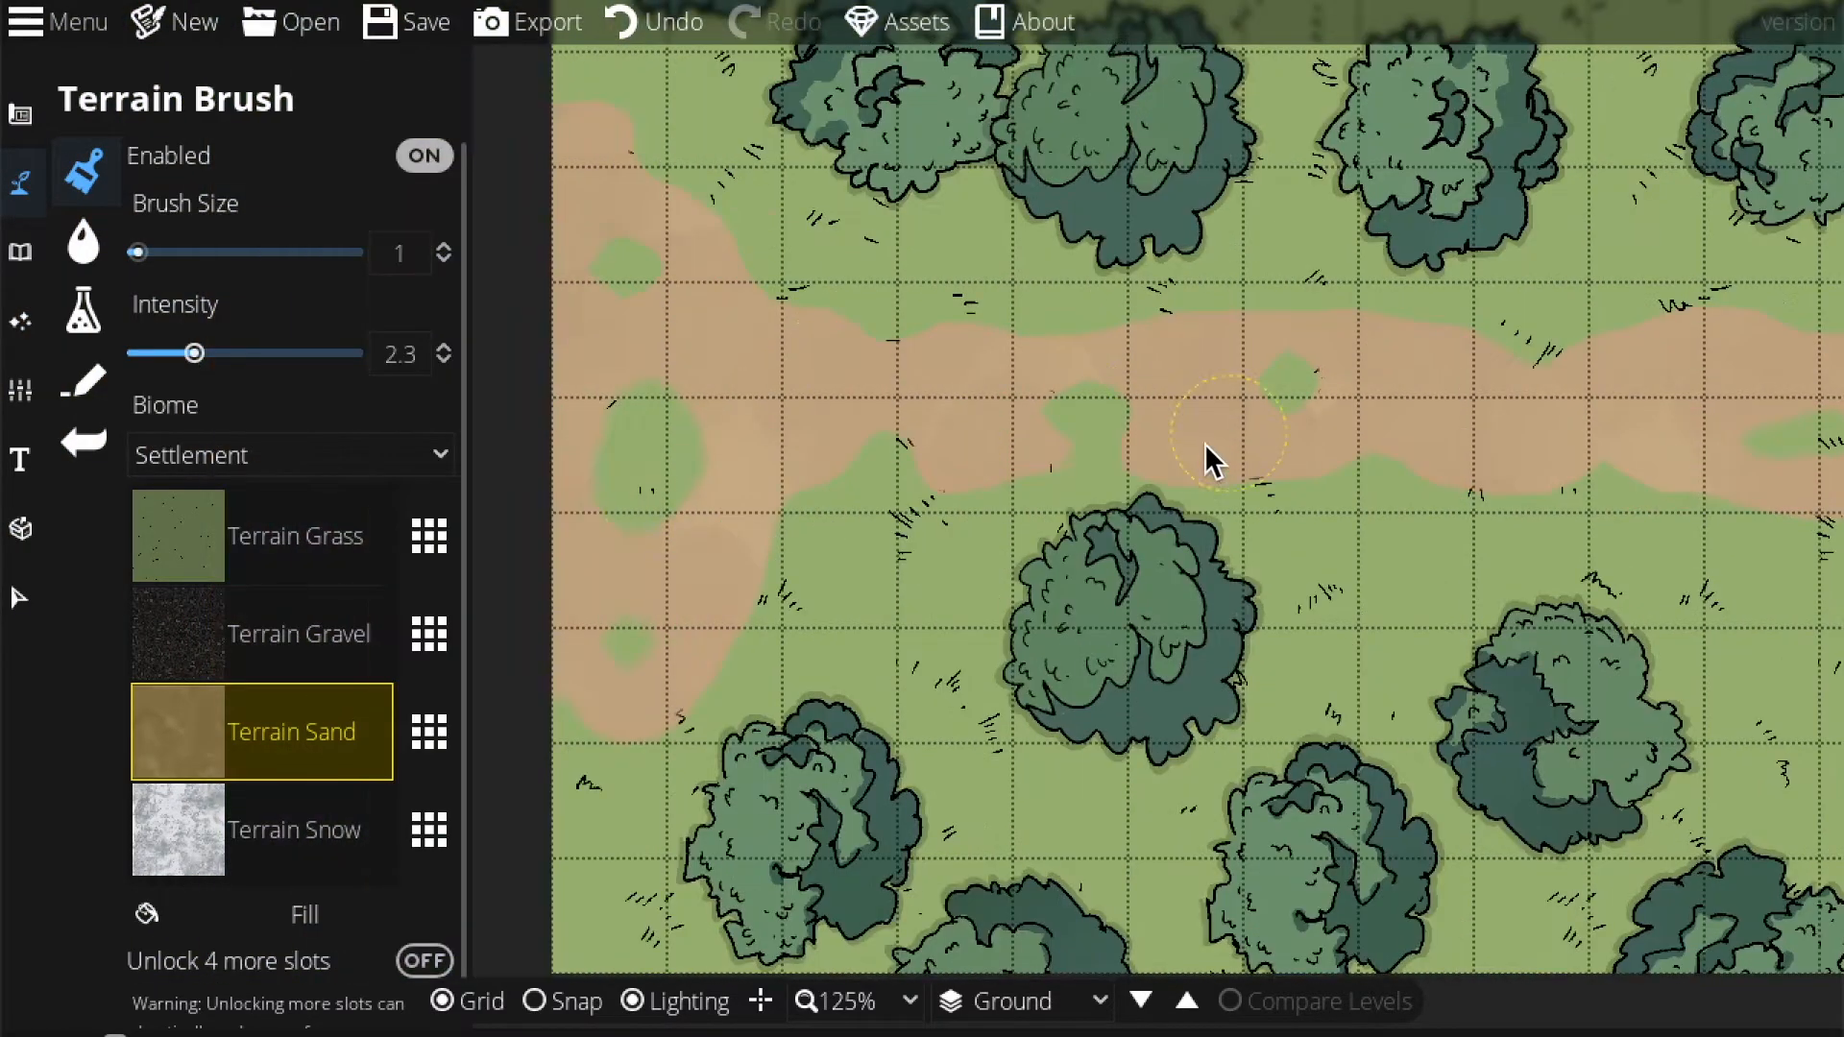
pyautogui.moveTo(608, 440); pyautogui.dragTo(614, 264)
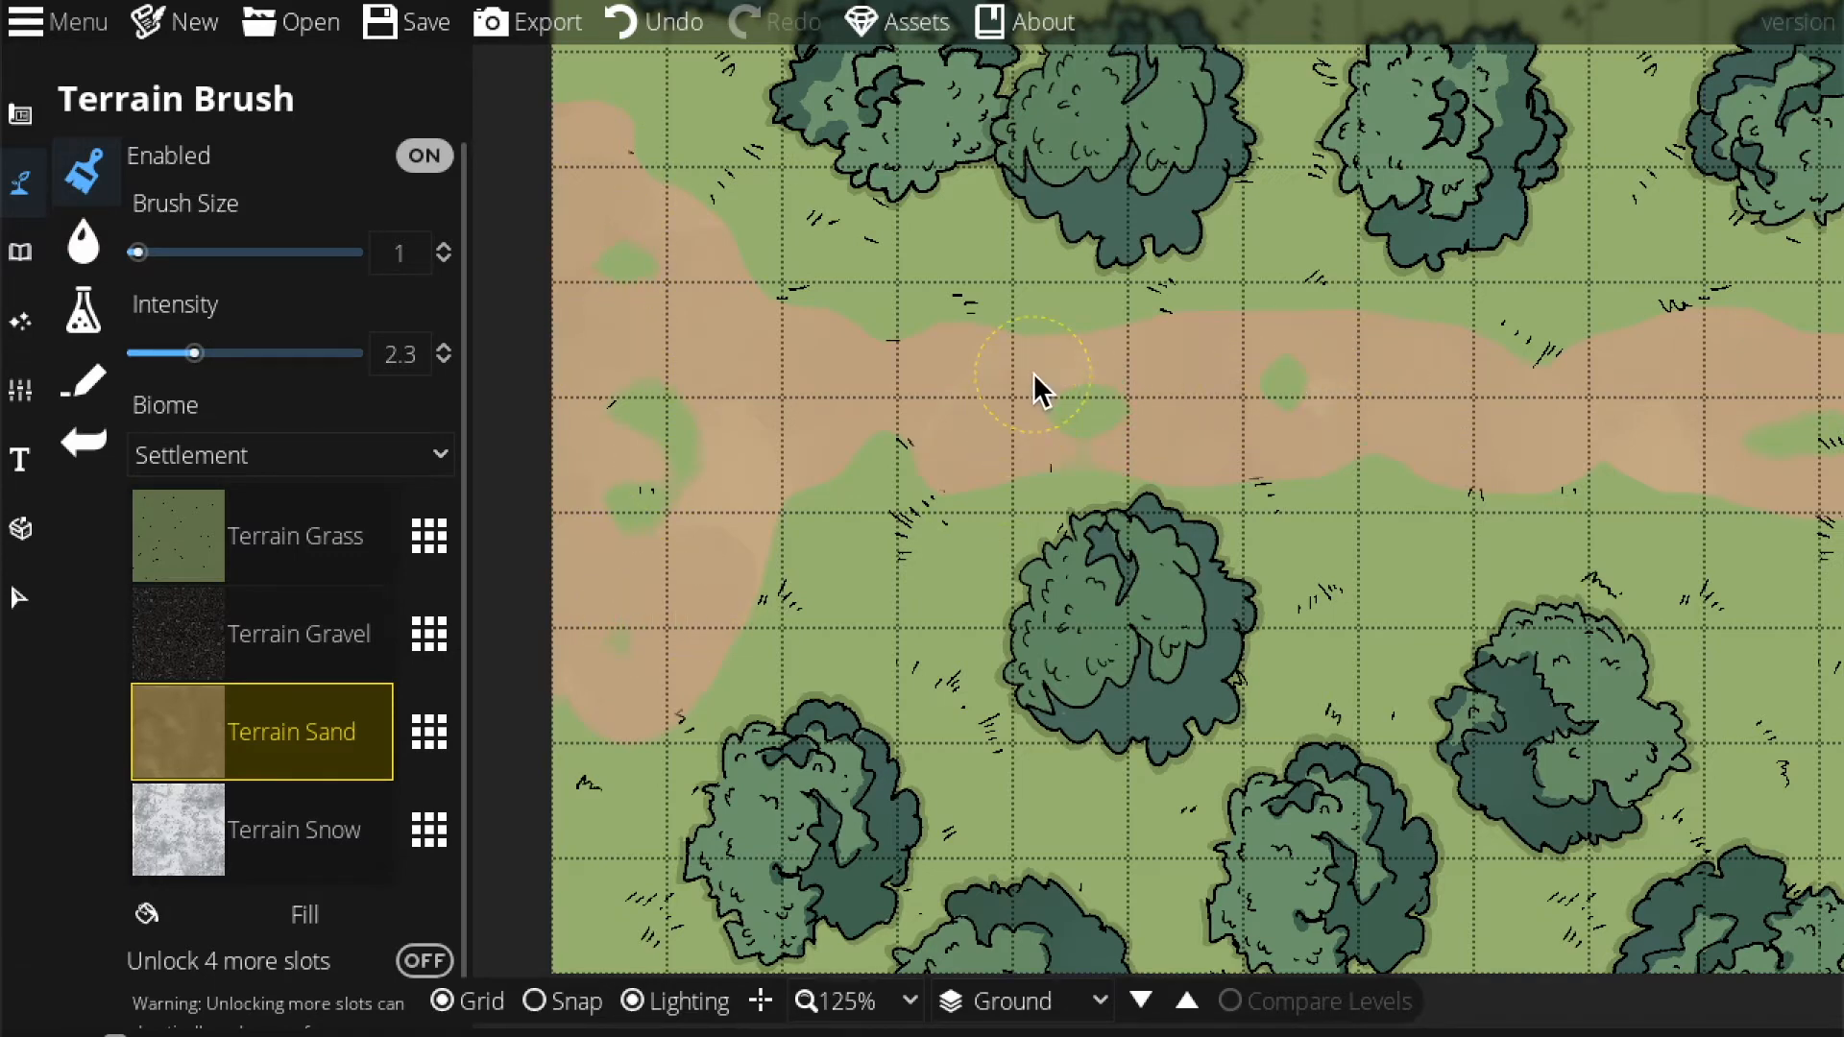
# Pan to the right edge and zoom out to 75%.
pyautogui.moveTo(1361, 426); pyautogui.dragTo(908, 429)
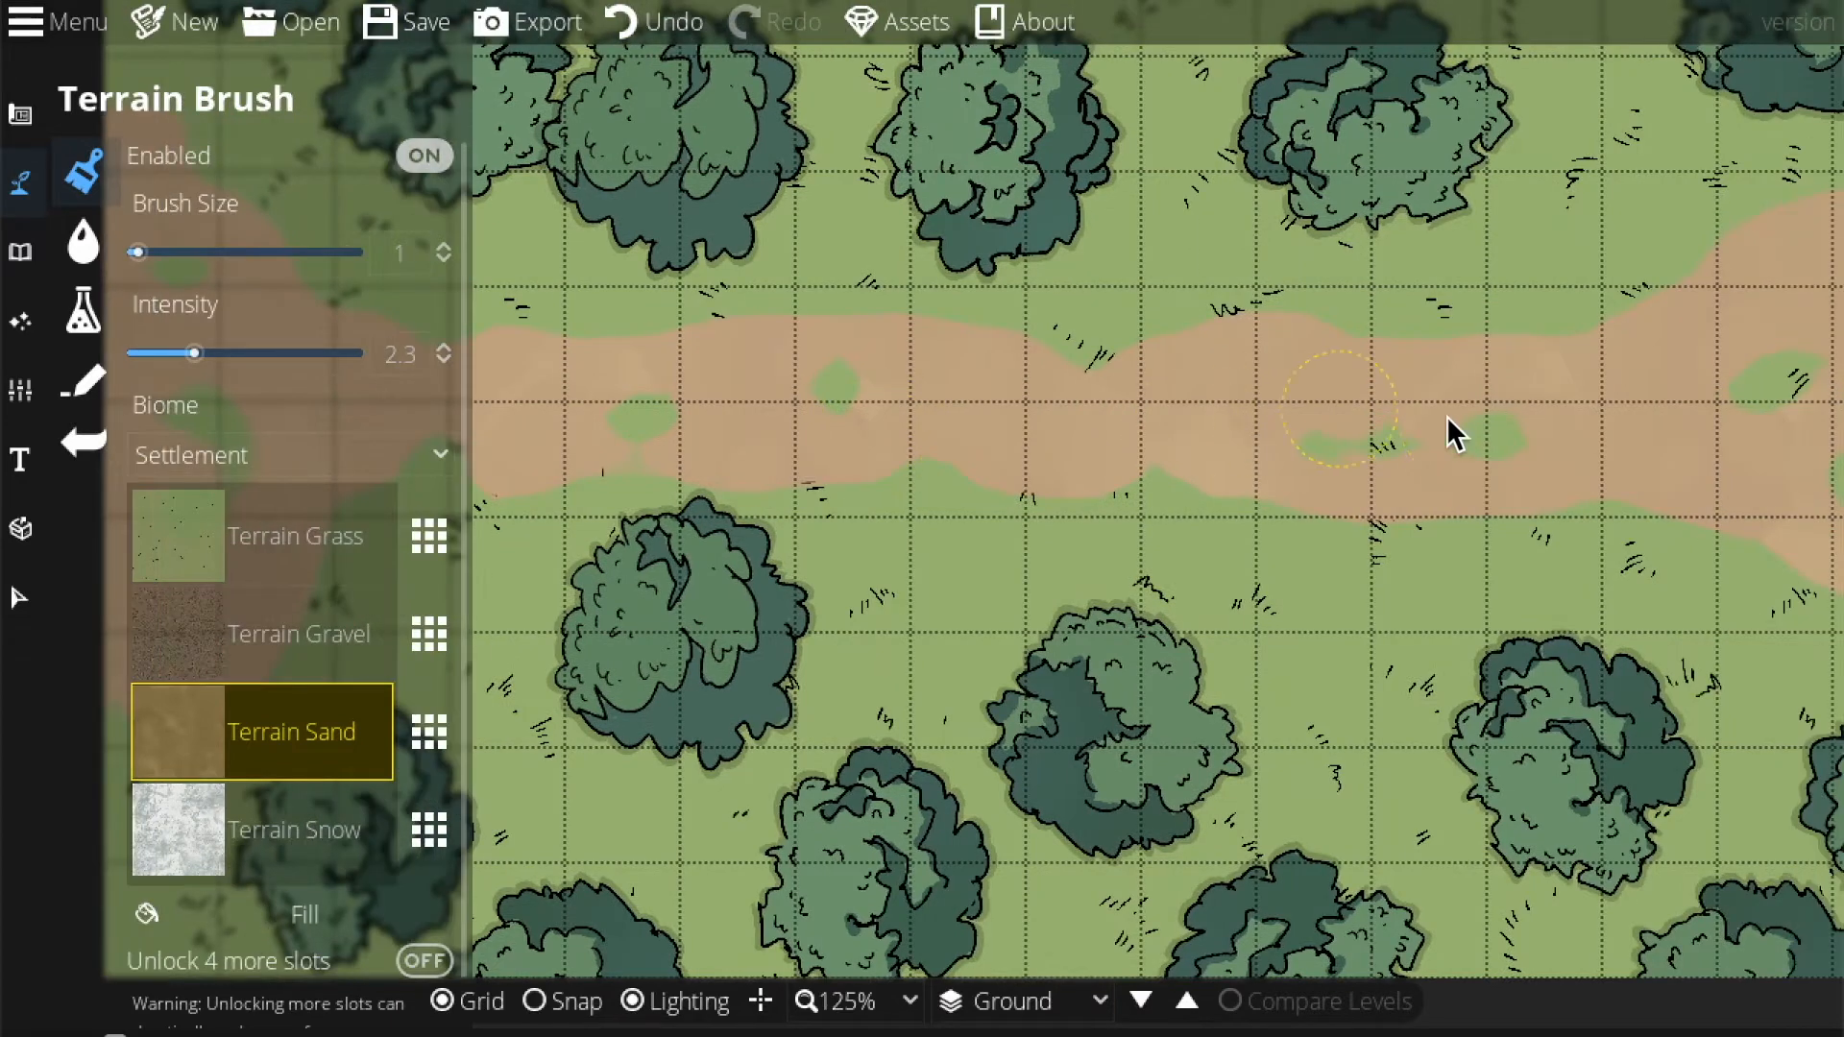
pyautogui.moveTo(1456, 418); pyautogui.dragTo(874, 465)
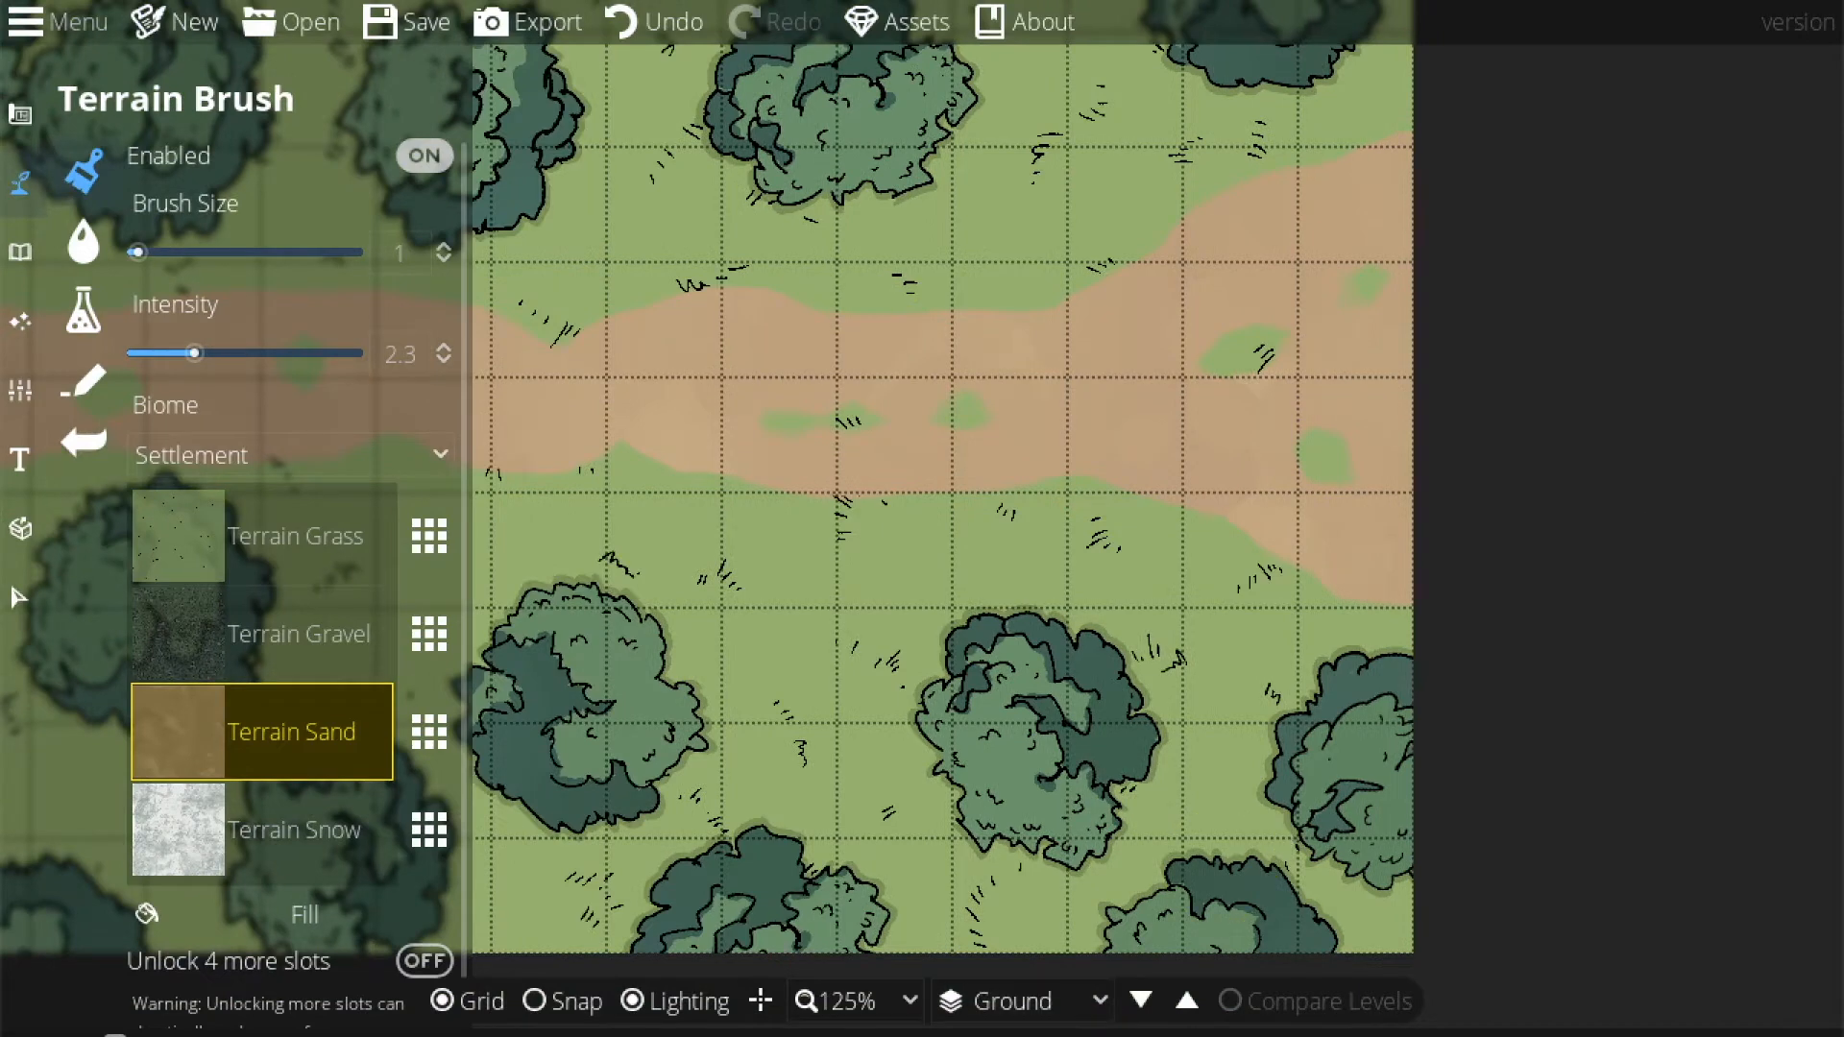
pyautogui.click(845, 1002)
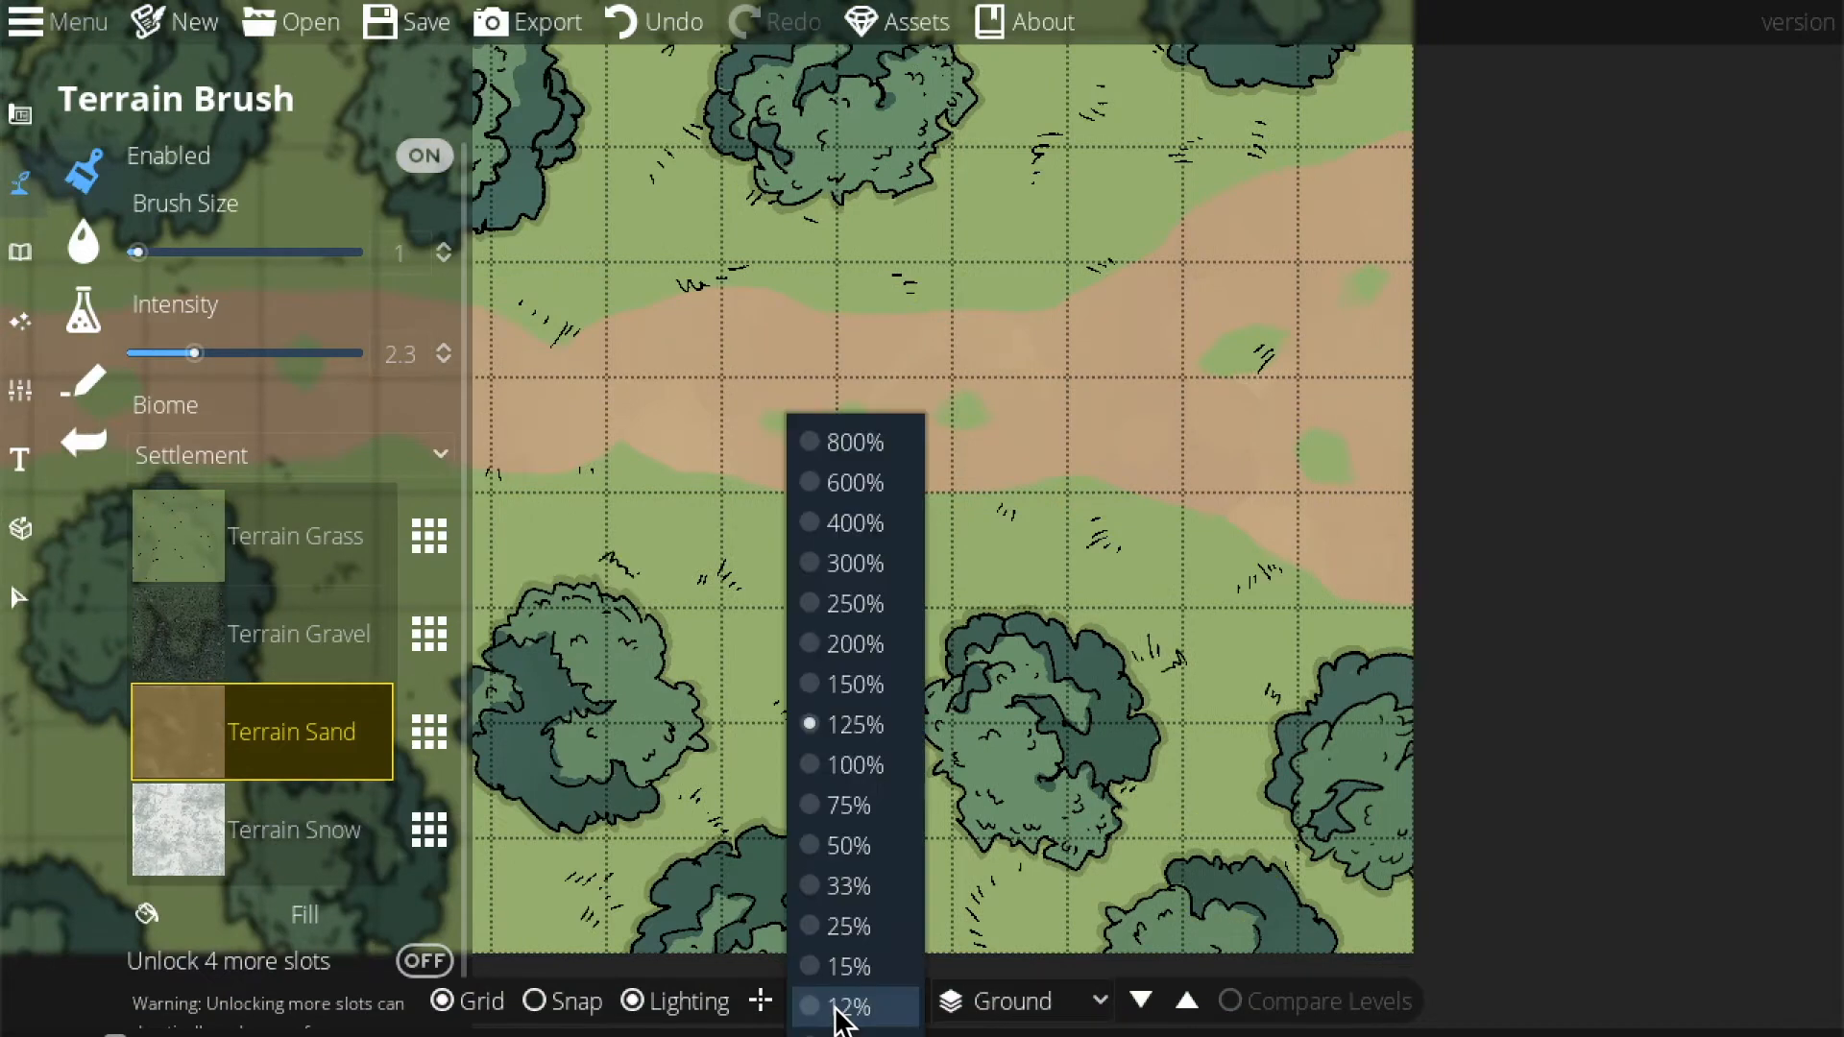
pyautogui.click(850, 814)
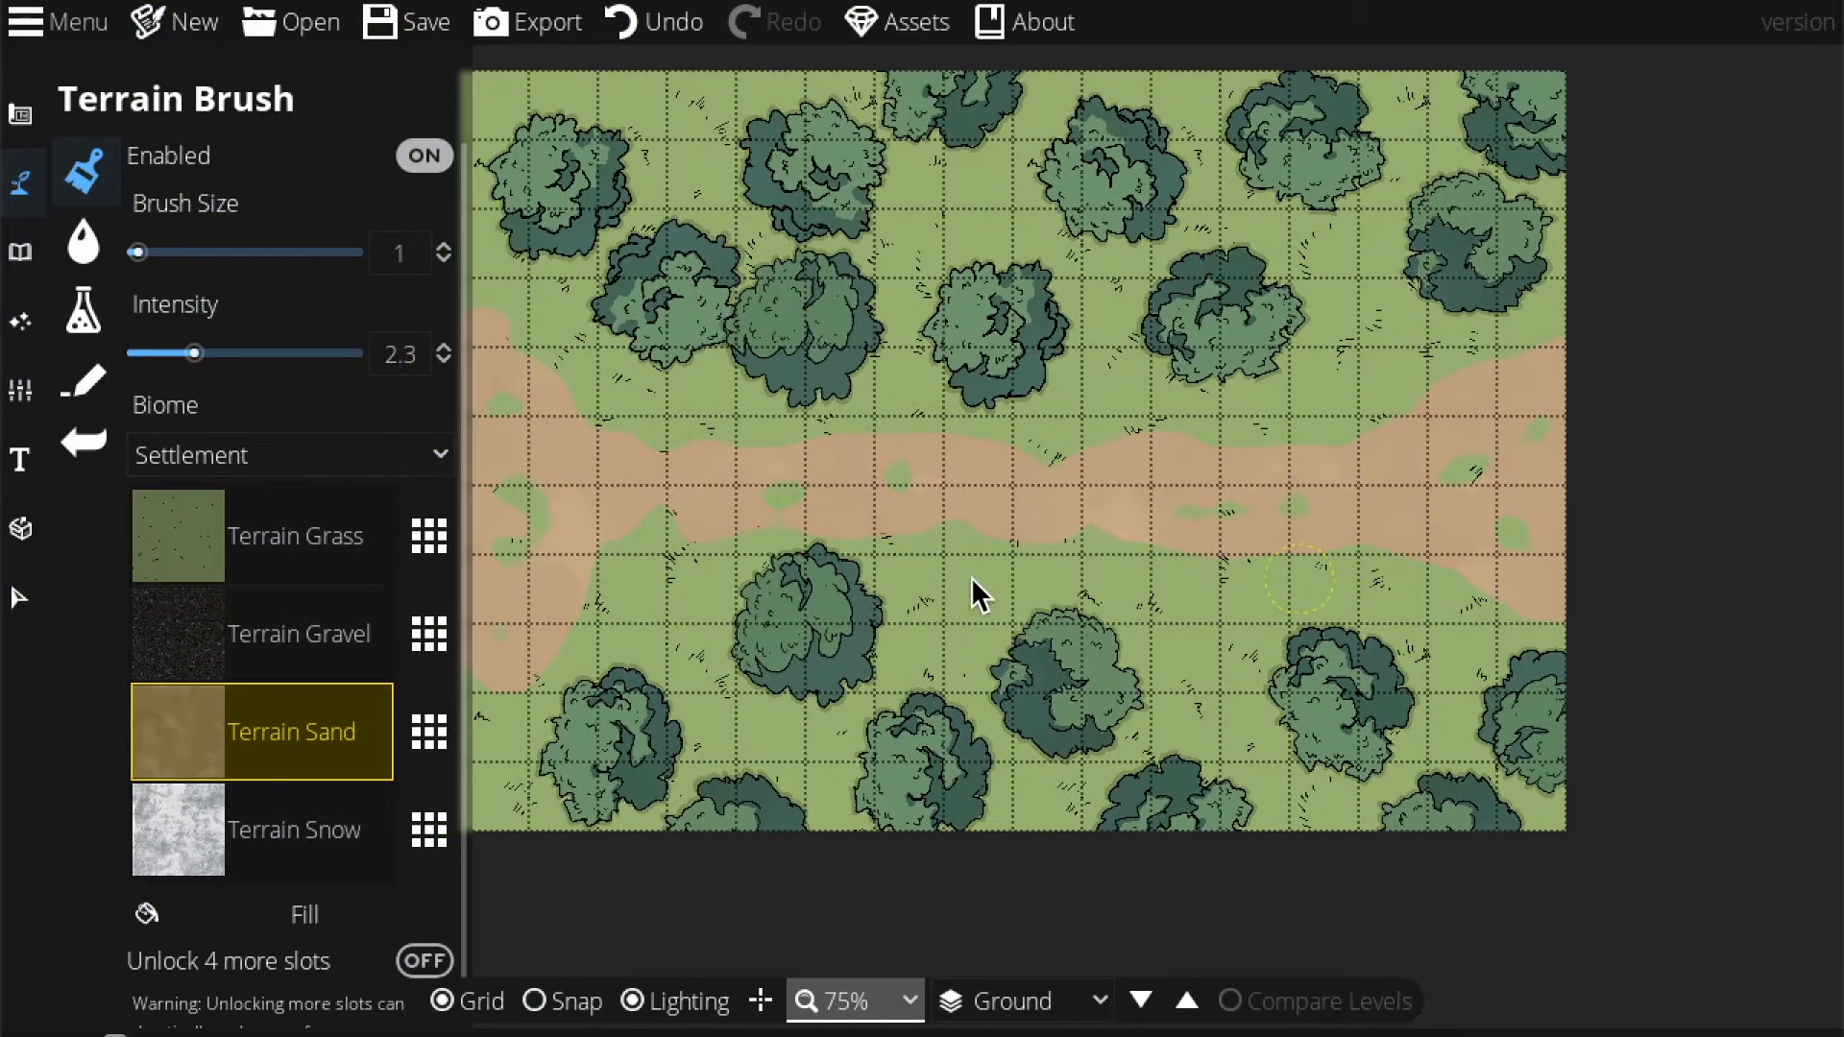
pyautogui.click(369, 643)
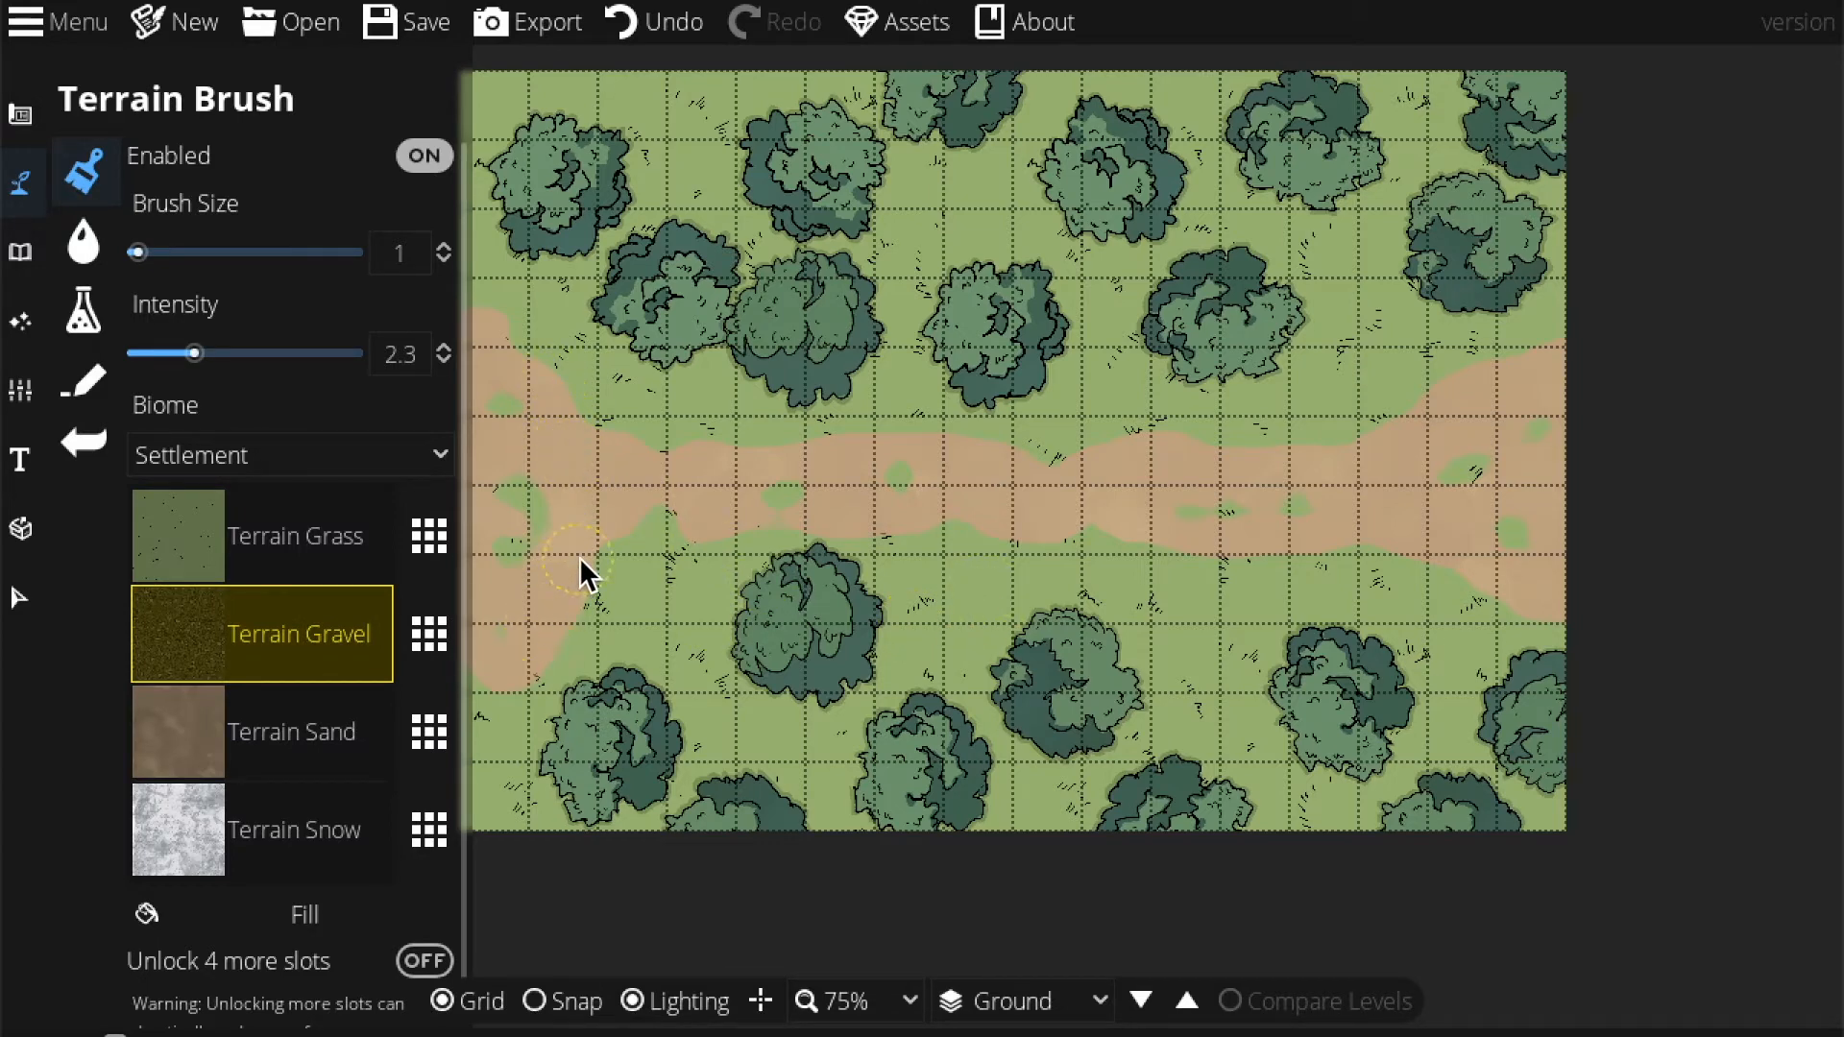
# Dab a gravel speck near the path's left end at intensity 3.6.
pyautogui.scroll(1, 584, 532)
pyautogui.scroll(-1, 516, 447)
pyautogui.moveTo(228, 361); pyautogui.dragTo(230, 361)
pyautogui.click(560, 424)
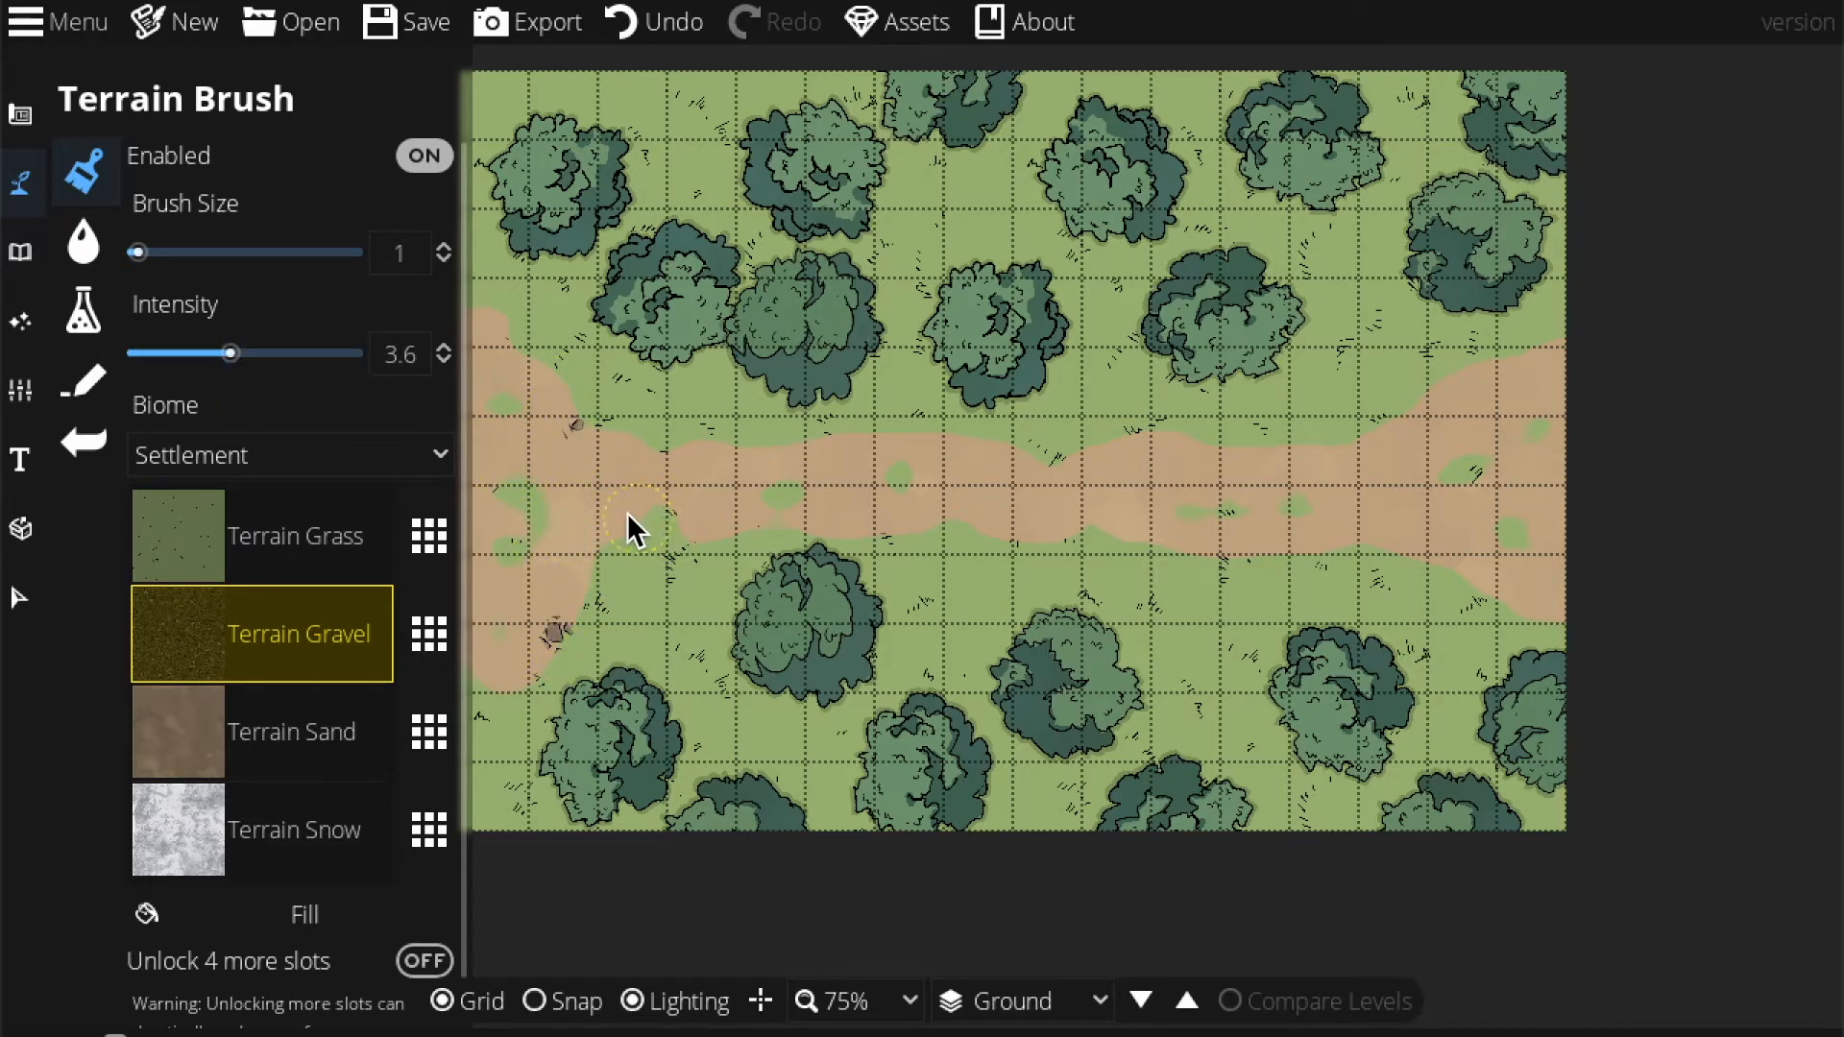
# Zoom to 125% and cover the gravel speck with Terrain Sand.
pyautogui.click(842, 1008)
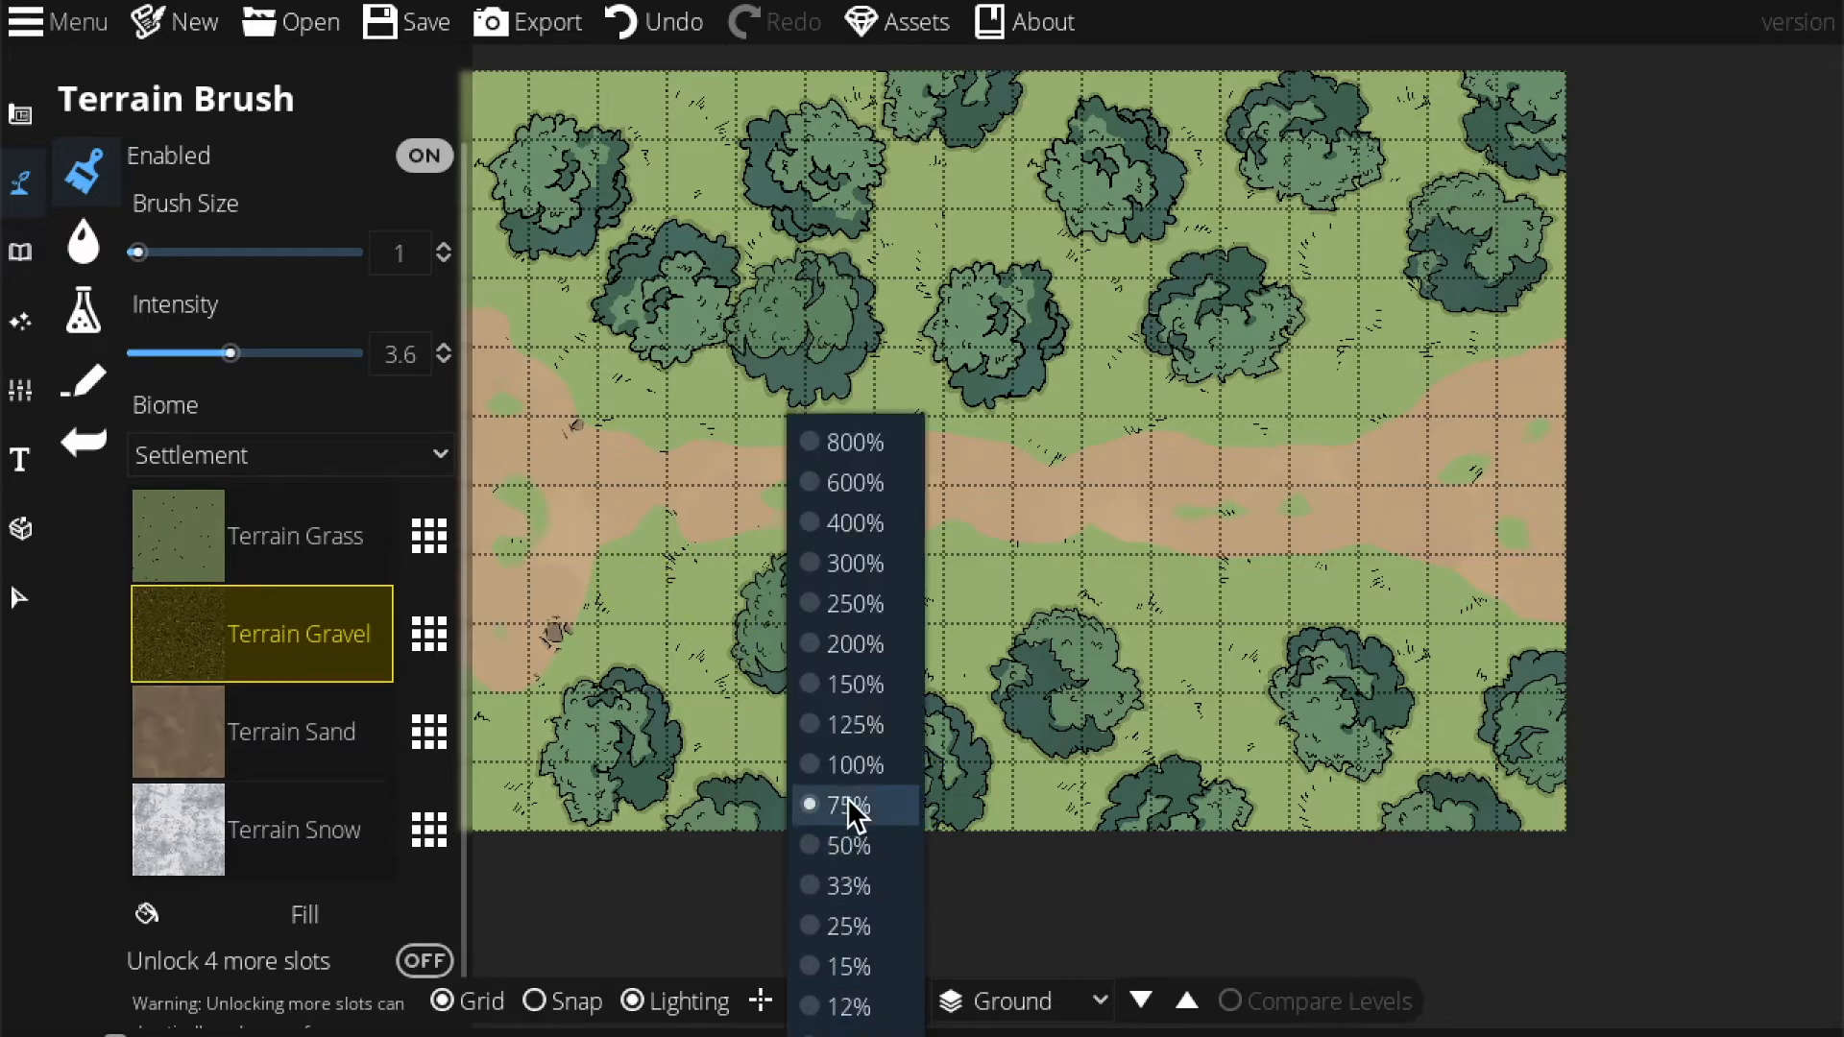
pyautogui.click(849, 725)
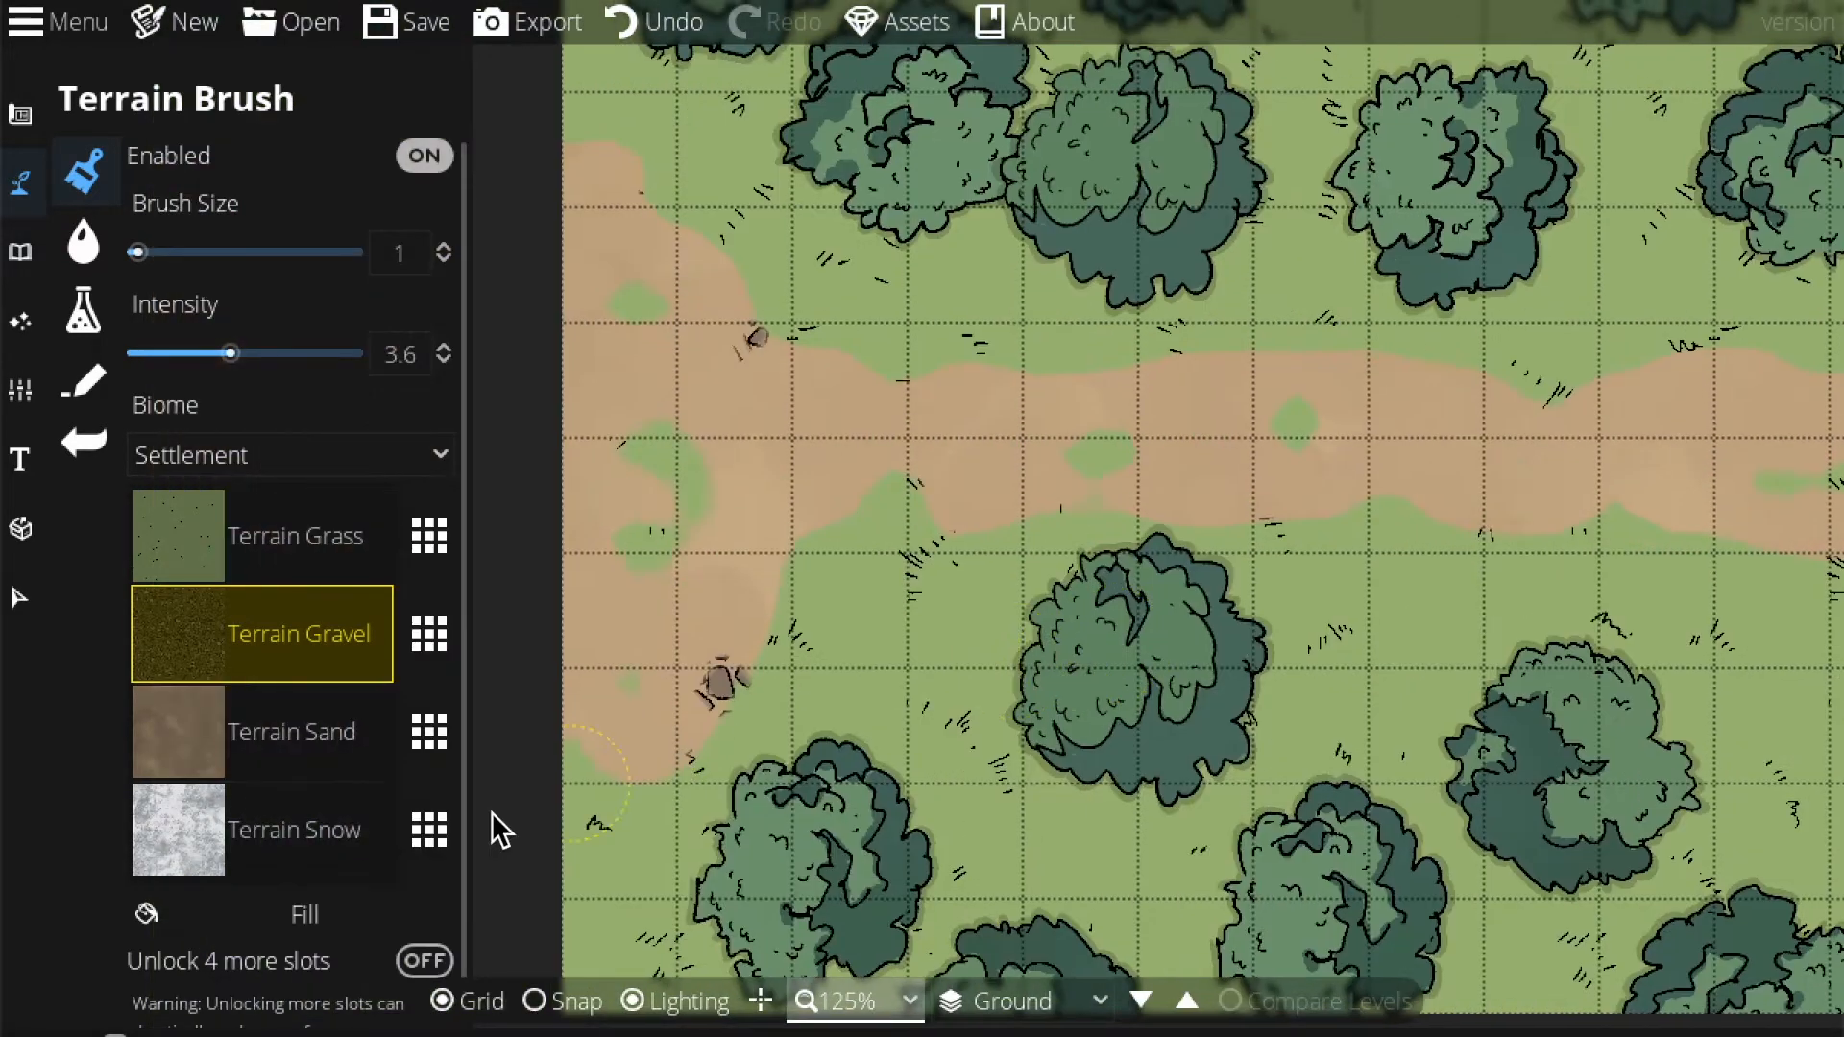
pyautogui.click(286, 706)
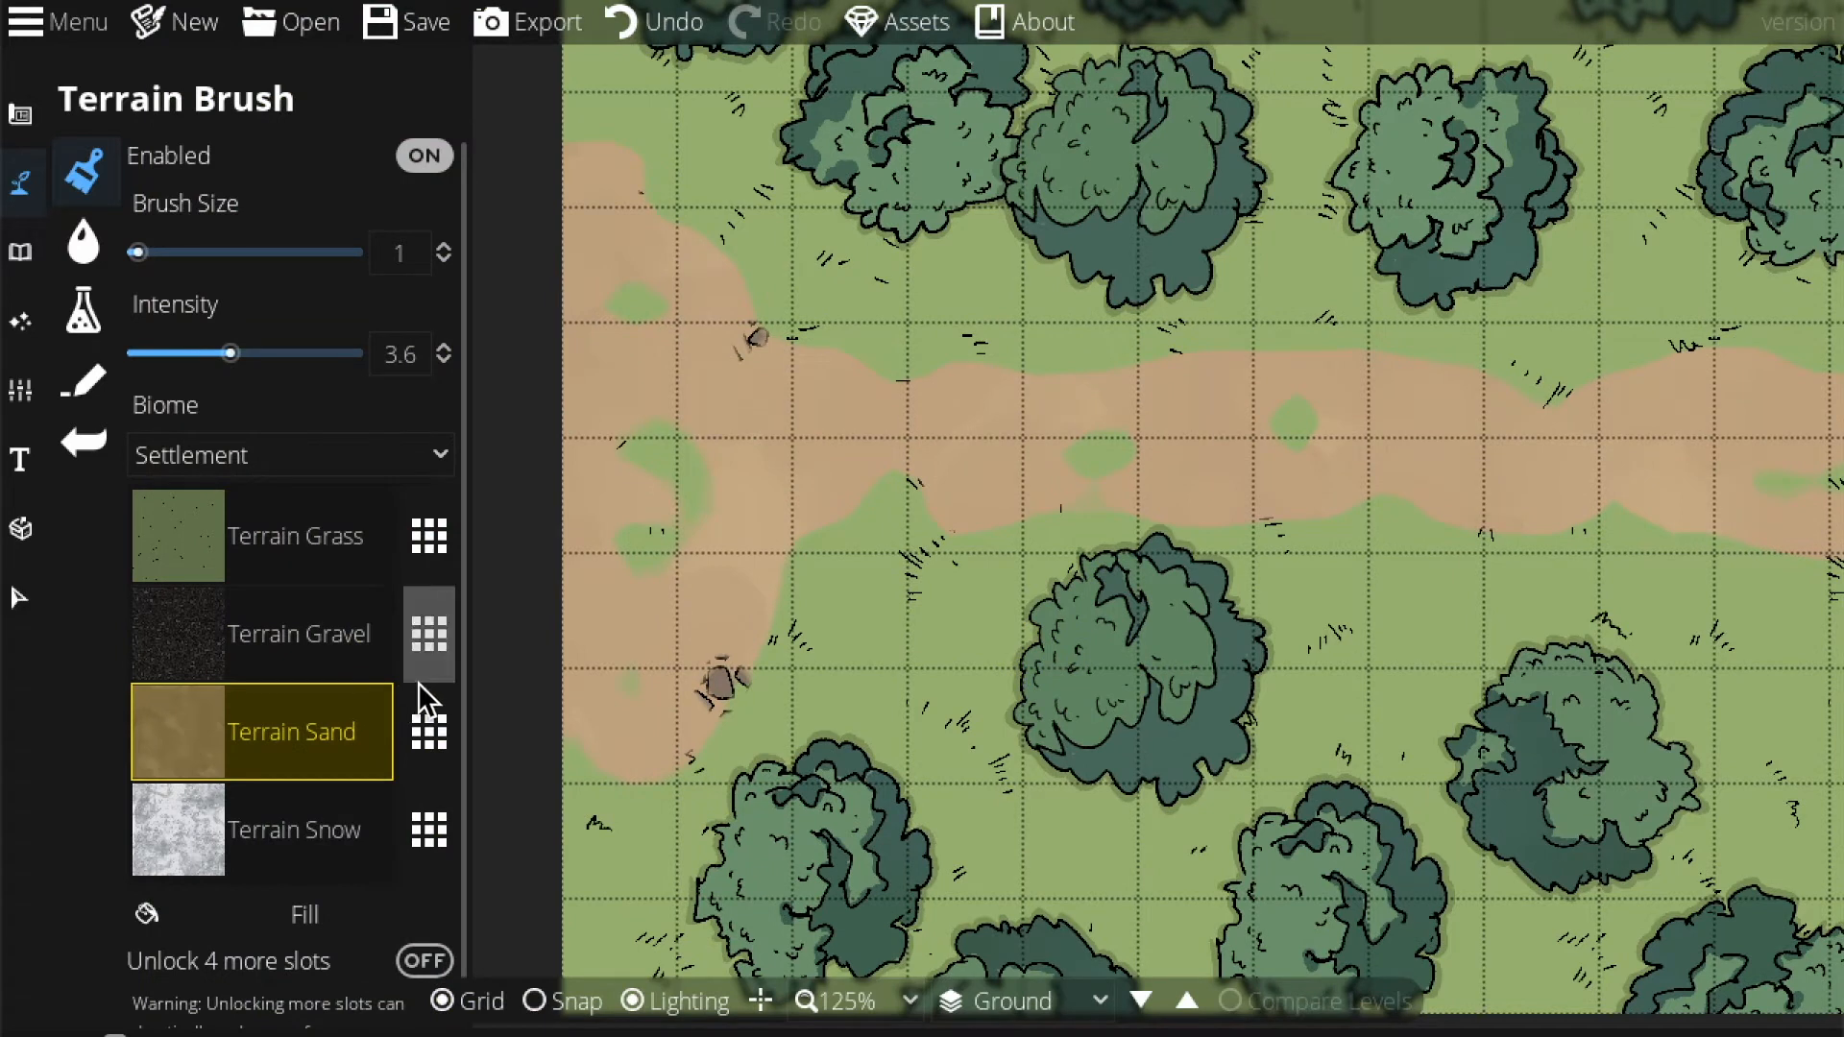
pyautogui.click(721, 690)
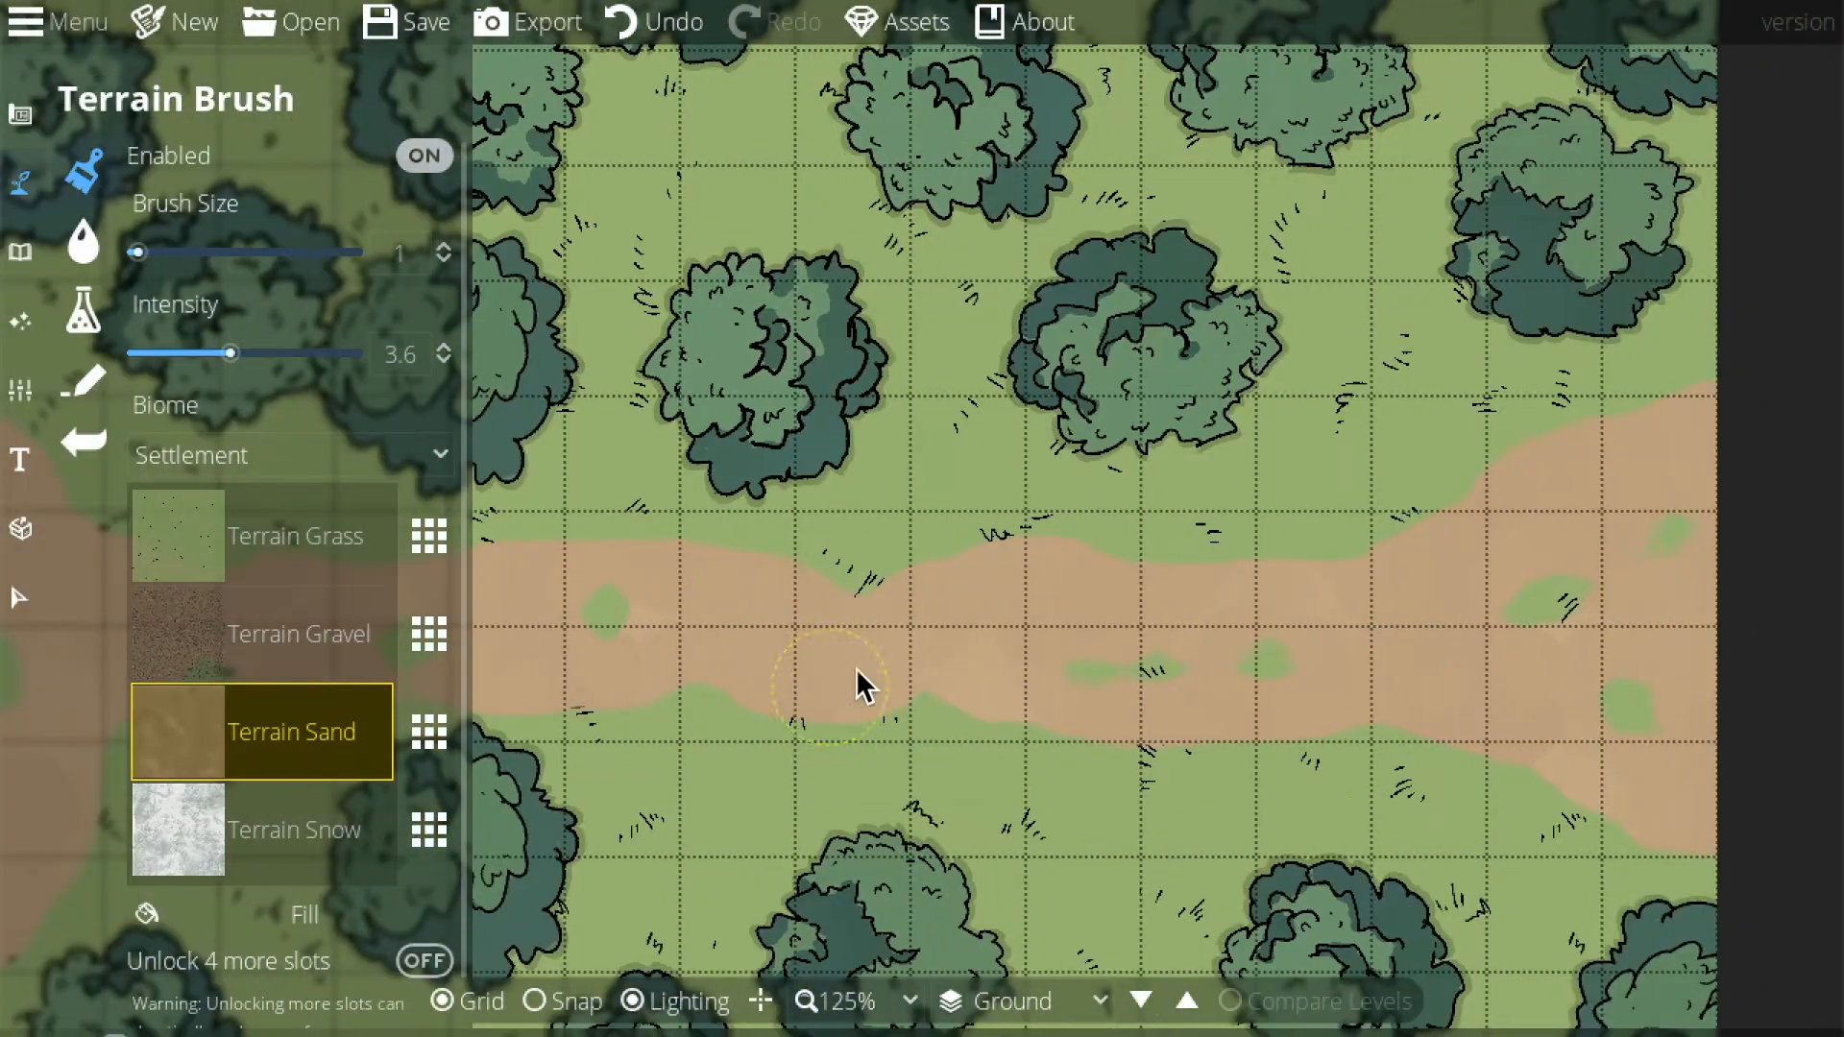
# Save the map as 'Tes Map' in the Documents folder.
pyautogui.press('Left')
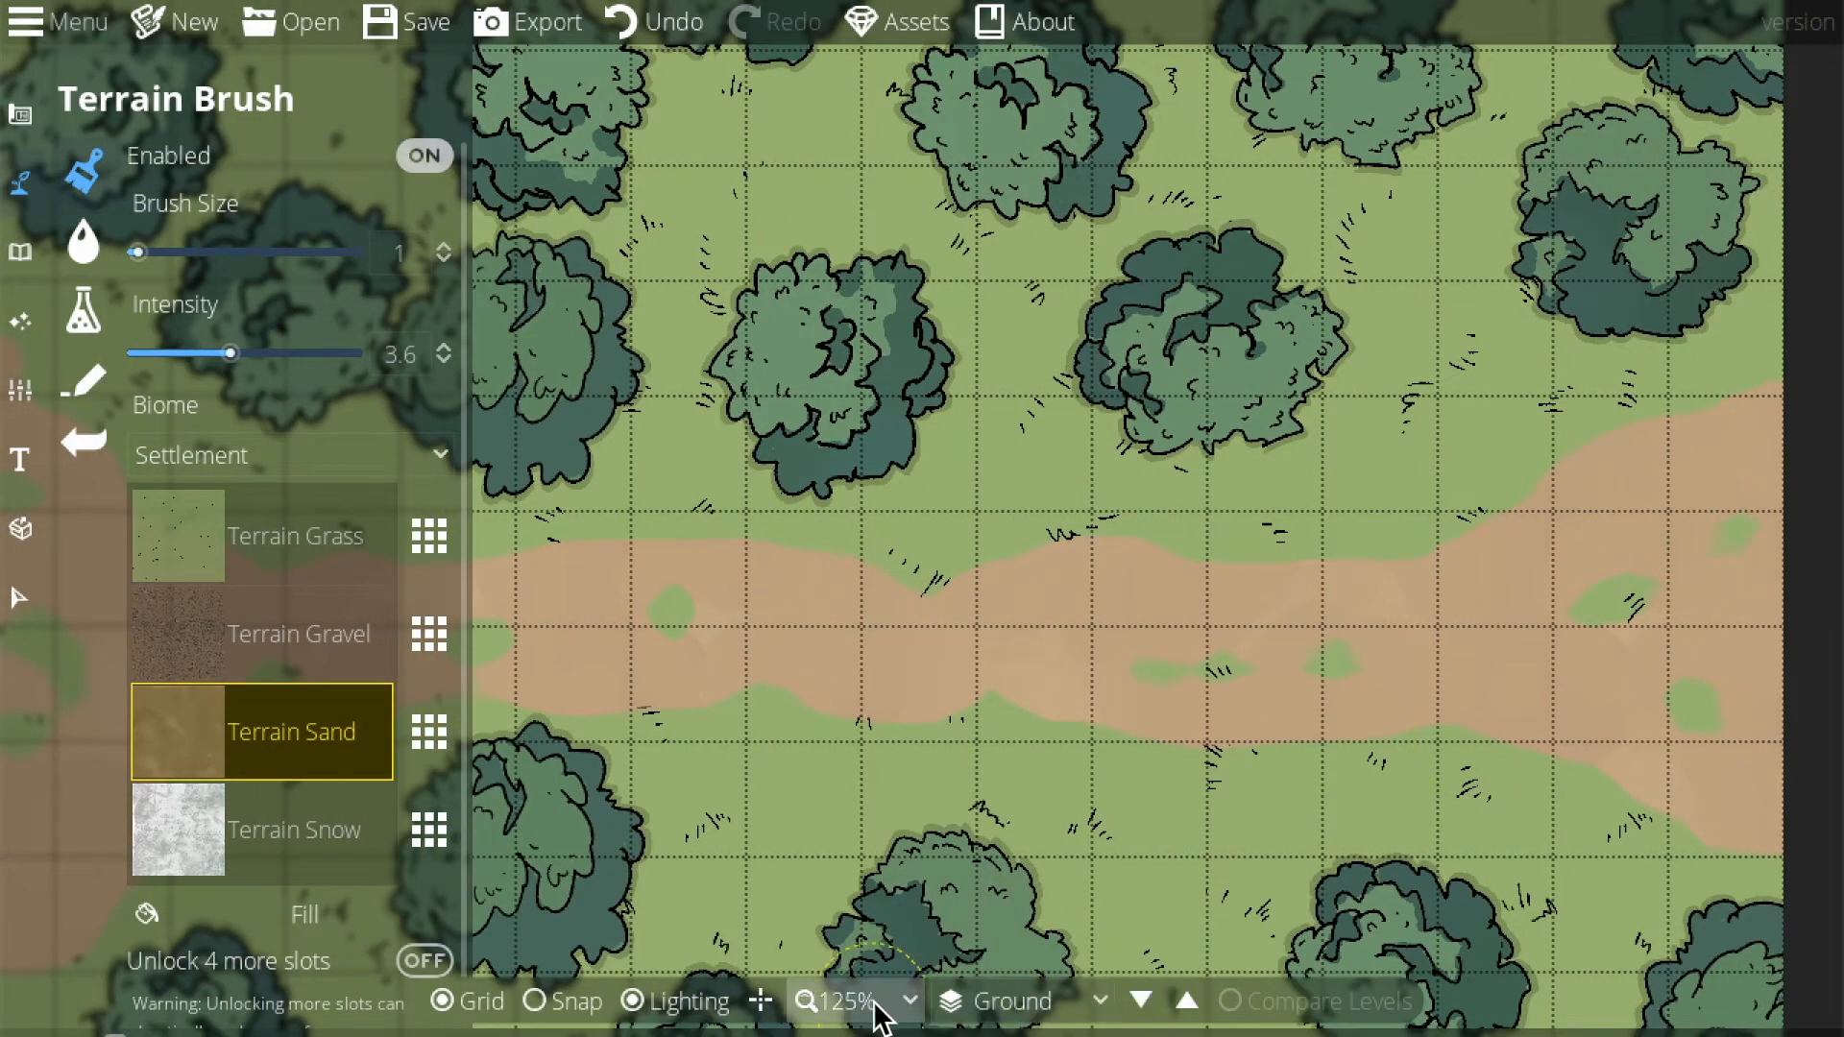
pyautogui.hotkey('ctrl', 's')
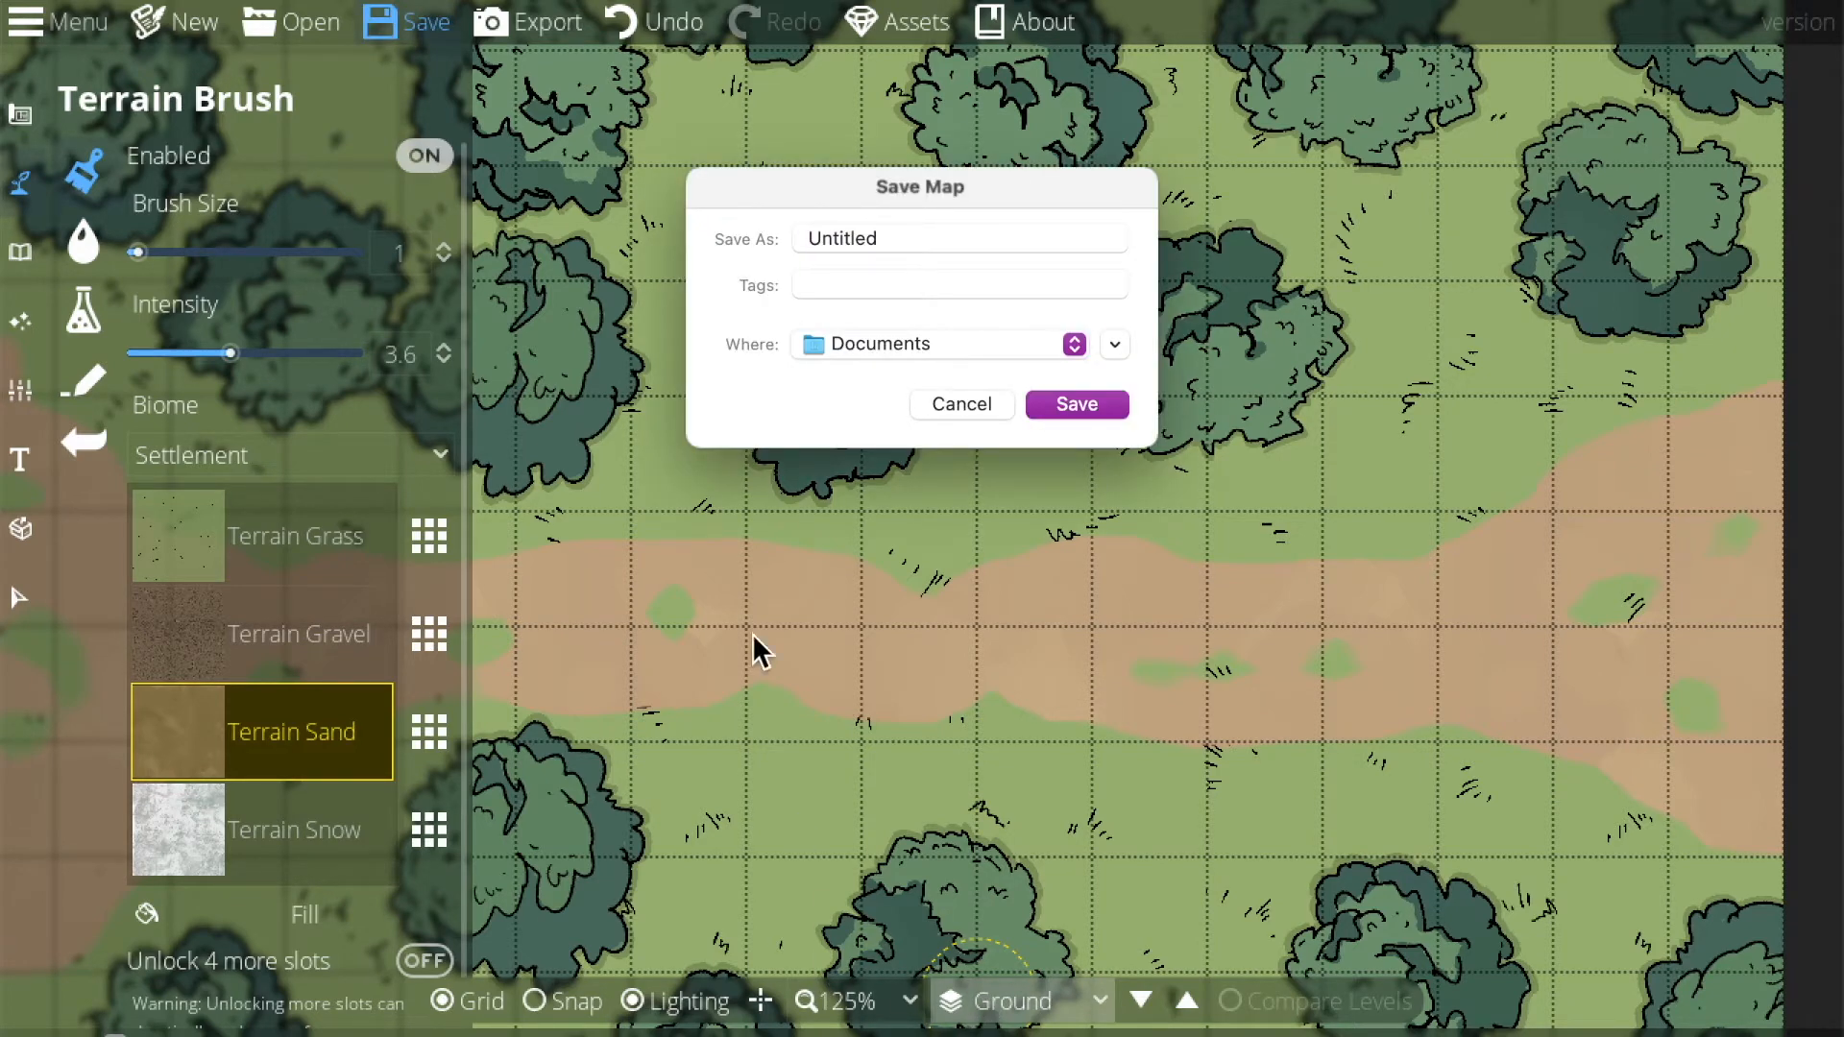
pyautogui.click(922, 239)
pyautogui.moveTo(922, 239); pyautogui.dragTo(712, 240)
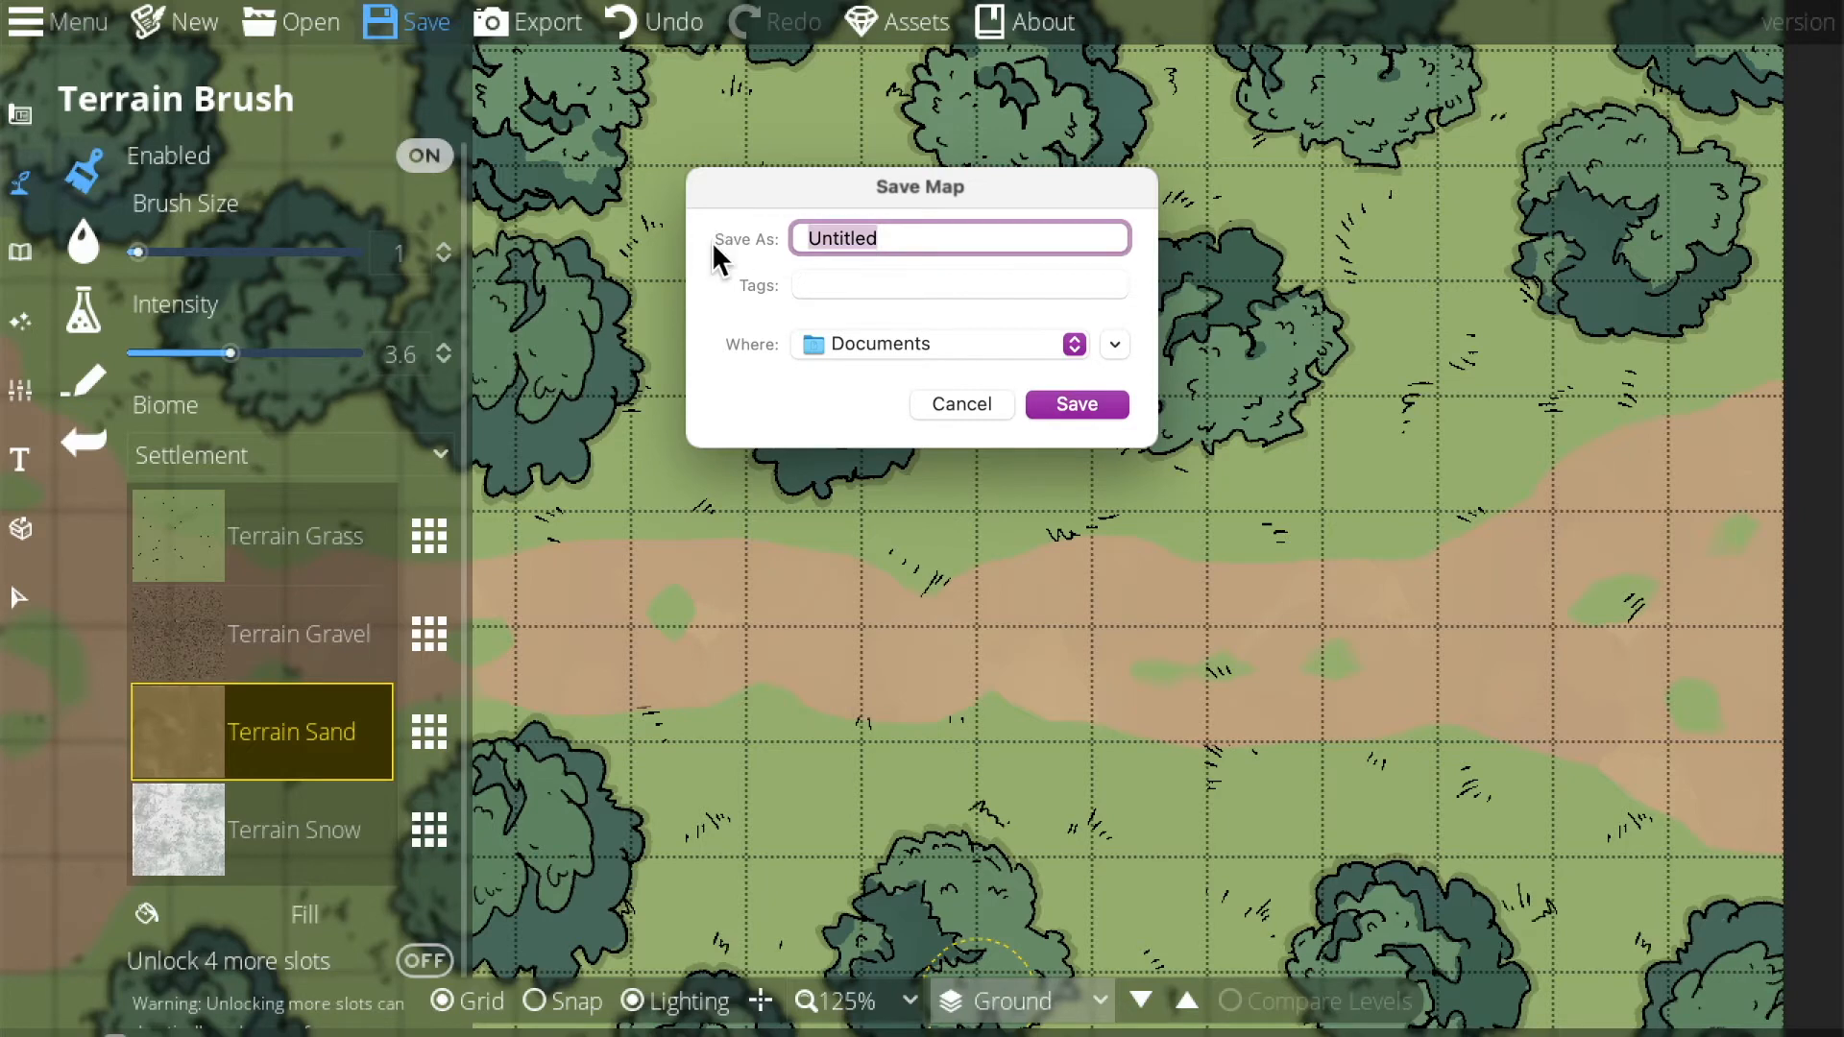
pyautogui.write('Tes')
pyautogui.press('Return')
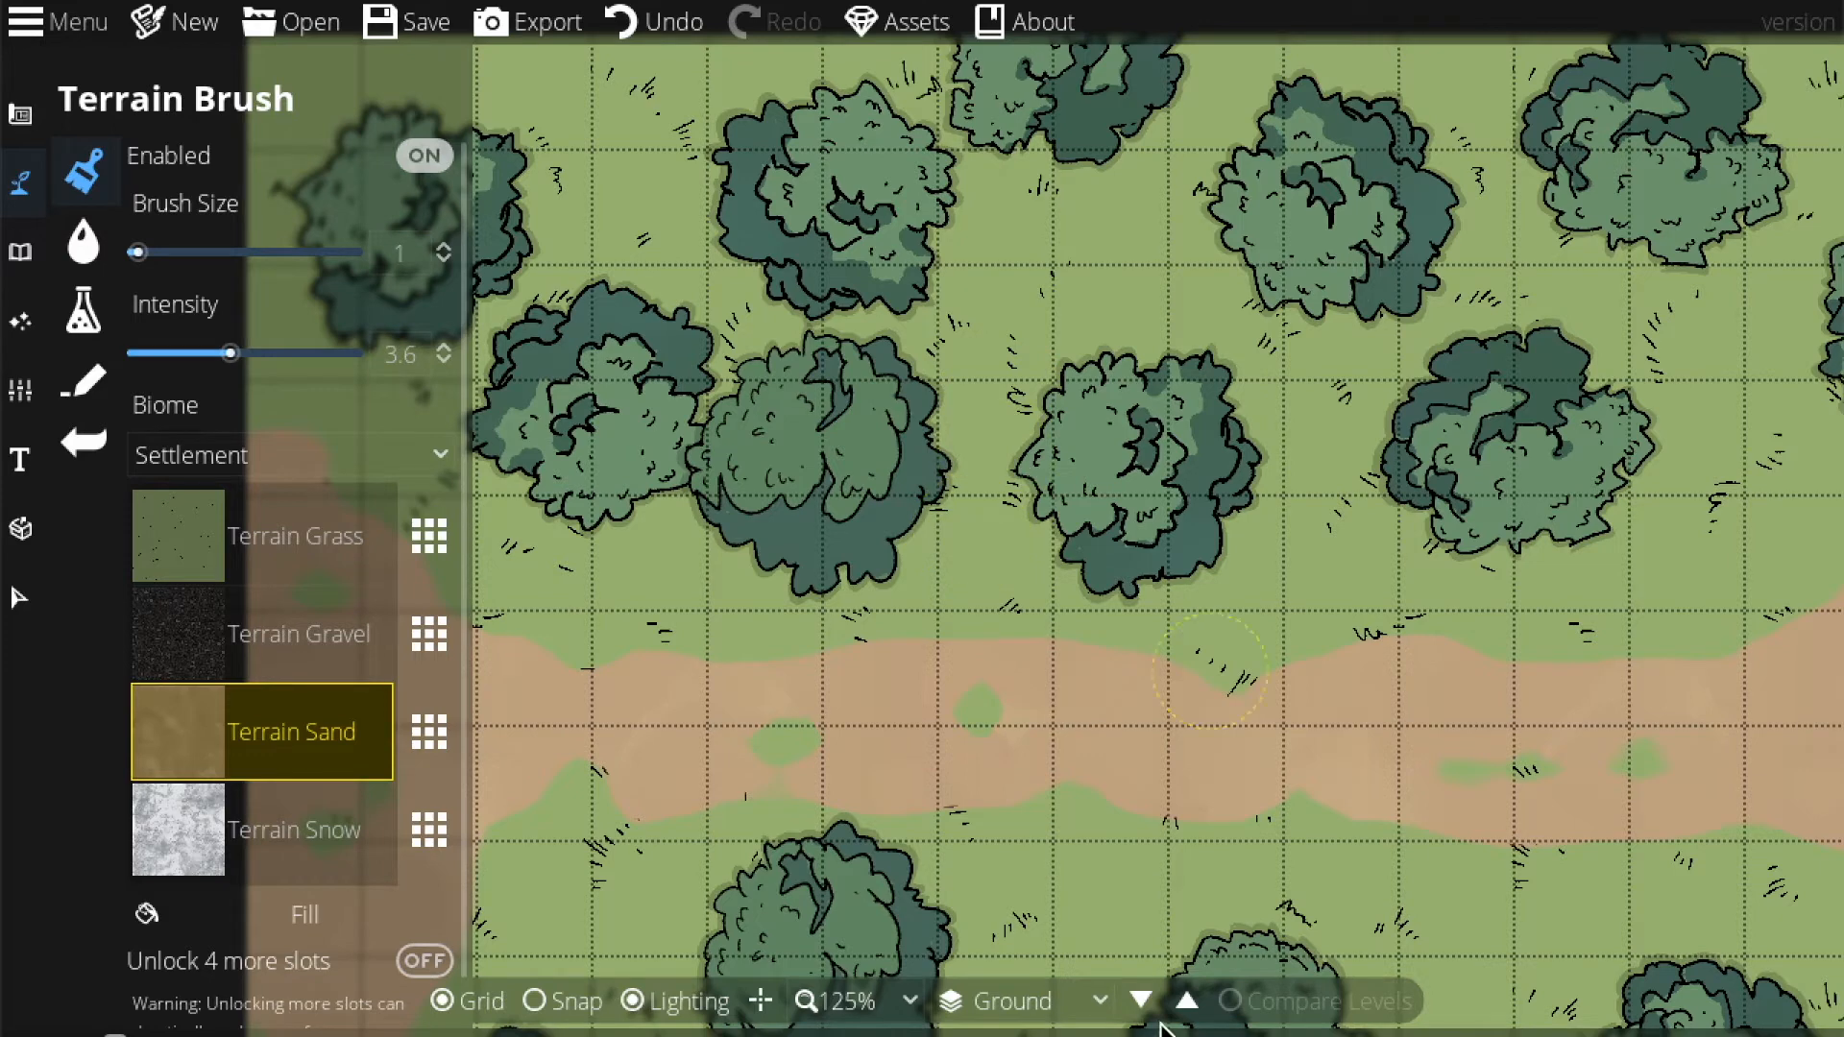
pyautogui.click(859, 1002)
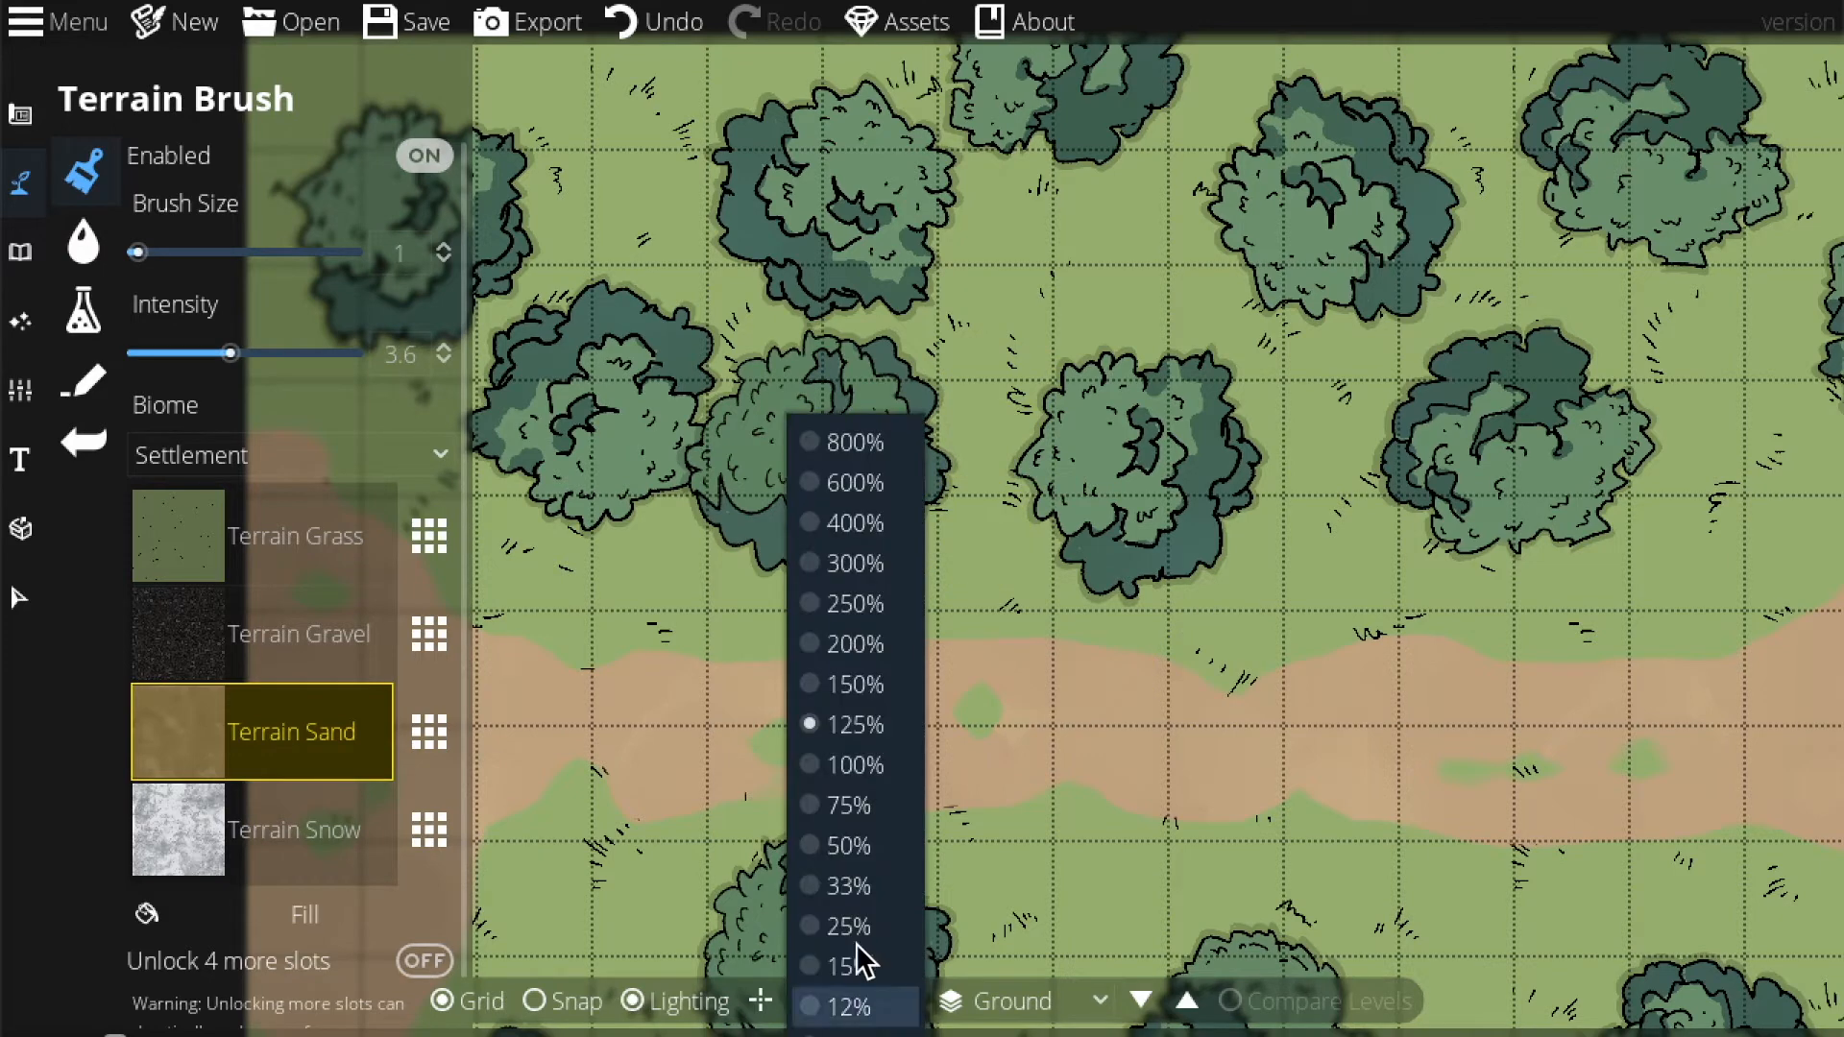
pyautogui.click(846, 811)
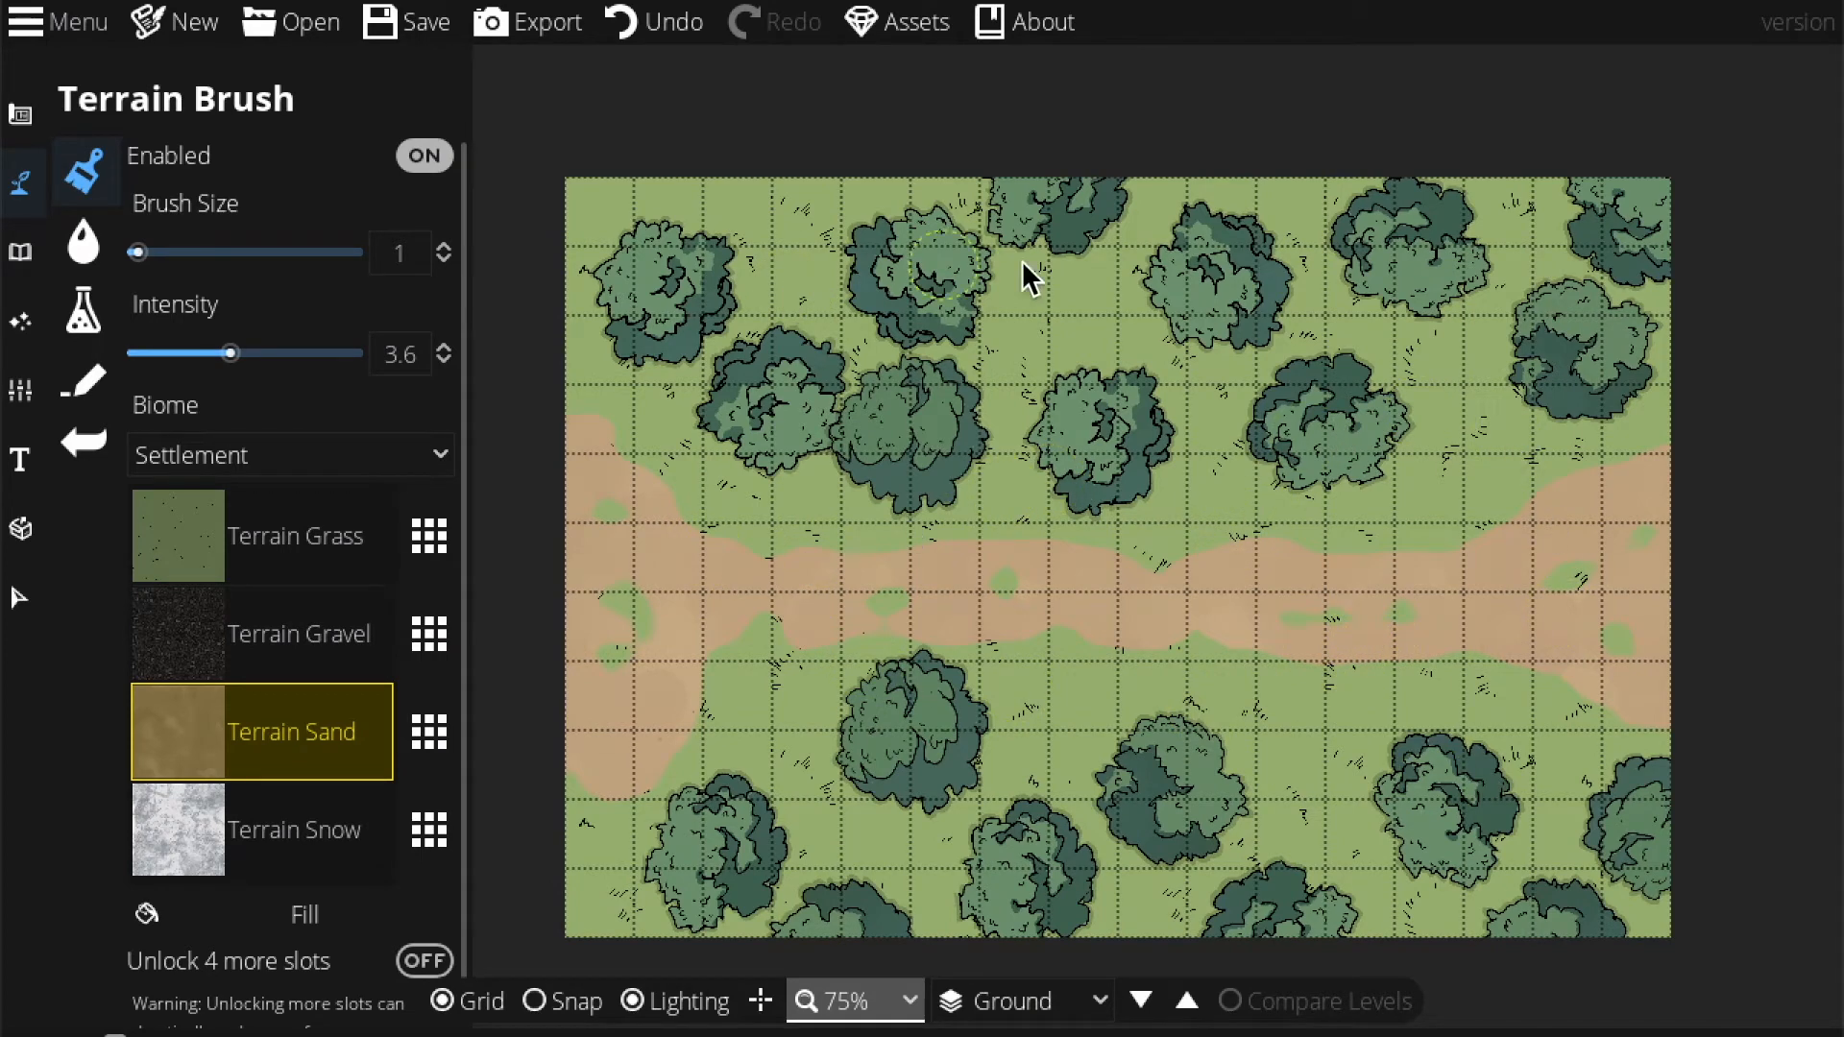
pyautogui.click(852, 1002)
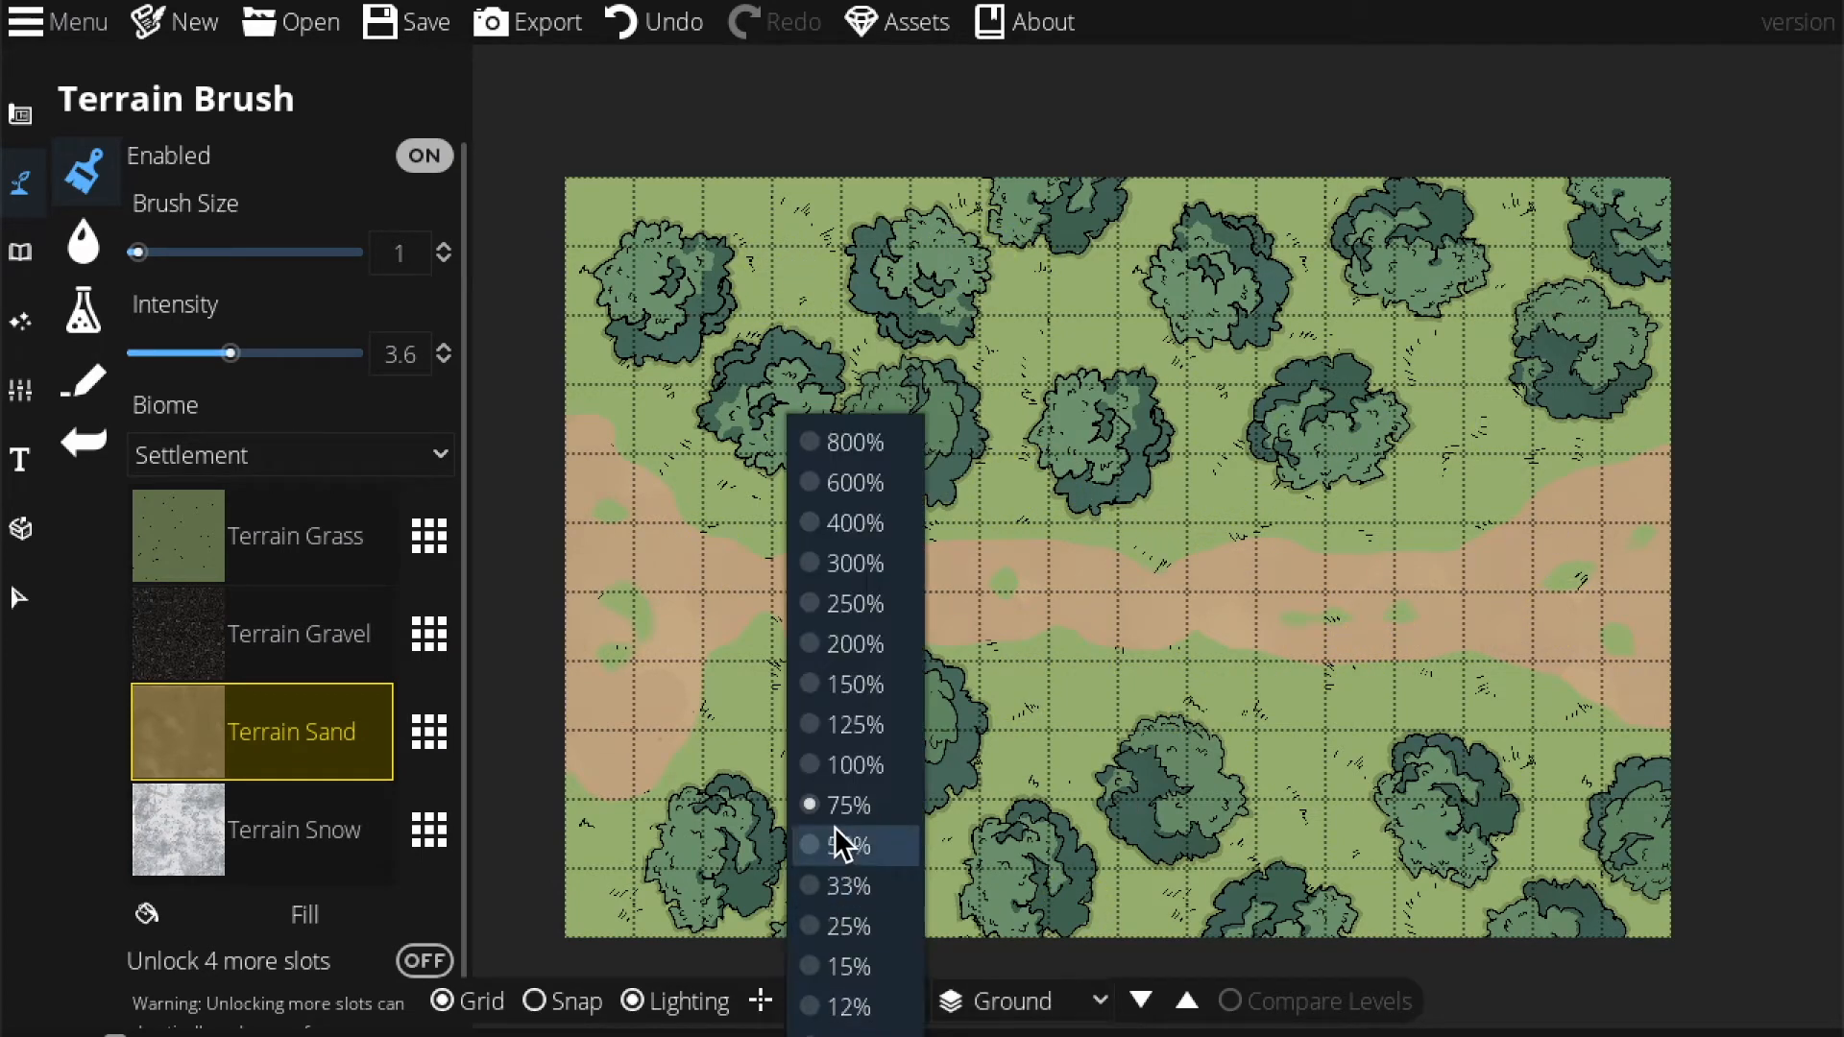
pyautogui.click(845, 728)
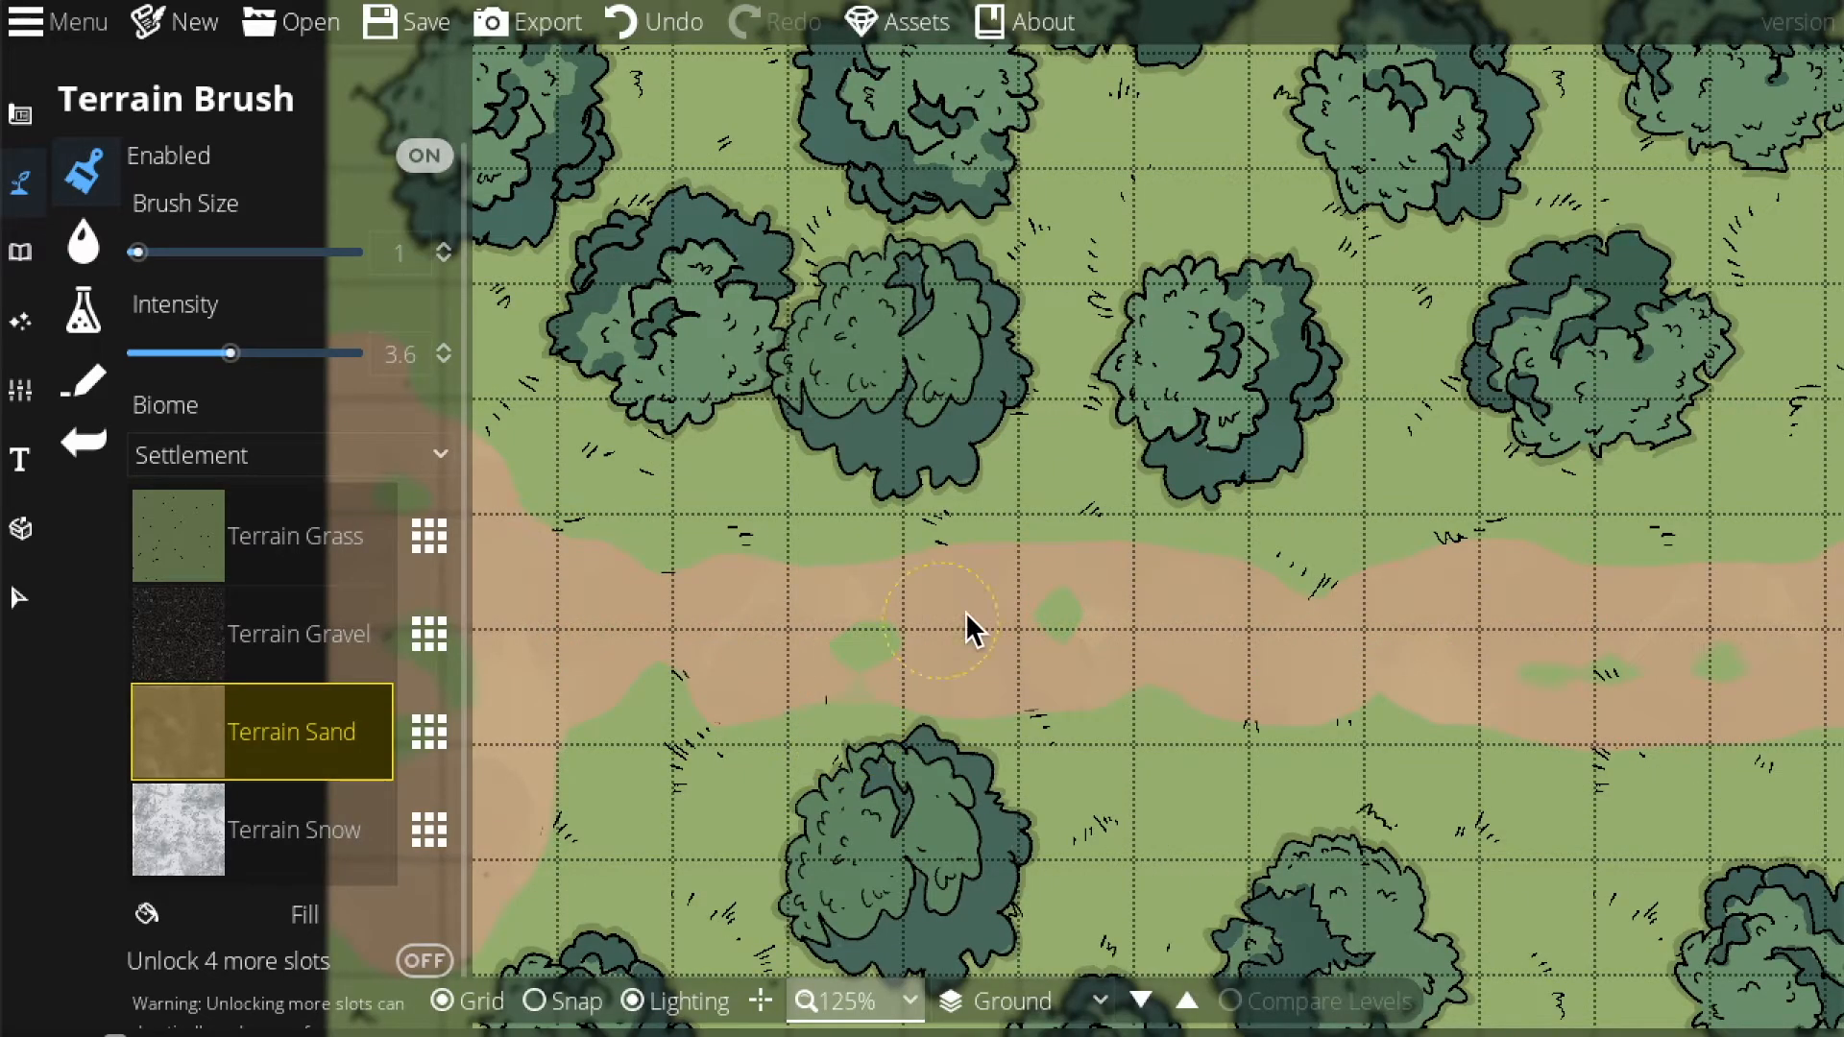
pyautogui.moveTo(1398, 747); pyautogui.dragTo(1053, 655)
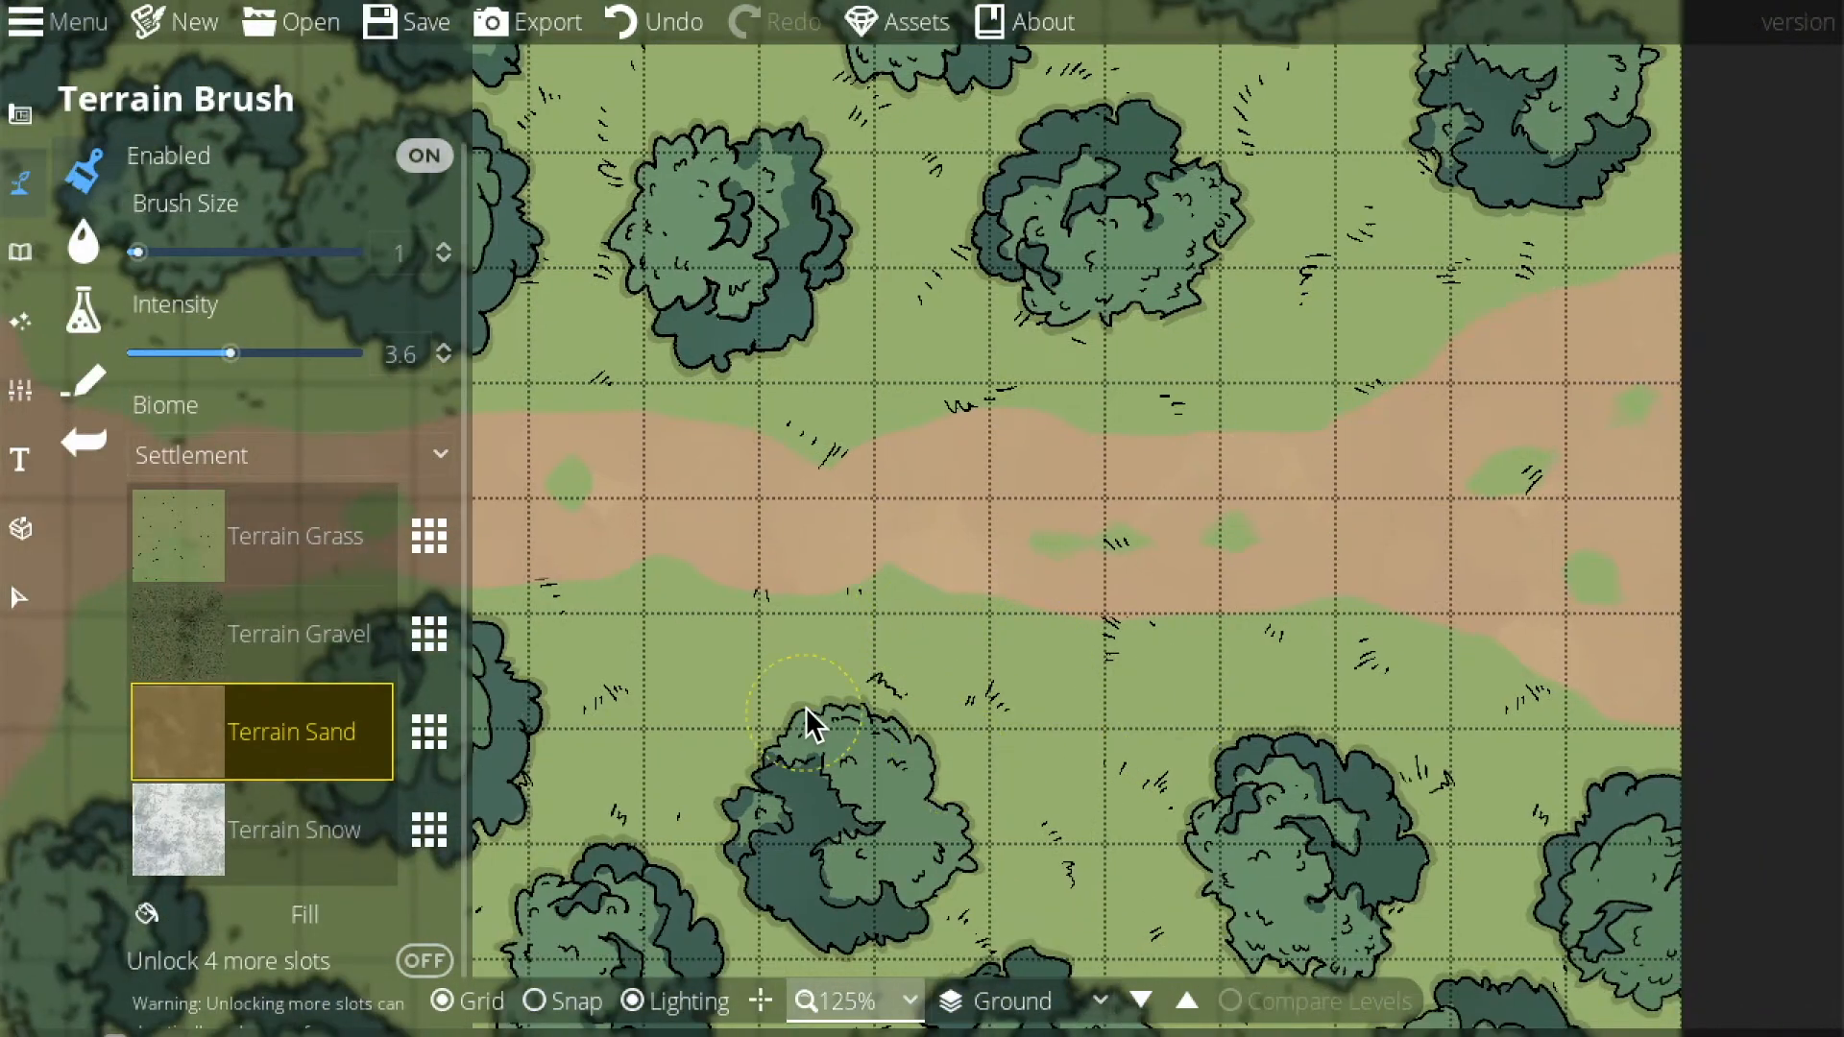
pyautogui.moveTo(805, 706); pyautogui.dragTo(1098, 457)
pyautogui.moveTo(826, 518); pyautogui.dragTo(1187, 572)
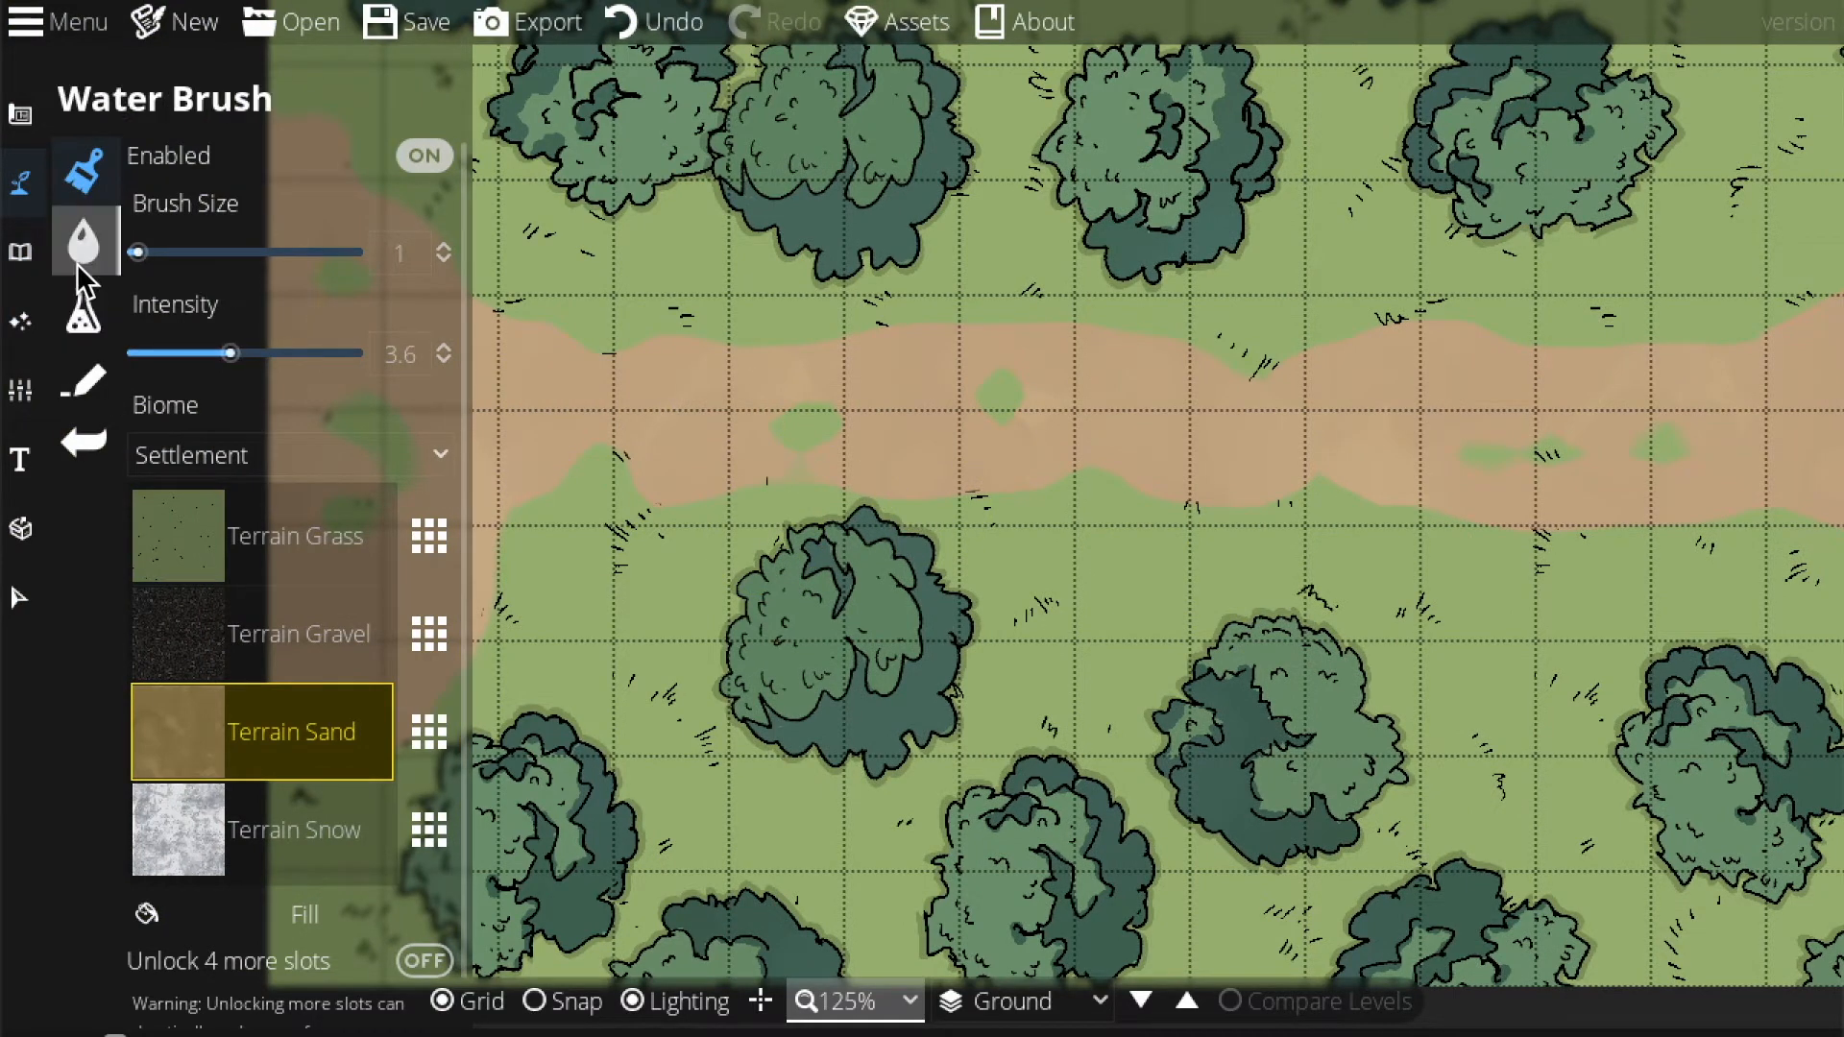
# Select the Object Tool, showing the library of tree assets from the 'trees' search.
pyautogui.click(23, 252)
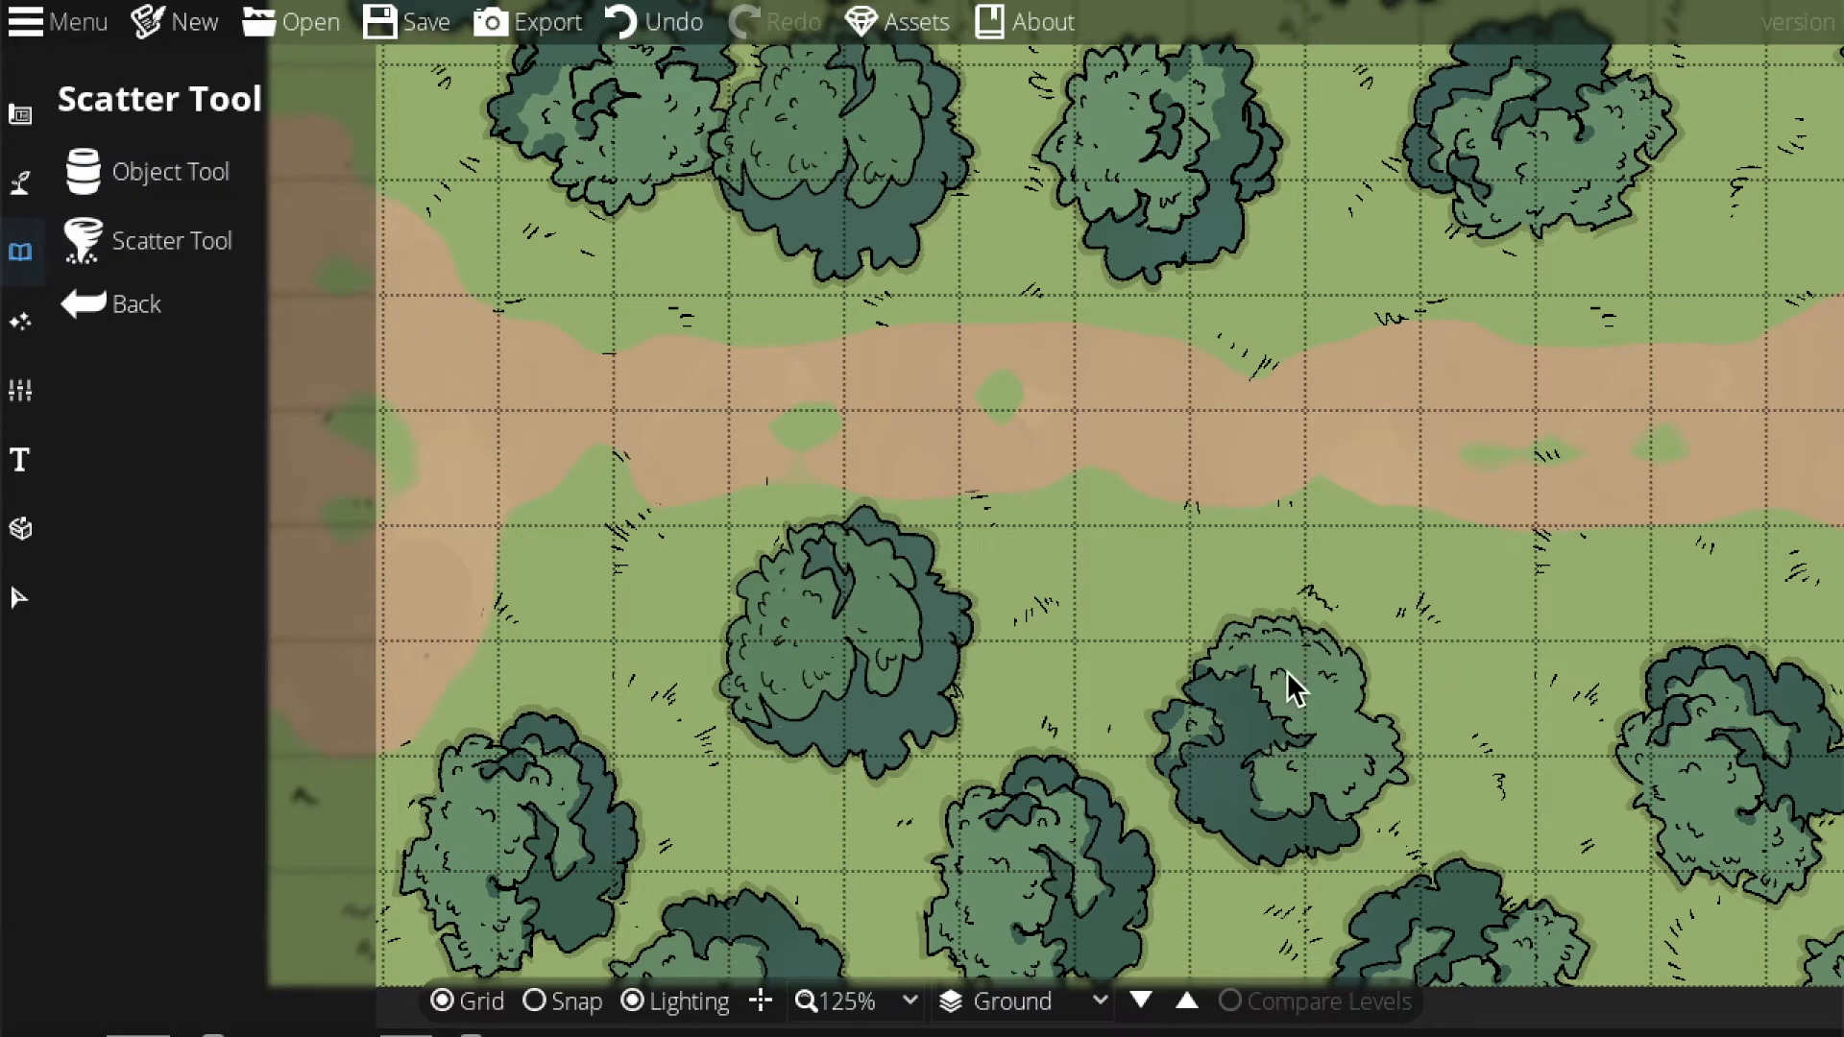
pyautogui.moveTo(1287, 670); pyautogui.dragTo(980, 842)
pyautogui.moveTo(1092, 467); pyautogui.dragTo(890, 635)
pyautogui.moveTo(902, 384); pyautogui.dragTo(1386, 393)
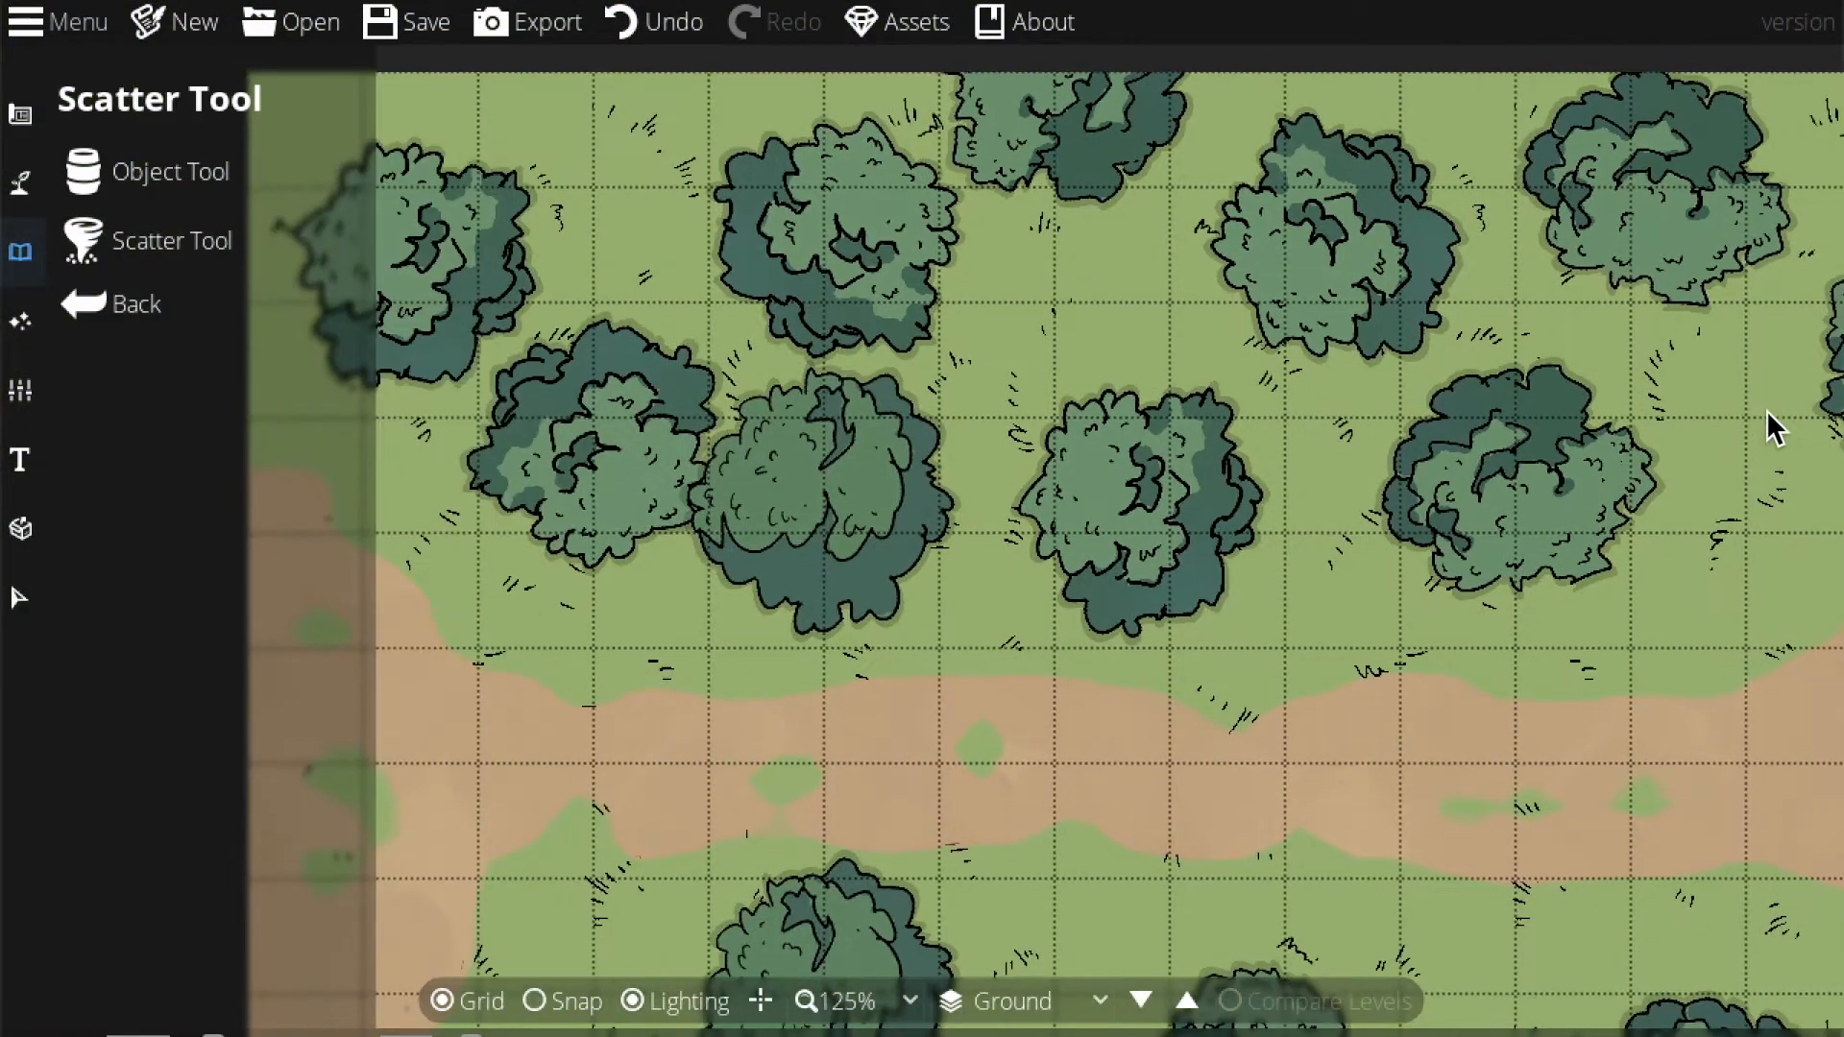
pyautogui.moveTo(770, 470); pyautogui.dragTo(961, 501)
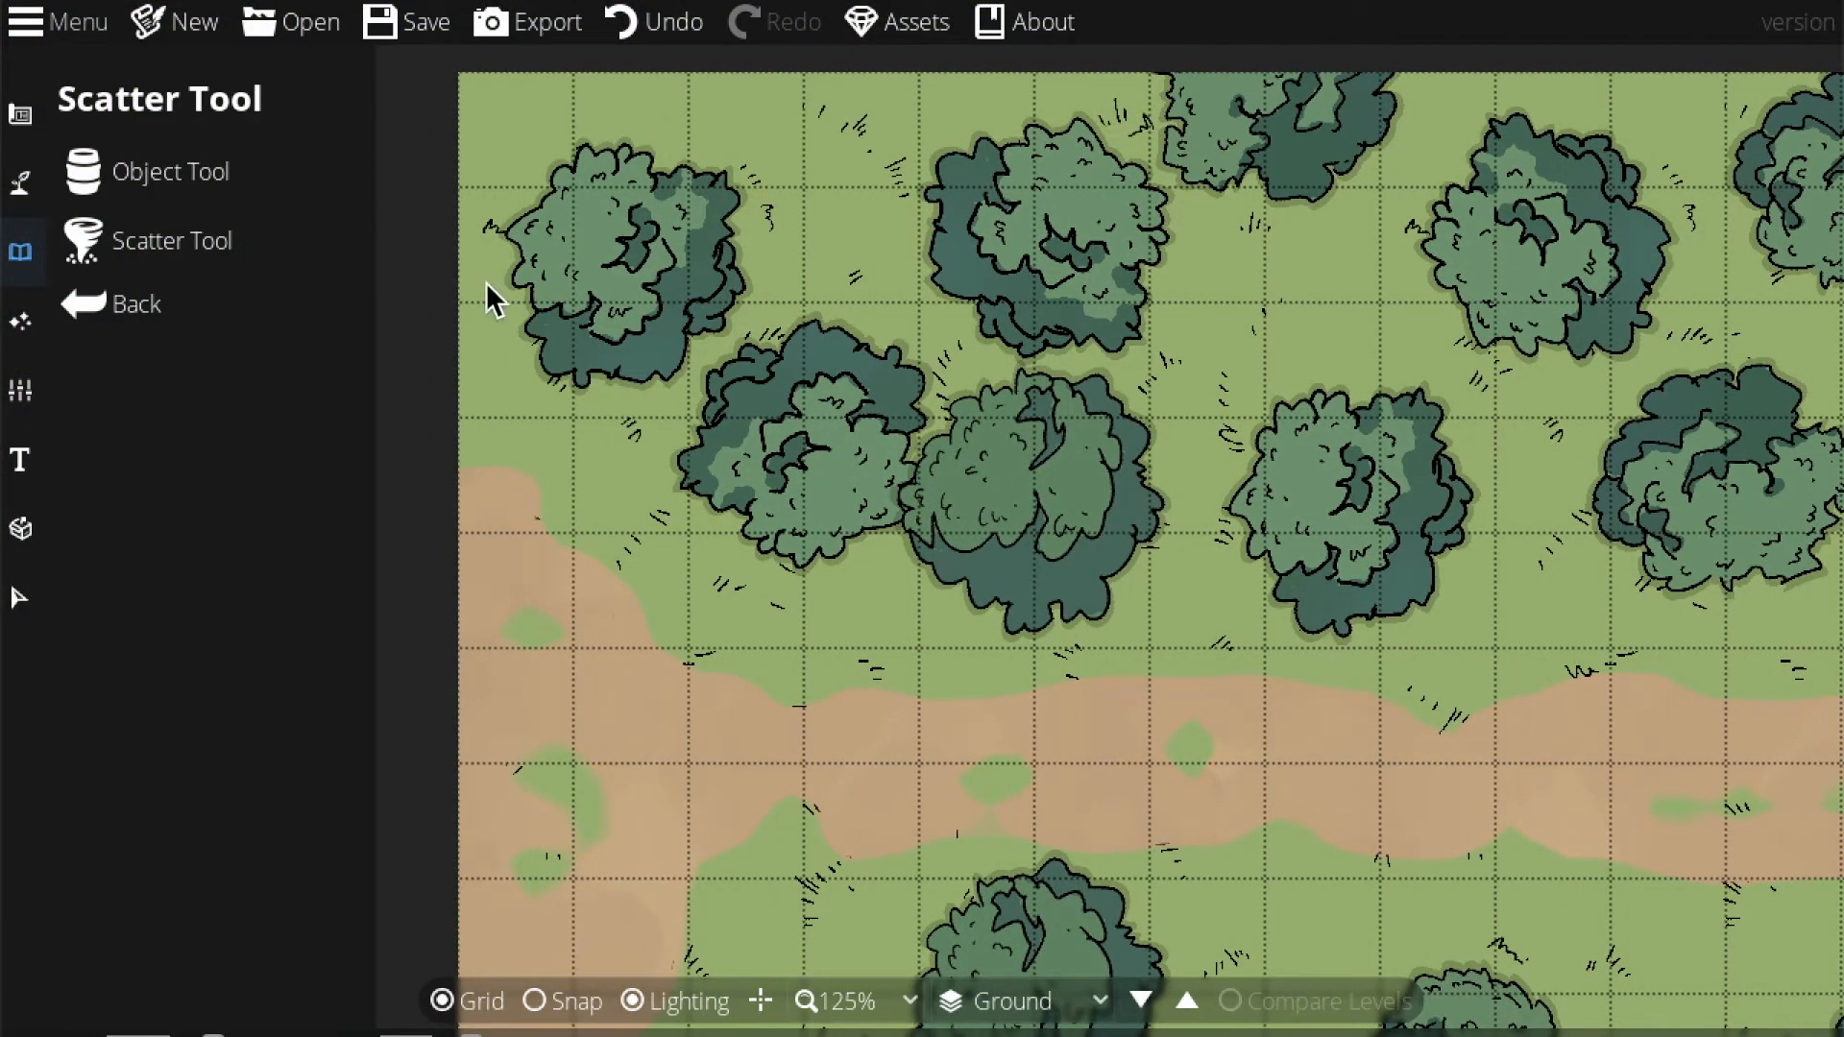
pyautogui.click(139, 175)
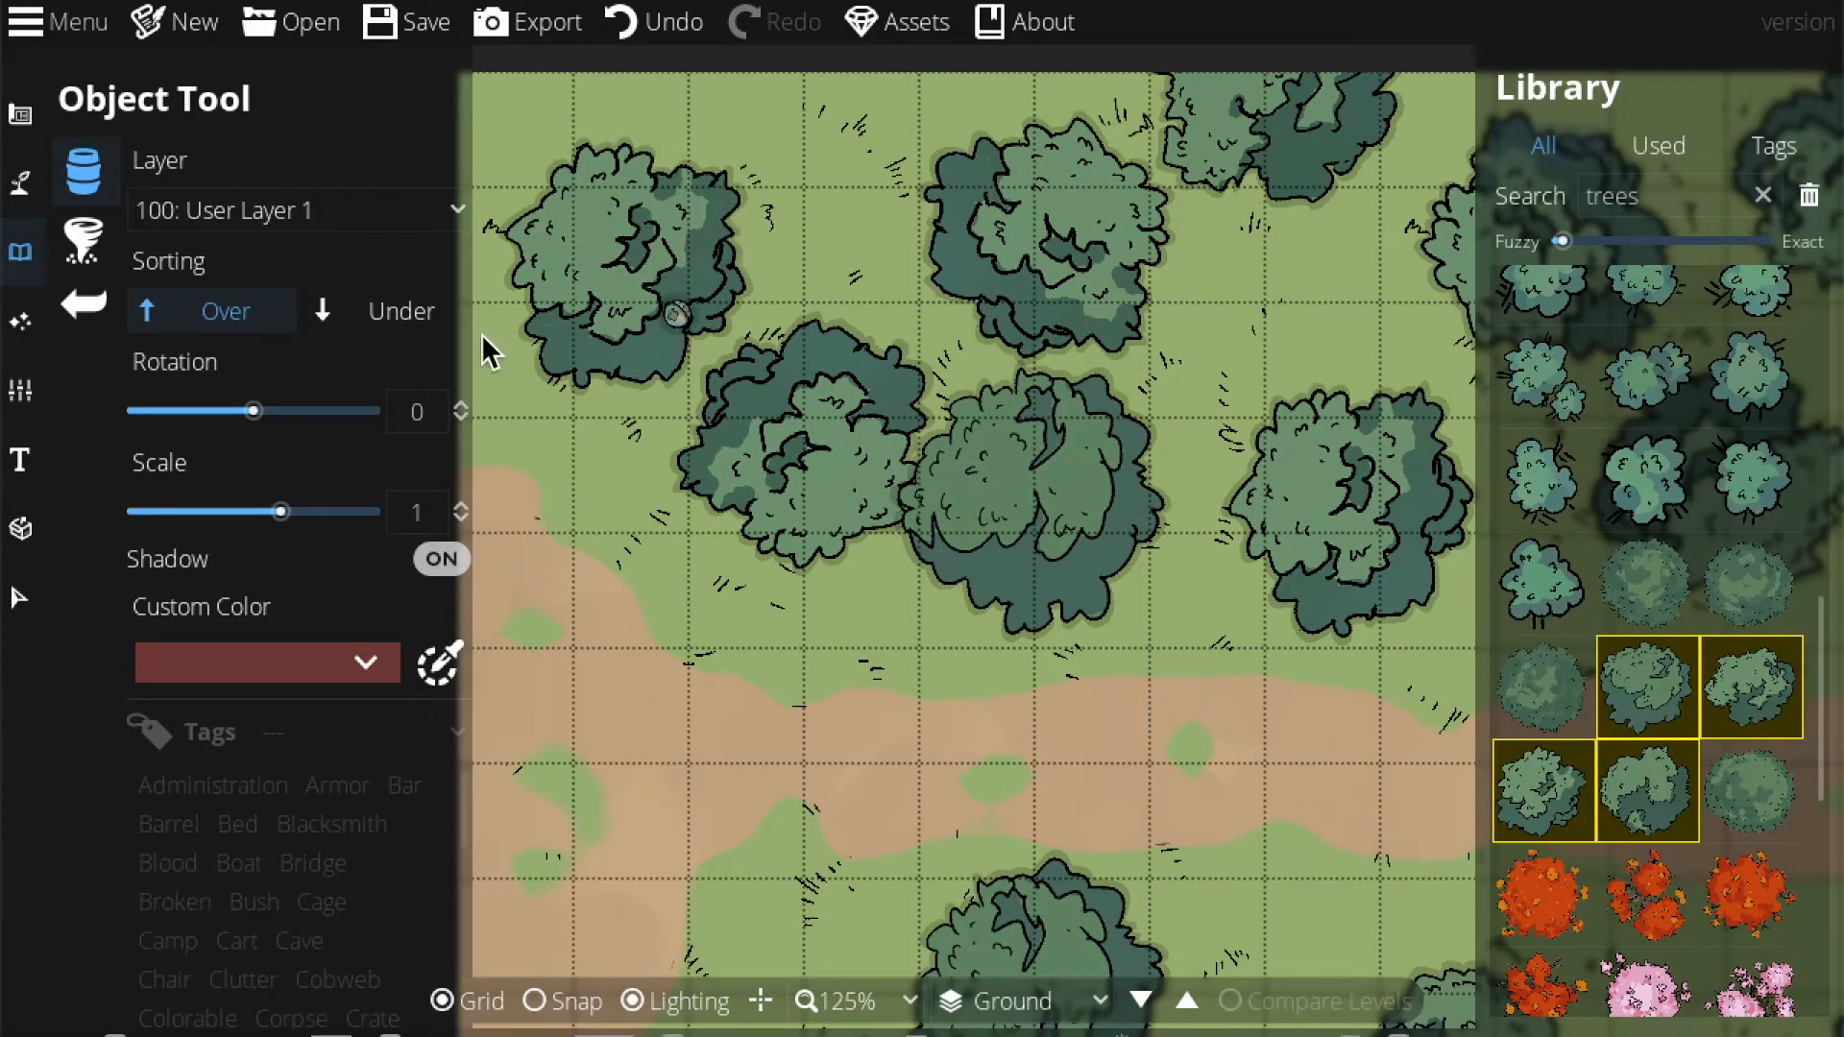
# Search the Library for 'shrub', pick Bush Green Simple 01, and set Sorting to Under.
pyautogui.moveTo(1693, 193); pyautogui.dragTo(1392, 183)
pyautogui.write('shrub')
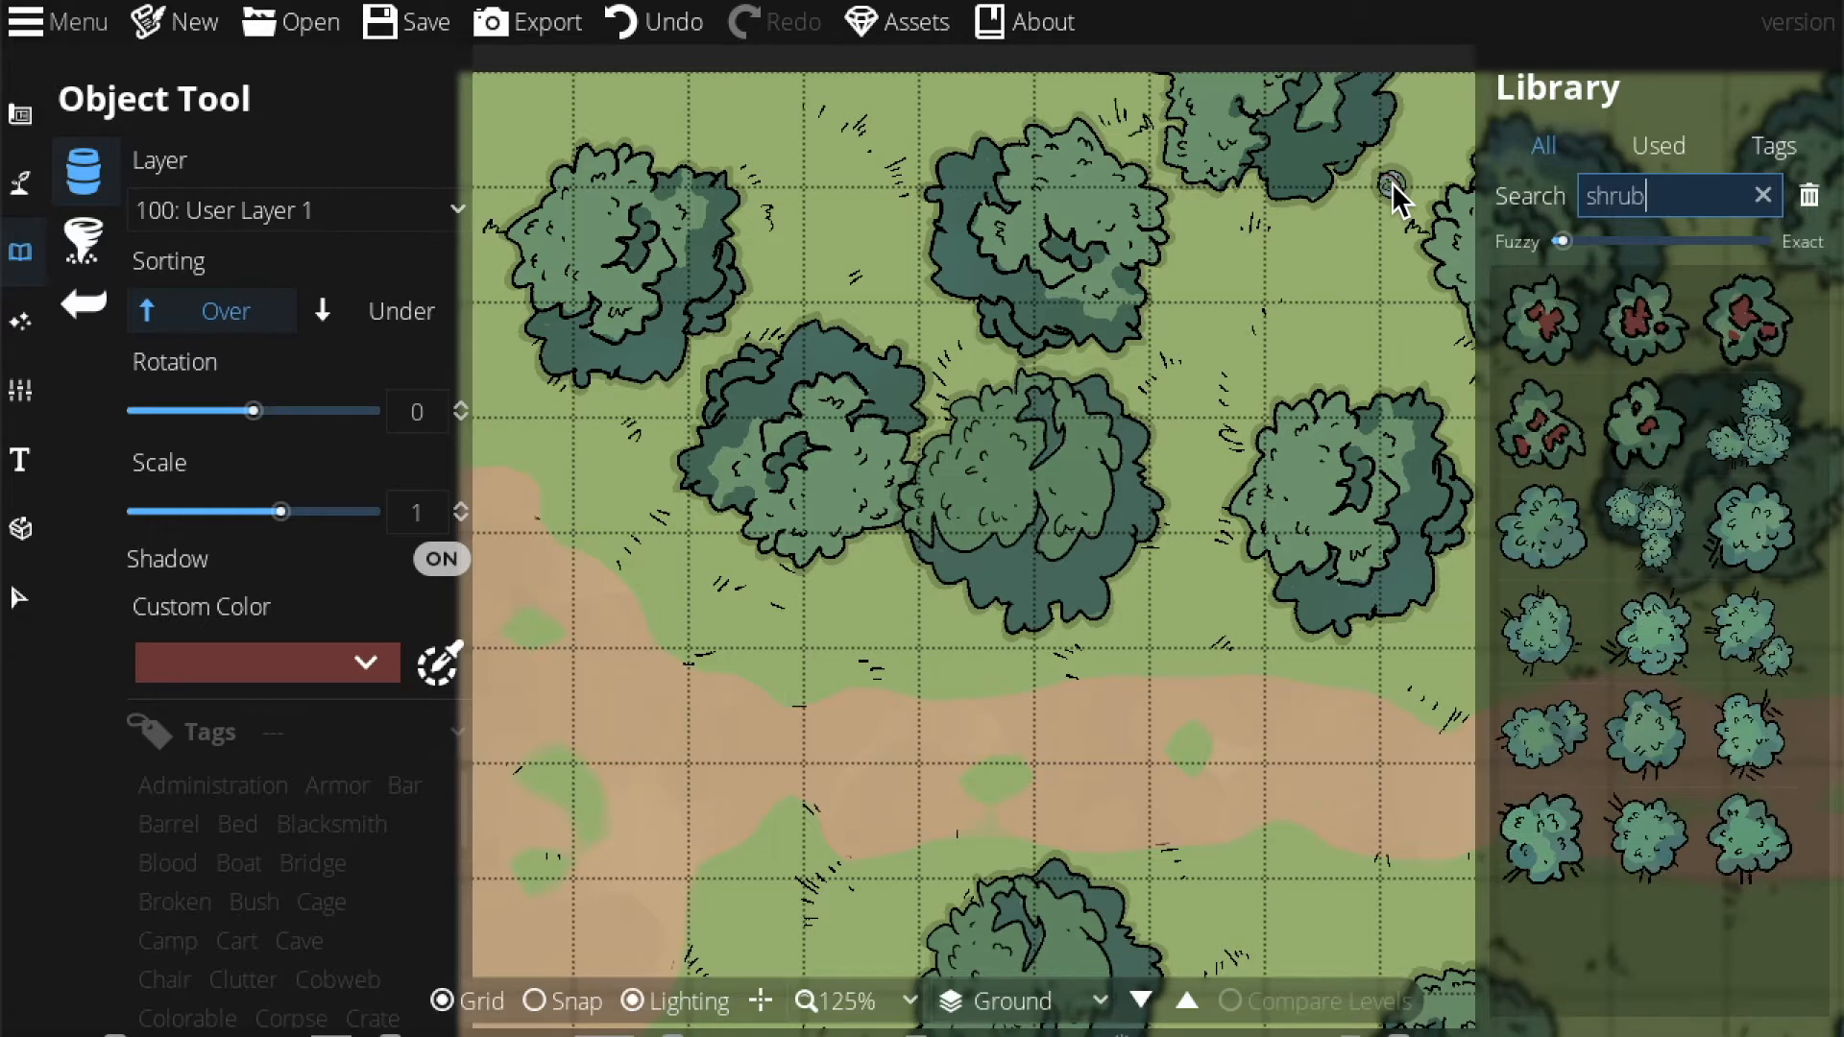
pyautogui.click(1733, 431)
pyautogui.click(423, 310)
# Rotate the bush to 45° and place two beneath the upper-left and left-centre trees.
pyautogui.scroll(1, 664, 413)
pyautogui.scroll(6, 664, 413)
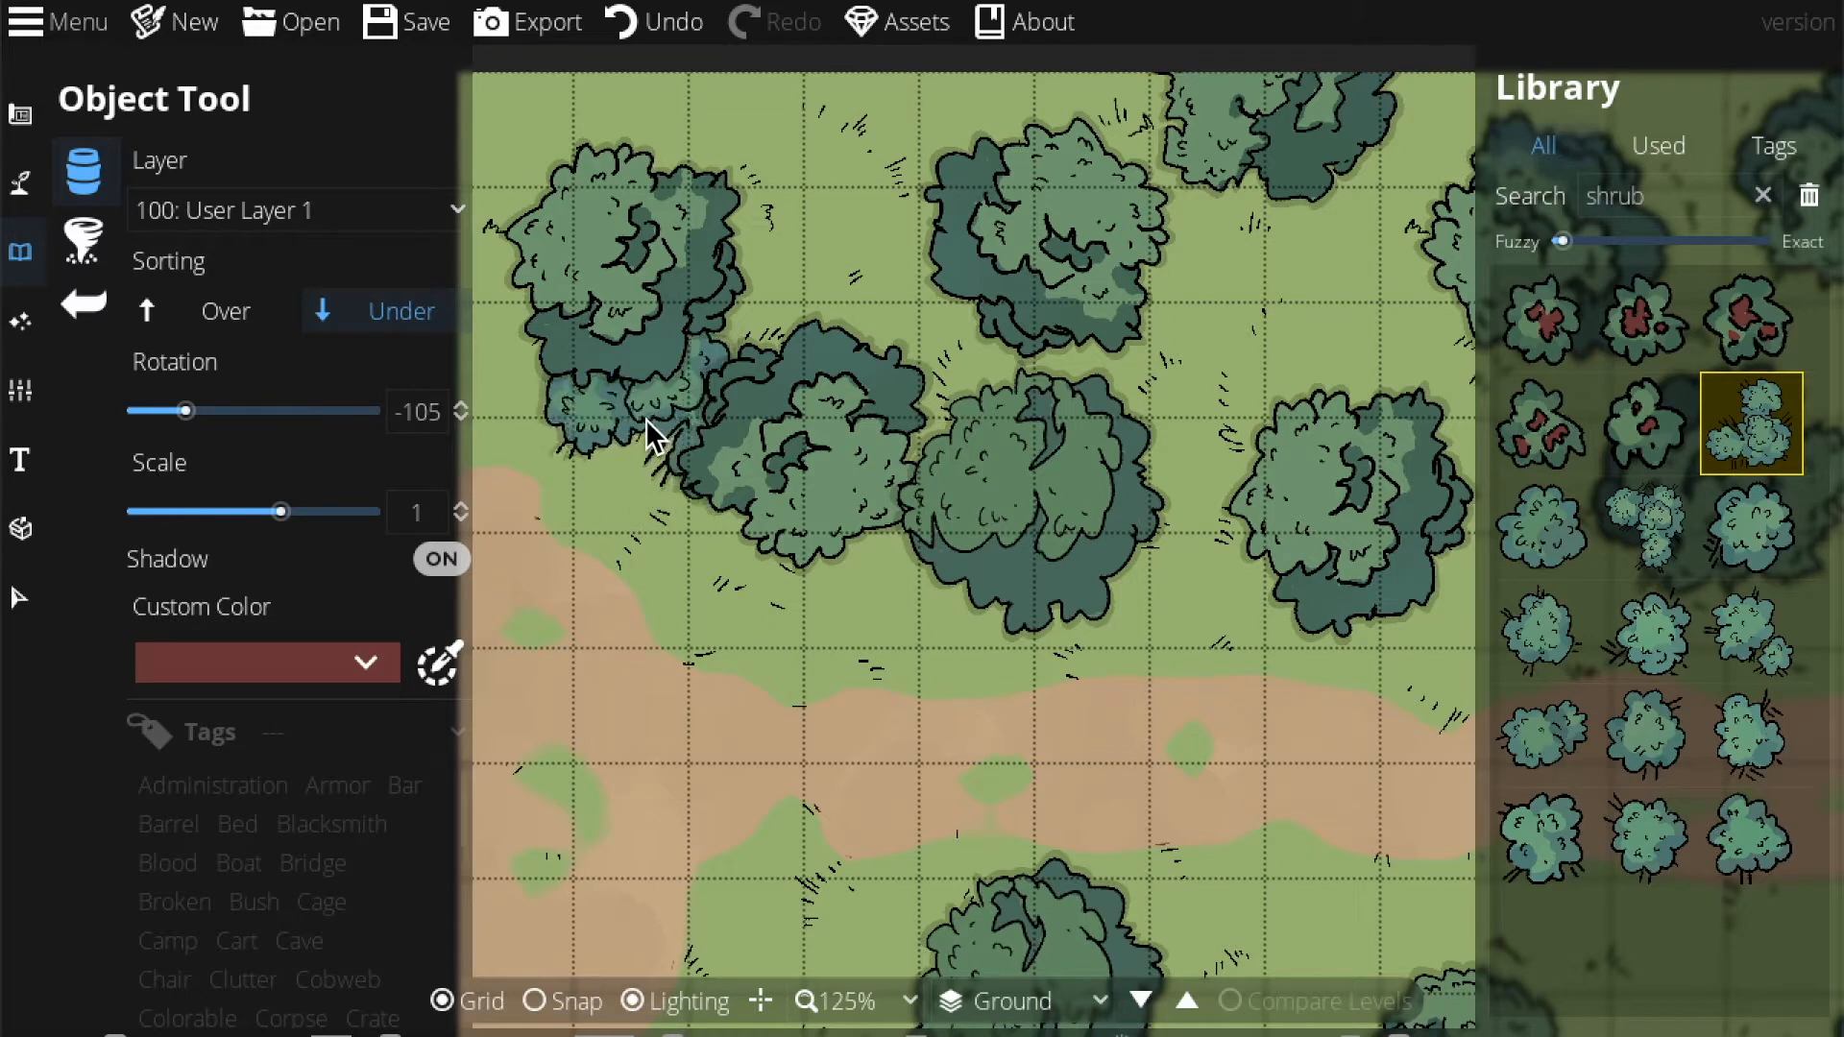
pyautogui.scroll(-7, 660, 436)
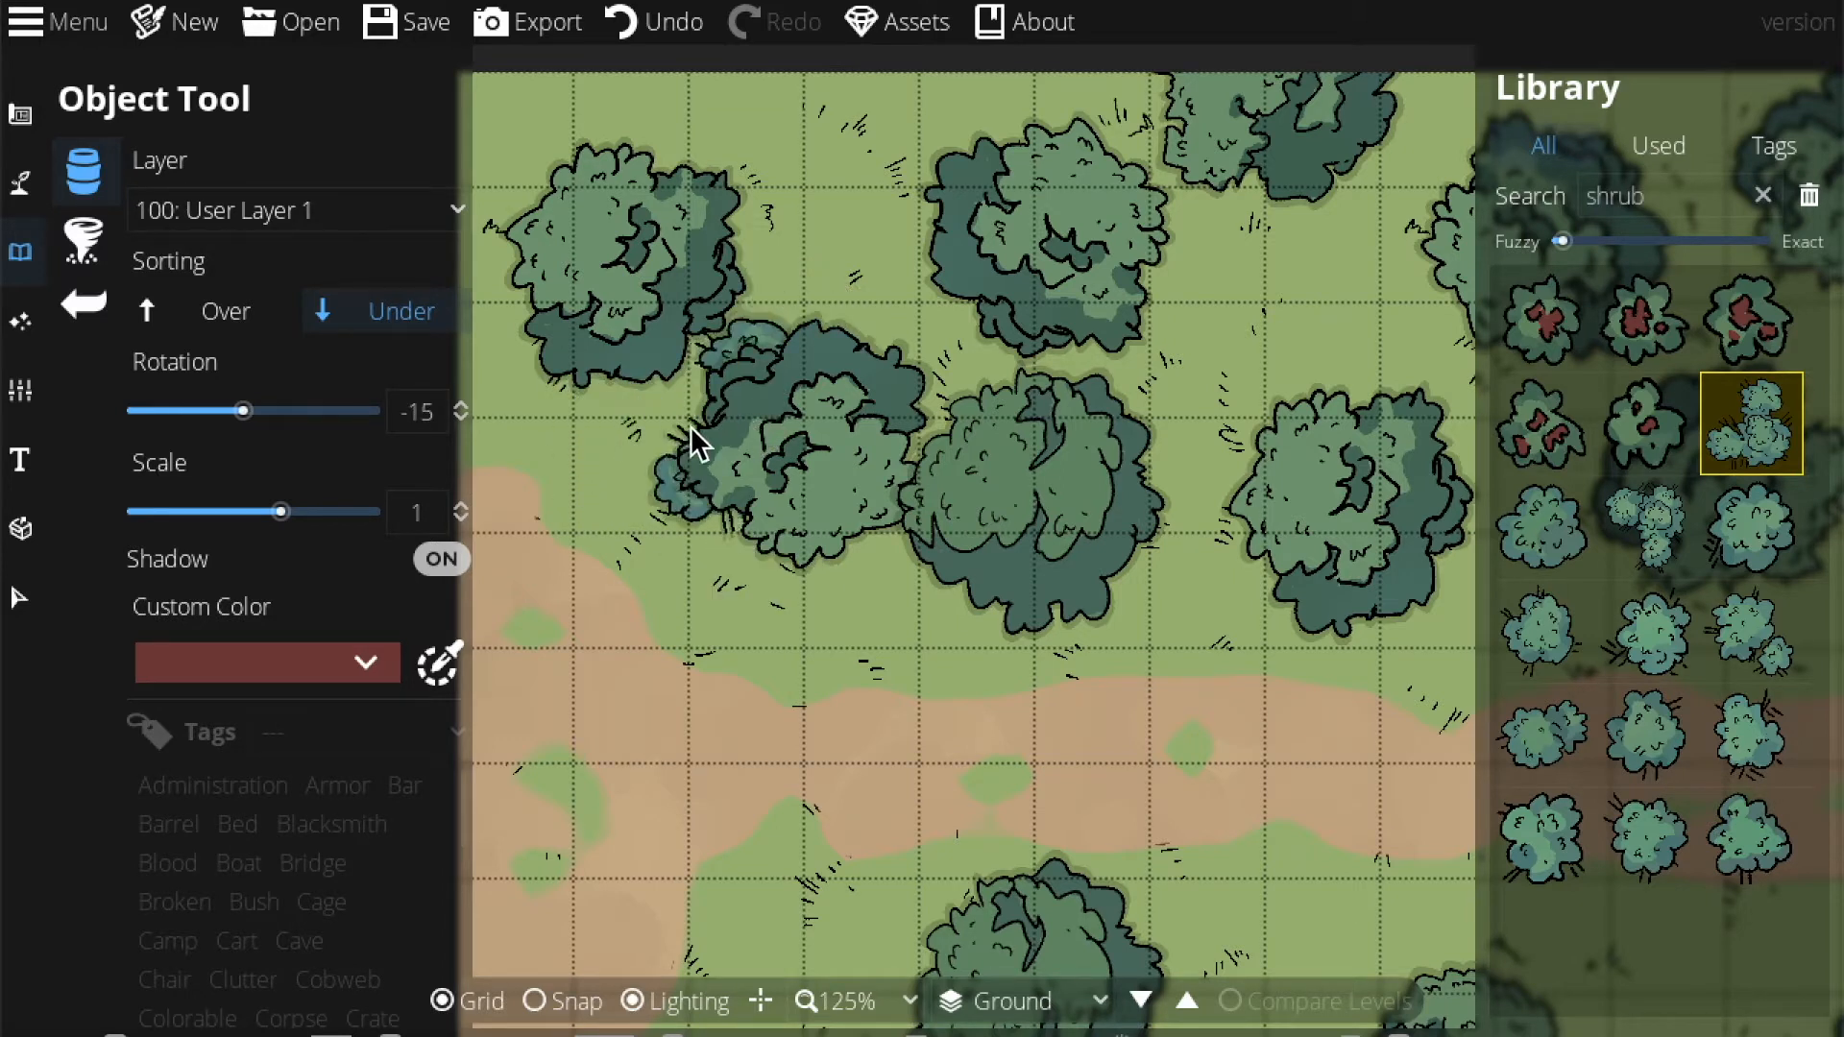
pyautogui.scroll(-3, 660, 403)
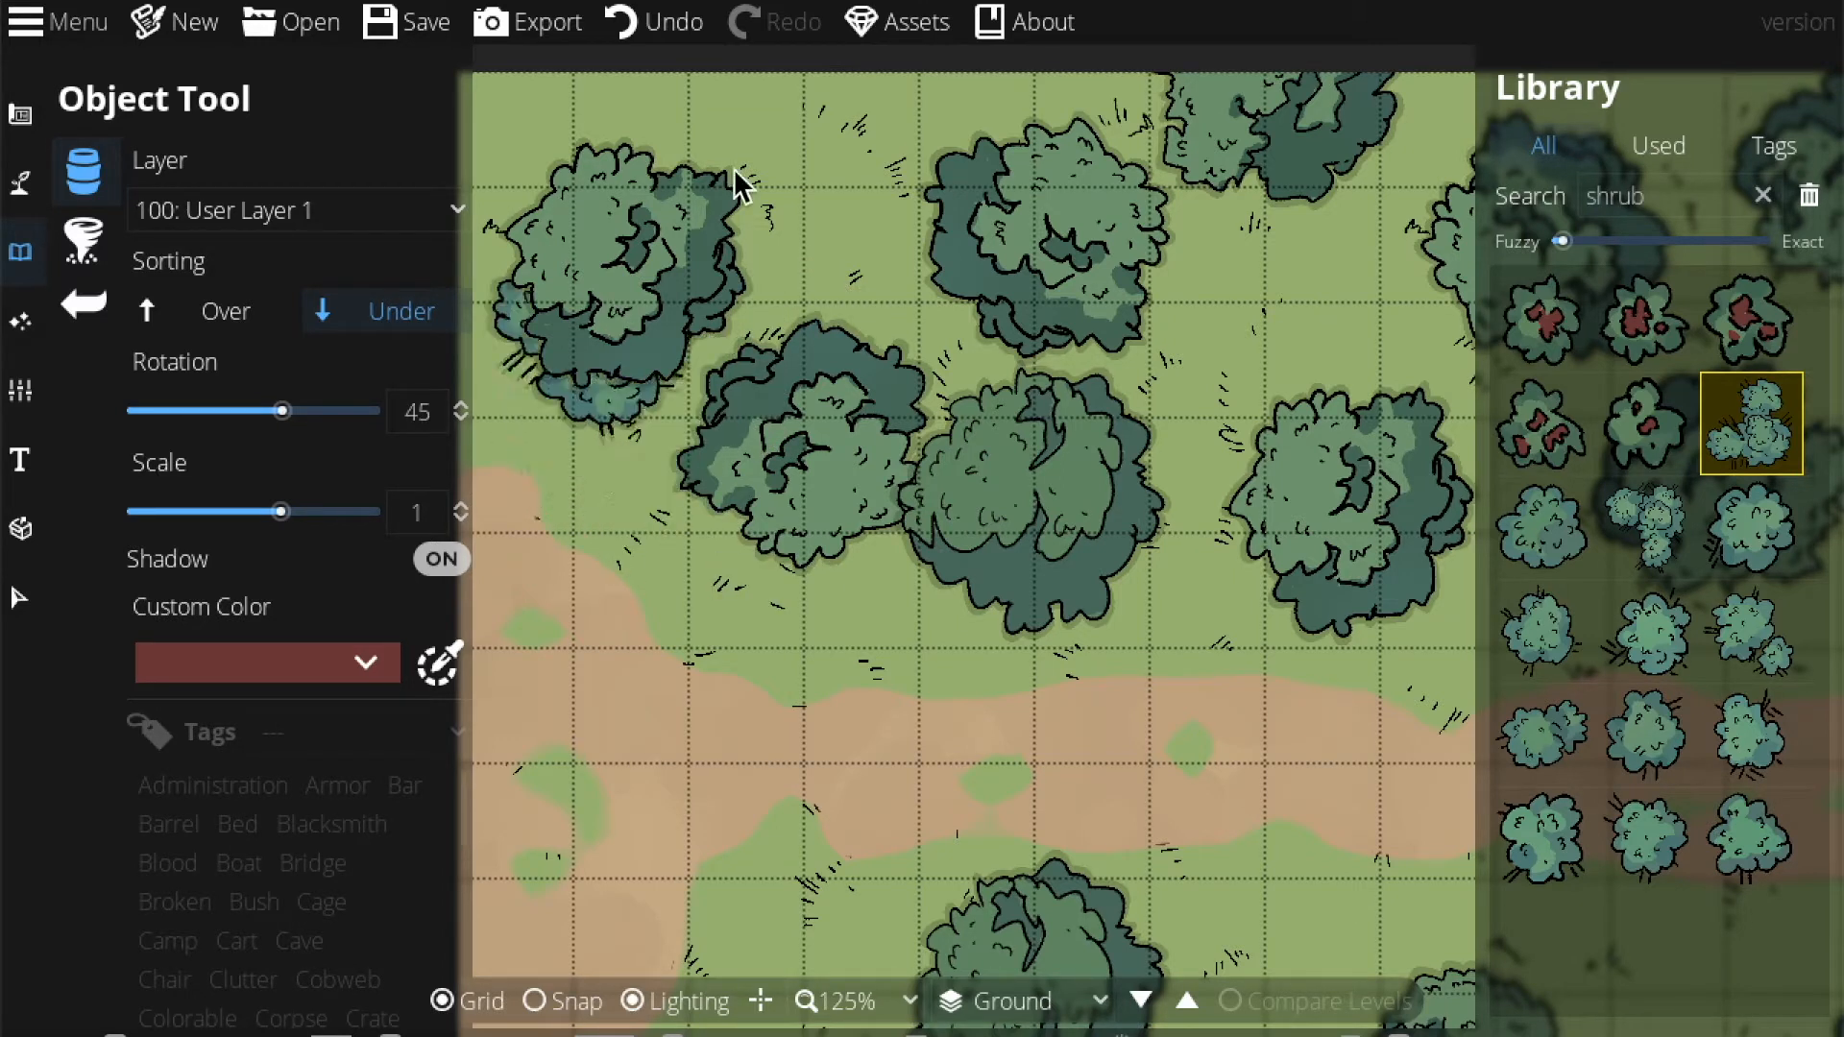
pyautogui.click(808, 117)
pyautogui.click(693, 428)
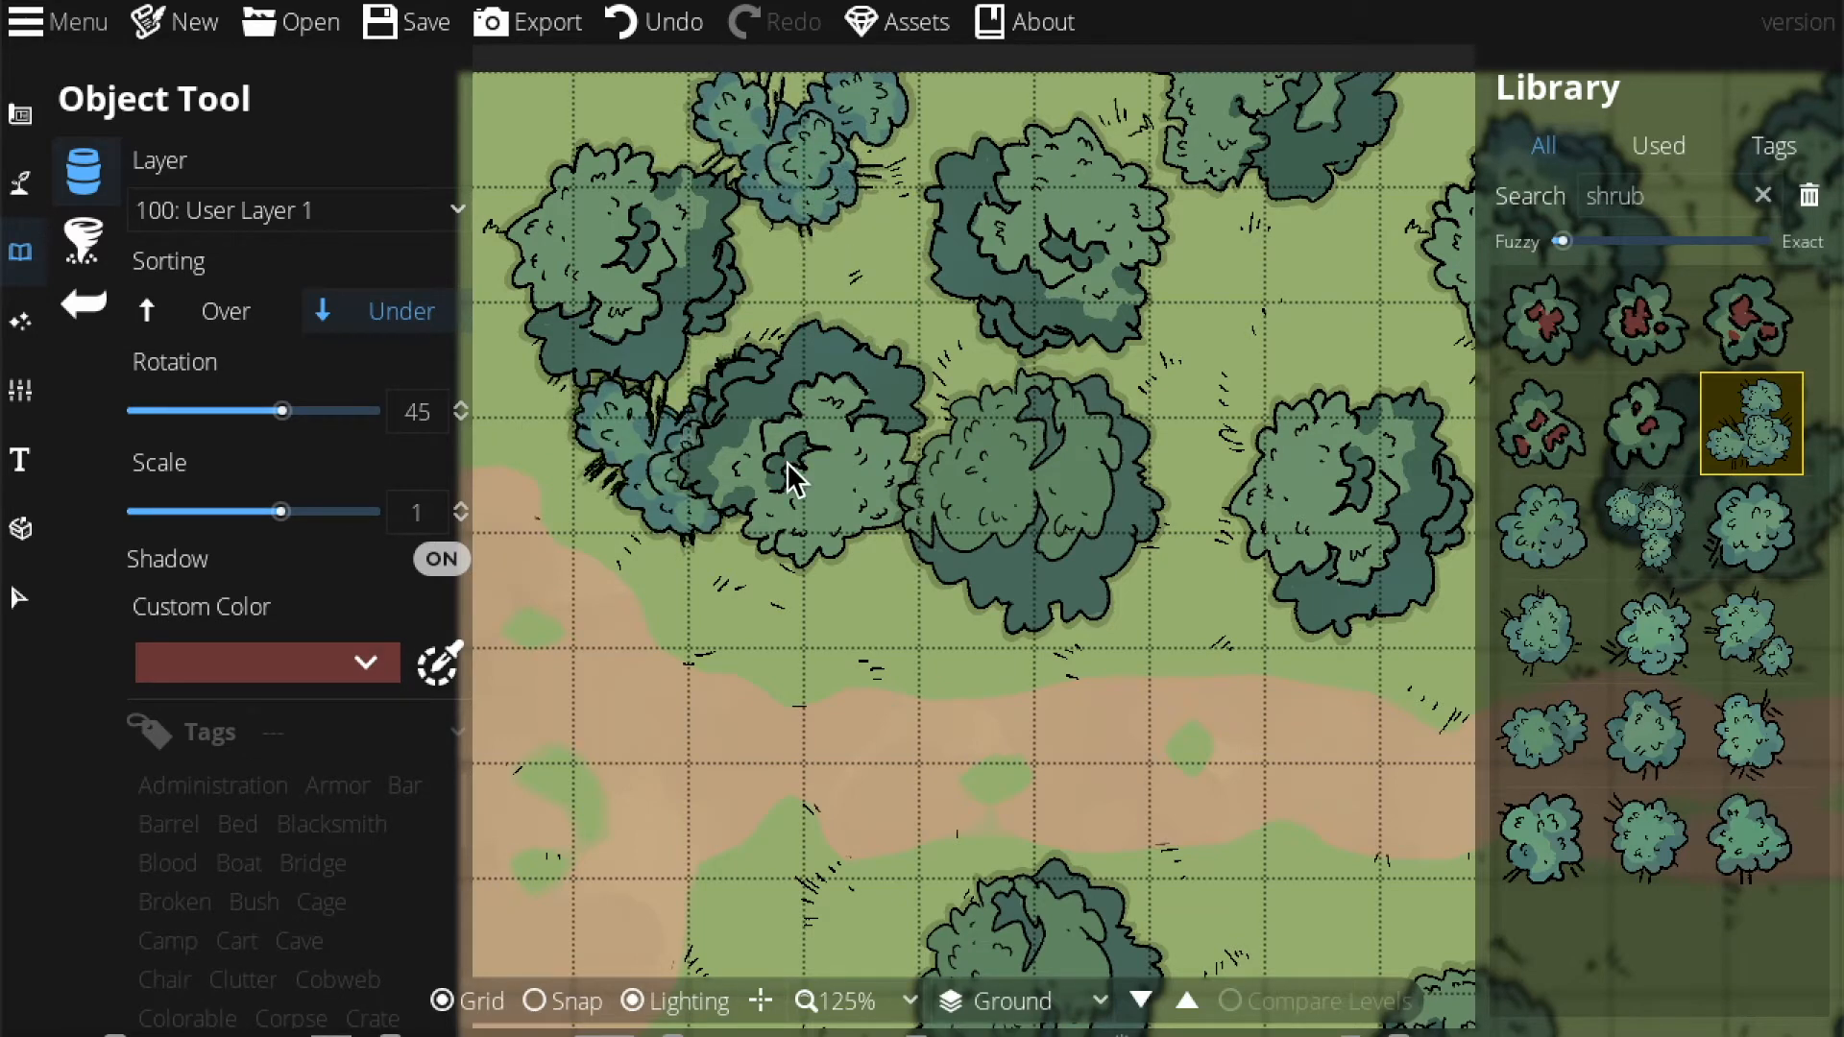
# In the Scatter Tool, select the full range of green bush assets with Sorting set to Under.
pyautogui.click(84, 242)
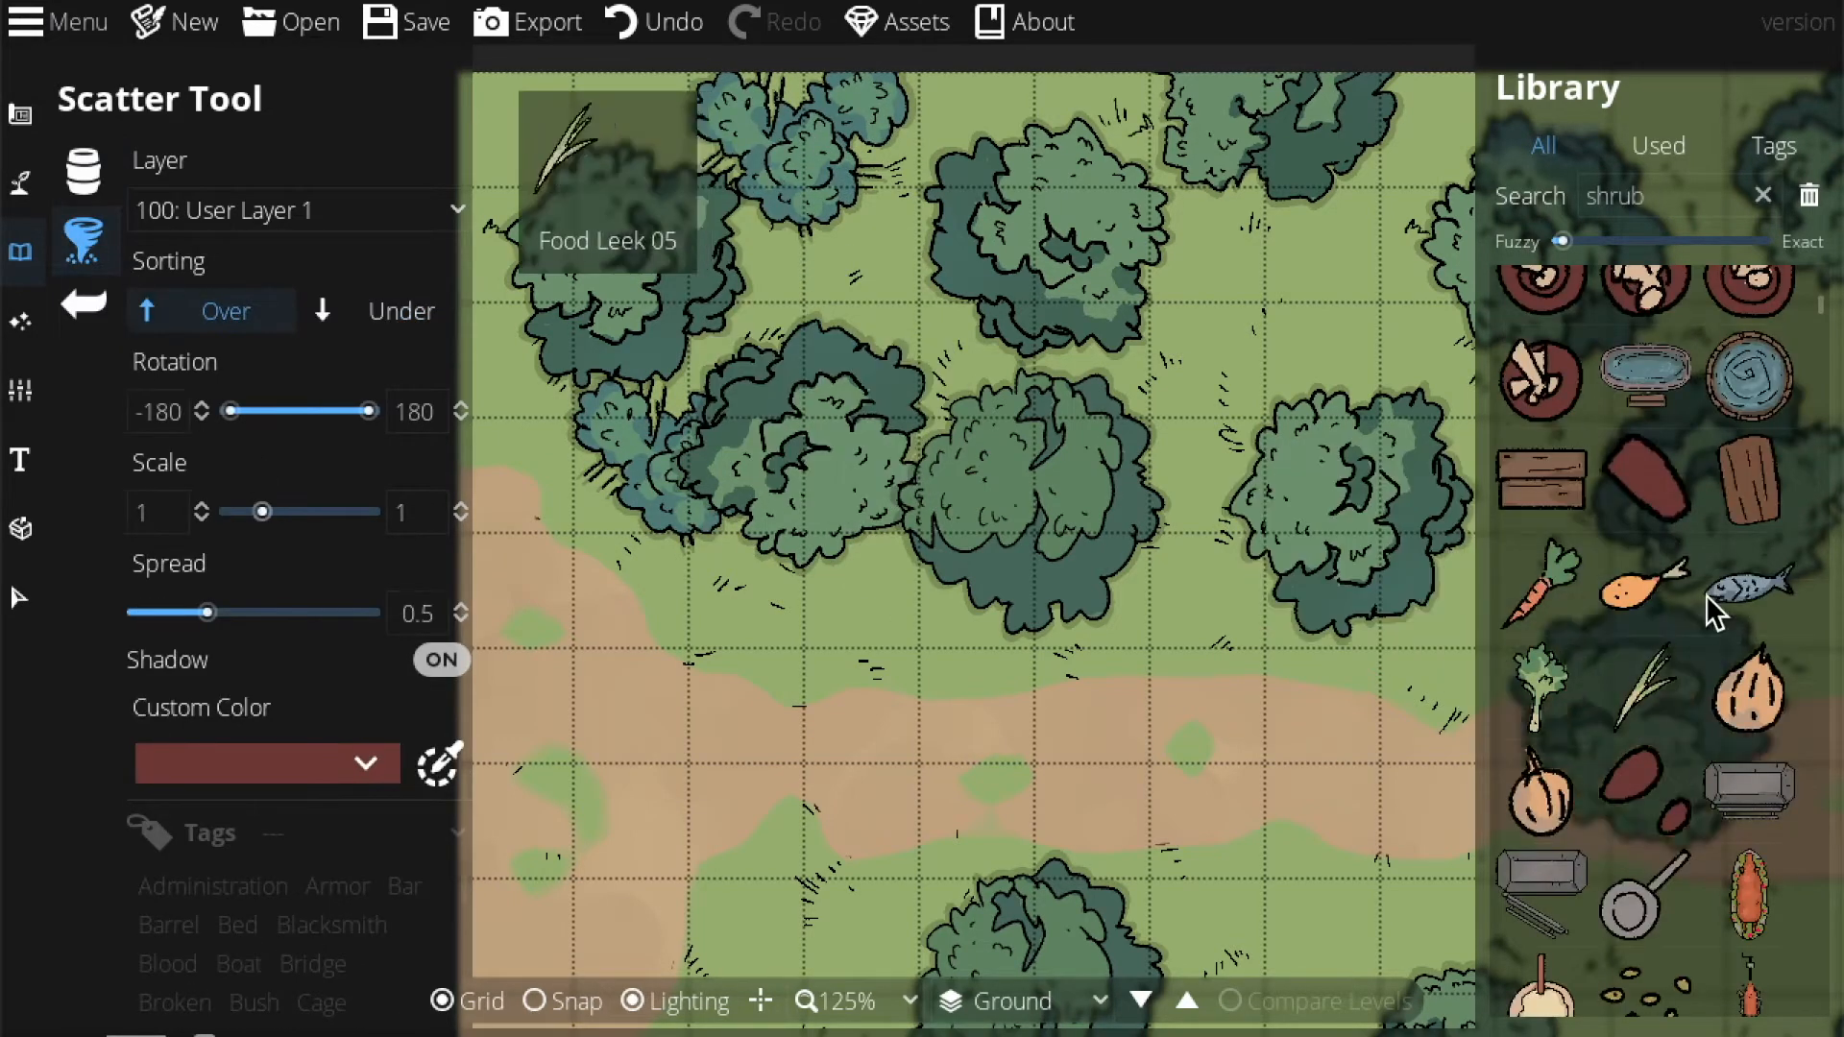
pyautogui.click(1660, 195)
pyautogui.press('Return')
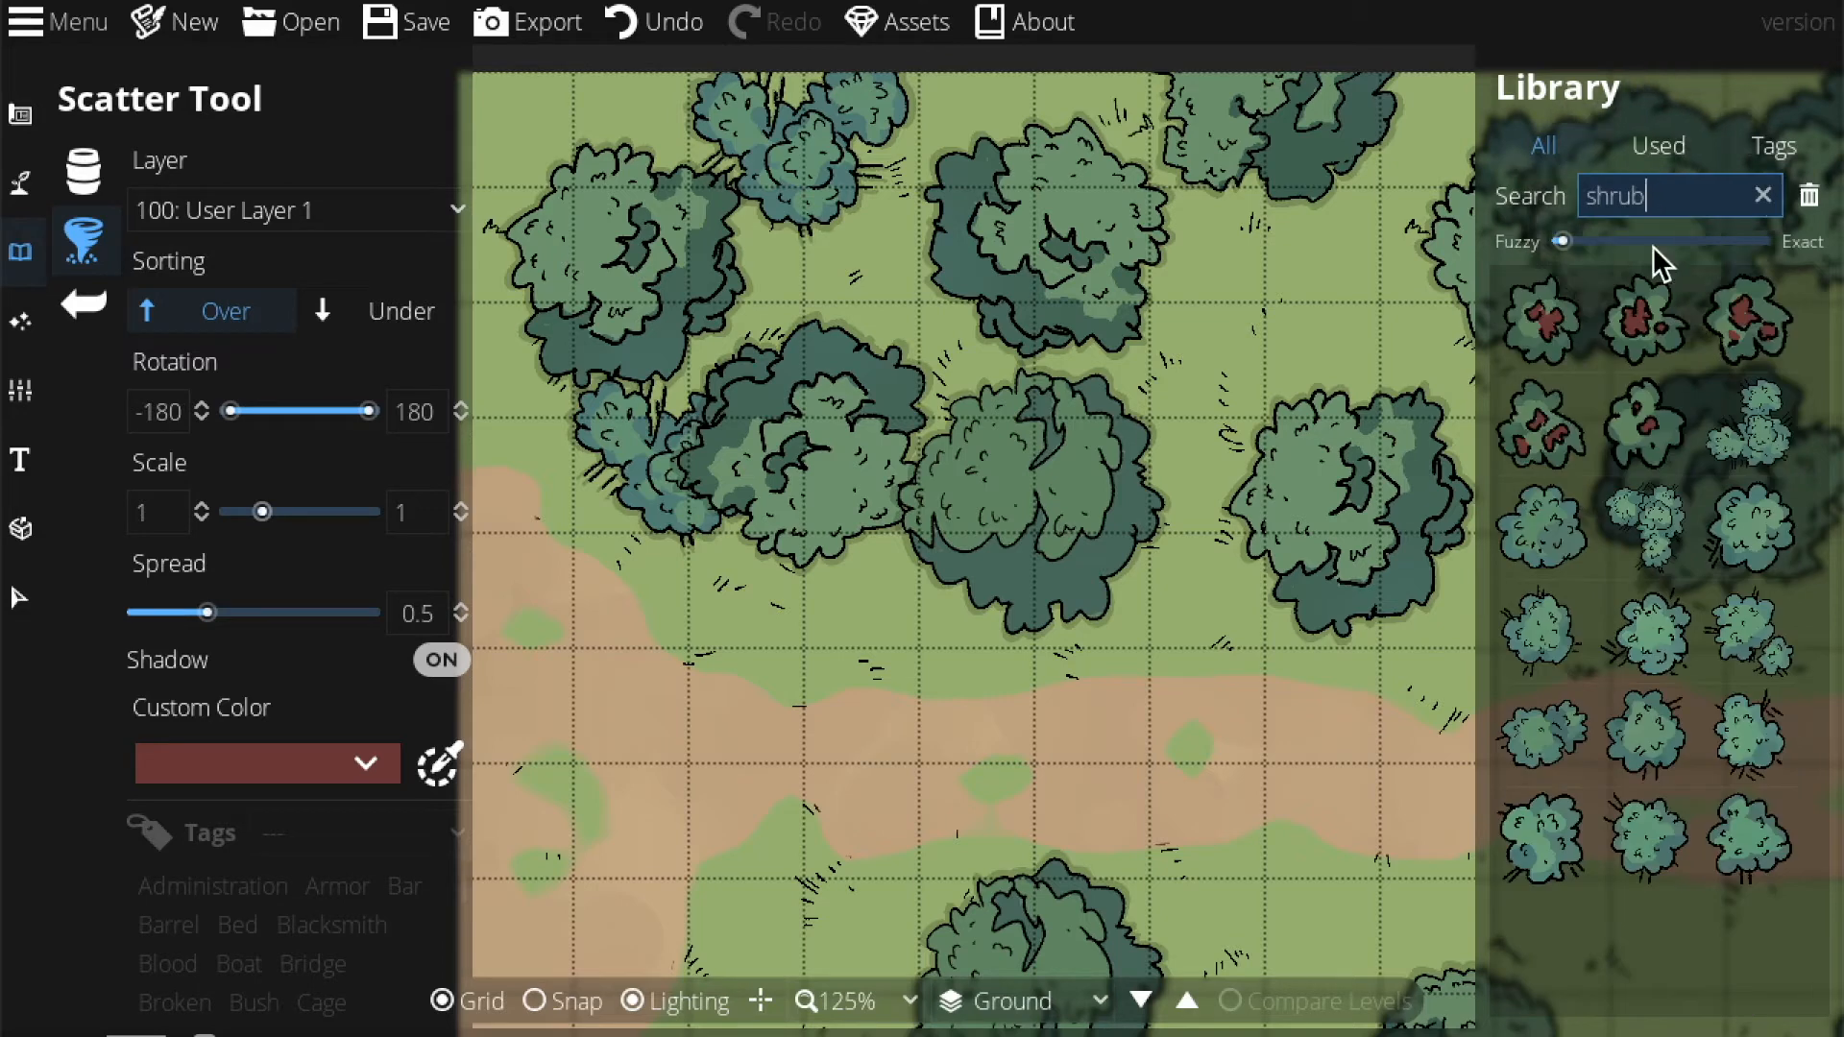
pyautogui.click(1760, 857)
pyautogui.keyDown('shift'); pyautogui.click(1731, 457); pyautogui.keyUp('shift')
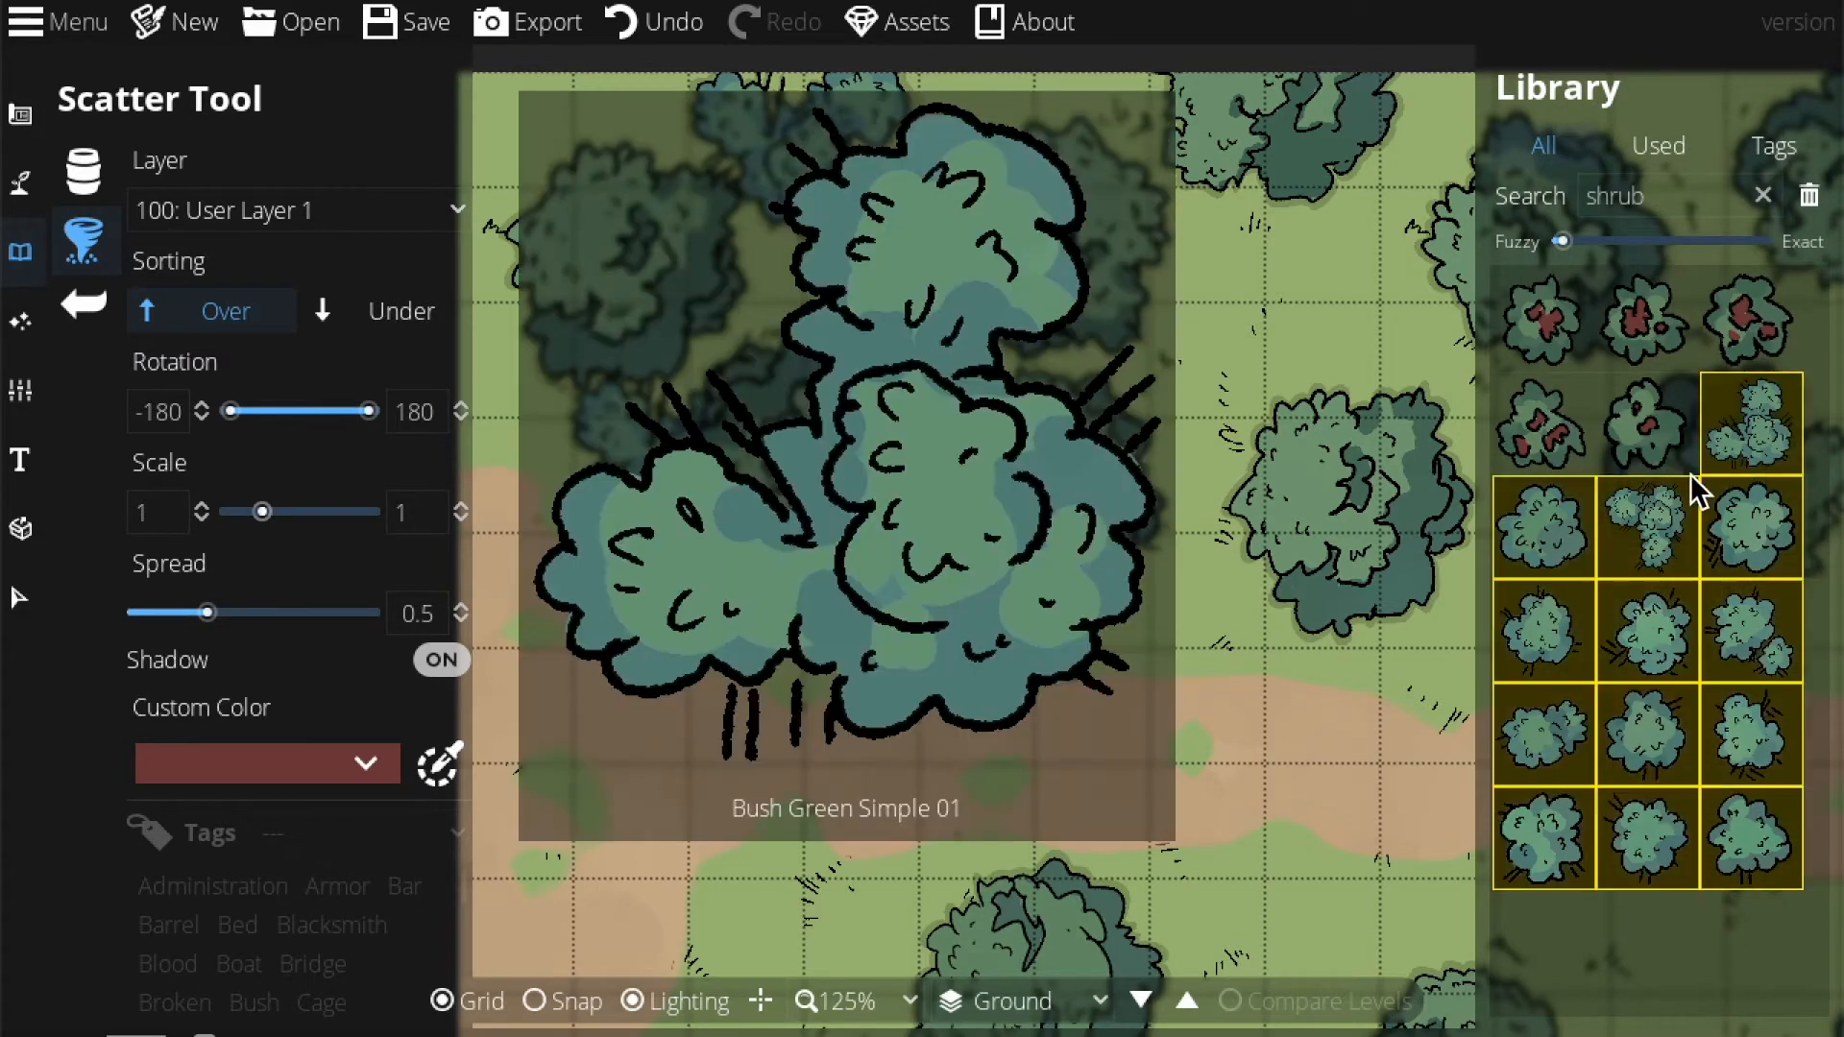
pyautogui.click(372, 315)
# Scatter green bushes around the central, upper-left and lower trees, reviewing at 75% zoom.
pyautogui.click(1001, 325)
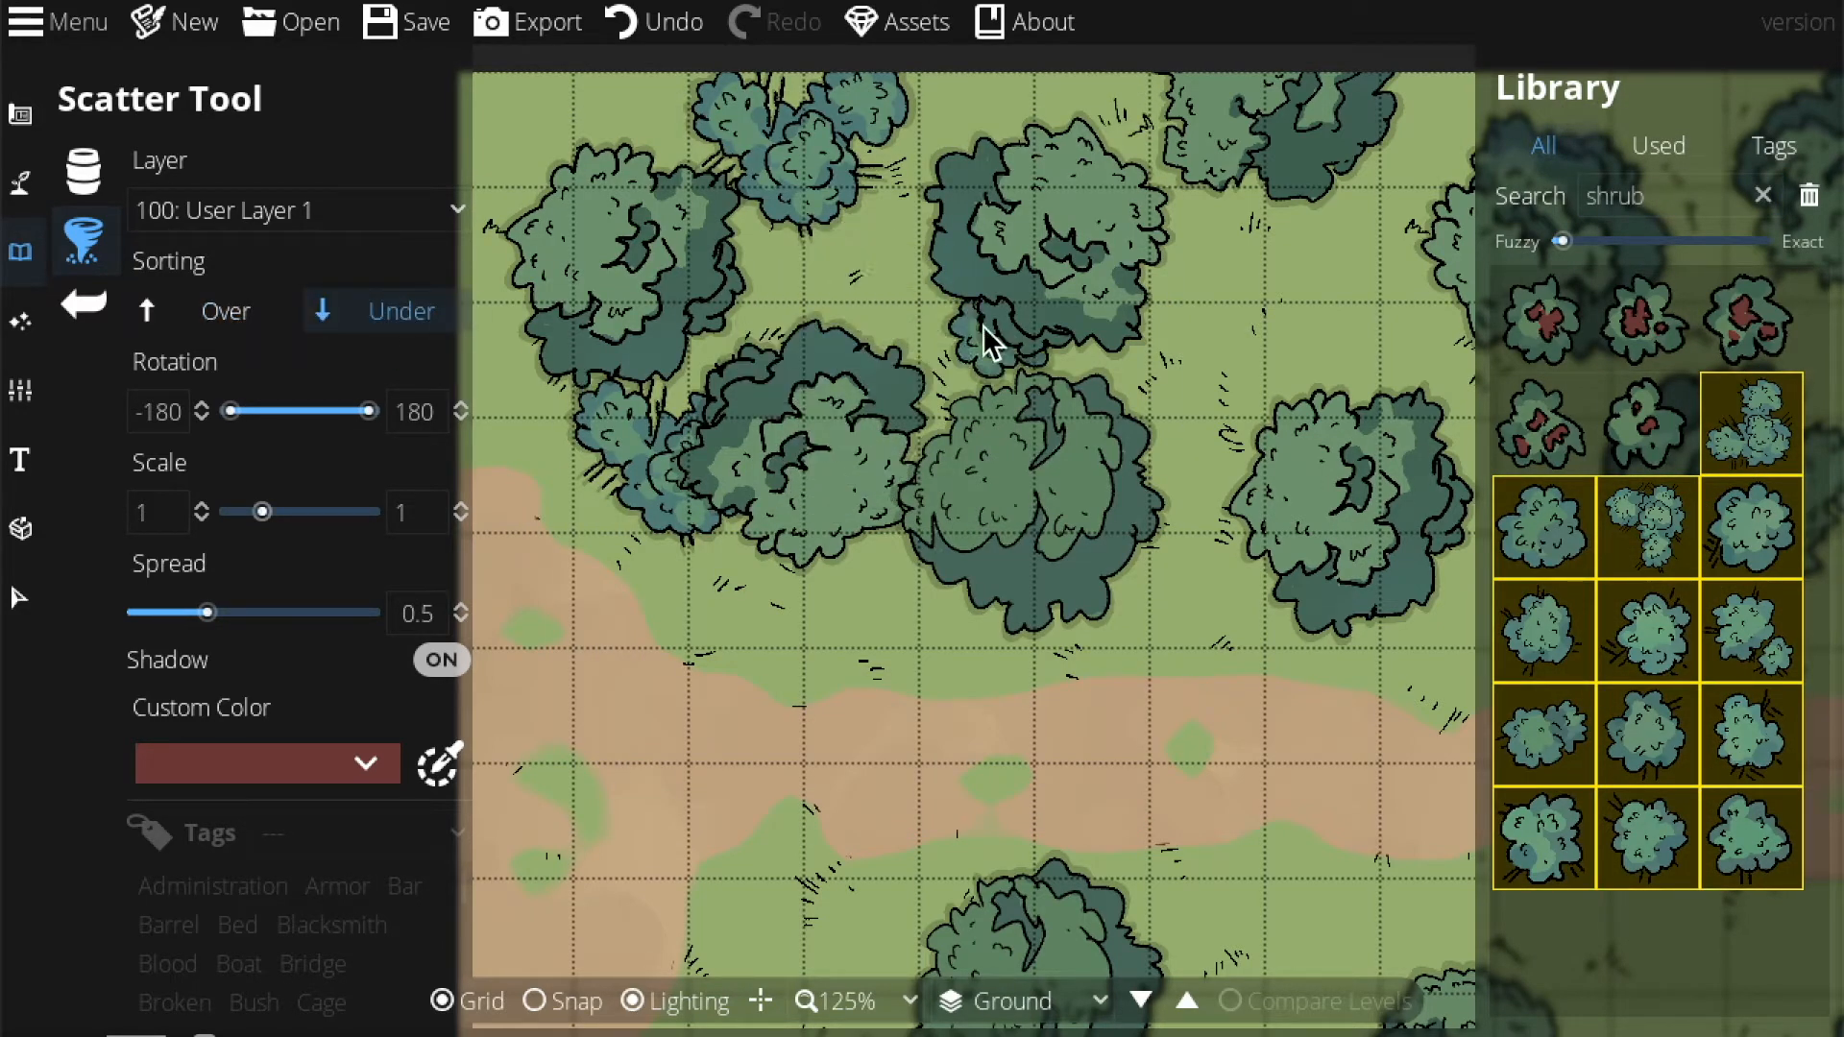
pyautogui.click(931, 584)
pyautogui.click(1134, 546)
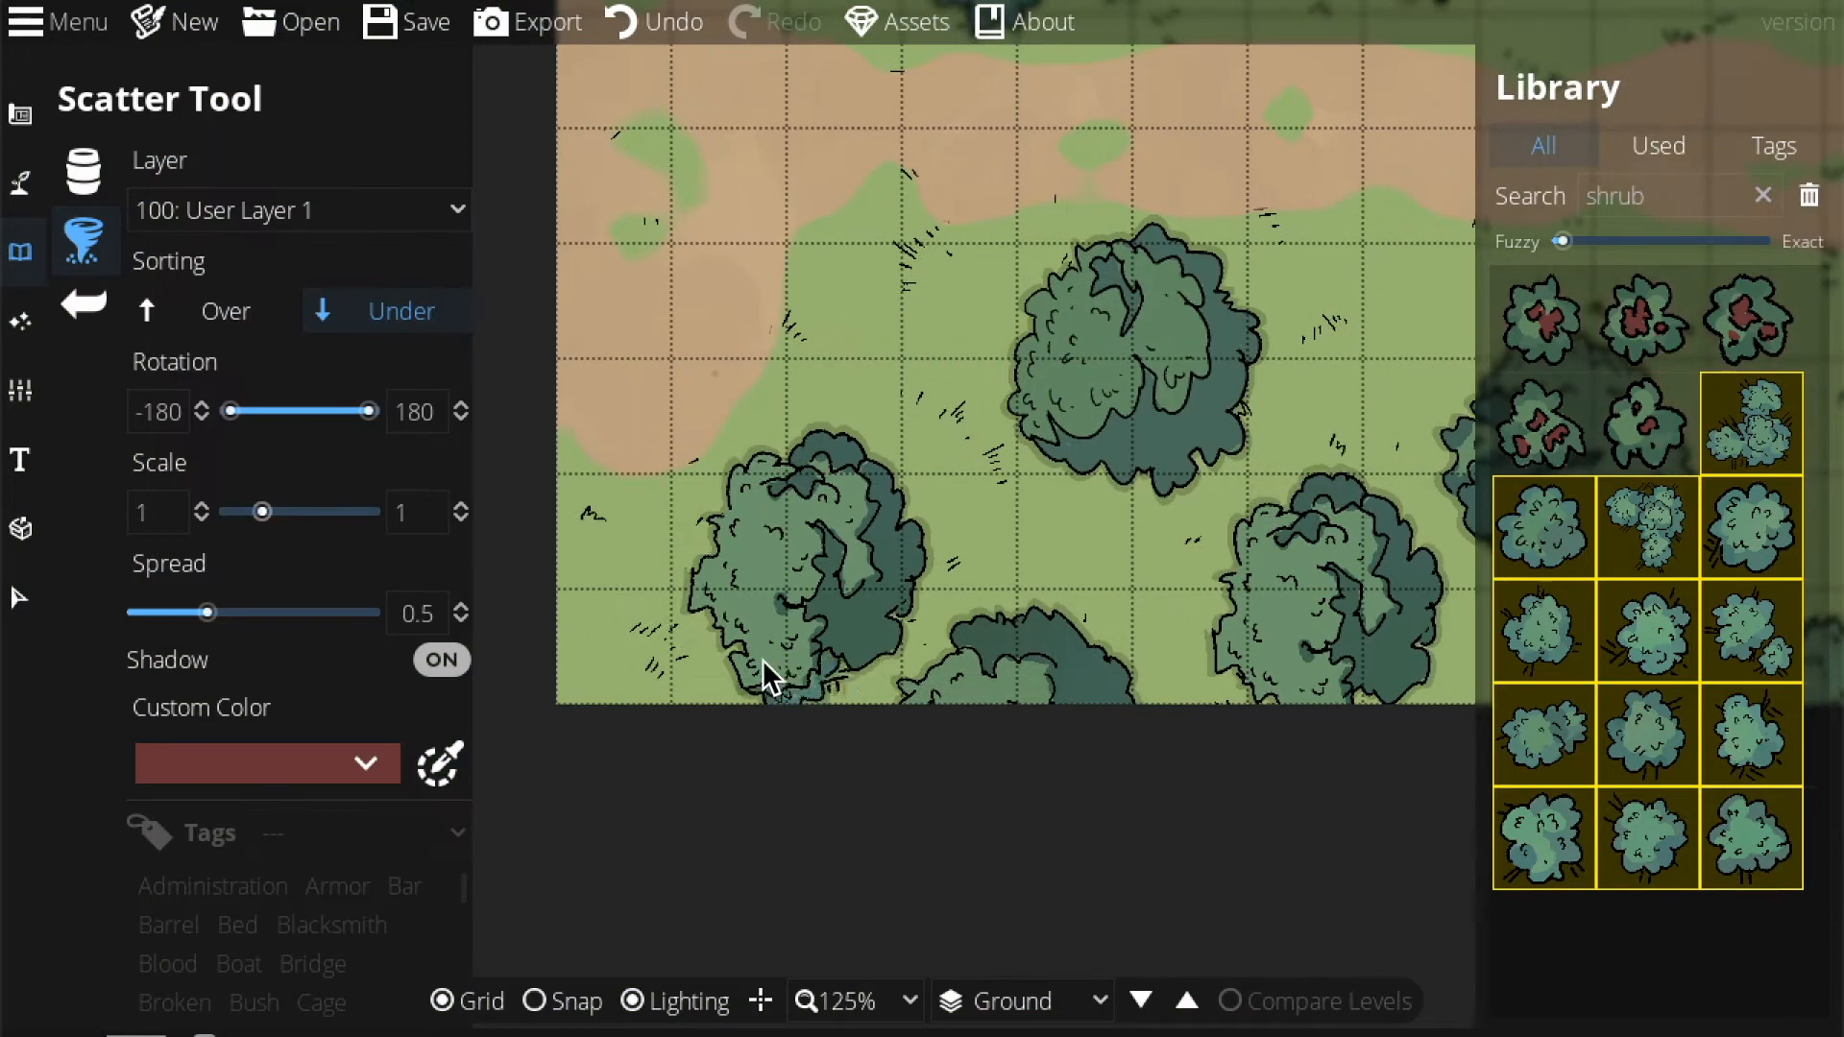
pyautogui.click(857, 425)
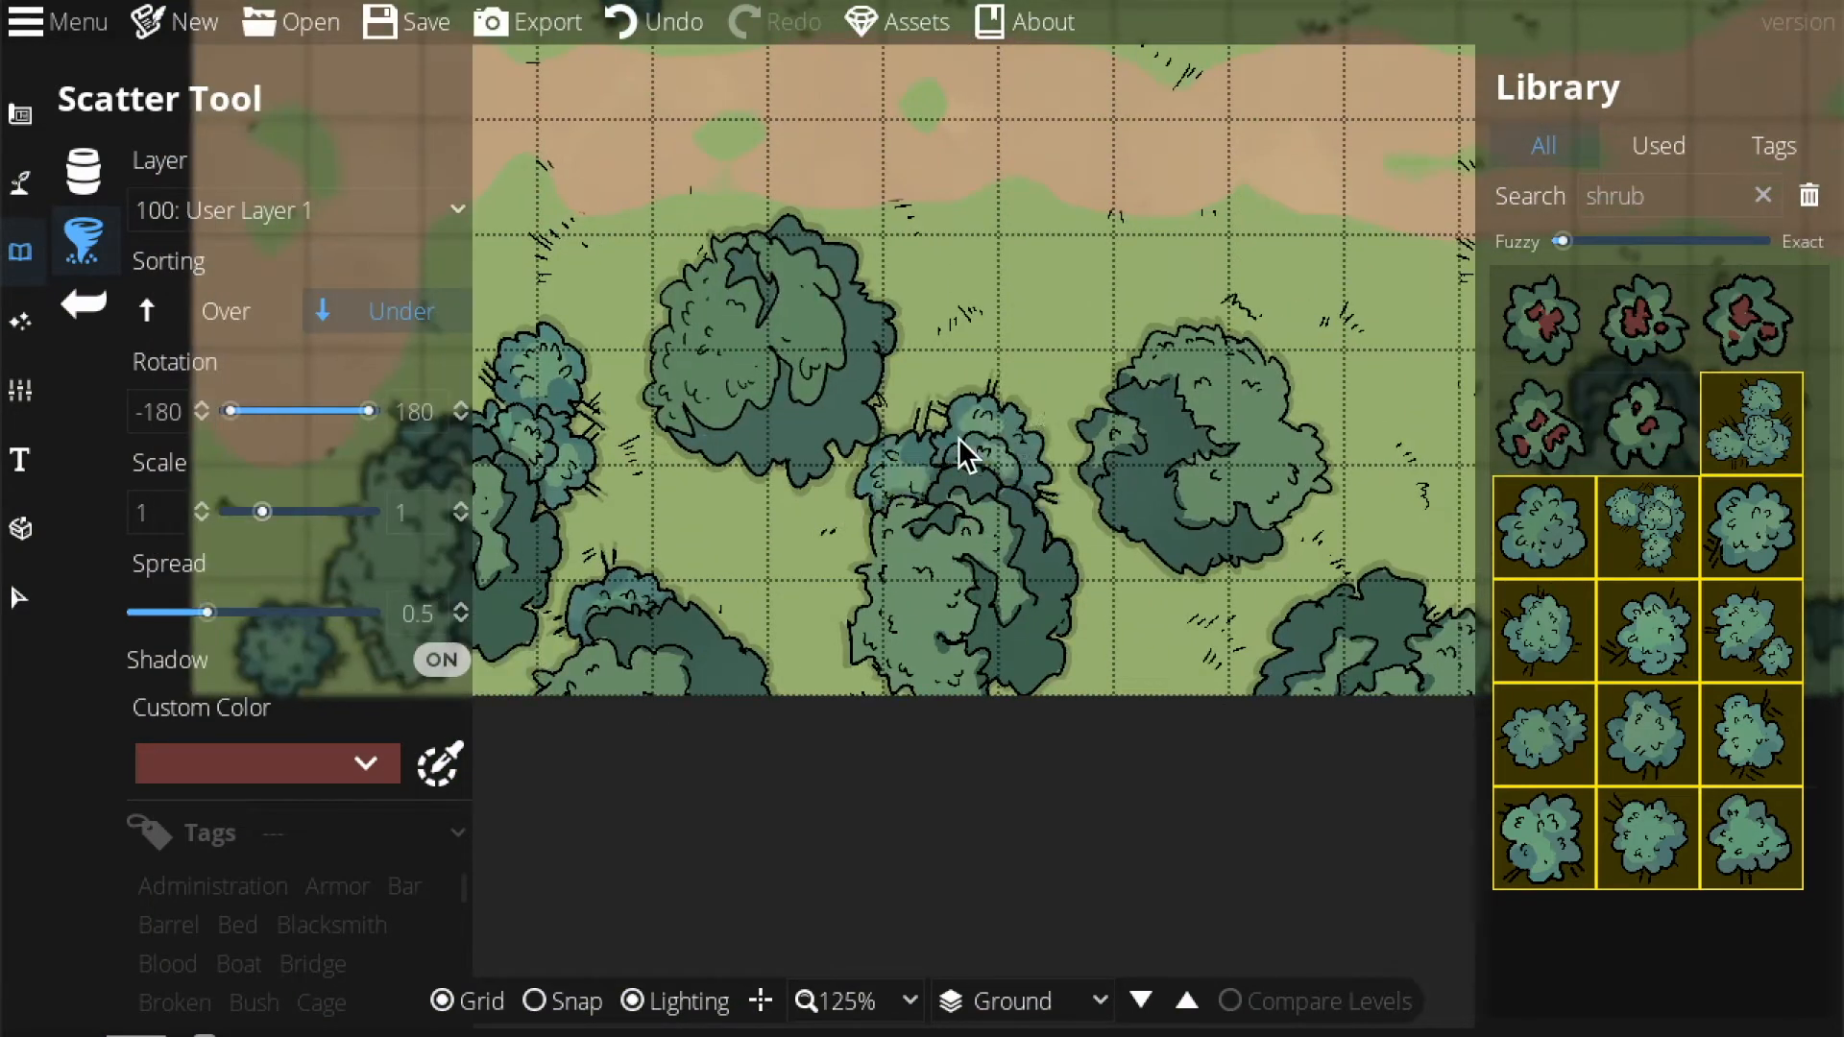
pyautogui.click(906, 329)
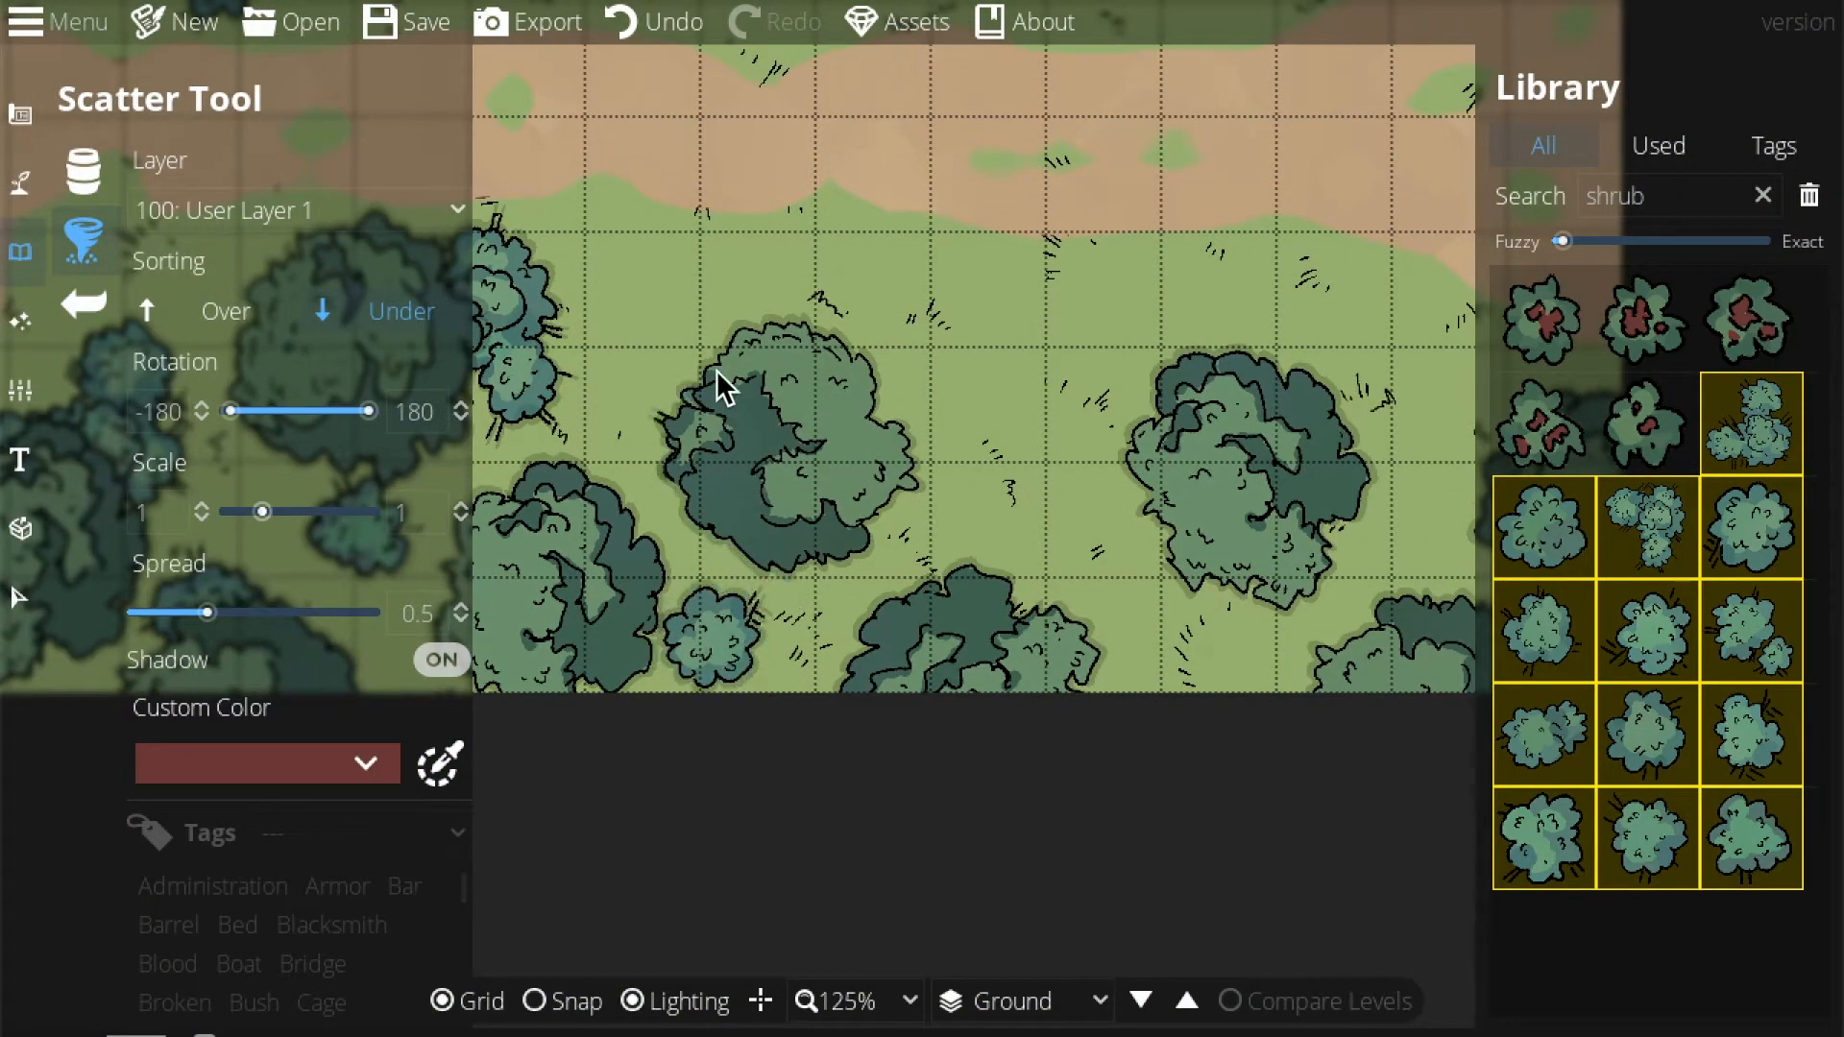
pyautogui.click(970, 395)
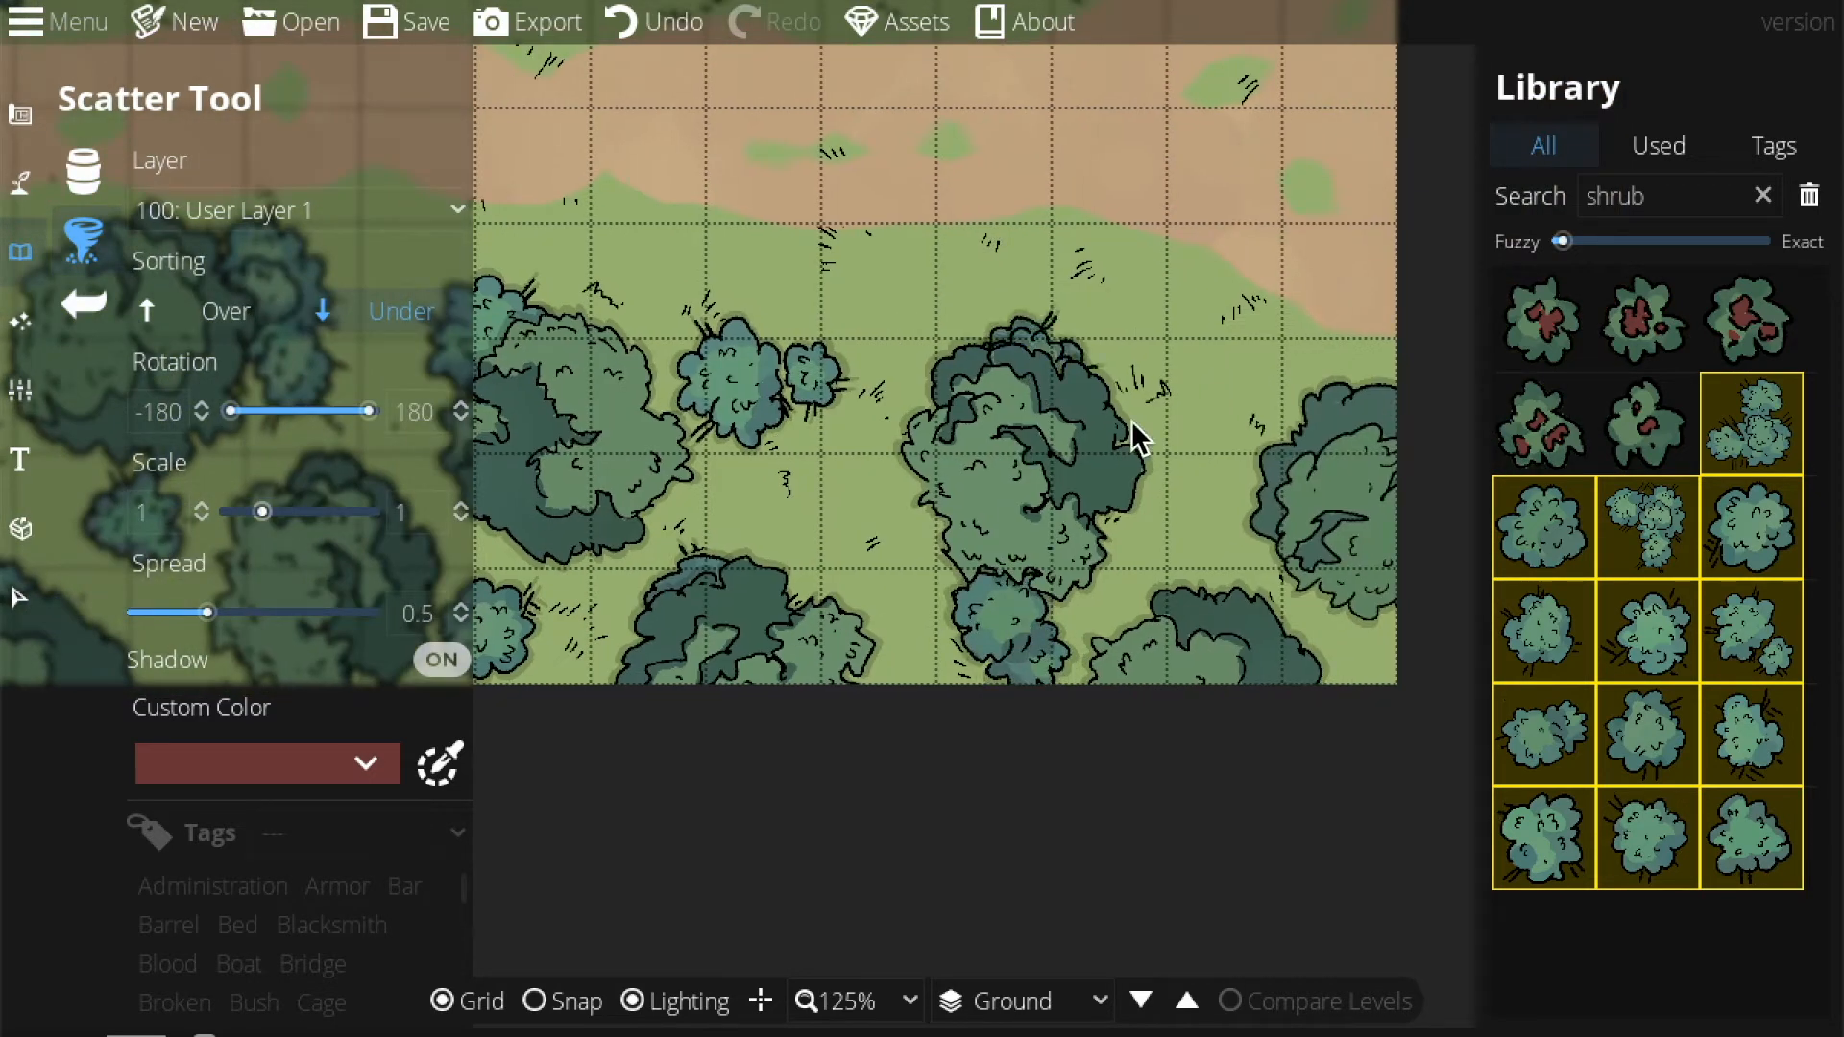
pyautogui.click(1225, 499)
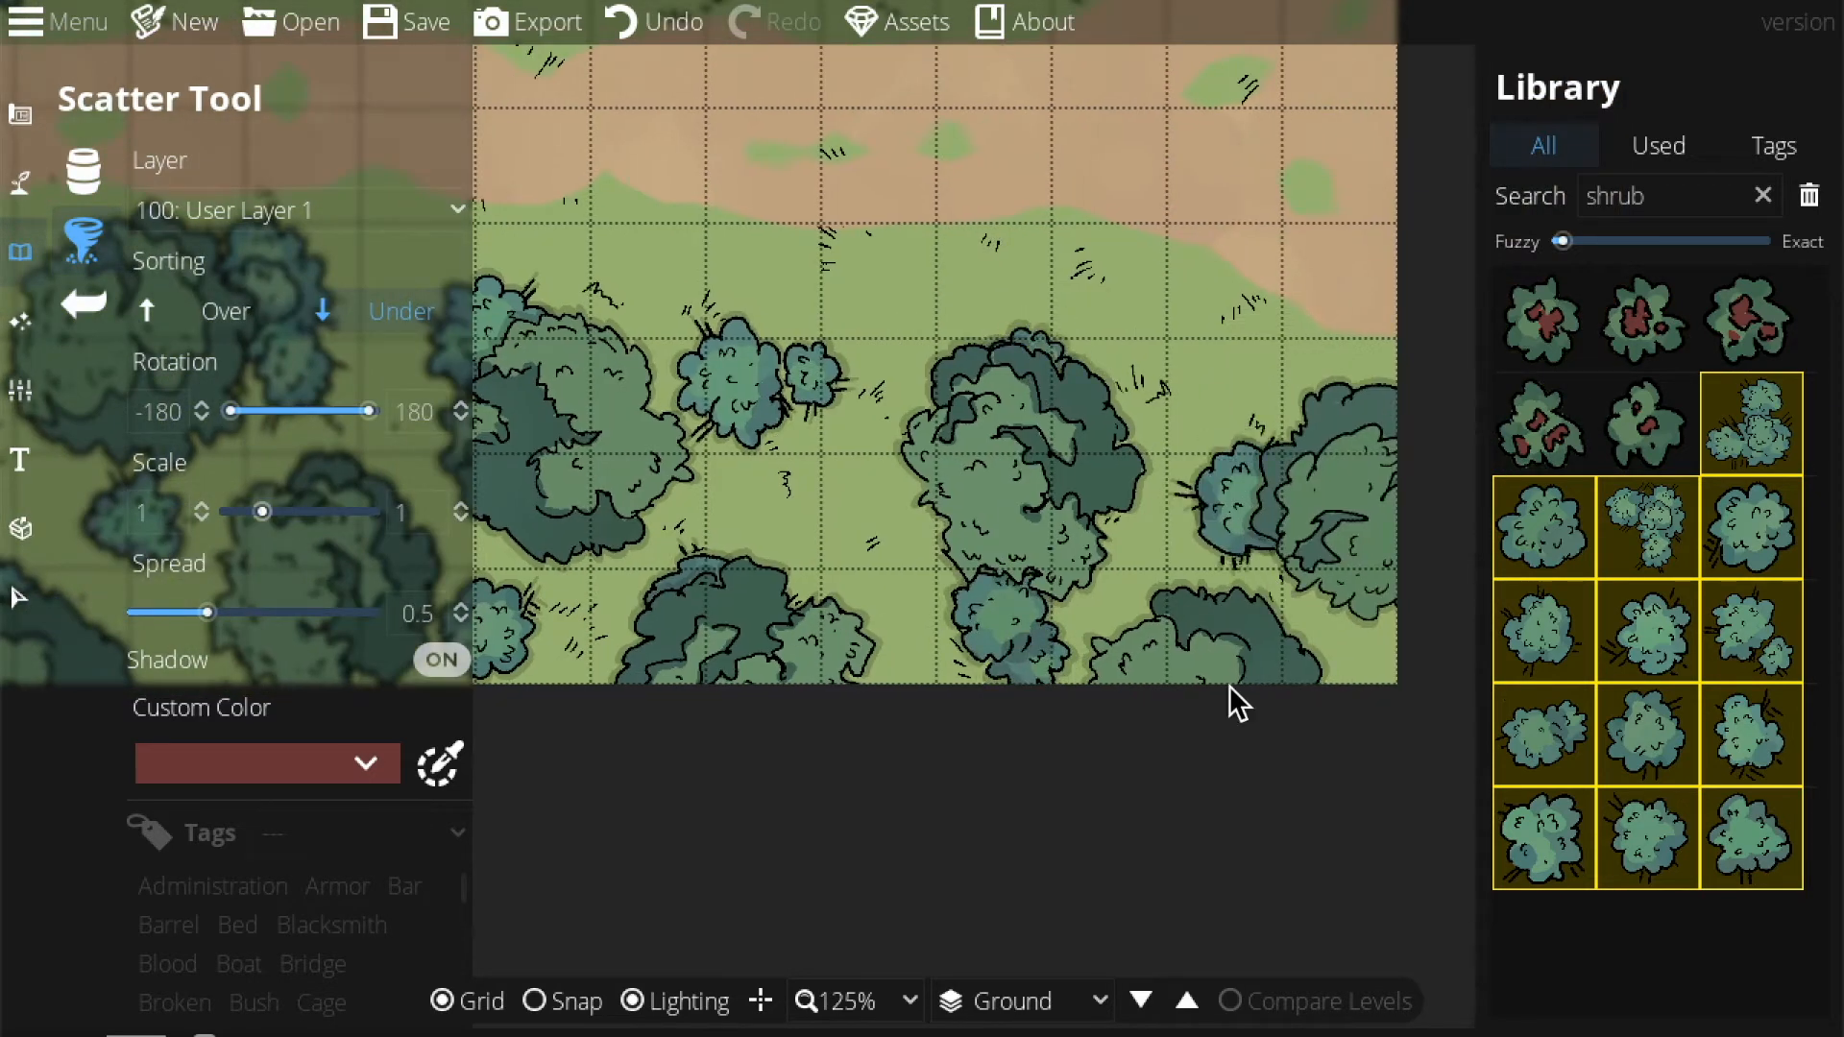
pyautogui.click(839, 975)
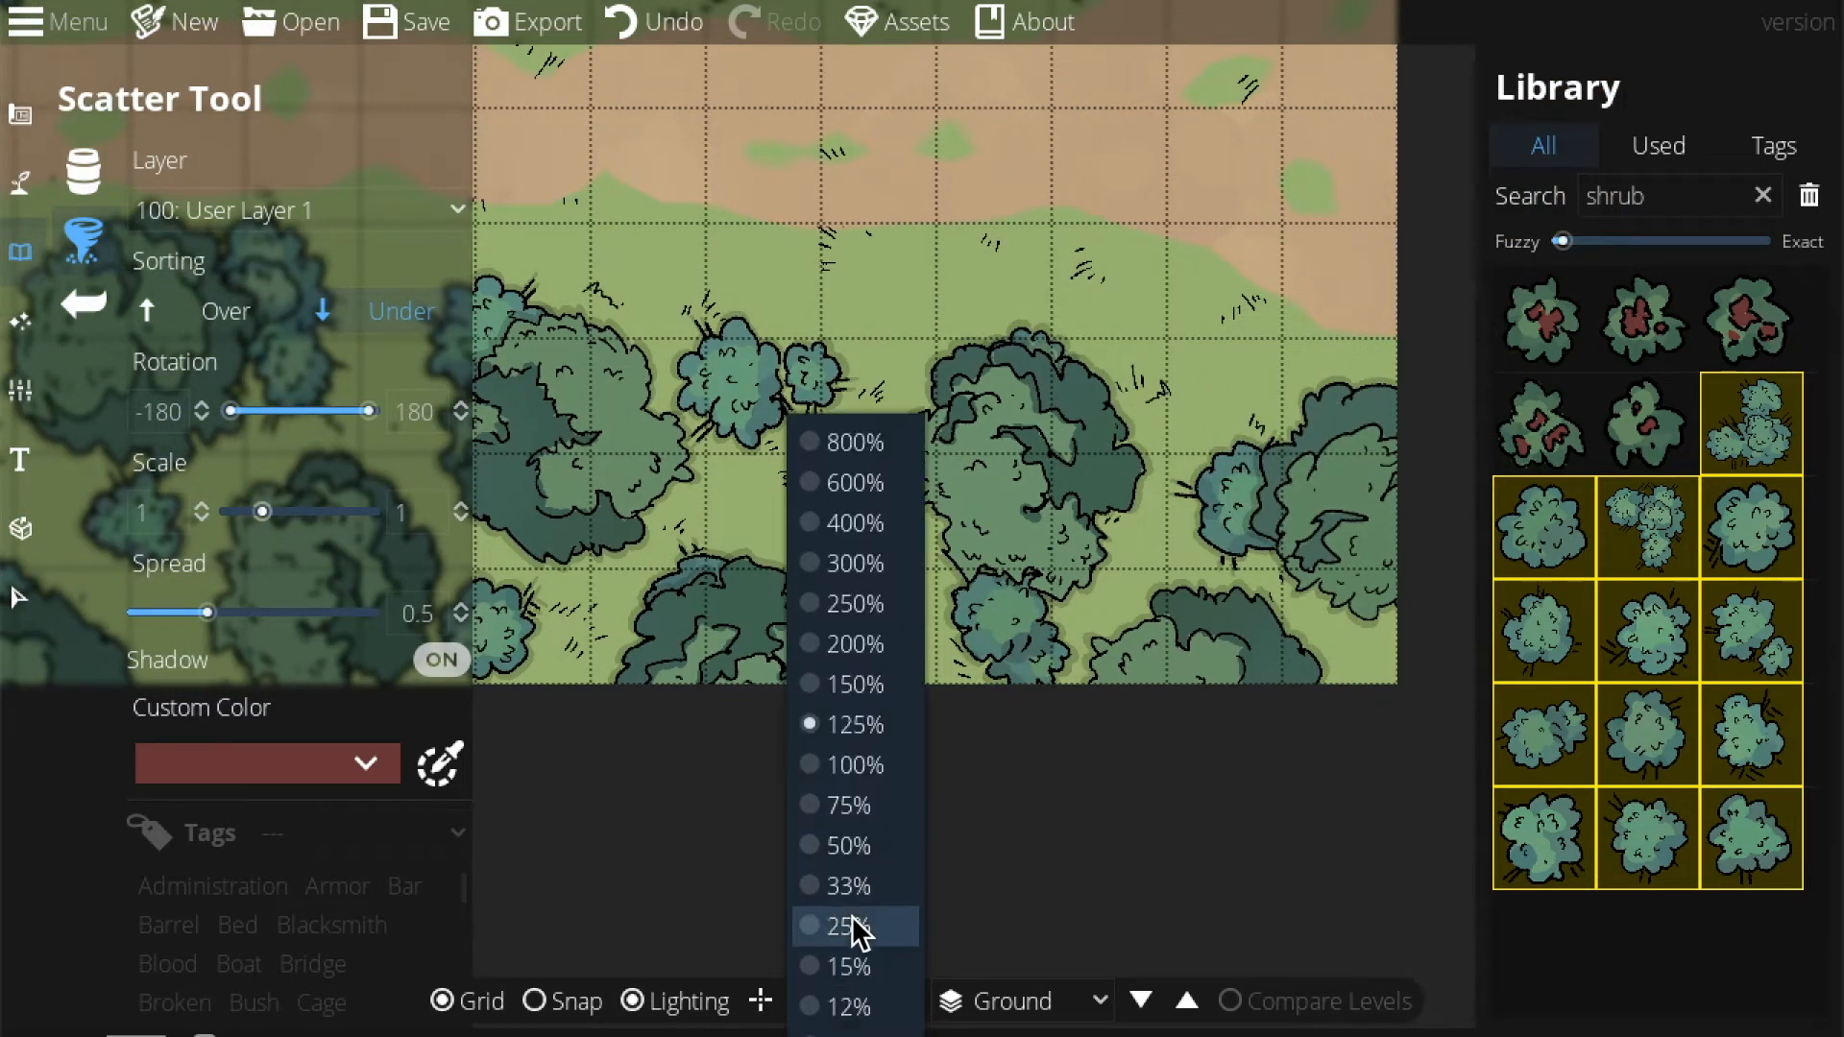
pyautogui.click(854, 817)
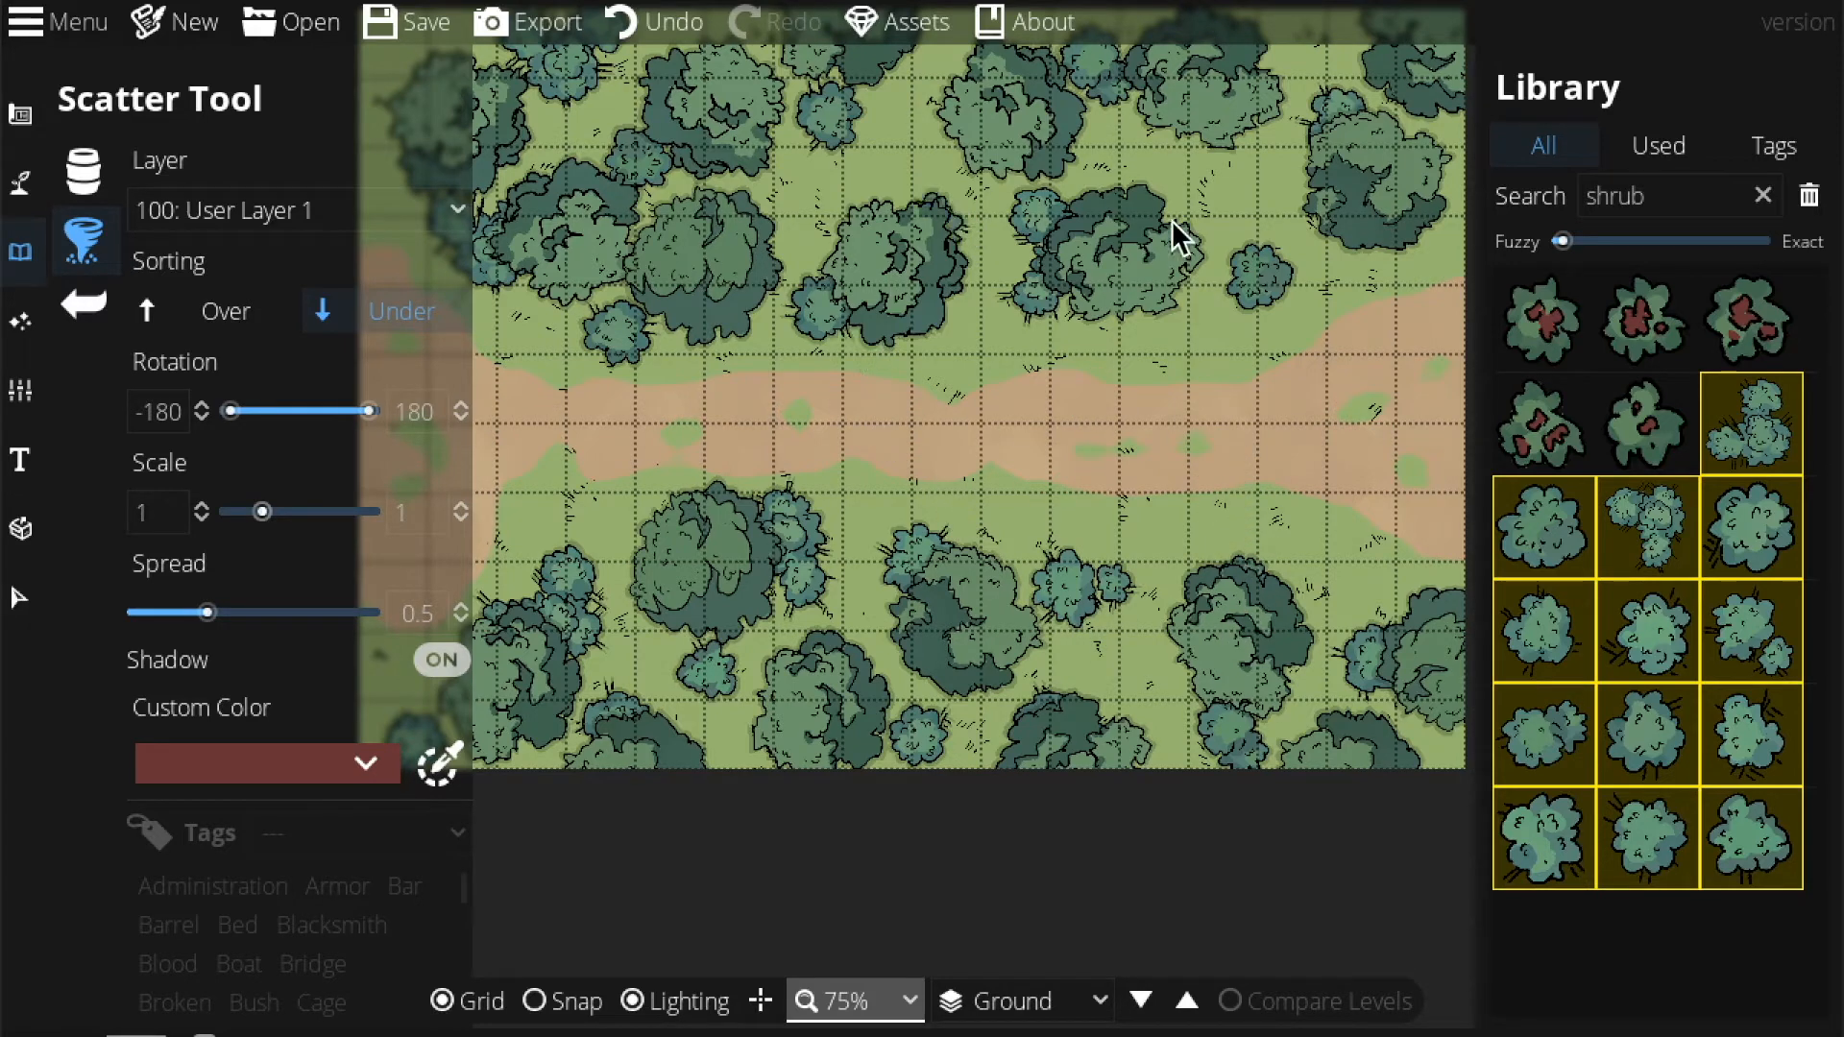
pyautogui.click(858, 1001)
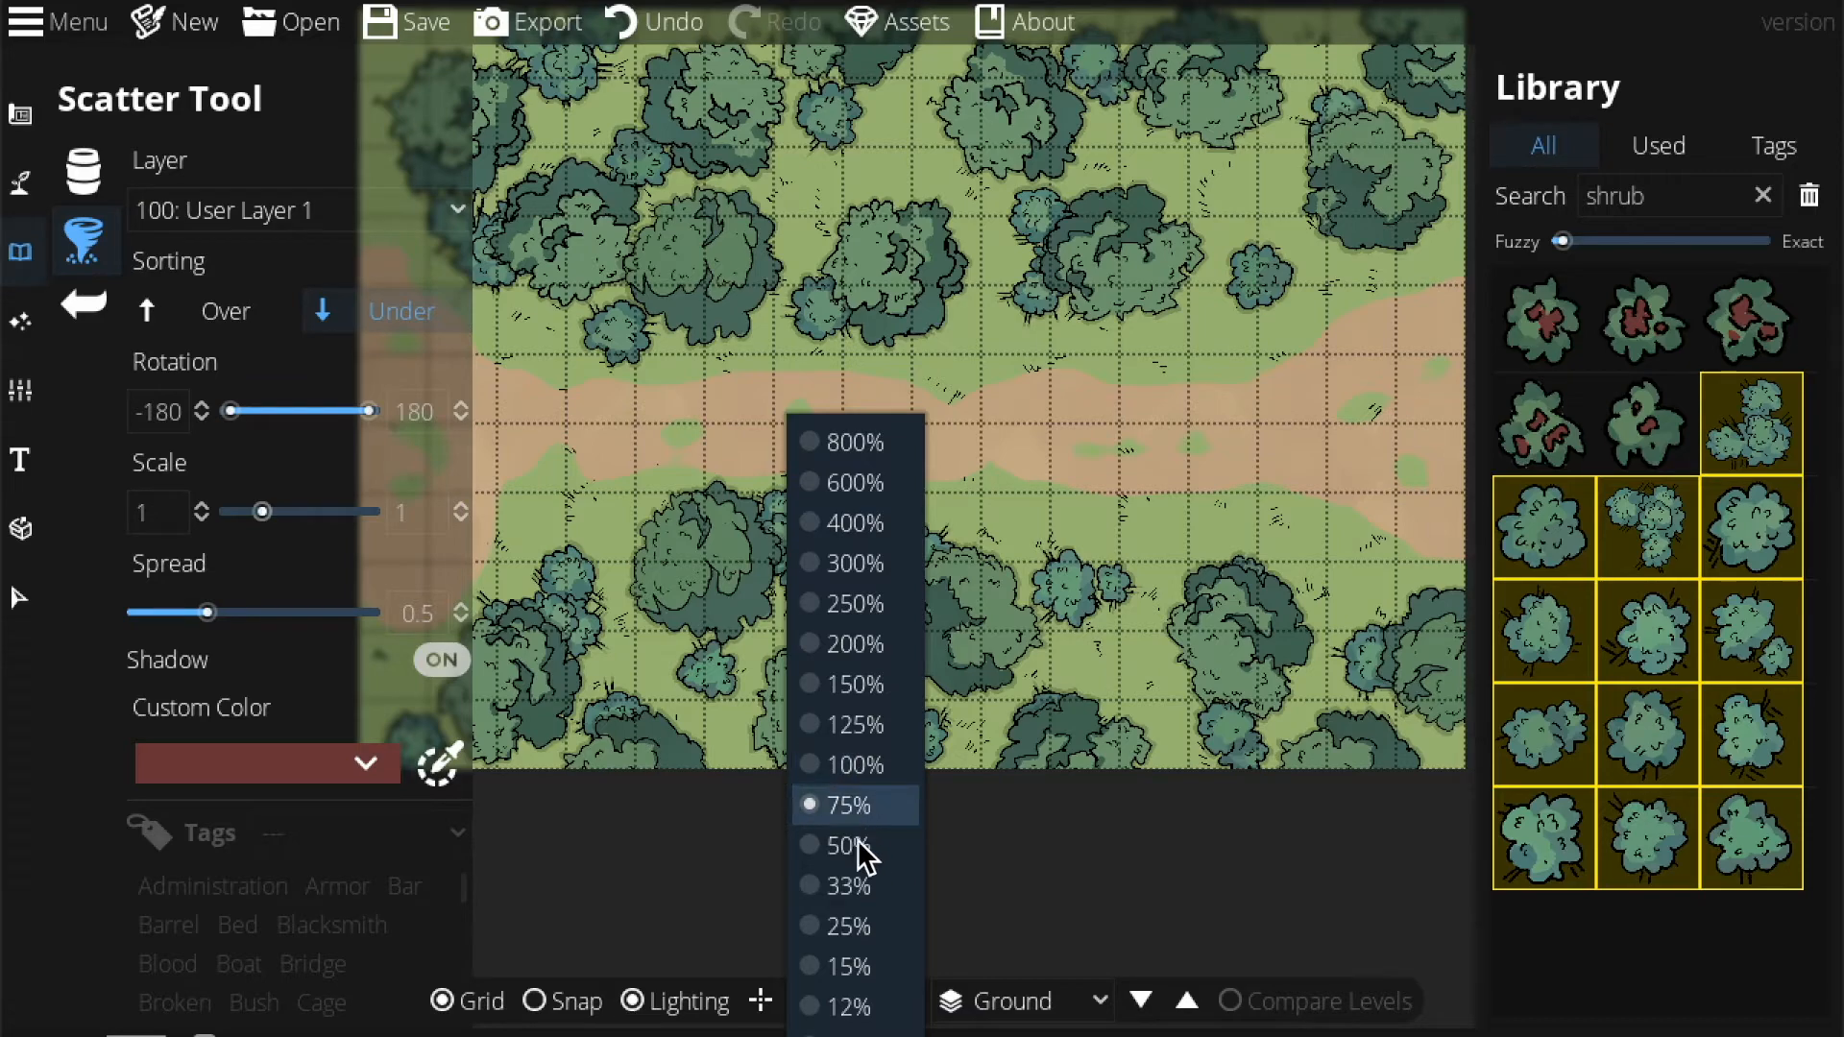
pyautogui.click(864, 724)
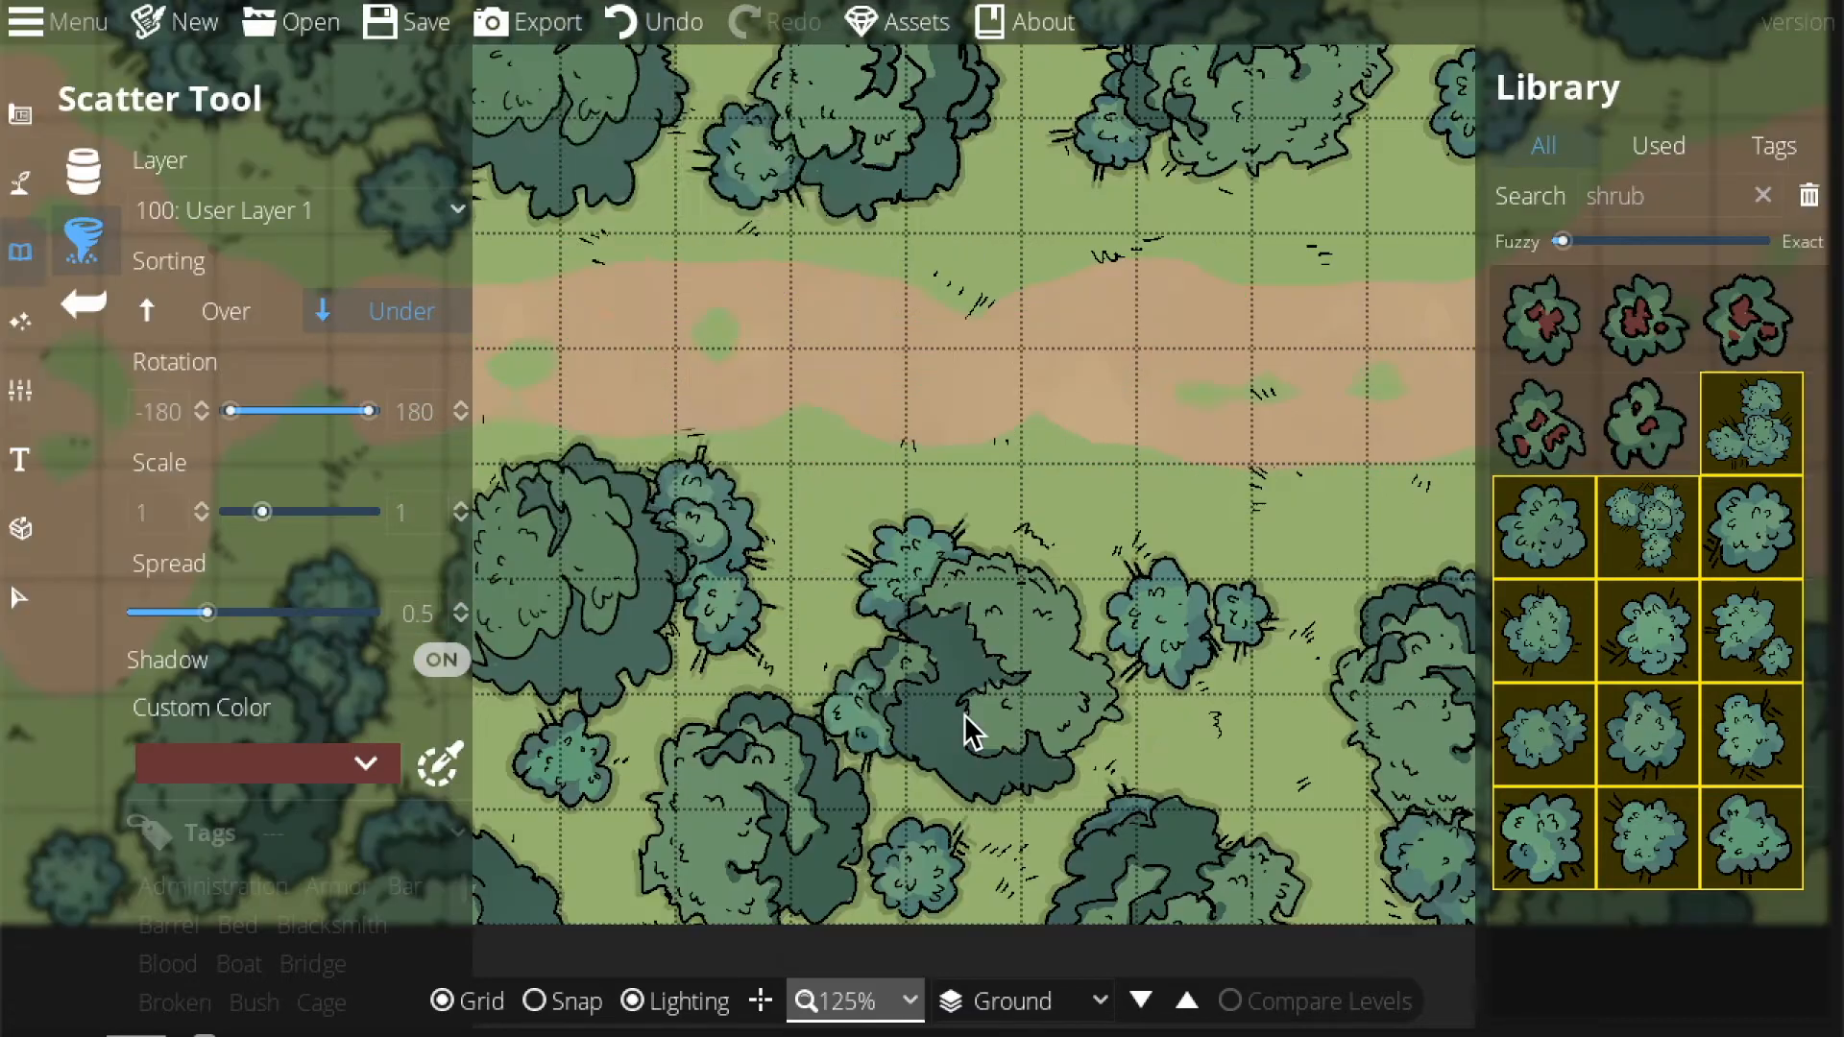
pyautogui.moveTo(1045, 447); pyautogui.dragTo(1205, 869)
# Search the Library for 'flower', select five flower clusters in the Scatter Tool, and set Spread to 0.
pyautogui.doubleClick(1626, 194)
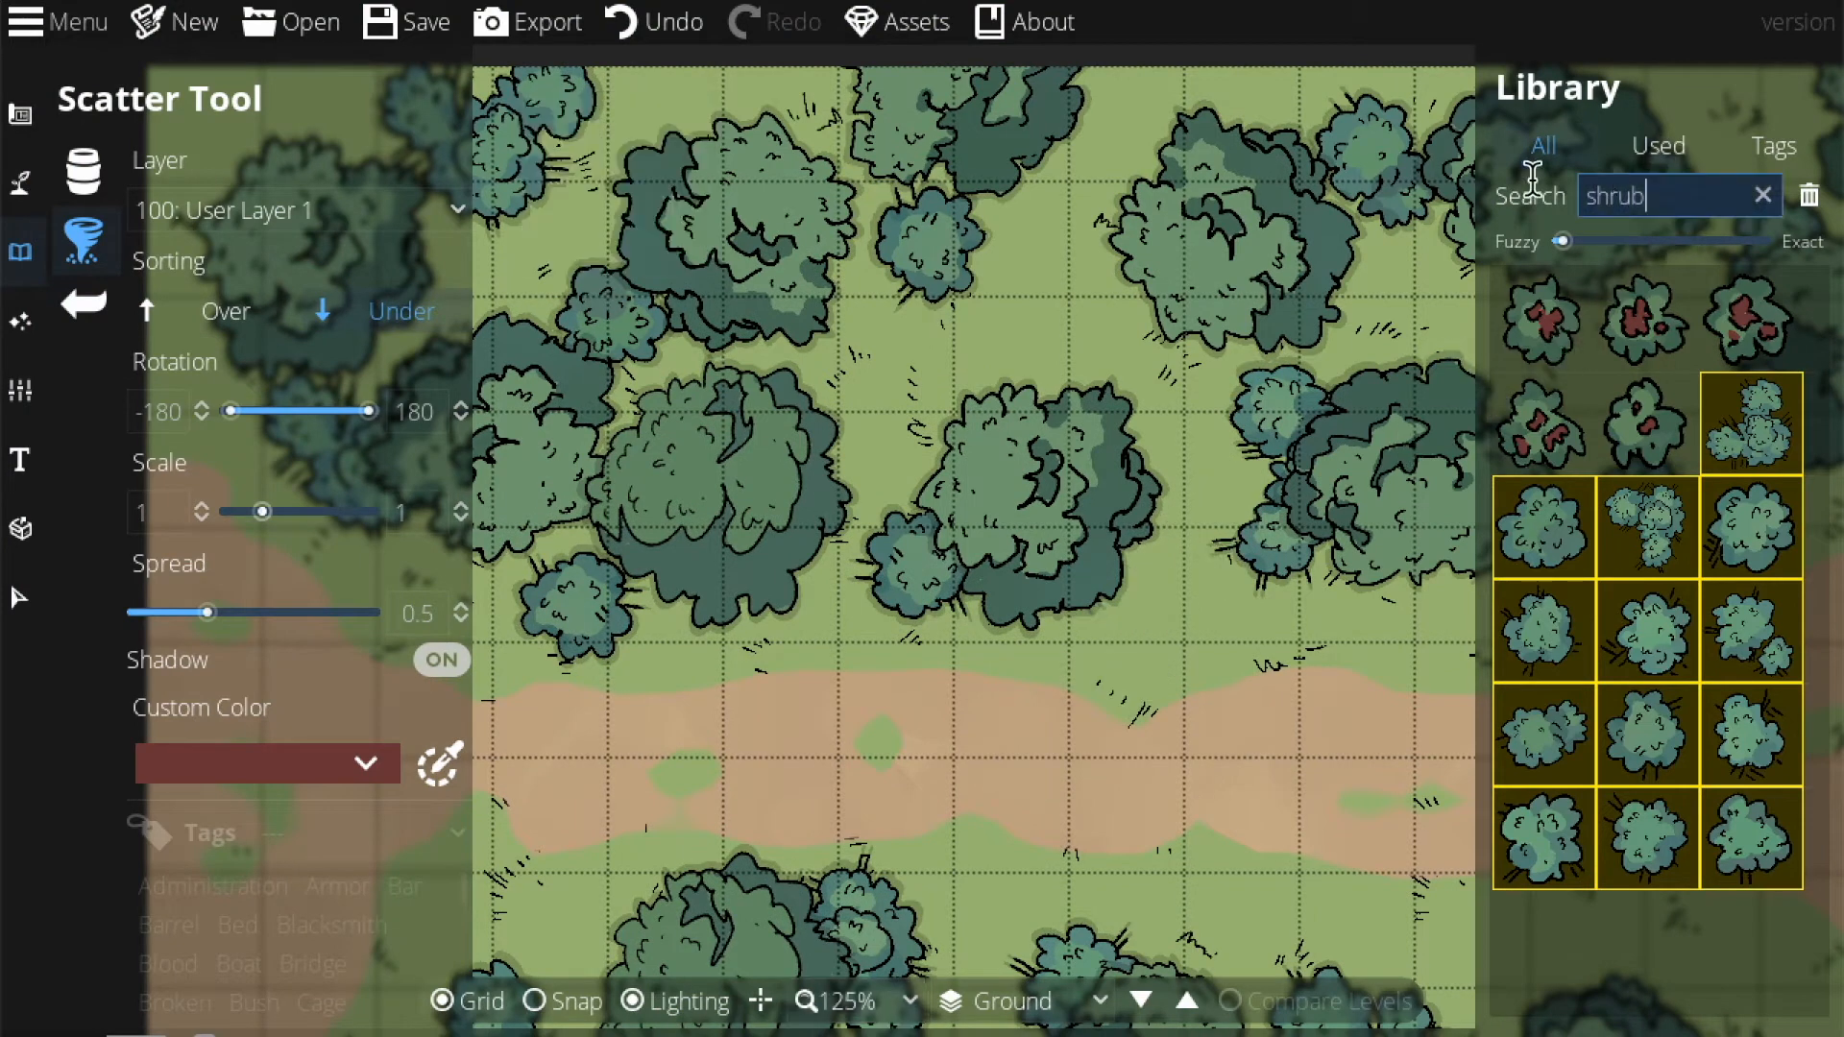
pyautogui.write('f')
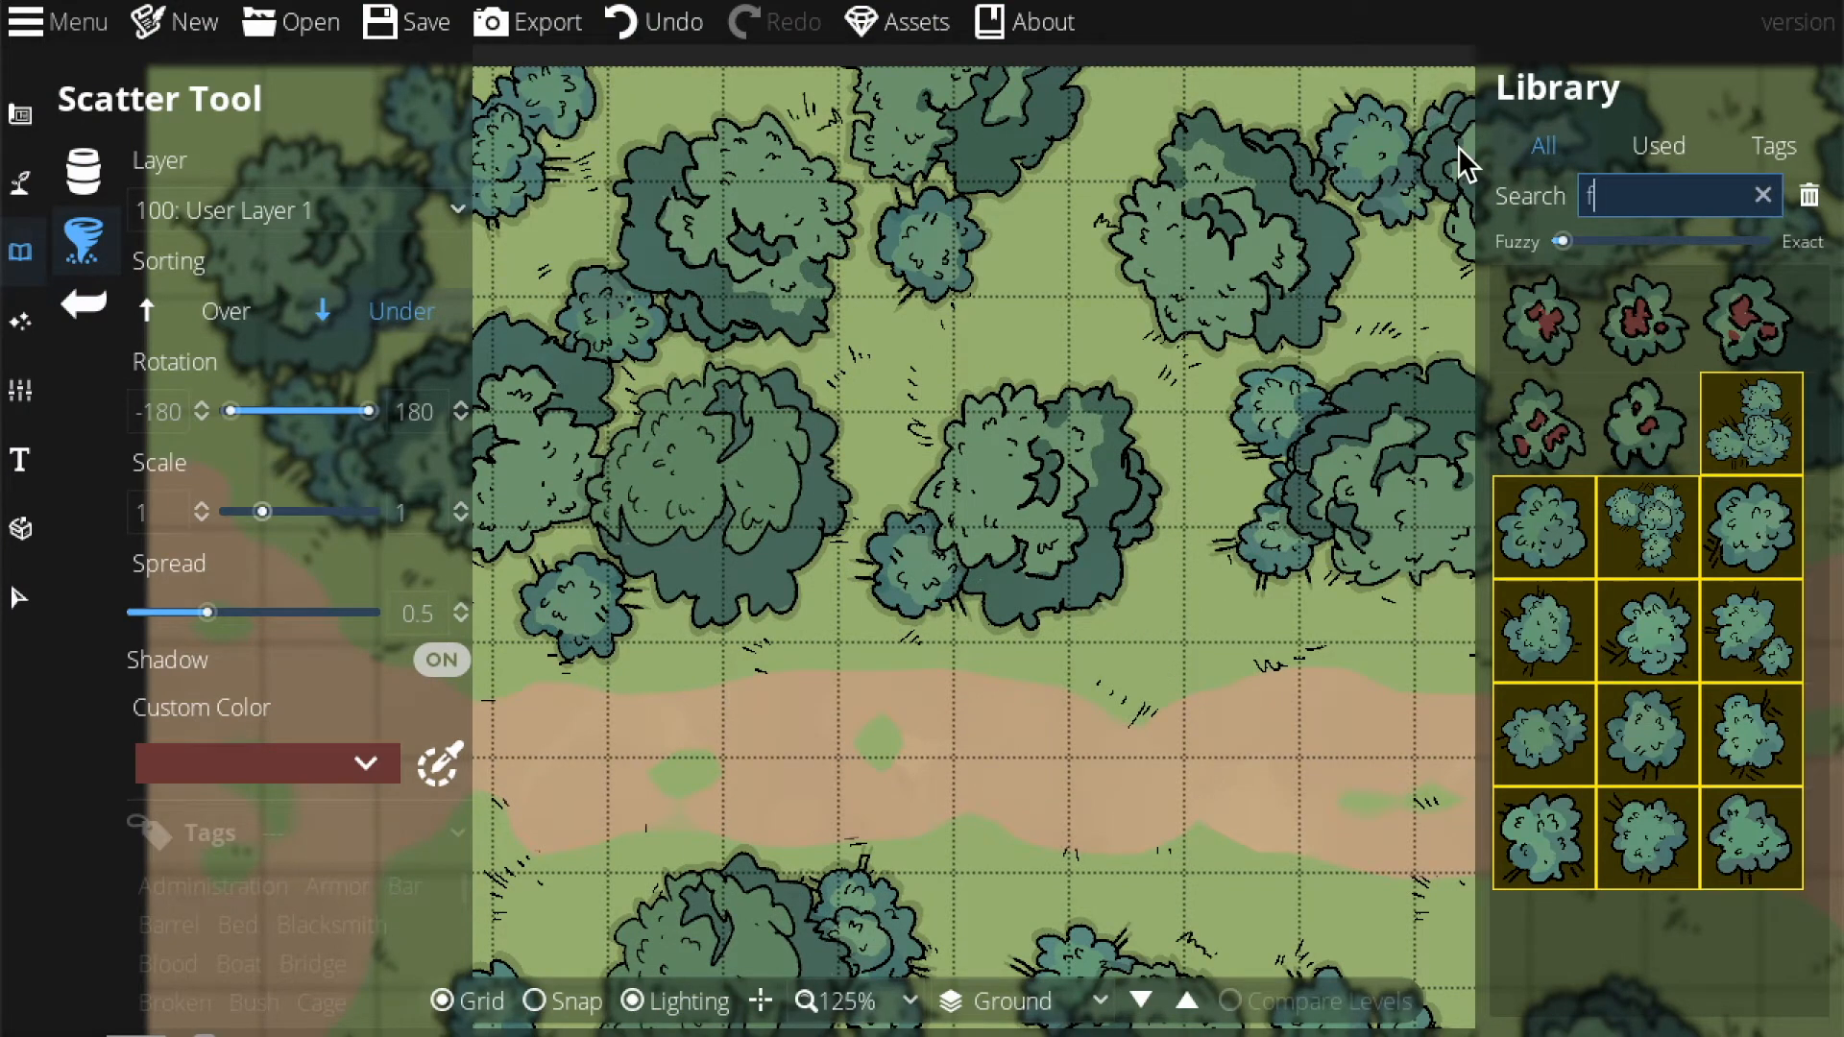
pyautogui.write(';pewr')
pyautogui.press('BackSpace')
pyautogui.press('BackSpace')
pyautogui.press('BackSpace')
pyautogui.press('BackSpace')
pyautogui.press('BackSpace')
pyautogui.write('lower')
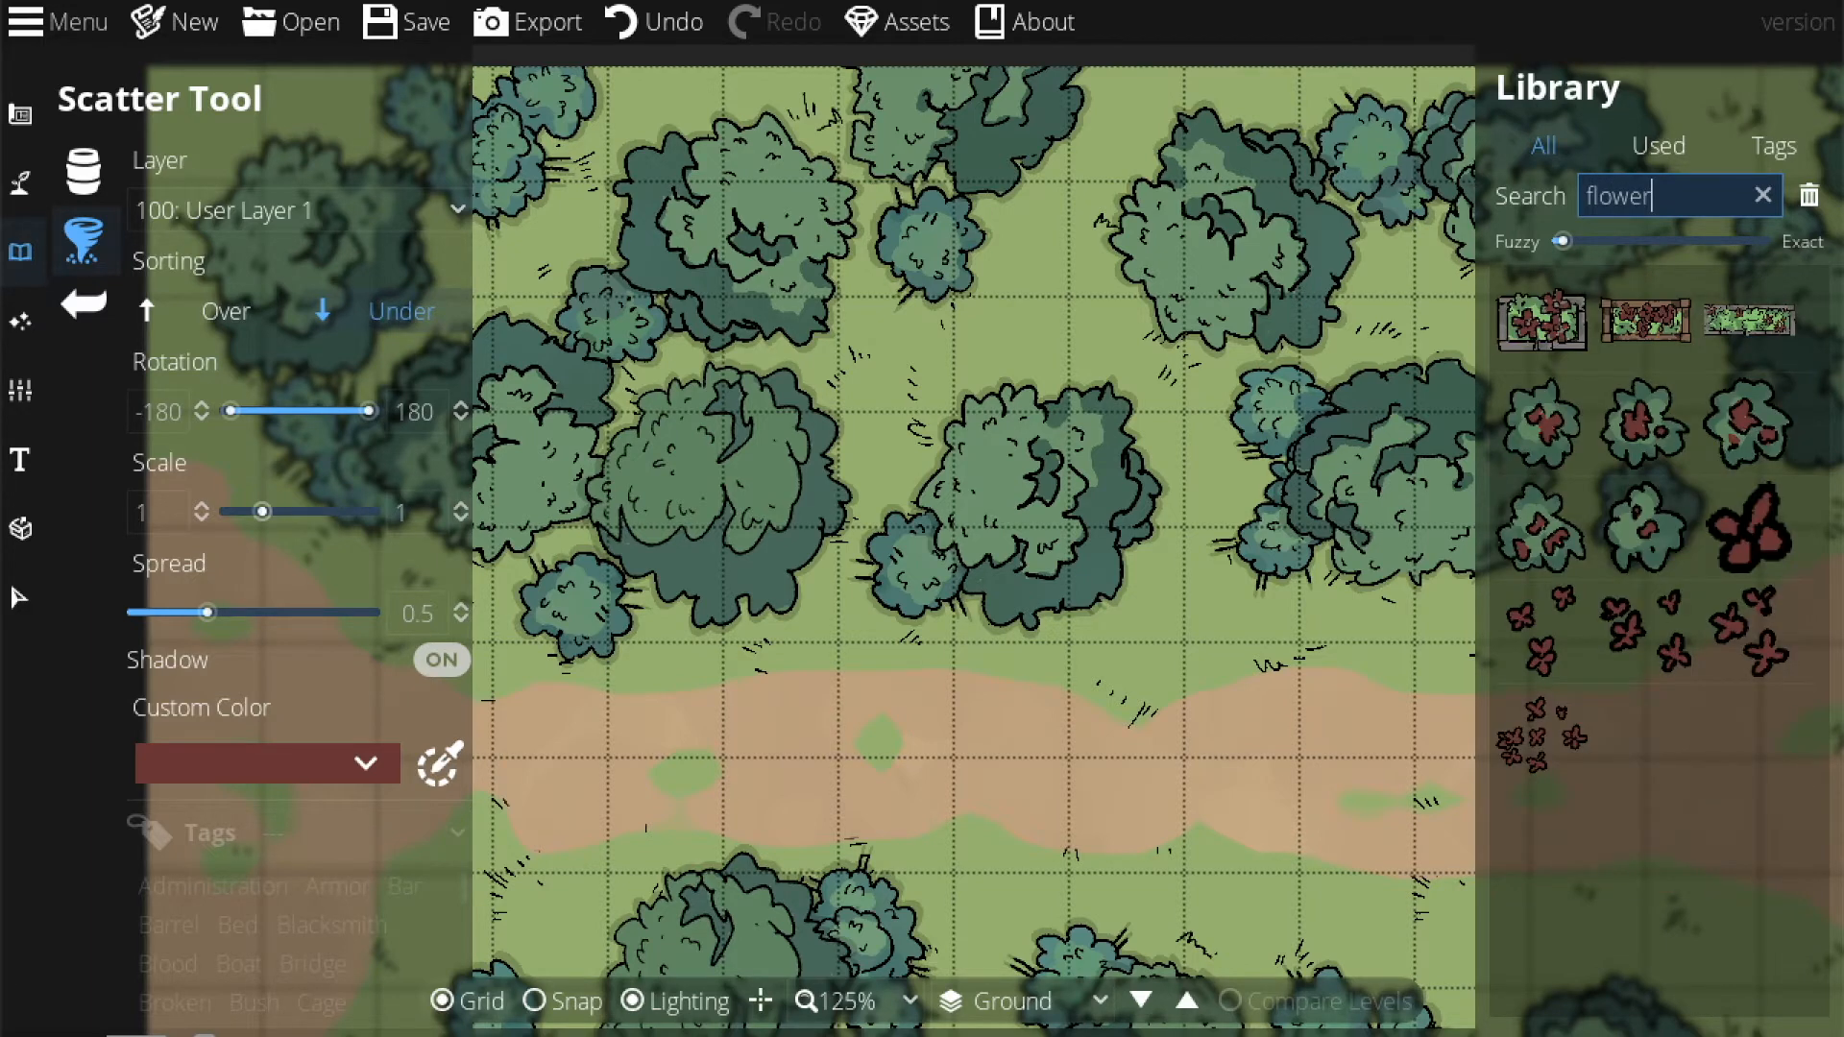
pyautogui.click(1530, 751)
pyautogui.keyDown('shift'); pyautogui.click(1711, 547); pyautogui.keyUp('shift')
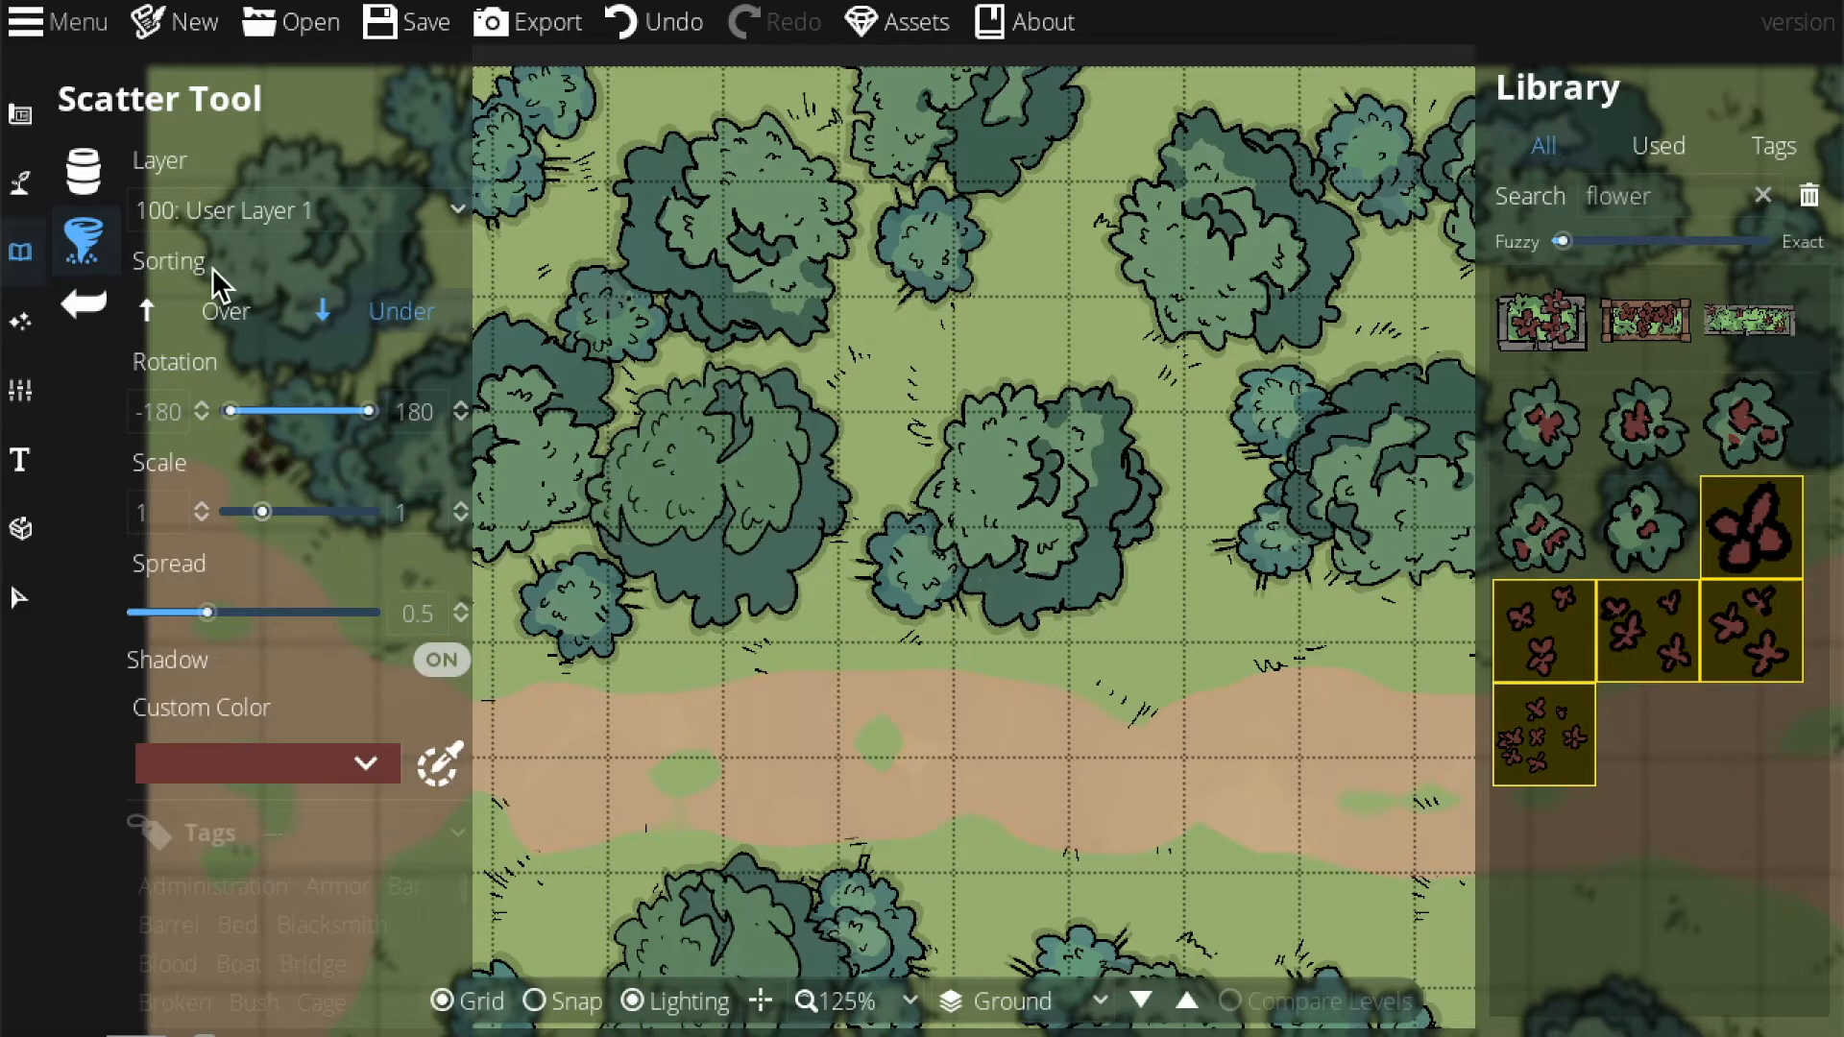
pyautogui.click(102, 184)
pyautogui.click(95, 225)
pyautogui.moveTo(211, 615)
pyautogui.mouseDown()
pyautogui.moveTo(130, 619)
pyautogui.moveTo(197, 617)
pyautogui.moveTo(182, 611)
pyautogui.mouseUp()
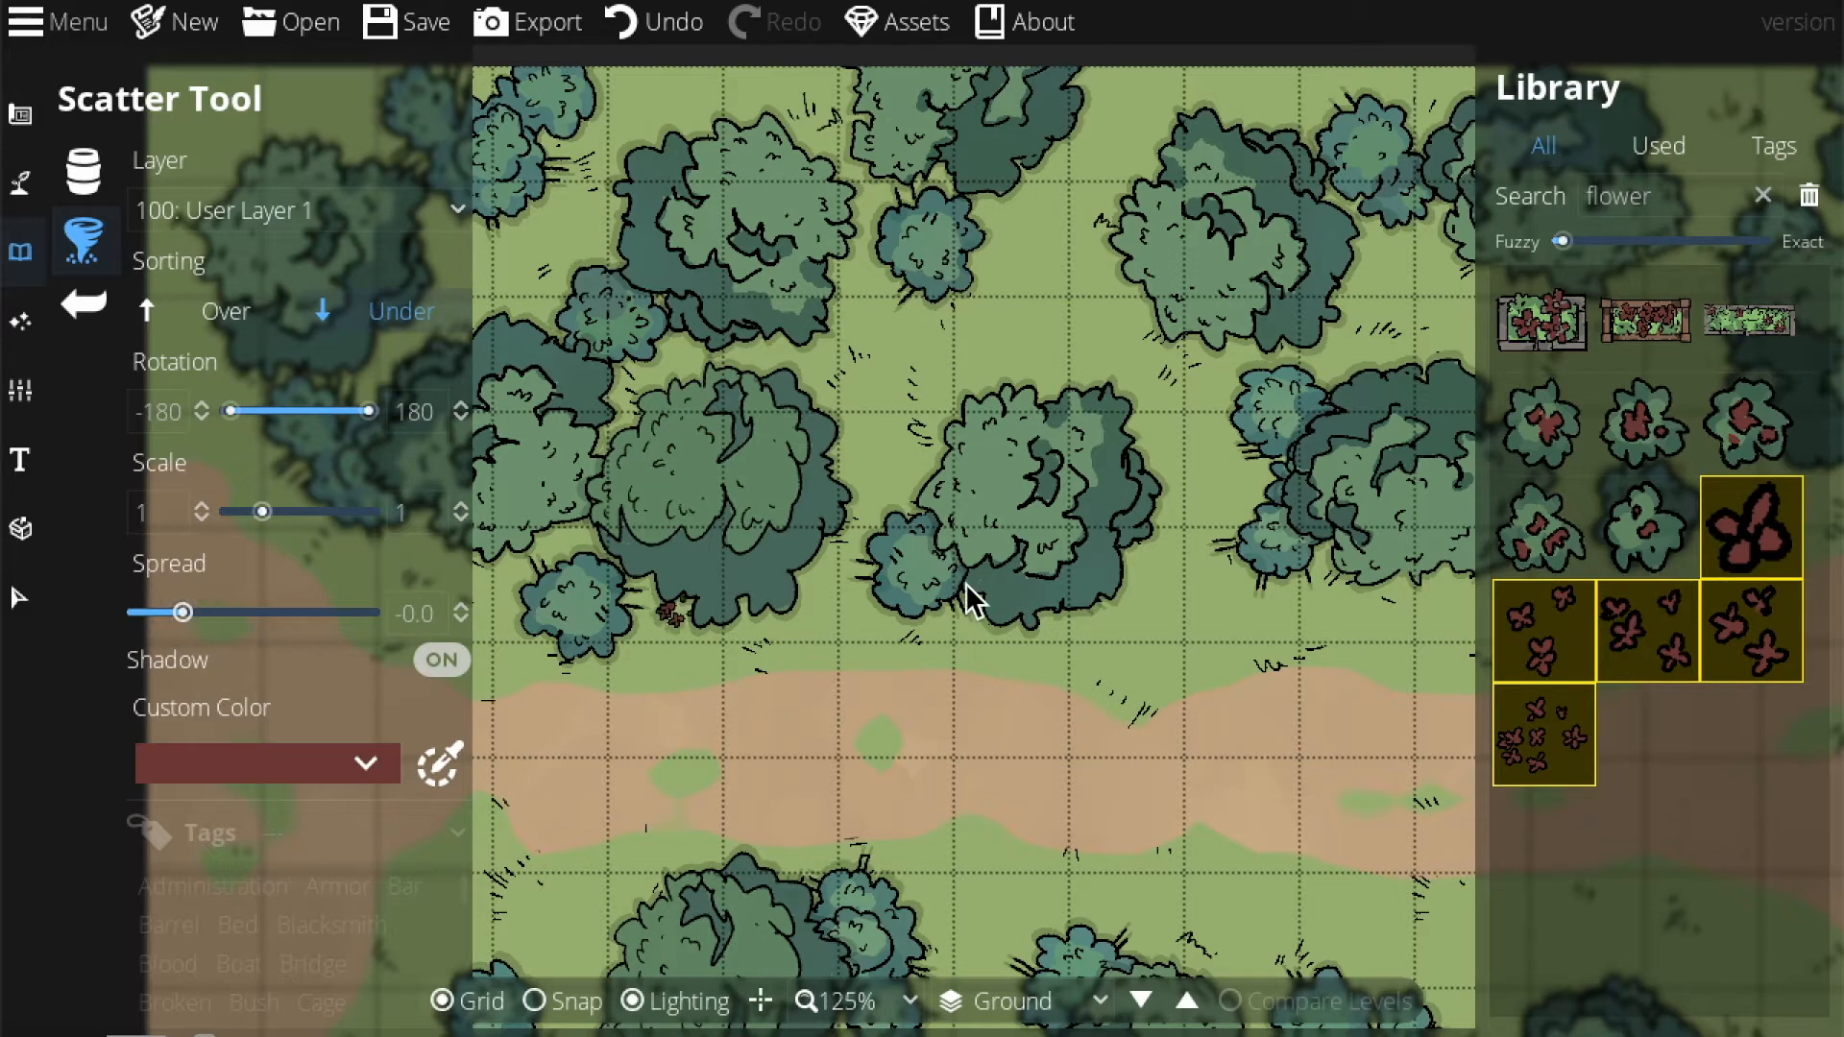
pyautogui.moveTo(753, 625)
pyautogui.mouseDown()
pyautogui.moveTo(852, 469)
pyautogui.moveTo(1046, 409)
pyautogui.moveTo(1139, 433)
pyautogui.moveTo(987, 551)
pyautogui.moveTo(689, 540)
pyautogui.mouseUp()
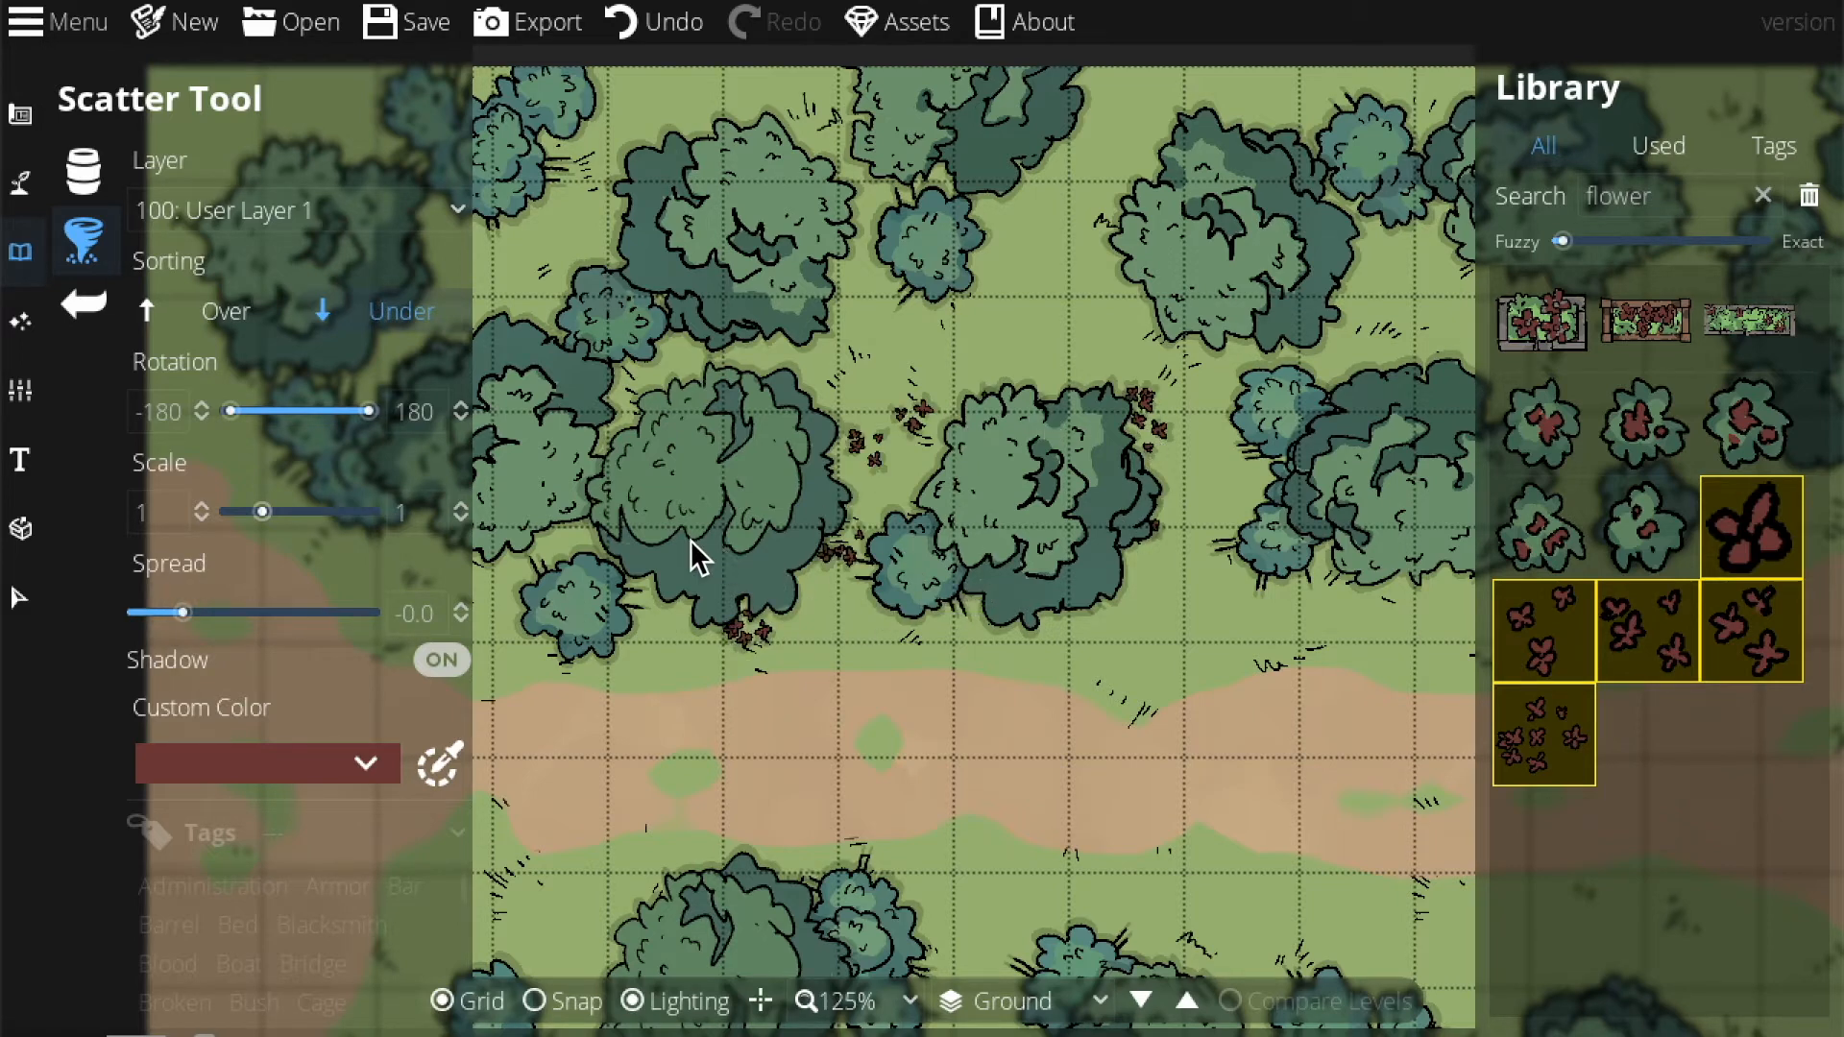
# Scatter red flower clusters above, below and beside the central and upper trees.
pyautogui.moveTo(833, 536); pyautogui.dragTo(1230, 578)
pyautogui.moveTo(1107, 228); pyautogui.dragTo(645, 321)
pyautogui.click(957, 292)
pyautogui.click(1276, 281)
pyautogui.click(1135, 513)
pyautogui.moveTo(1272, 675); pyautogui.dragTo(826, 655)
pyautogui.moveTo(668, 630)
pyautogui.mouseDown()
pyautogui.moveTo(1107, 534)
pyautogui.moveTo(1245, 469)
pyautogui.mouseUp()
pyautogui.moveTo(774, 374); pyautogui.dragTo(1206, 341)
pyautogui.click(502, 331)
pyautogui.moveTo(495, 333)
pyautogui.mouseDown()
pyautogui.moveTo(931, 163)
pyautogui.moveTo(1284, 119)
pyautogui.moveTo(1294, 154)
pyautogui.moveTo(938, 330)
pyautogui.moveTo(878, 393)
pyautogui.moveTo(1031, 502)
pyautogui.mouseUp()
pyautogui.moveTo(881, 505); pyautogui.dragTo(570, 483)
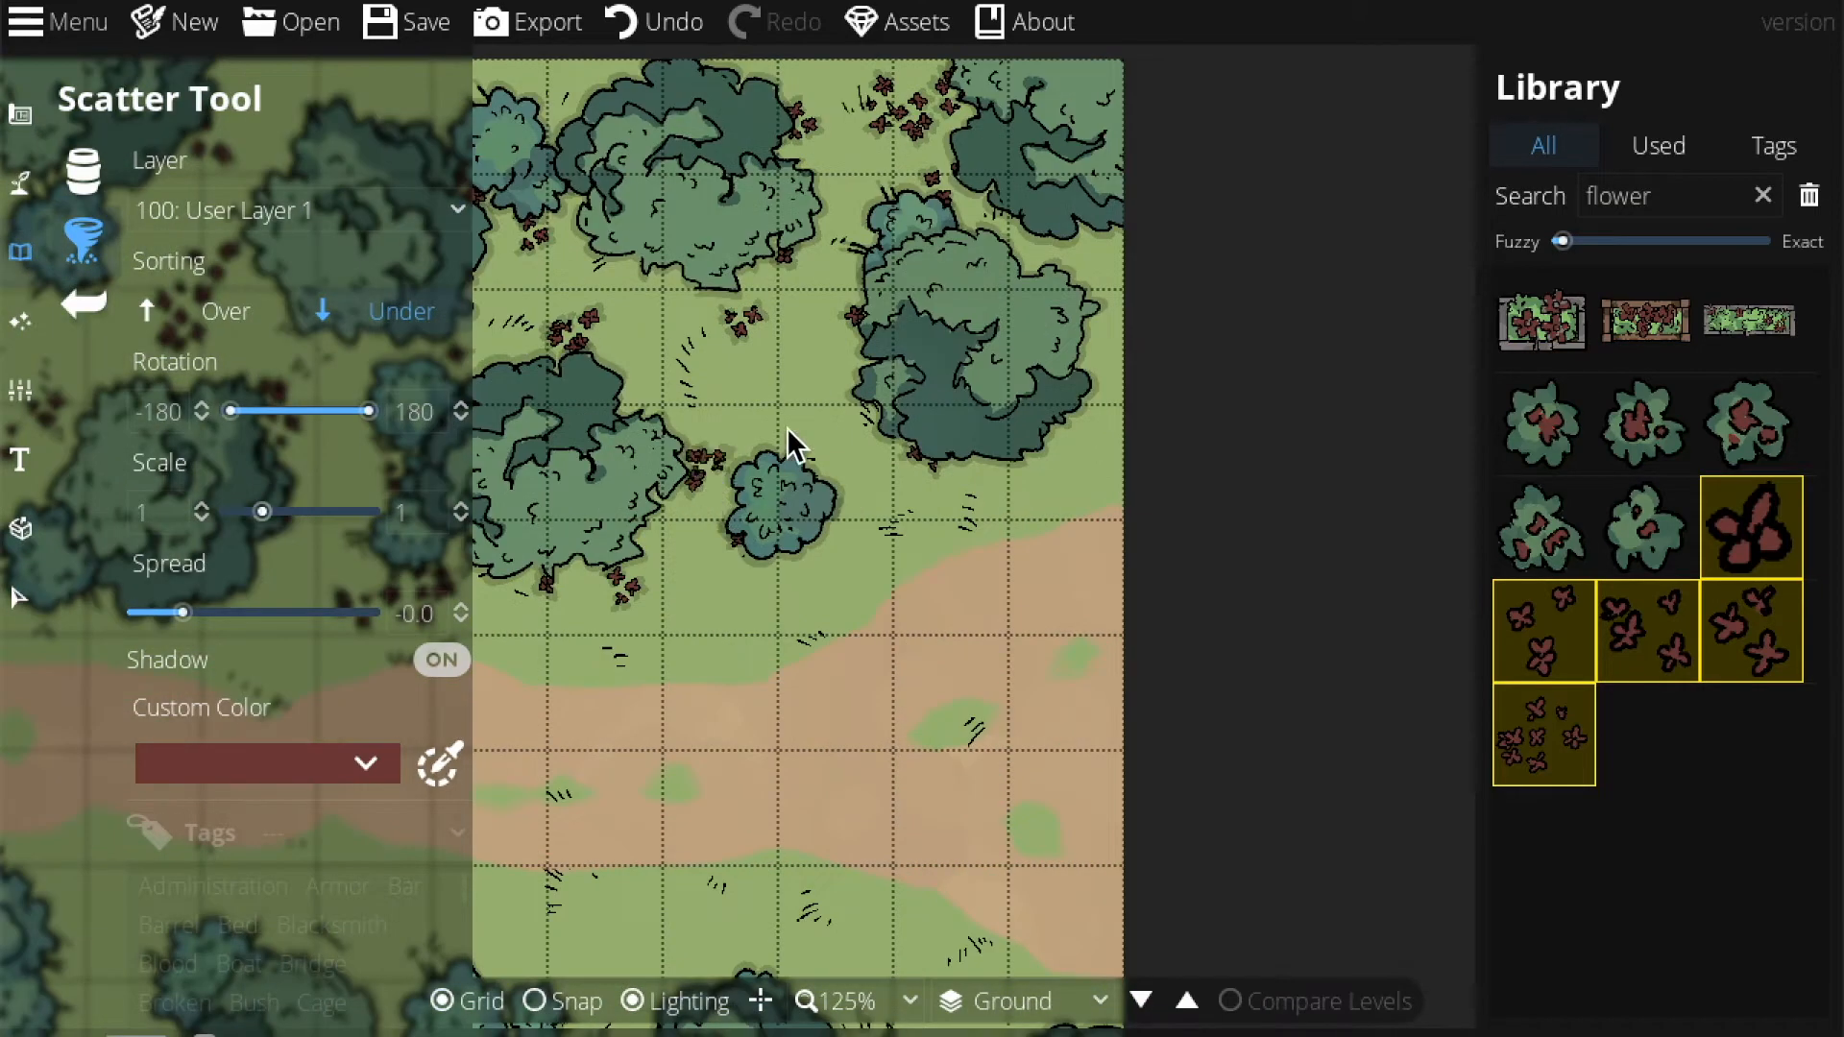
# Scatter more red flowers around the bushes and trees in the lower part of the map.
pyautogui.moveTo(663, 584); pyautogui.dragTo(1265, 282)
pyautogui.moveTo(827, 670); pyautogui.dragTo(1258, 513)
pyautogui.moveTo(509, 783)
pyautogui.mouseDown()
pyautogui.moveTo(781, 721)
pyautogui.moveTo(976, 522)
pyautogui.moveTo(934, 679)
pyautogui.moveTo(839, 550)
pyautogui.mouseUp()
pyautogui.moveTo(1234, 567); pyautogui.dragTo(648, 816)
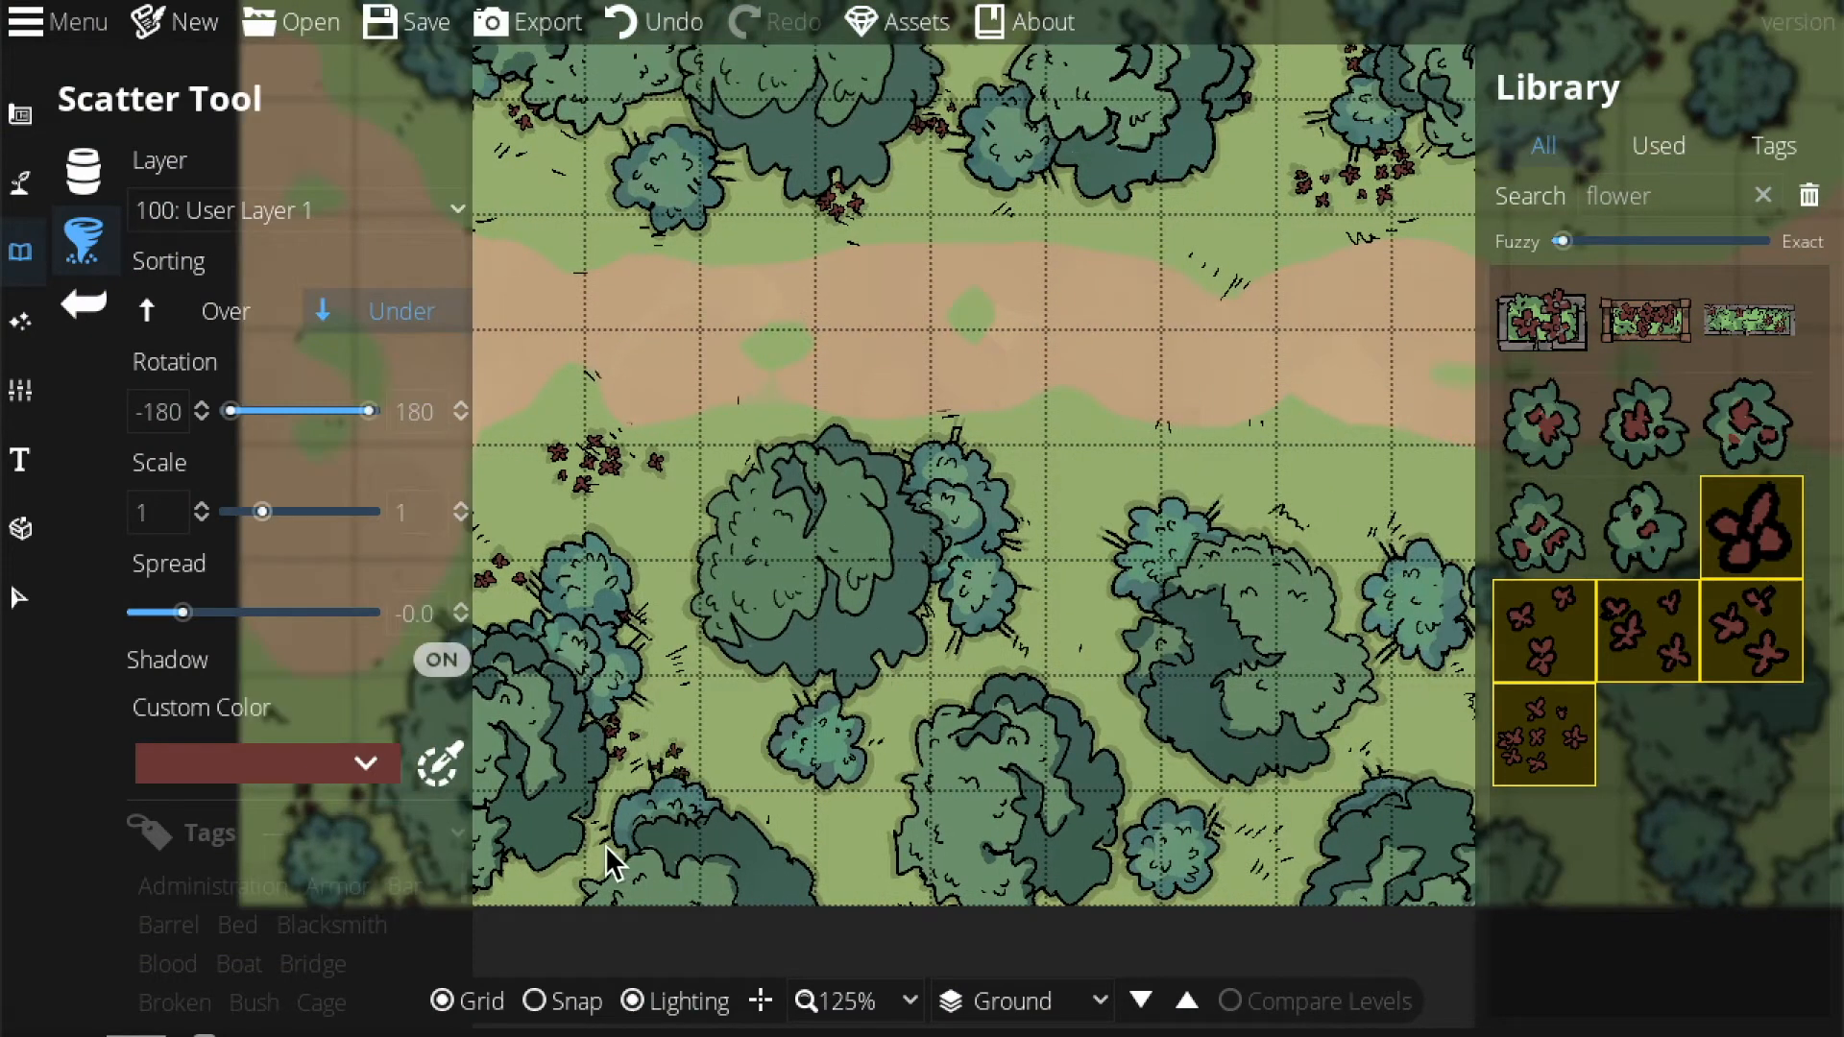
pyautogui.moveTo(946, 581); pyautogui.dragTo(1034, 541)
pyautogui.moveTo(1276, 535); pyautogui.dragTo(1085, 620)
pyautogui.moveTo(816, 667); pyautogui.dragTo(643, 792)
pyautogui.moveTo(646, 855)
pyautogui.mouseDown()
pyautogui.moveTo(501, 638)
pyautogui.moveTo(819, 573)
pyautogui.moveTo(1255, 608)
pyautogui.moveTo(646, 687)
pyautogui.moveTo(949, 353)
pyautogui.moveTo(1099, 301)
pyautogui.moveTo(1357, 383)
pyautogui.moveTo(762, 370)
pyautogui.mouseUp()
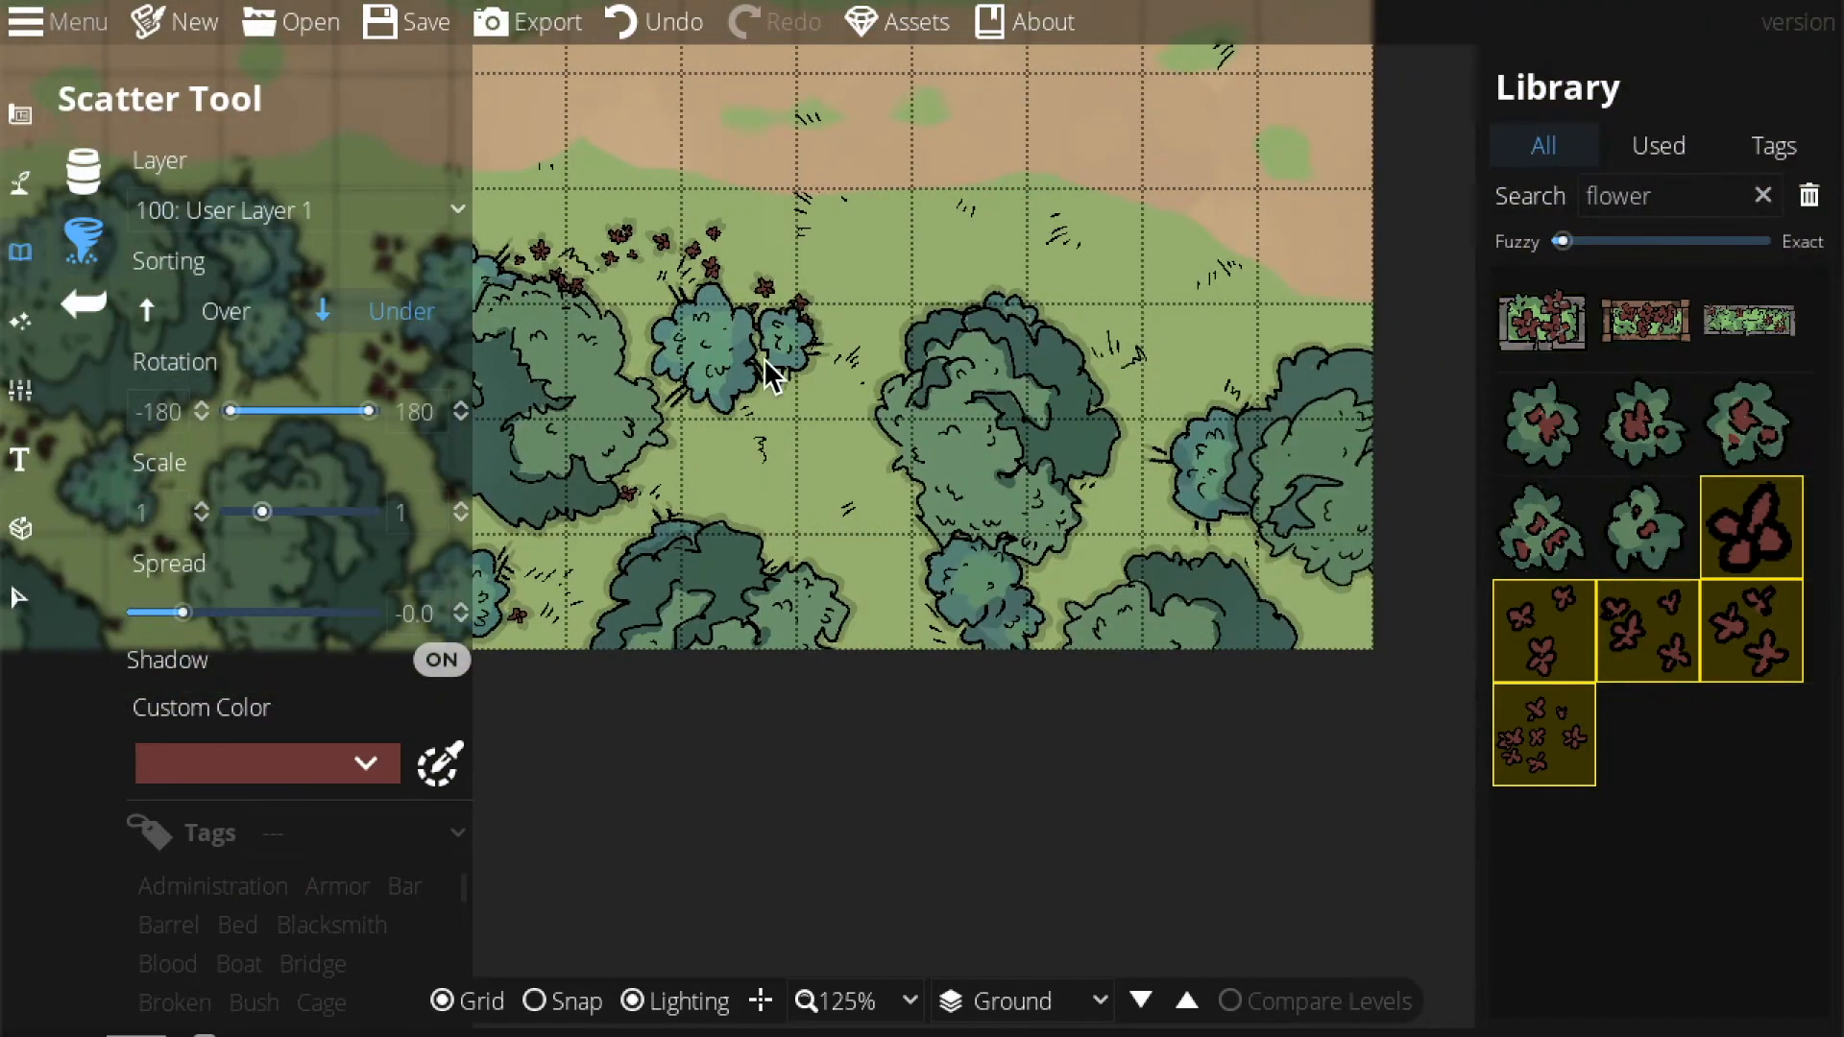
pyautogui.moveTo(624, 535)
pyautogui.mouseDown()
pyautogui.moveTo(834, 441)
pyautogui.moveTo(1162, 442)
pyautogui.moveTo(716, 573)
pyautogui.mouseUp()
pyautogui.click(1348, 622)
pyautogui.moveTo(863, 274); pyautogui.dragTo(776, 301)
pyautogui.moveTo(1080, 665); pyautogui.dragTo(1579, 771)
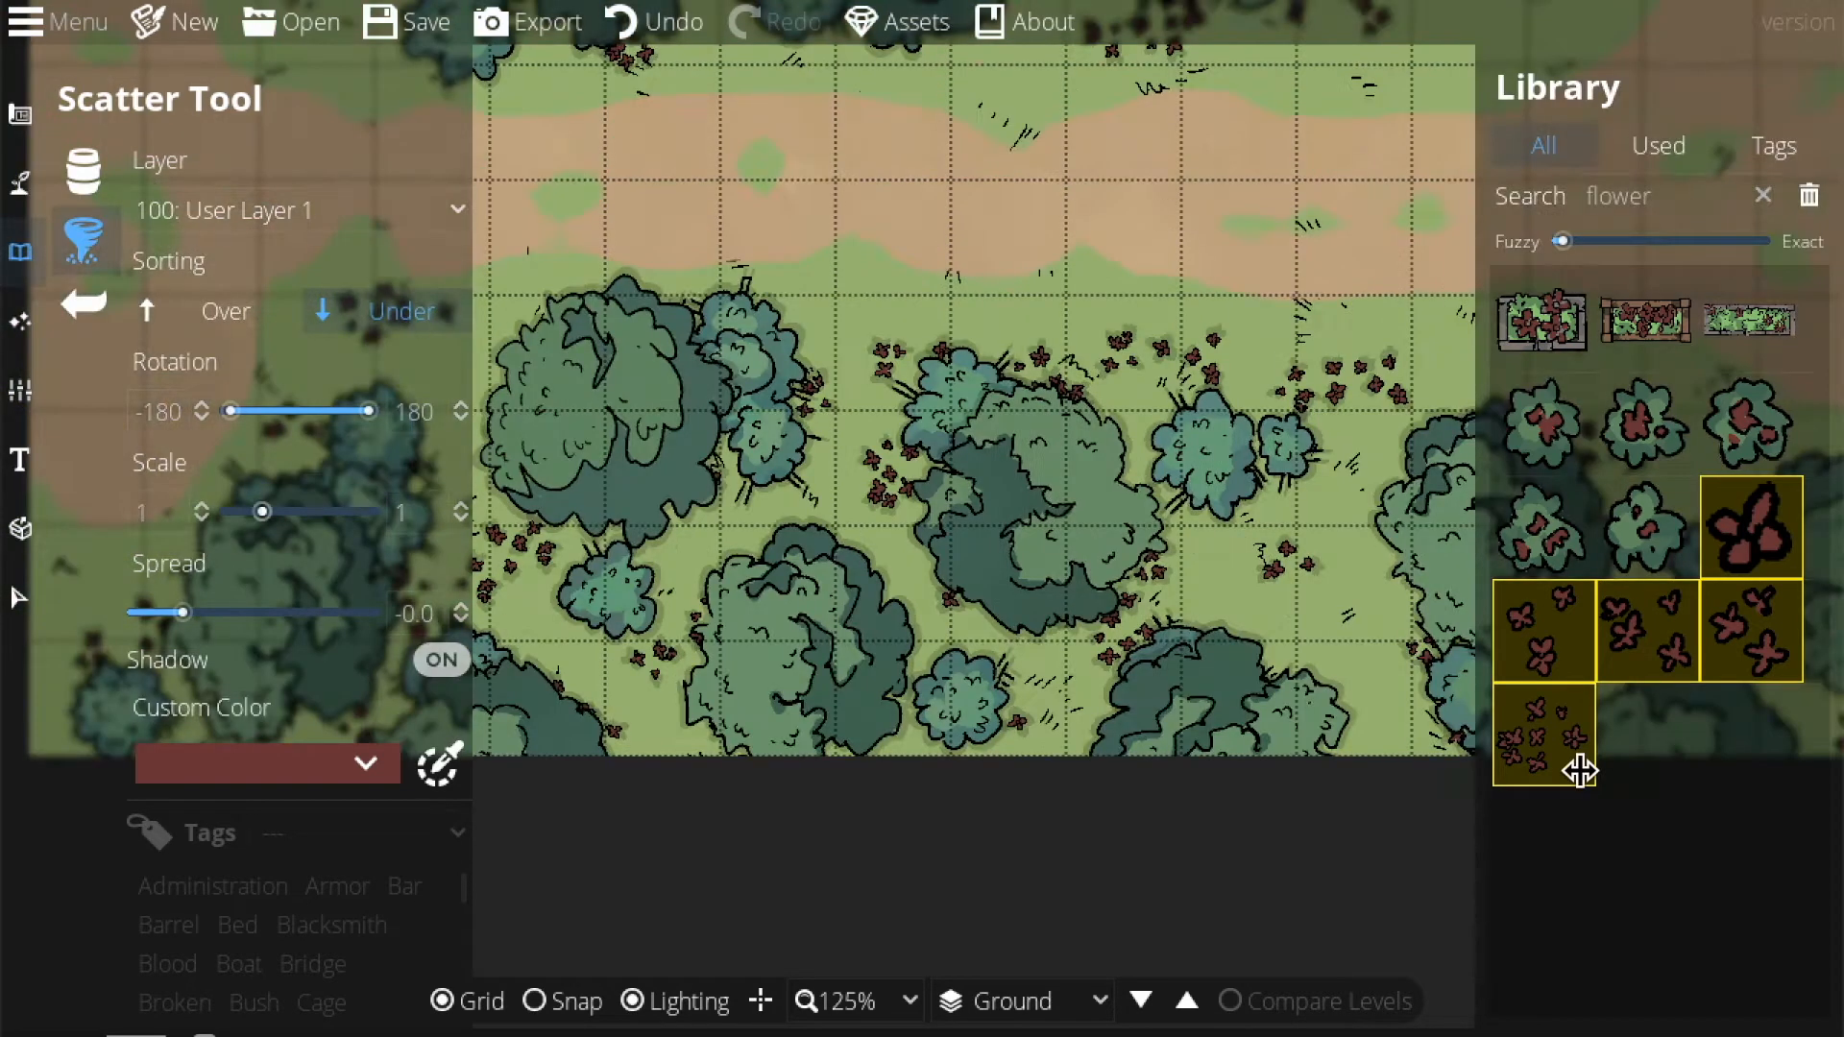
# Zoom out to 75% and centre the whole map in view.
pyautogui.moveTo(907, 568); pyautogui.dragTo(1347, 791)
pyautogui.moveTo(1095, 735); pyautogui.dragTo(1136, 682)
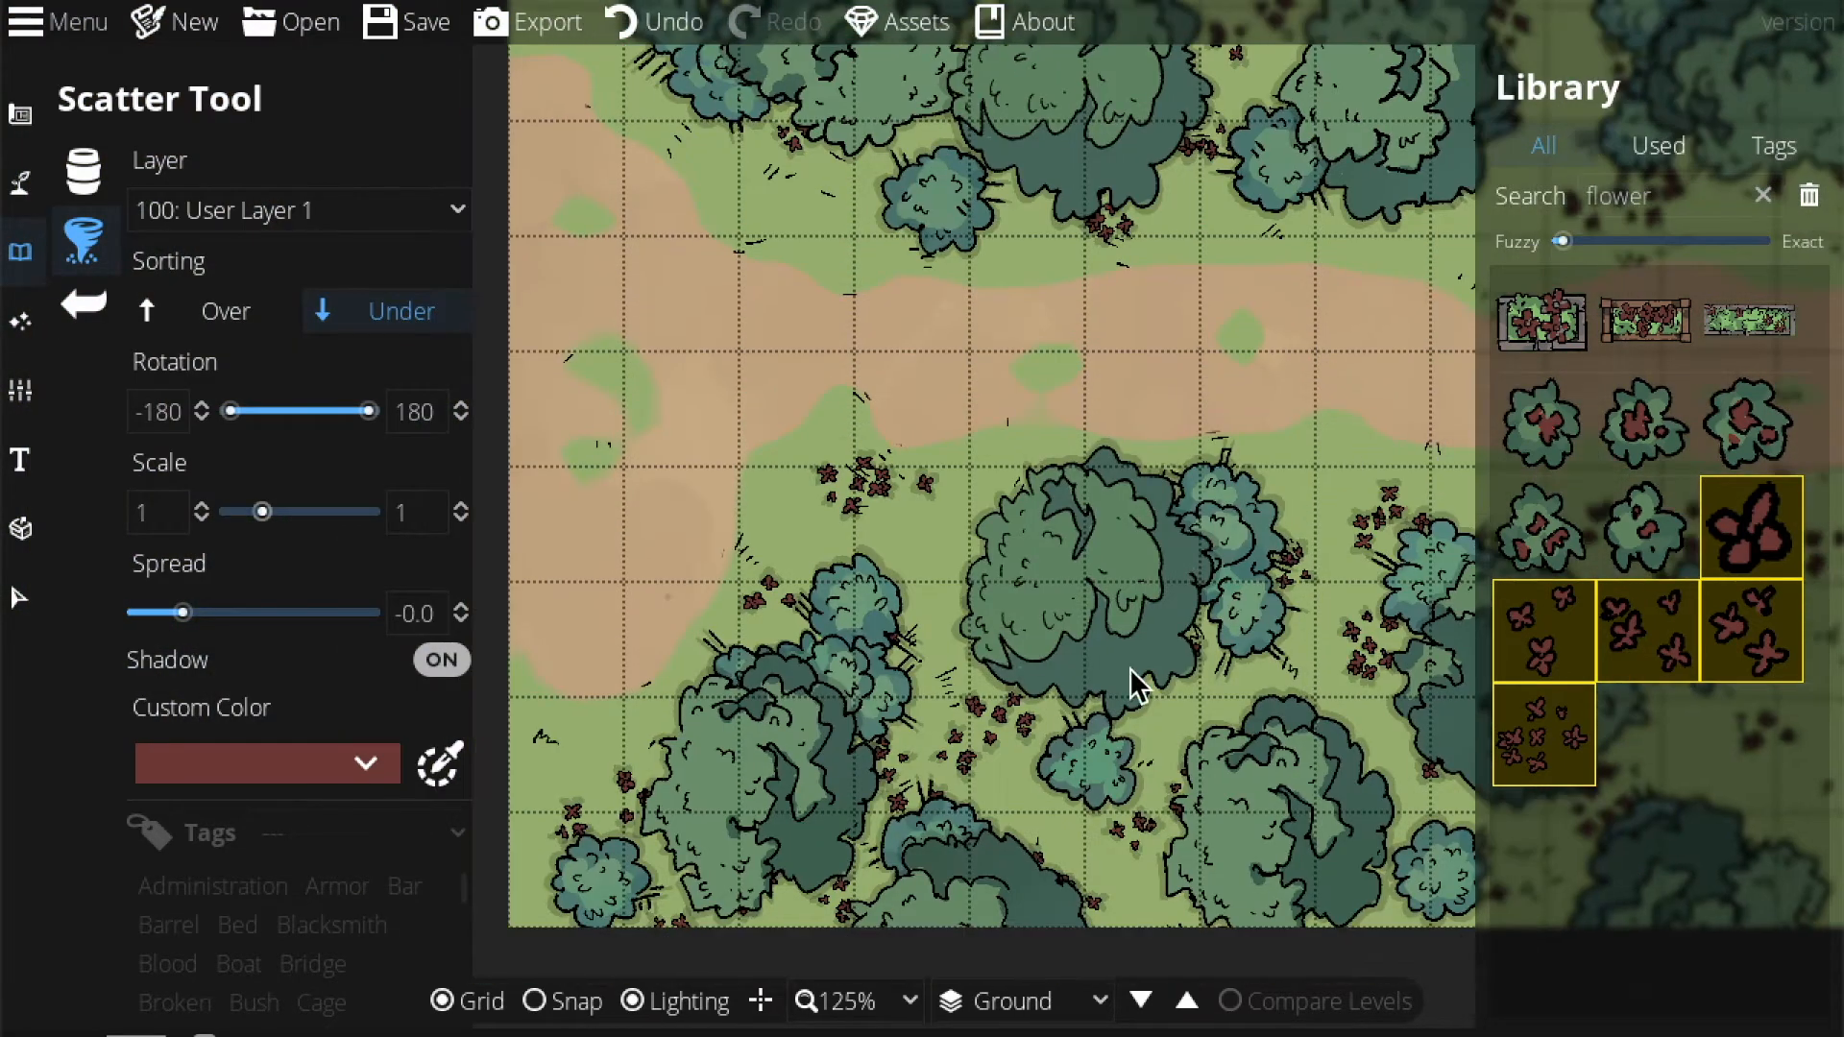
pyautogui.click(874, 1016)
pyautogui.click(839, 810)
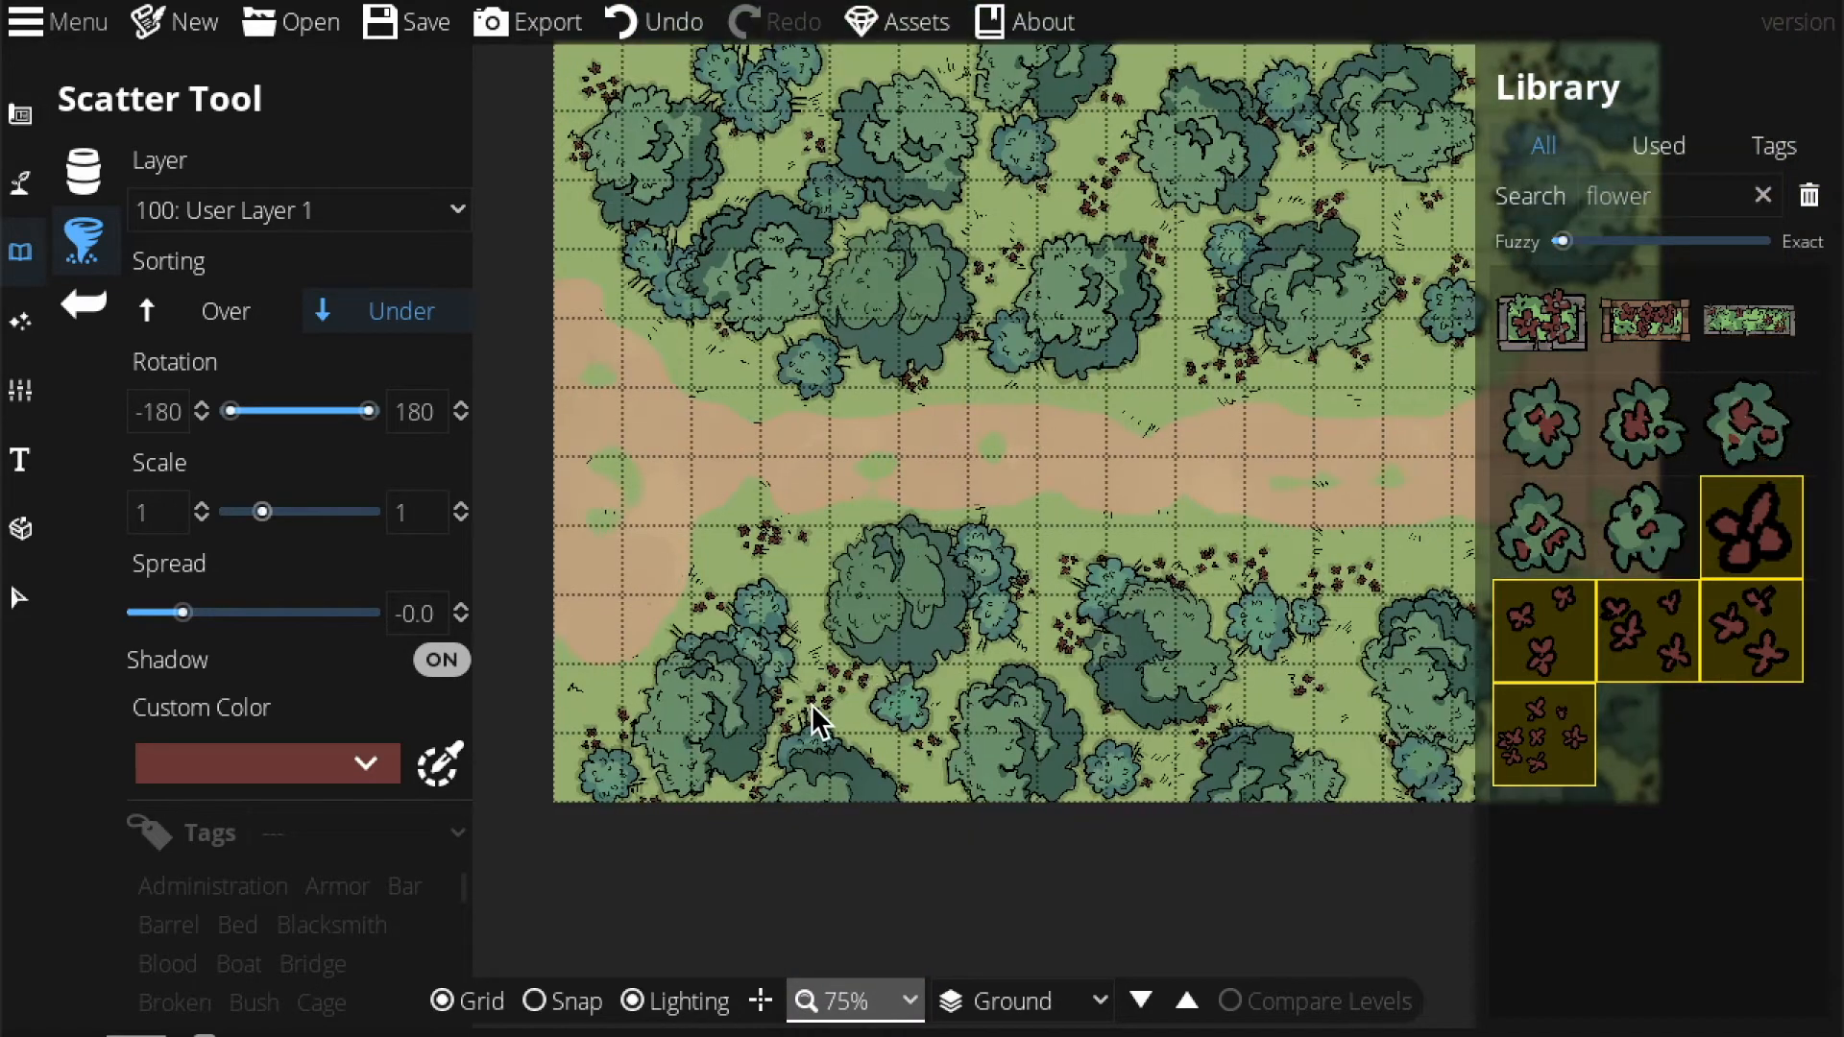
pyautogui.moveTo(1034, 583); pyautogui.dragTo(896, 630)
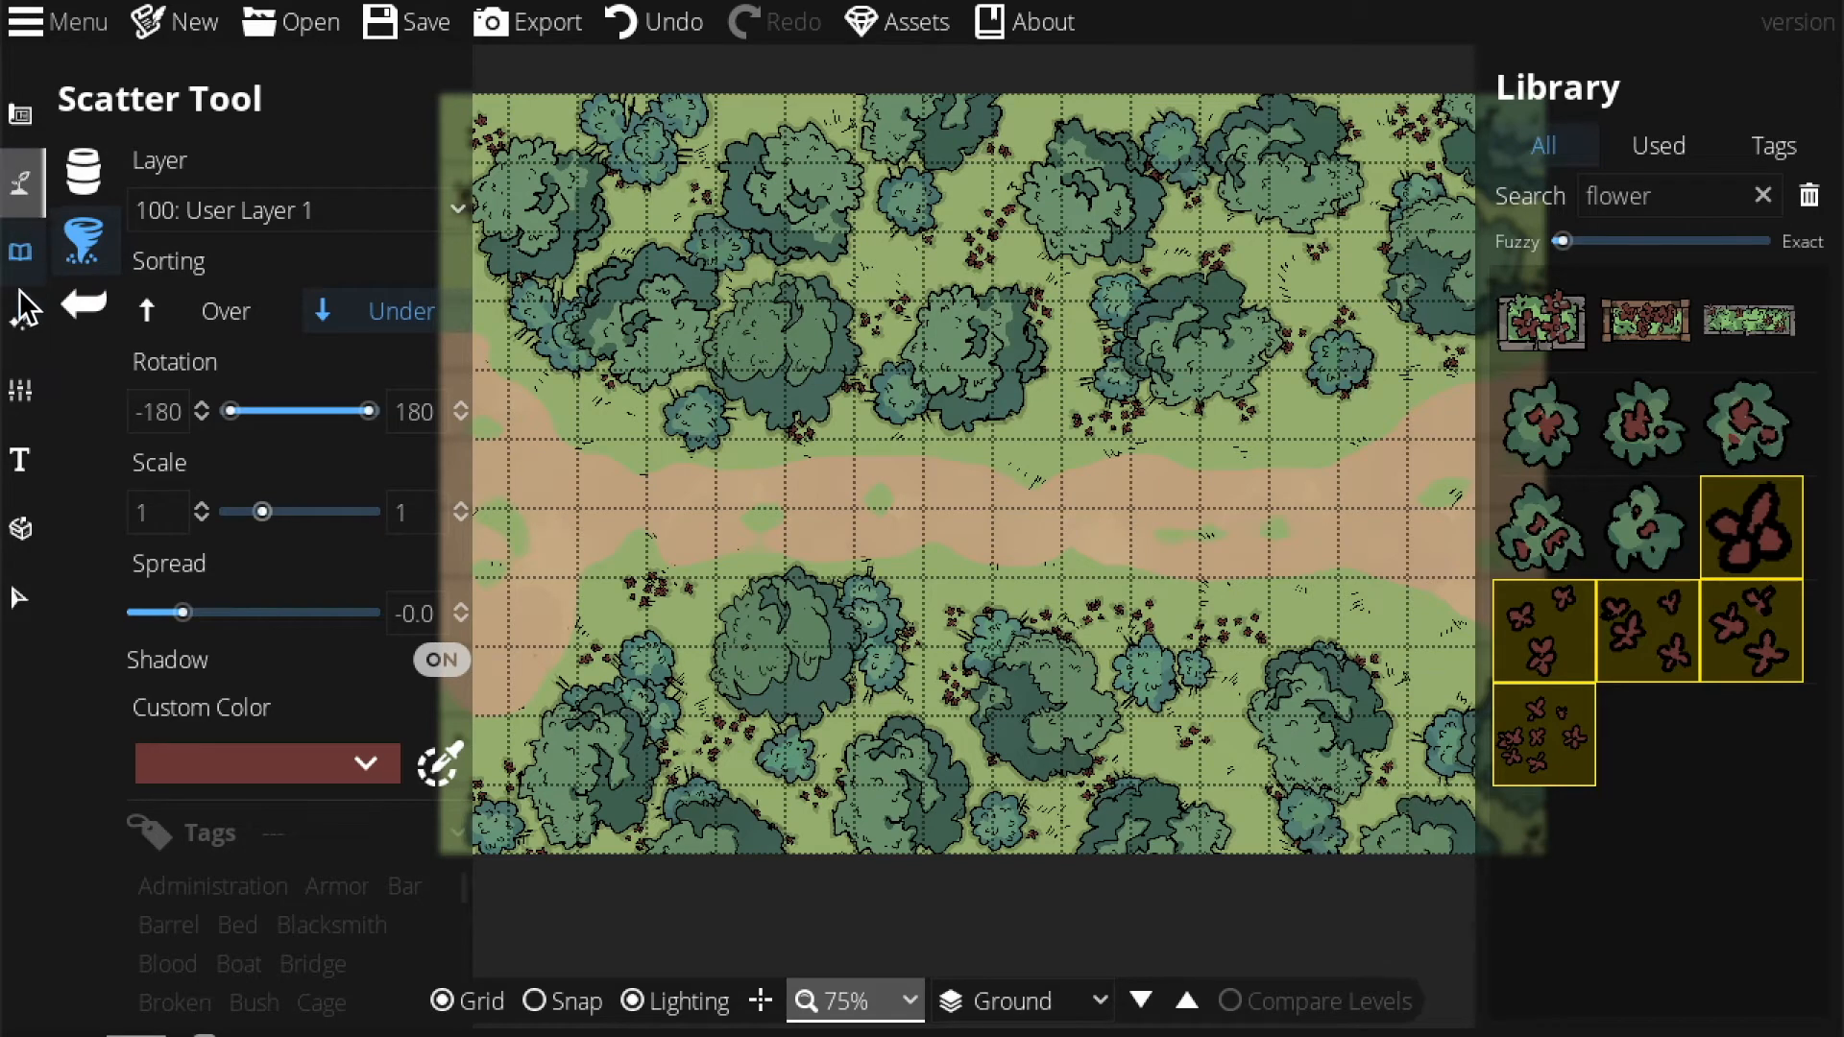
# Select the Path Tool with the rocky cliff style and zoom to 125%.
pyautogui.click(29, 180)
pyautogui.click(182, 374)
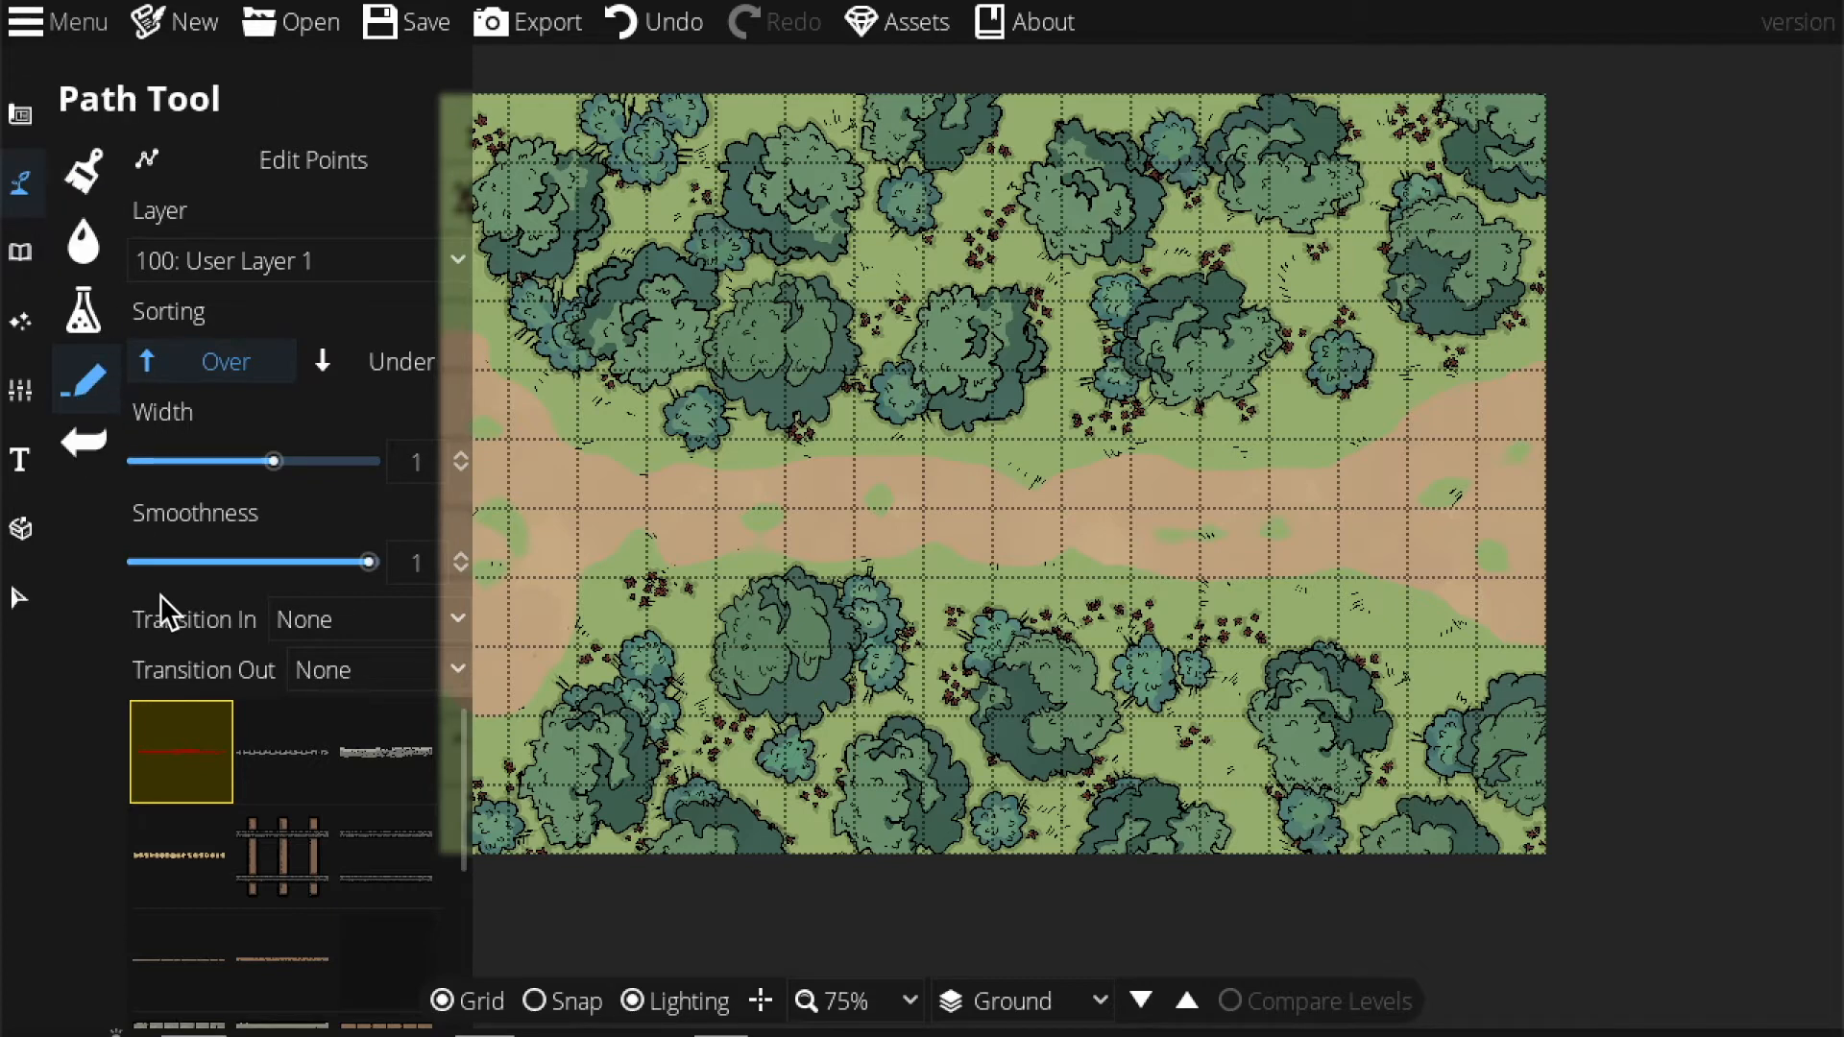
pyautogui.click(377, 747)
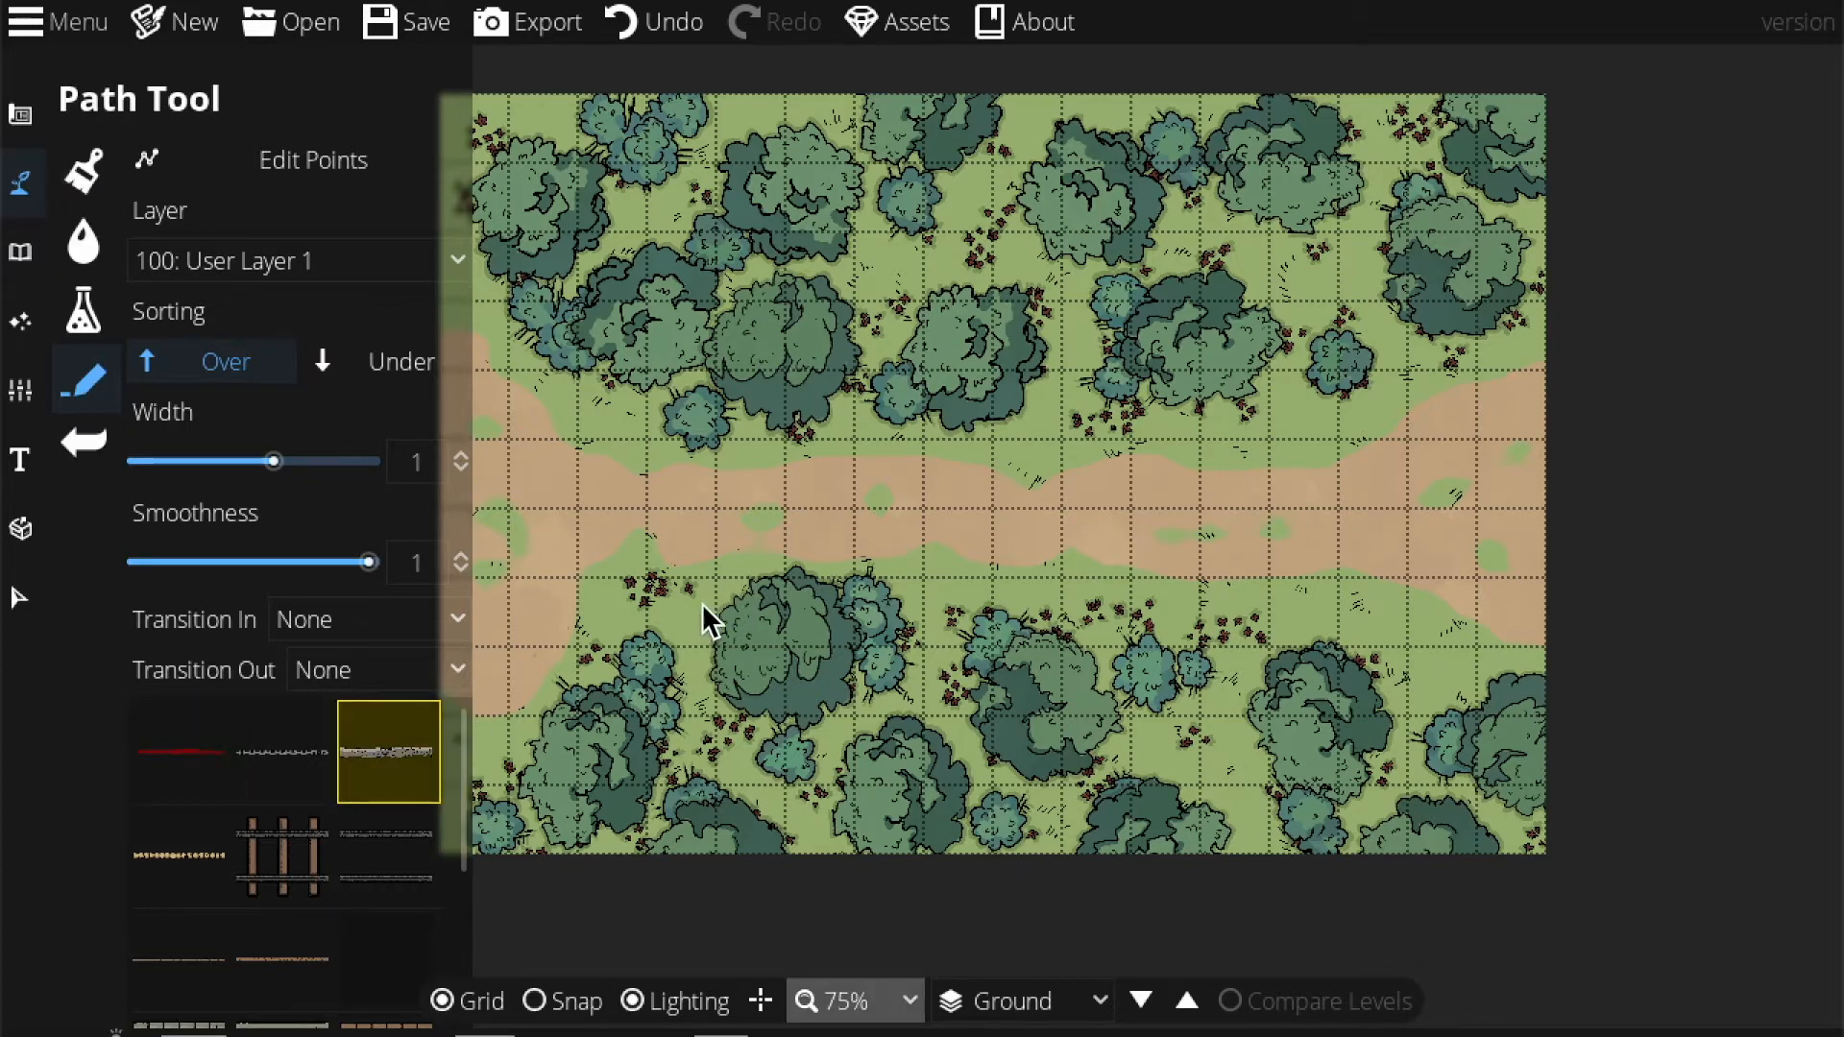
pyautogui.click(837, 1000)
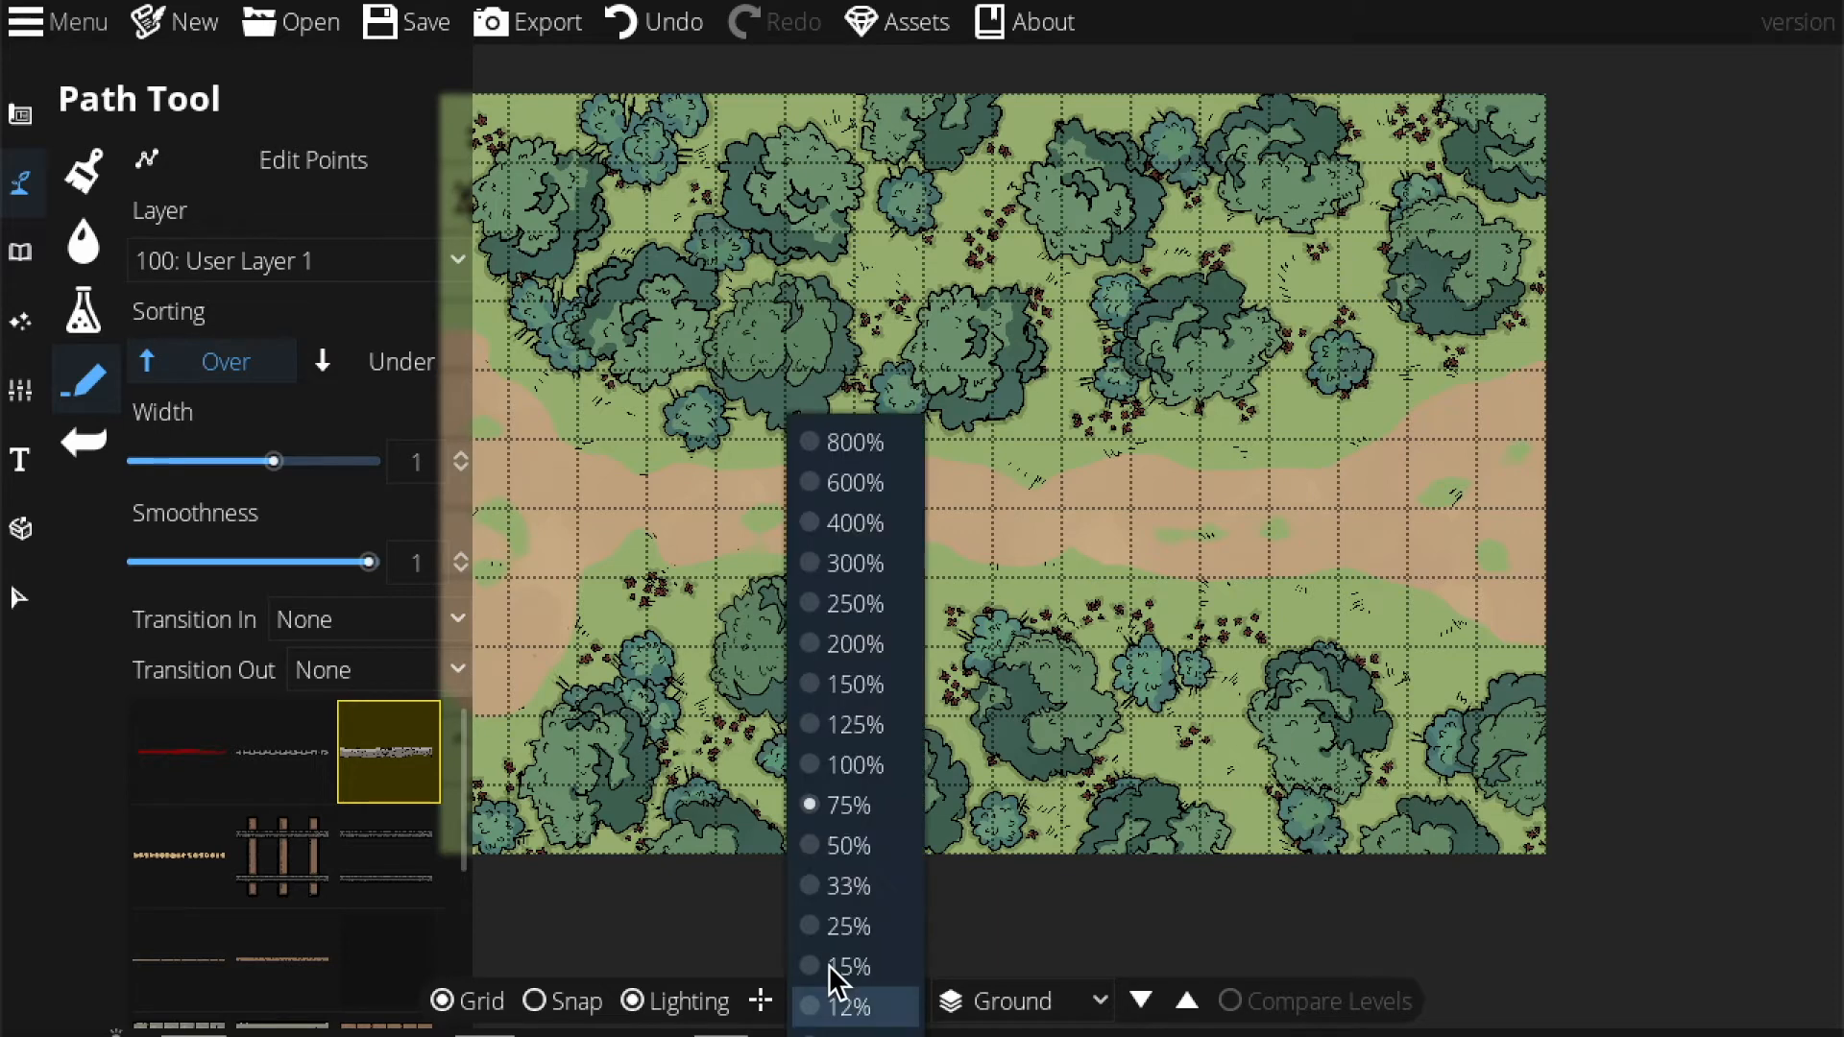
pyautogui.click(834, 724)
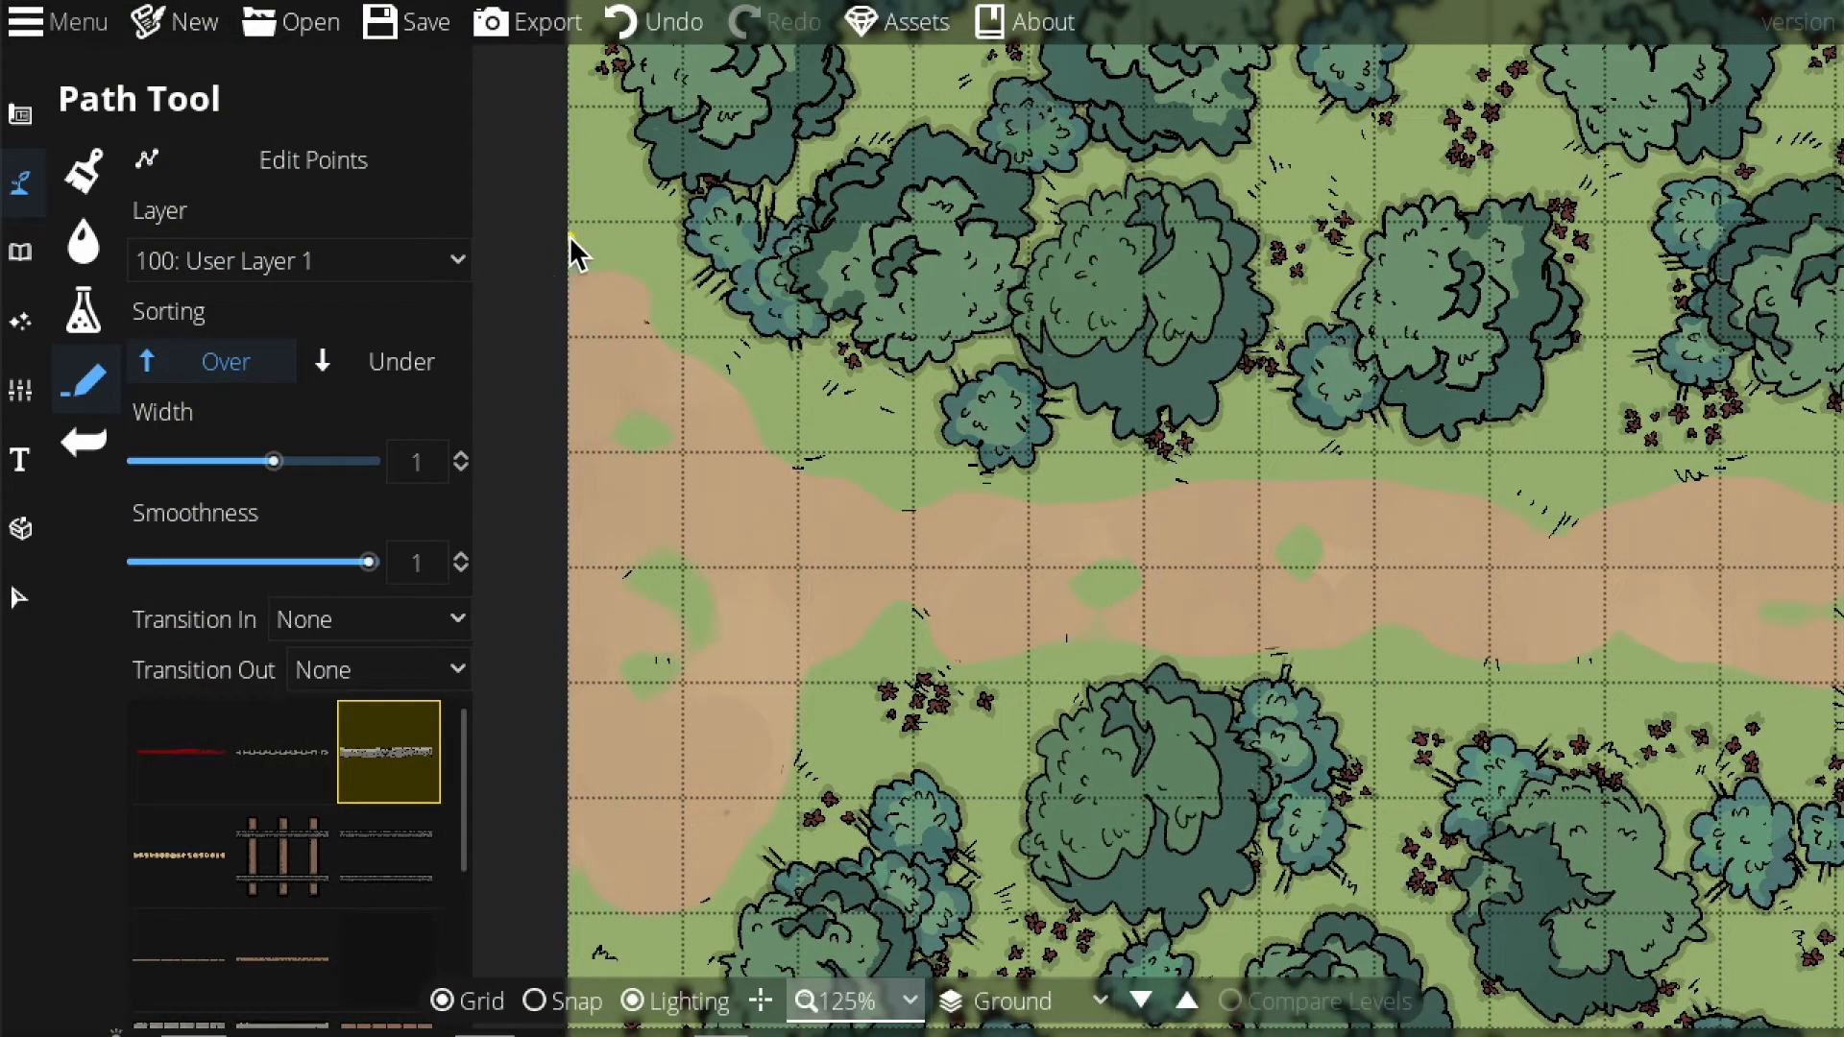
# Draw the upper cliff bank from the map's left edge past its right edge, redoing a misplaced first try.
pyautogui.click(568, 234)
pyautogui.click(700, 382)
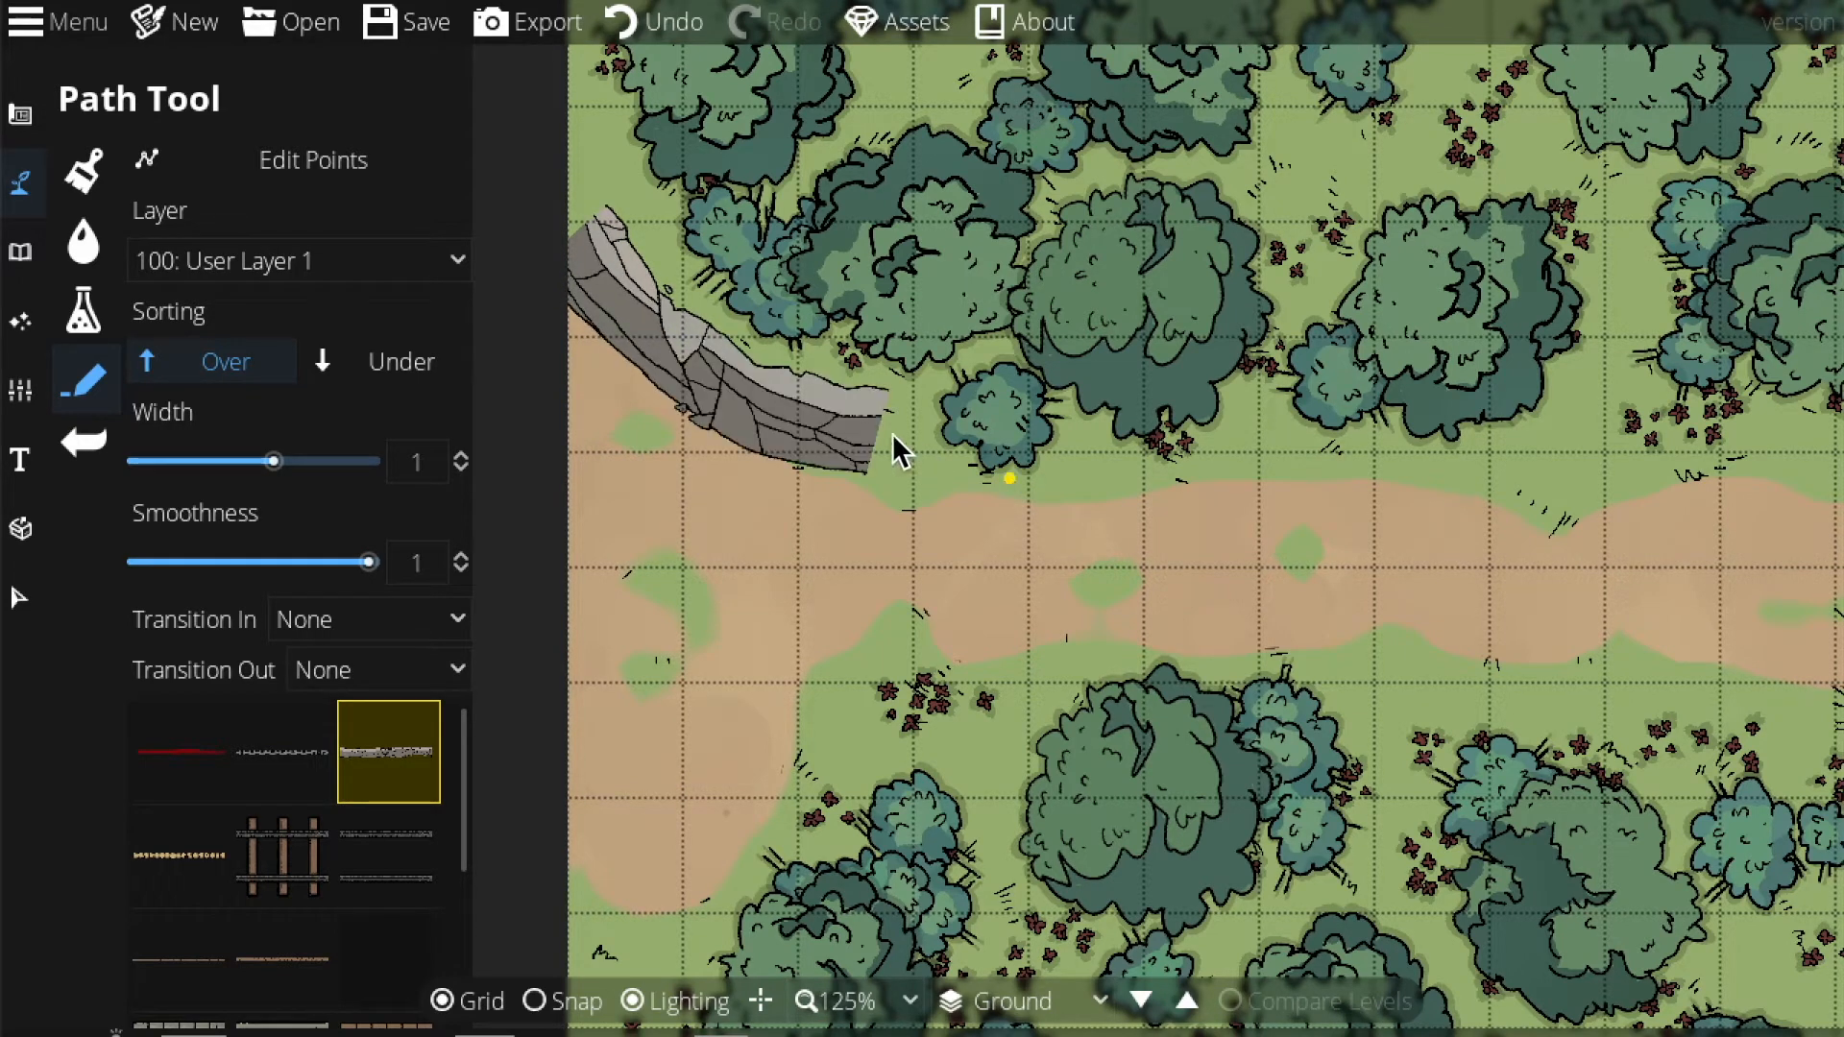
pyautogui.click(845, 488)
pyautogui.rightClick(843, 488)
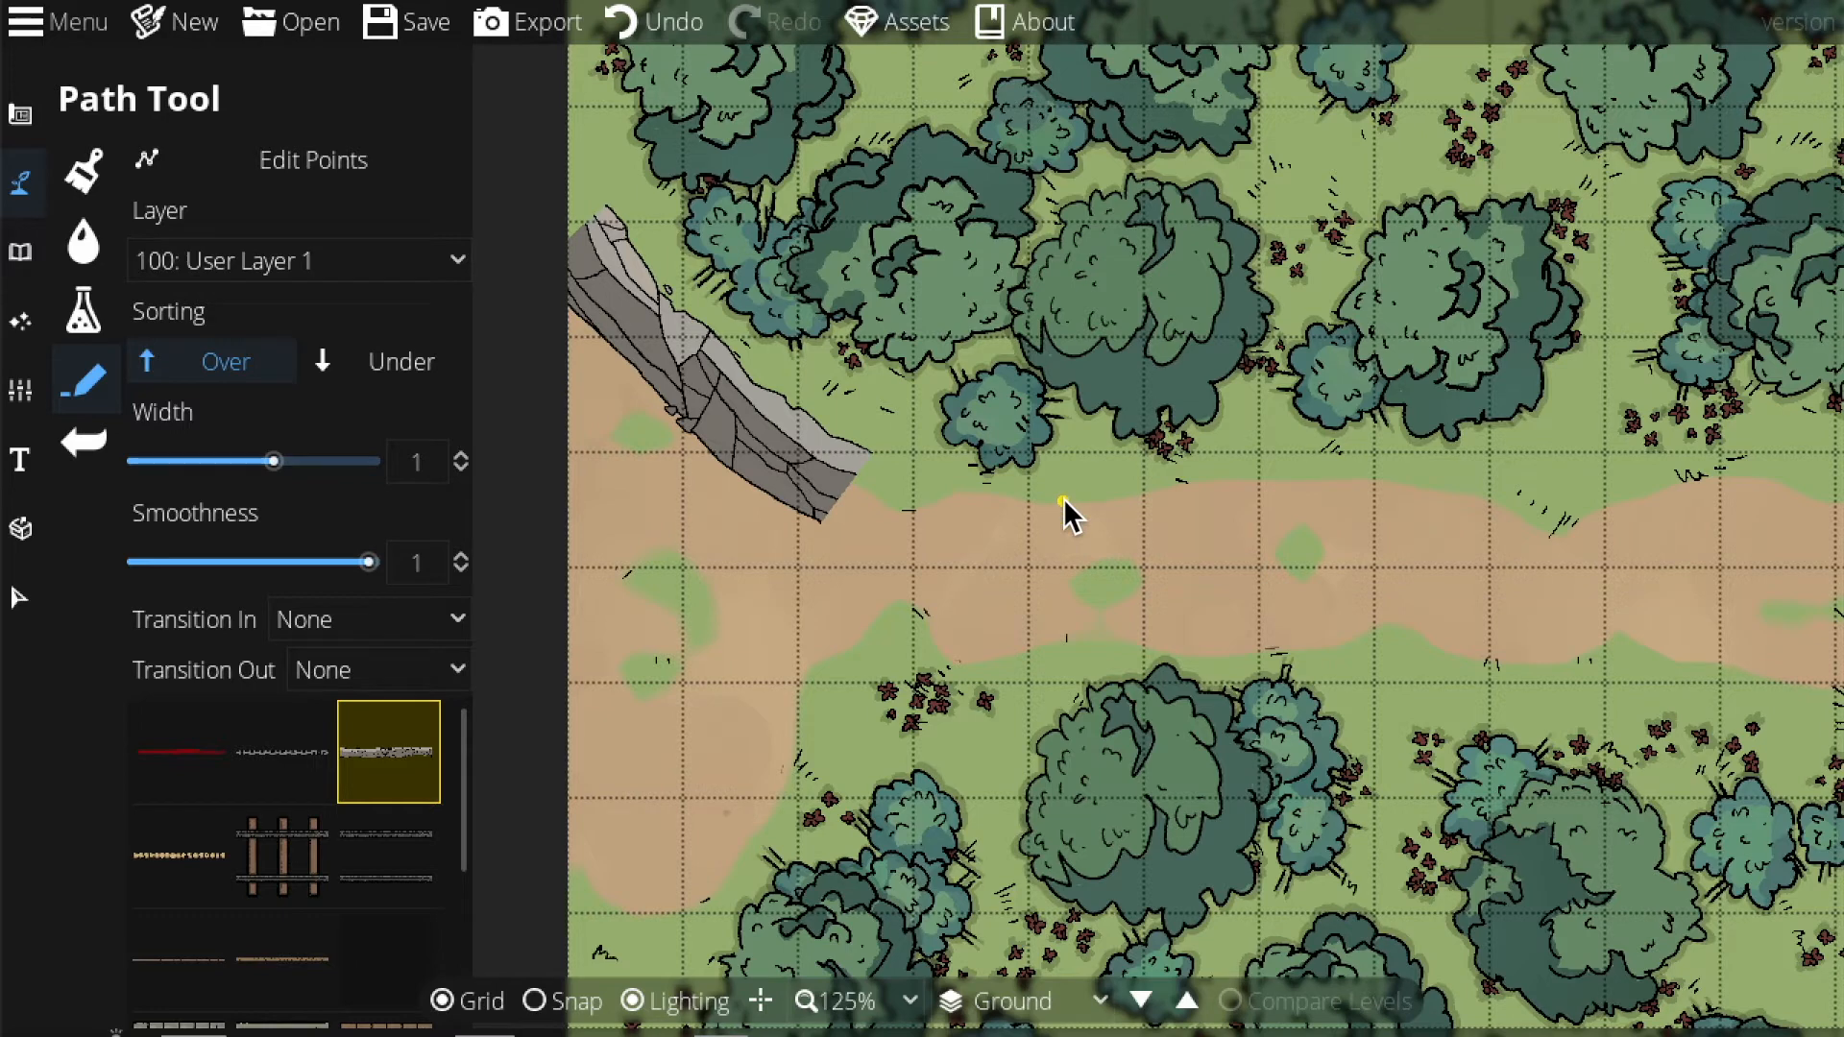
pyautogui.hotkey('ctrl', 'z')
pyautogui.click(499, 228)
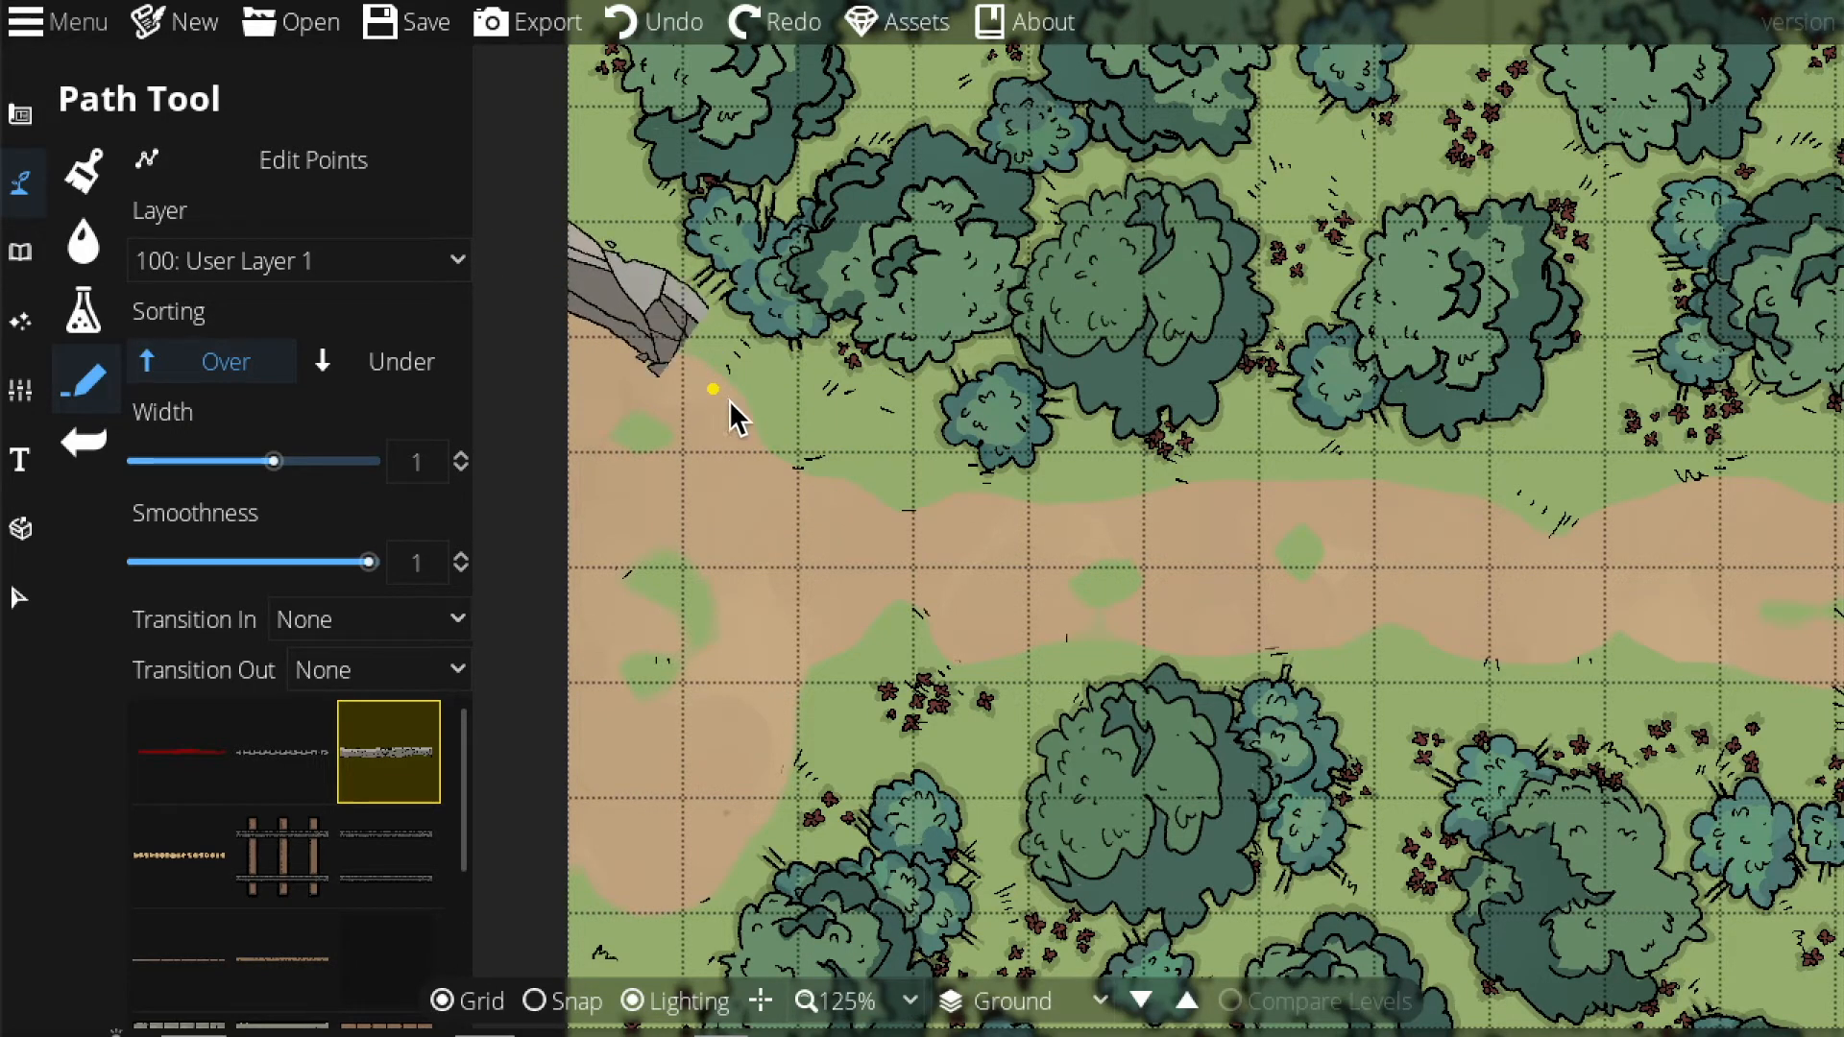
pyautogui.click(941, 500)
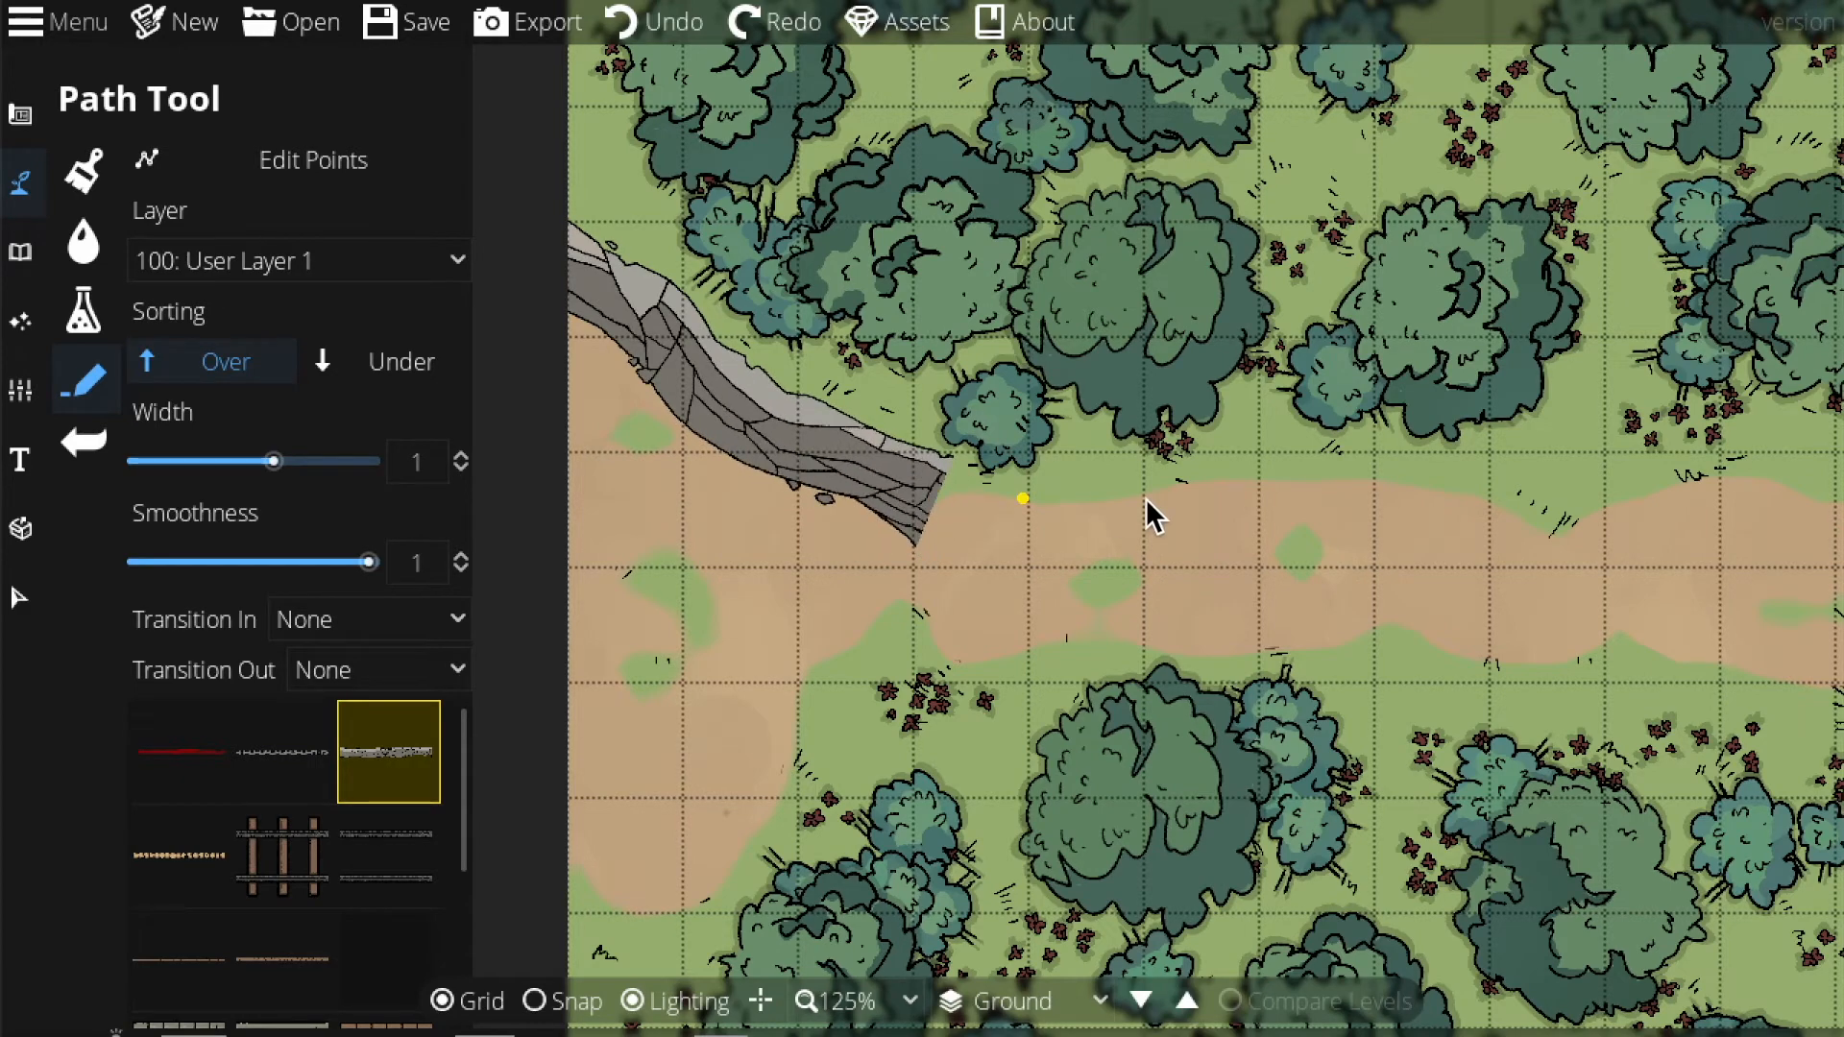
pyautogui.moveTo(1172, 498); pyautogui.dragTo(683, 534)
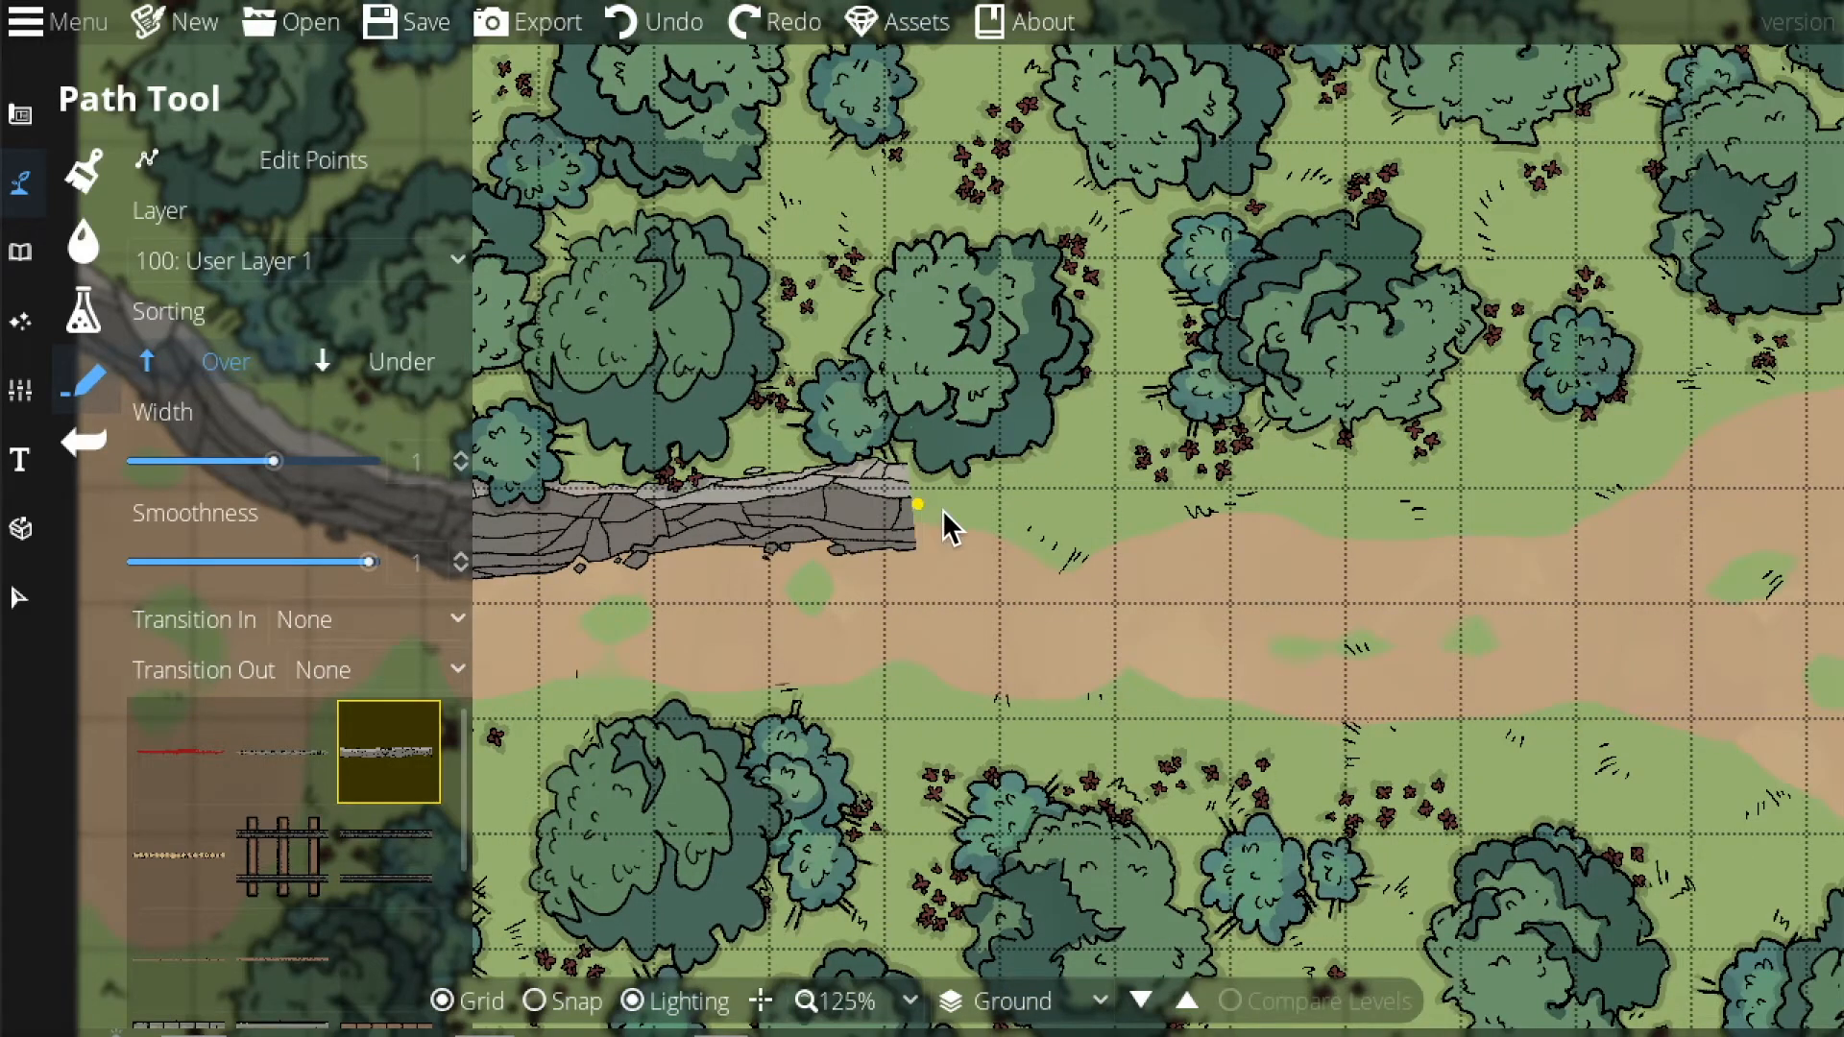
pyautogui.moveTo(1344, 537); pyautogui.dragTo(679, 546)
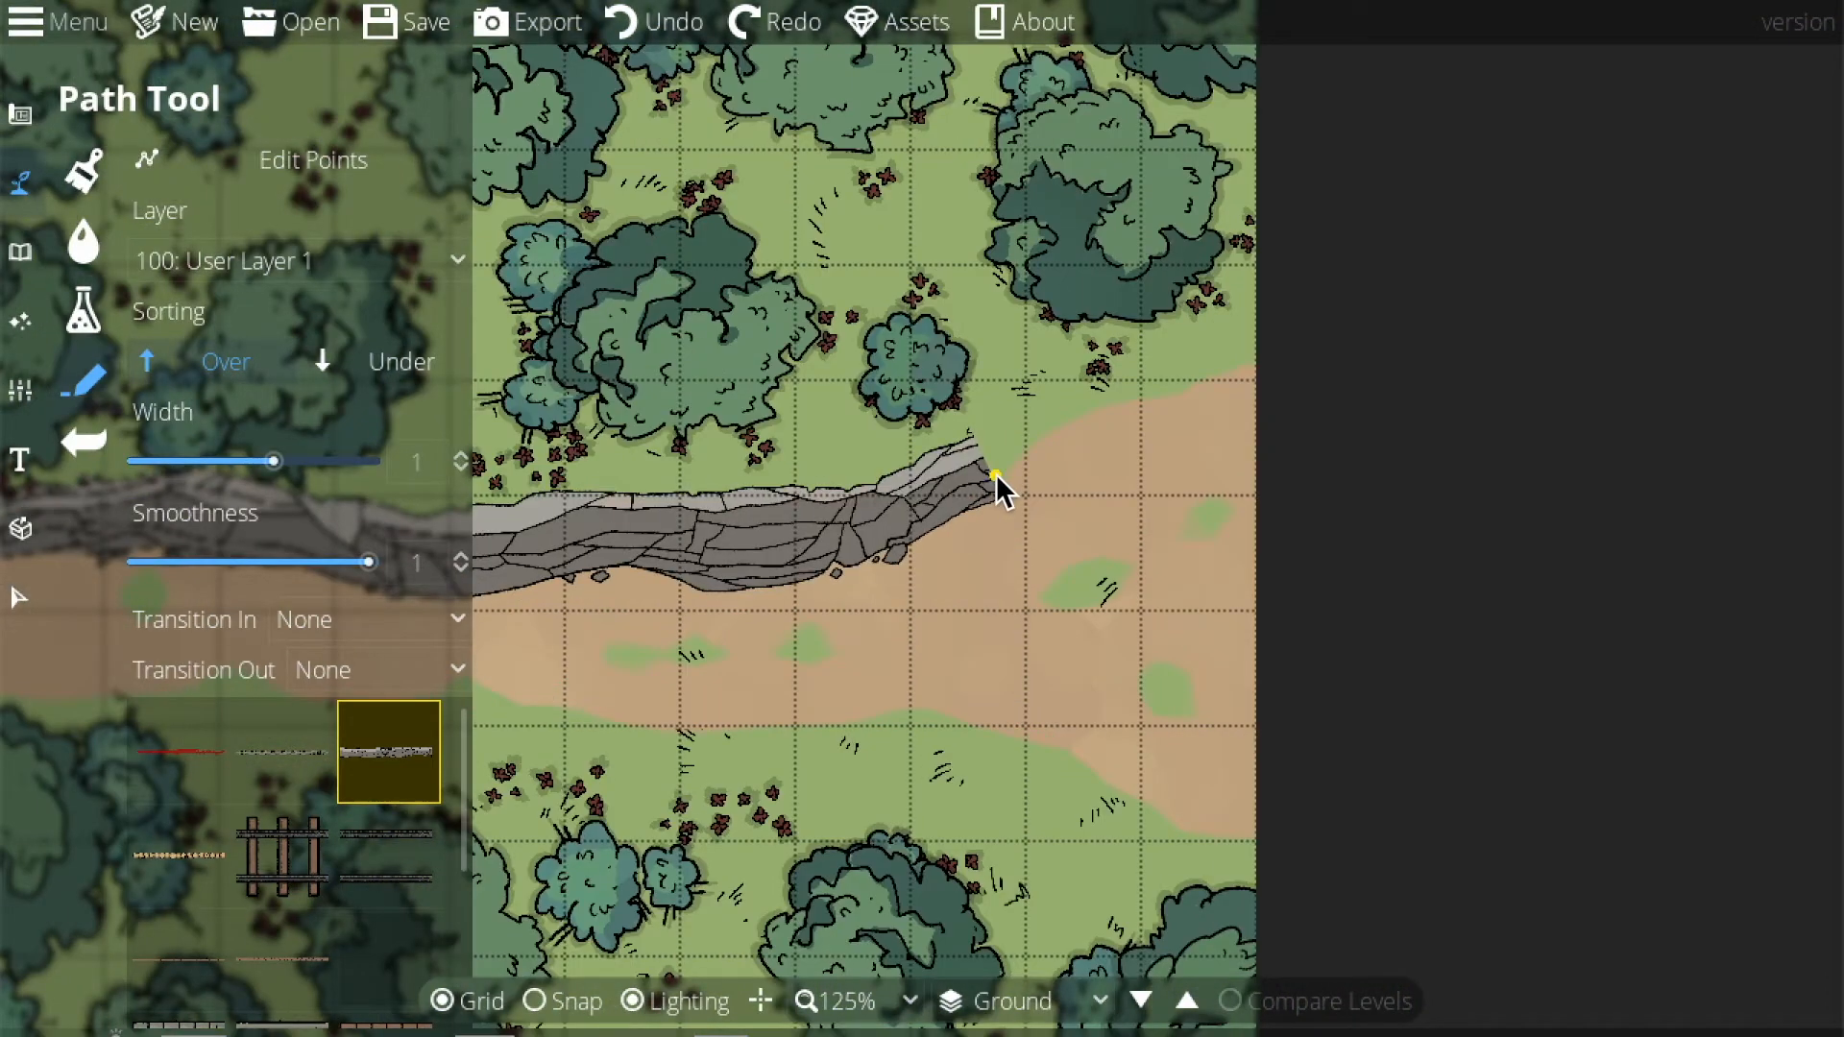
pyautogui.rightClick(1414, 390)
# Start the lower cliff bank at the map's right edge and extend it leftward along the track.
pyautogui.moveTo(1390, 622); pyautogui.dragTo(1397, 477)
pyautogui.moveTo(999, 653); pyautogui.dragTo(1604, 545)
pyautogui.moveTo(807, 619); pyautogui.dragTo(787, 485)
pyautogui.click(1371, 418)
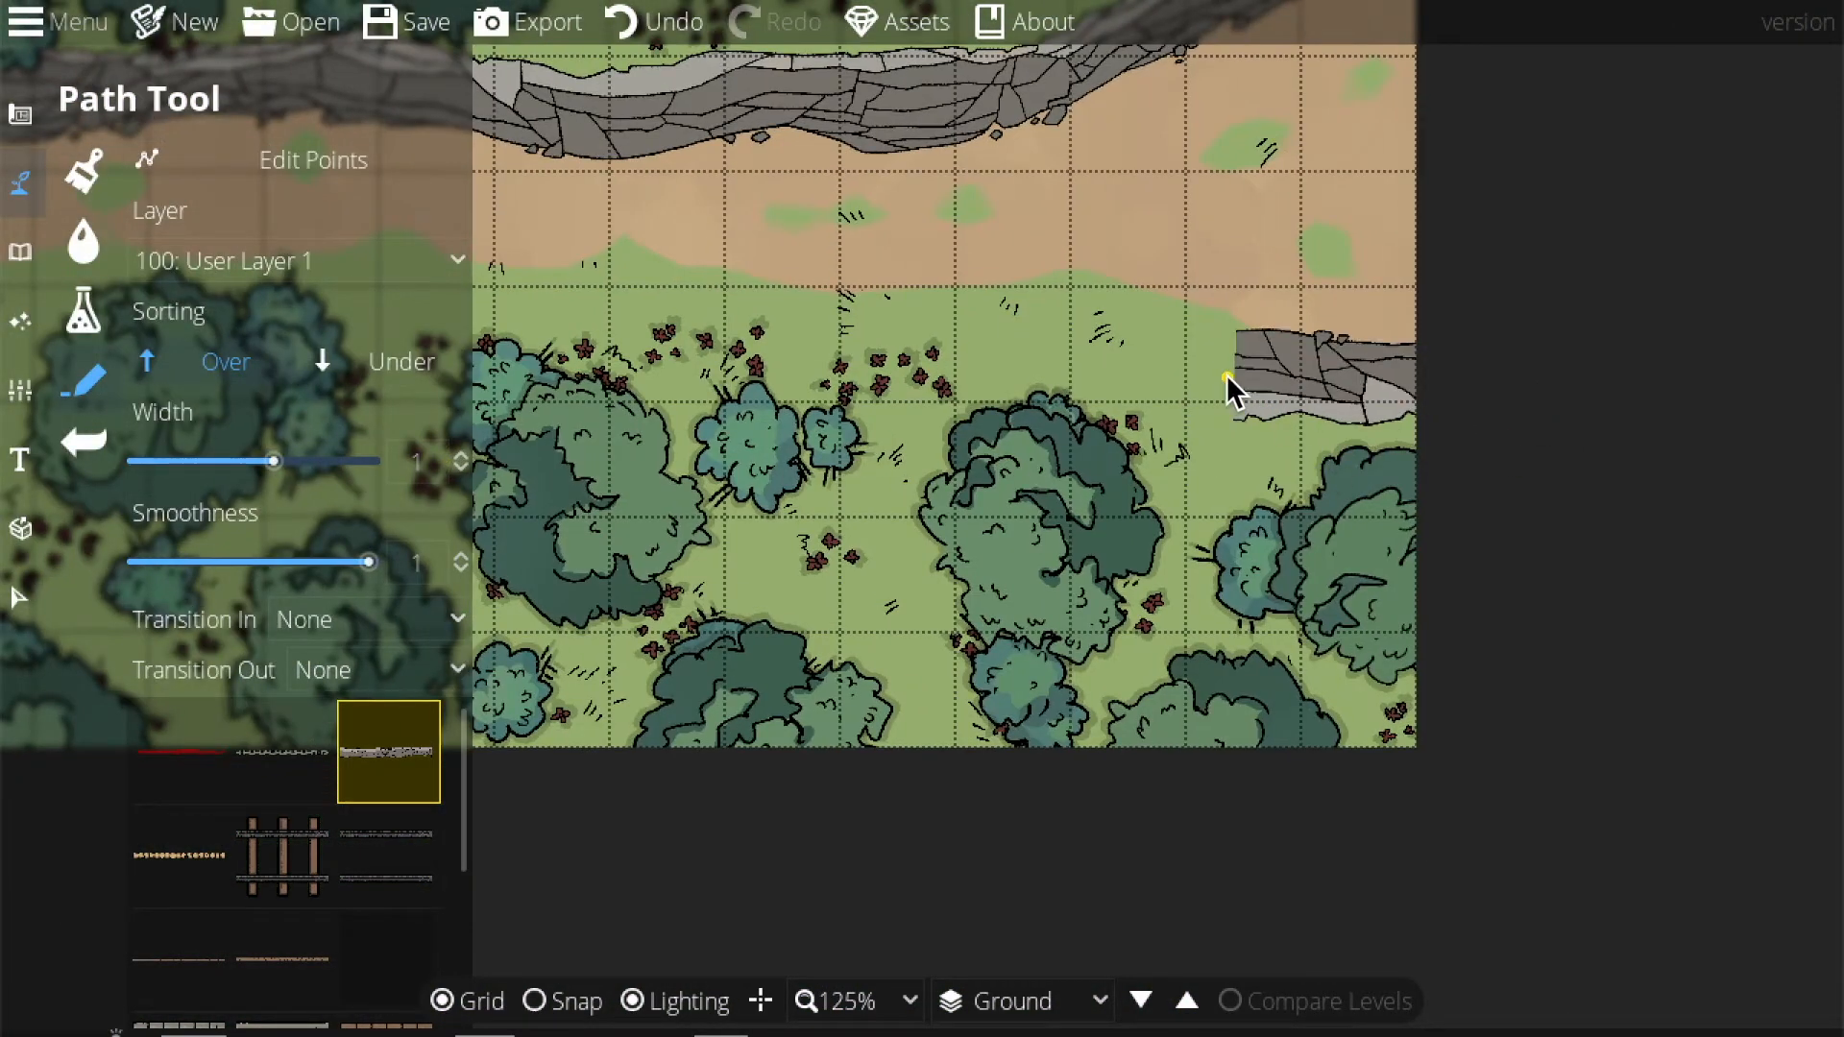
pyautogui.moveTo(1167, 318)
pyautogui.mouseDown()
pyautogui.moveTo(1039, 261)
pyautogui.moveTo(768, 284)
pyautogui.mouseUp()
pyautogui.moveTo(950, 315); pyautogui.dragTo(1277, 332)
pyautogui.click(1276, 332)
pyautogui.click(1164, 317)
pyautogui.click(1029, 315)
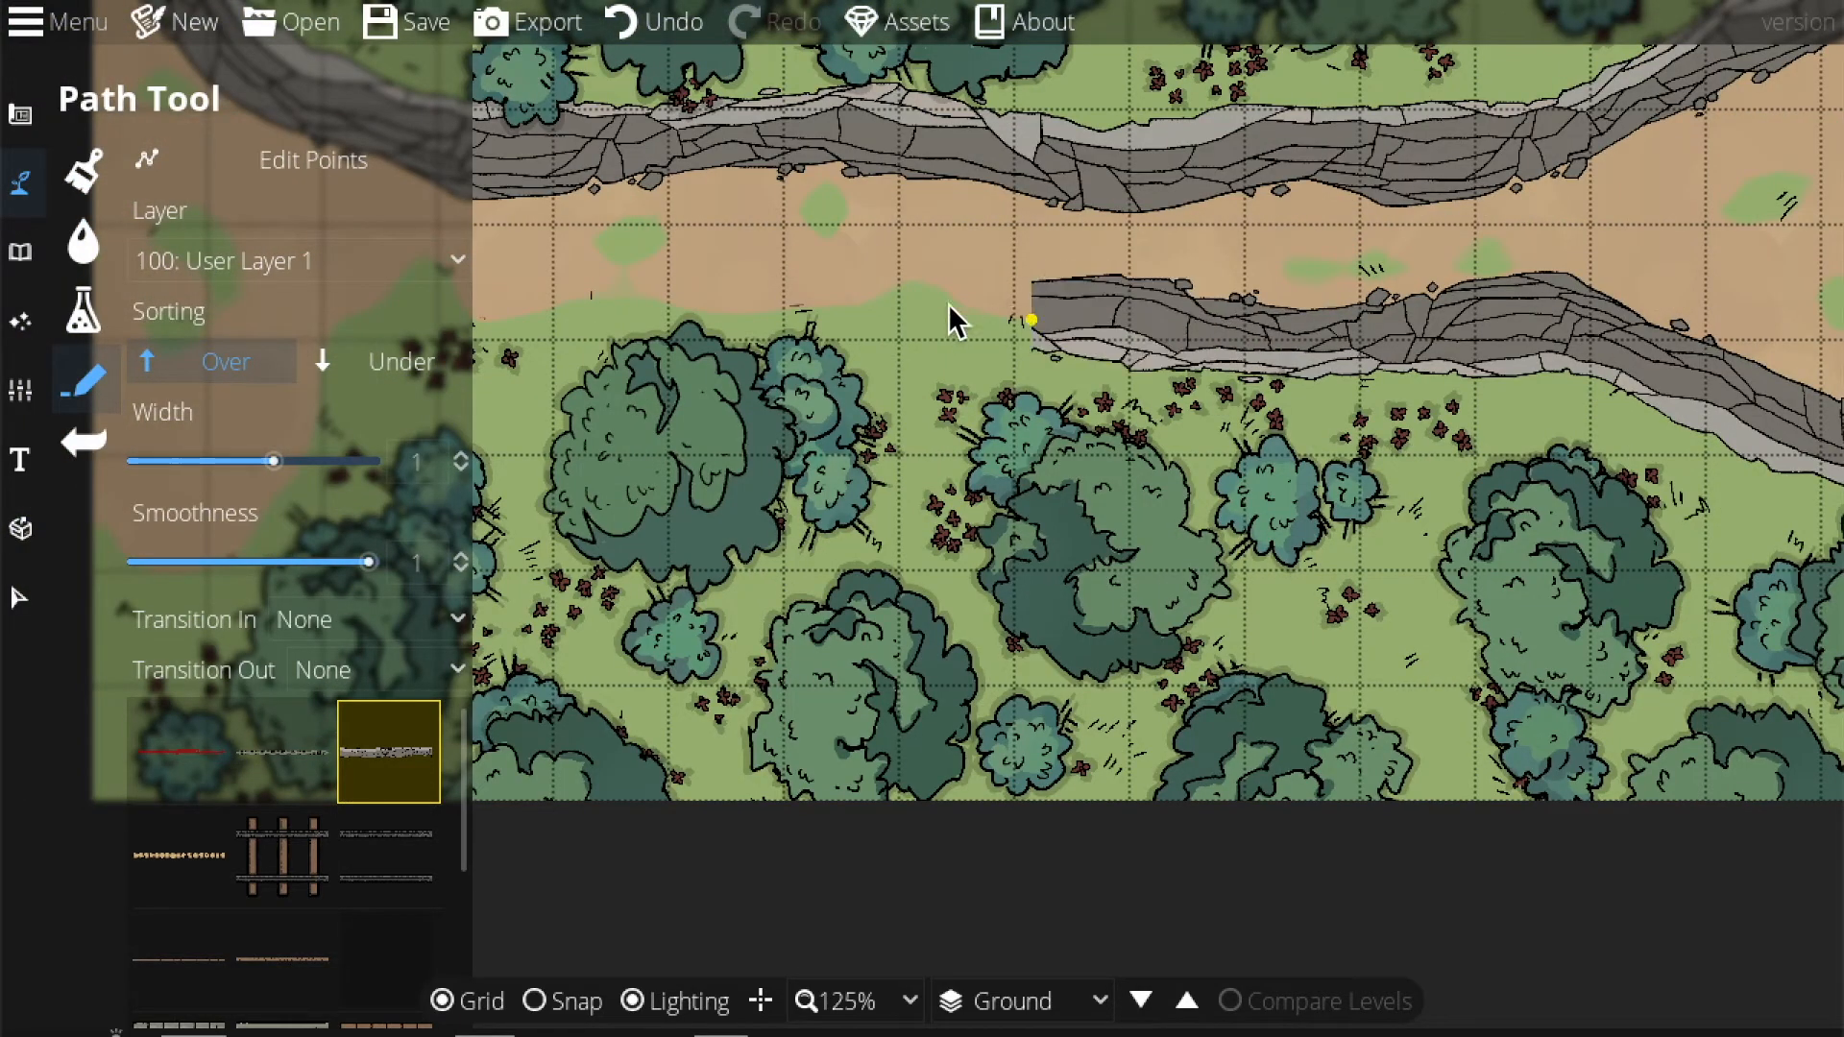
# Continue the lower cliff bank to the map's left edge and finish it, centring both banks in view.
pyautogui.click(878, 290)
pyautogui.click(770, 314)
pyautogui.click(601, 315)
pyautogui.moveTo(866, 277); pyautogui.dragTo(1299, 216)
pyautogui.click(784, 284)
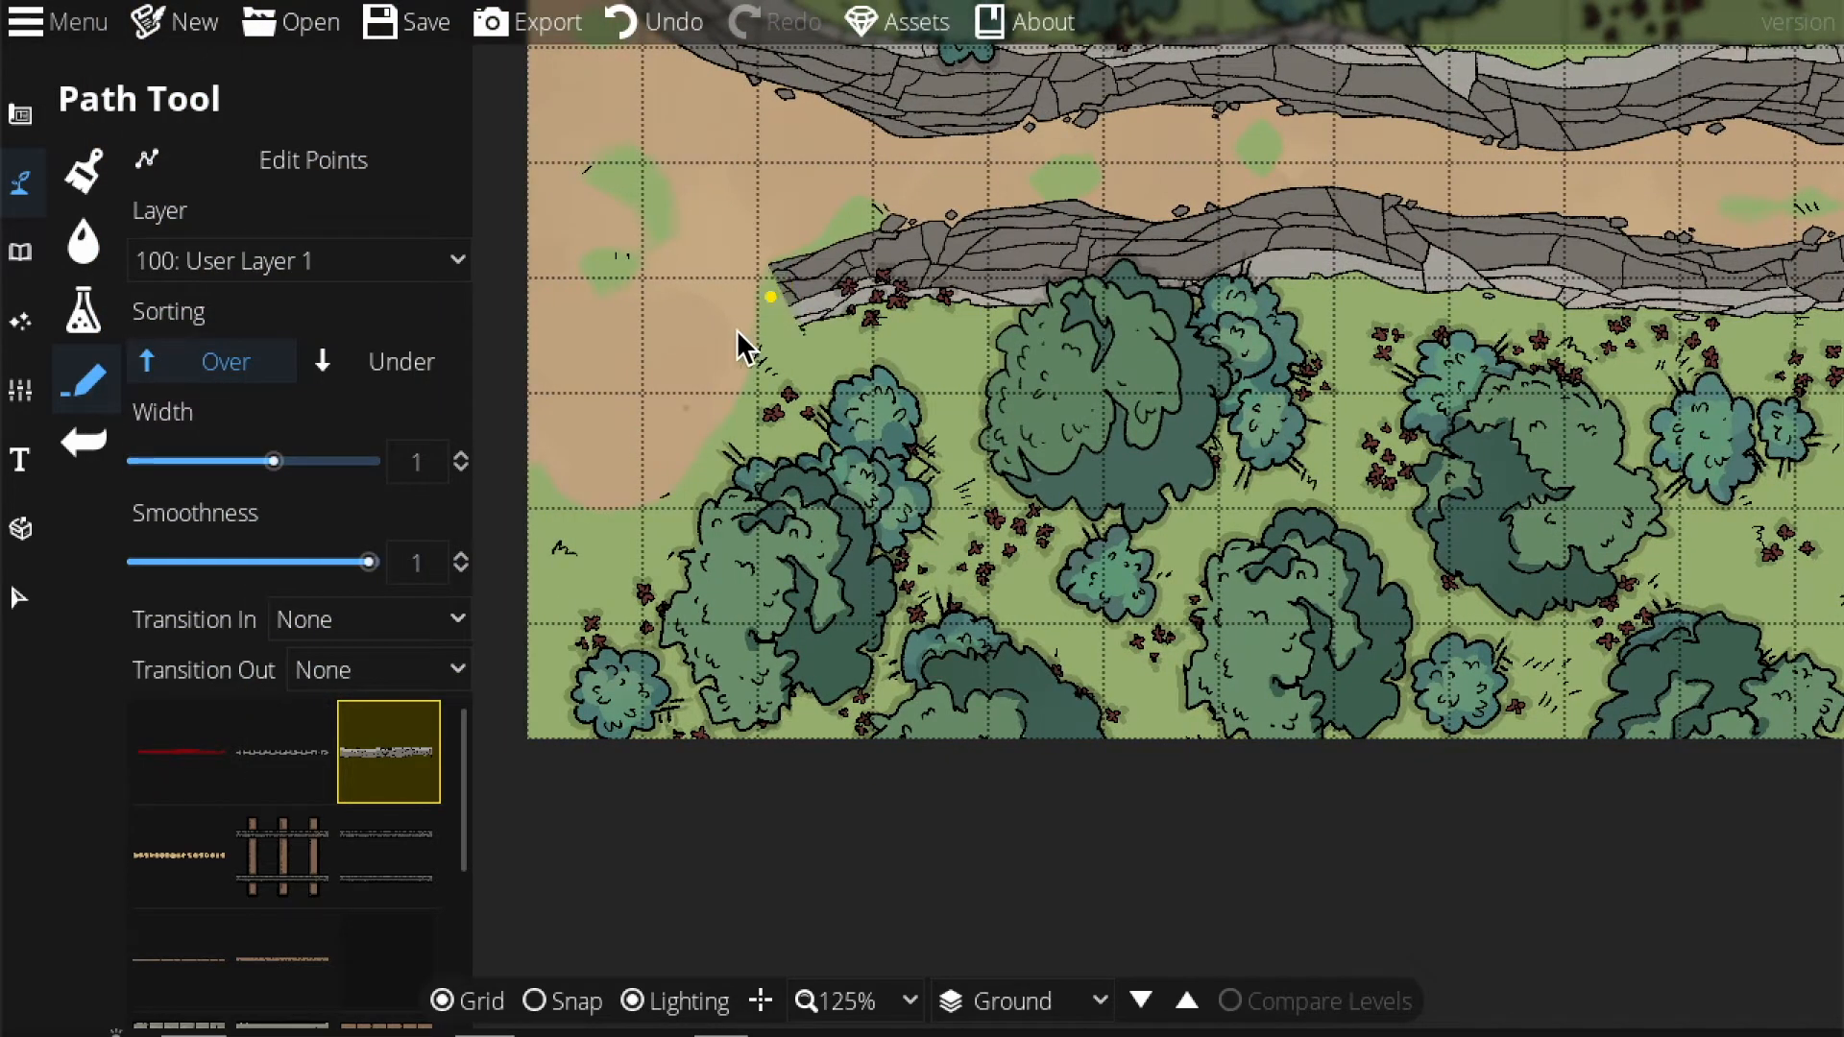
pyautogui.click(510, 516)
pyautogui.rightClick(515, 507)
pyautogui.moveTo(1027, 348)
pyautogui.mouseDown()
pyautogui.moveTo(751, 676)
pyautogui.moveTo(637, 684)
pyautogui.mouseUp()
pyautogui.moveTo(972, 565); pyautogui.dragTo(398, 670)
pyautogui.moveTo(992, 520); pyautogui.dragTo(1332, 476)
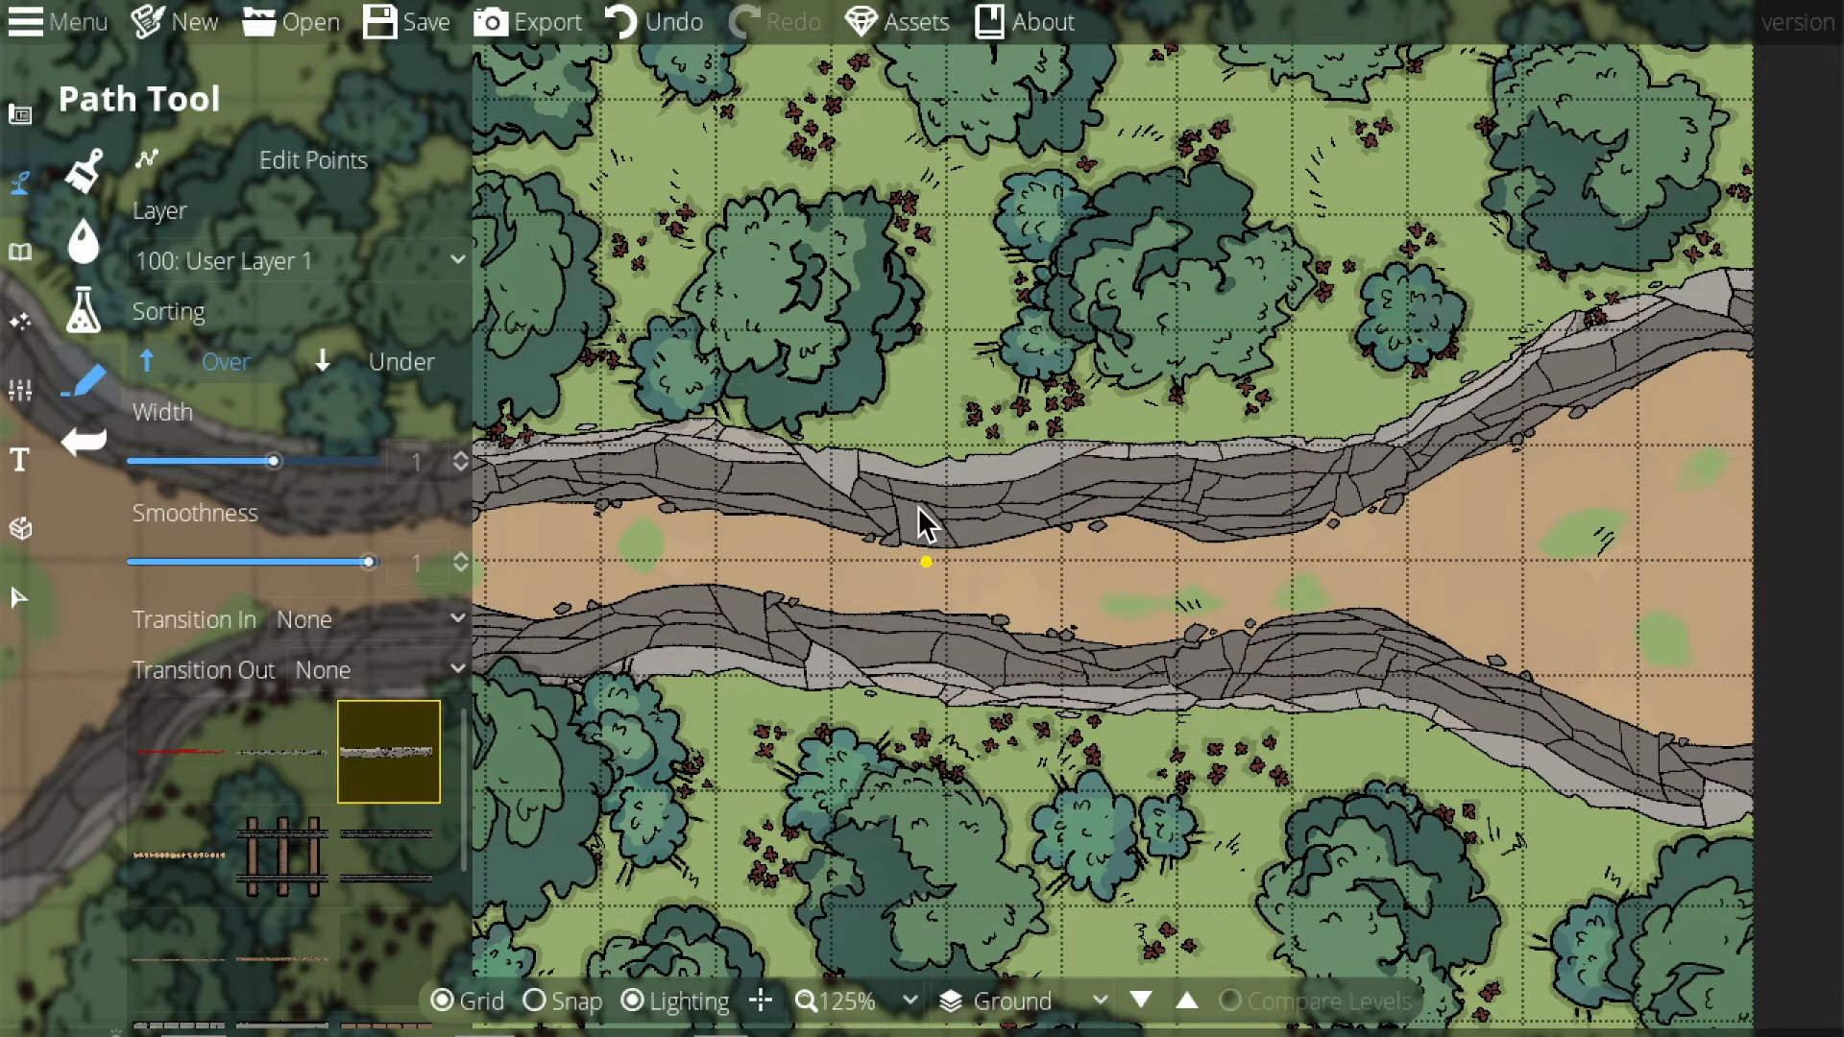
pyautogui.moveTo(925, 527); pyautogui.dragTo(897, 271)
# With the Water Brush, remove the stray water pools painted among the trees.
pyautogui.click(75, 256)
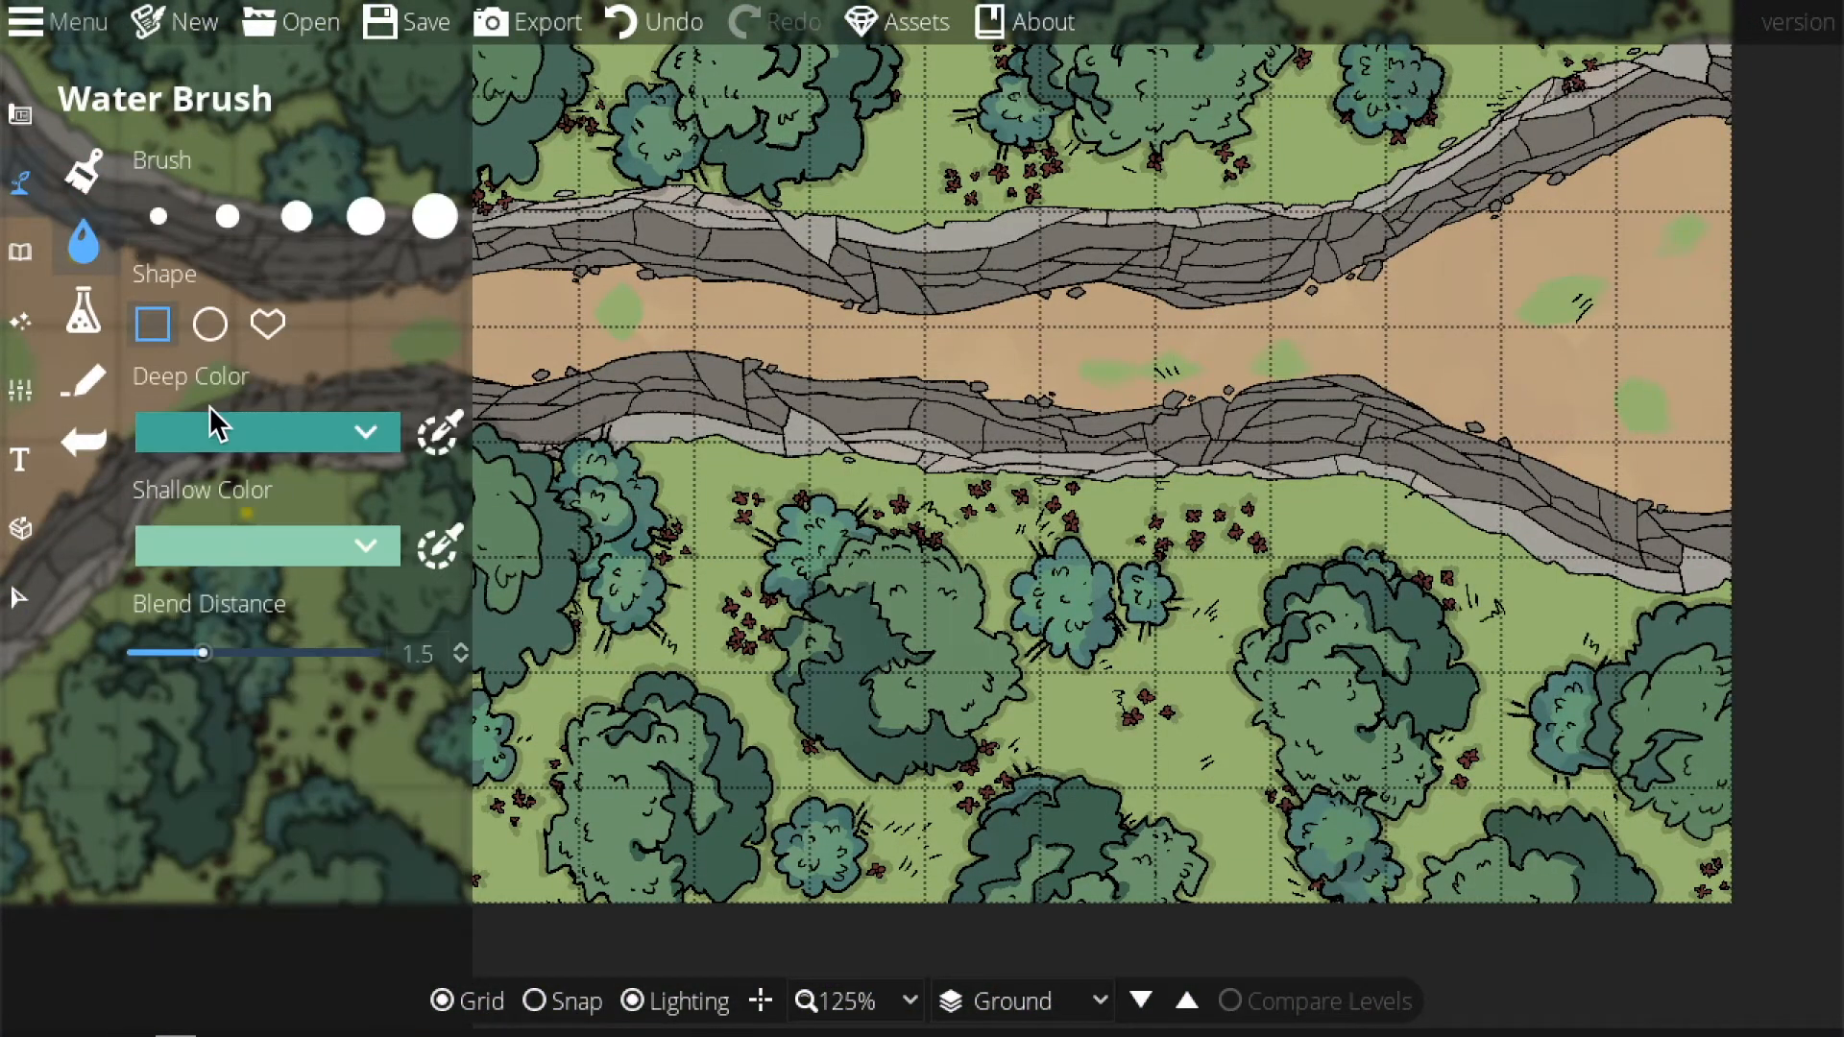
pyautogui.moveTo(763, 677); pyautogui.dragTo(1099, 710)
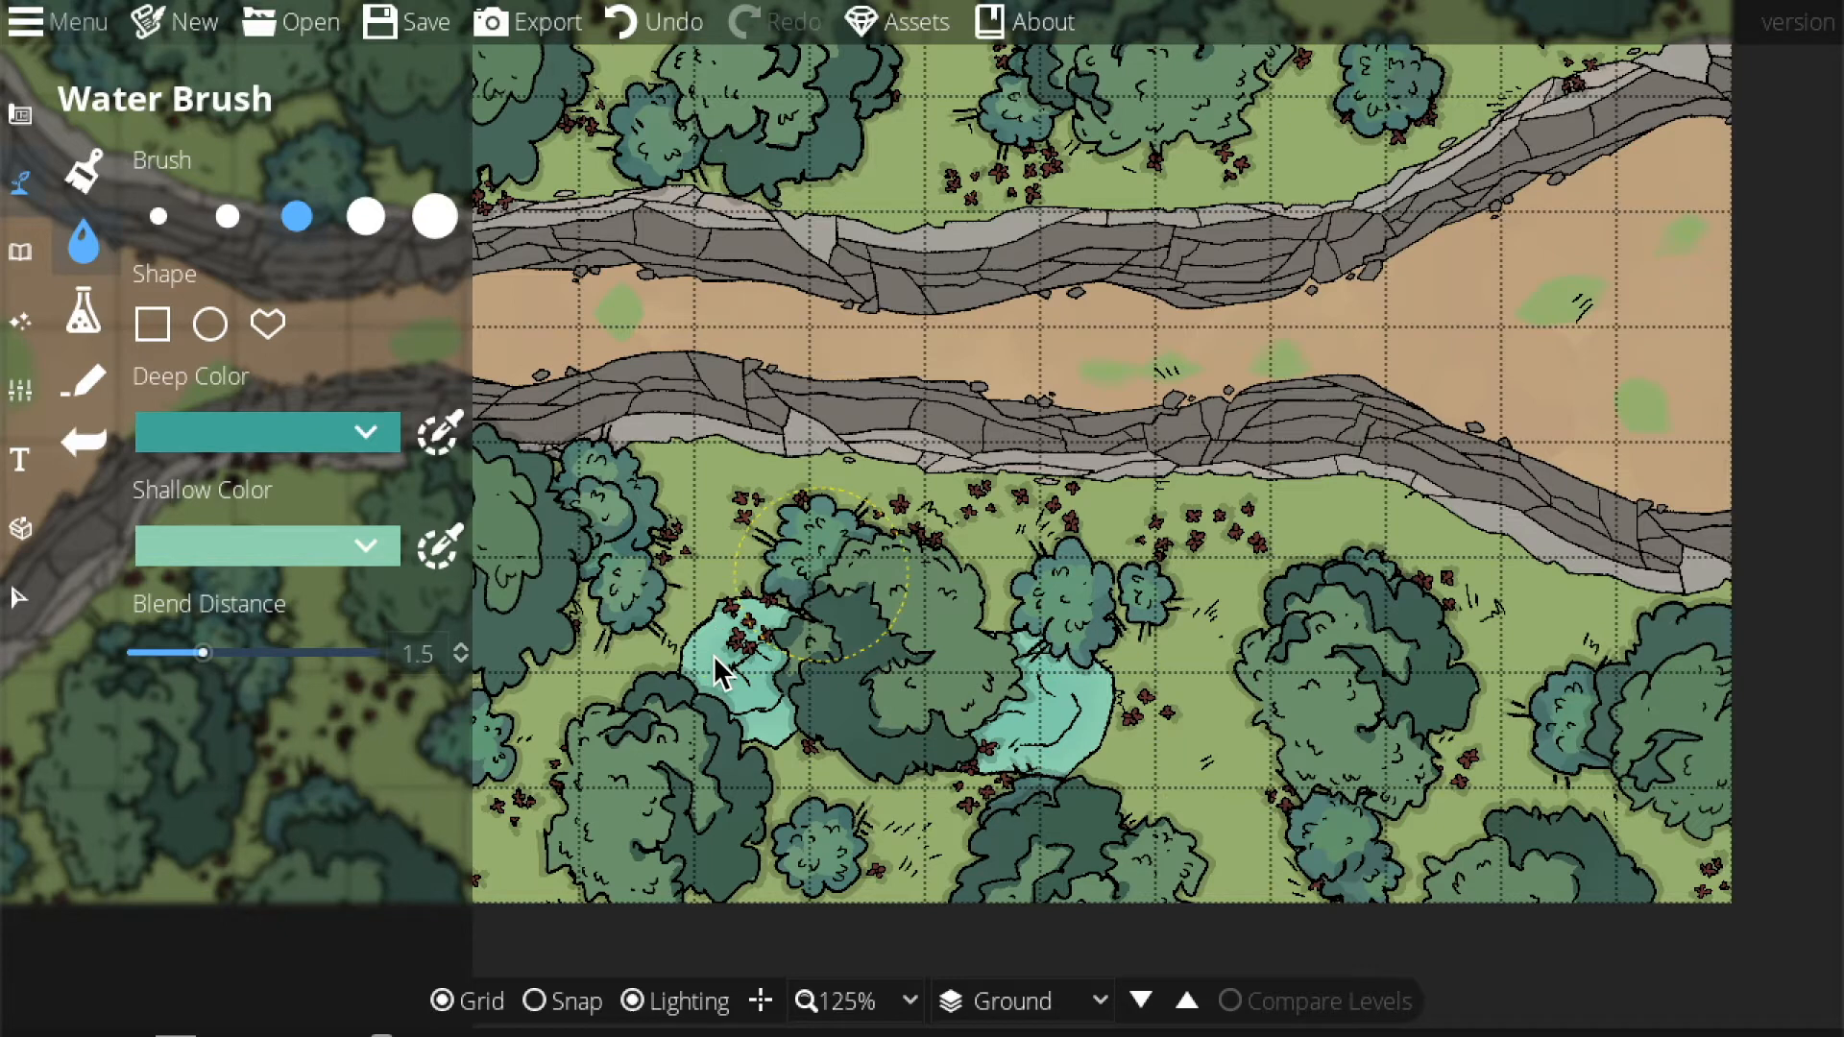
pyautogui.moveTo(834, 569)
pyautogui.mouseDown()
pyautogui.moveTo(886, 751)
pyautogui.moveTo(927, 693)
pyautogui.mouseUp()
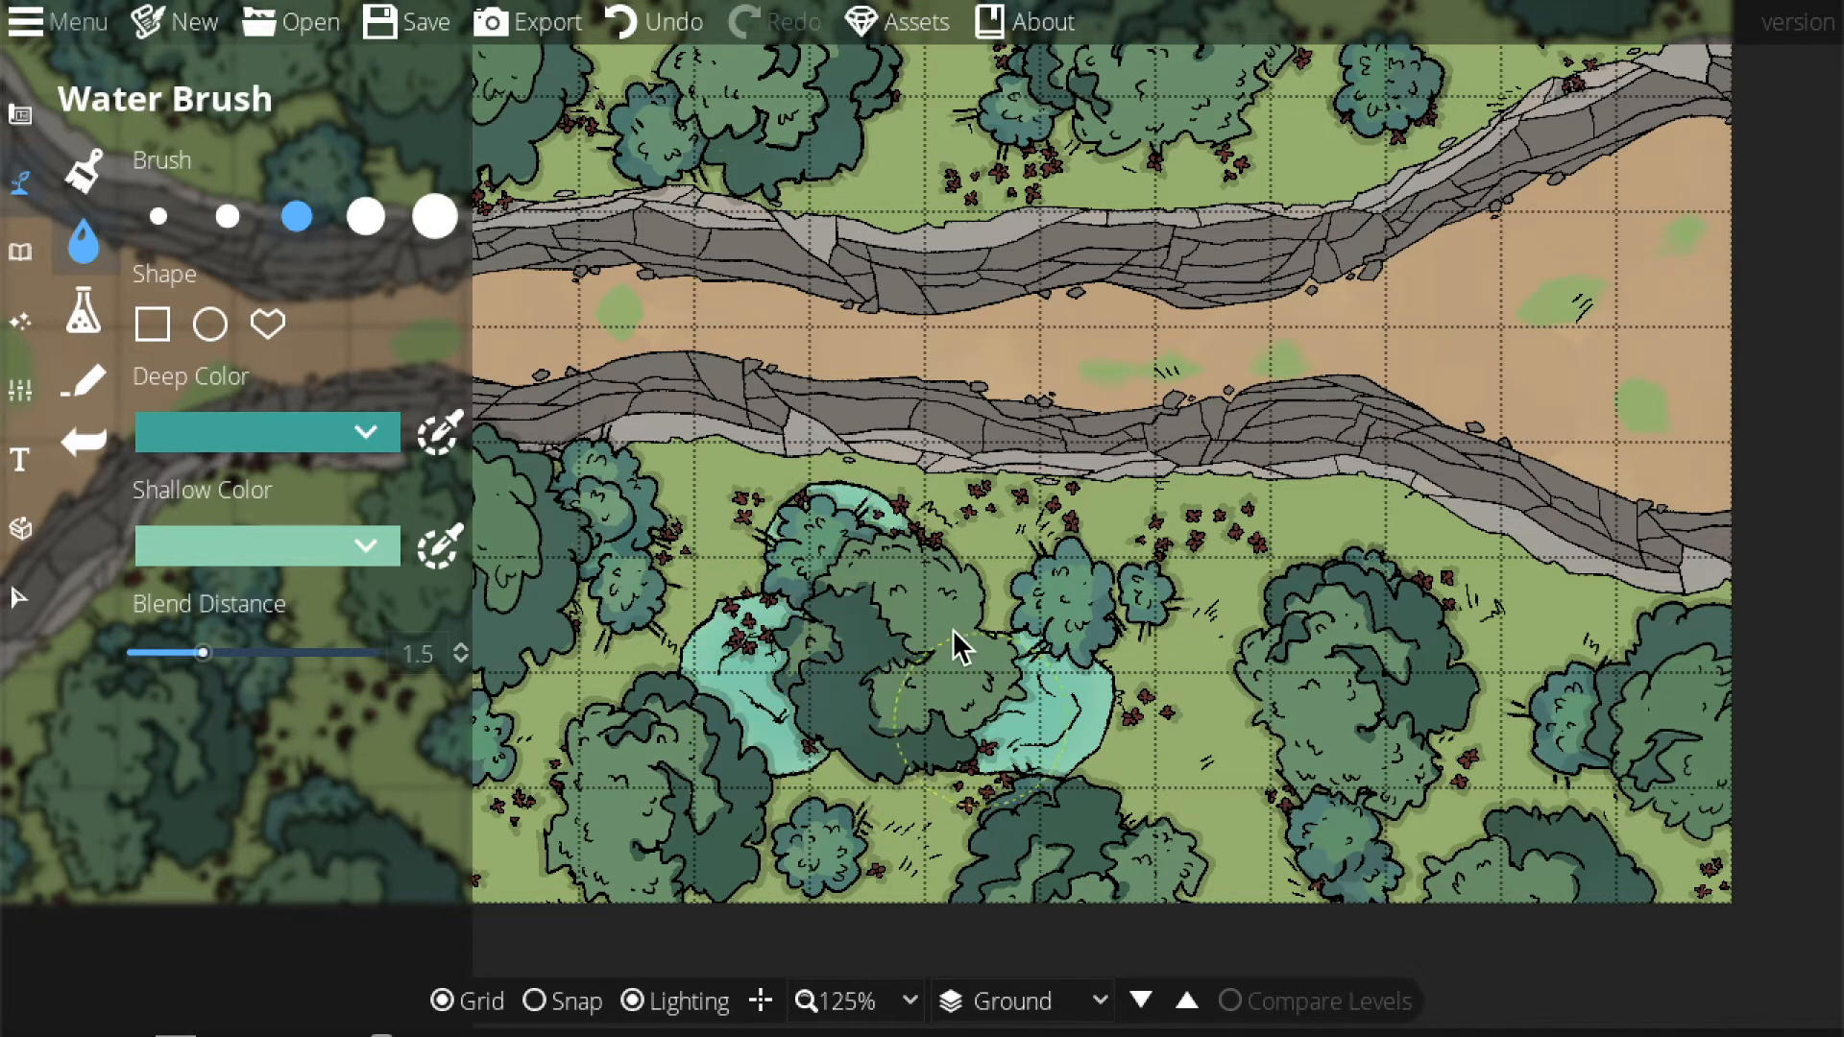
pyautogui.hotkey('ctrl', 'z')
pyautogui.hotkey('ctrl', 'z')
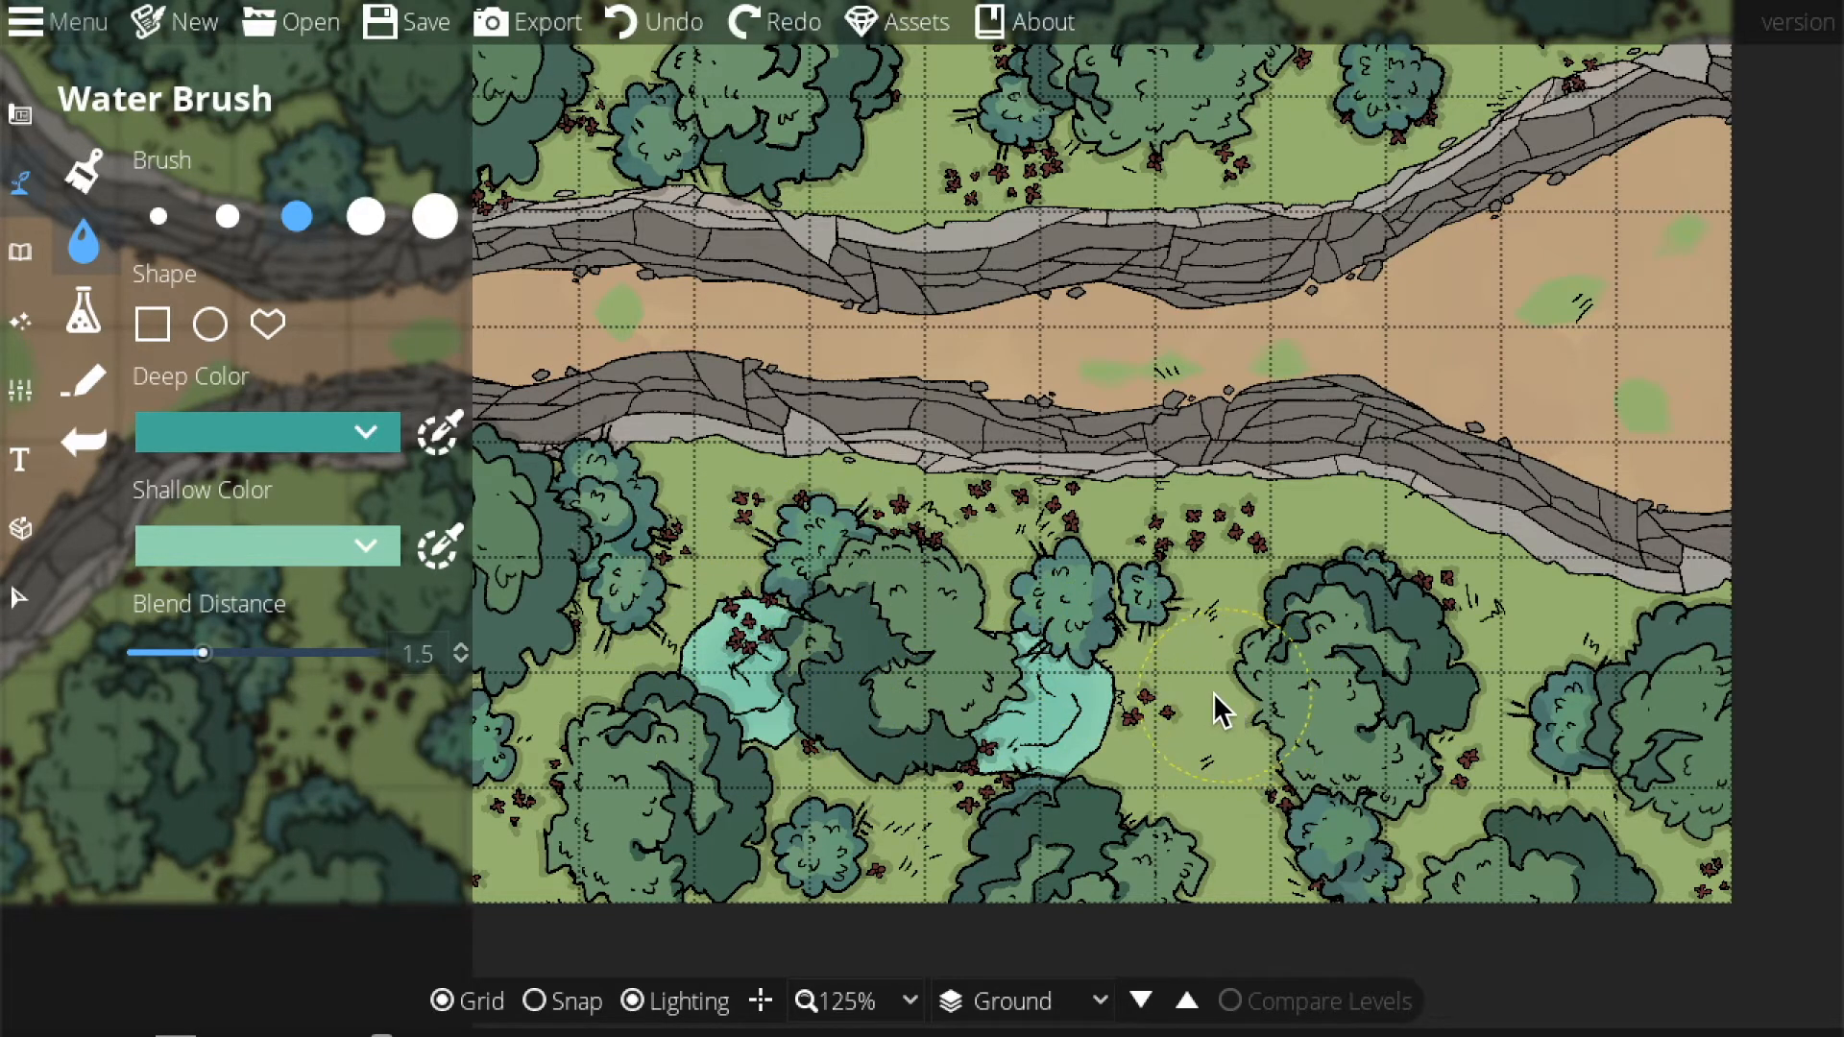
pyautogui.hotkey('ctrl', 'z')
# Enlarge the water brush and paint water at the river's left end.
pyautogui.moveTo(1001, 603); pyautogui.dragTo(1750, 622)
pyautogui.press(']')
pyautogui.press(']')
pyautogui.moveTo(671, 544)
pyautogui.mouseDown()
pyautogui.moveTo(748, 444)
pyautogui.moveTo(693, 324)
pyautogui.moveTo(614, 227)
pyautogui.mouseUp()
pyautogui.moveTo(981, 359); pyautogui.dragTo(452, 419)
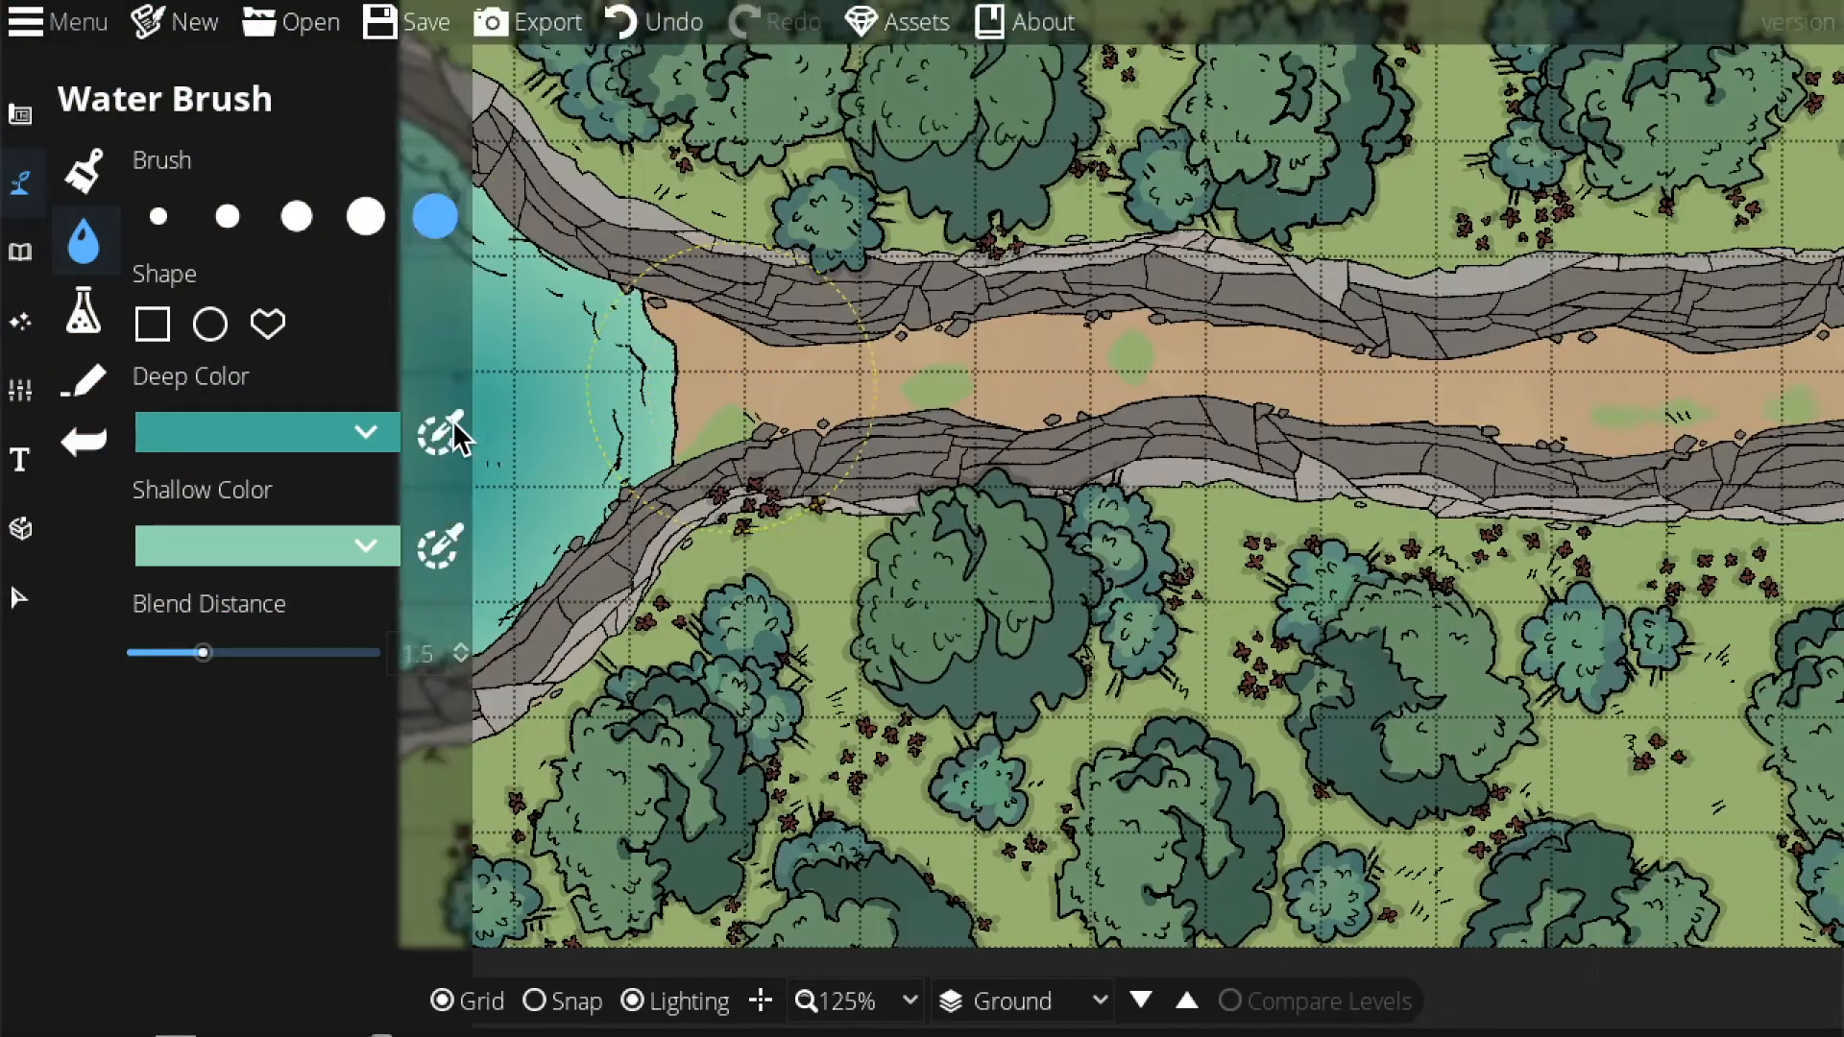
pyautogui.press('[')
pyautogui.press('[')
pyautogui.press(']')
pyautogui.moveTo(686, 424); pyautogui.dragTo(850, 428)
# Fill the river channel with water from the left end to the map's right edge.
pyautogui.moveTo(520, 401)
pyautogui.mouseDown()
pyautogui.moveTo(623, 429)
pyautogui.moveTo(545, 425)
pyautogui.moveTo(959, 391)
pyautogui.moveTo(1444, 399)
pyautogui.mouseUp()
pyautogui.moveTo(1153, 423)
pyautogui.mouseDown()
pyautogui.moveTo(1018, 451)
pyautogui.moveTo(838, 423)
pyautogui.moveTo(922, 448)
pyautogui.moveTo(1171, 433)
pyautogui.moveTo(1554, 355)
pyautogui.mouseUp()
pyautogui.moveTo(1282, 394)
pyautogui.mouseDown()
pyautogui.moveTo(1351, 342)
pyautogui.moveTo(1519, 279)
pyautogui.mouseUp()
pyautogui.moveTo(1398, 534)
pyautogui.mouseDown()
pyautogui.moveTo(1246, 493)
pyautogui.moveTo(1471, 487)
pyautogui.moveTo(1502, 458)
pyautogui.mouseUp()
# Switch to brush size 2 and touch up the water along the upper bank.
pyautogui.press('1')
pyautogui.moveTo(845, 511); pyautogui.dragTo(1652, 482)
pyautogui.press('2')
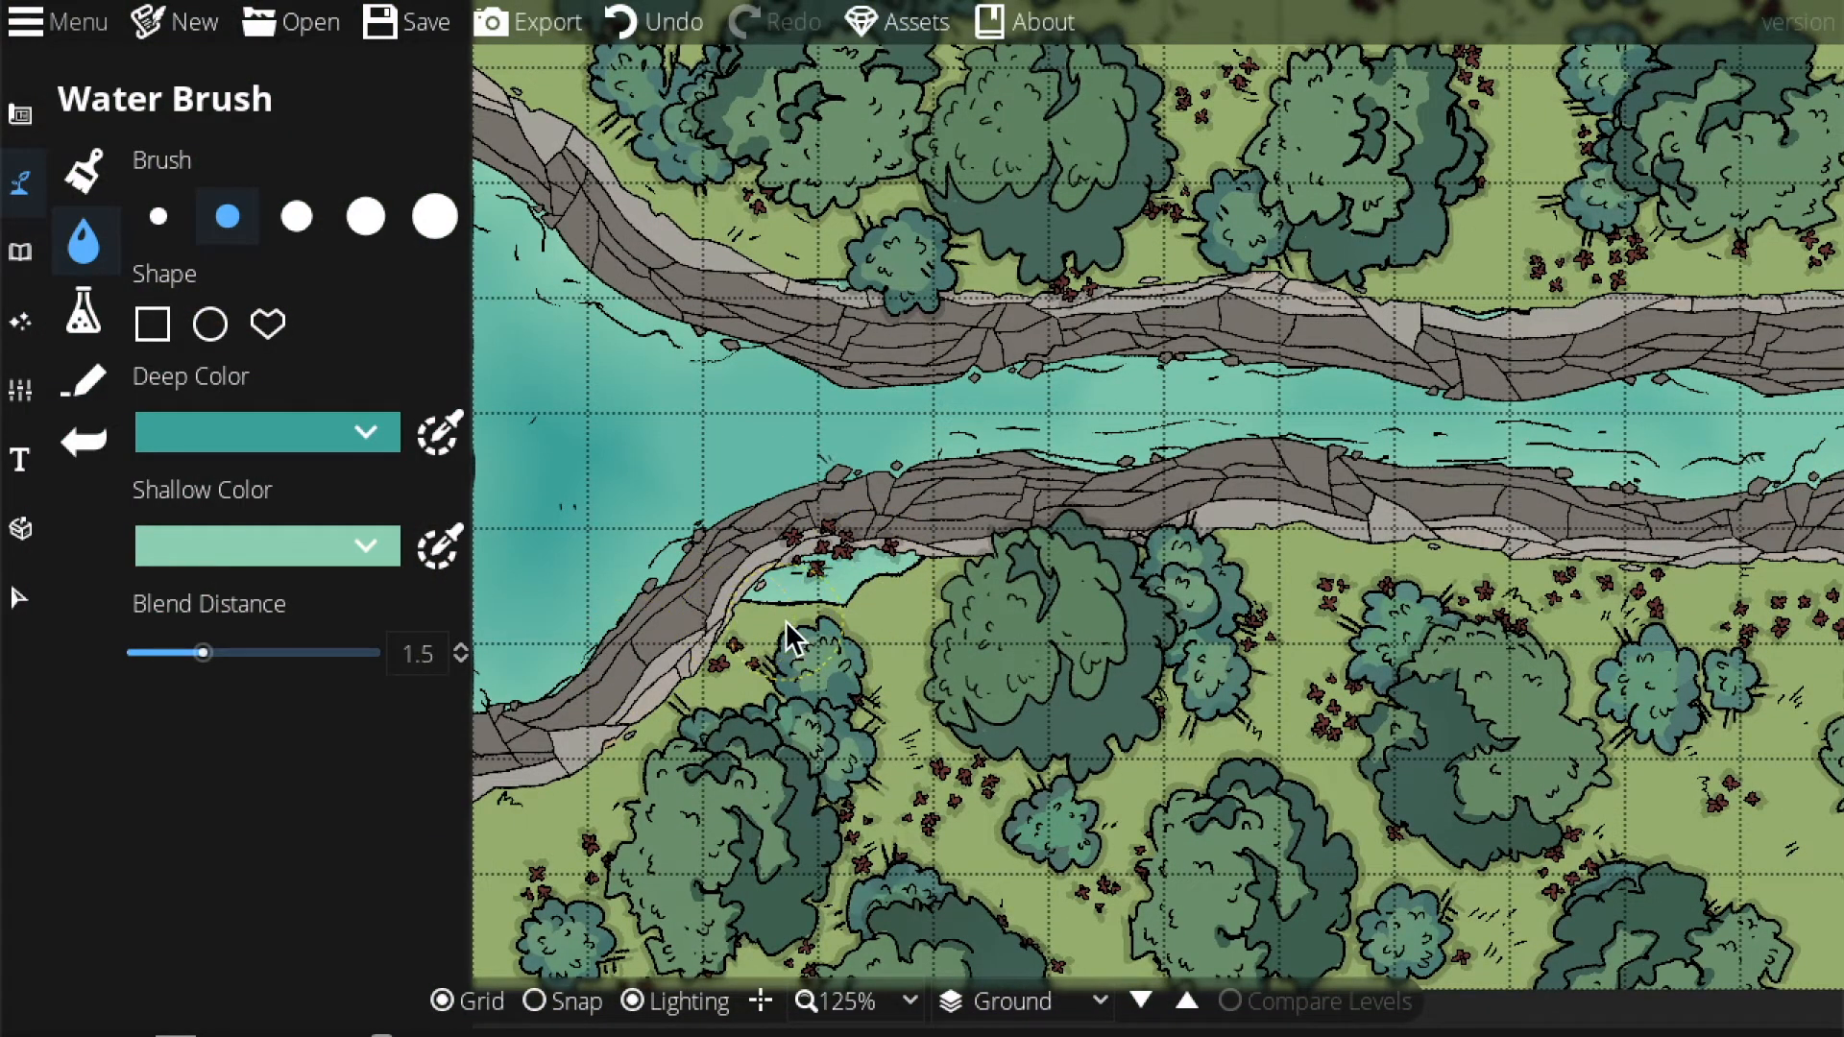
pyautogui.moveTo(826, 596); pyautogui.dragTo(876, 584)
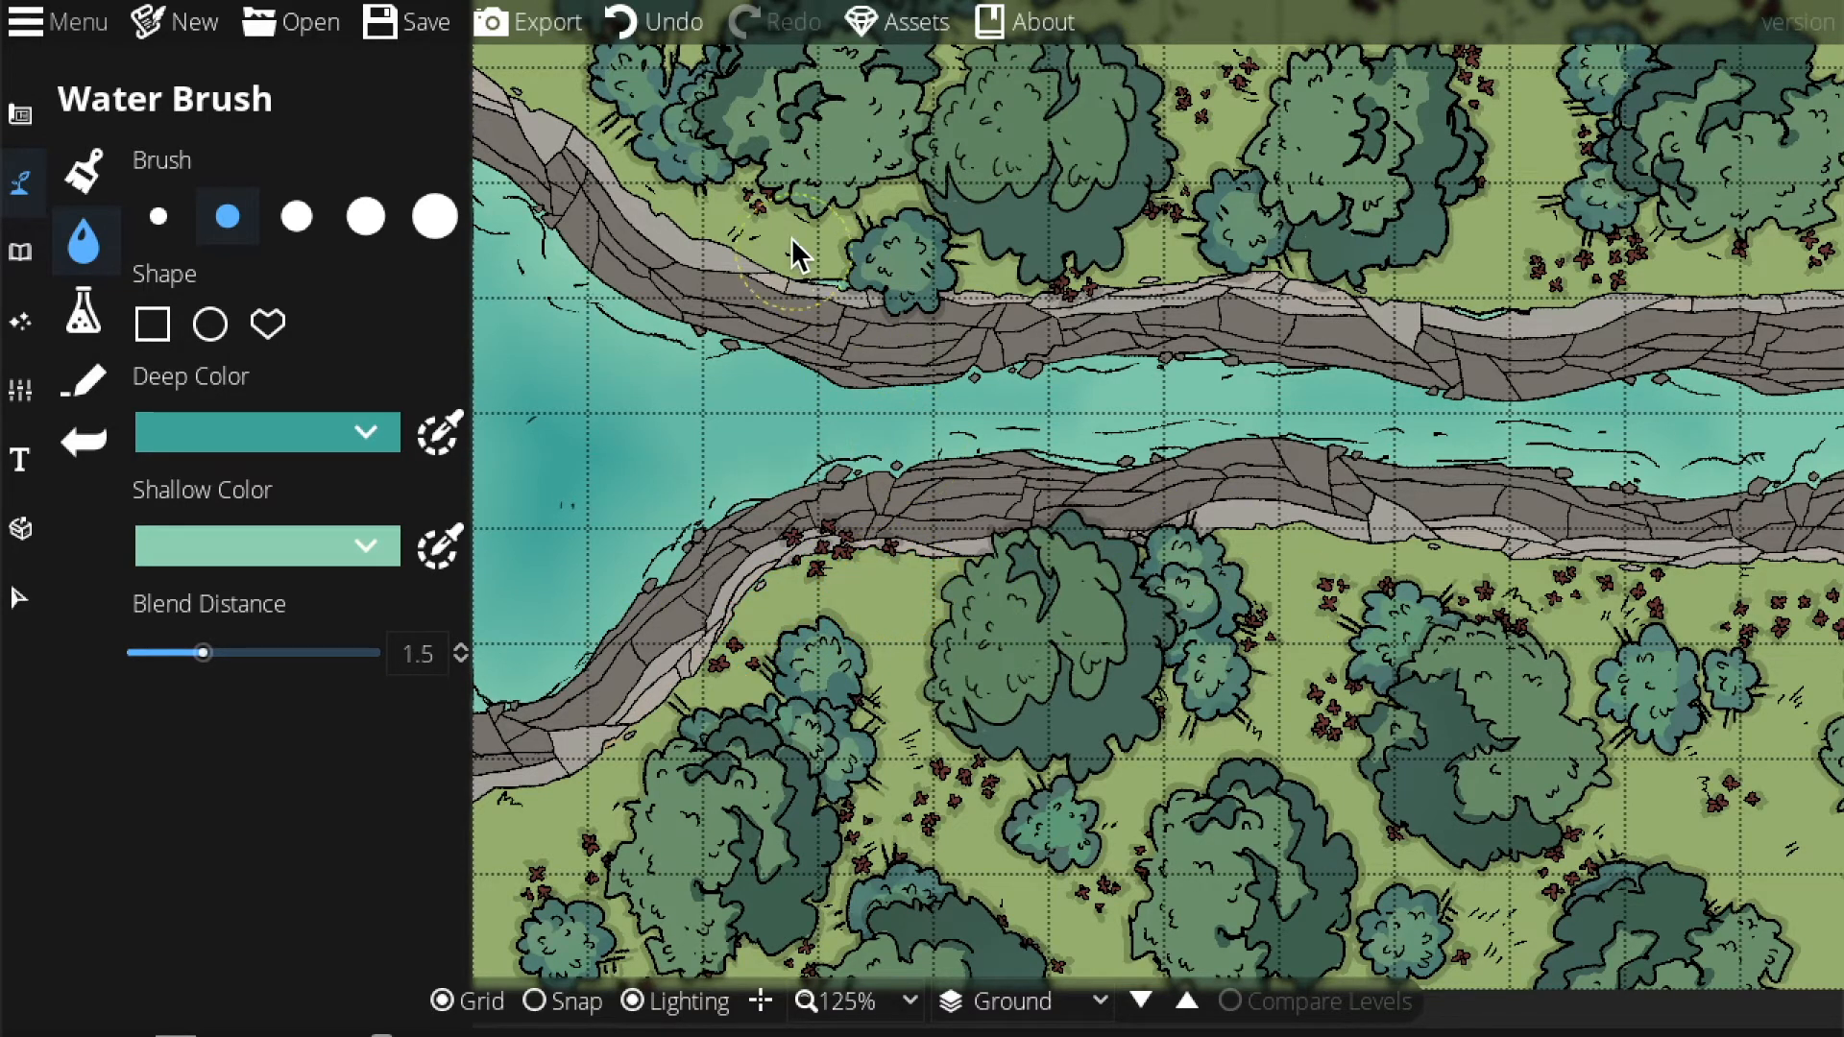
pyautogui.moveTo(824, 244); pyautogui.dragTo(844, 246)
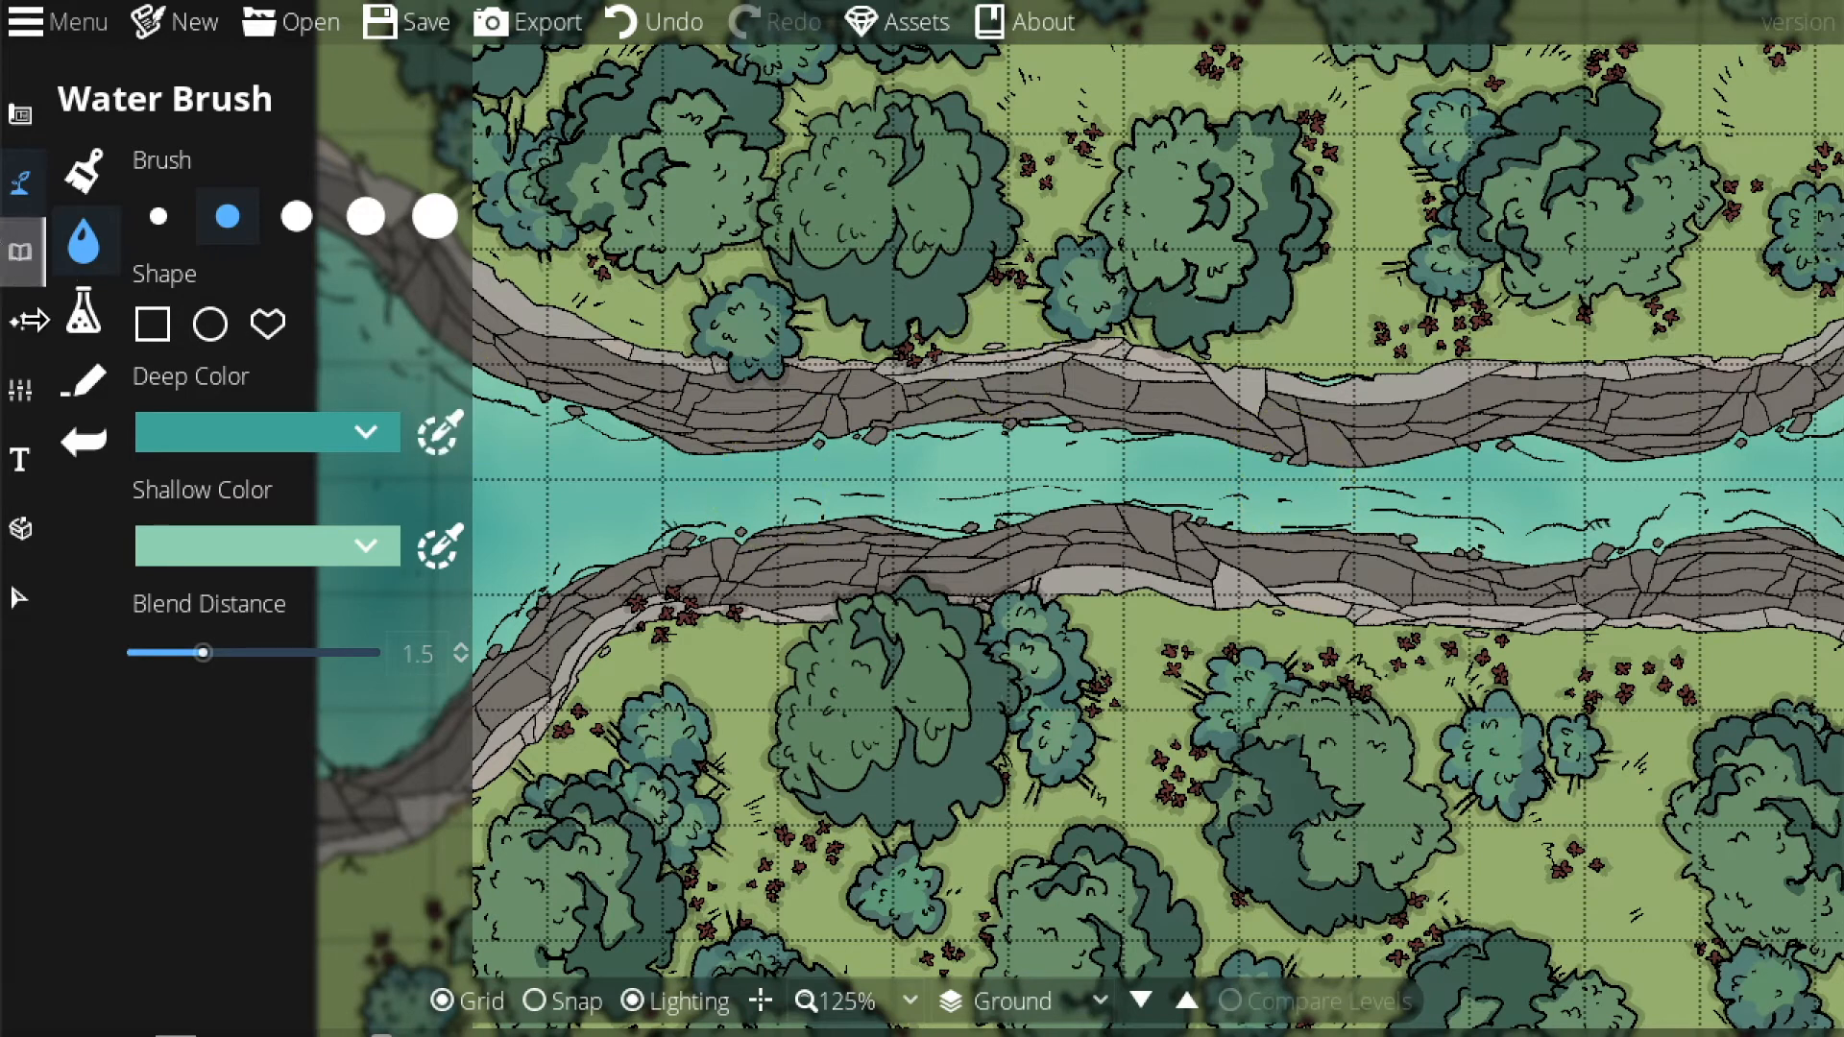
# Search the Library for 'boulder' and pick a boulder asset.
pyautogui.click(20, 252)
pyautogui.click(219, 182)
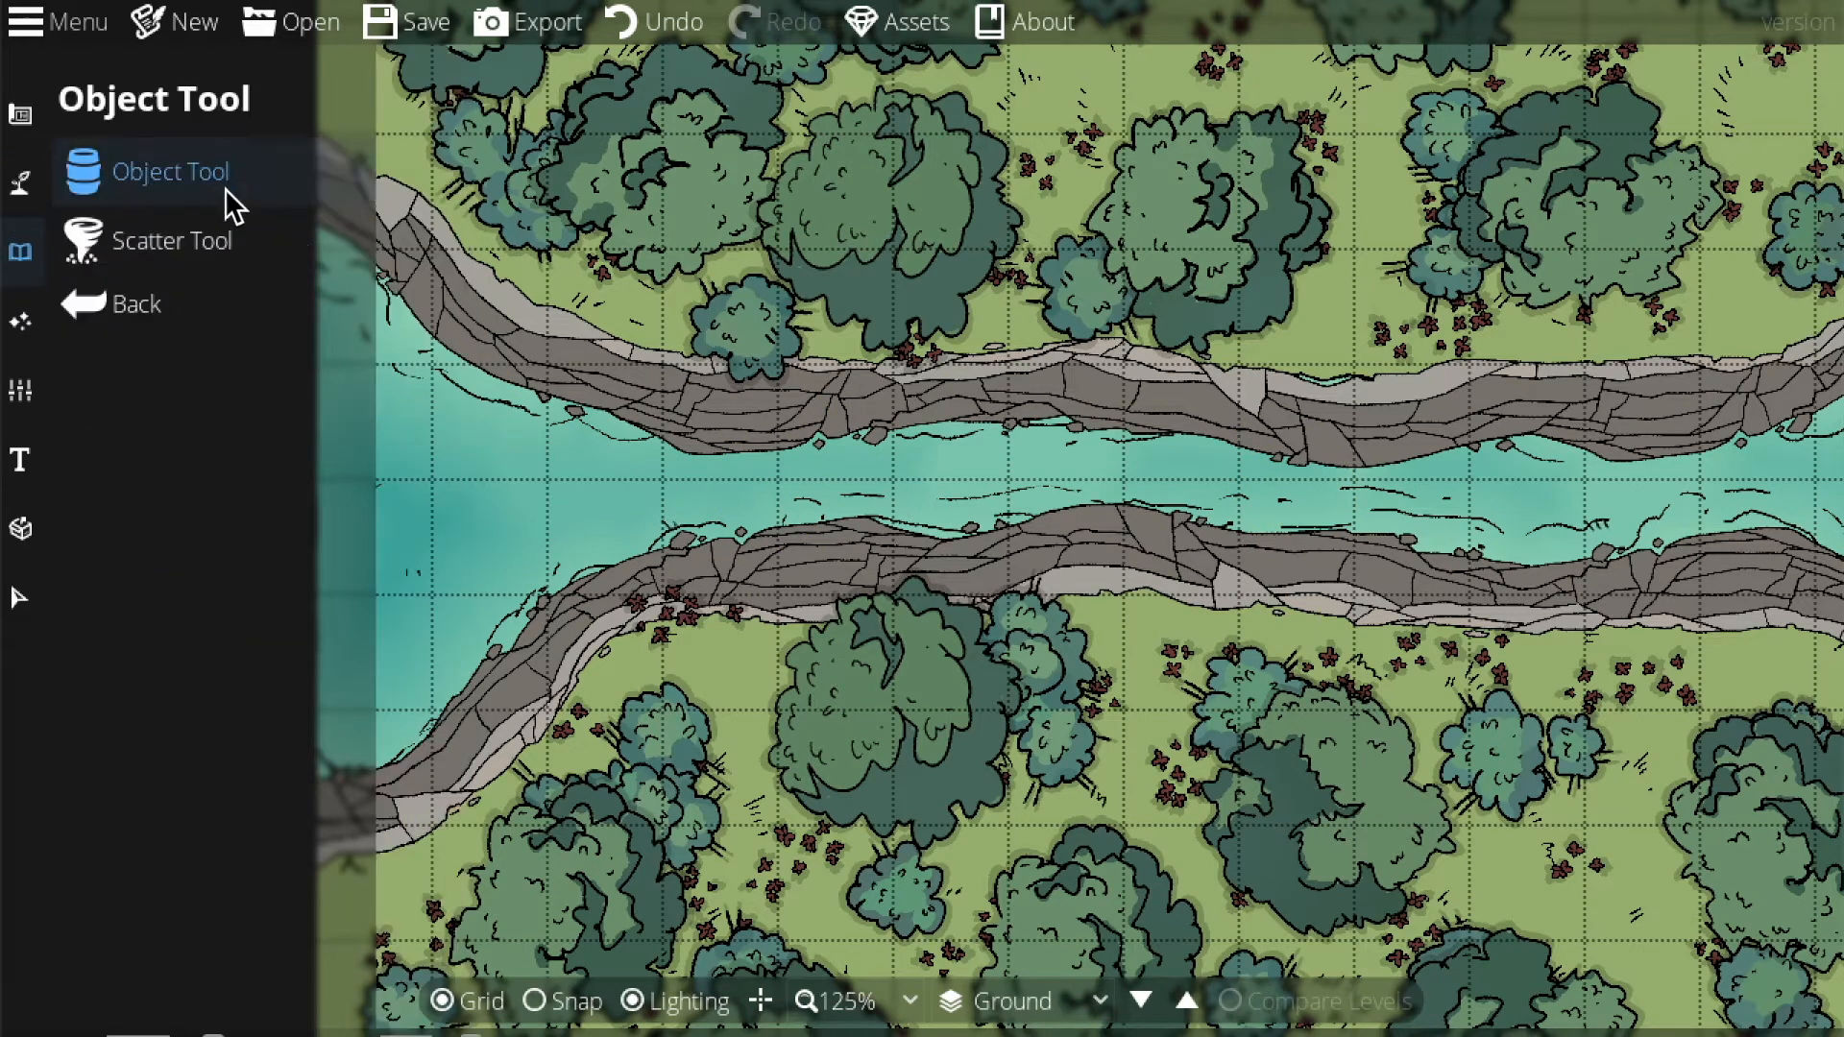
pyautogui.click(1663, 187)
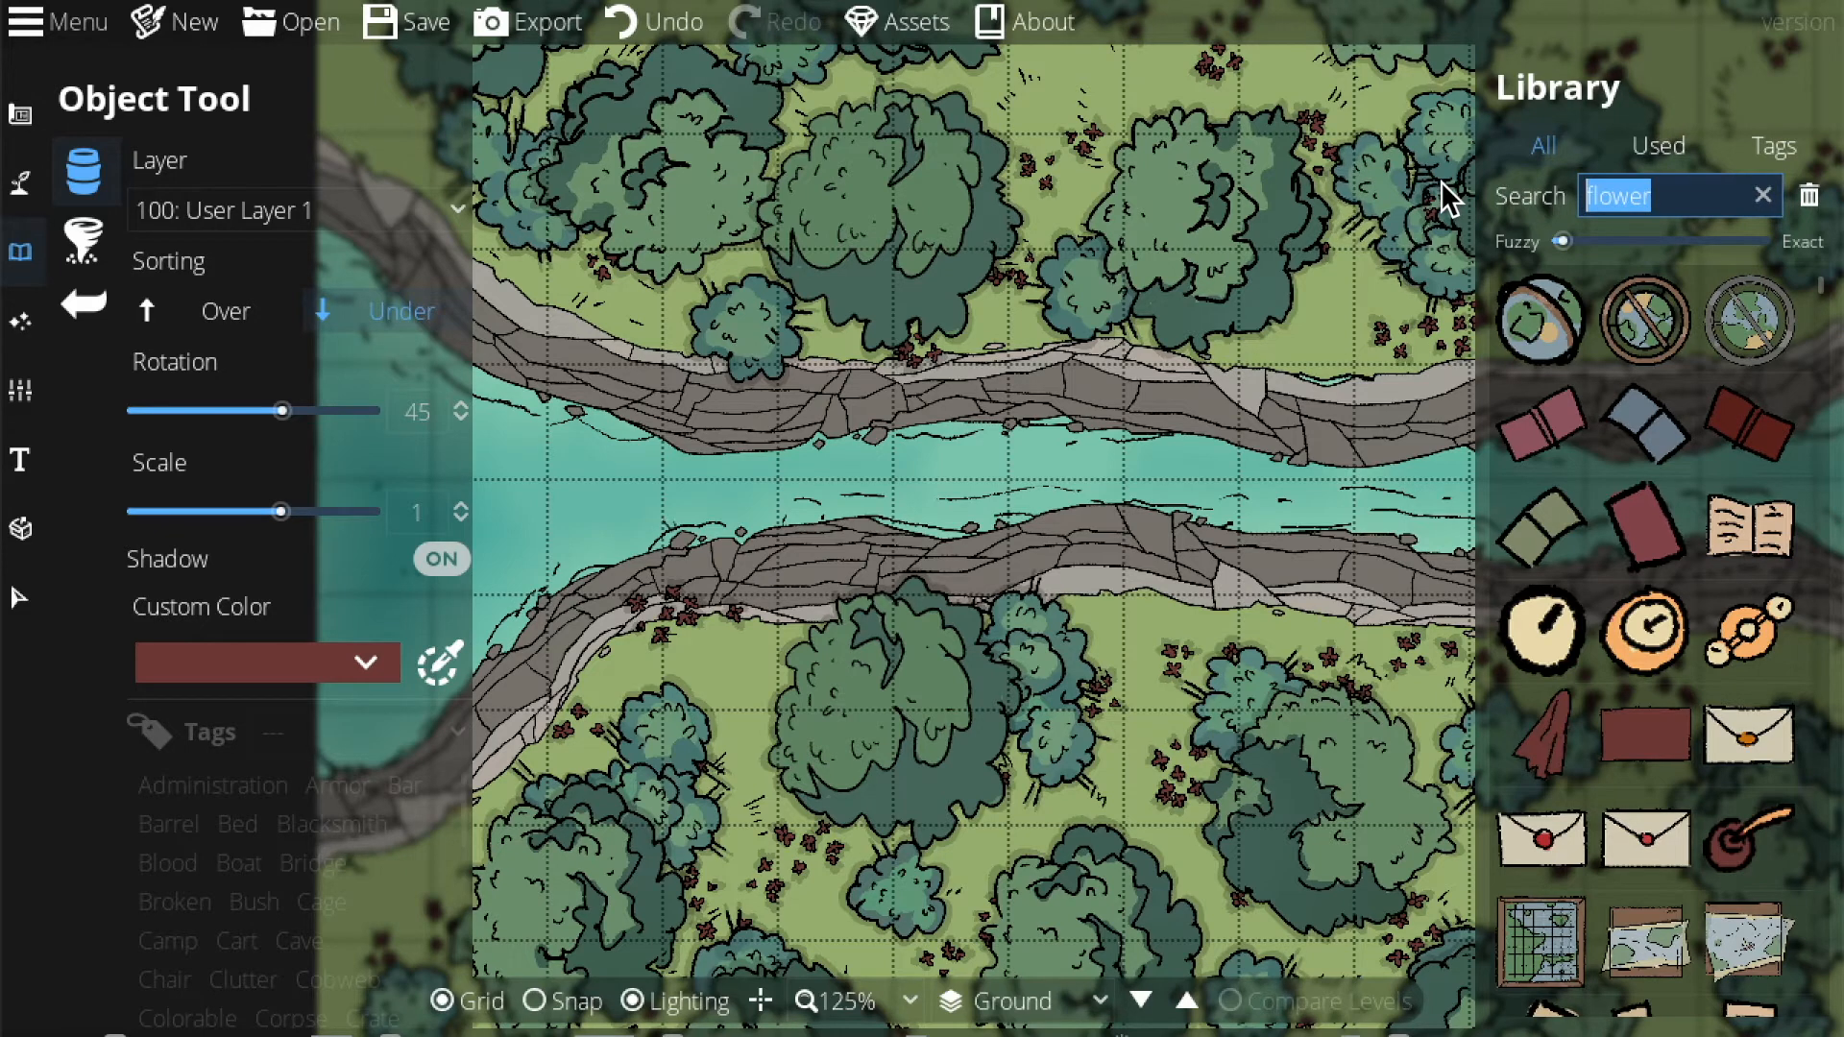
pyautogui.write('boud')
pyautogui.press('BackSpace')
pyautogui.write('lder')
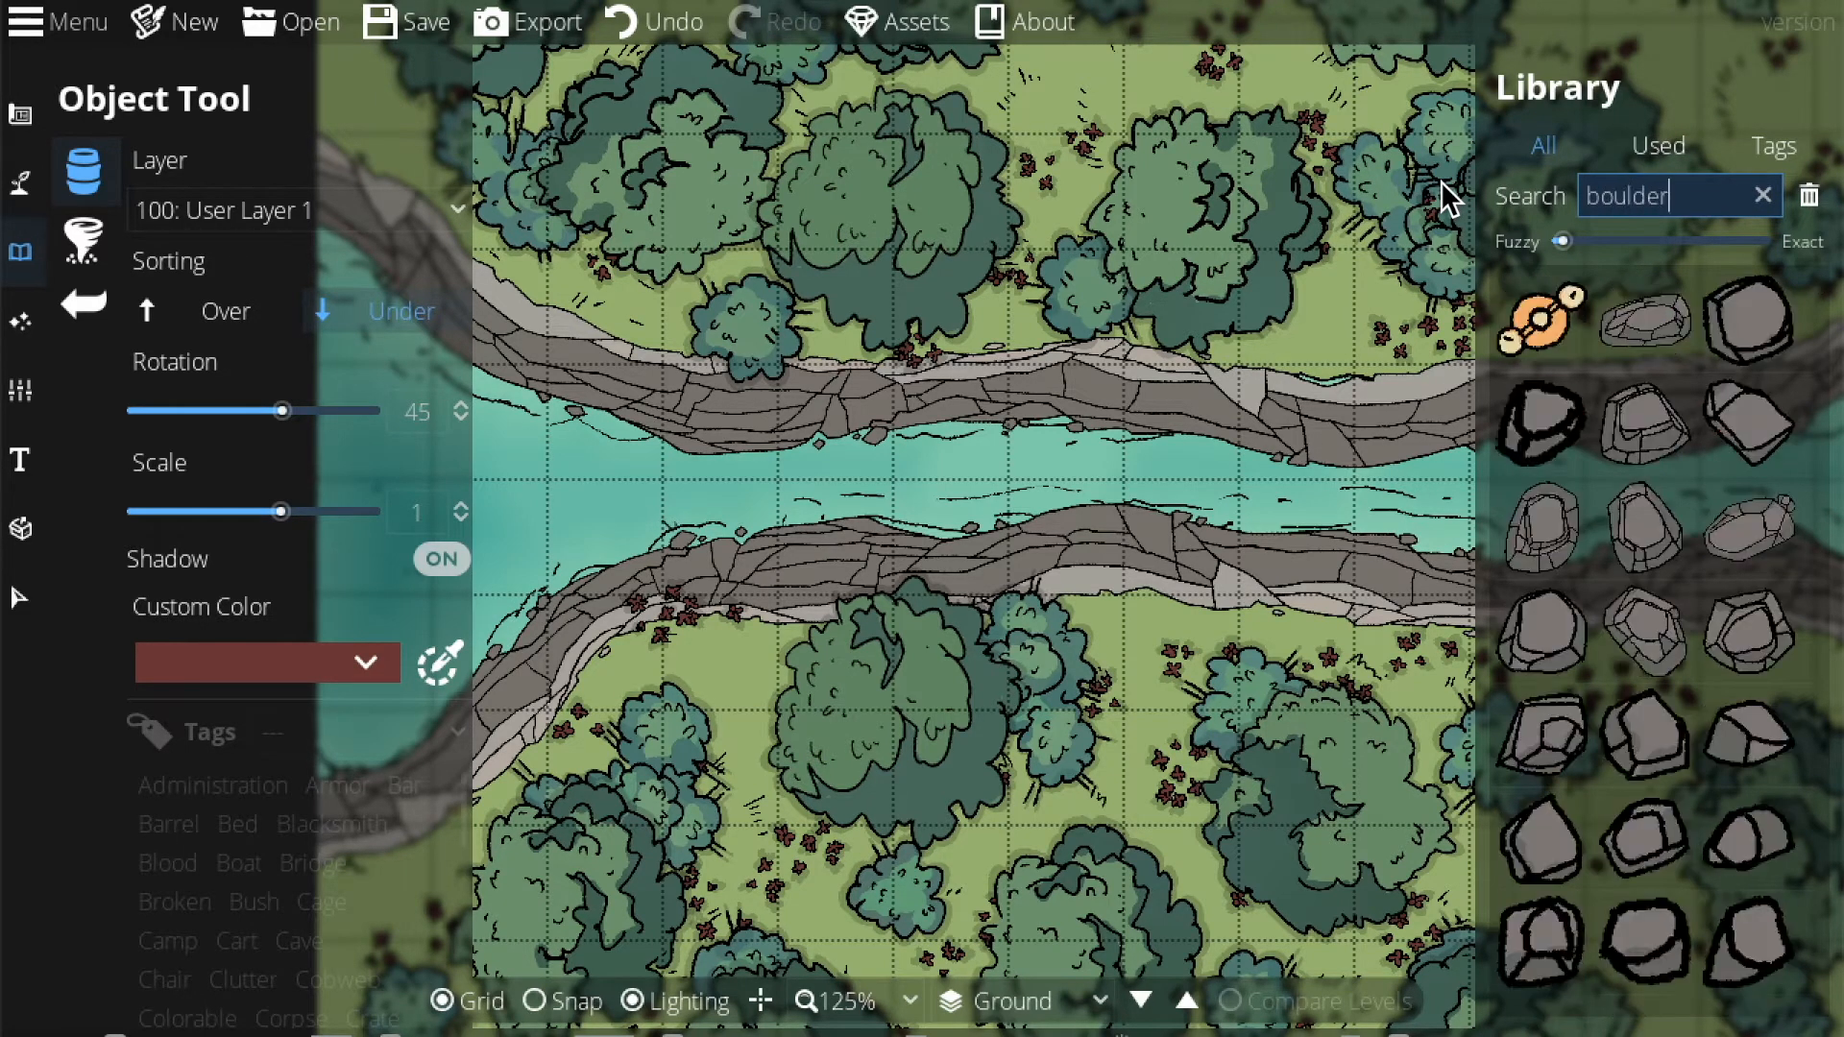
pyautogui.click(1725, 595)
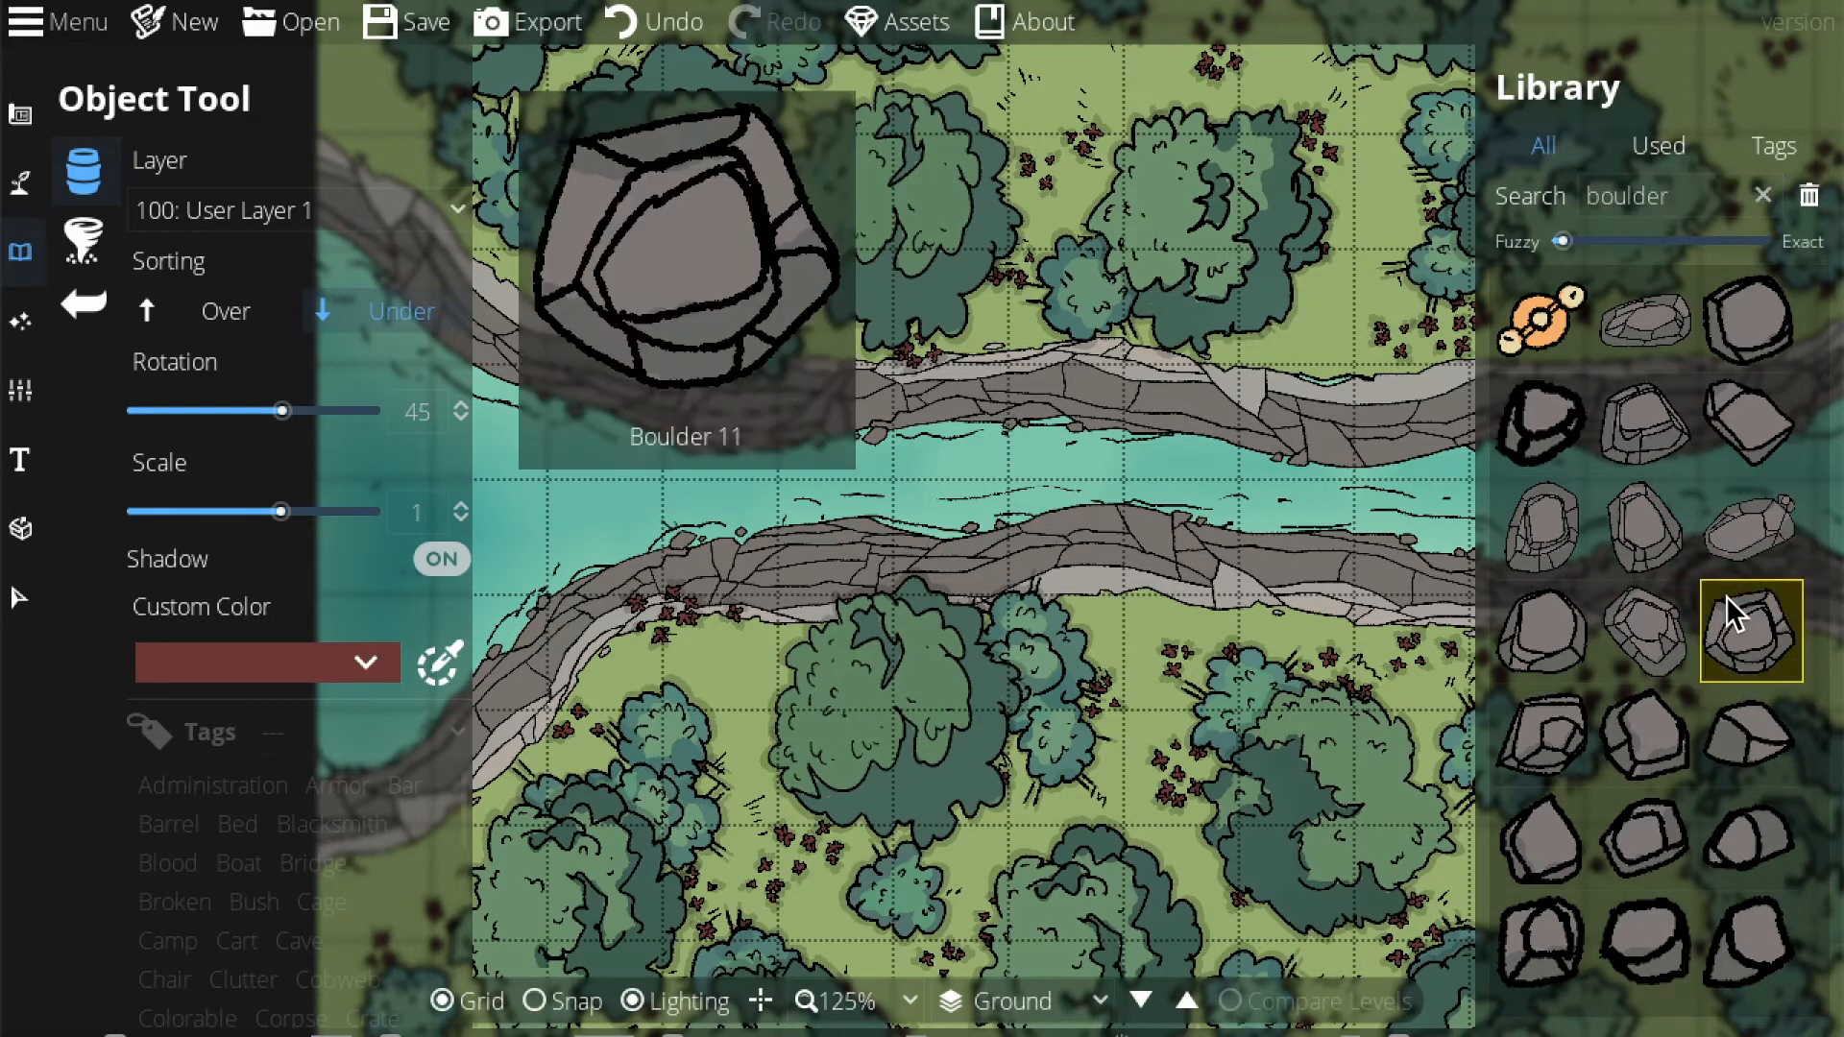
pyautogui.click(1663, 356)
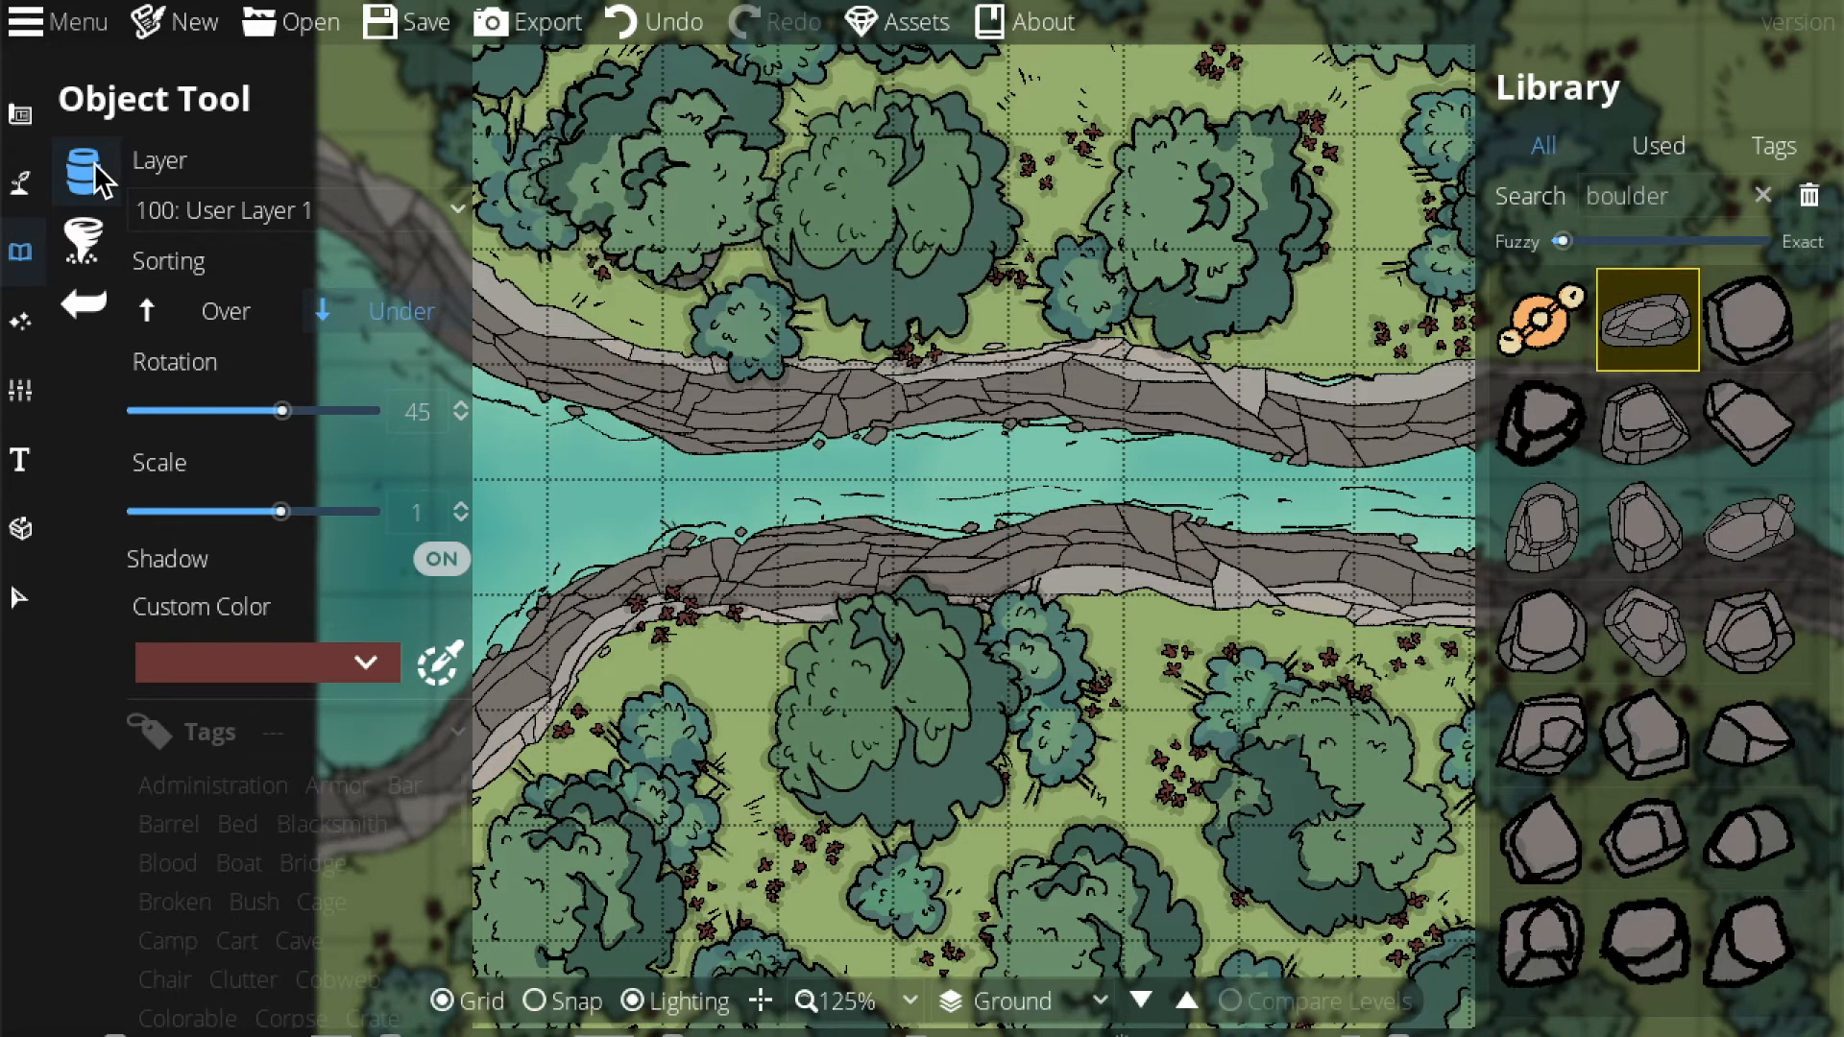
# Select a range of boulders in the Scatter Tool and set Layer to -100: Below Water.
pyautogui.click(83, 240)
pyautogui.click(1687, 197)
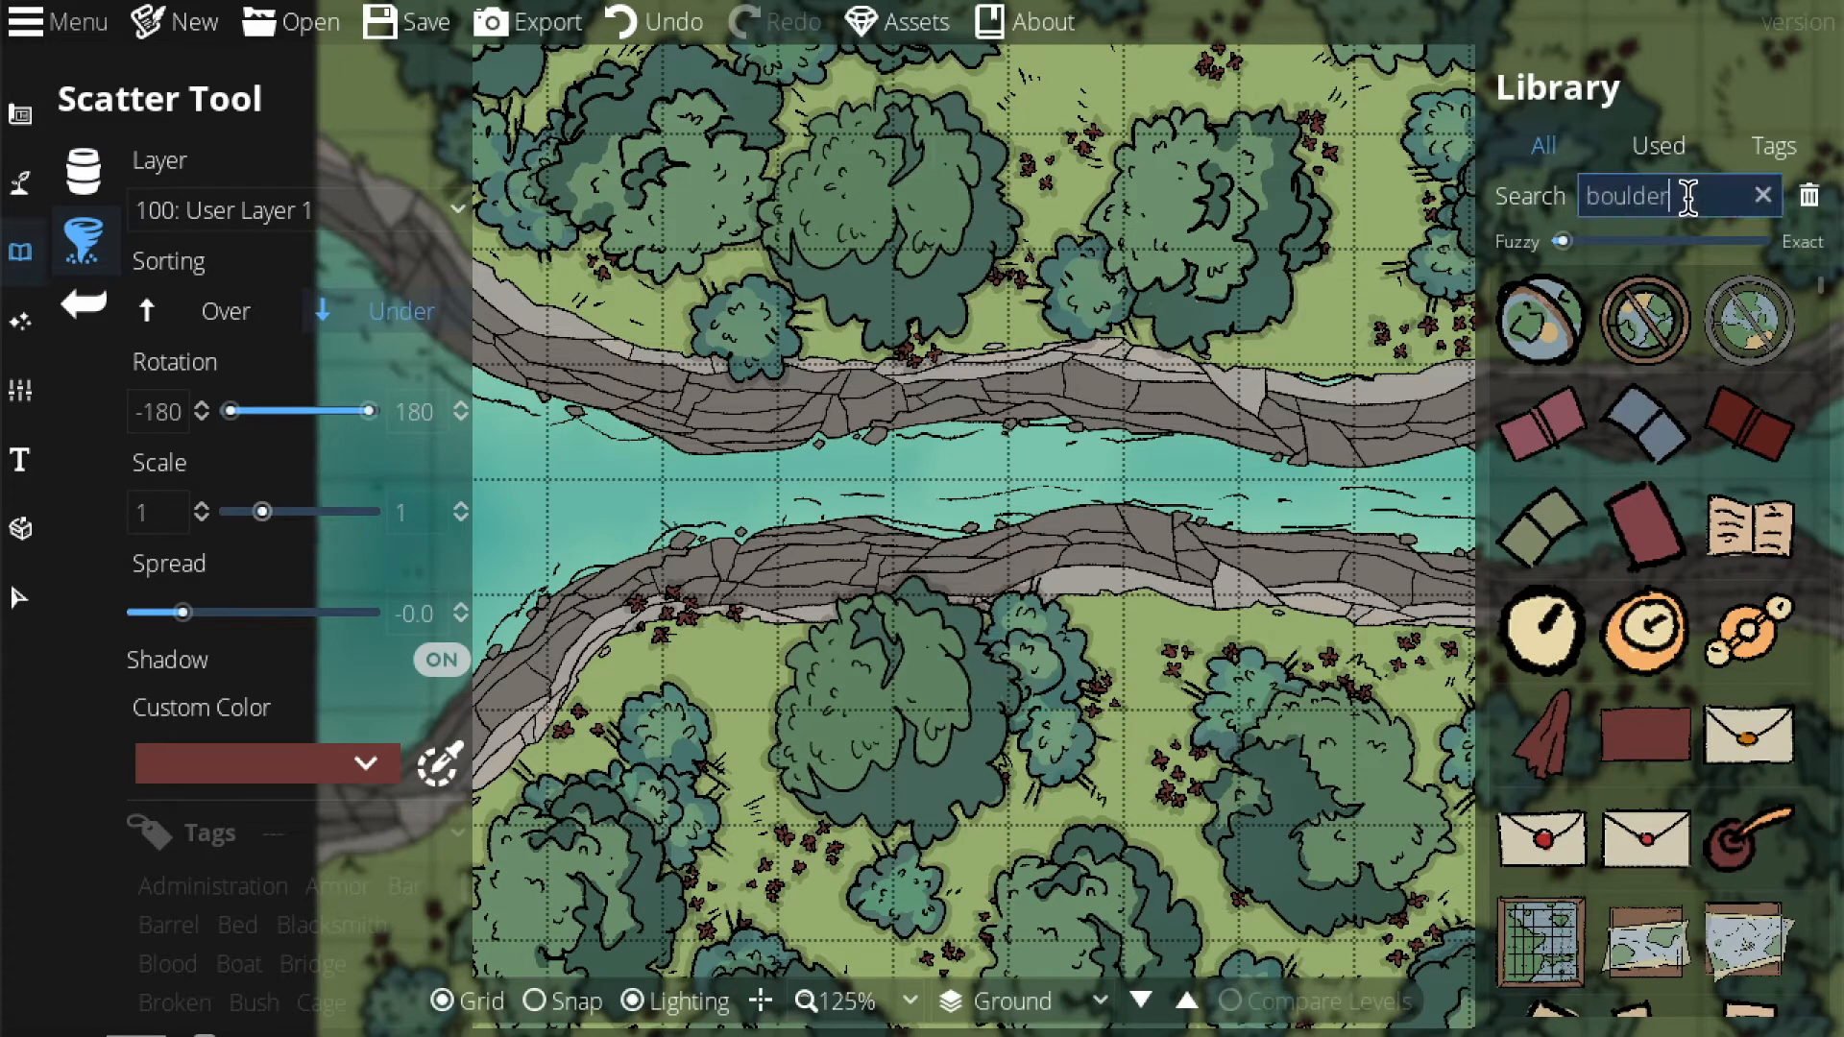
pyautogui.click(1759, 607)
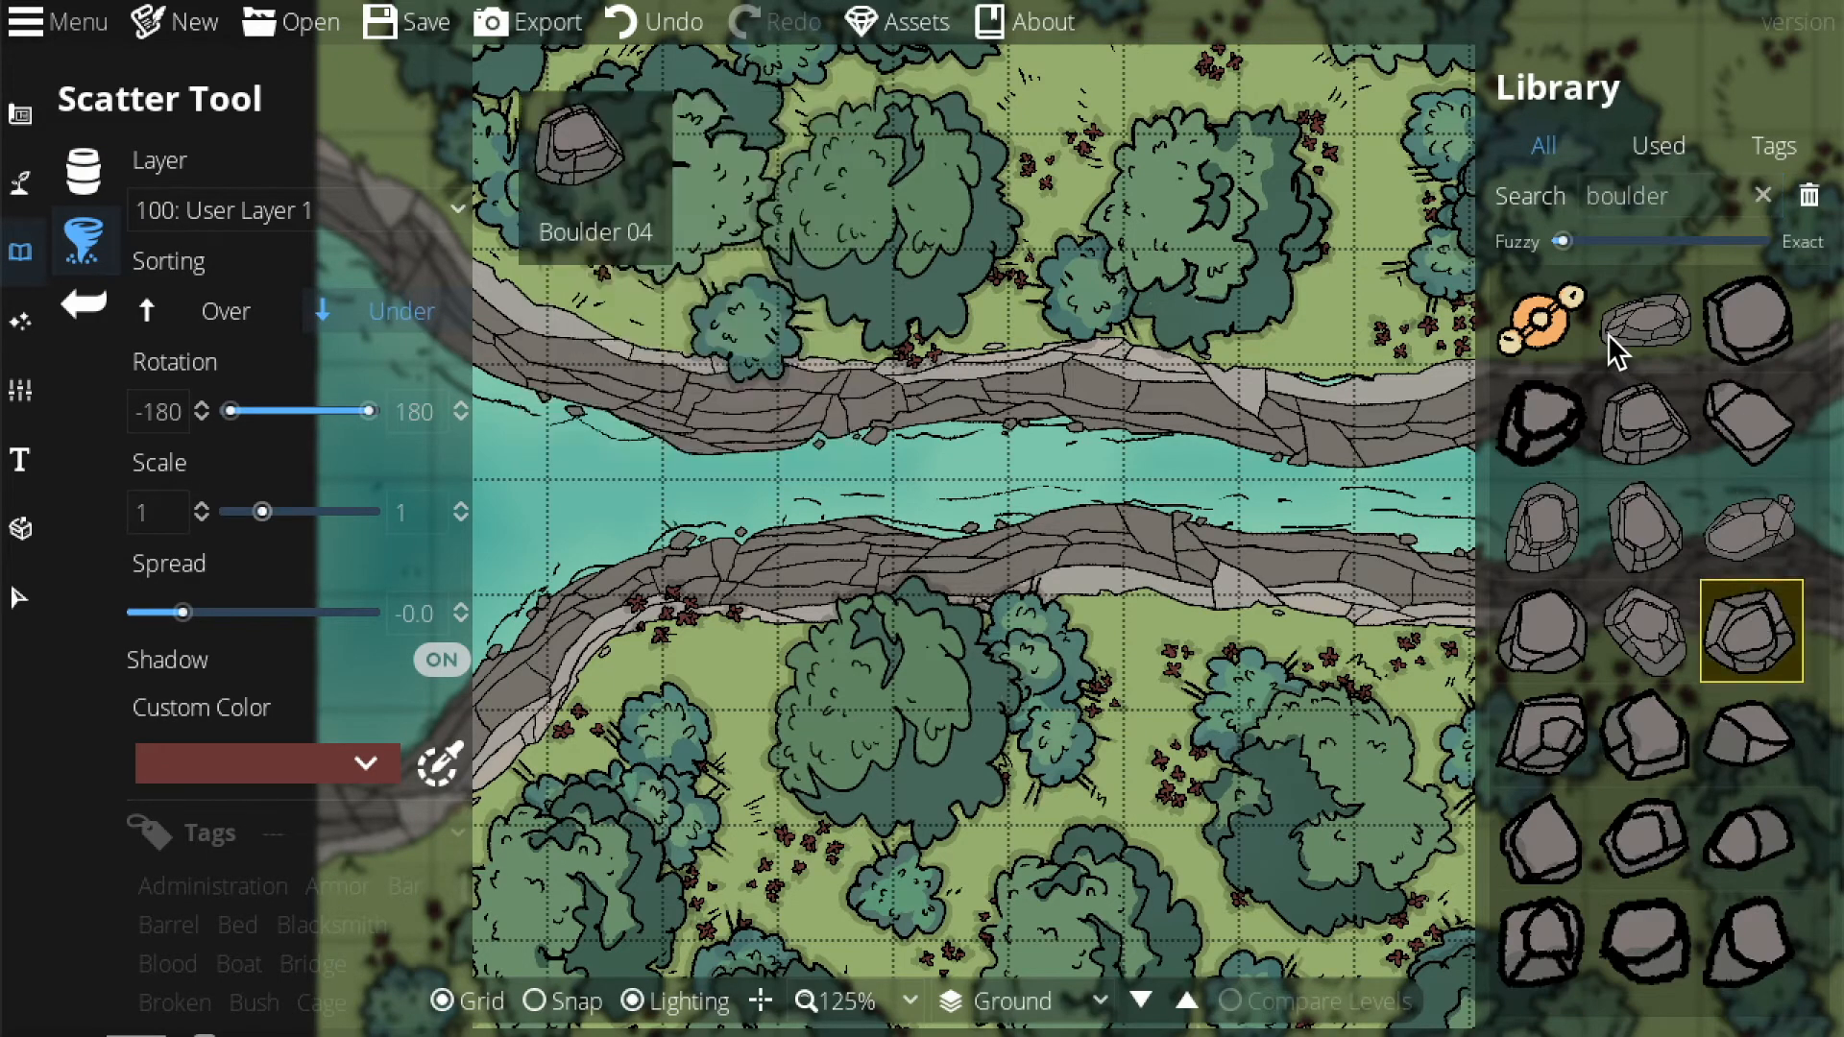
pyautogui.keyDown('shift'); pyautogui.click(1611, 331); pyautogui.keyUp('shift')
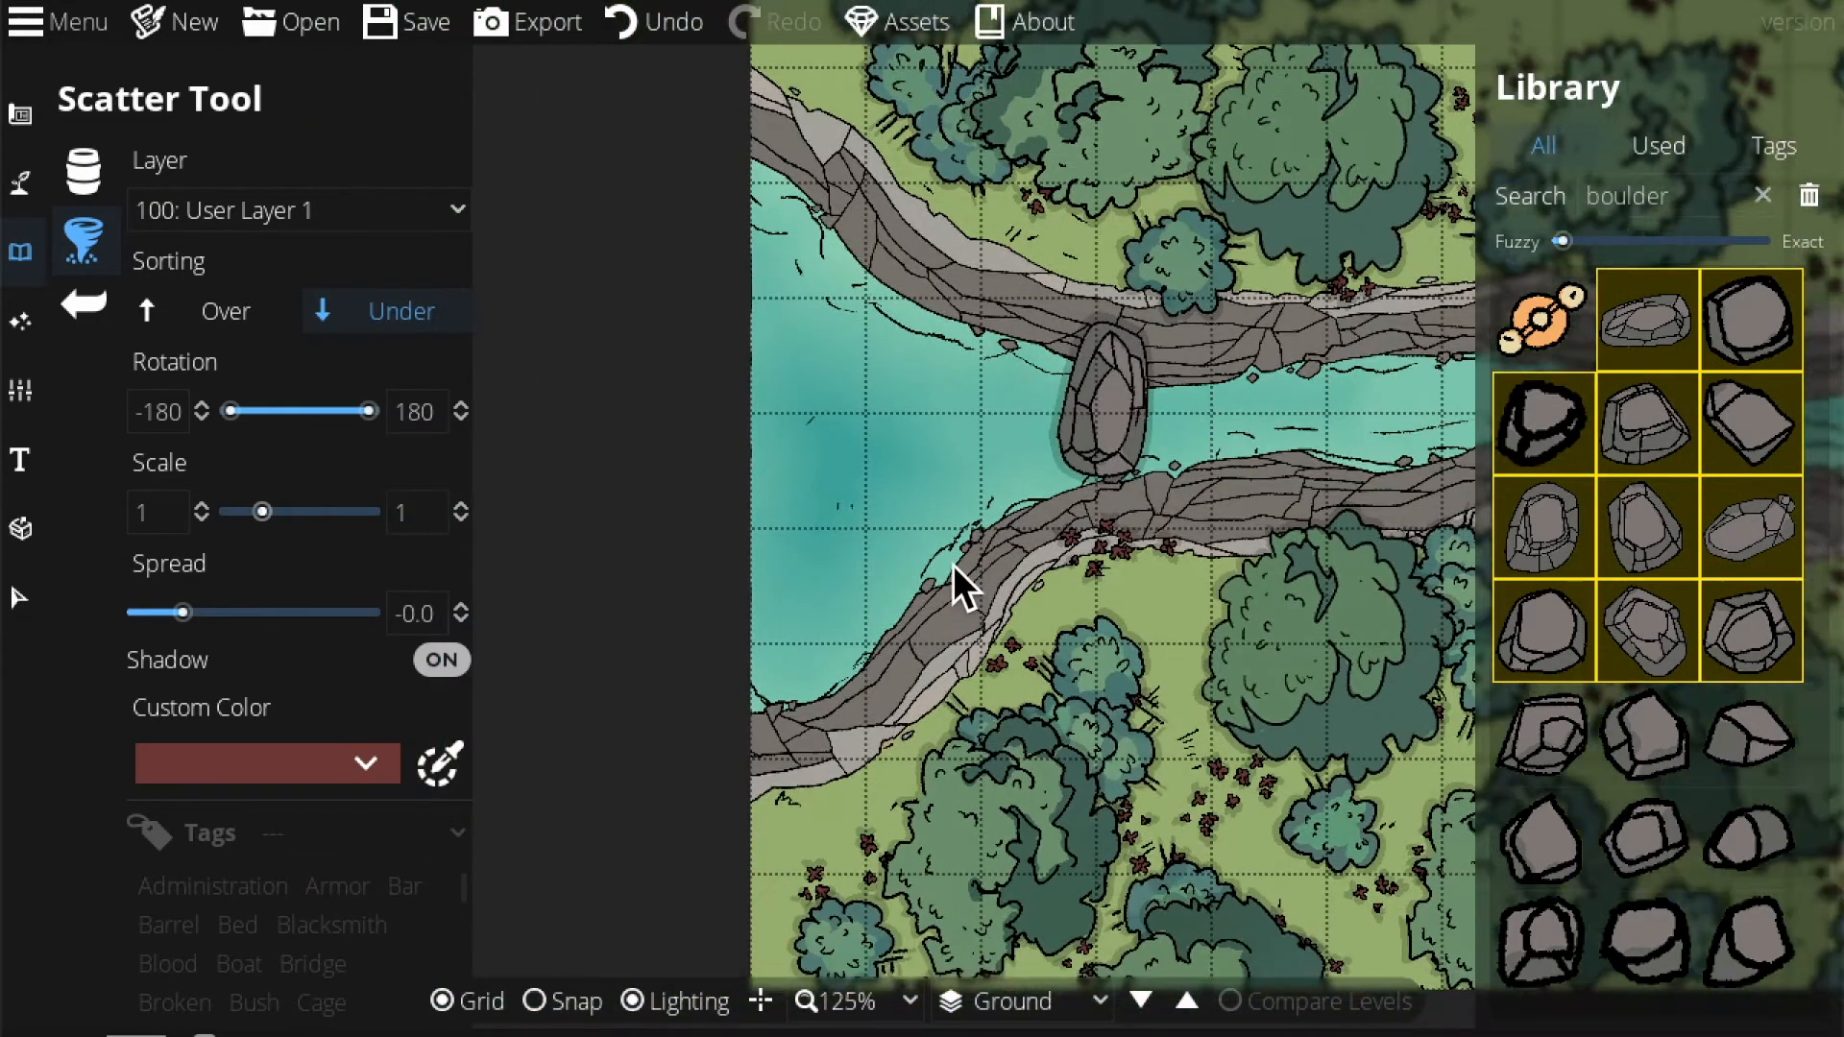
pyautogui.click(357, 204)
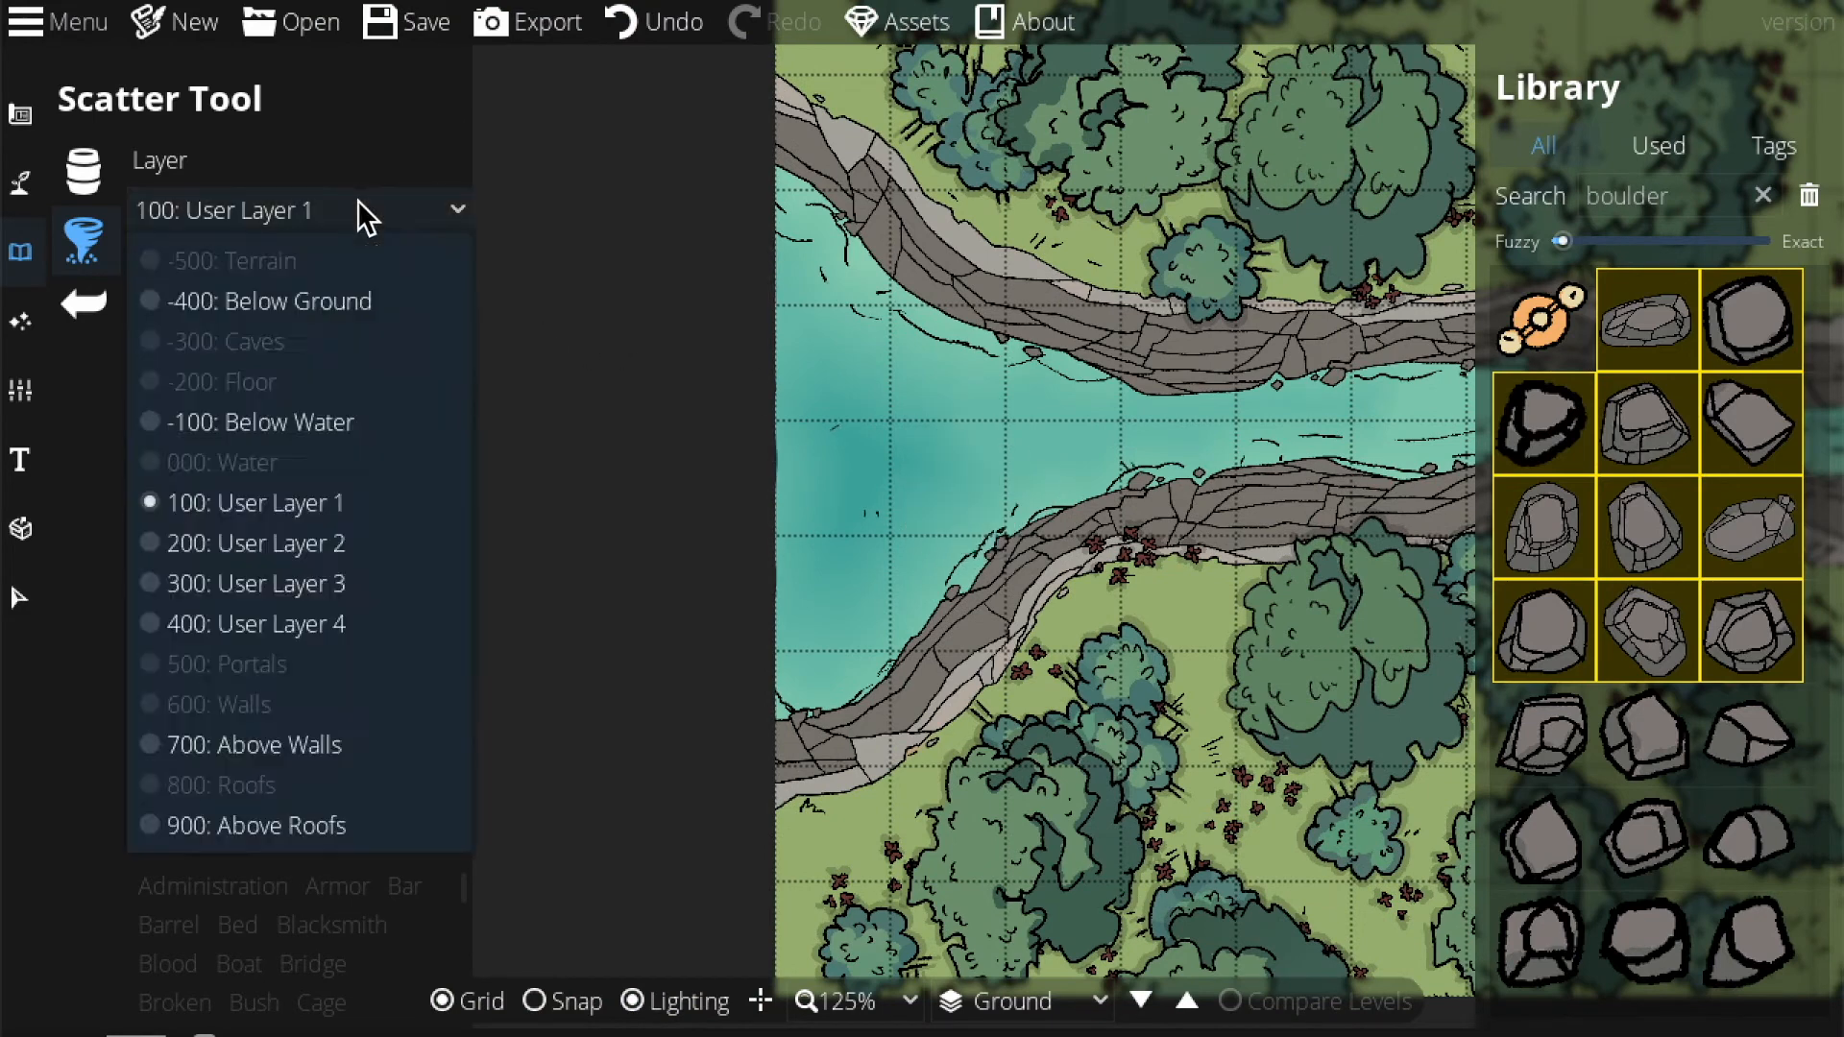
pyautogui.click(239, 421)
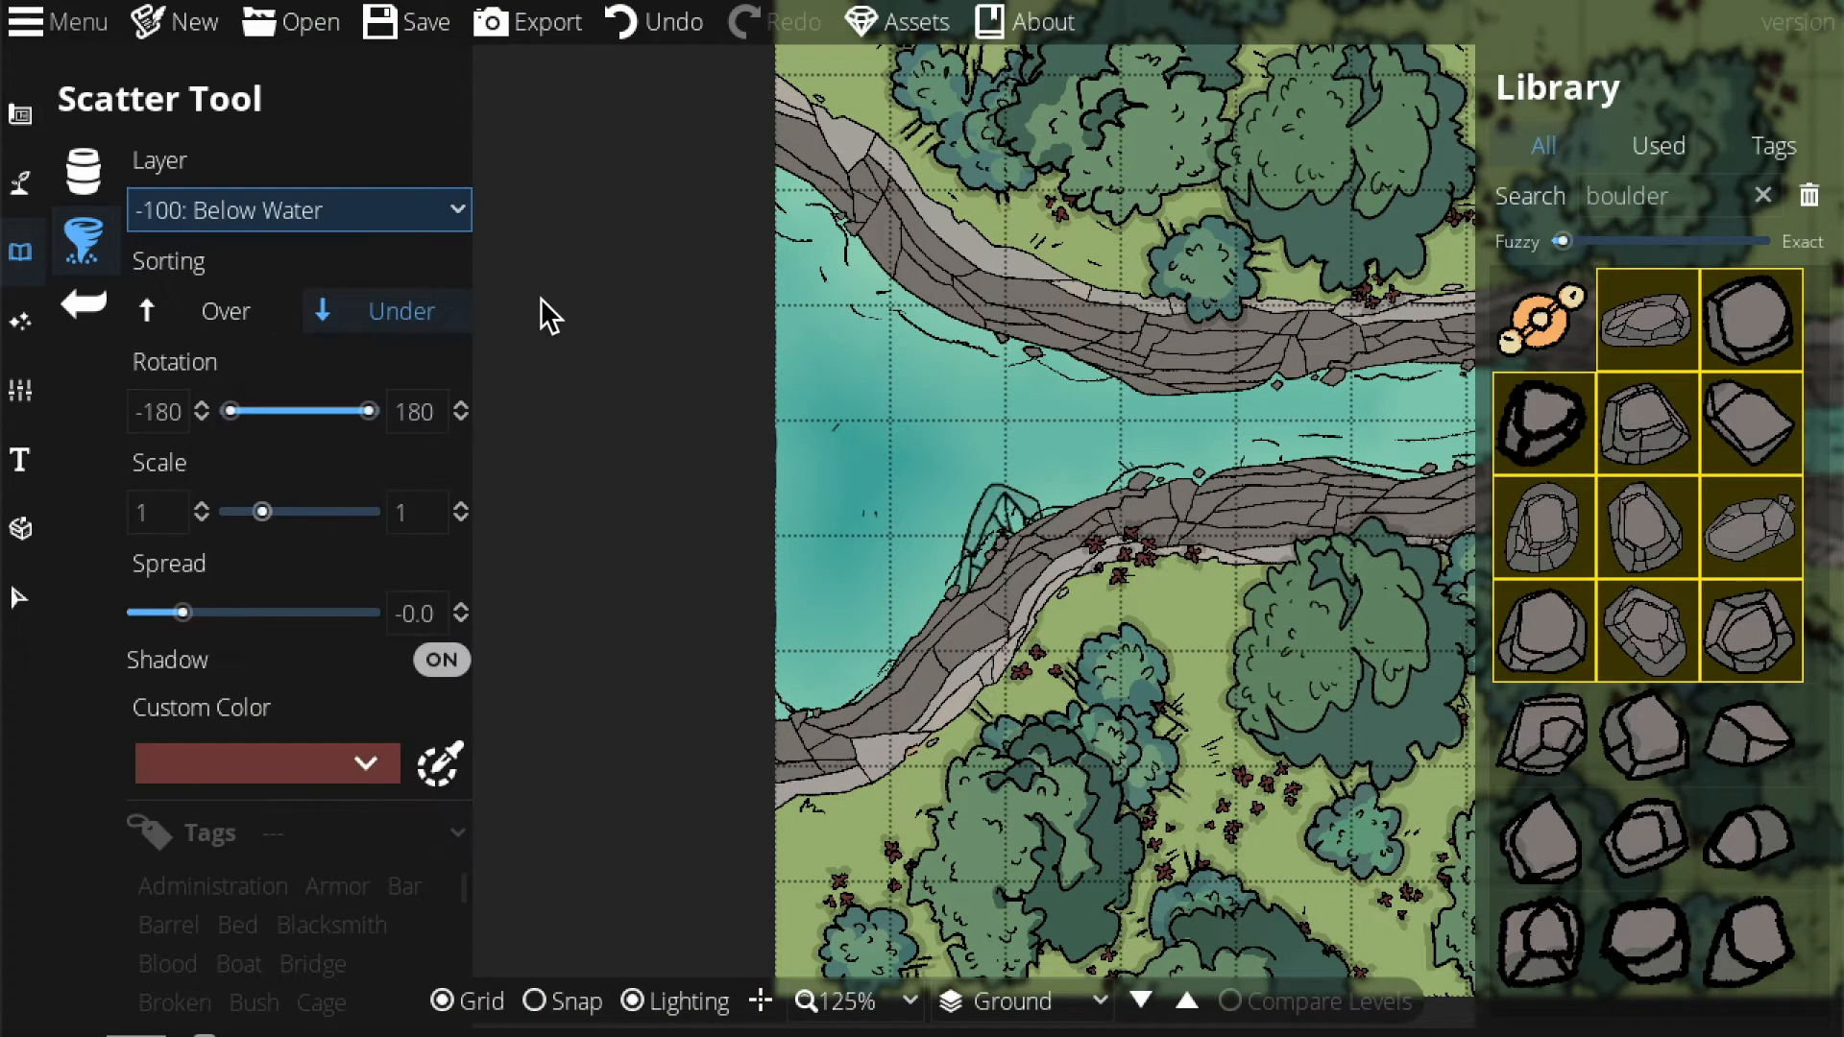
# Keep the Below Water layer and place large boulders at three spots along the river.
pyautogui.click(225, 203)
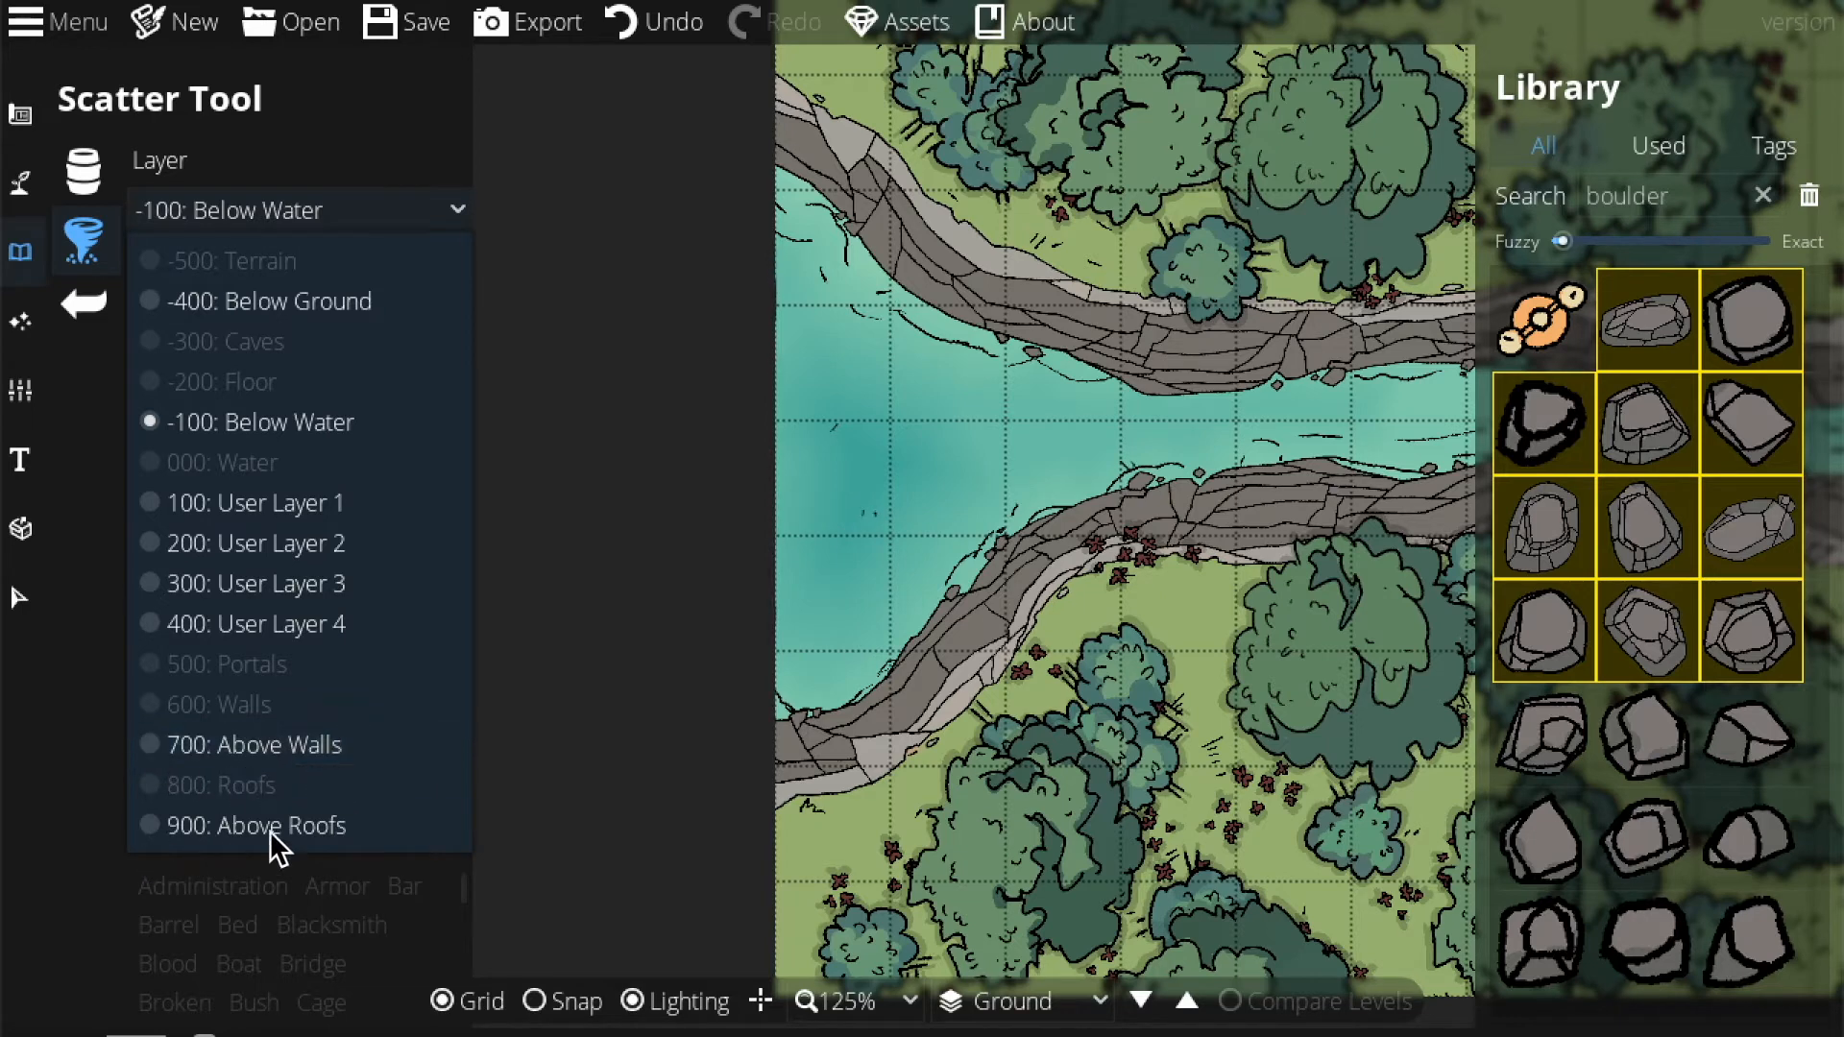
pyautogui.click(242, 204)
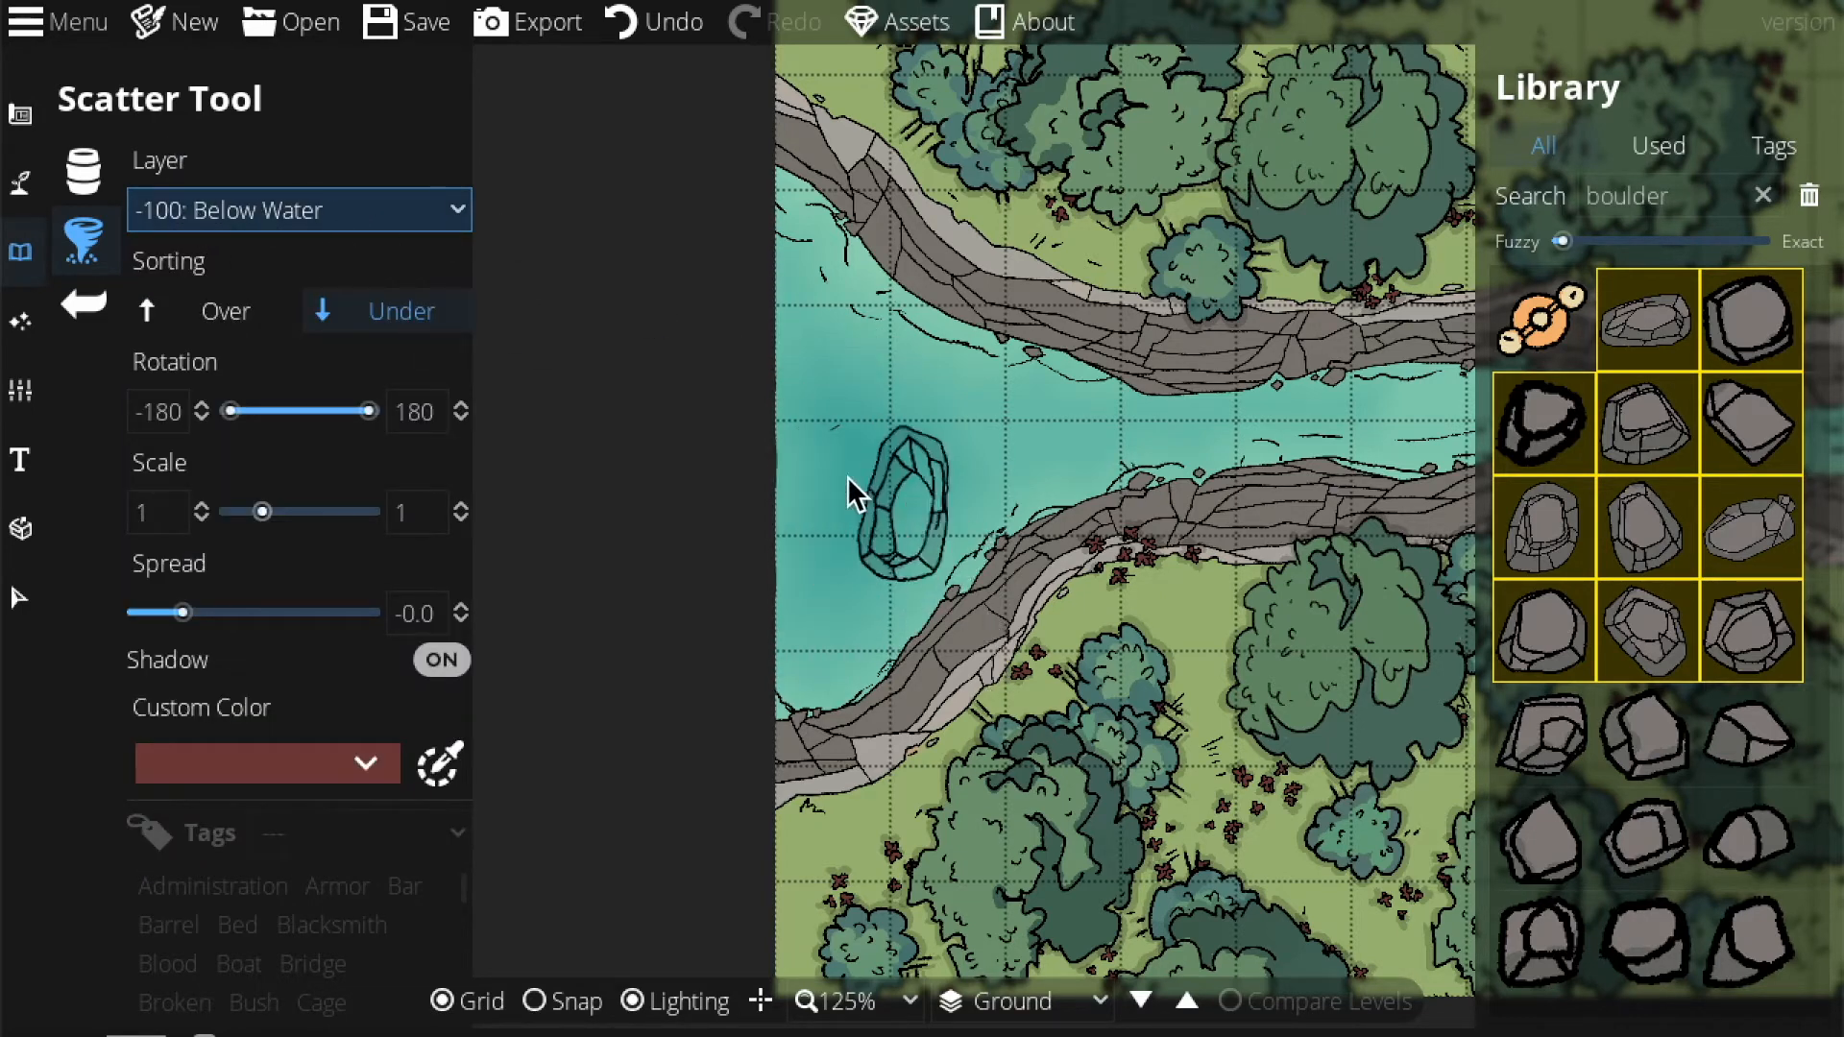
pyautogui.moveTo(876, 489); pyautogui.dragTo(778, 411)
pyautogui.click(746, 527)
pyautogui.moveTo(951, 394); pyautogui.dragTo(626, 406)
pyautogui.moveTo(1440, 413); pyautogui.dragTo(895, 388)
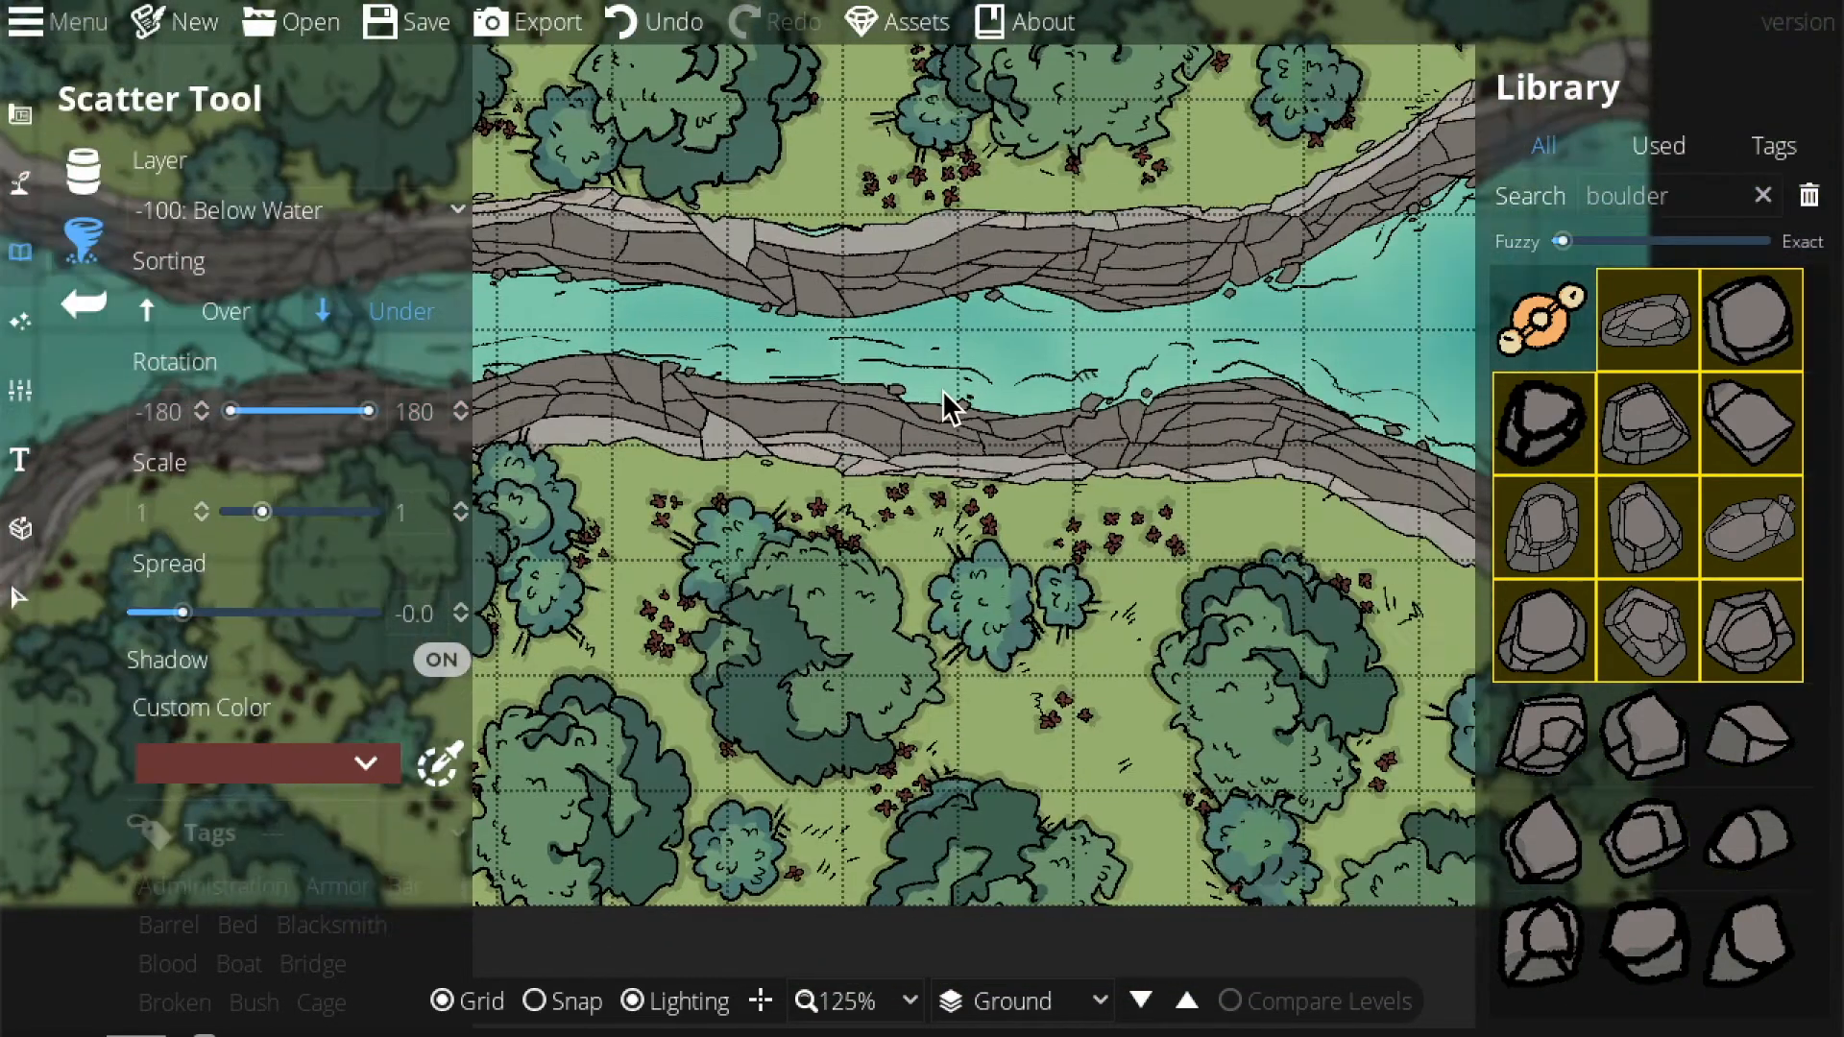
pyautogui.click(998, 394)
pyautogui.moveTo(769, 388); pyautogui.dragTo(387, 332)
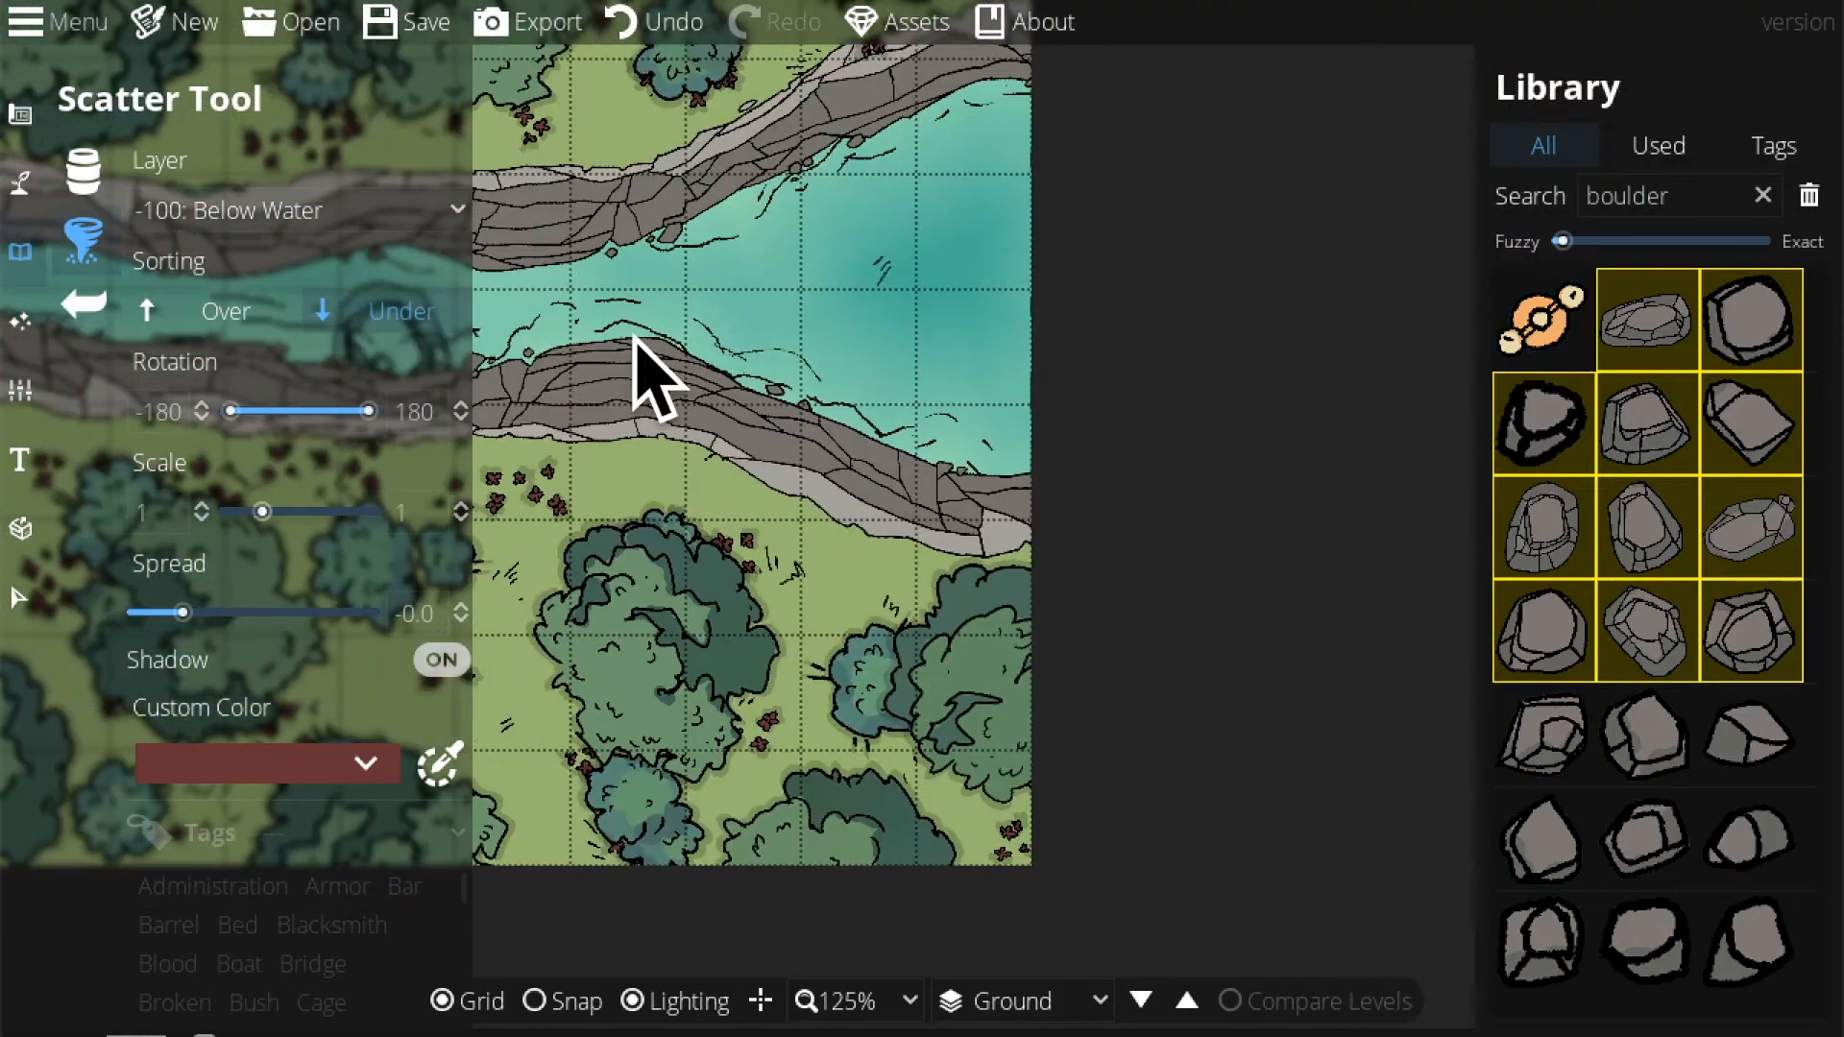
pyautogui.click(891, 210)
# At 75% zoom, add a boulder in the river's right section, return to 125%, and pick the last small boulder asset.
pyautogui.moveTo(762, 269); pyautogui.dragTo(1401, 789)
pyautogui.click(870, 1002)
pyautogui.click(830, 804)
pyautogui.moveTo(951, 696); pyautogui.dragTo(1143, 624)
pyautogui.click(701, 545)
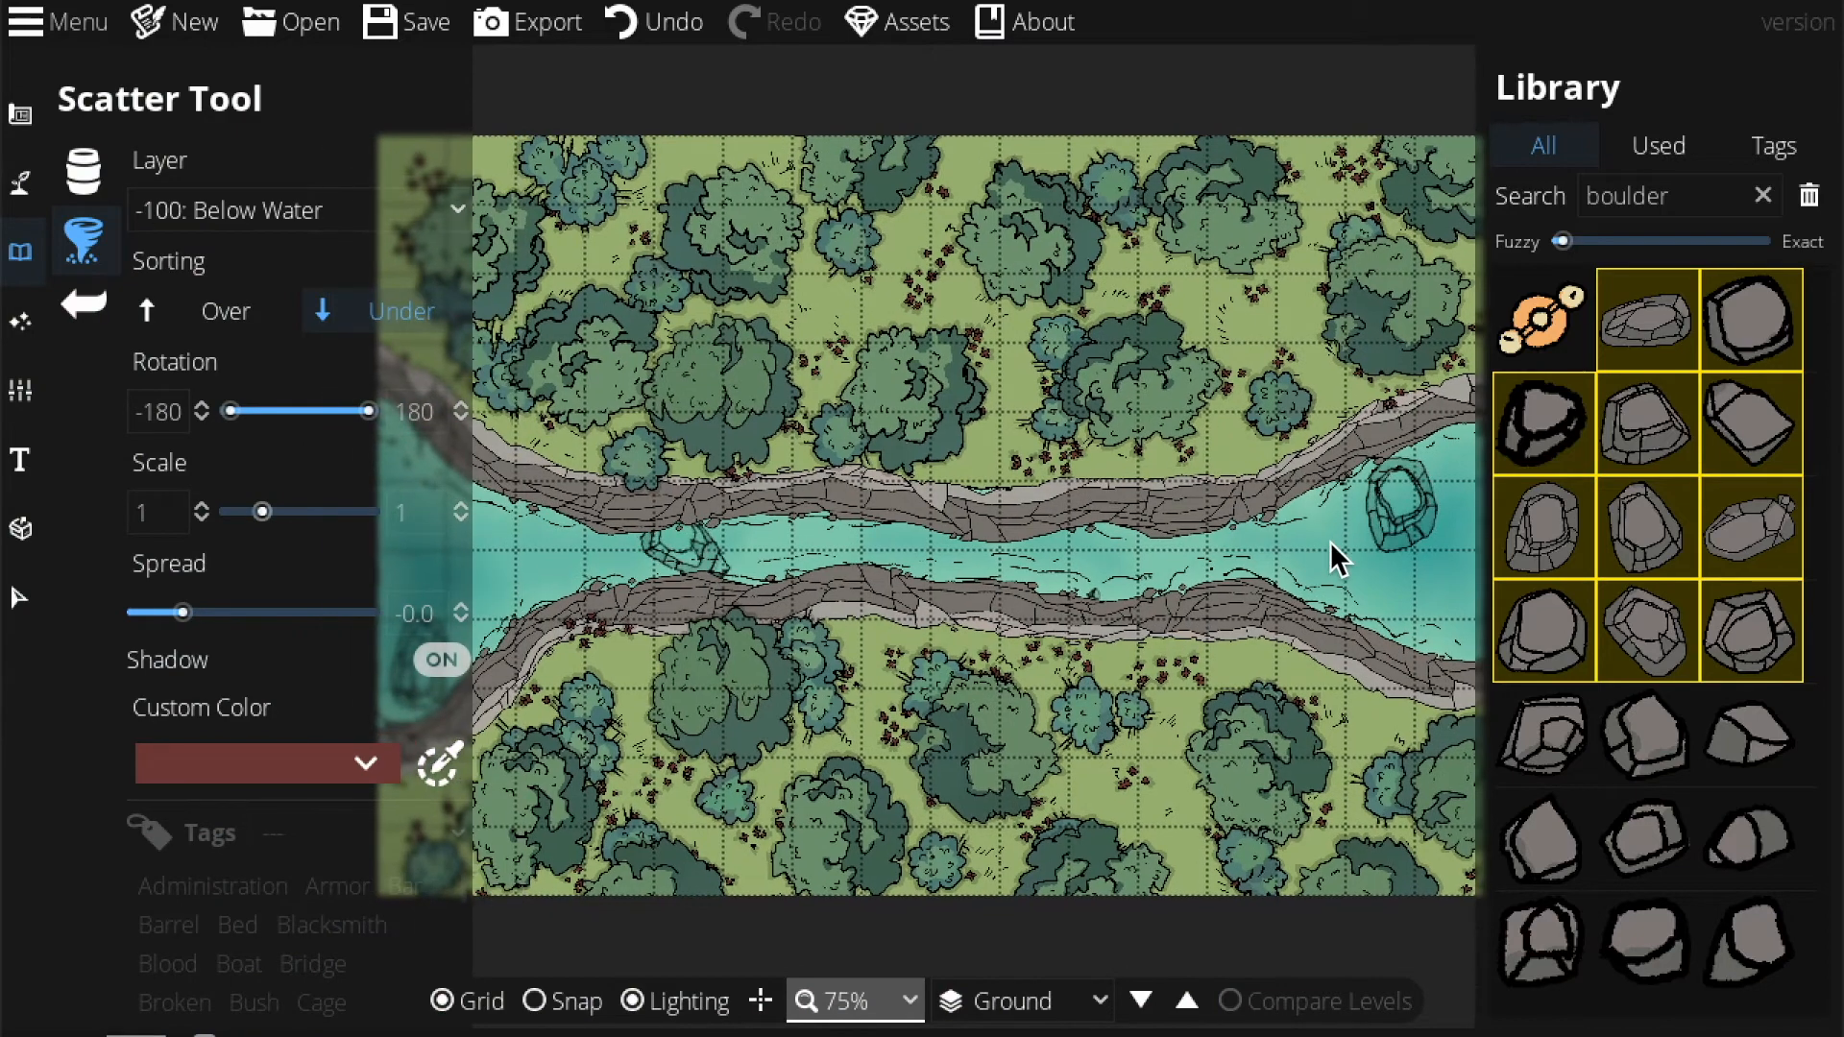
pyautogui.click(1396, 498)
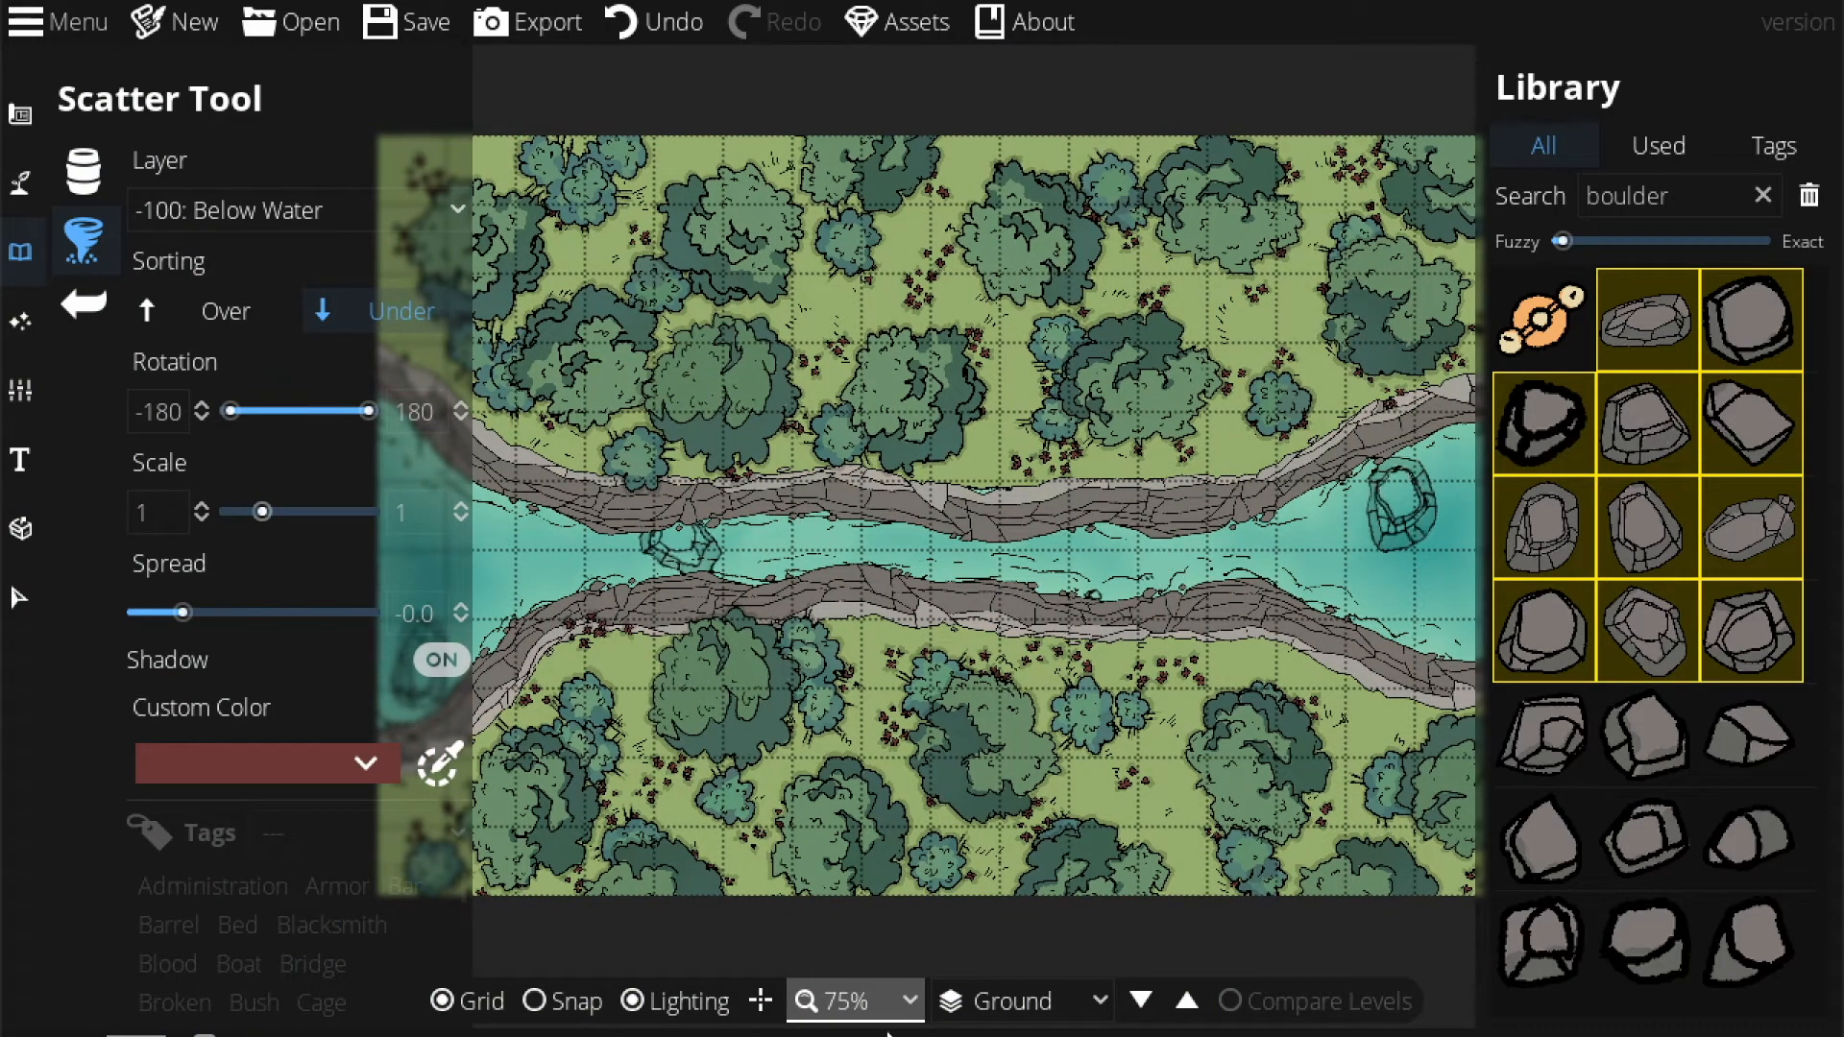
pyautogui.click(898, 997)
pyautogui.click(817, 722)
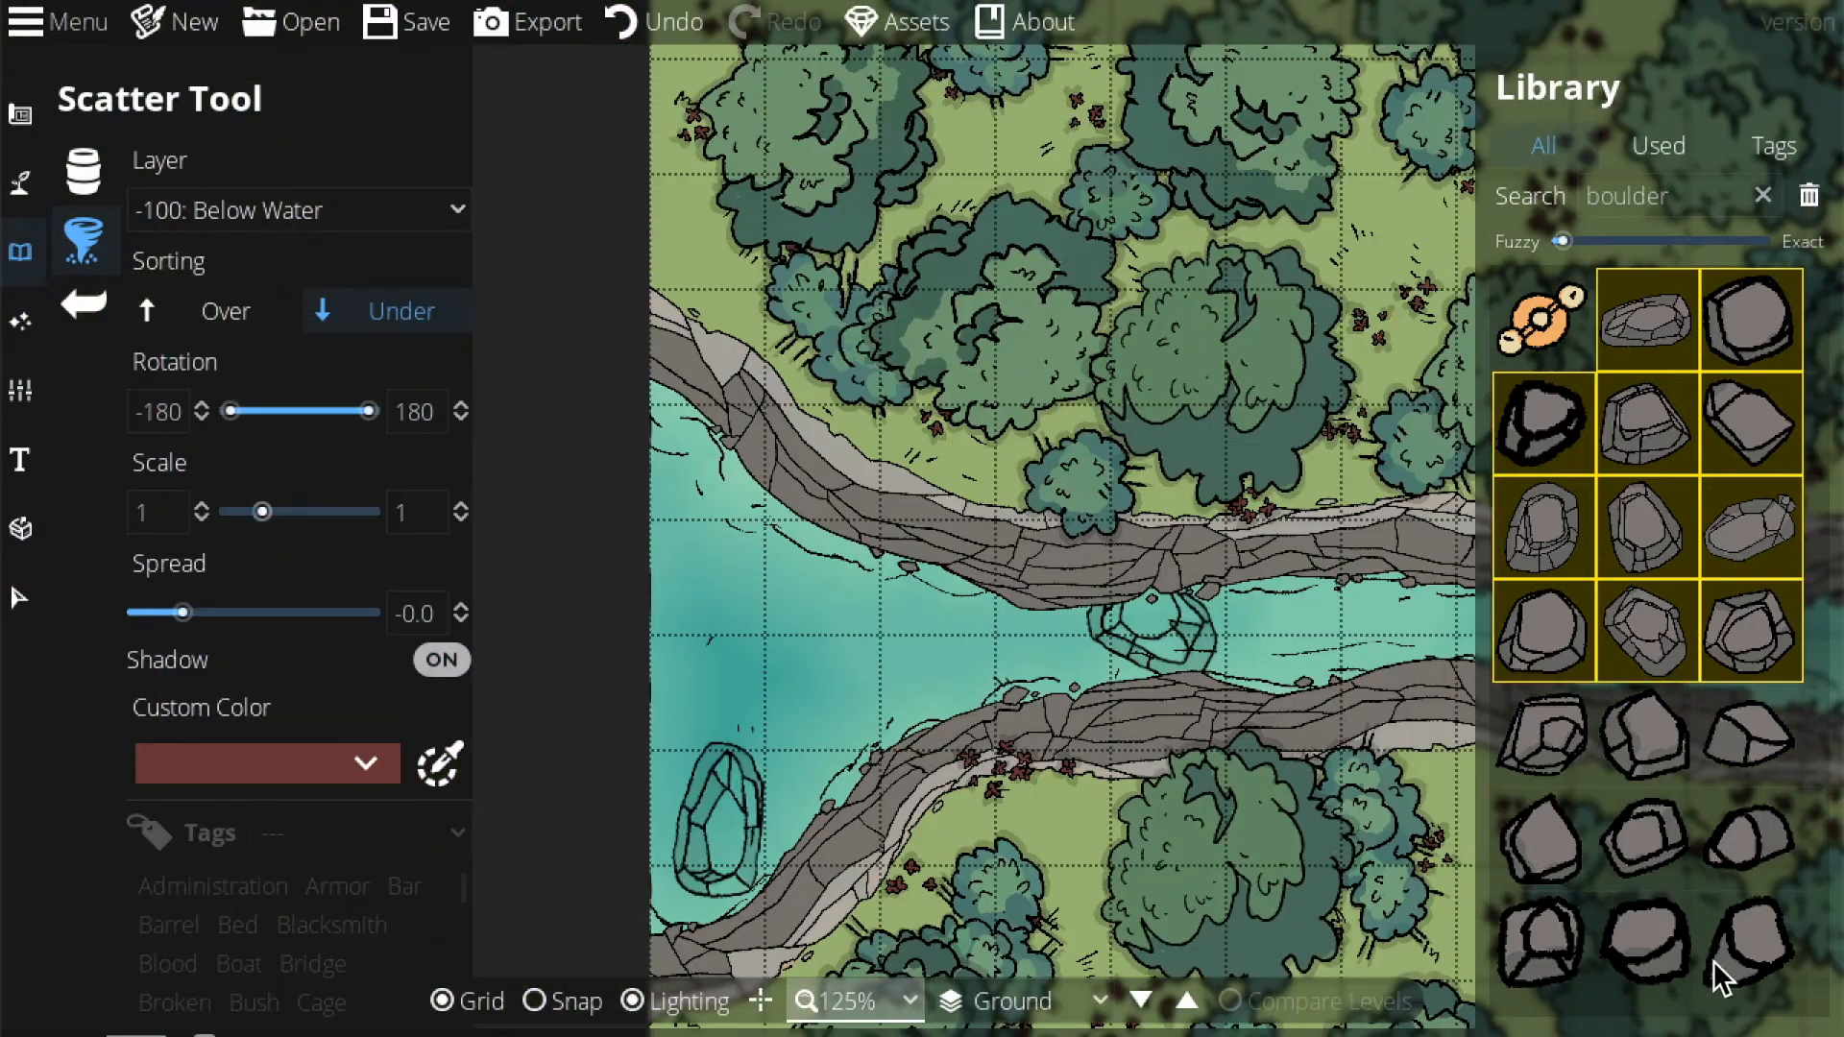
pyautogui.click(1733, 950)
# Using the bottom block of small boulders, scatter small rocks around the first and mid-river boulders.
pyautogui.keyDown('shift'); pyautogui.click(1551, 747); pyautogui.keyUp('shift')
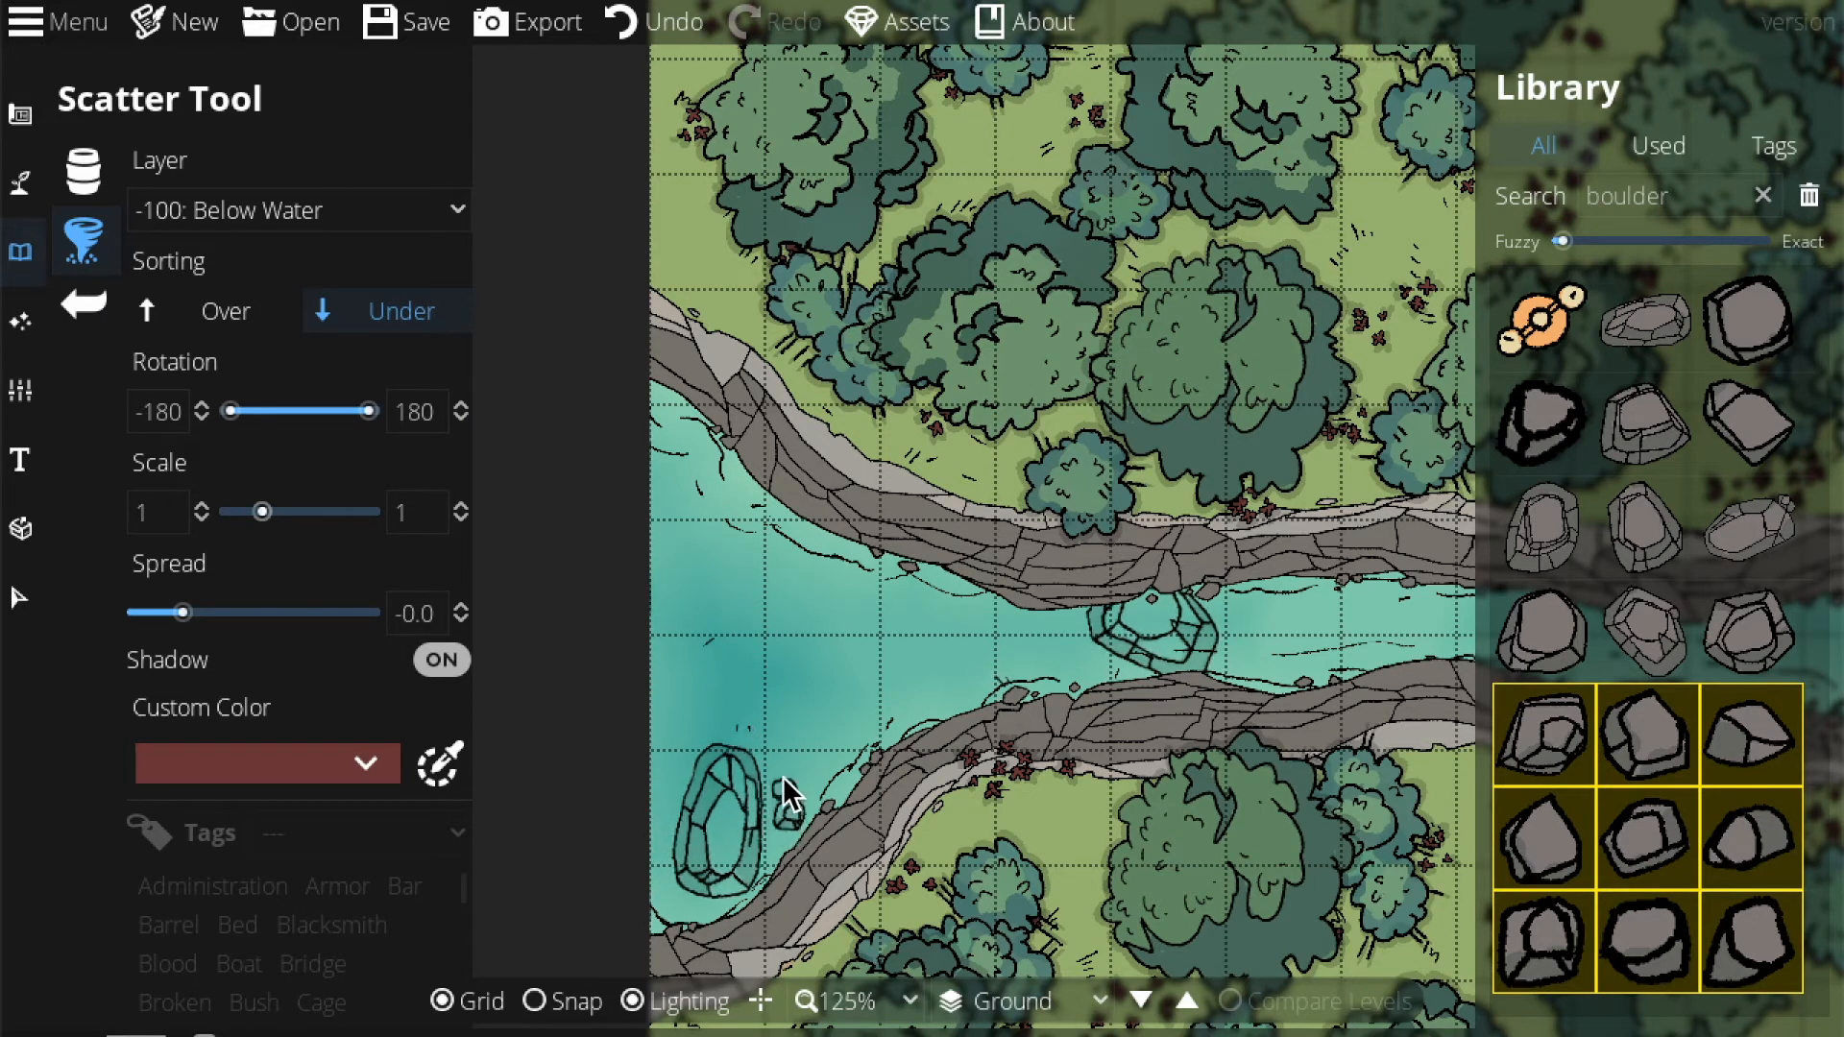
pyautogui.click(757, 710)
pyautogui.click(693, 719)
pyautogui.click(664, 766)
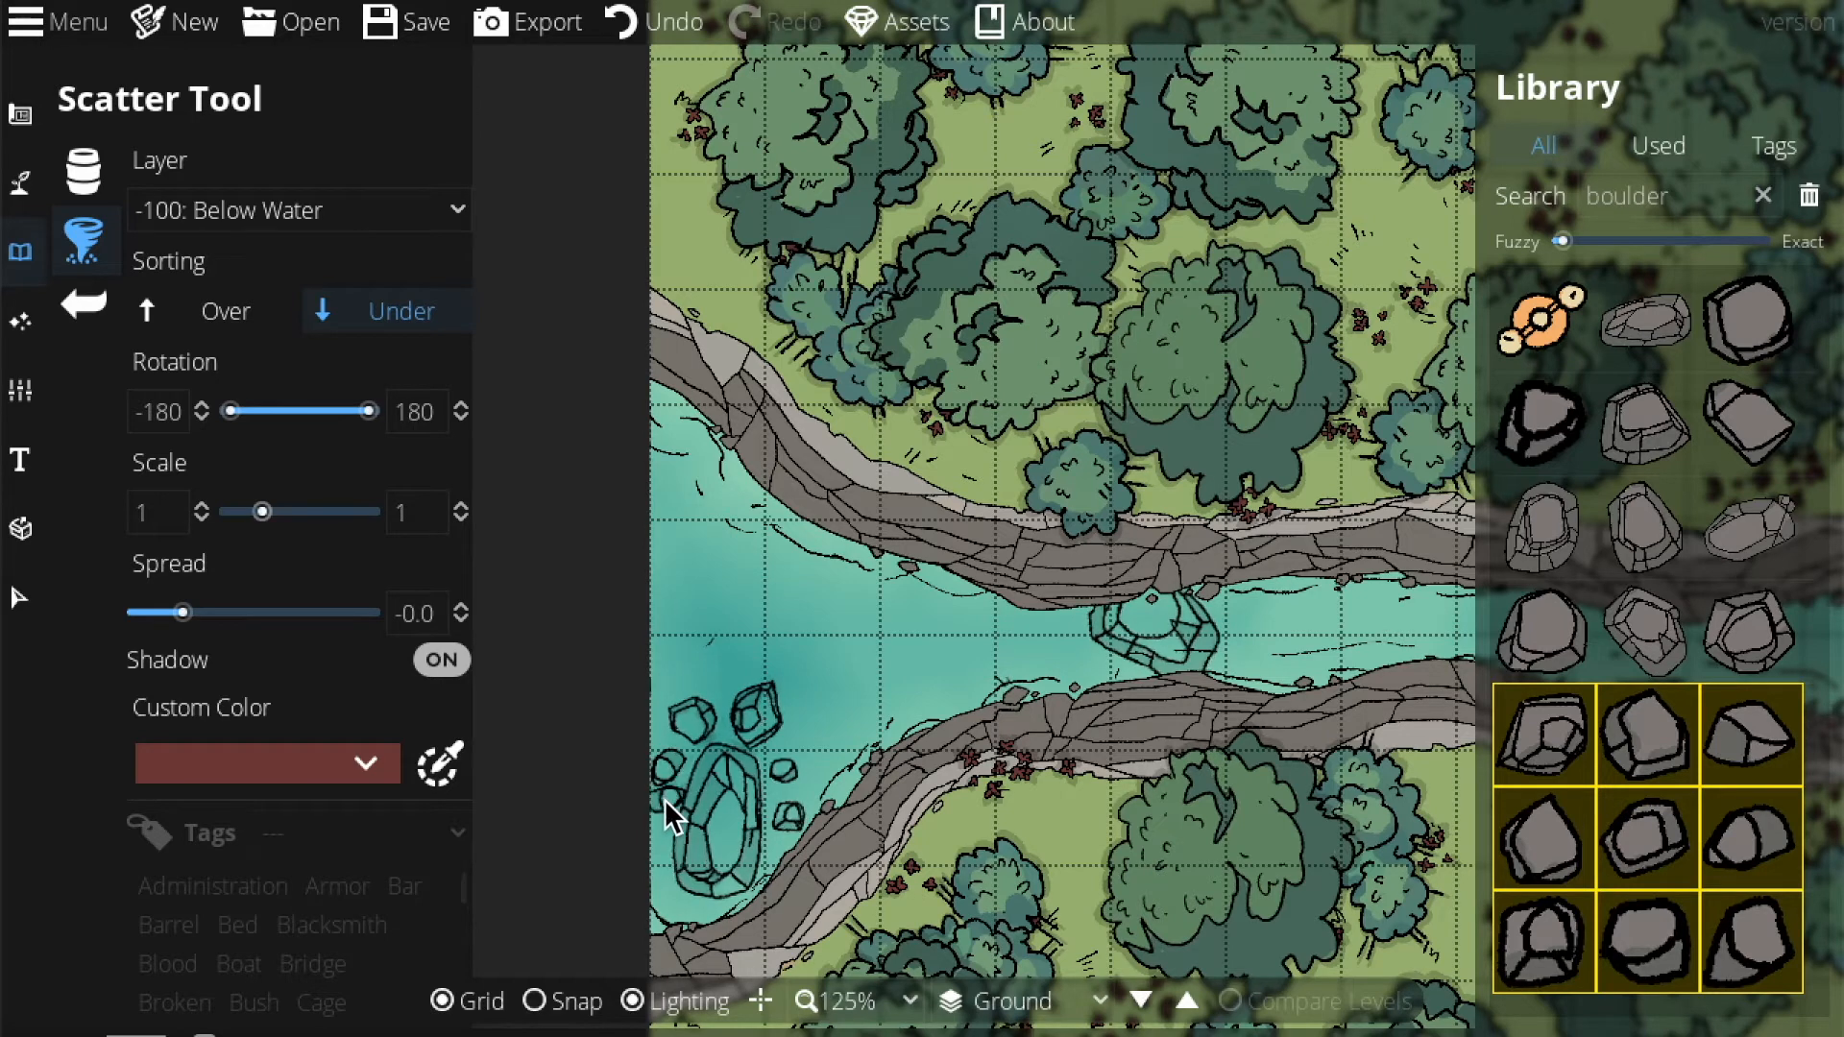
pyautogui.click(1063, 627)
pyautogui.click(1085, 657)
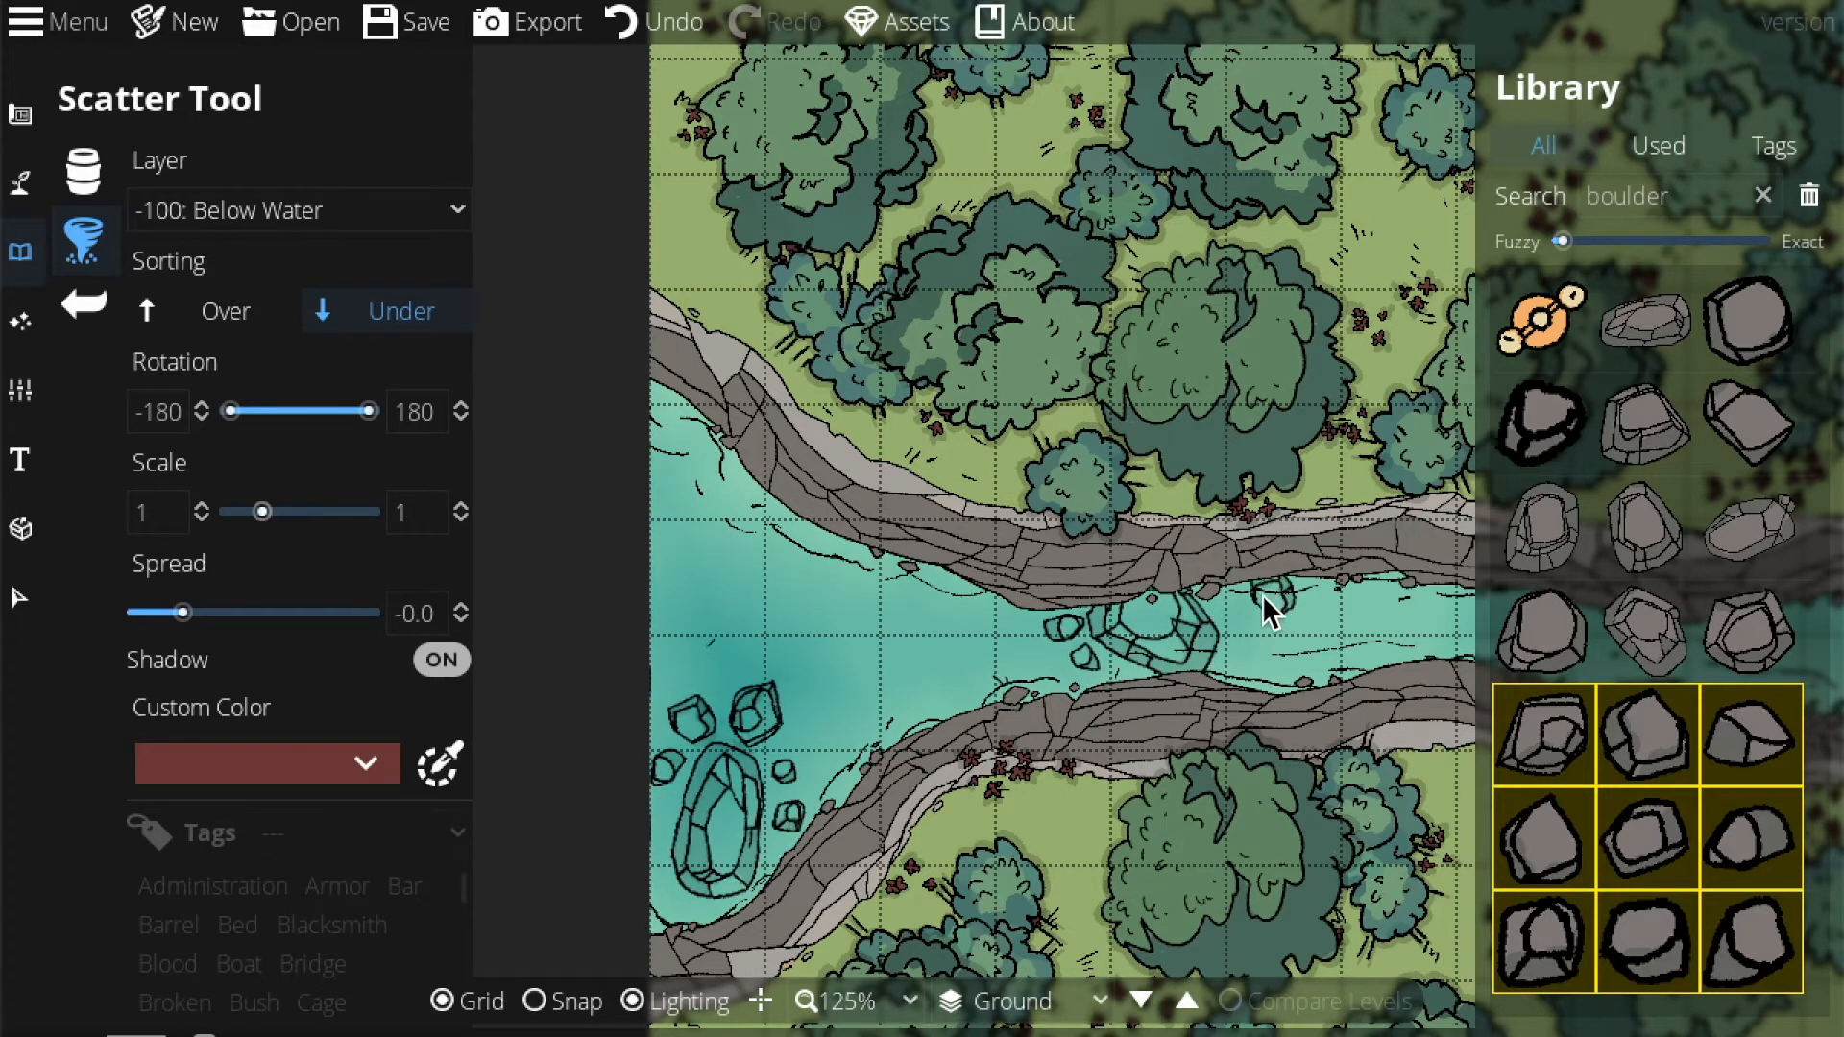
pyautogui.click(1238, 617)
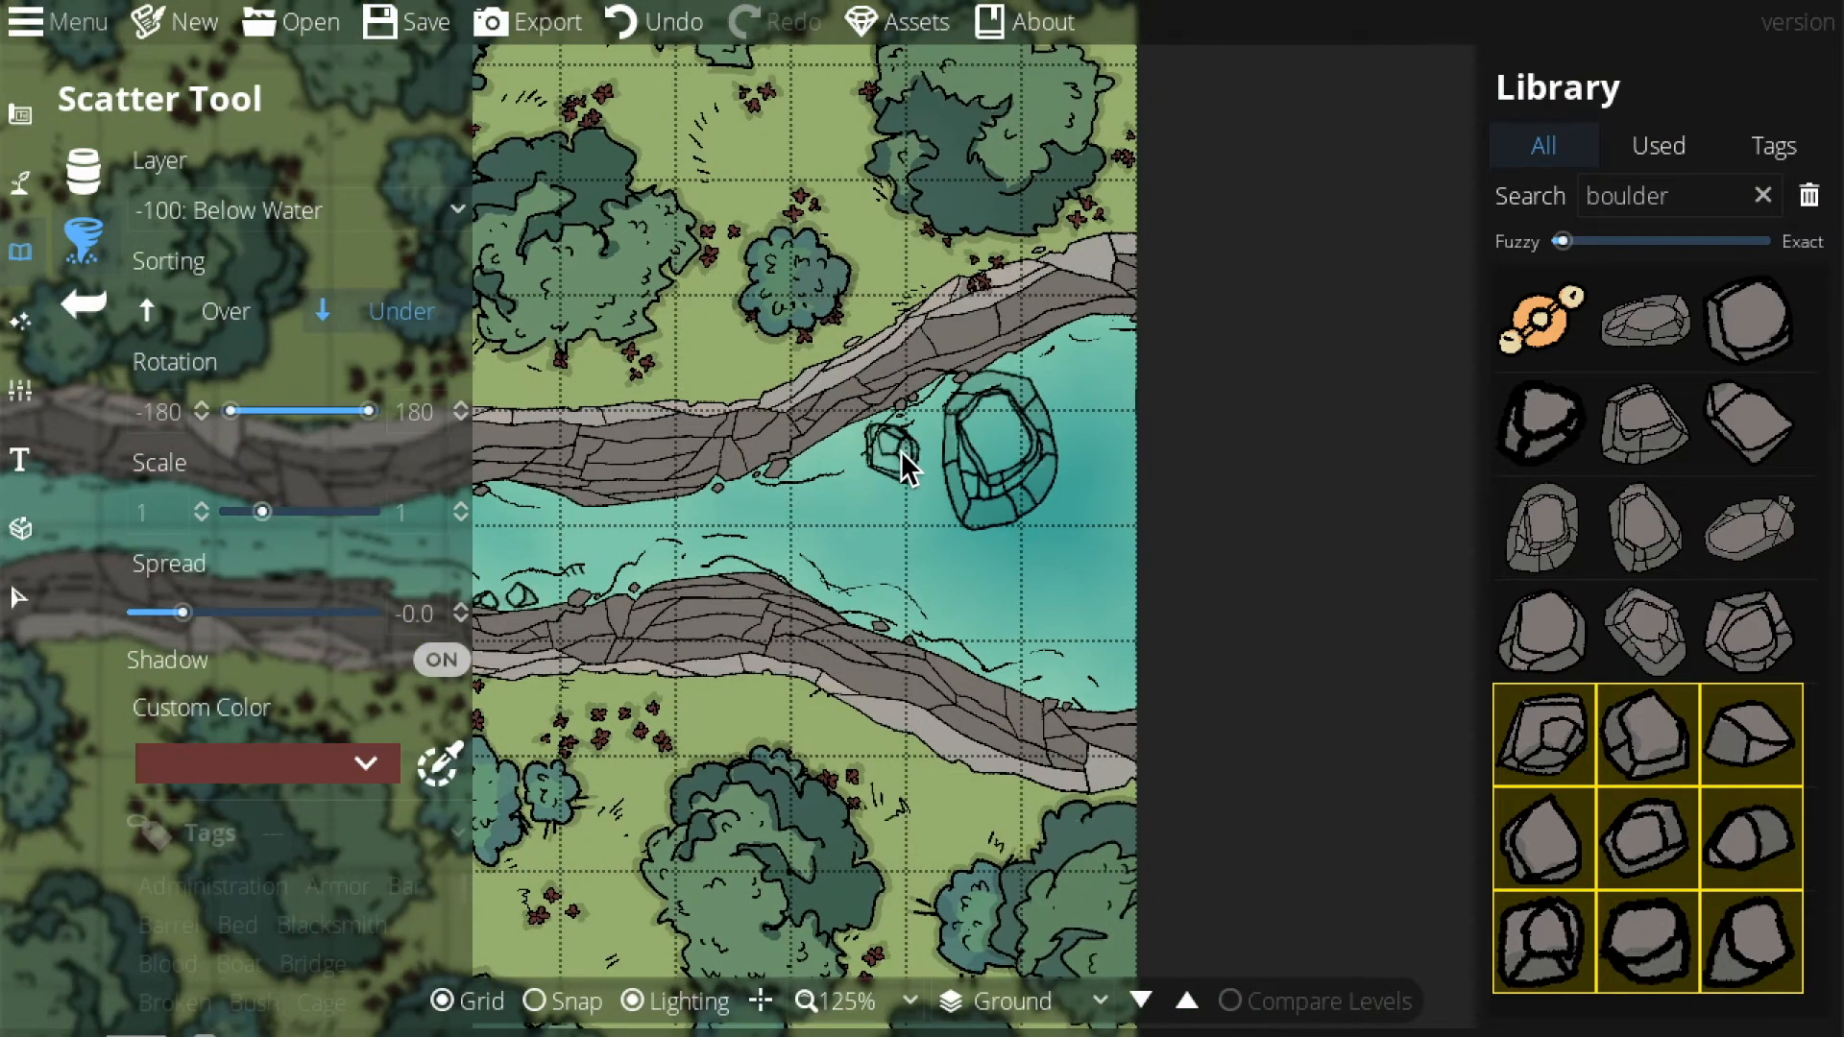
# Ring the big river boulder with six small rocks above, beside and below it.
pyautogui.click(911, 441)
pyautogui.click(916, 493)
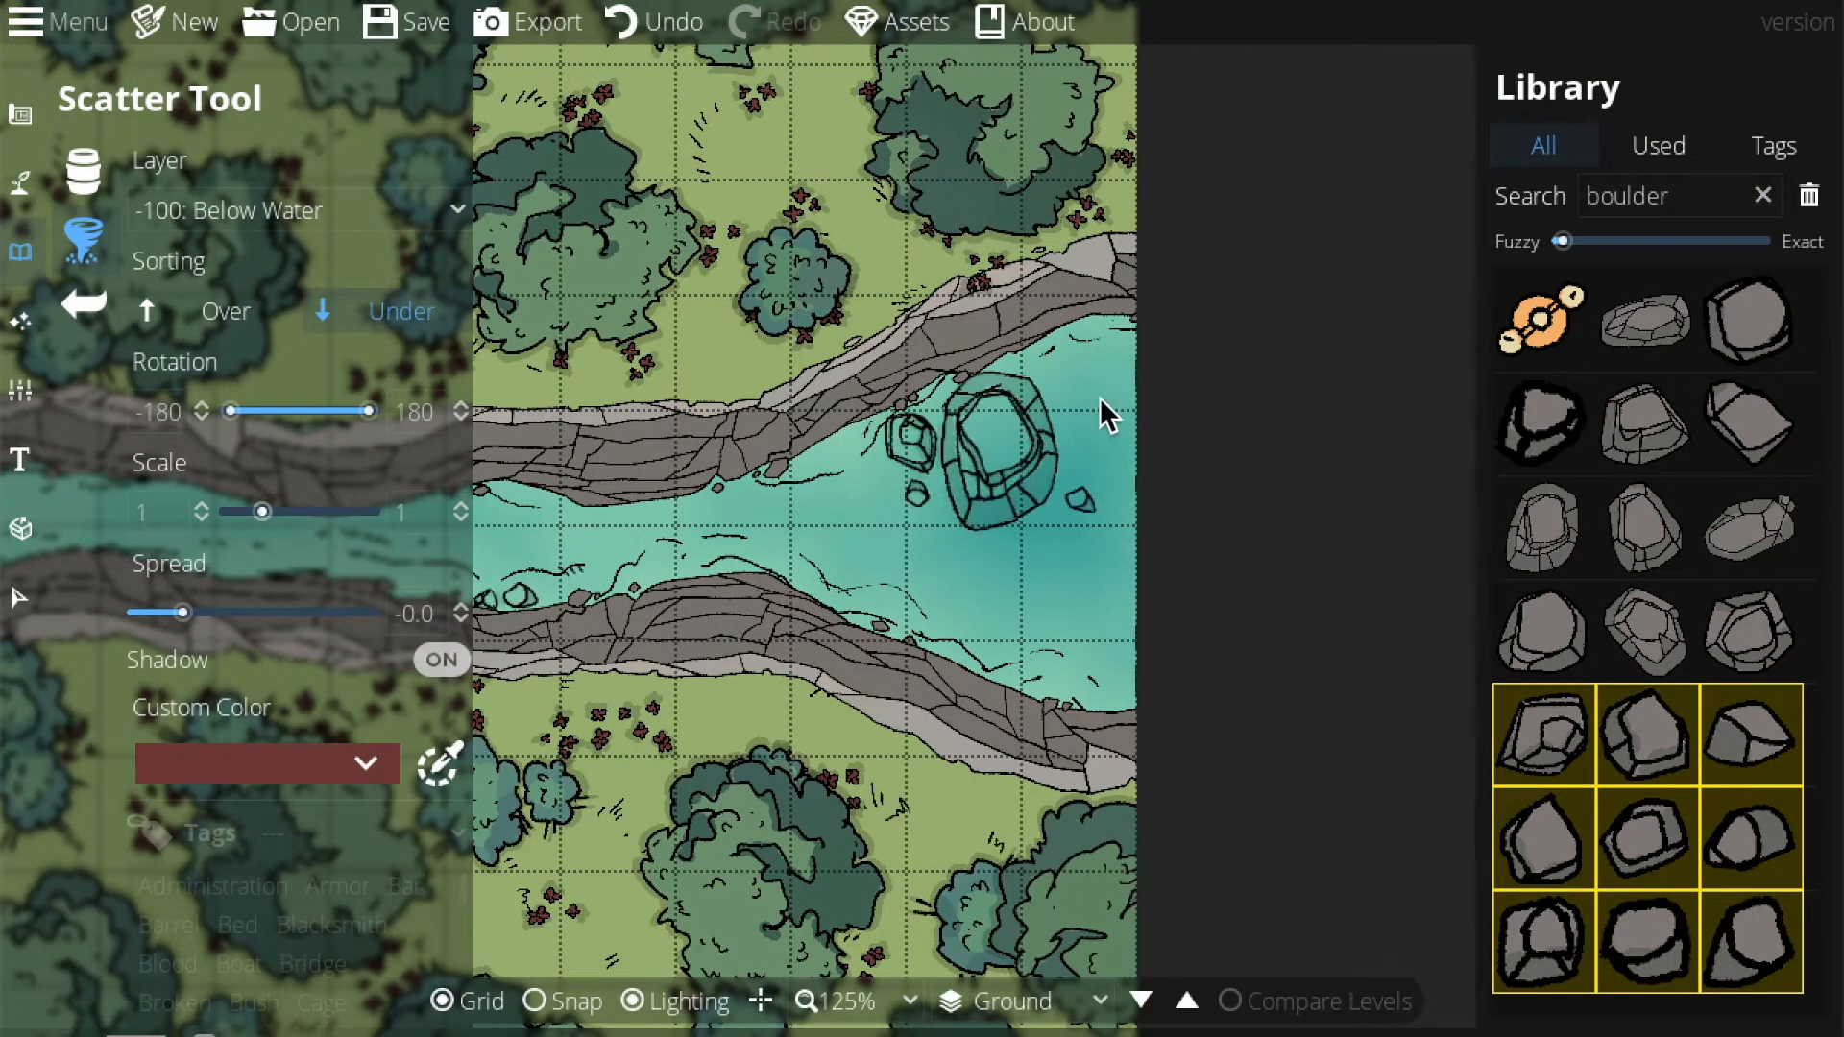
pyautogui.click(1041, 373)
pyautogui.click(1071, 411)
pyautogui.click(1072, 481)
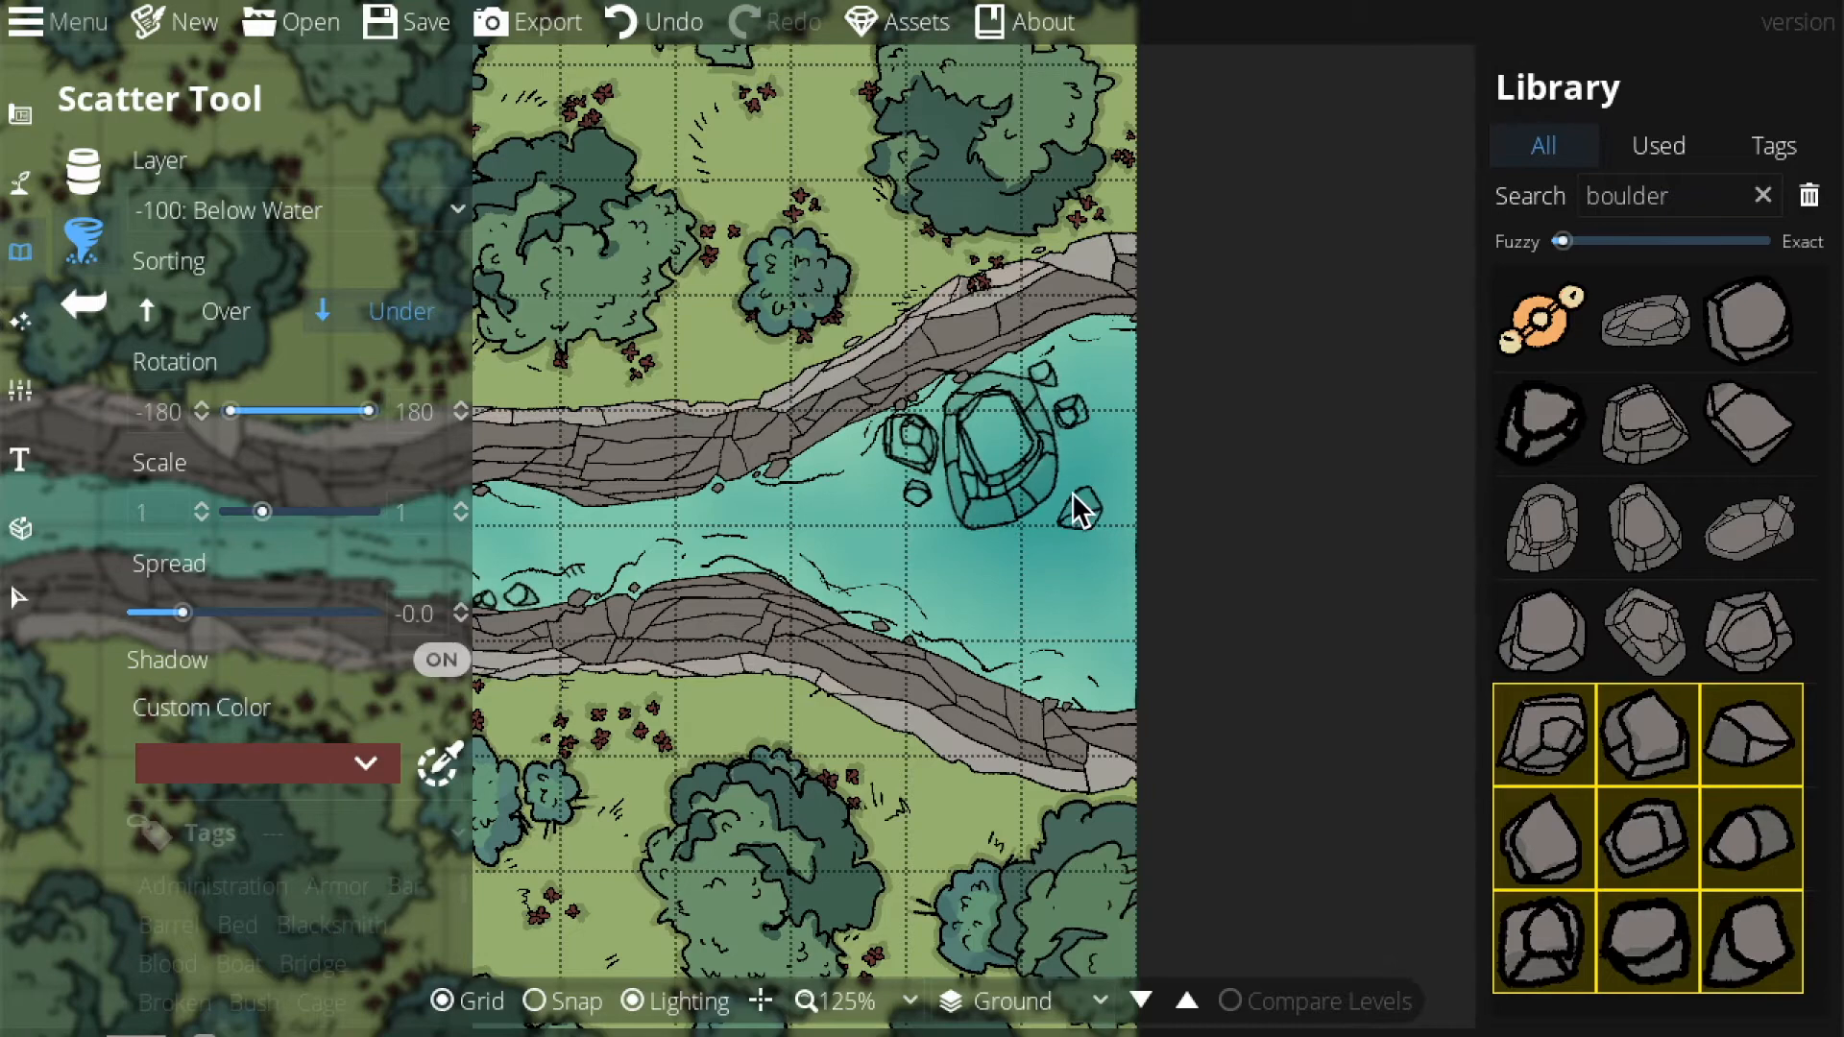
pyautogui.click(1026, 526)
pyautogui.moveTo(939, 497); pyautogui.dragTo(1753, 380)
pyautogui.moveTo(493, 355); pyautogui.dragTo(624, 354)
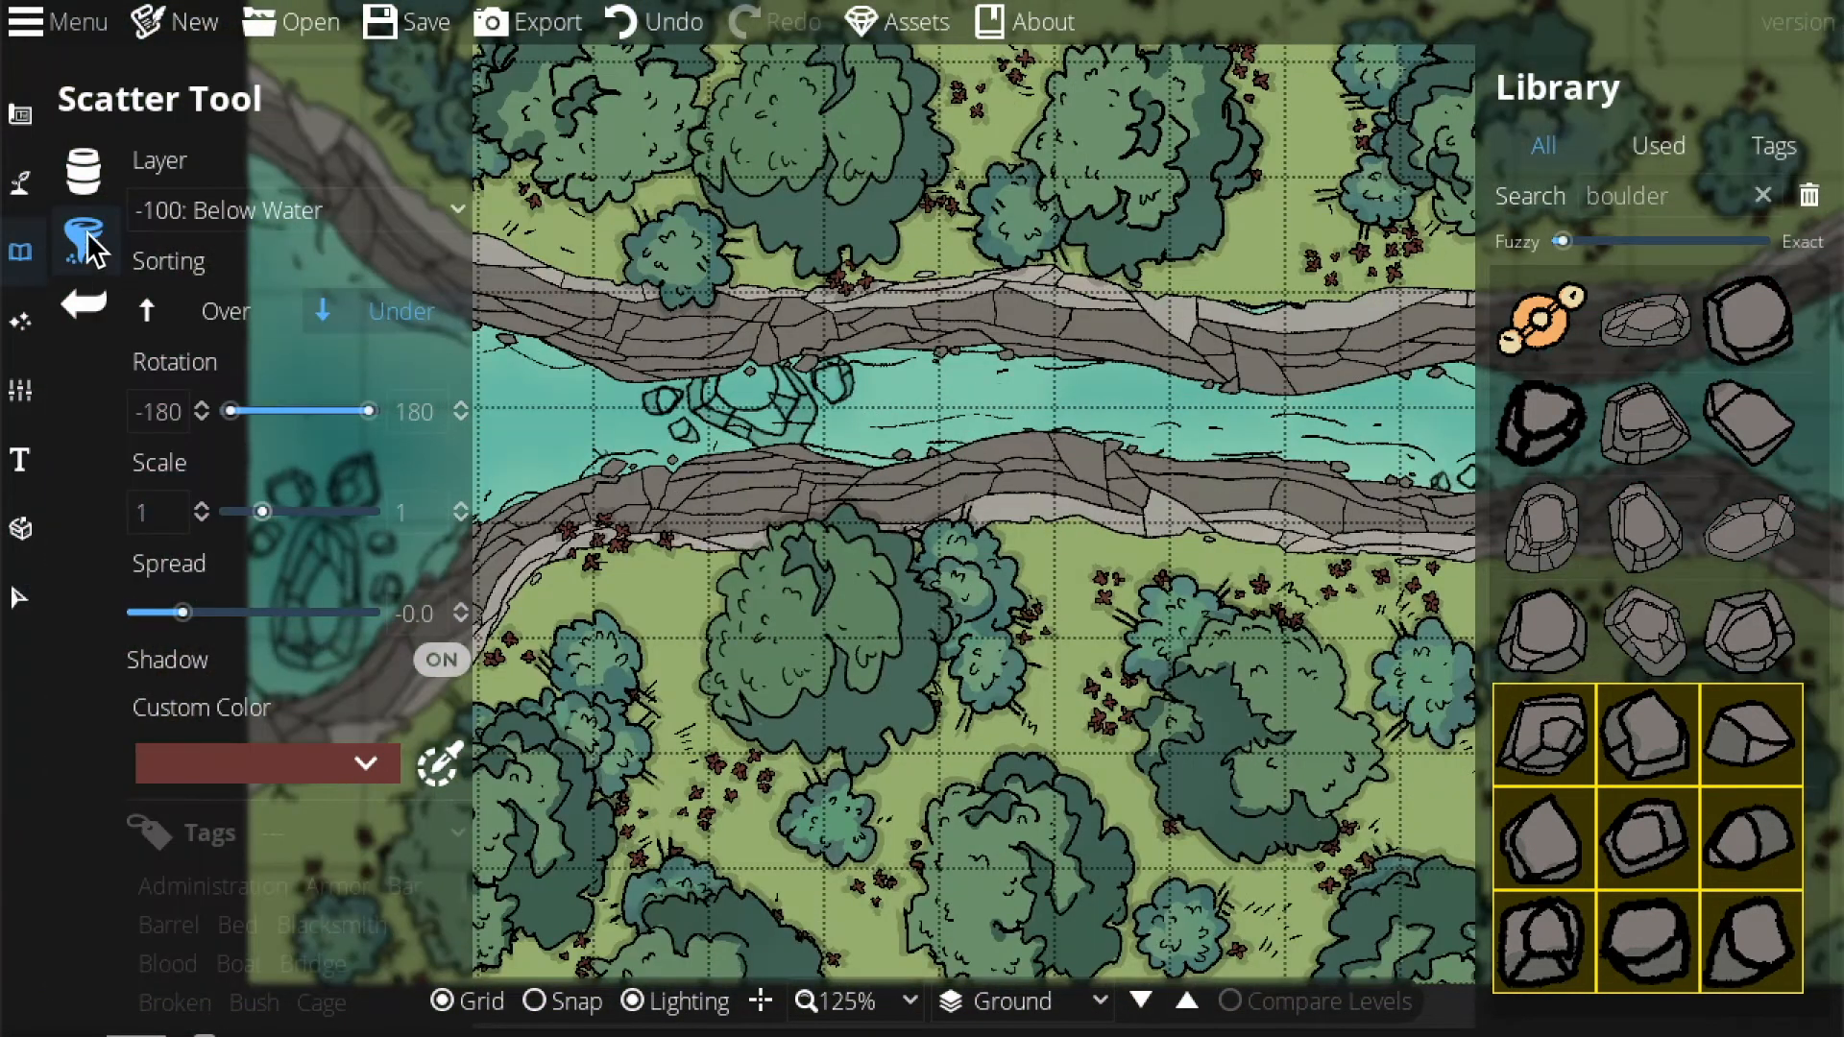
pyautogui.click(31, 194)
# In the Terrain Brush, swap the Terrain Sand slot for Terrain Dirt.
pyautogui.click(156, 198)
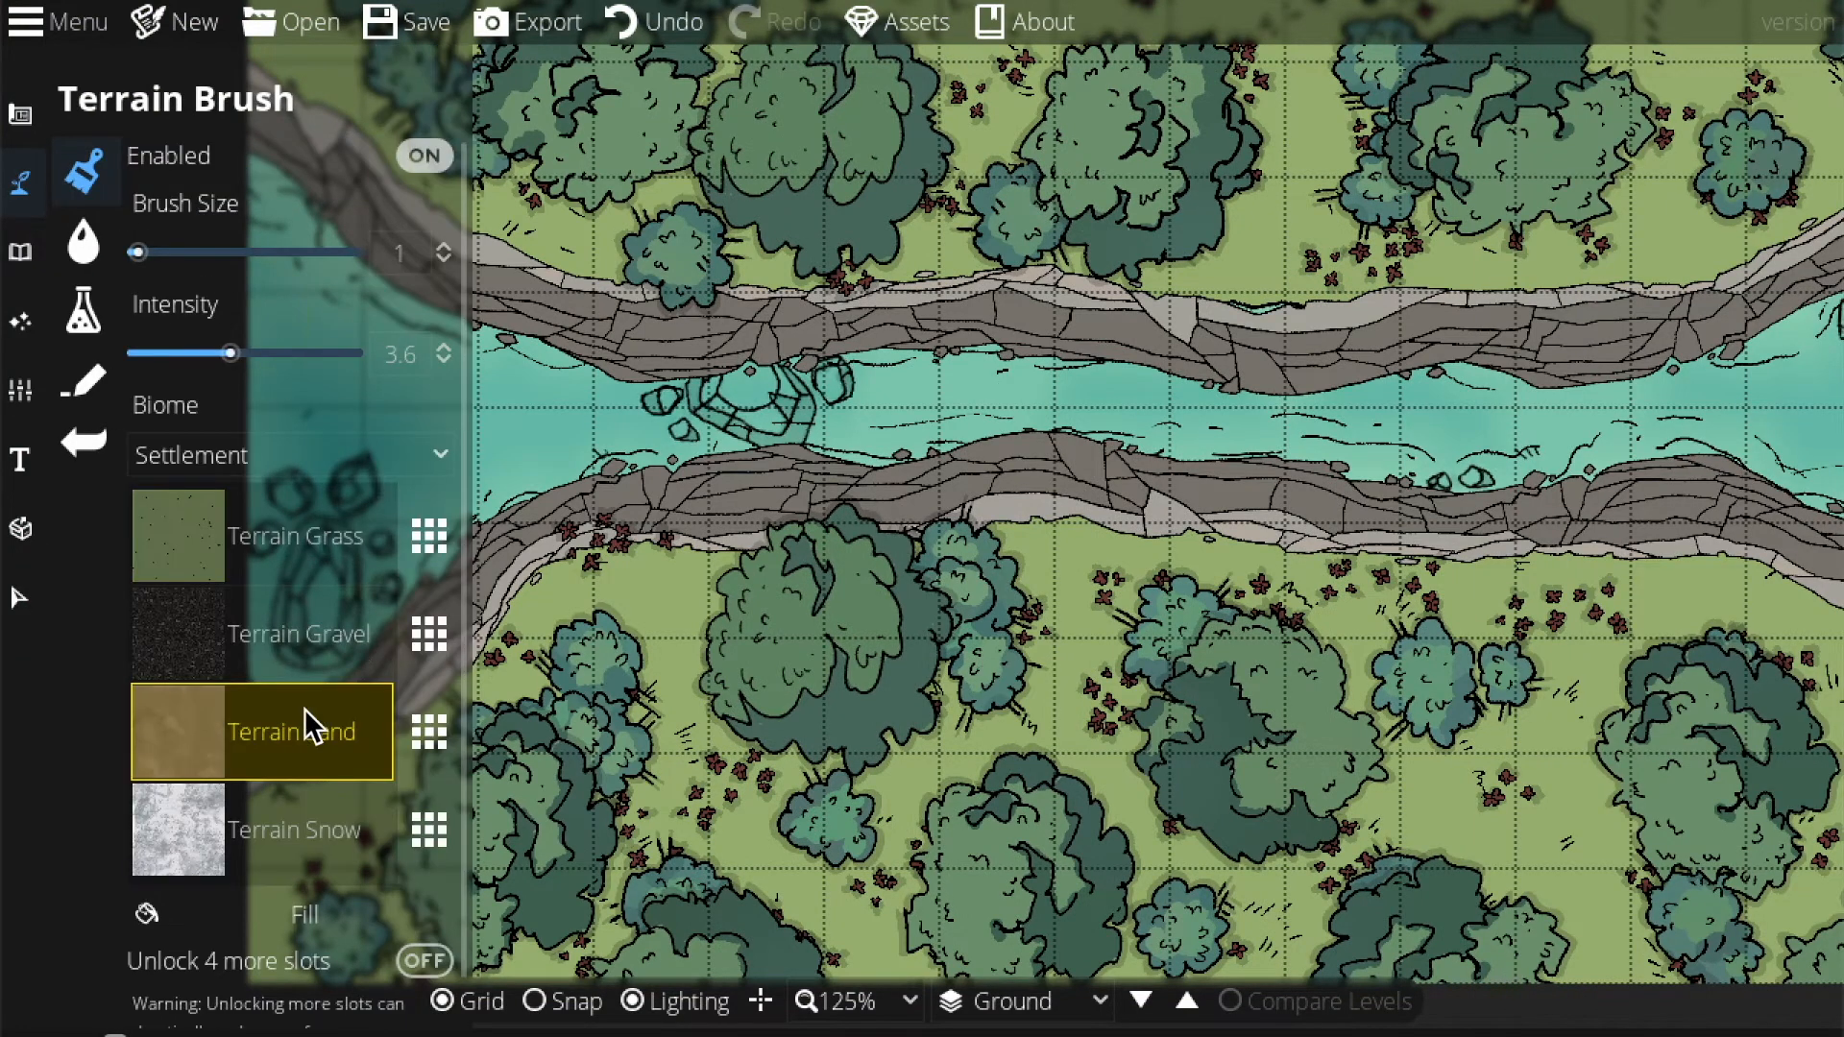
pyautogui.click(430, 732)
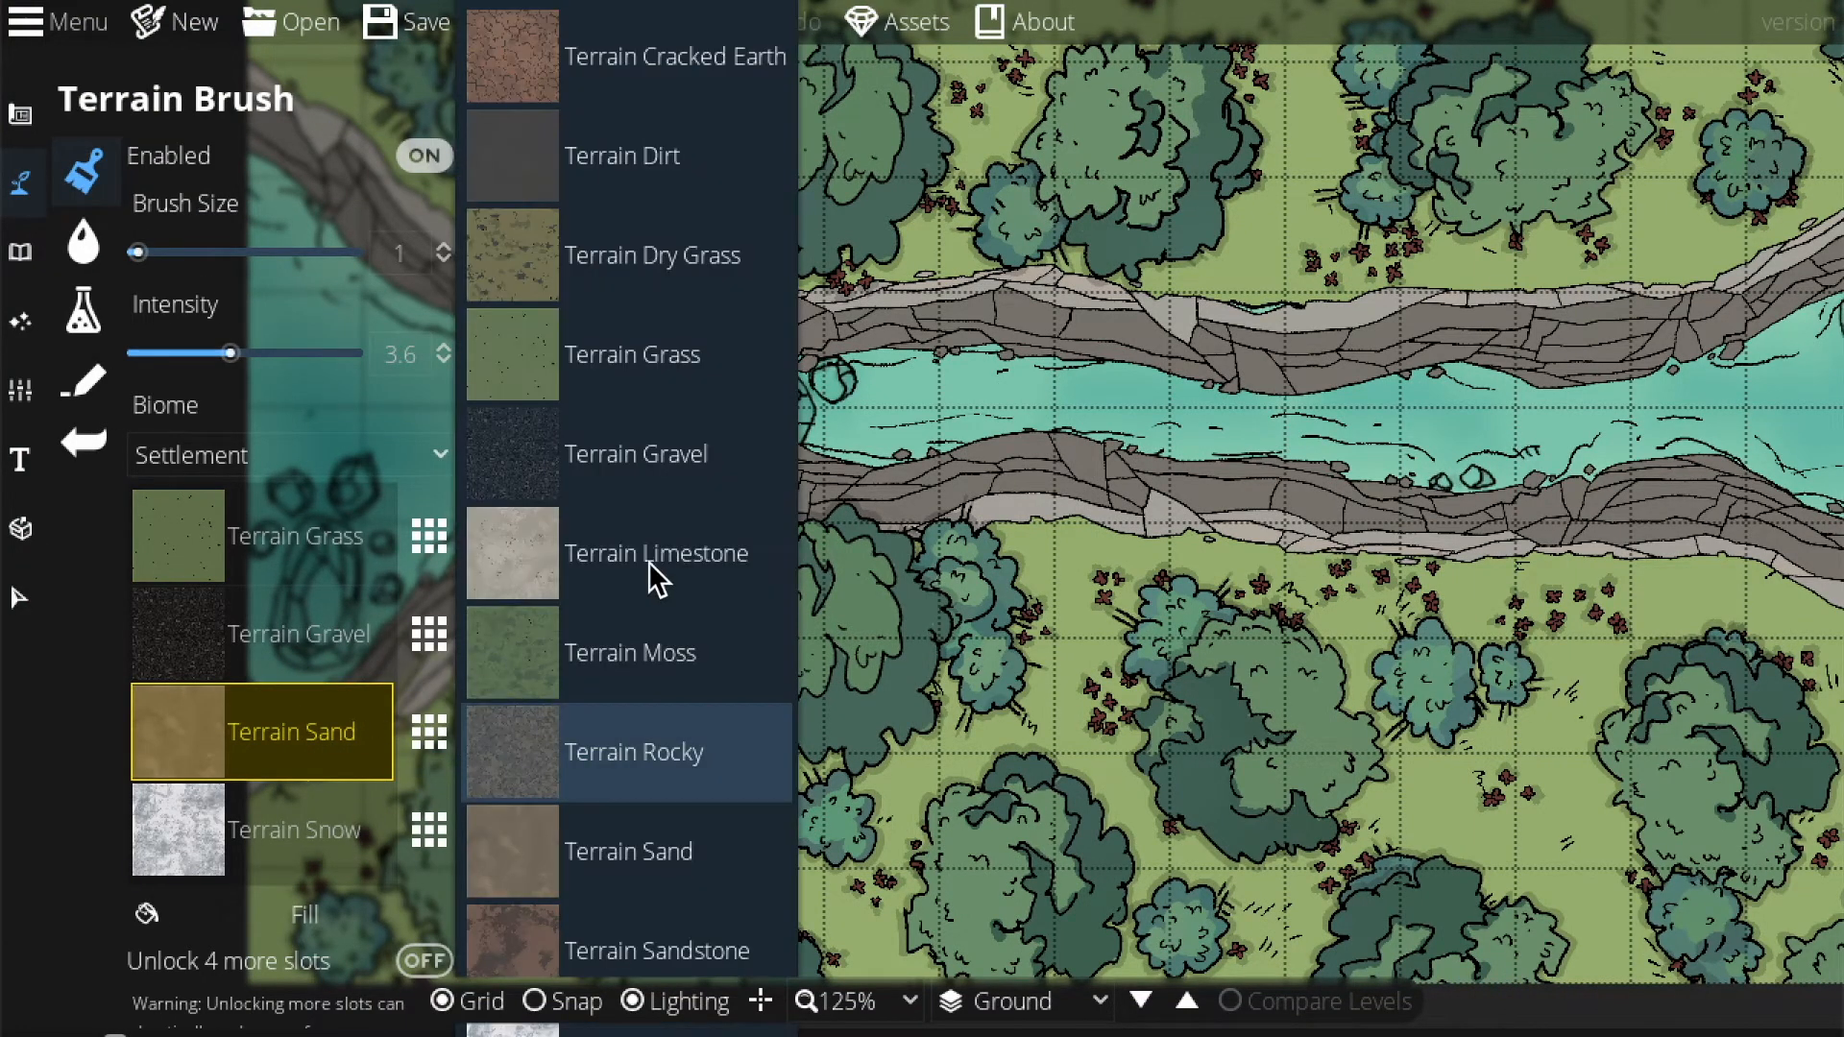
pyautogui.click(590, 177)
pyautogui.moveTo(1325, 510); pyautogui.dragTo(1784, 494)
pyautogui.moveTo(1147, 543); pyautogui.dragTo(1482, 485)
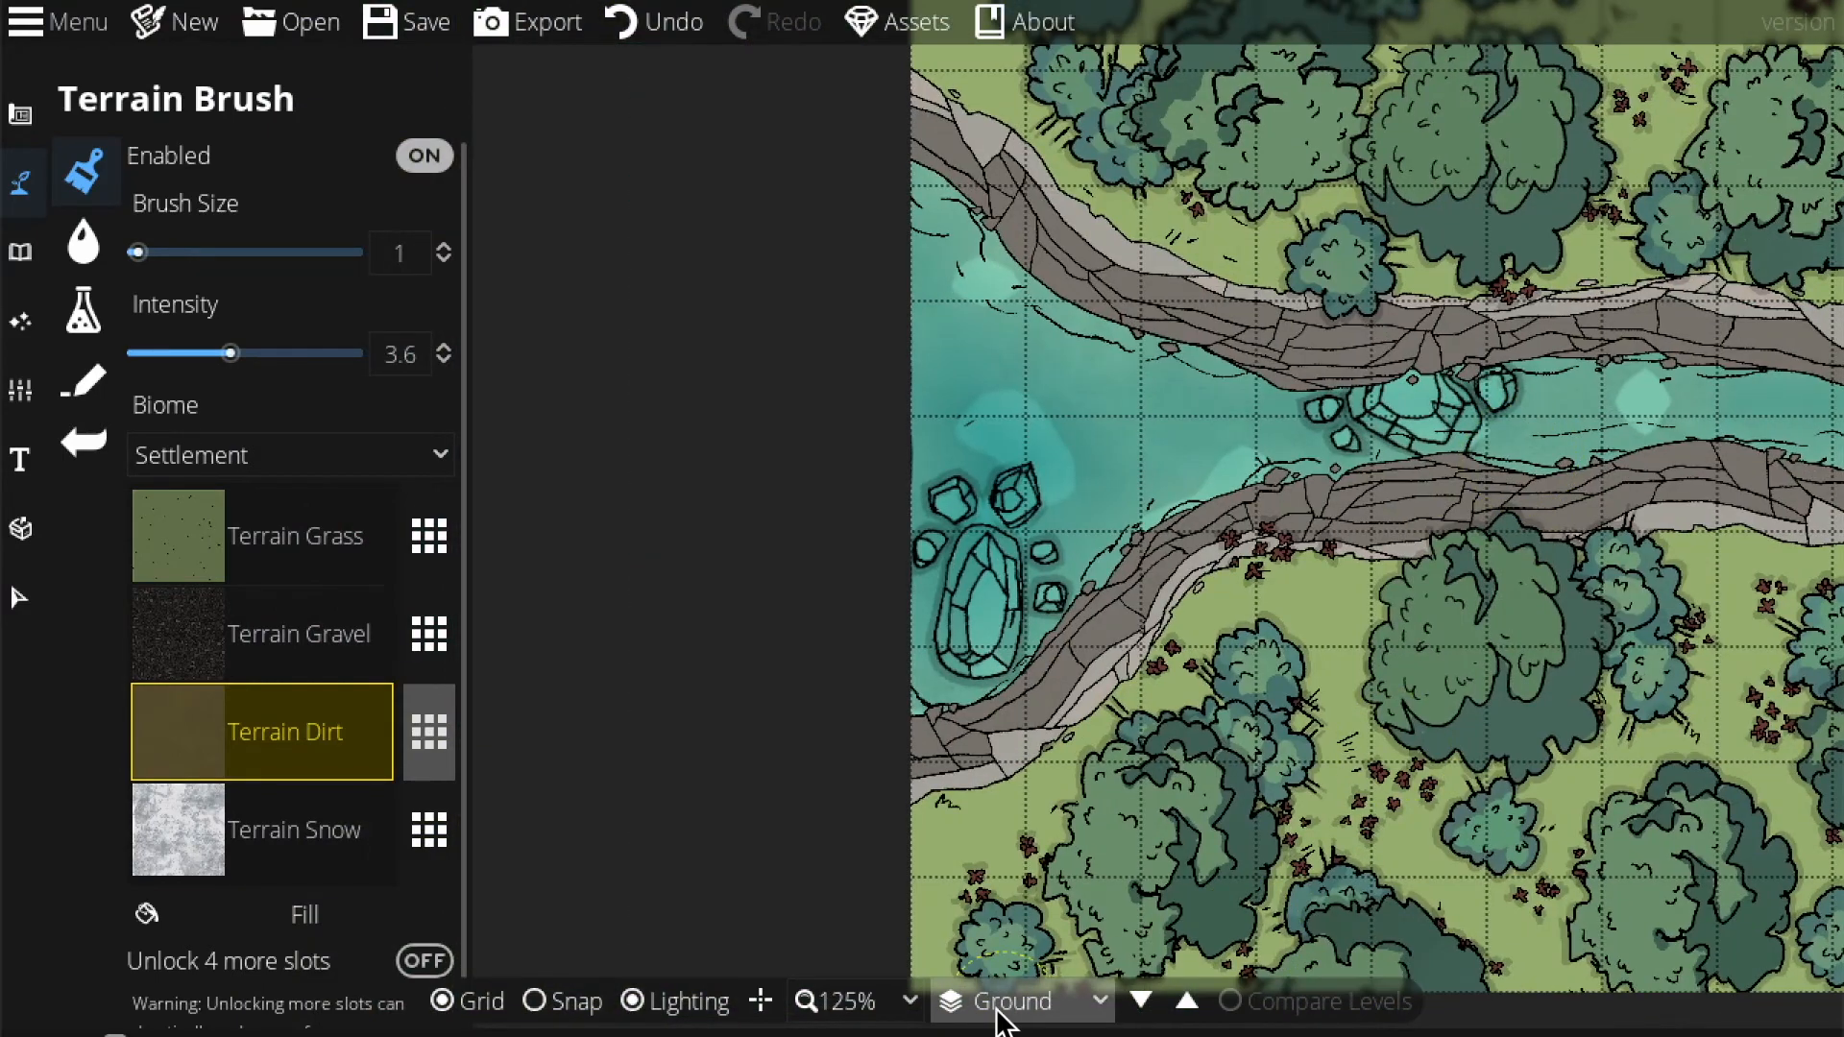
# Look over the map at 75% zoom, then return to 125% on the grass below the river.
pyautogui.click(899, 1006)
pyautogui.click(847, 805)
pyautogui.moveTo(1121, 782); pyautogui.dragTo(833, 786)
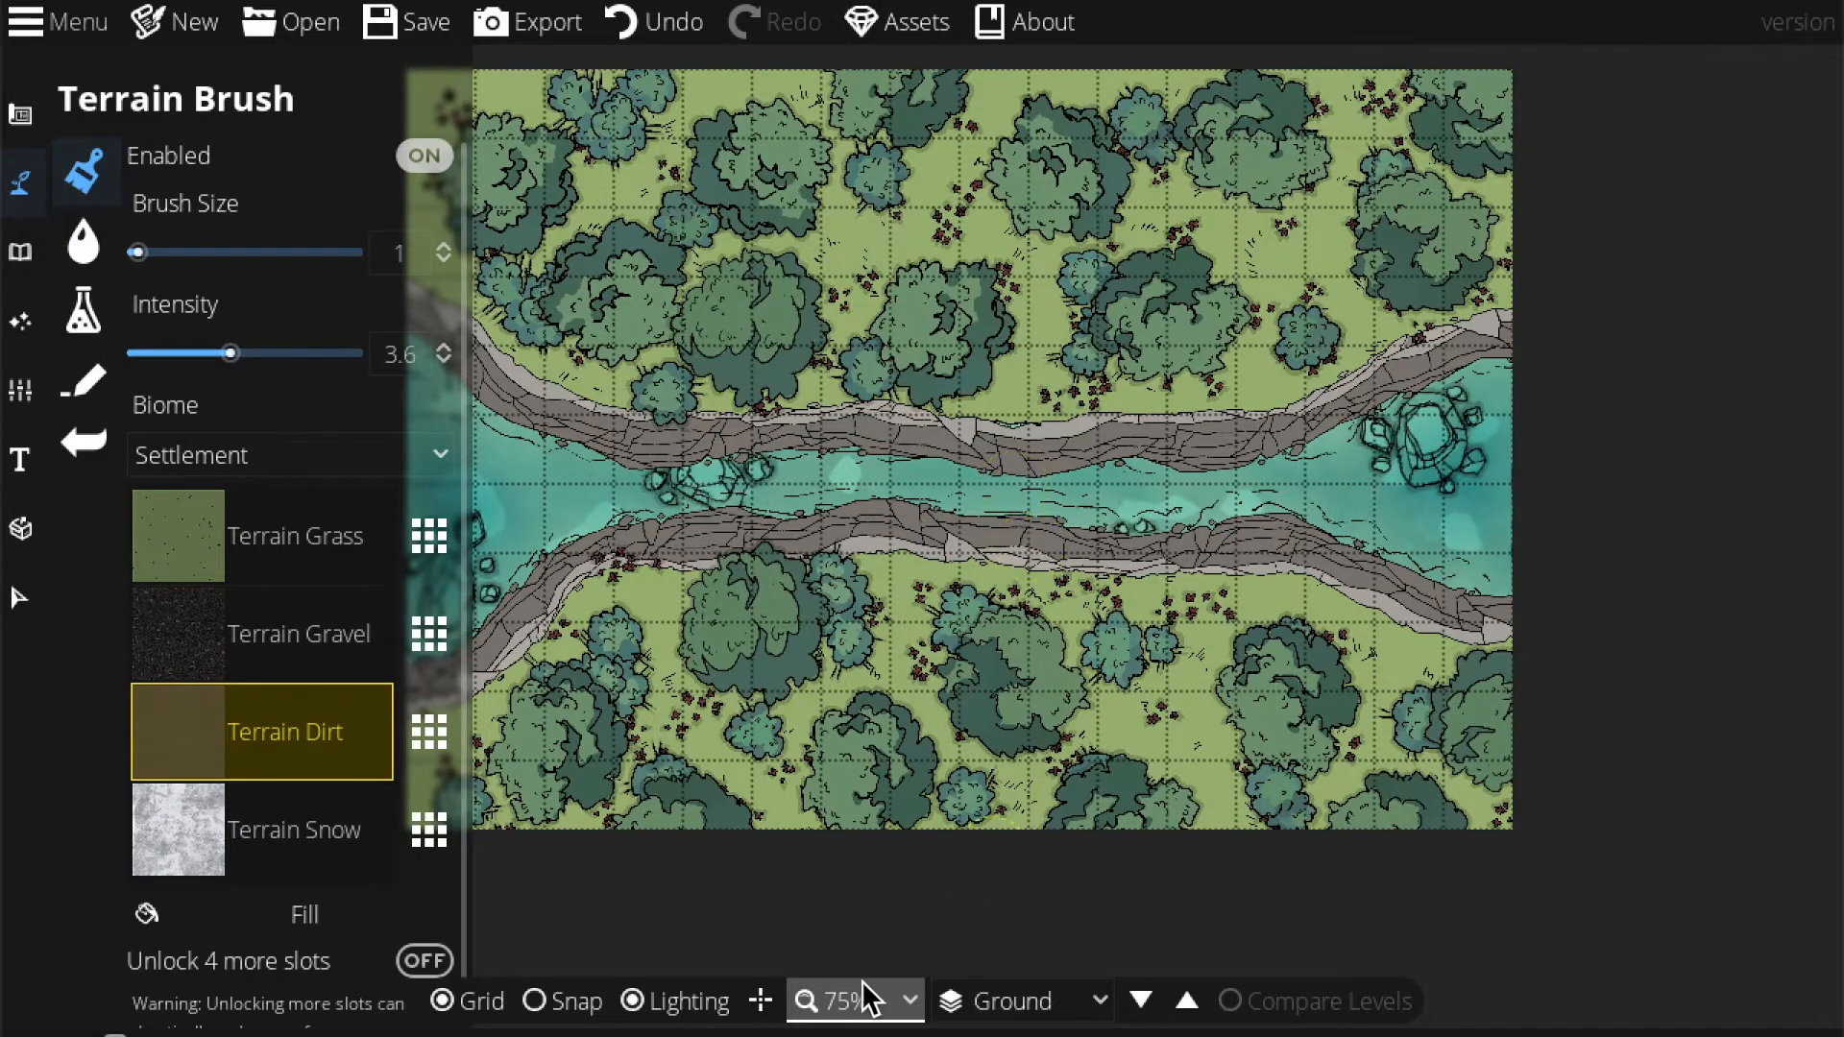
pyautogui.click(861, 997)
pyautogui.click(855, 724)
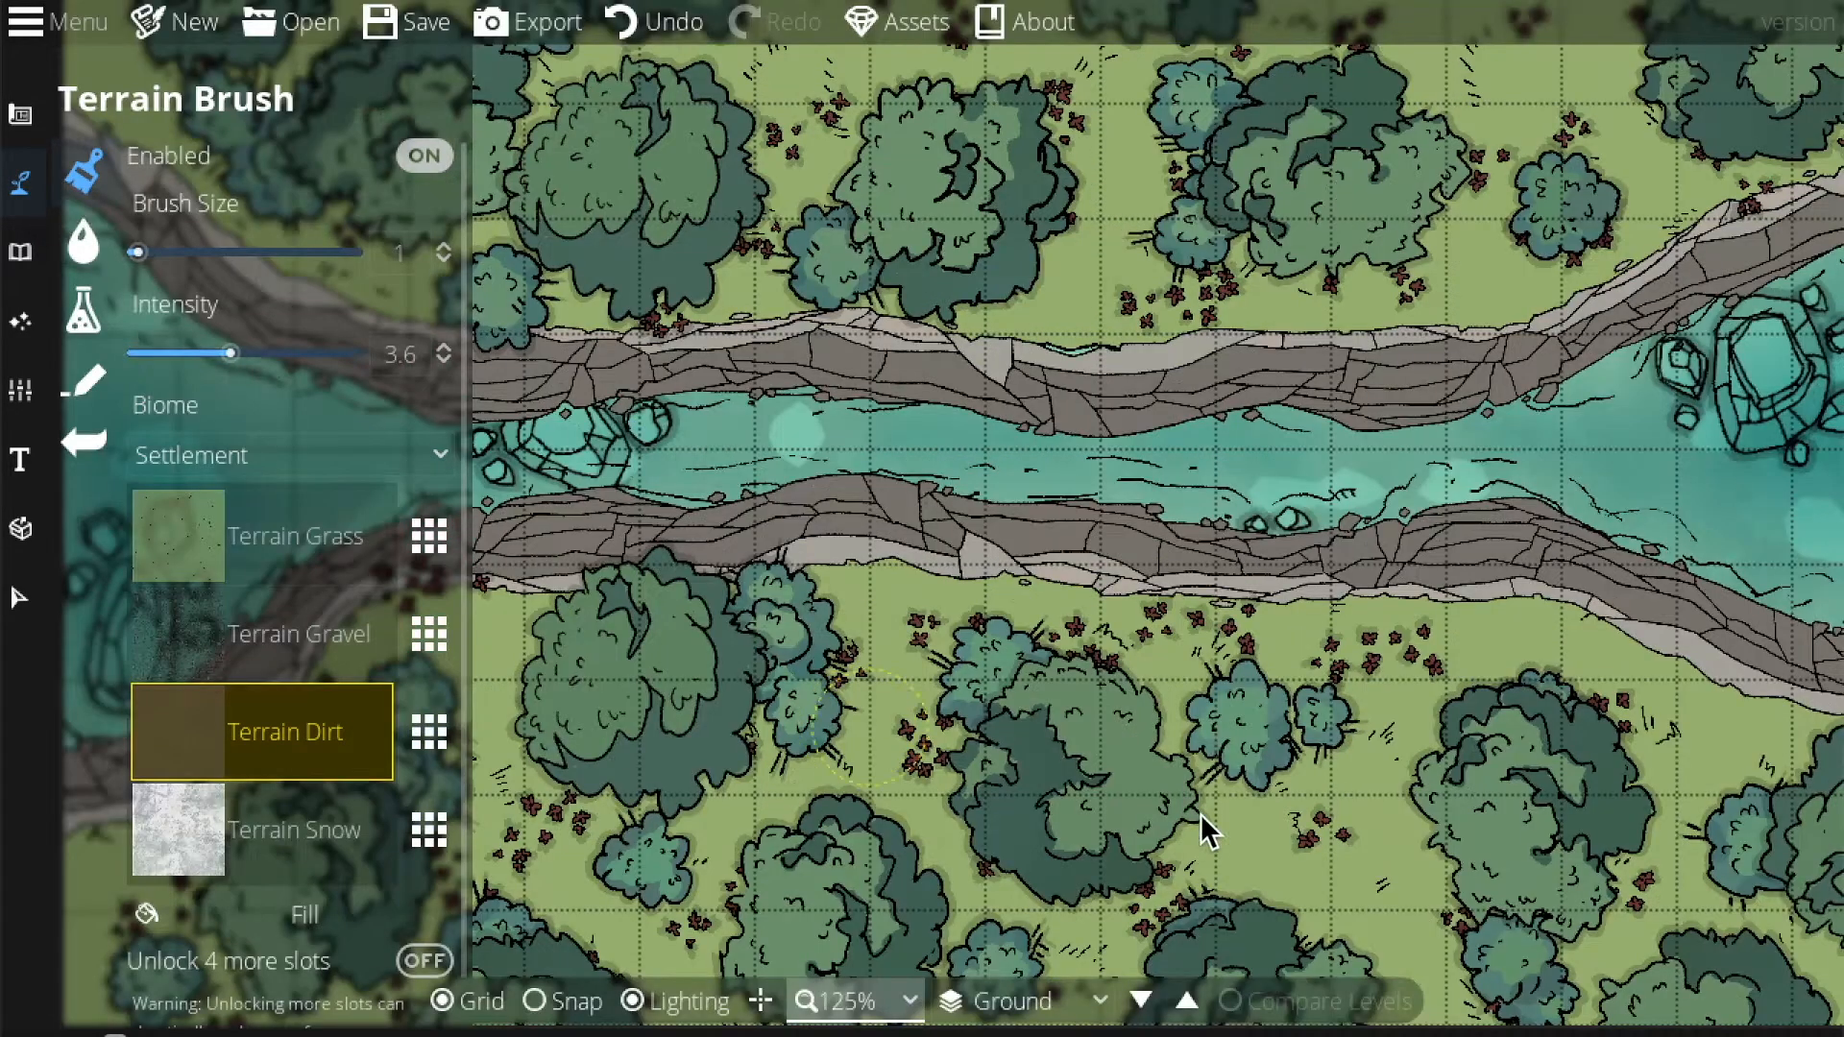
pyautogui.moveTo(1155, 707); pyautogui.dragTo(1132, 586)
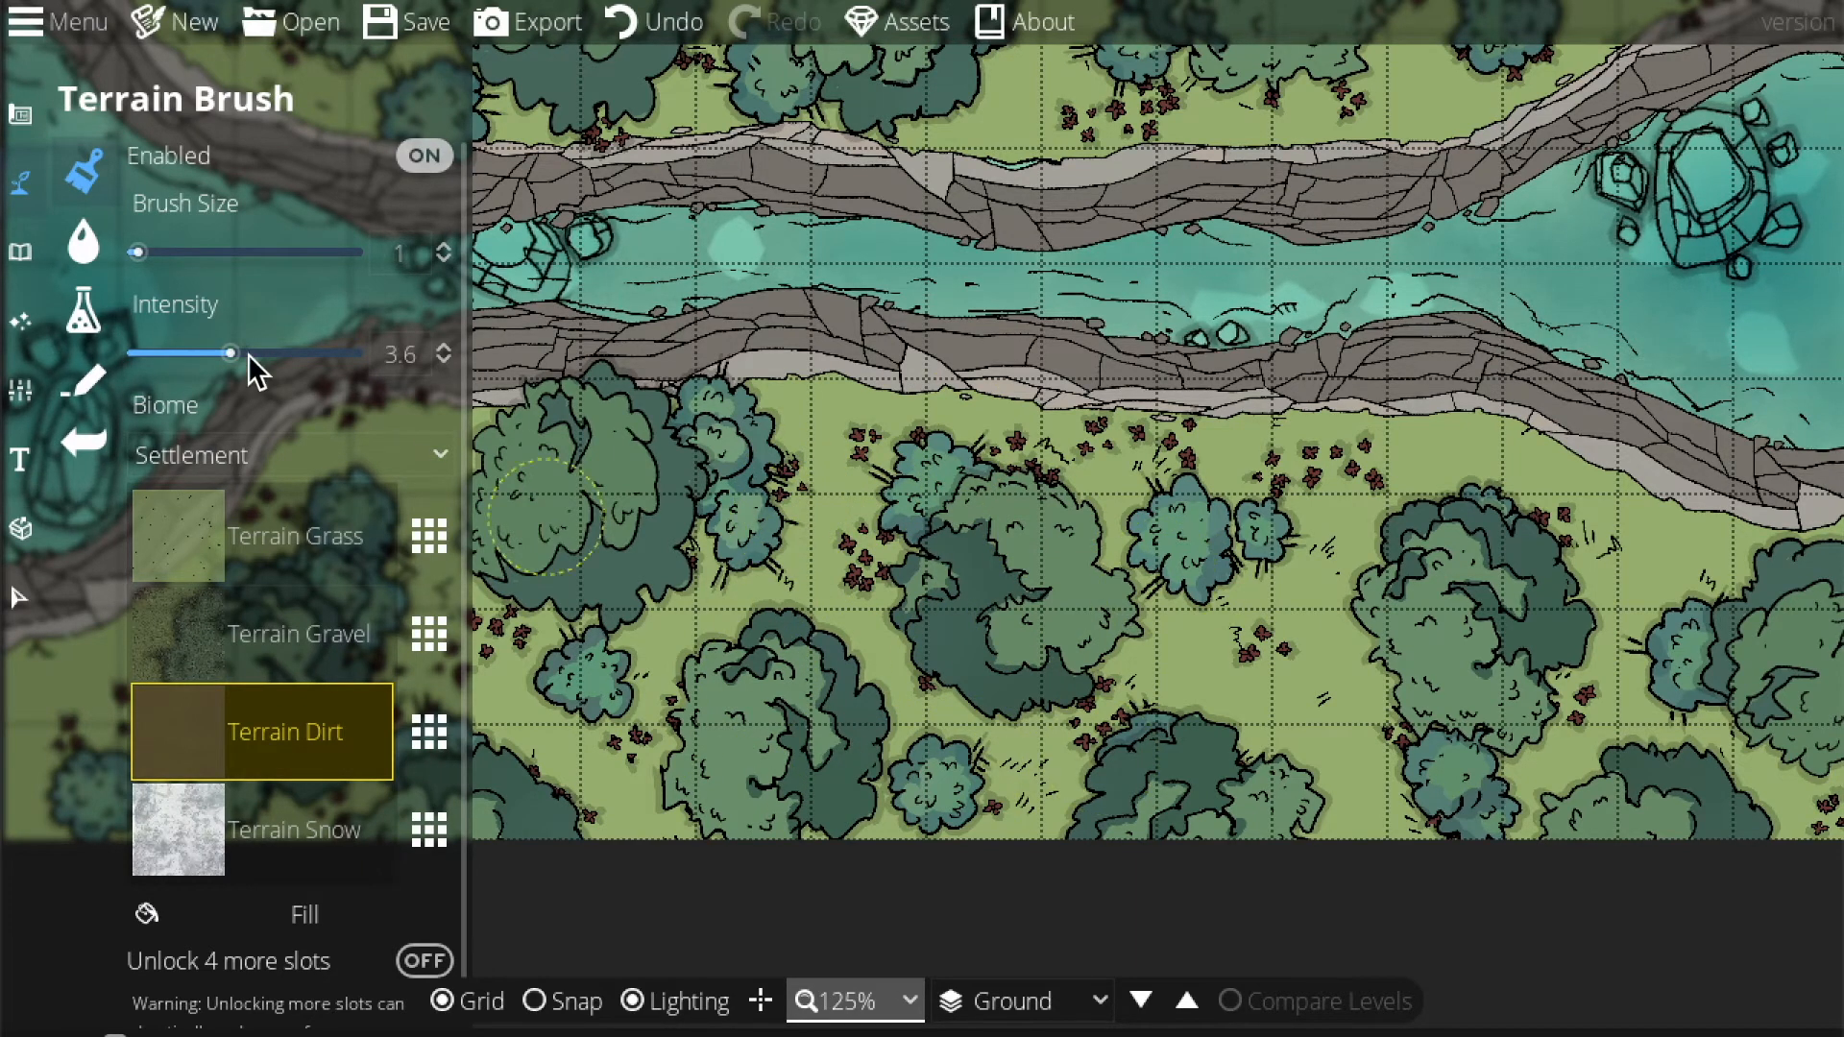
# Box-select and delete the trees and red flowers below the river, then remove the leftover tree and flowers.
pyautogui.click(19, 596)
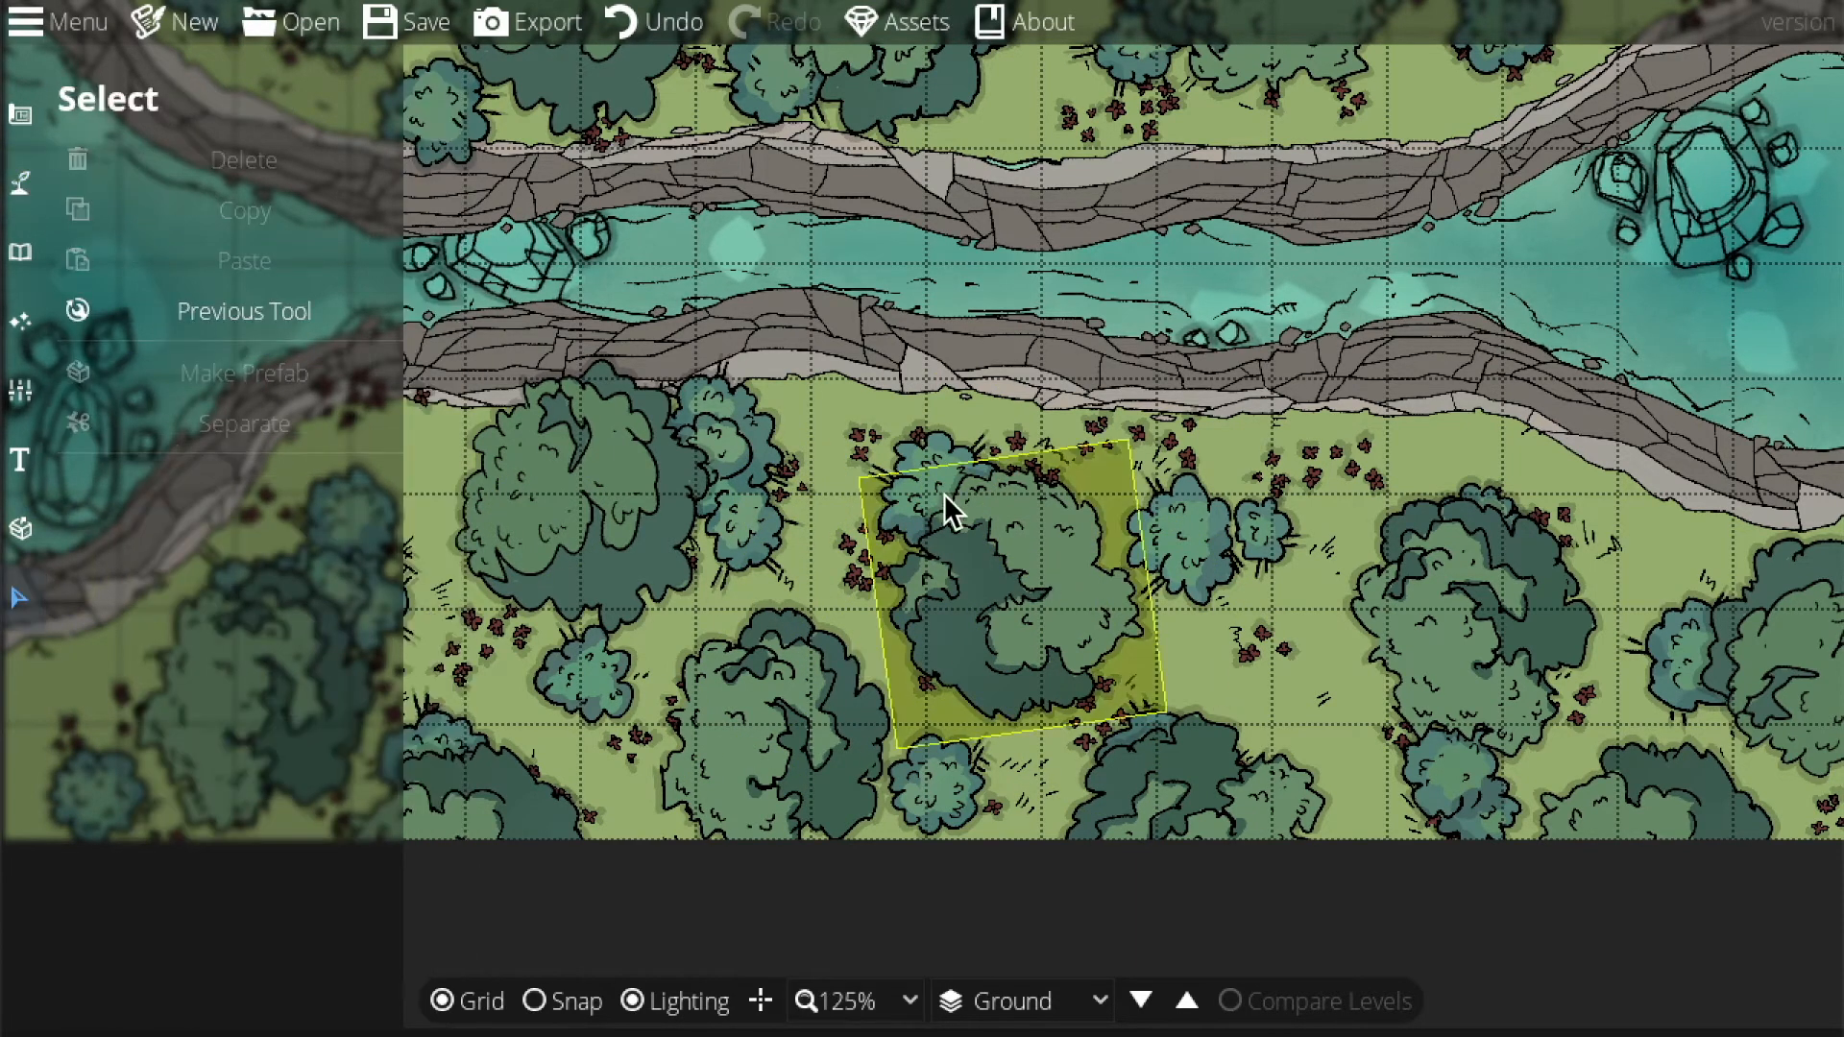
pyautogui.moveTo(976, 505); pyautogui.dragTo(1327, 822)
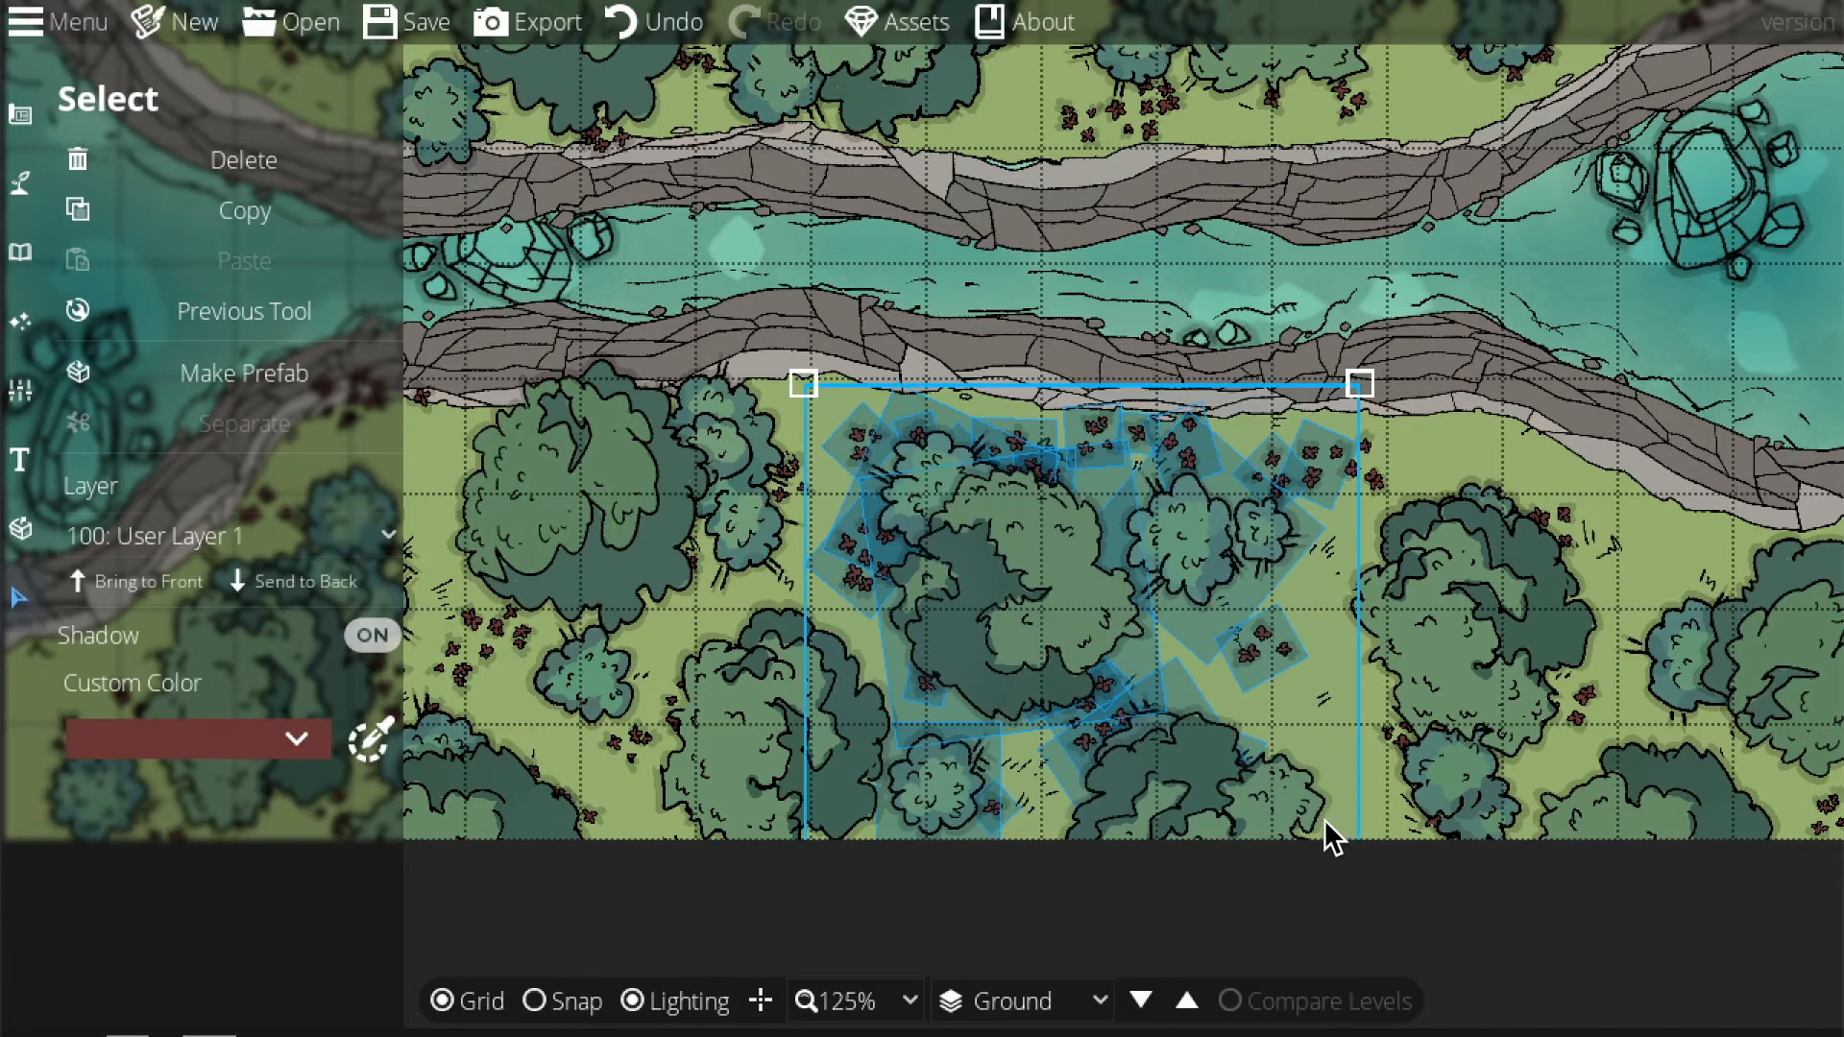
pyautogui.press('Delete')
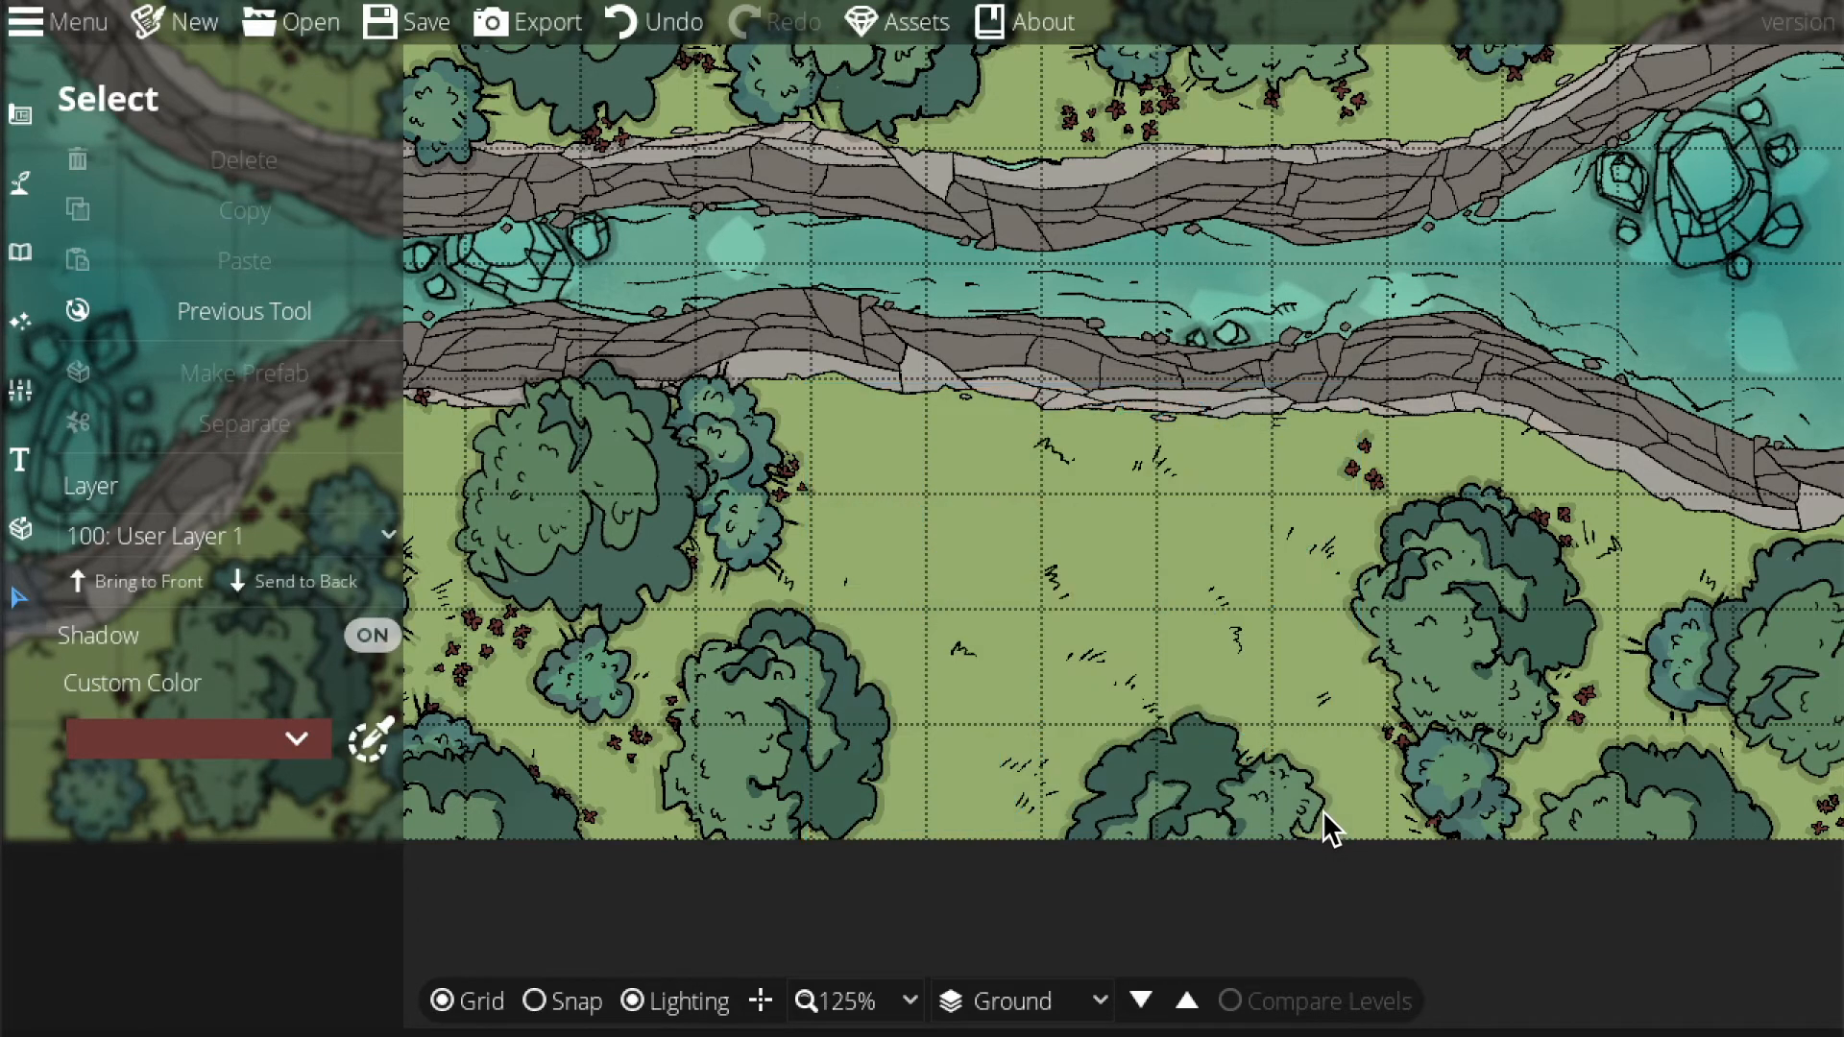
pyautogui.click(1246, 792)
pyautogui.press('Delete')
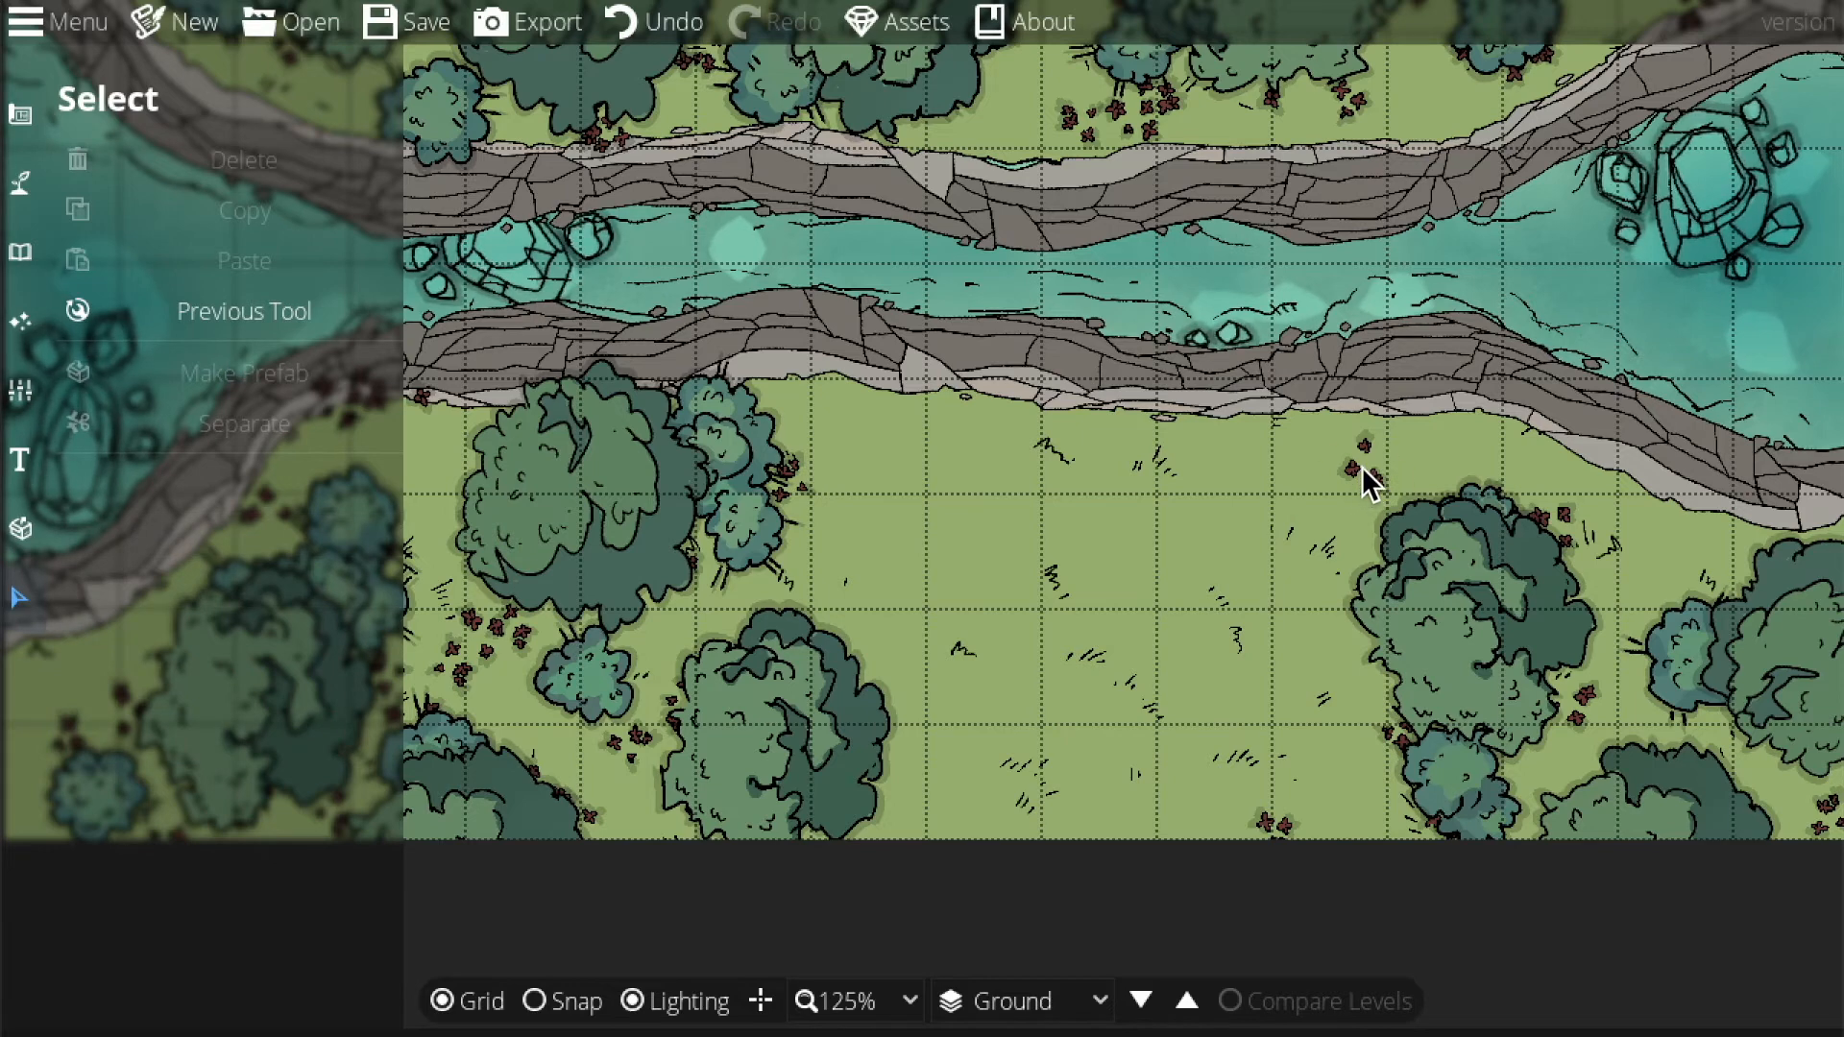
pyautogui.click(1389, 454)
pyautogui.press('Delete')
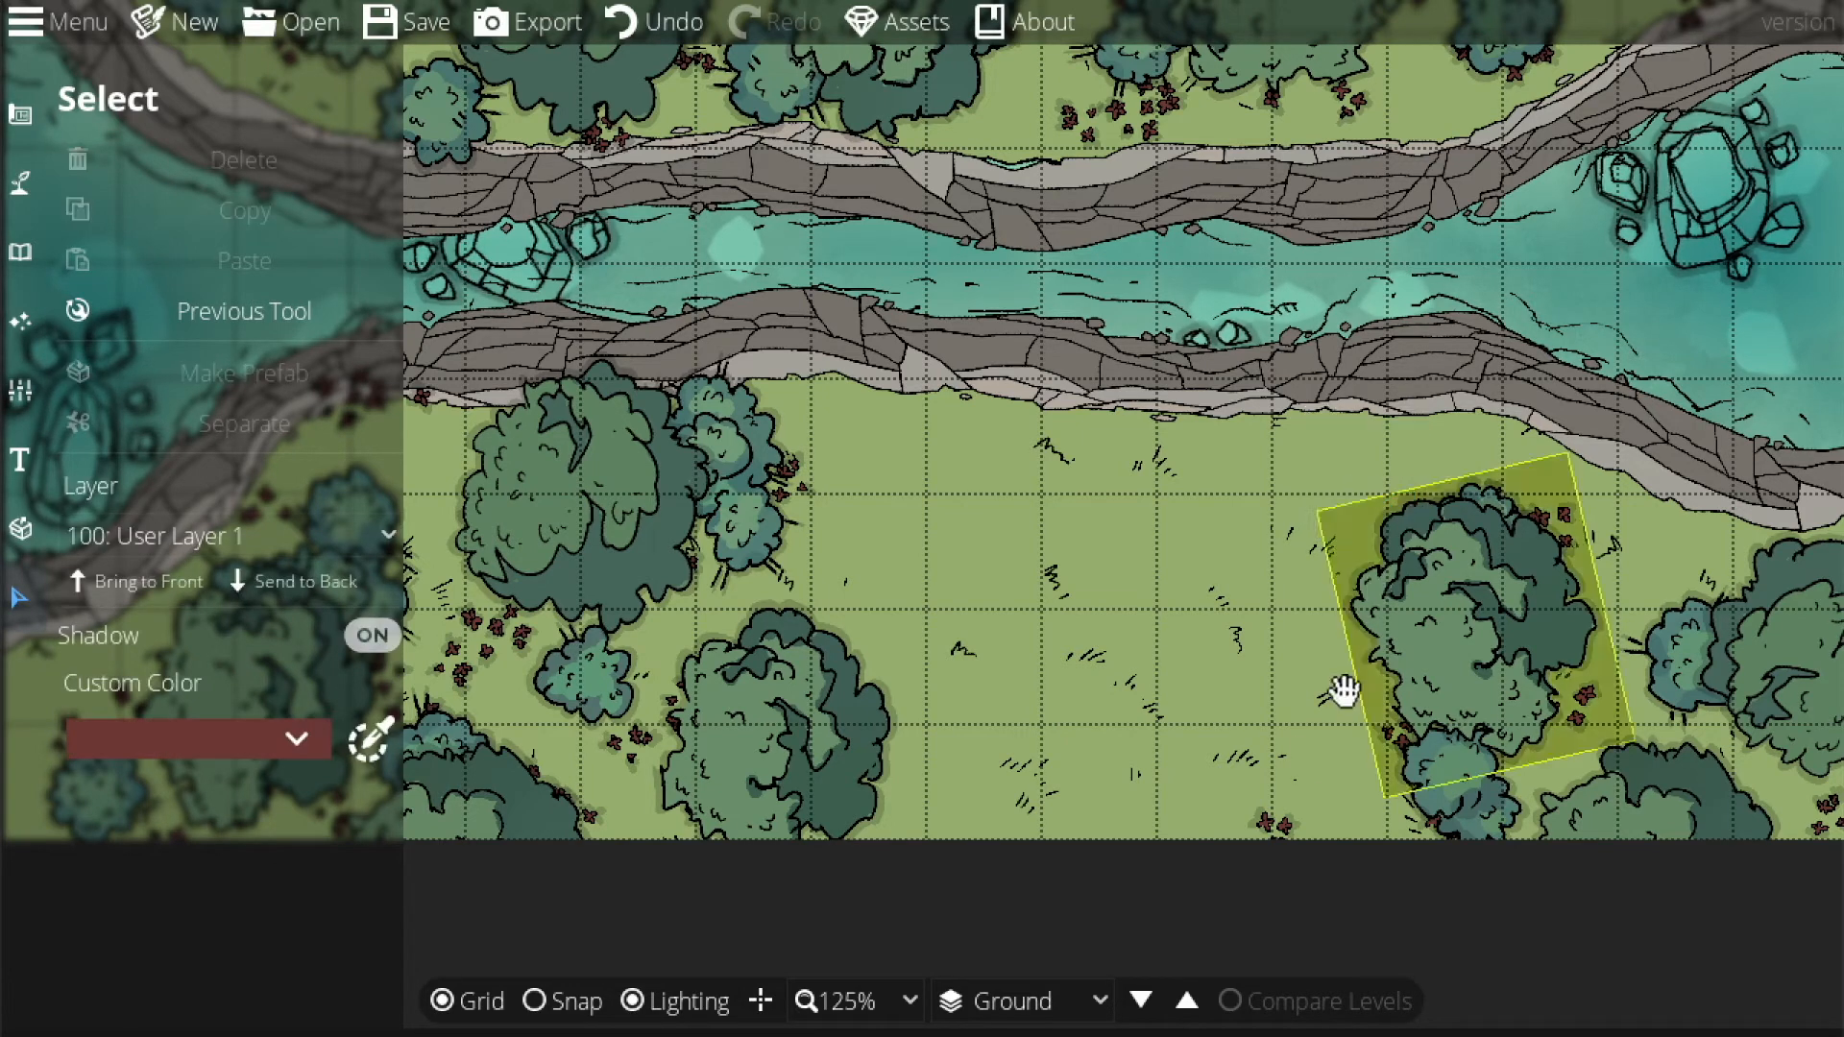
pyautogui.moveTo(1314, 822); pyautogui.dragTo(1316, 831)
pyautogui.press('Delete')
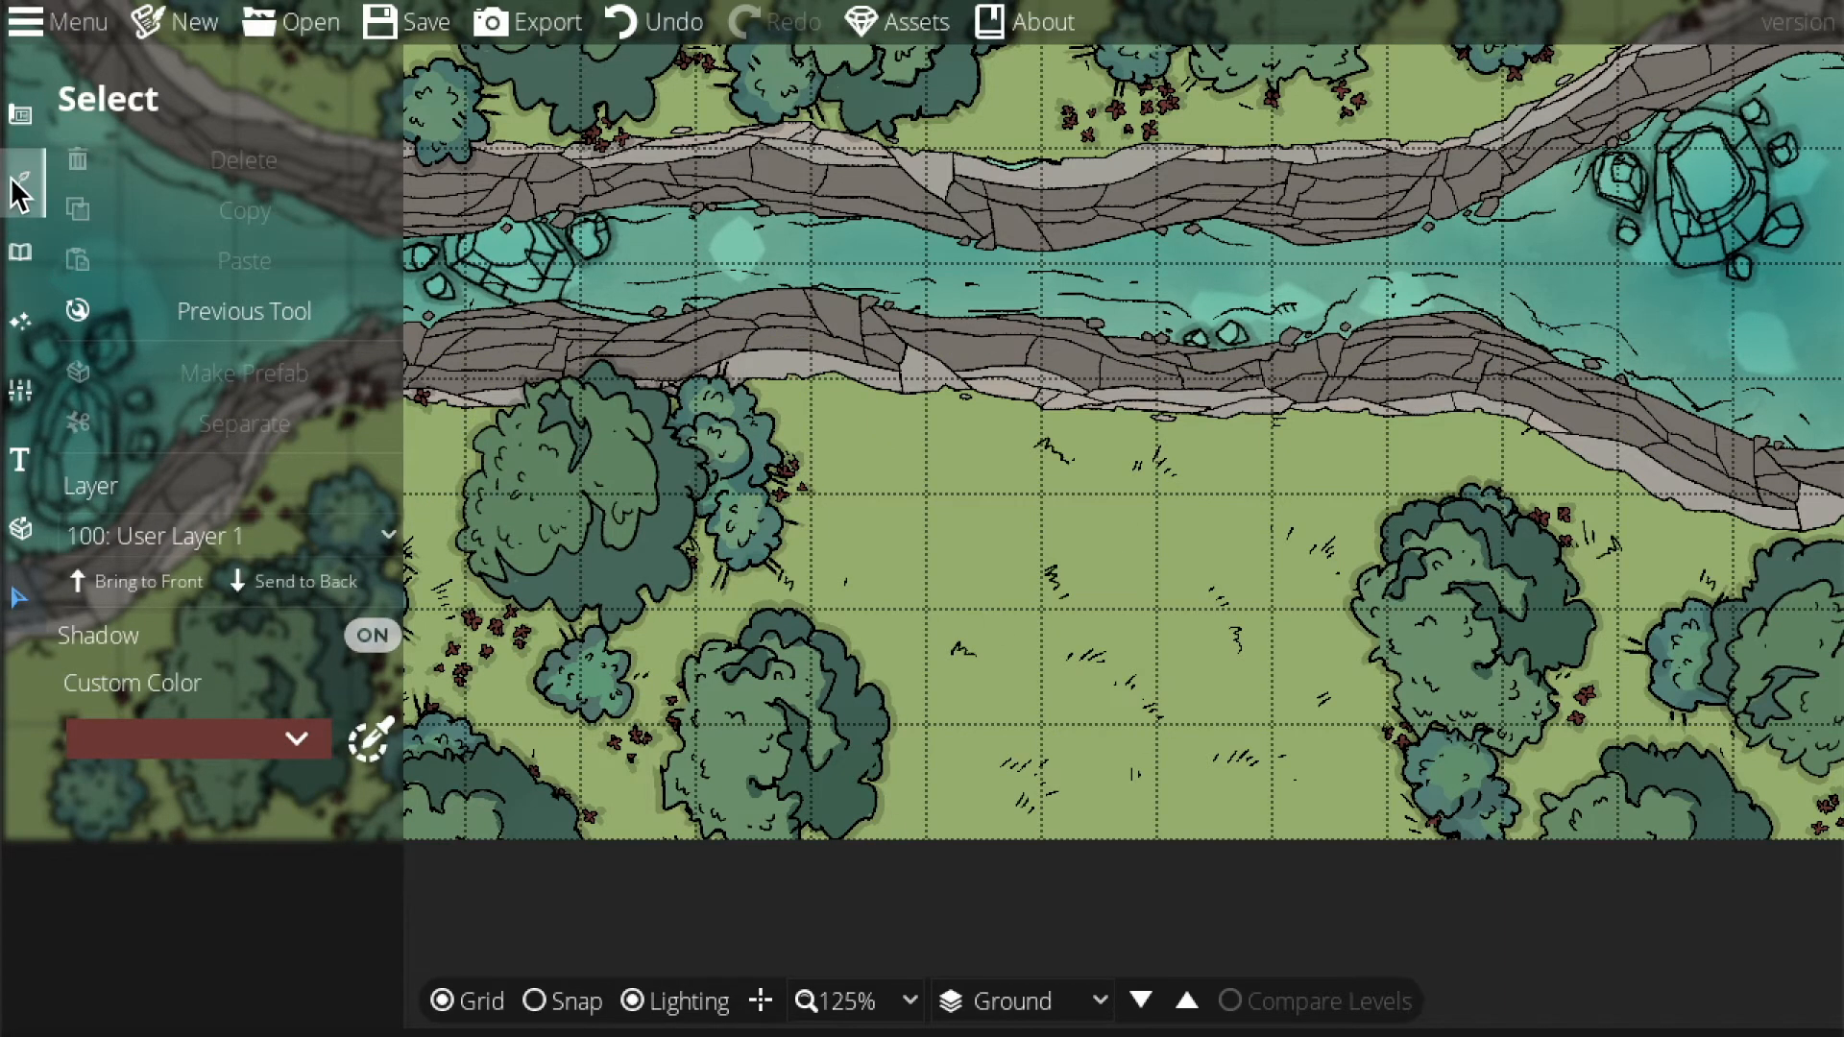
pyautogui.click(21, 127)
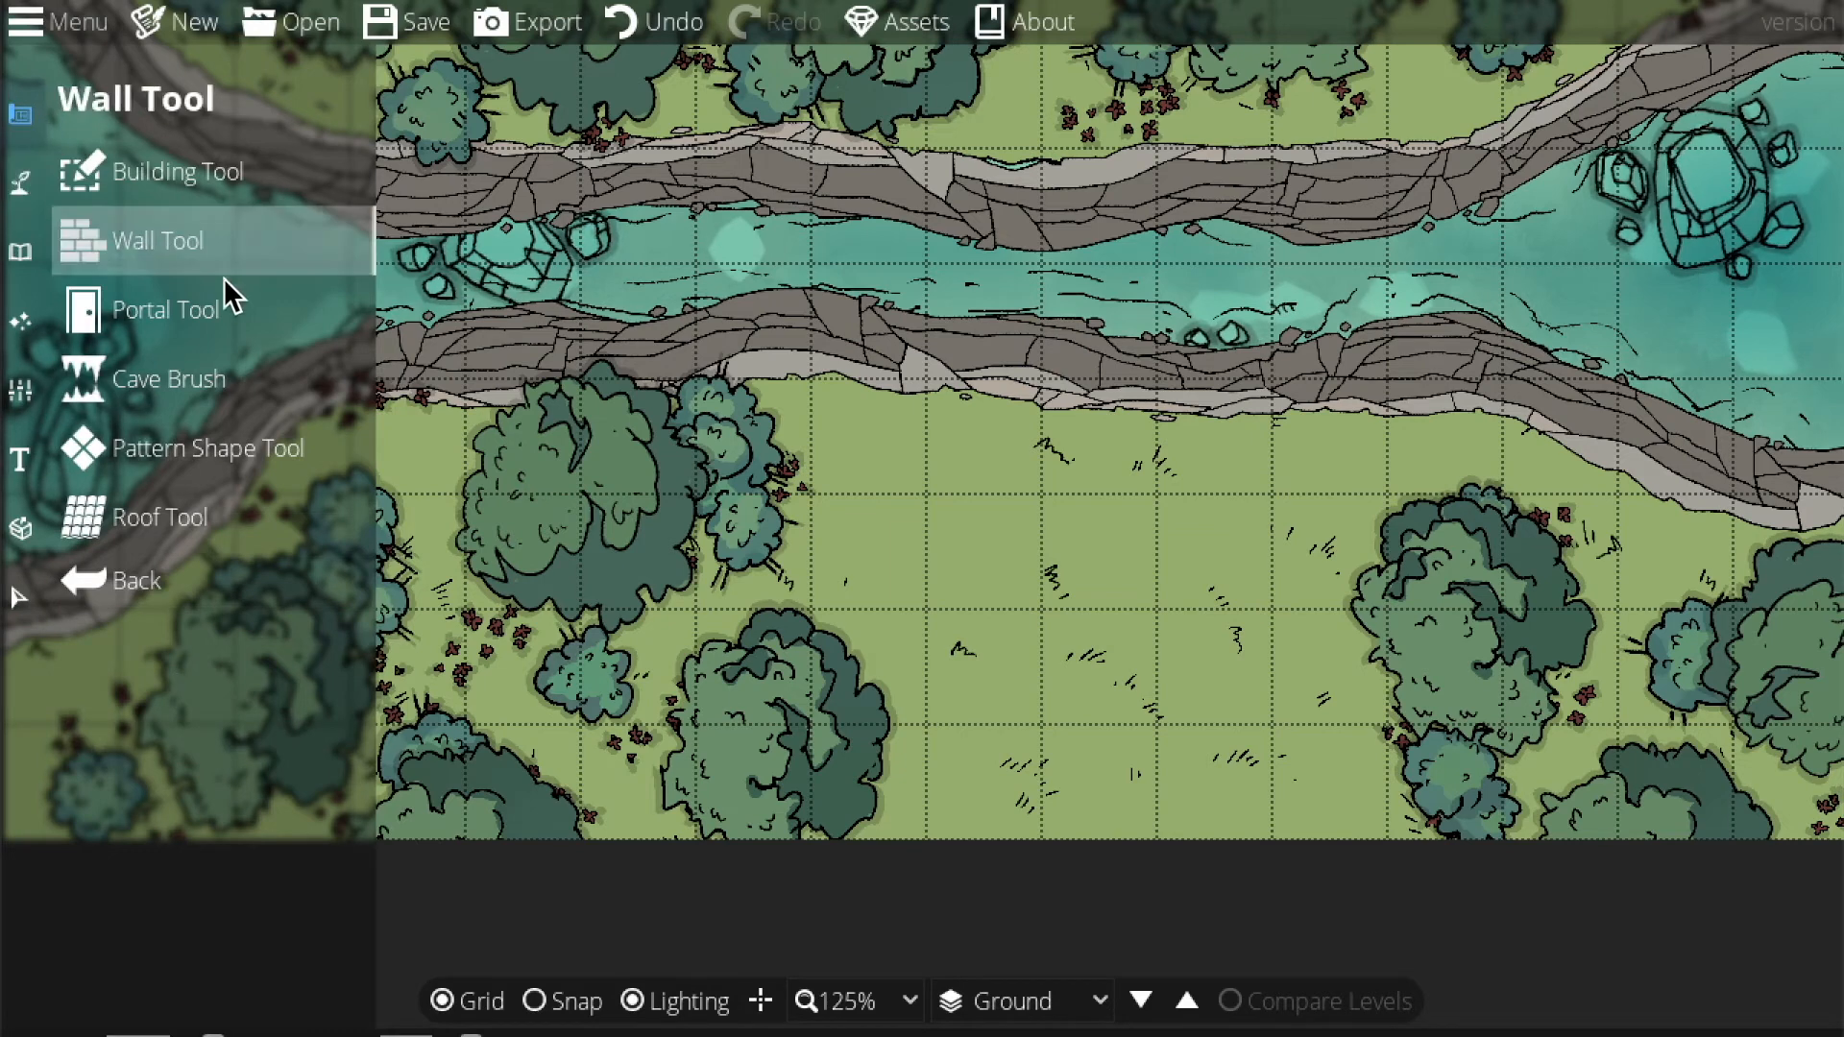
# Choose the Wood wall style with grid snapping, trying and undoing a 3-by-2 building.
pyautogui.click(189, 251)
pyautogui.moveTo(282, 452)
pyautogui.moveTo(373, 457)
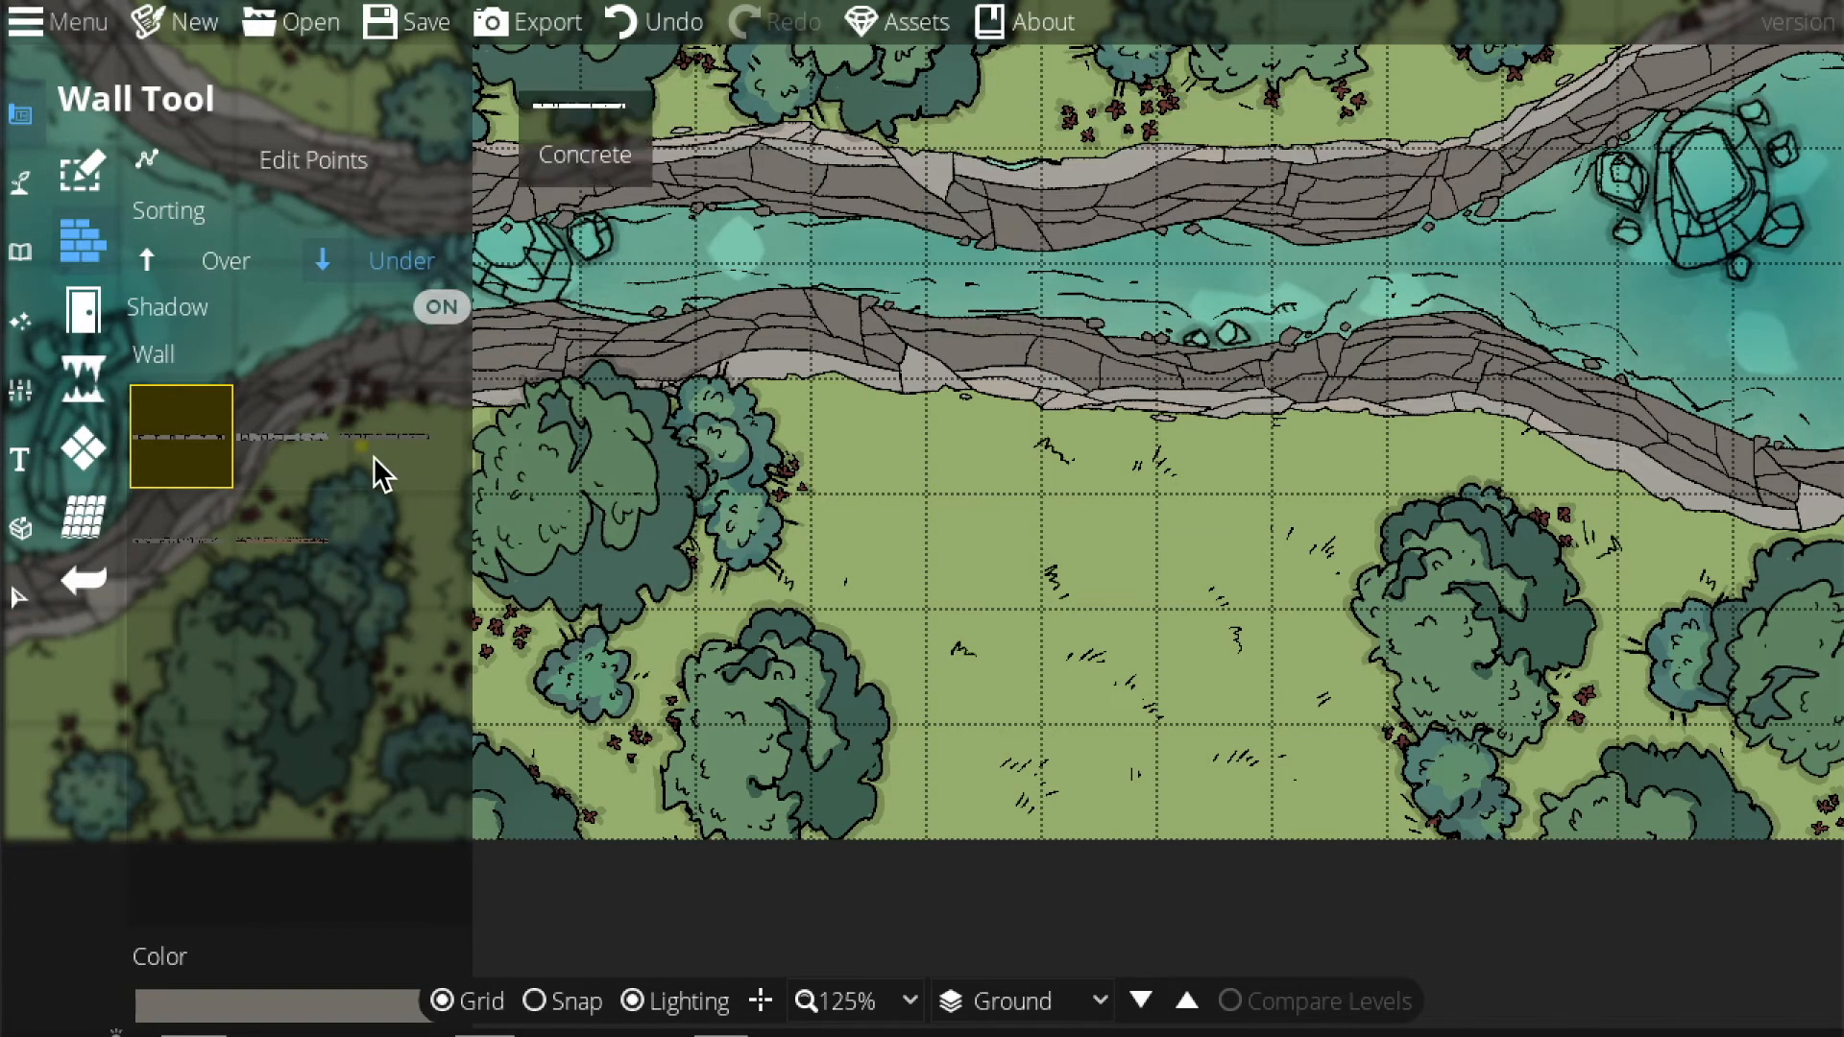
pyautogui.click(279, 545)
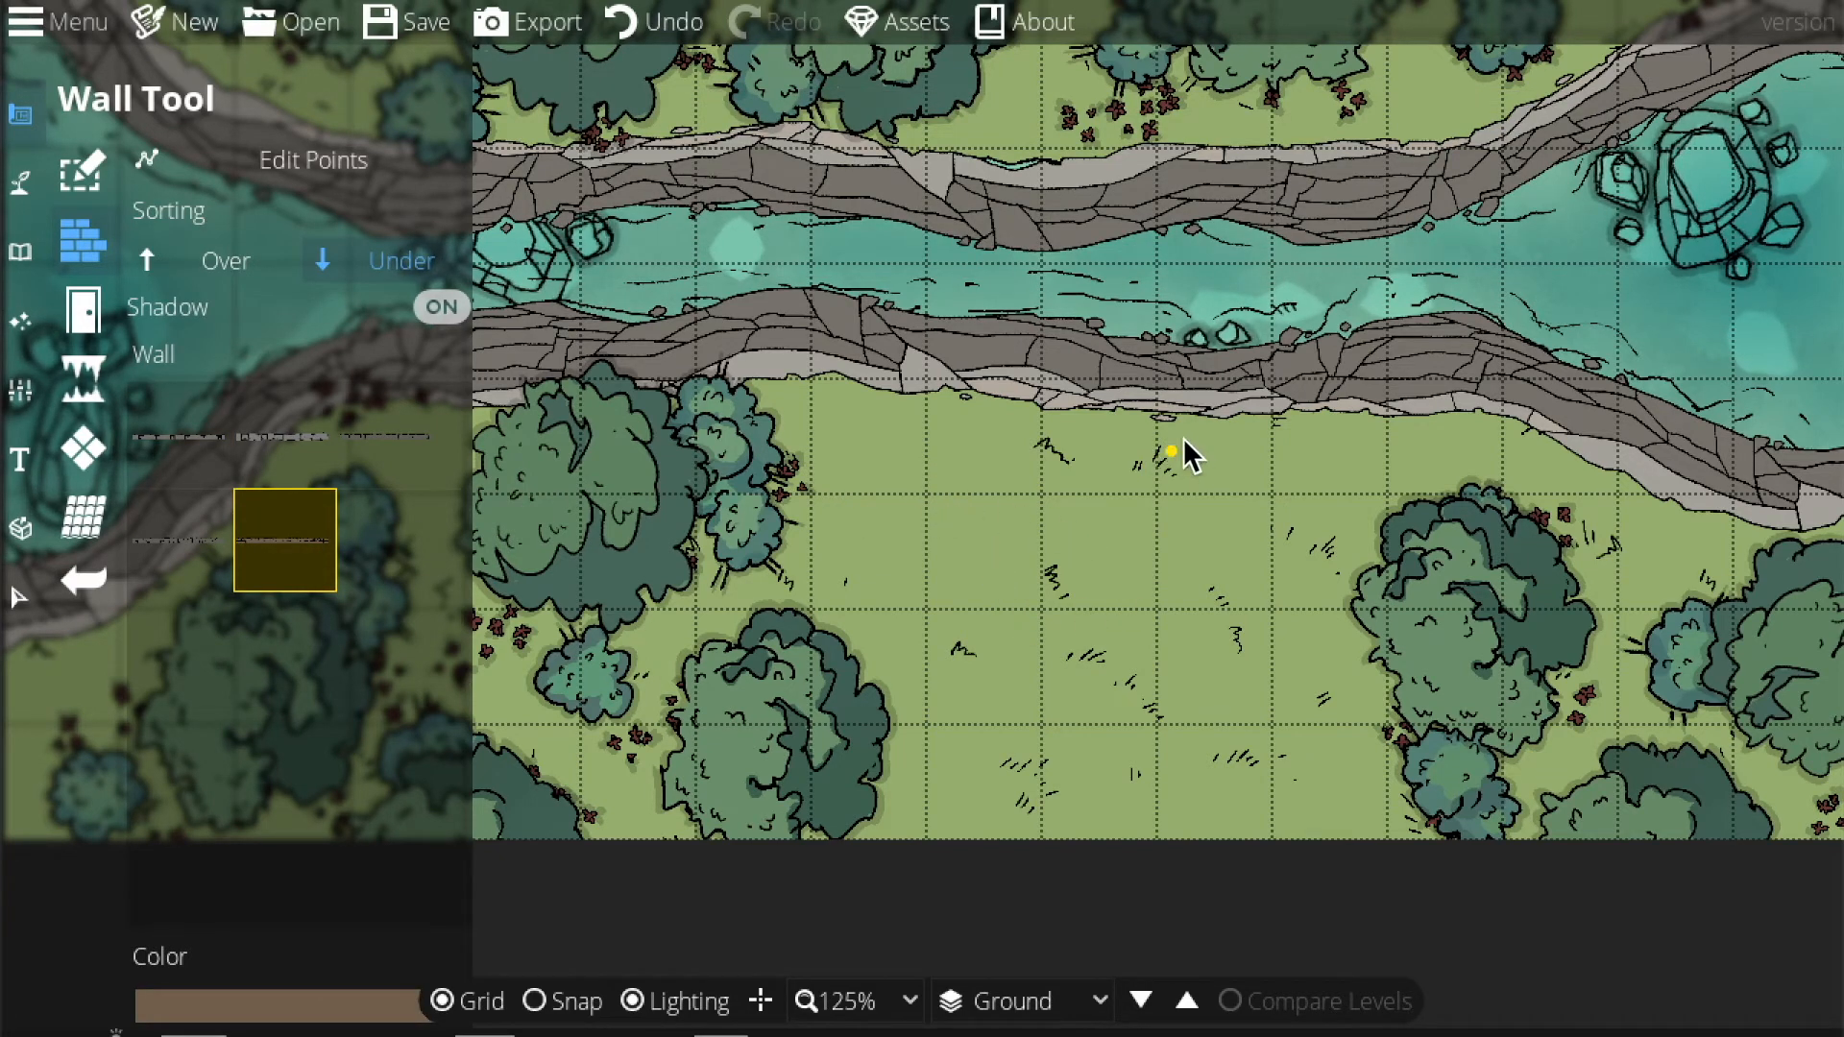
pyautogui.press('s')
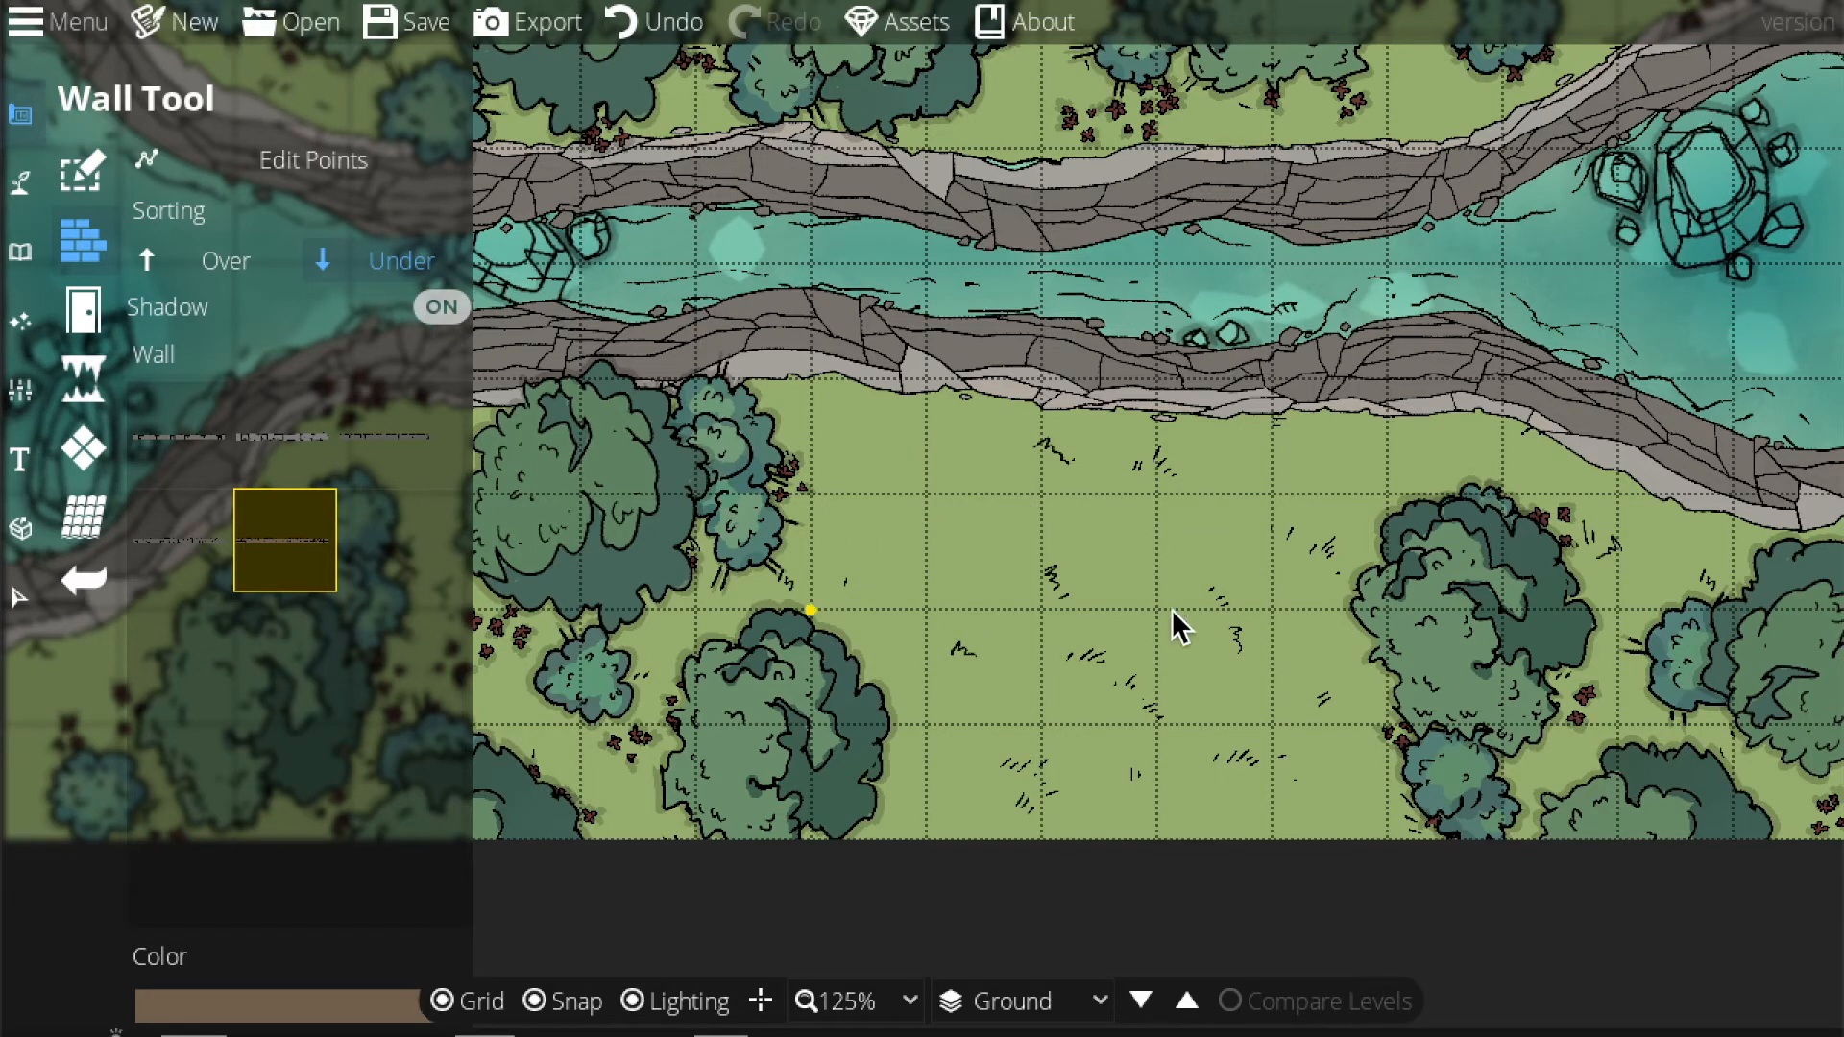
pyautogui.click(82, 173)
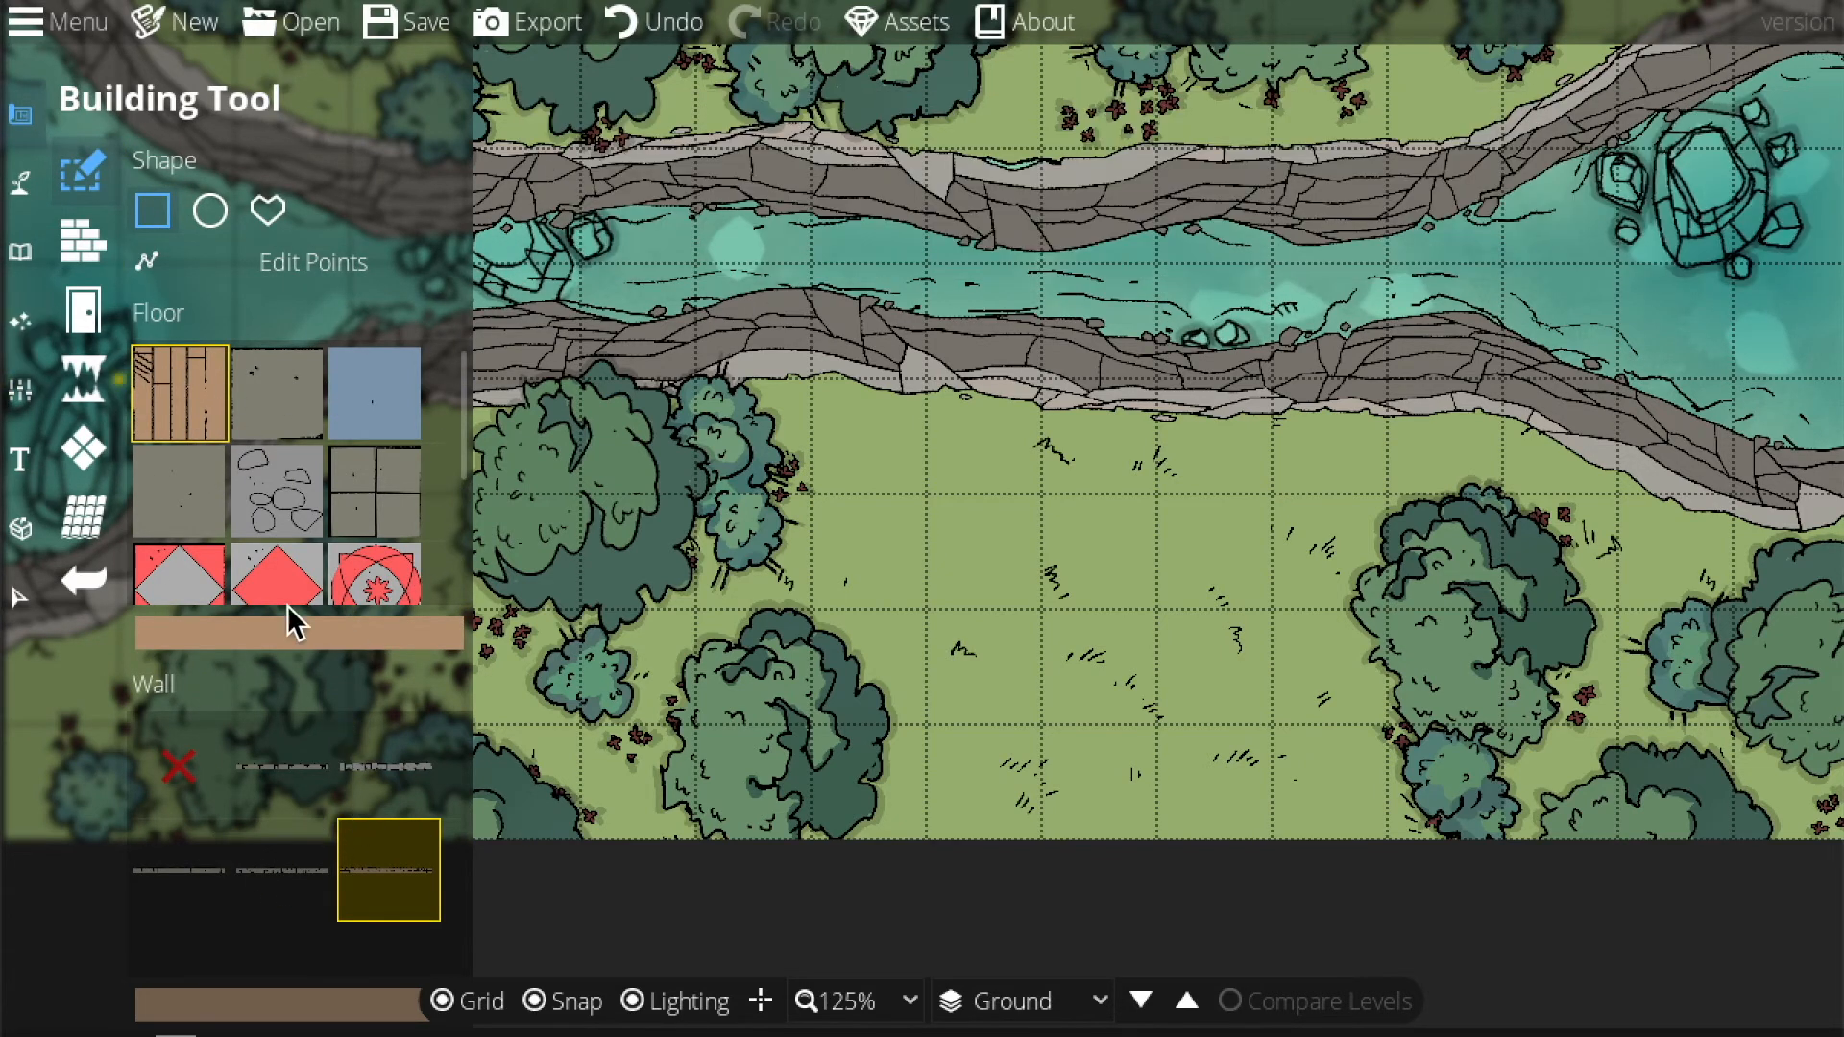
pyautogui.moveTo(926, 497); pyautogui.dragTo(1314, 716)
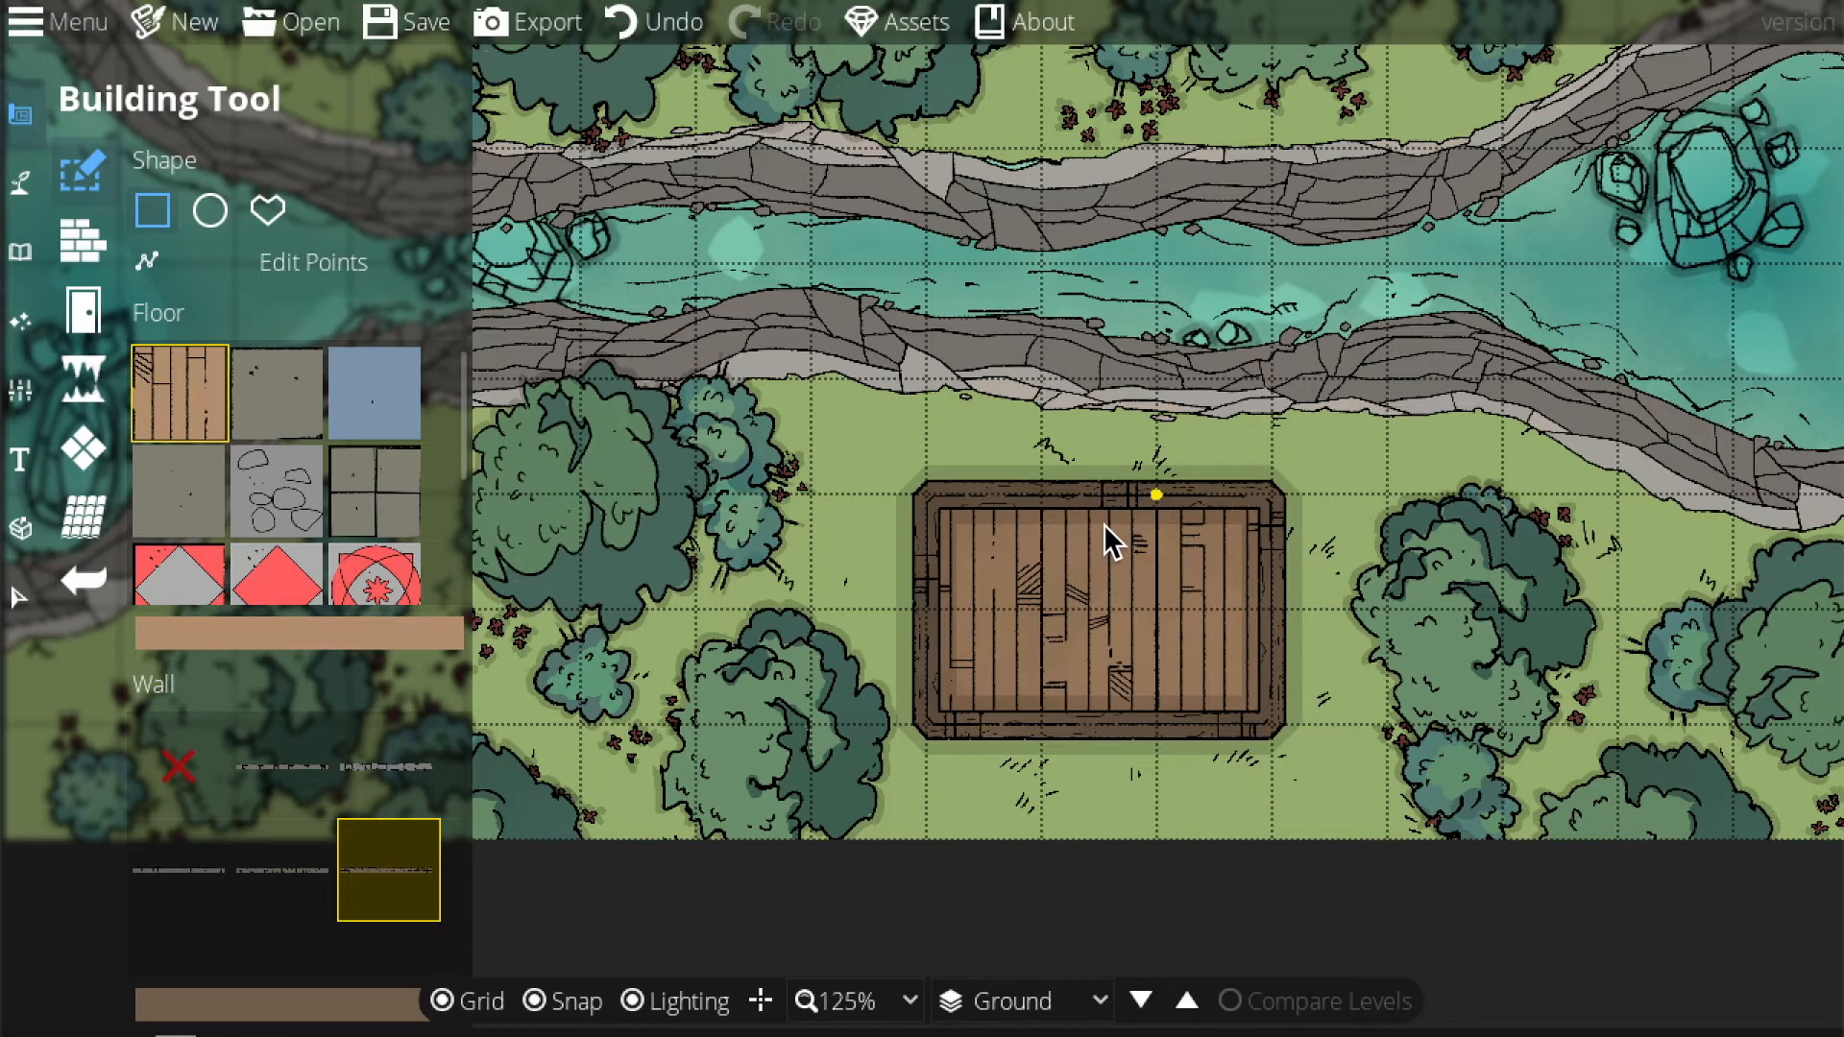
pyautogui.hotkey('ctrl', 'z')
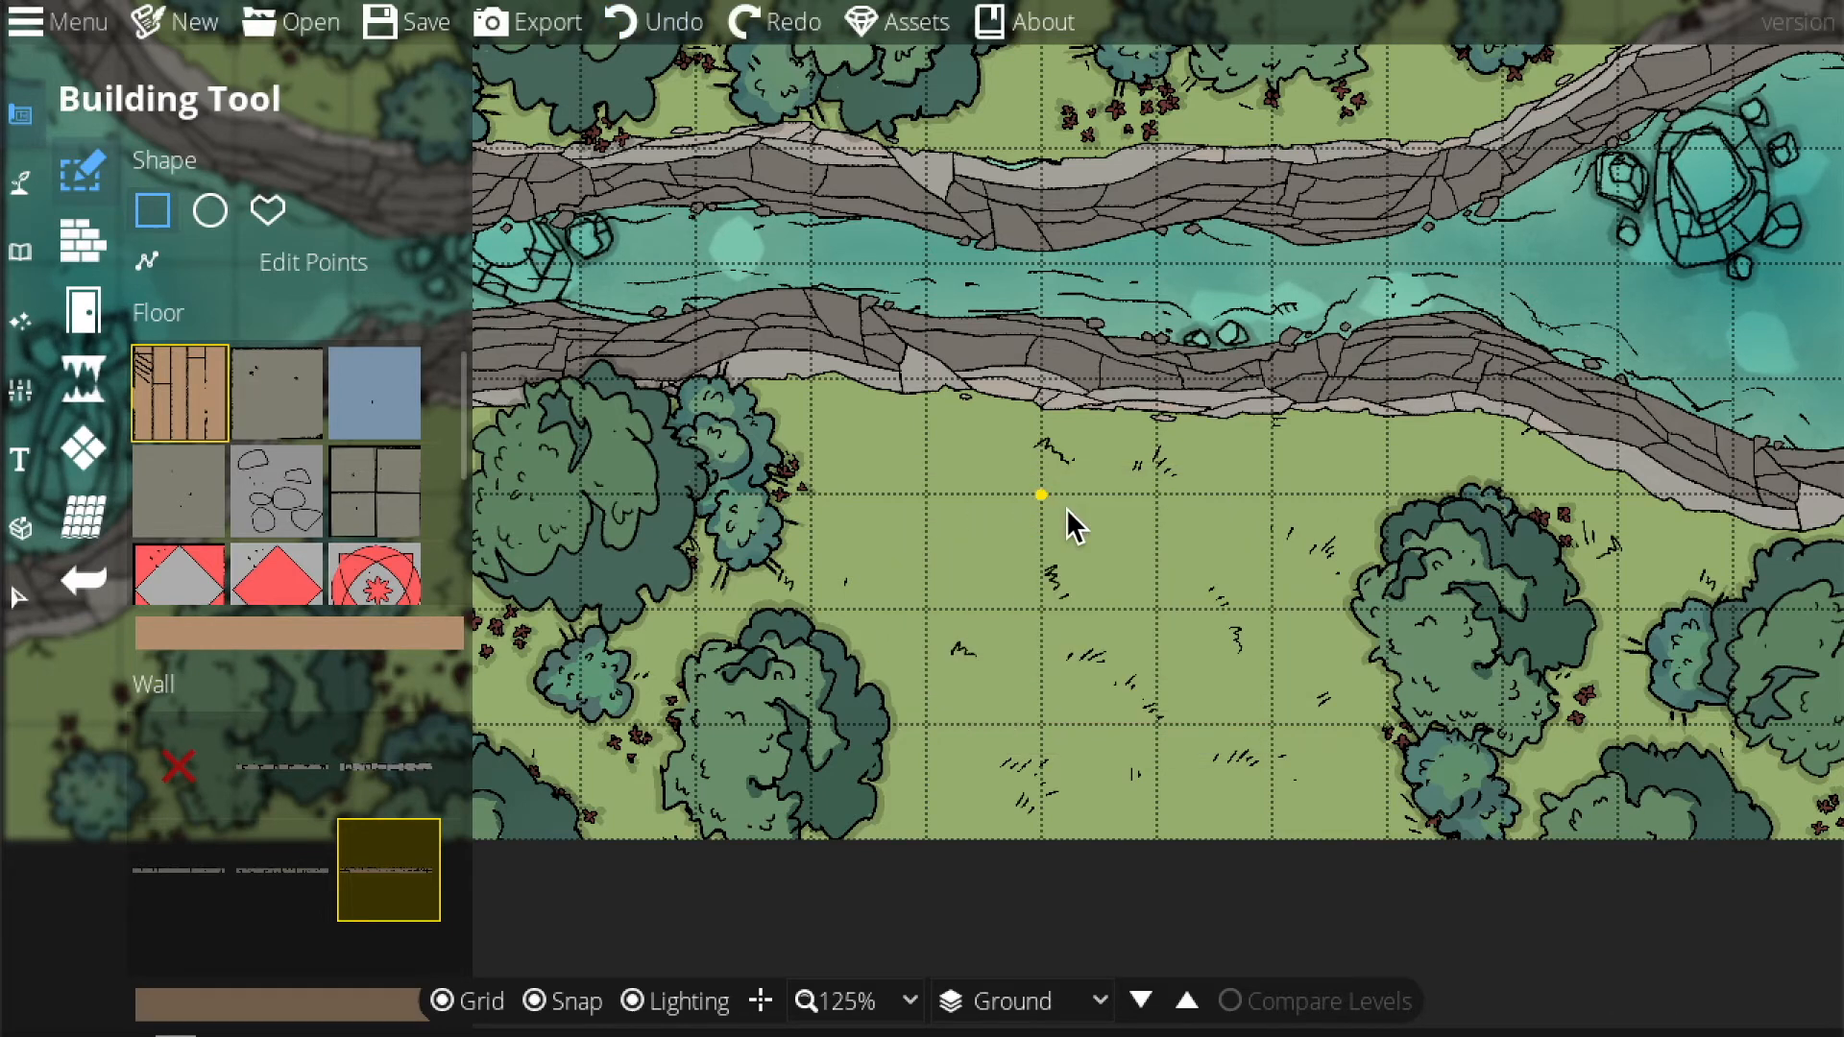
# Draw a closed rectangular wooden wall through the clearing's four grid corners.
pyautogui.click(77, 234)
pyautogui.click(945, 514)
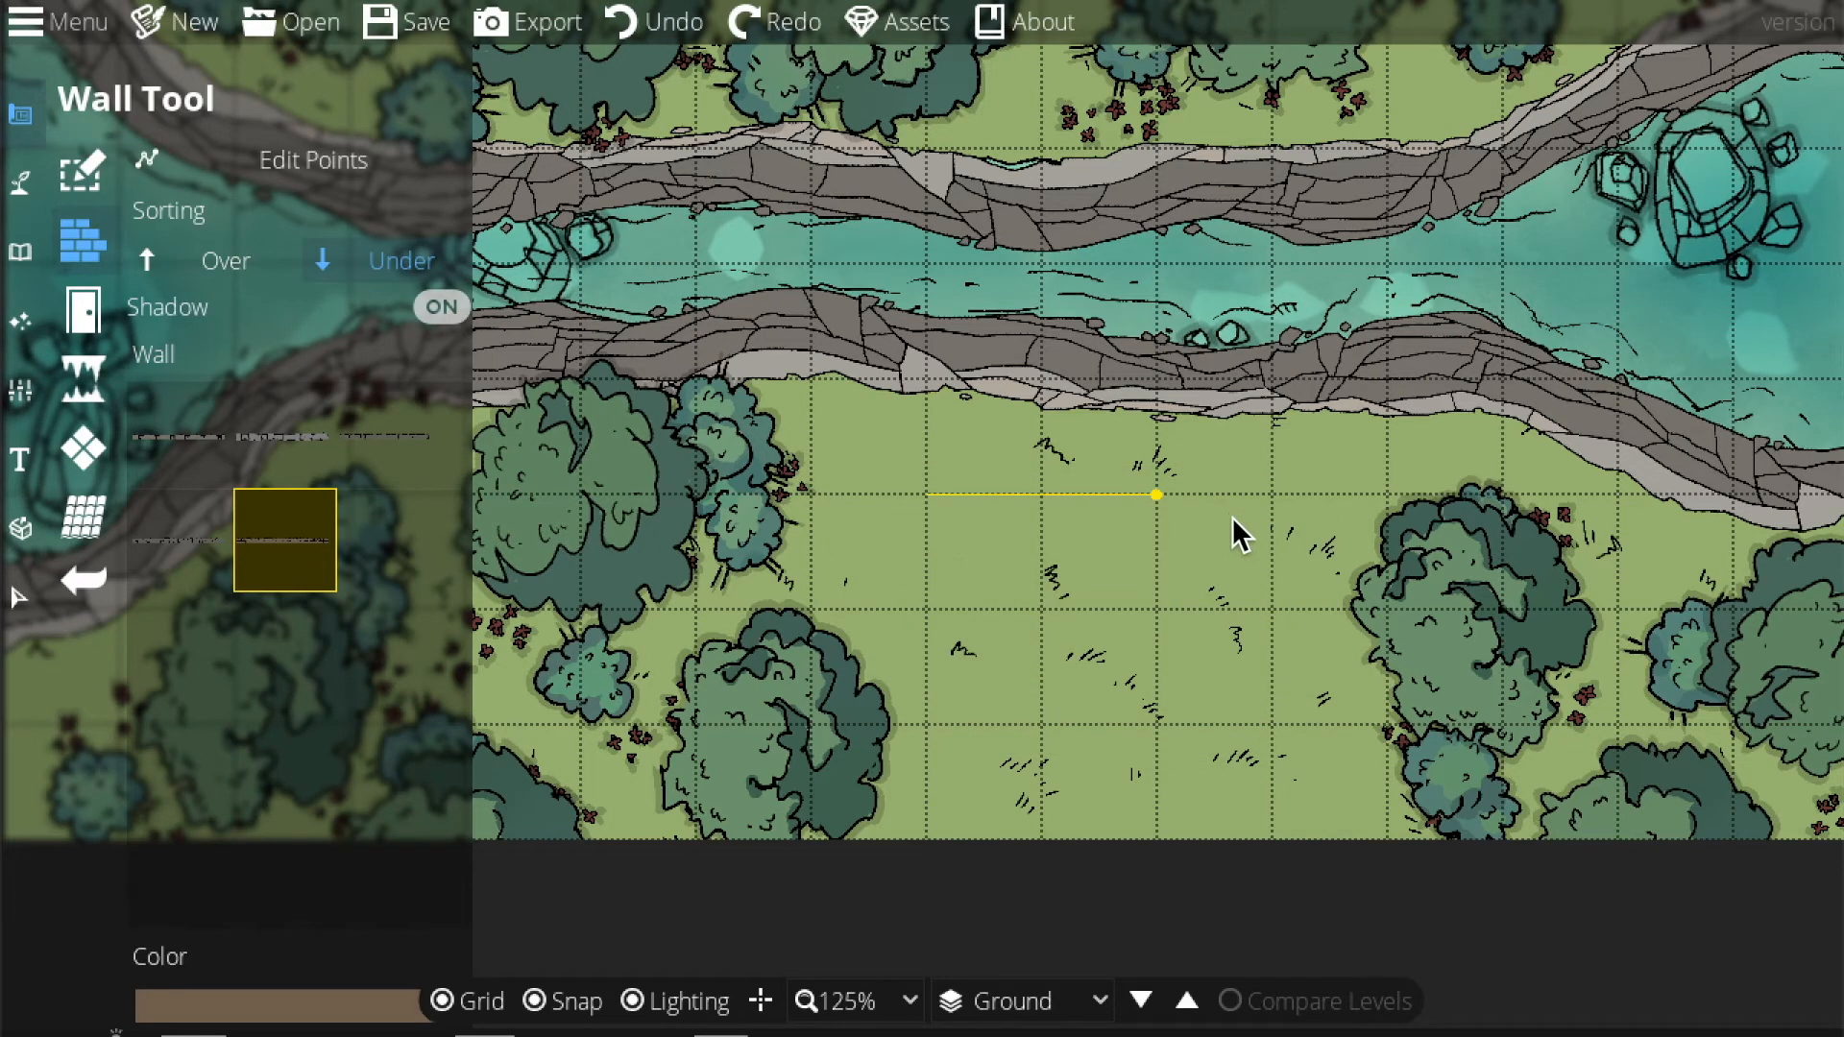
pyautogui.click(1265, 511)
pyautogui.click(1268, 759)
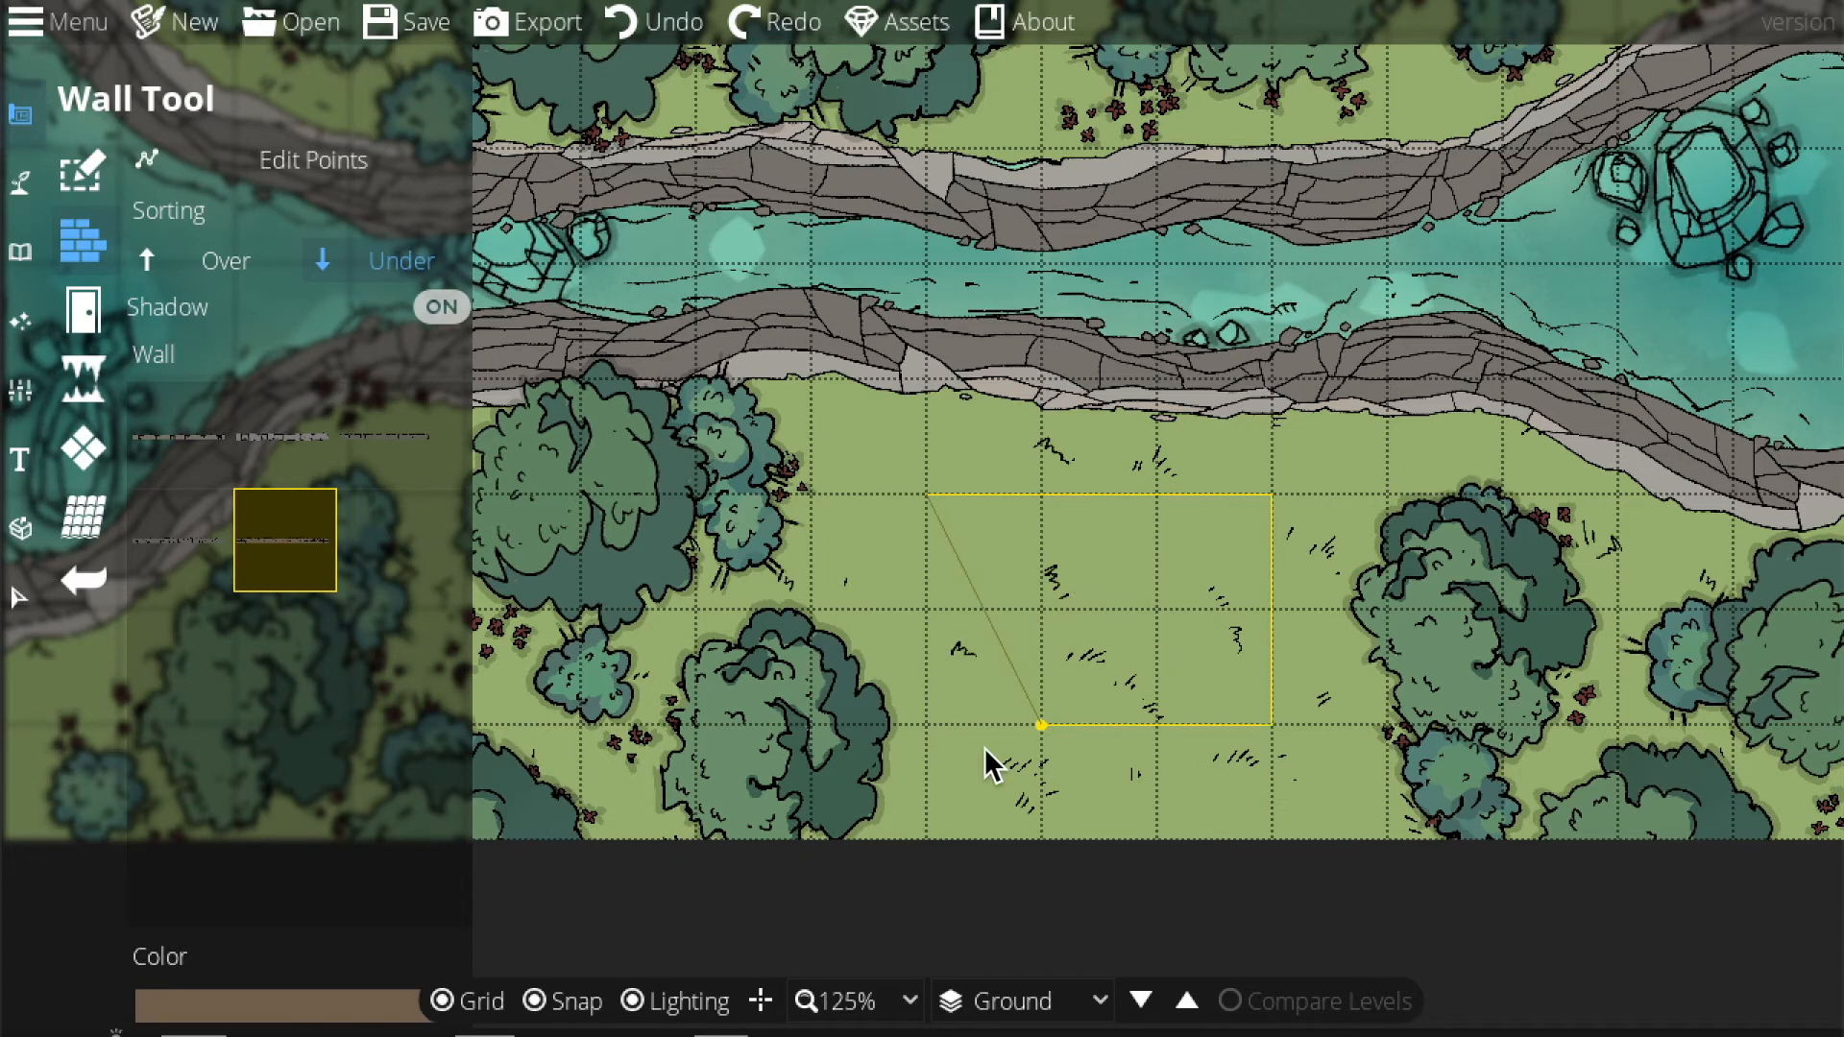
pyautogui.click(946, 690)
pyautogui.click(925, 528)
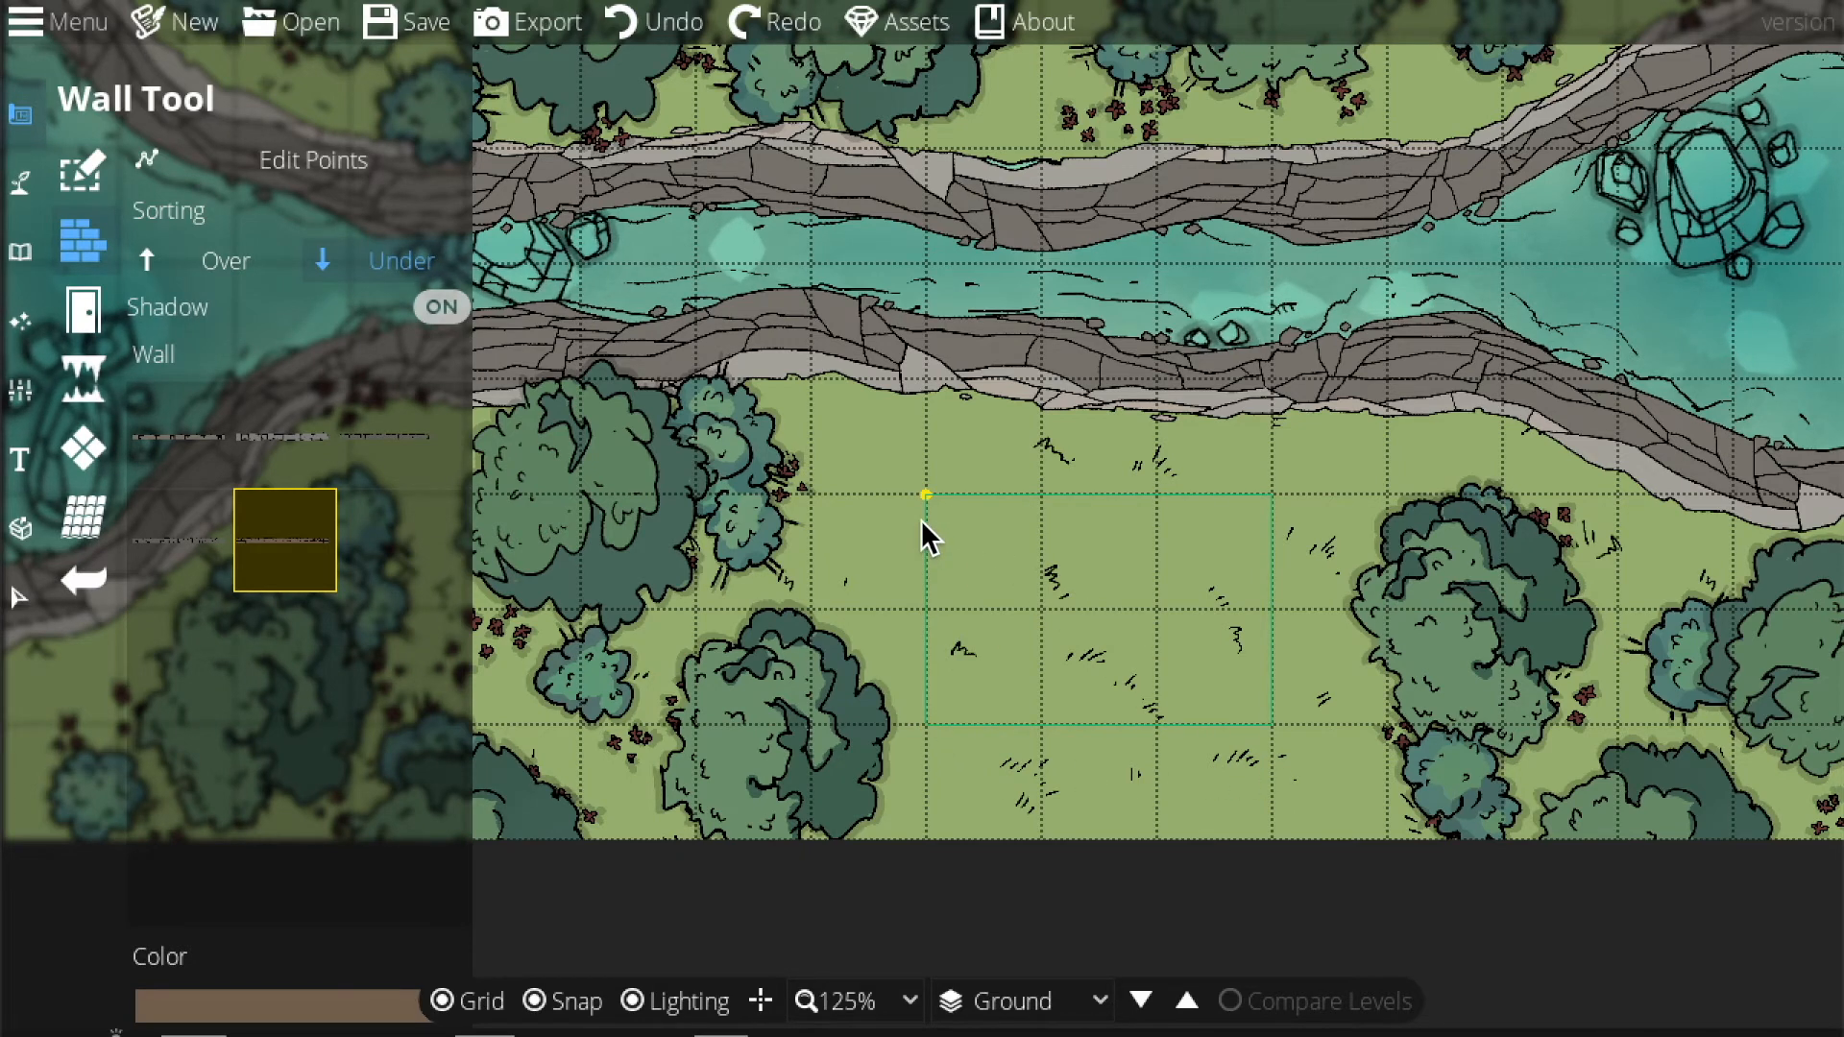
pyautogui.click(920, 520)
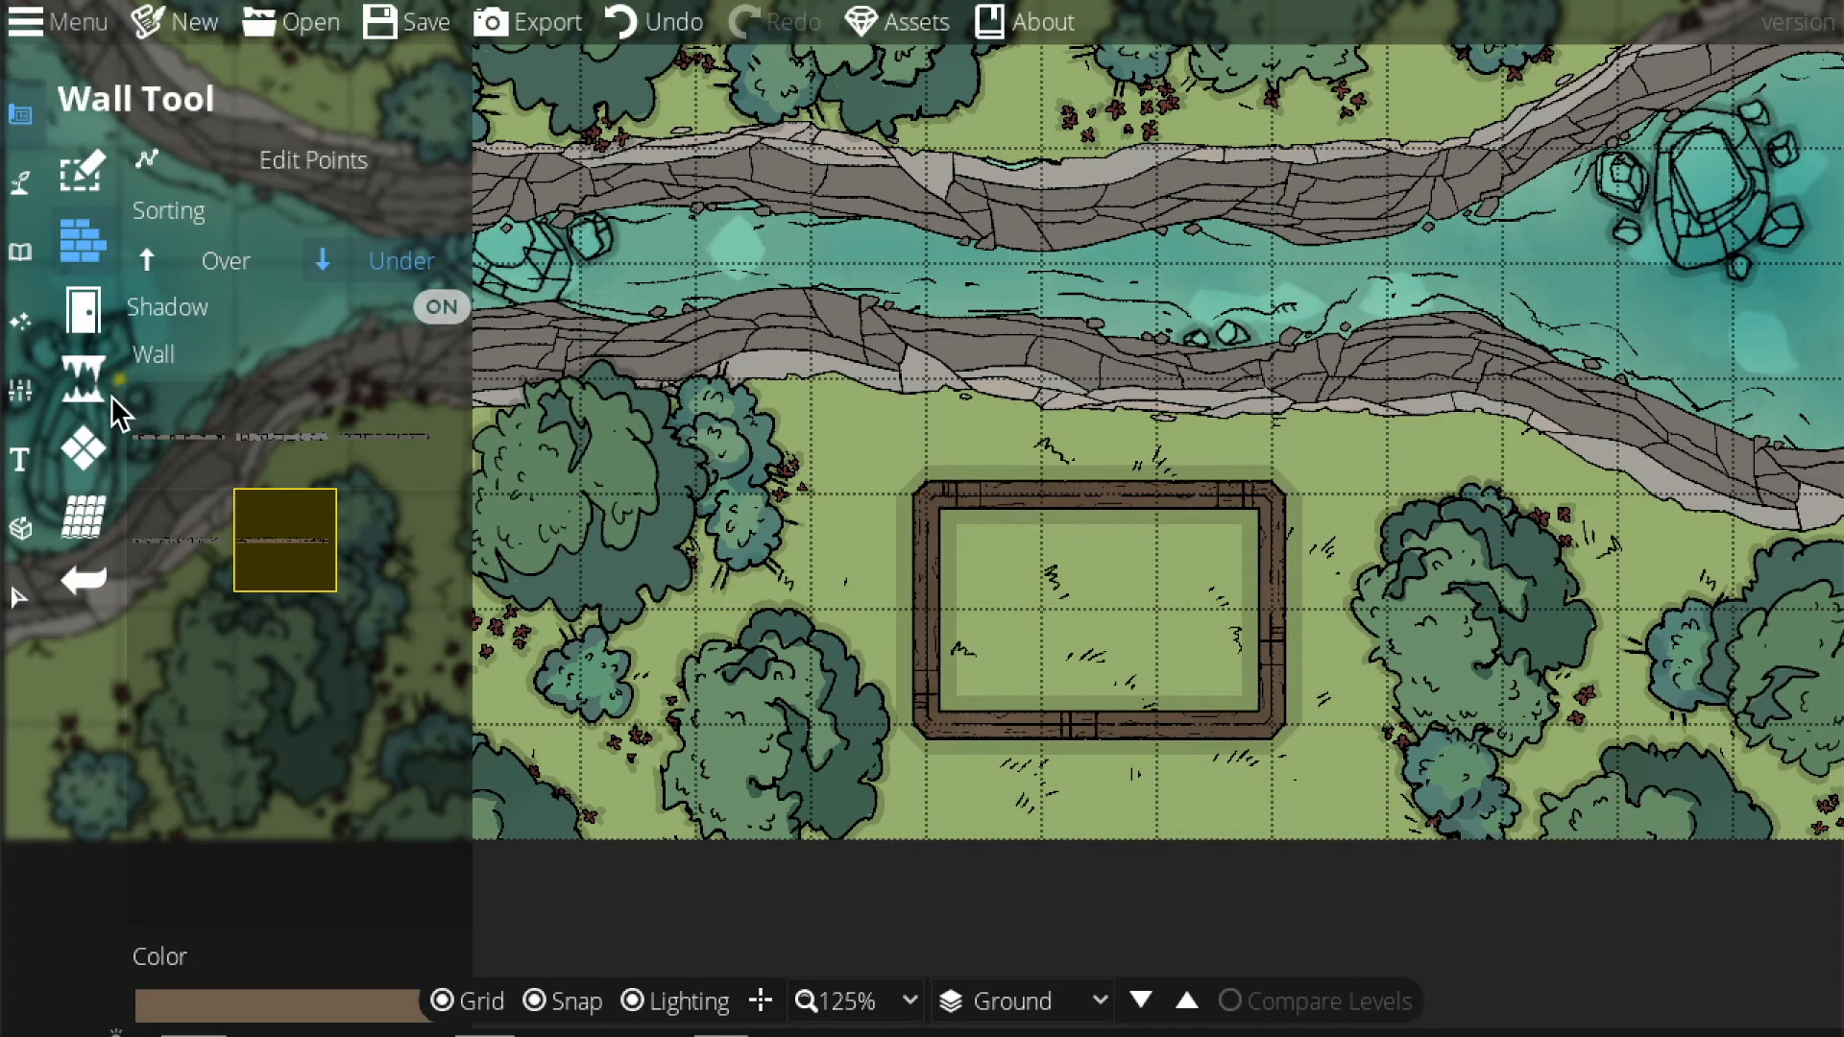
# Fill the area inside the walls with the wood plank pattern.
pyautogui.click(83, 448)
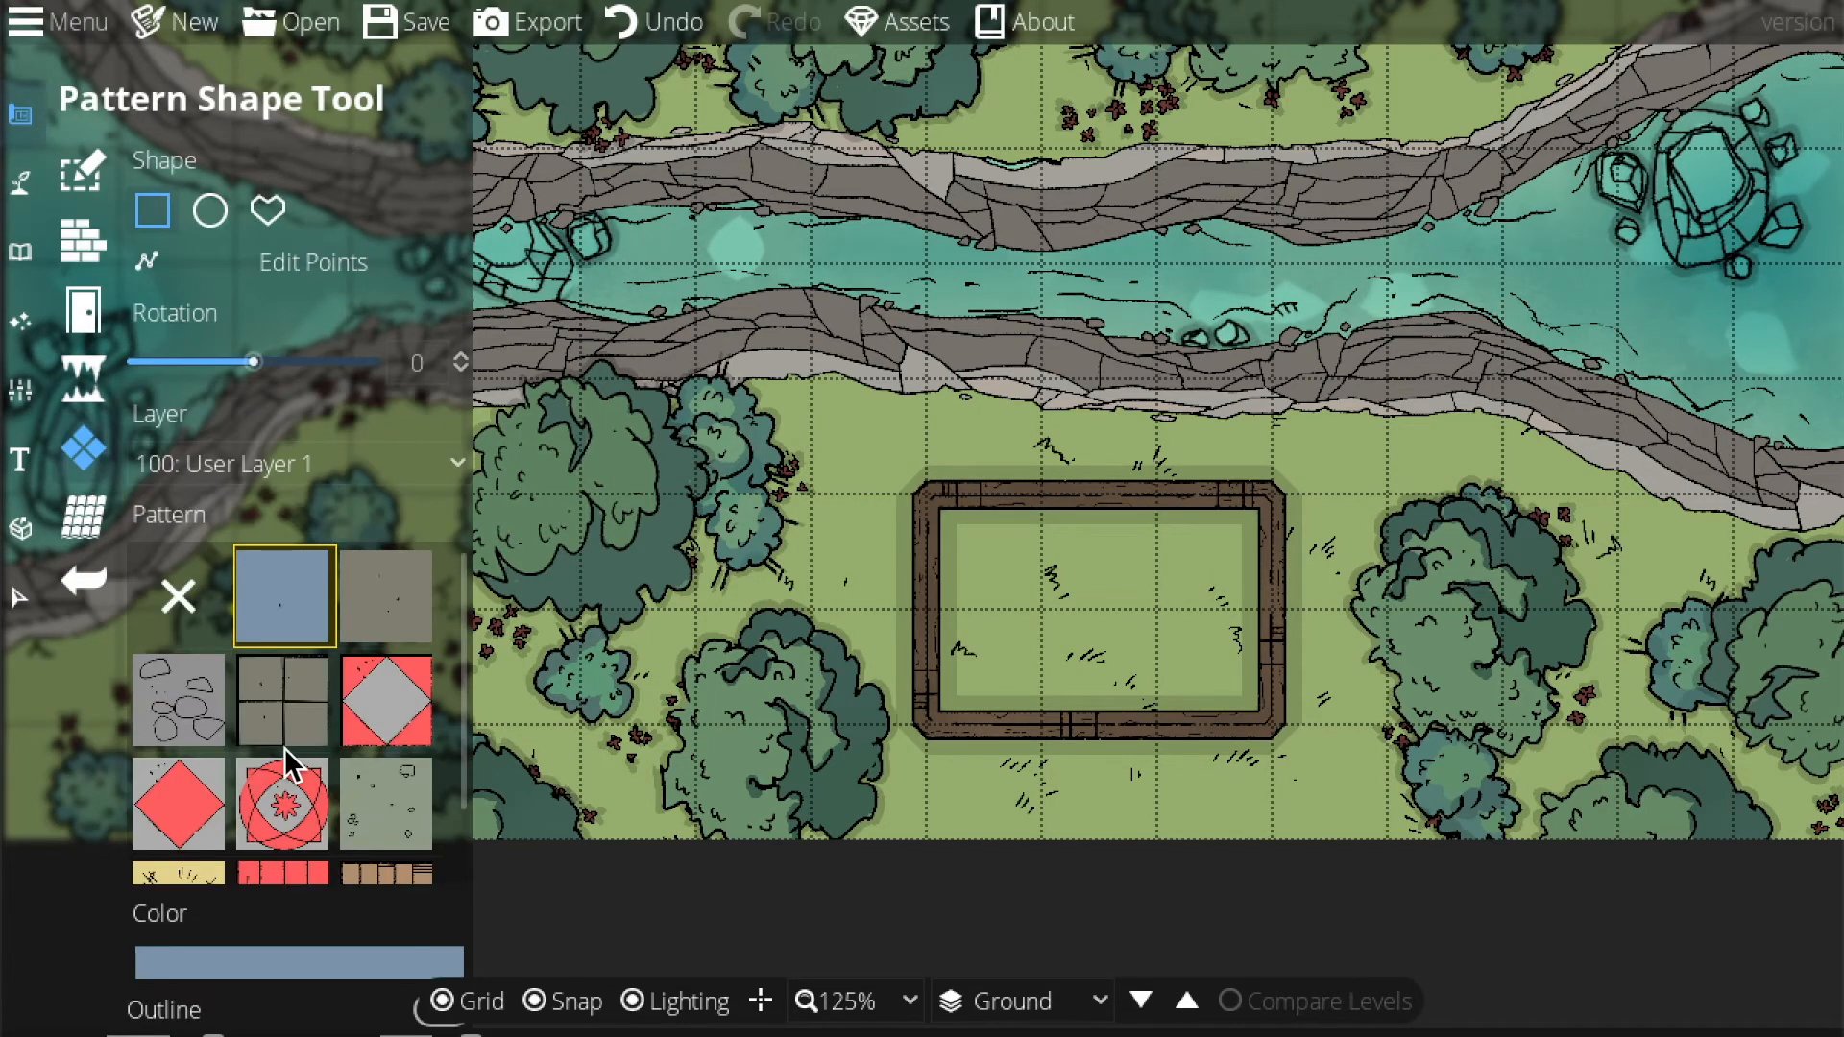
pyautogui.scroll(-1, 355, 730)
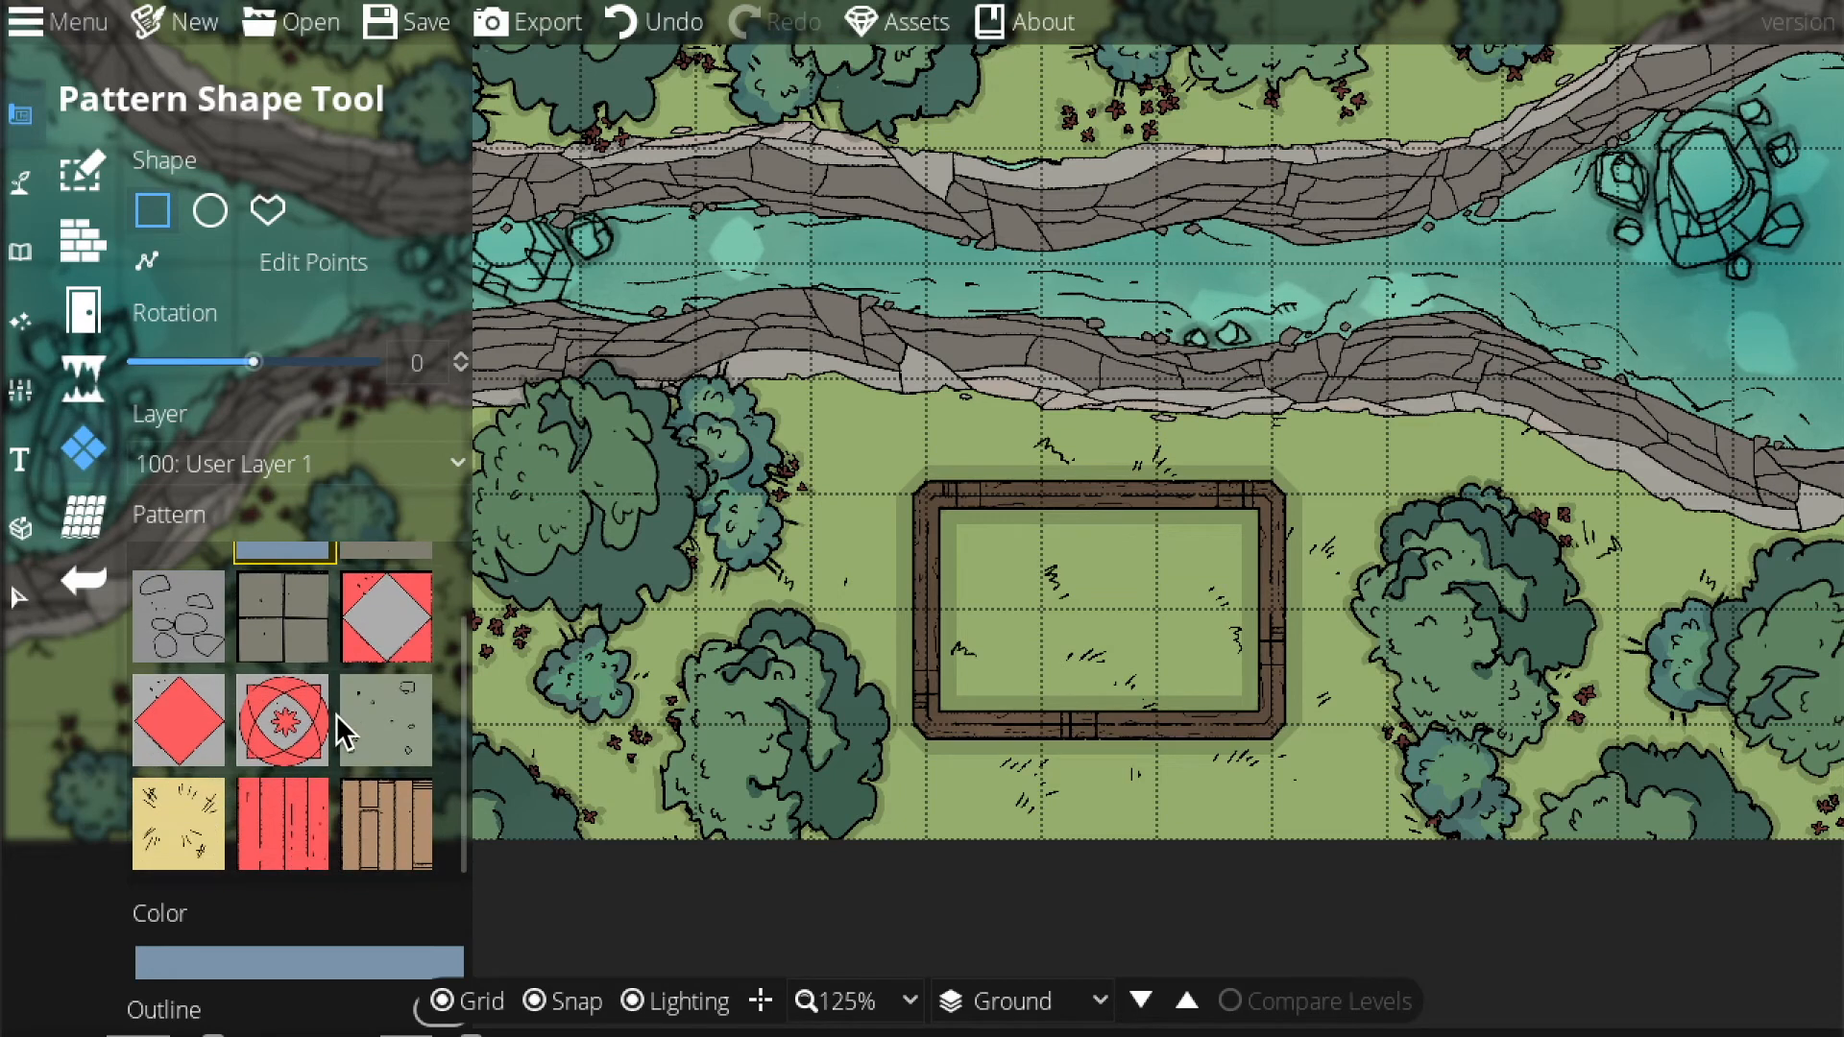
pyautogui.click(387, 859)
pyautogui.moveTo(929, 519); pyautogui.dragTo(1269, 731)
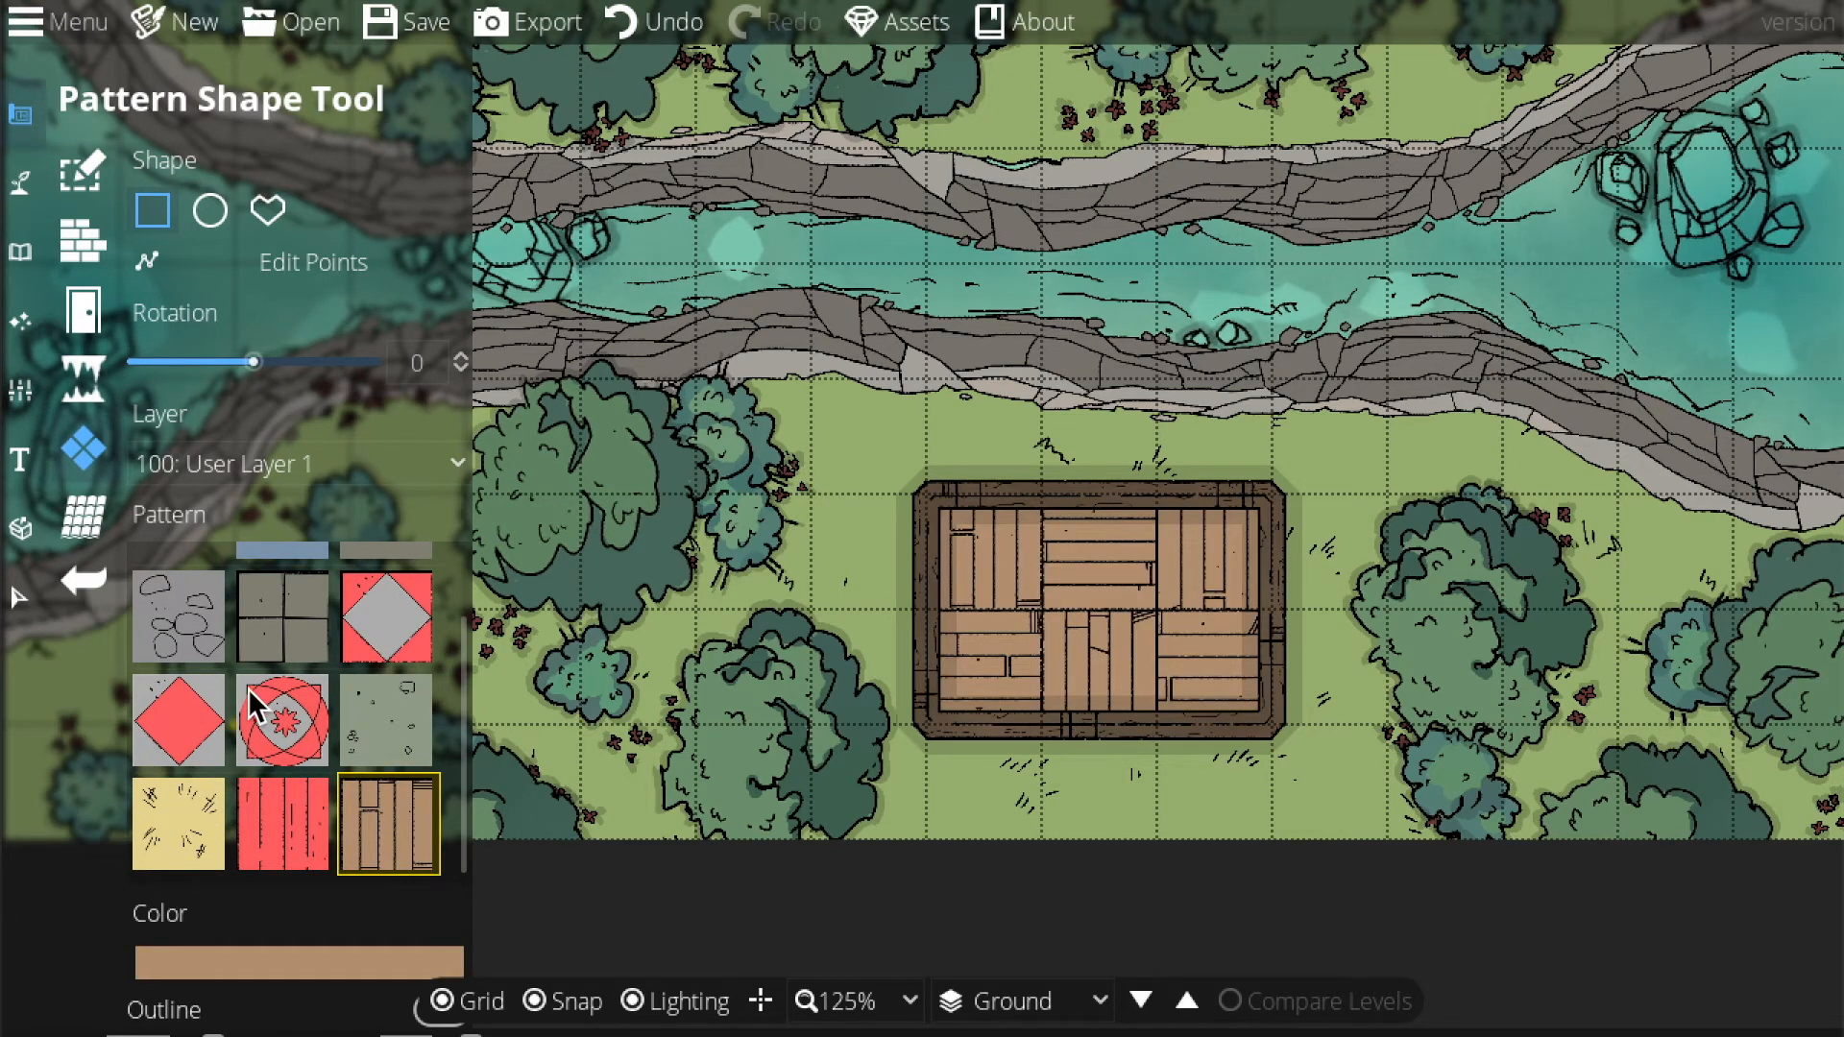
# Draw and undo a second building, then add a grey-floored building over the hut.
pyautogui.click(84, 171)
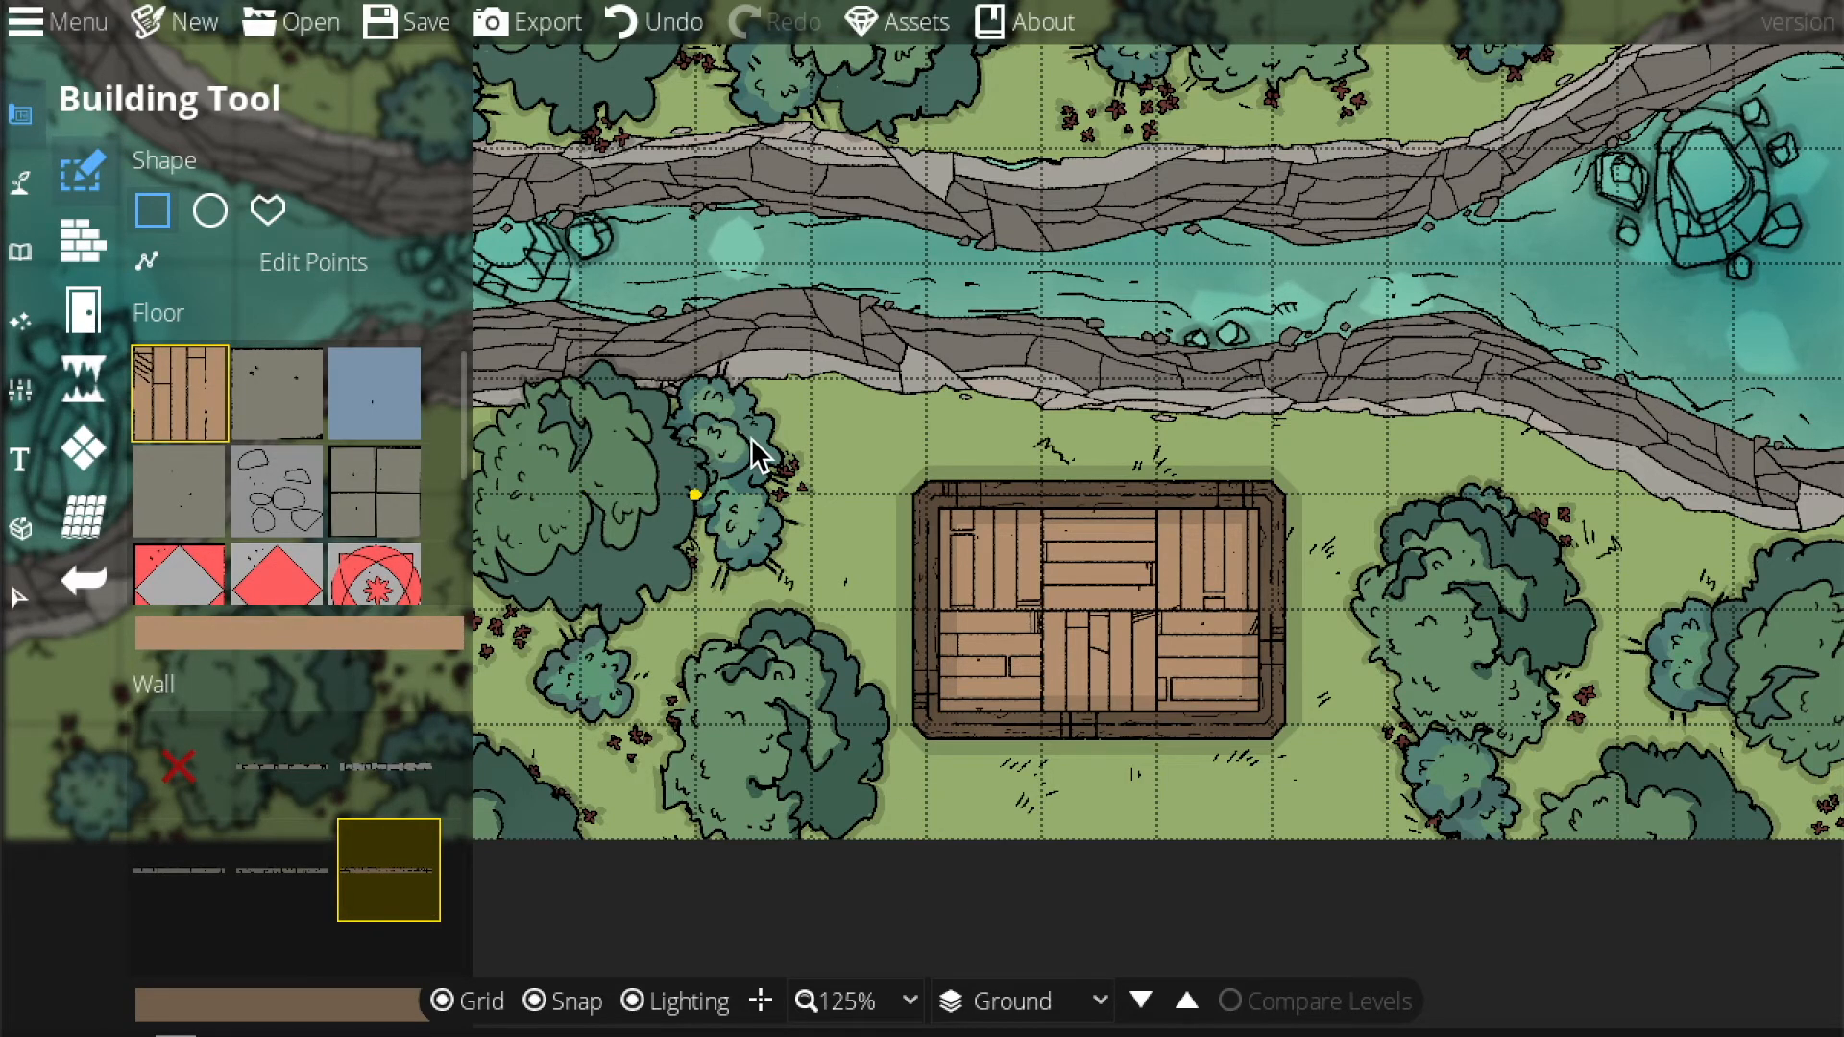
pyautogui.moveTo(588, 501); pyautogui.dragTo(783, 718)
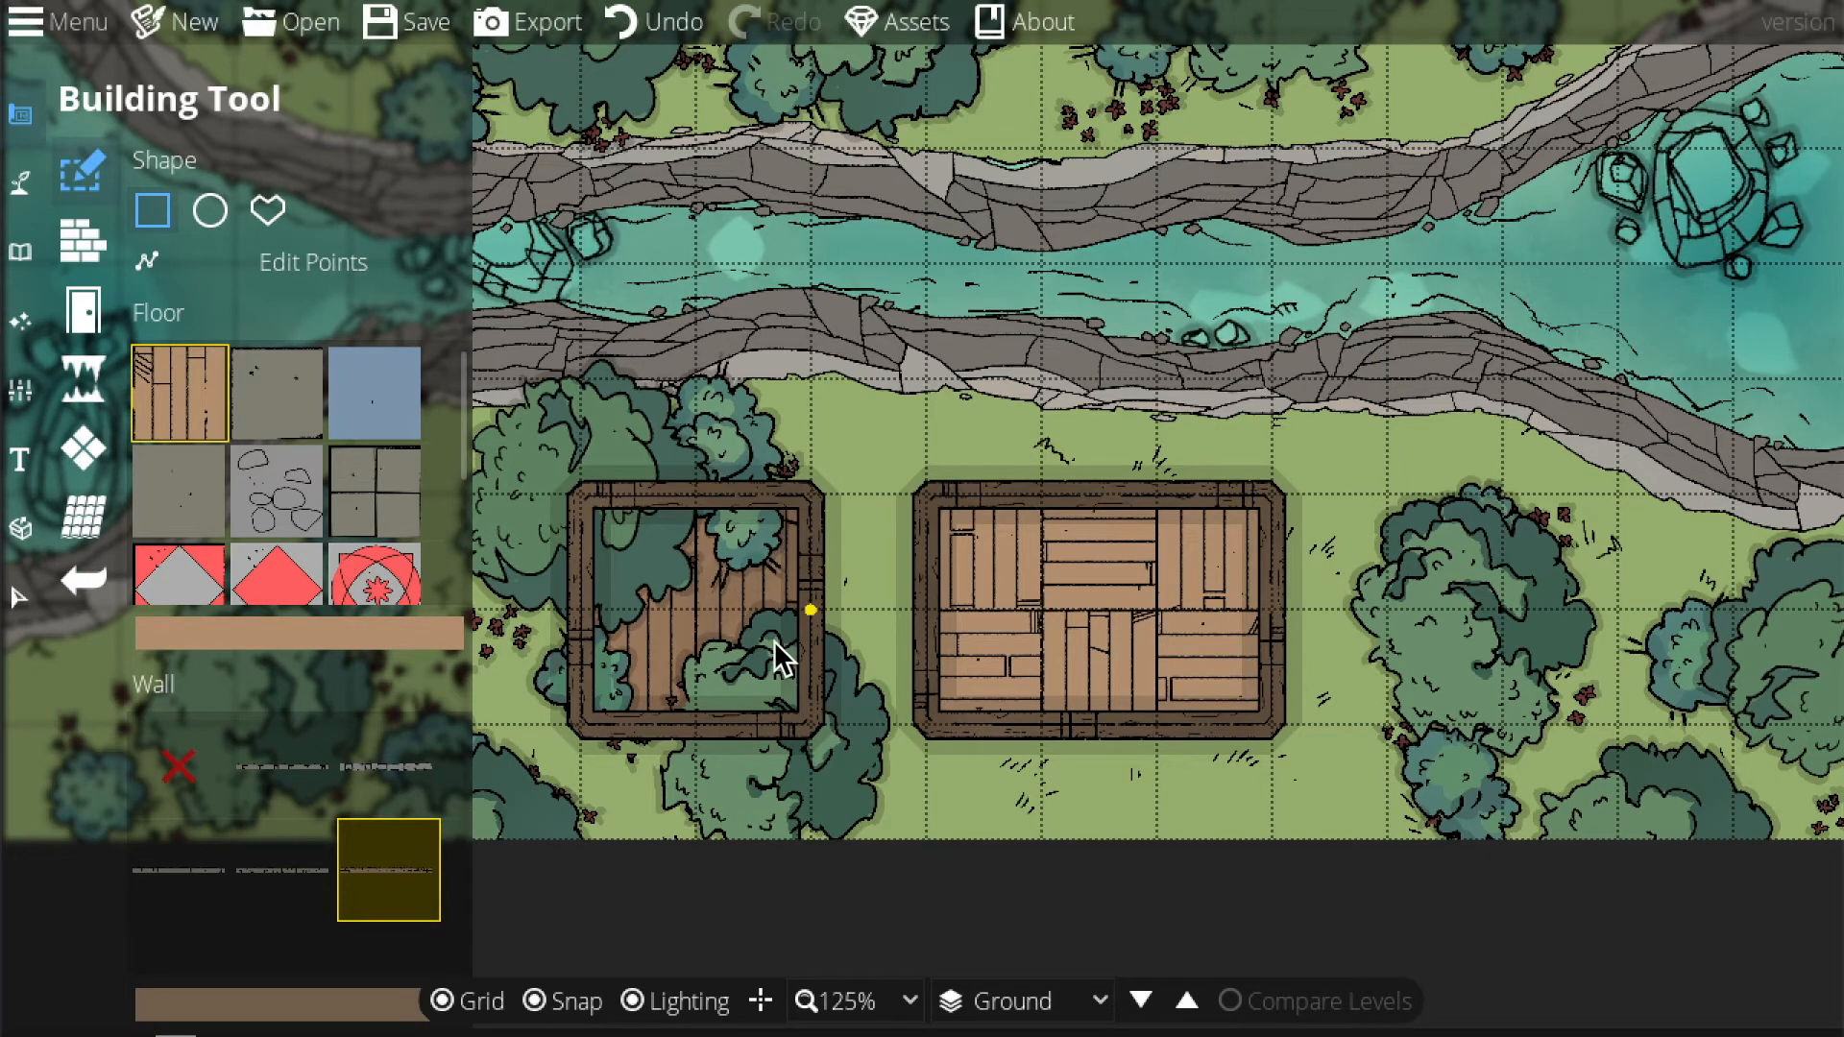
pyautogui.hotkey('ctrl', 'z')
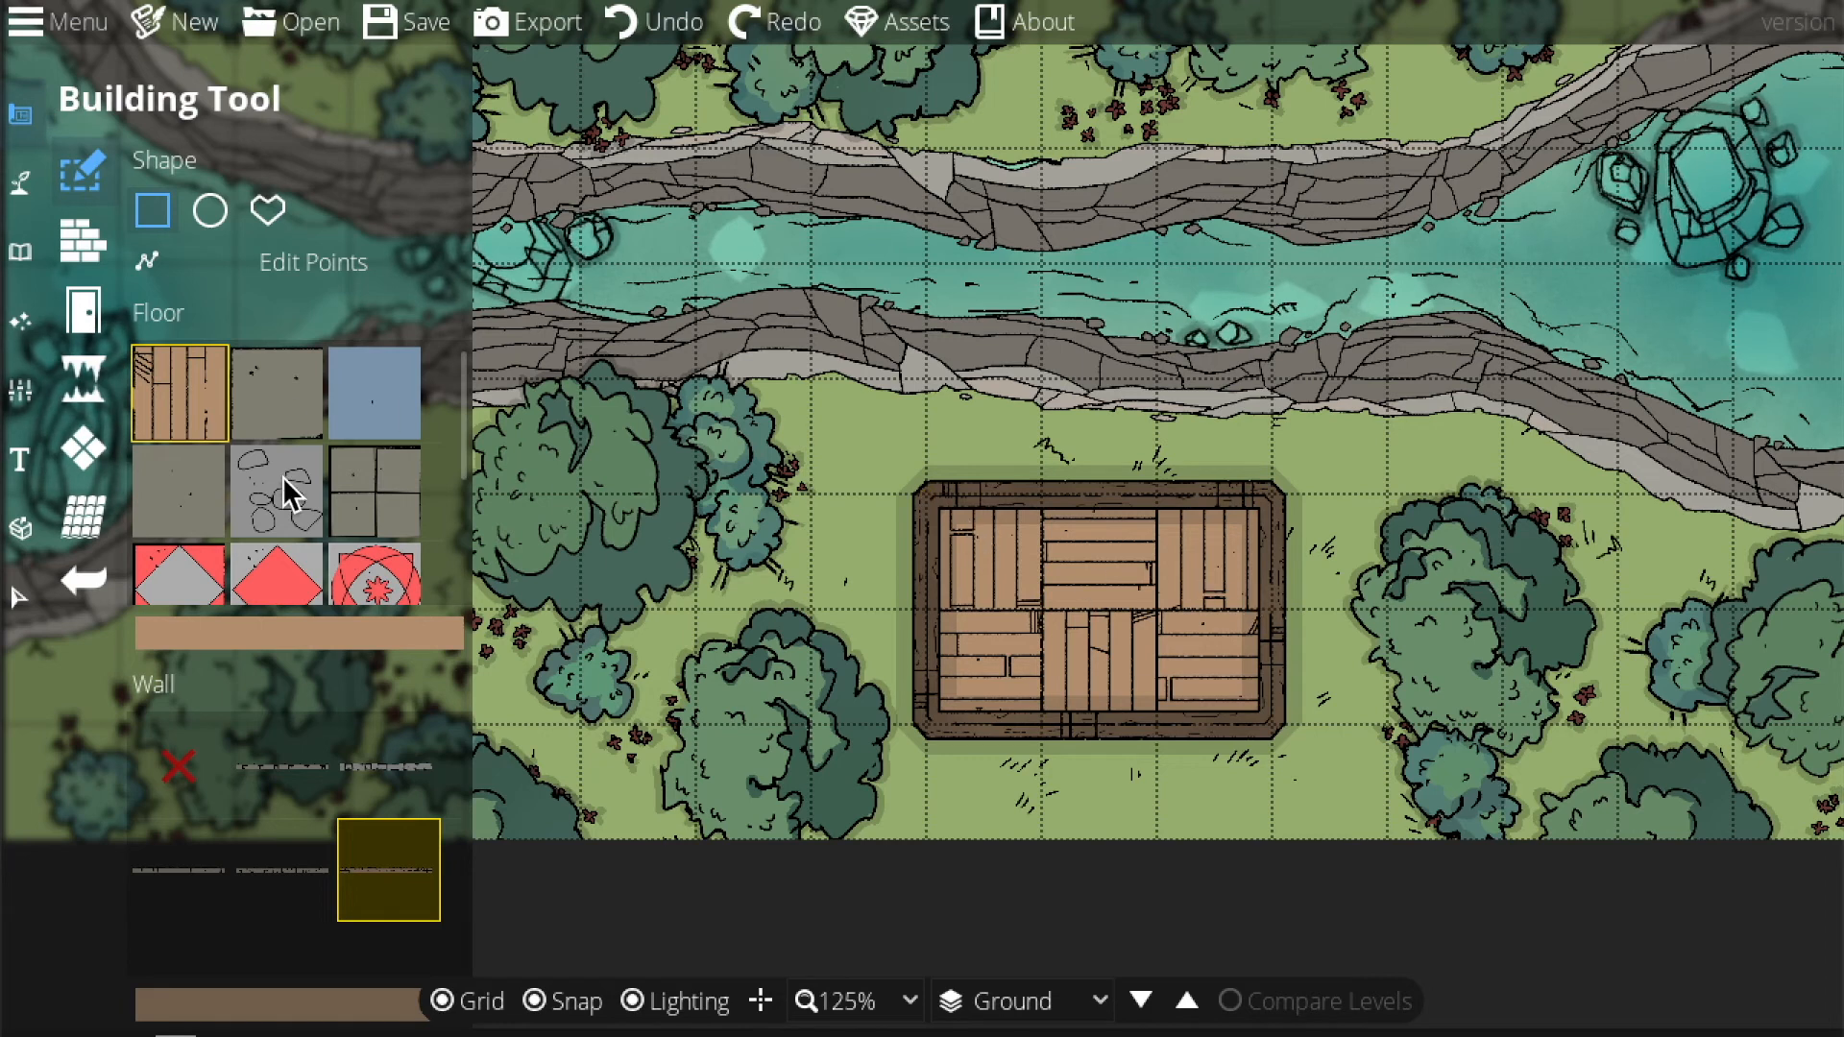
pyautogui.click(219, 482)
pyautogui.moveTo(940, 545); pyautogui.dragTo(1264, 719)
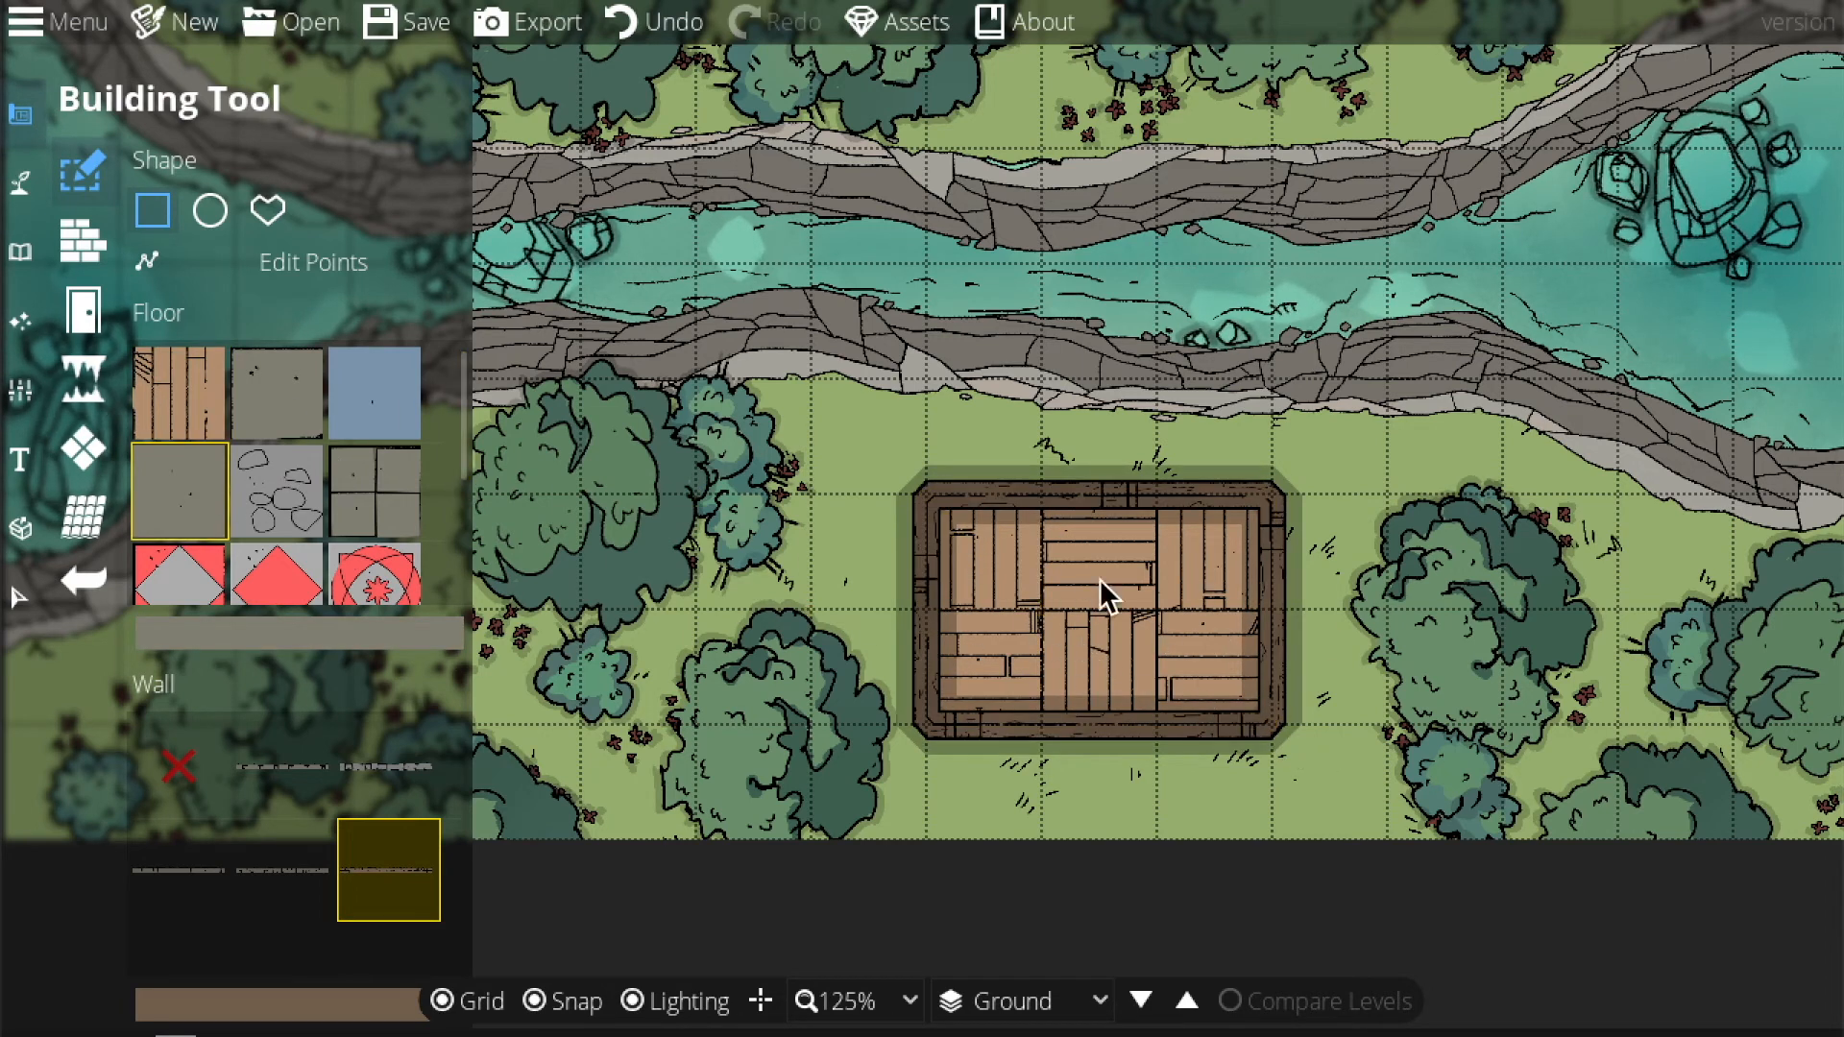
# Paint the hut interior with grey stone, then repaint it with the wooden plank pattern.
pyautogui.click(84, 240)
pyautogui.click(83, 380)
pyautogui.click(83, 448)
pyautogui.scroll(1, 347, 691)
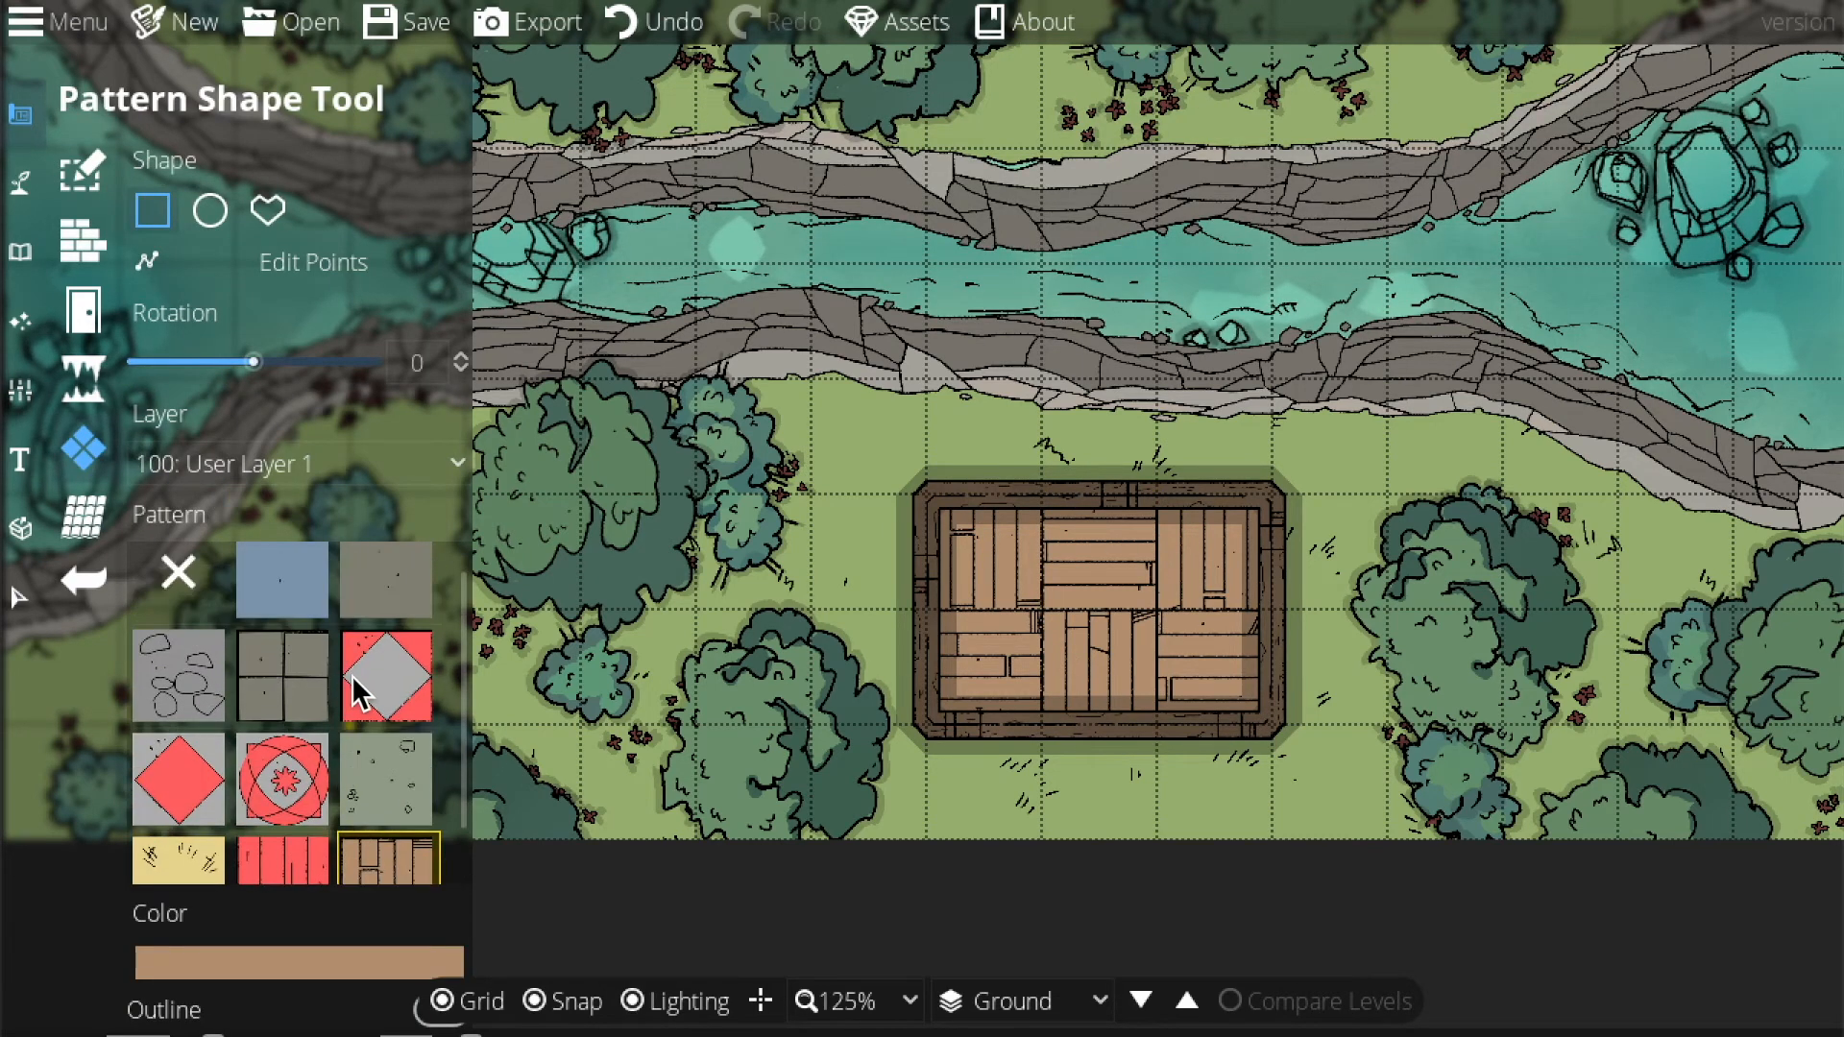
pyautogui.click(381, 614)
pyautogui.moveTo(968, 547); pyautogui.dragTo(1273, 718)
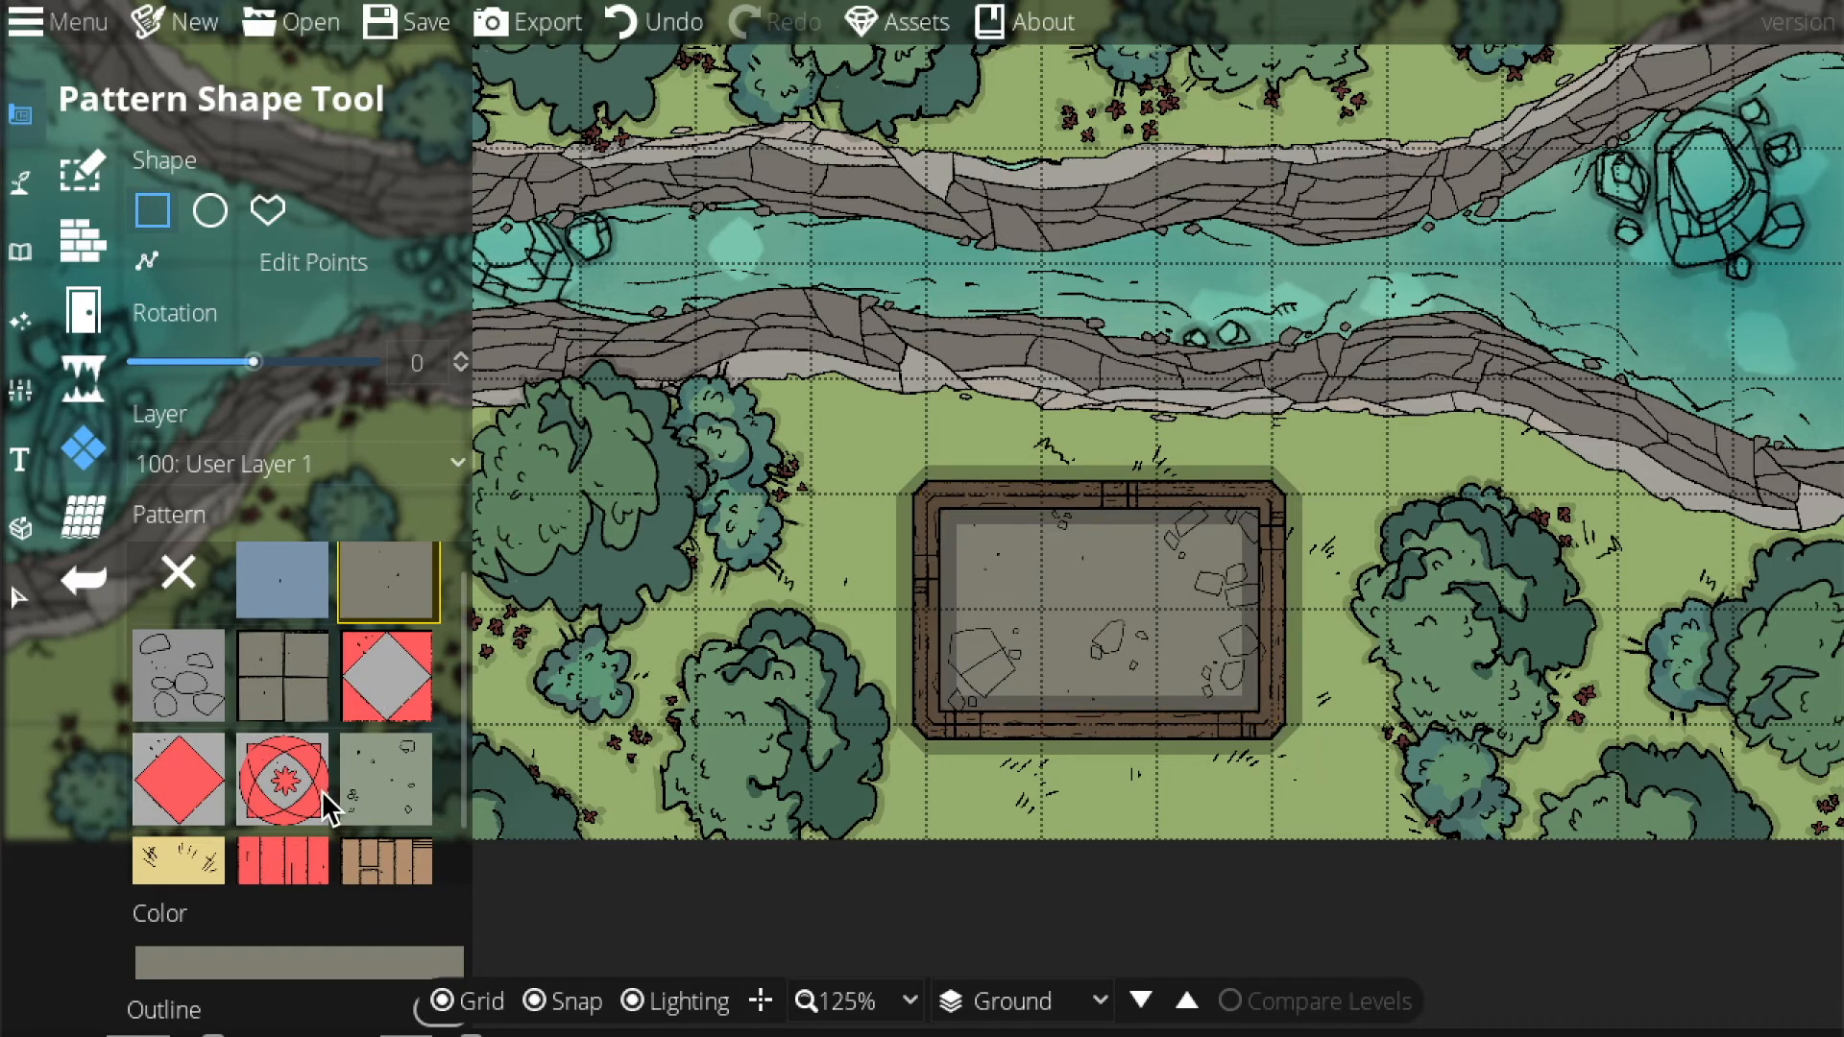
pyautogui.click(384, 864)
pyautogui.moveTo(926, 495); pyautogui.dragTo(1274, 725)
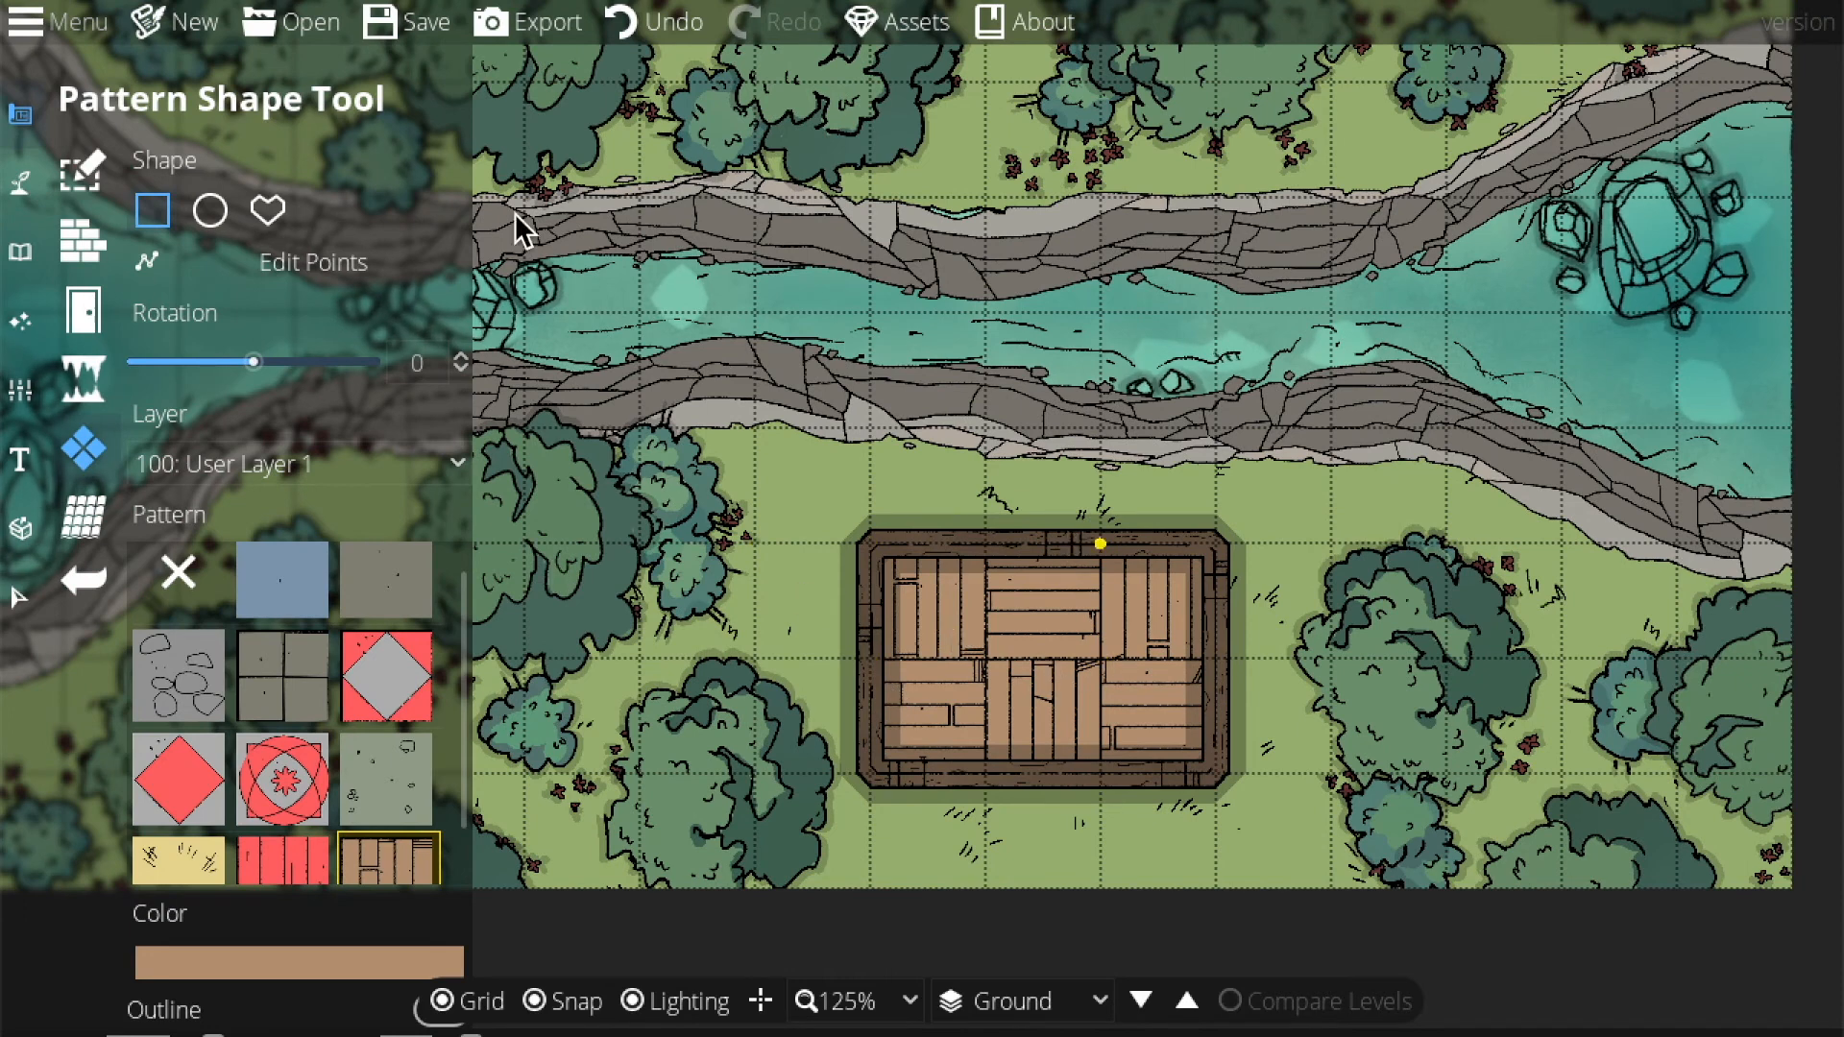
# Place a door in the hut's bottom wall, checking the map at 75% before returning to 125%.
pyautogui.click(82, 317)
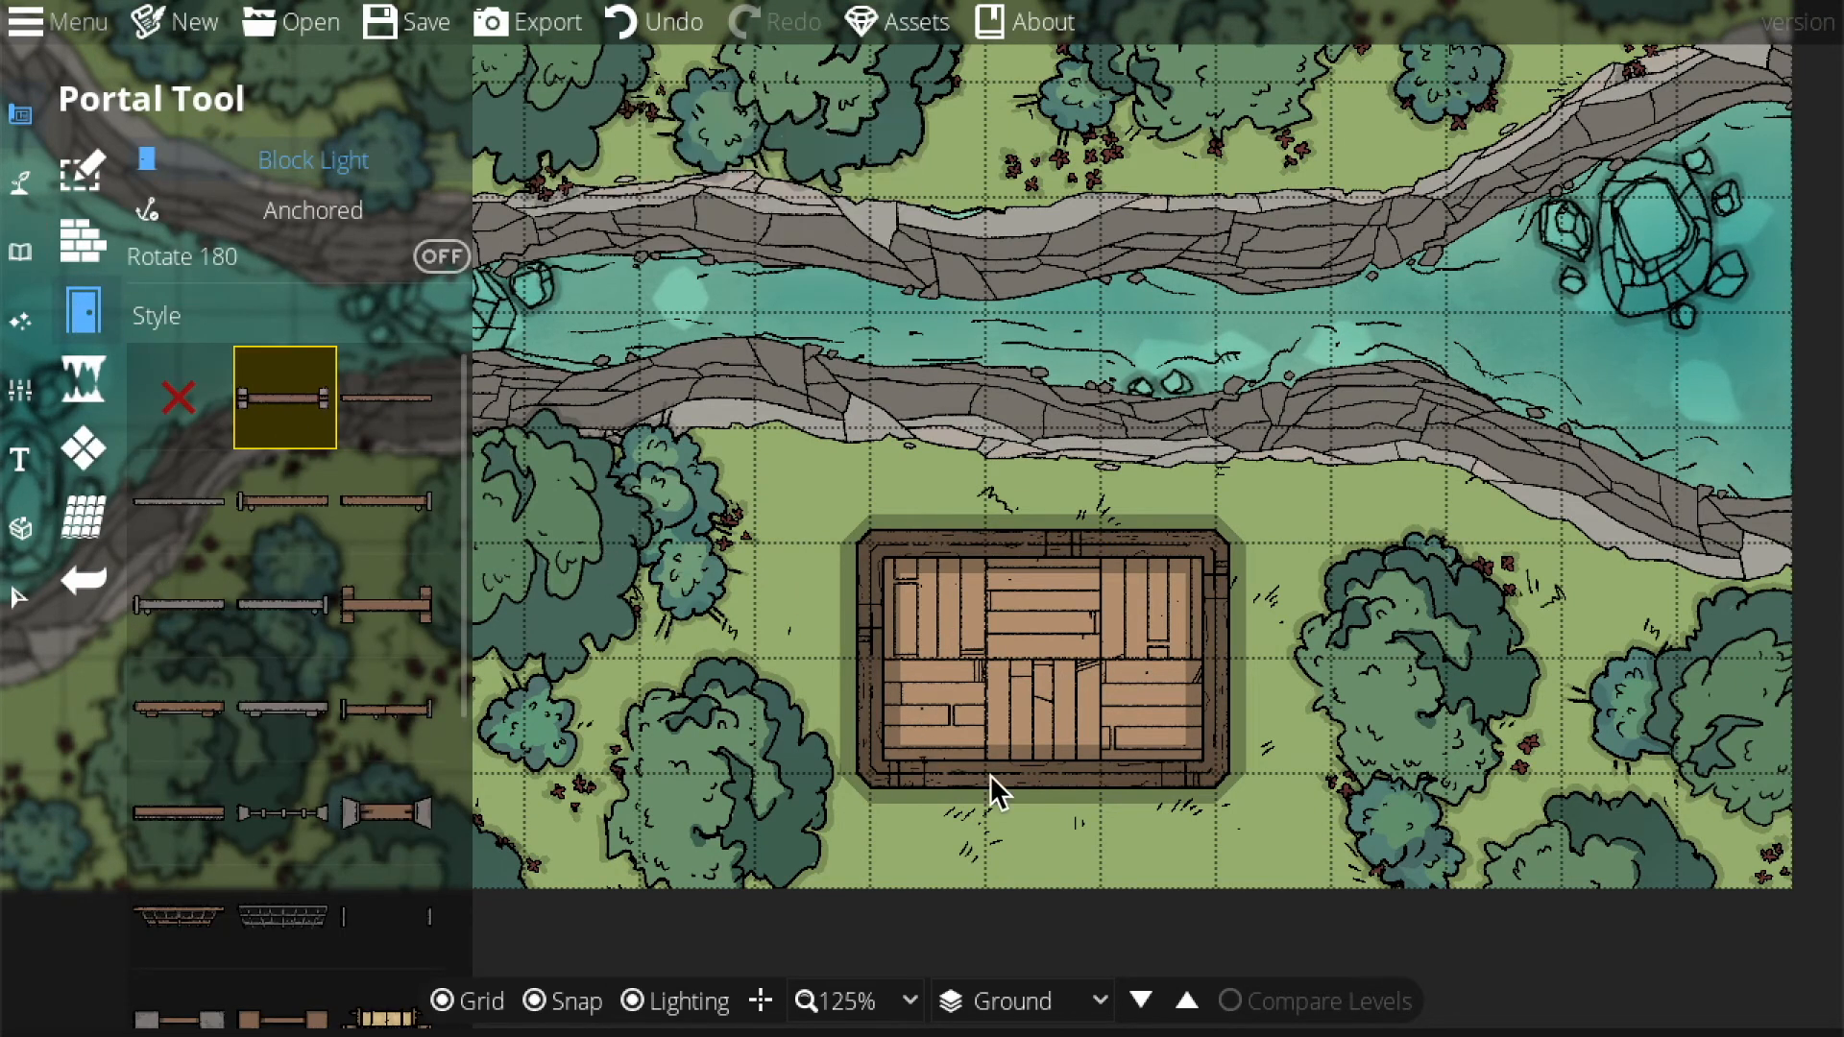
pyautogui.click(1110, 783)
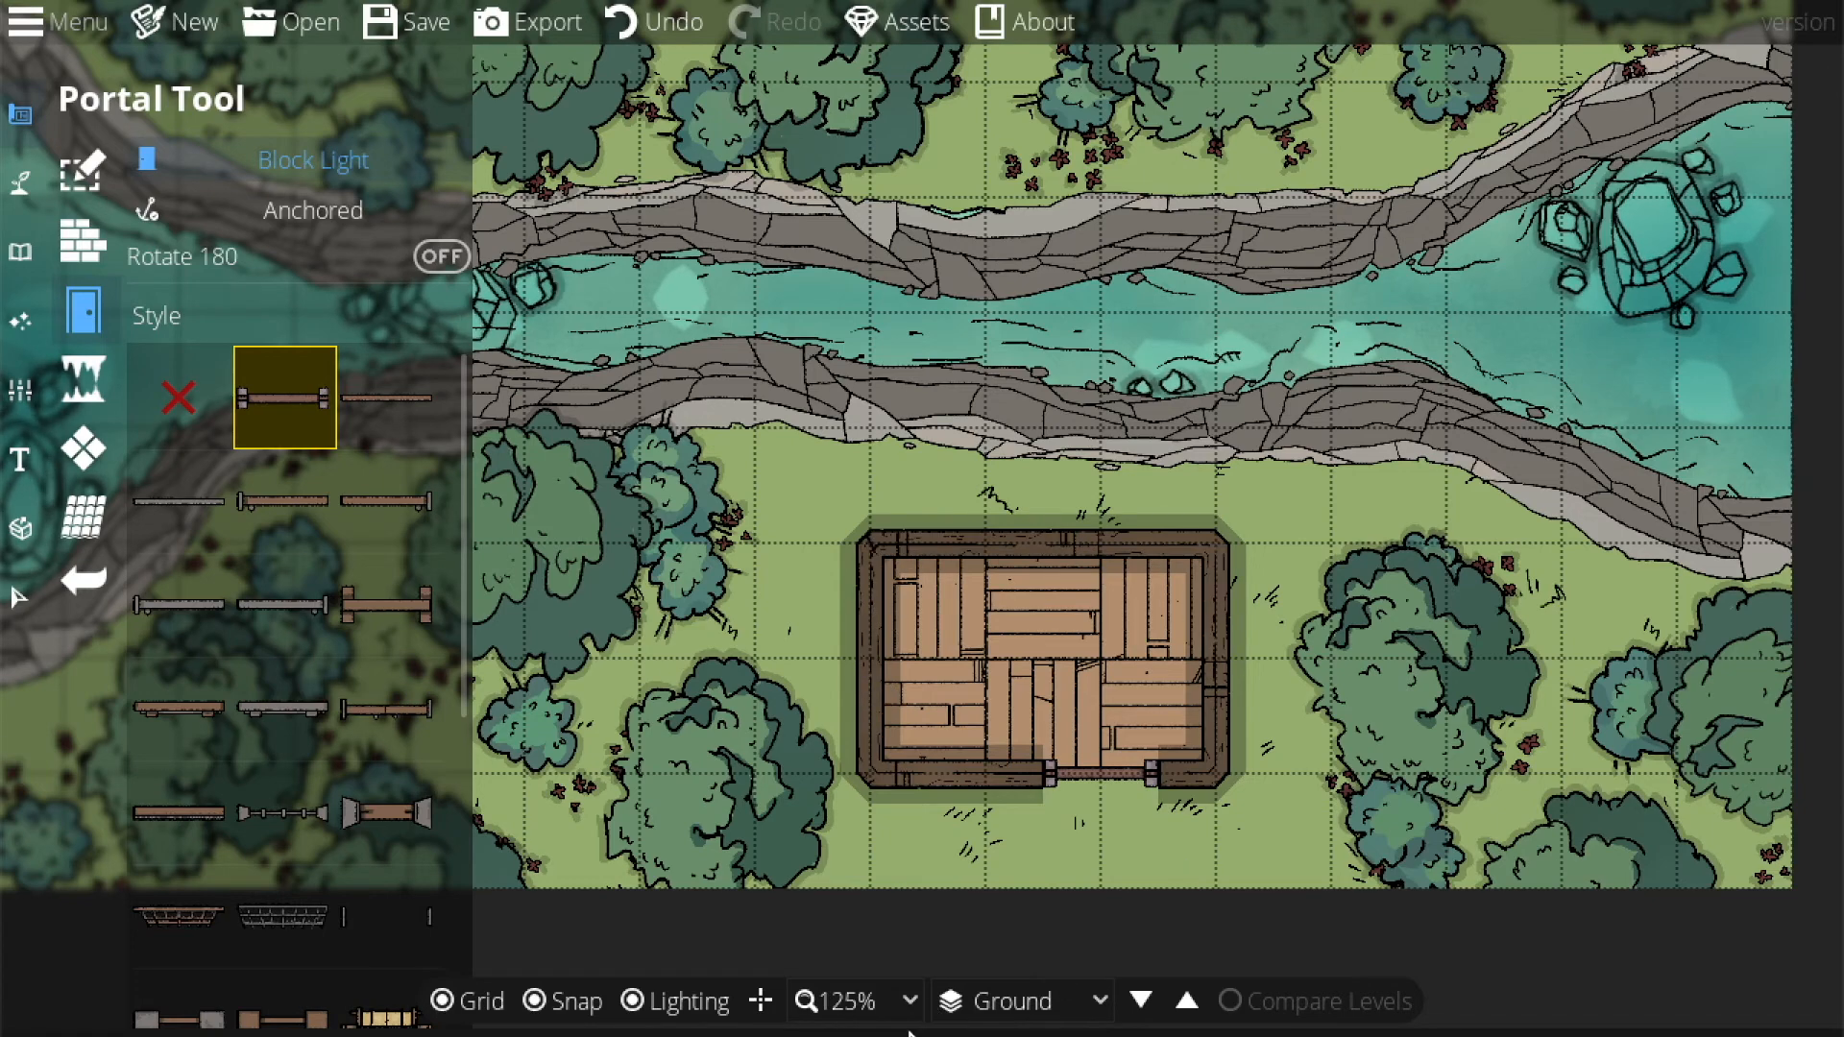
pyautogui.click(872, 1002)
pyautogui.click(873, 811)
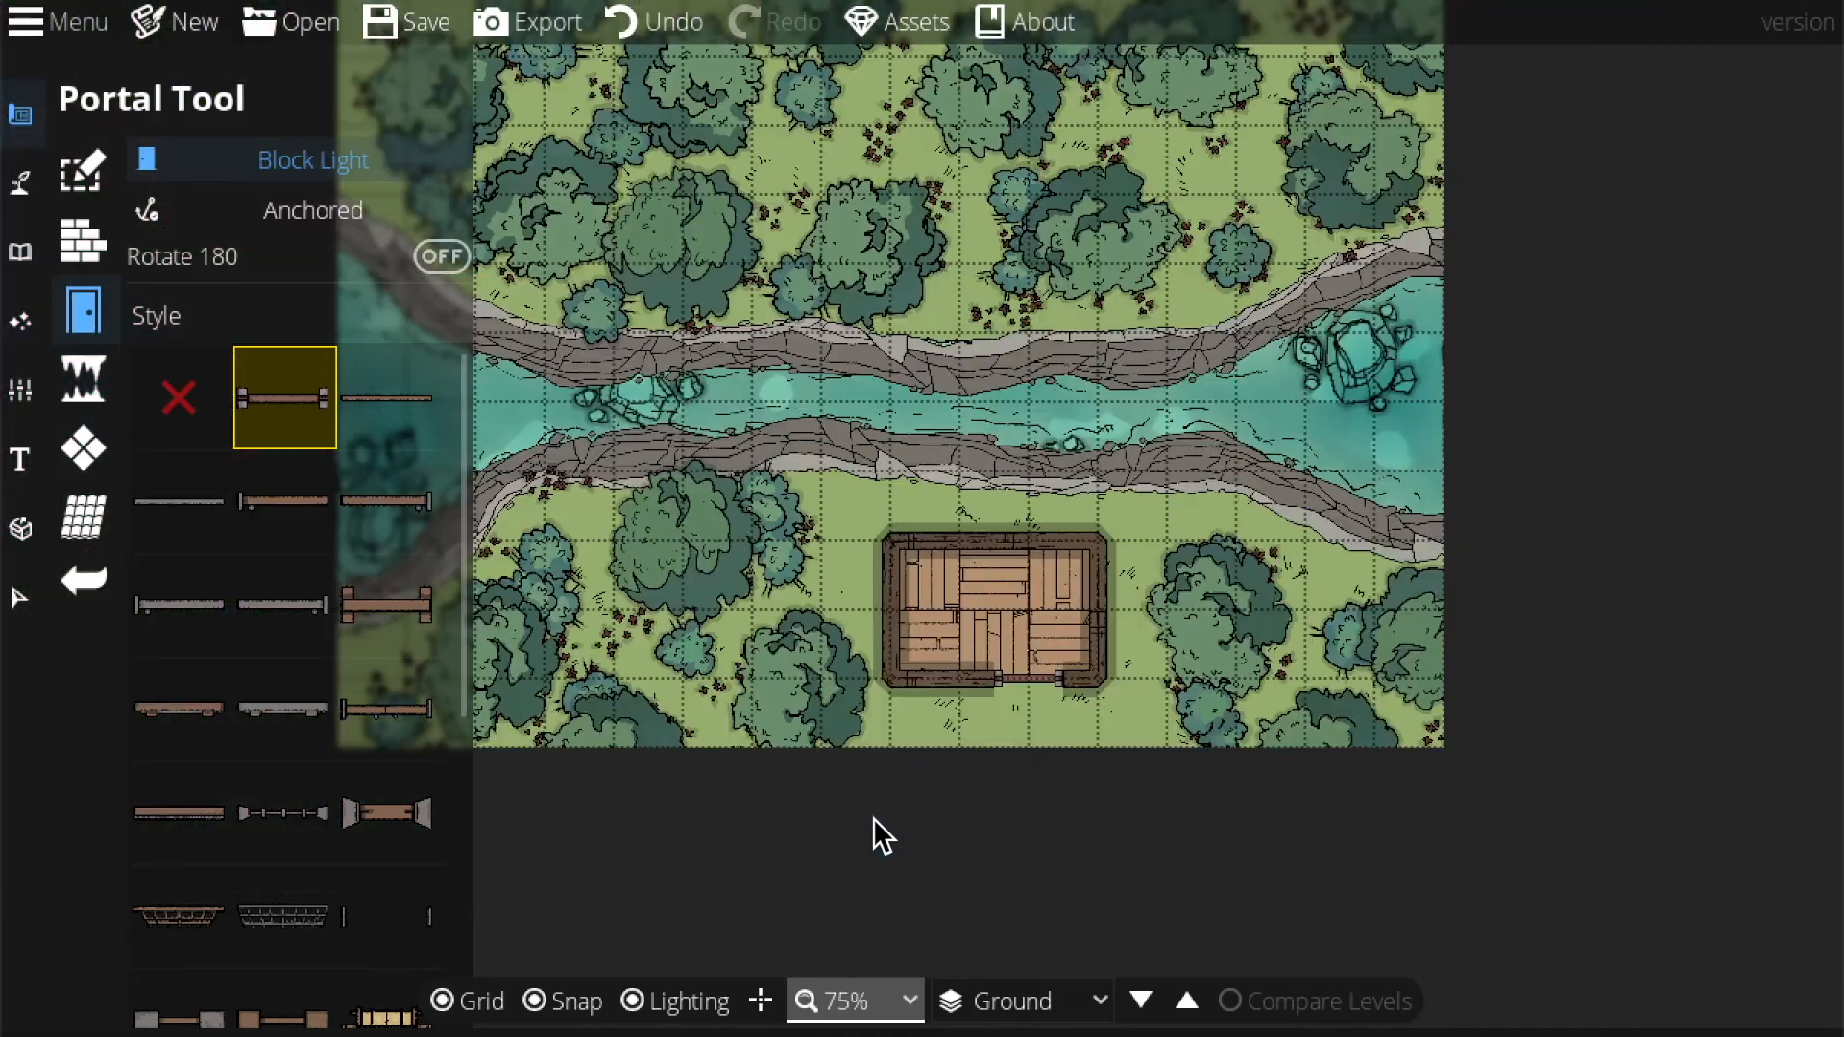
pyautogui.moveTo(902, 620)
pyautogui.mouseDown()
pyautogui.moveTo(1009, 751)
pyautogui.moveTo(920, 627)
pyautogui.mouseUp()
pyautogui.click(879, 1000)
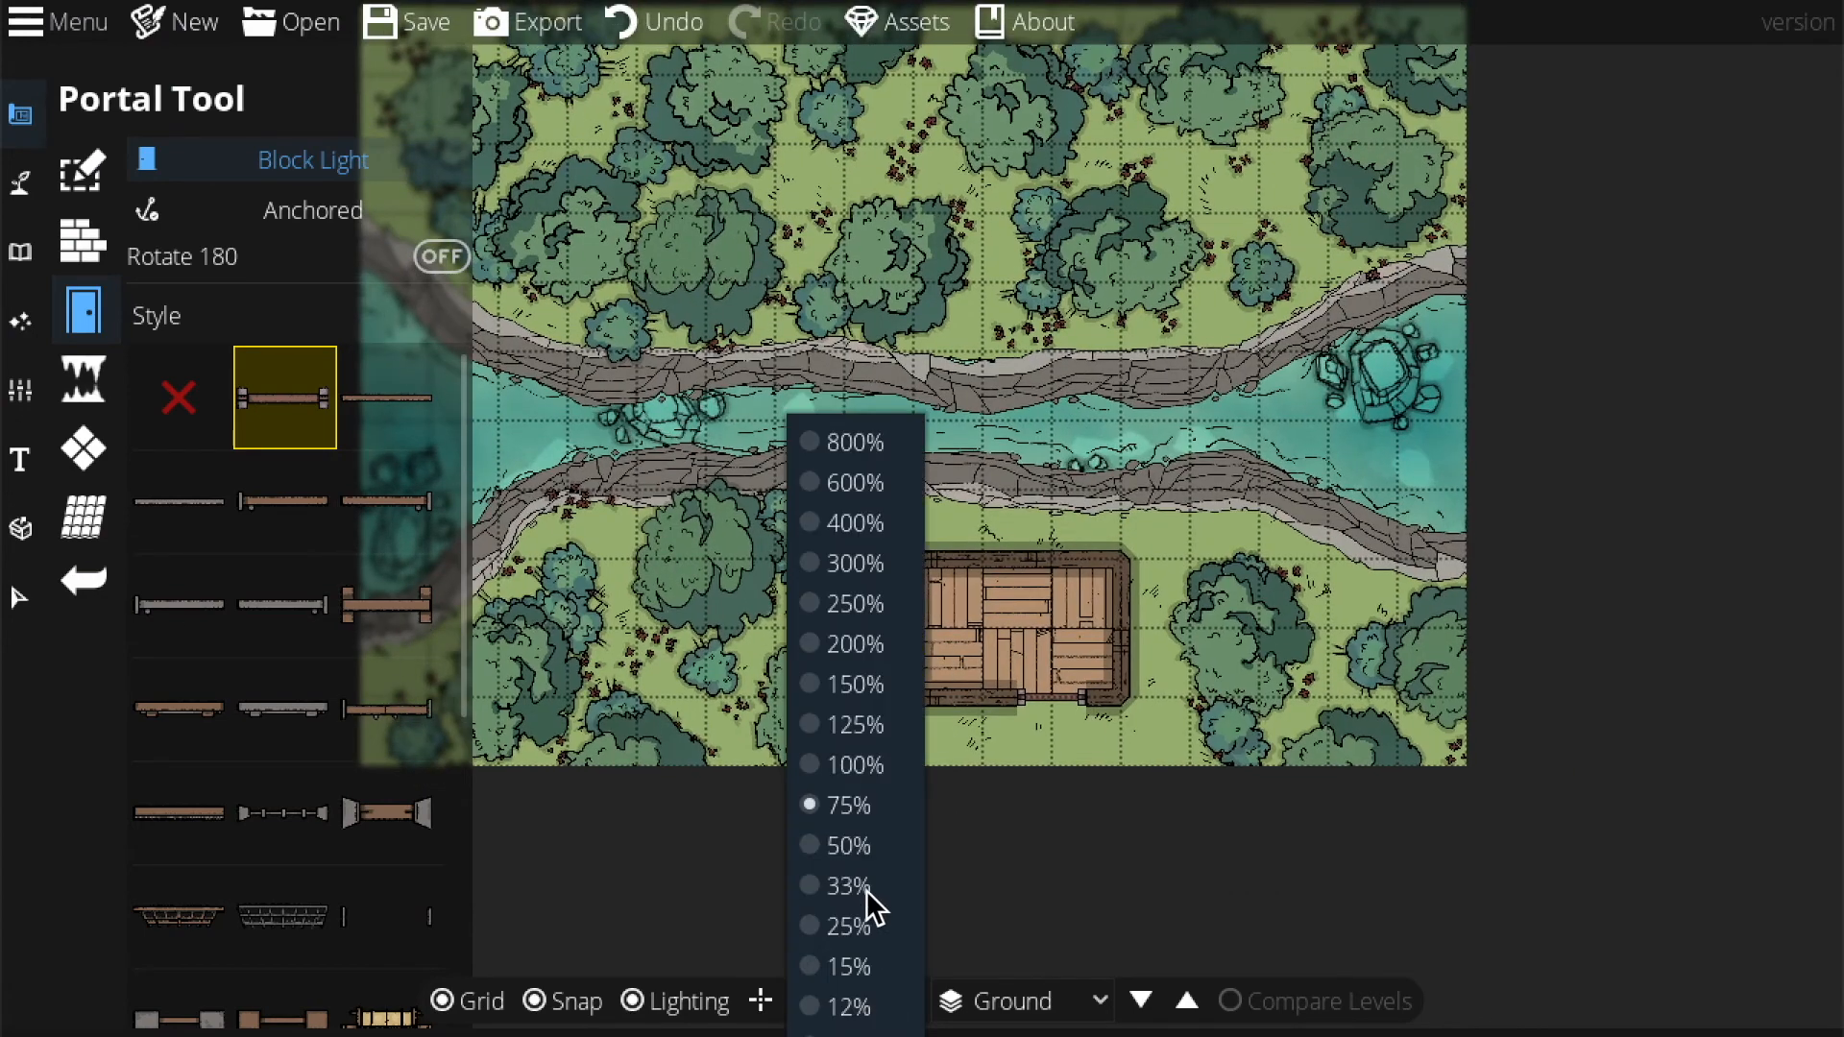
pyautogui.click(867, 735)
pyautogui.moveTo(1218, 849); pyautogui.dragTo(1052, 741)
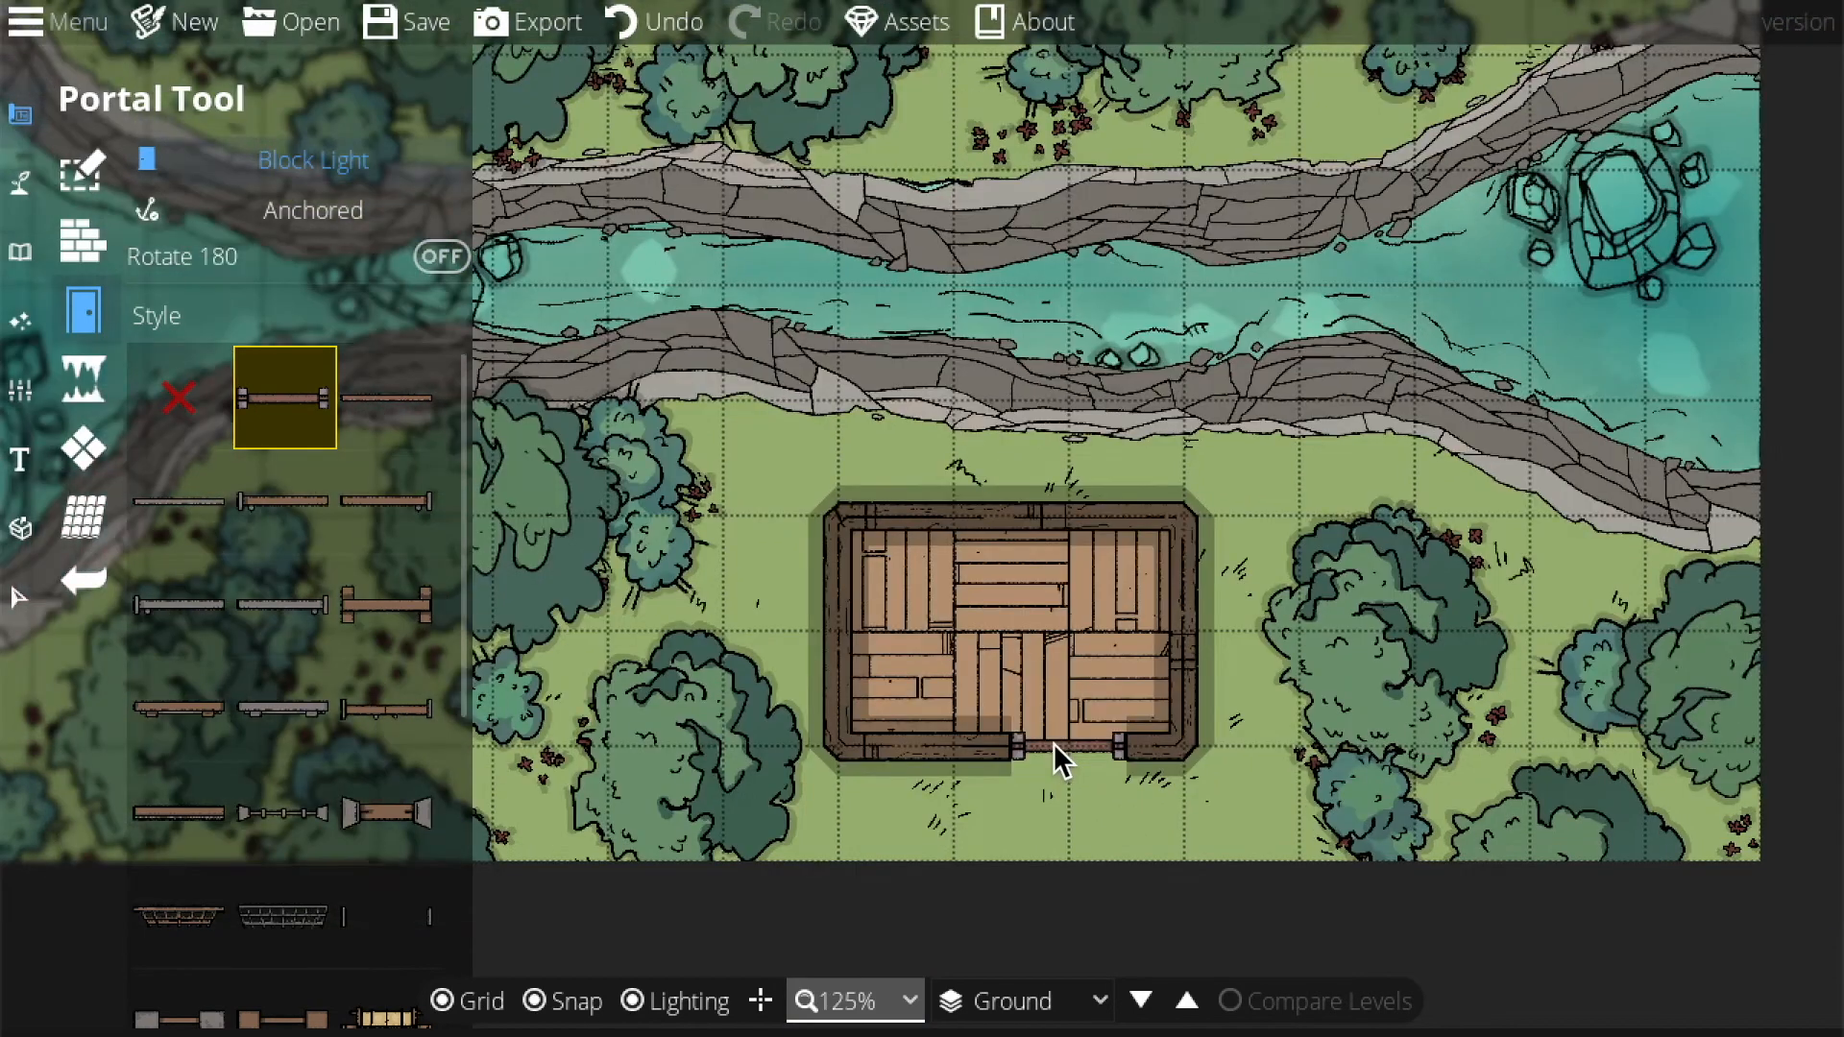
pyautogui.moveTo(1170, 793); pyautogui.dragTo(1139, 788)
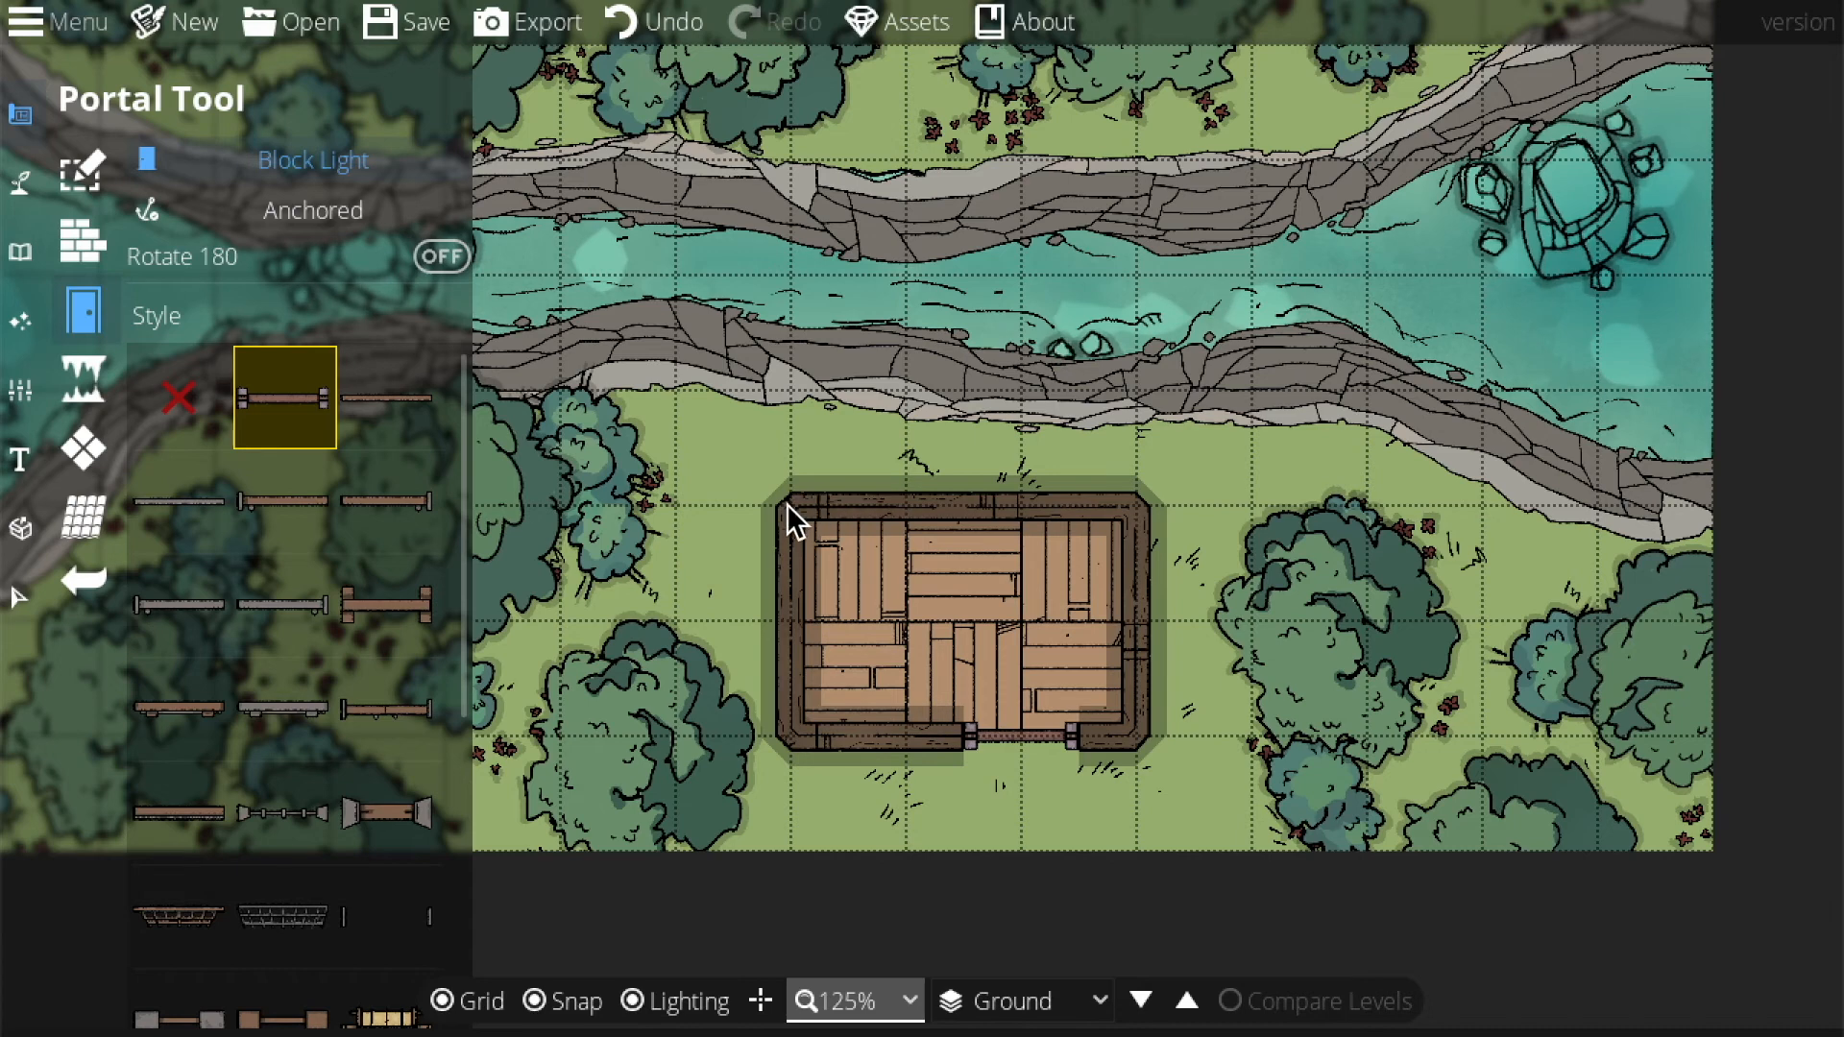
# Search the object library for 'pillar', pick a square wooden pillar, and set layer 900: Above Roofs.
pyautogui.click(26, 254)
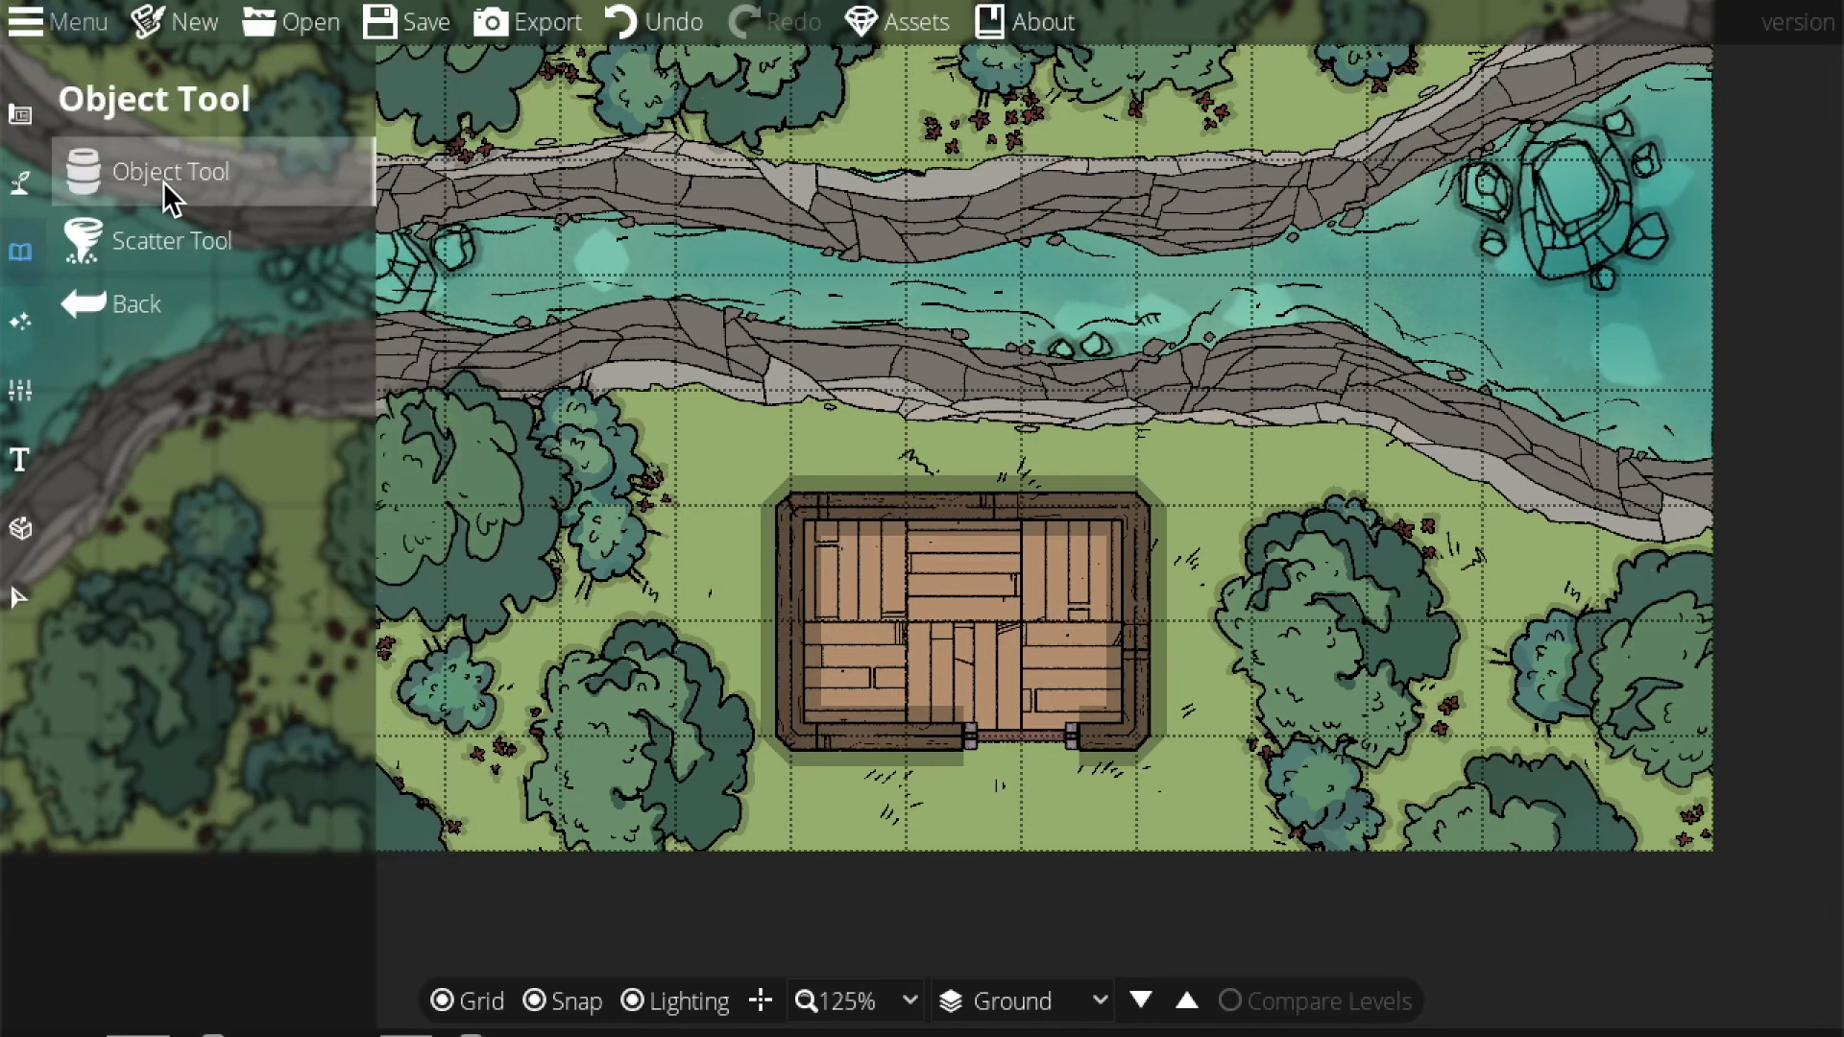
pyautogui.click(161, 175)
pyautogui.moveTo(1699, 190); pyautogui.dragTo(1485, 187)
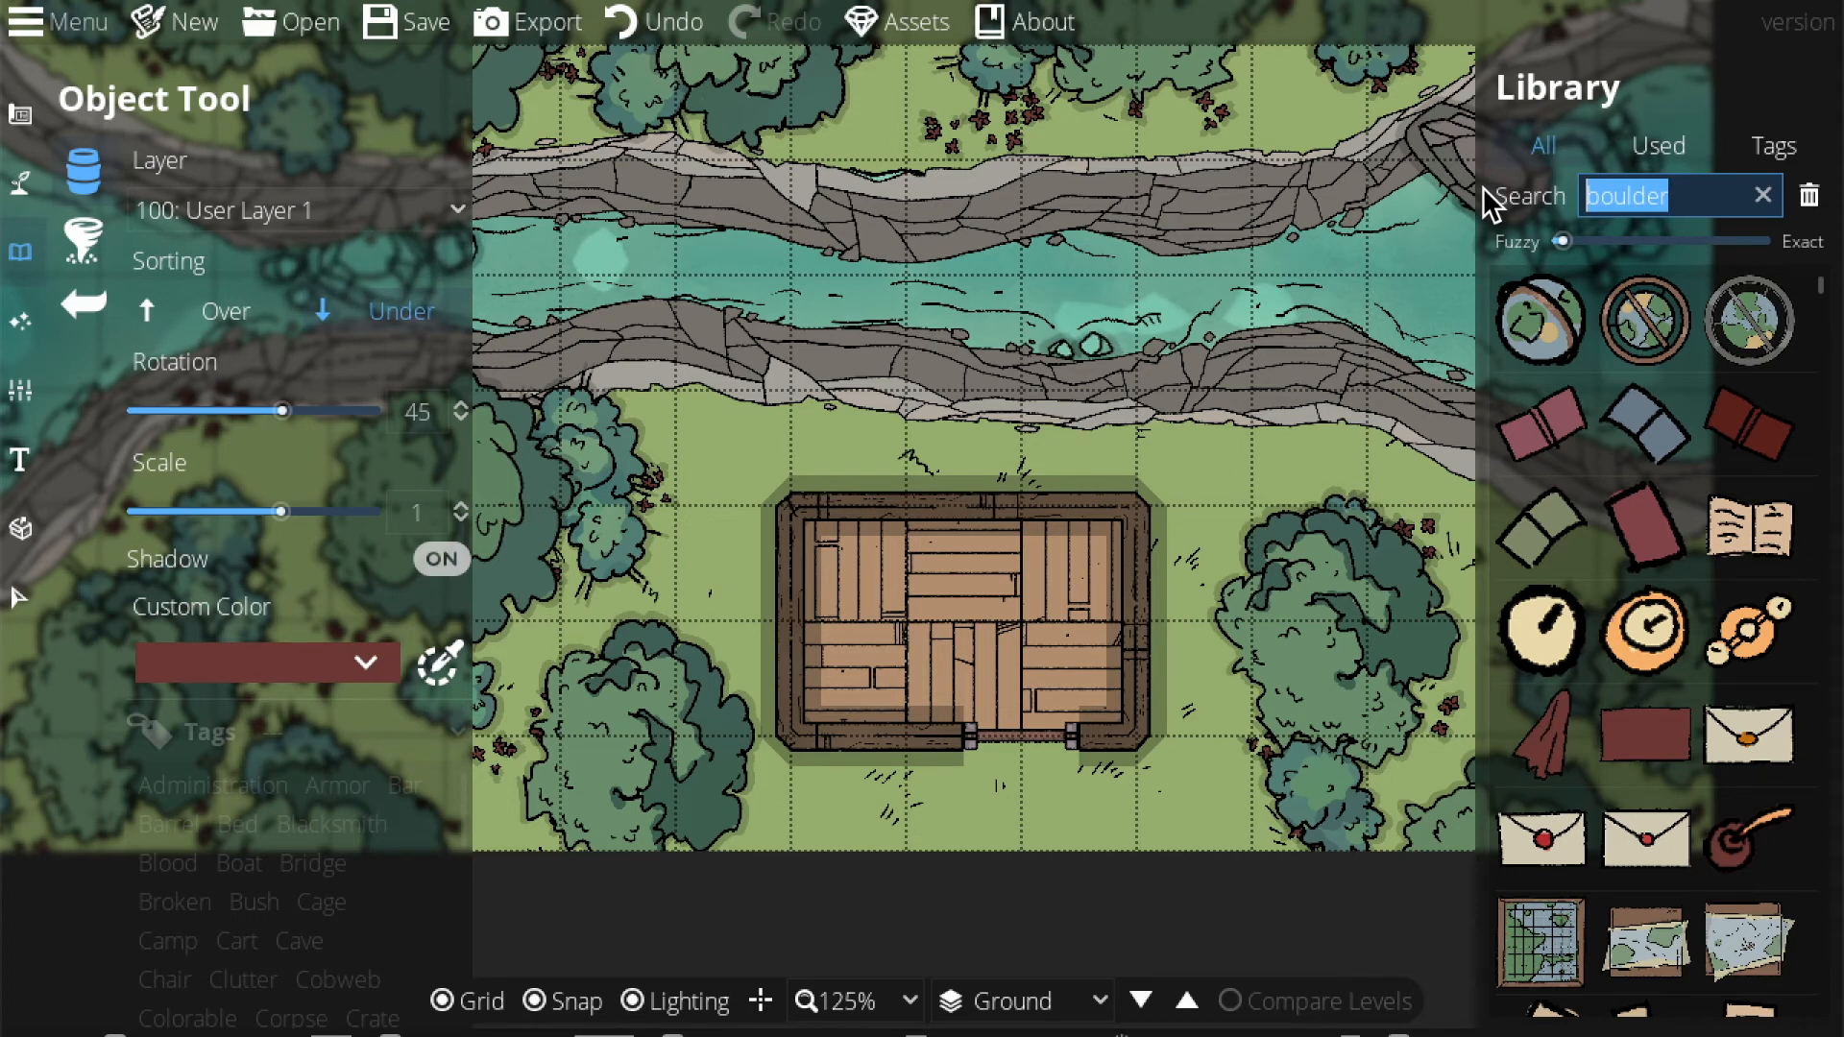
pyautogui.press('BackSpace')
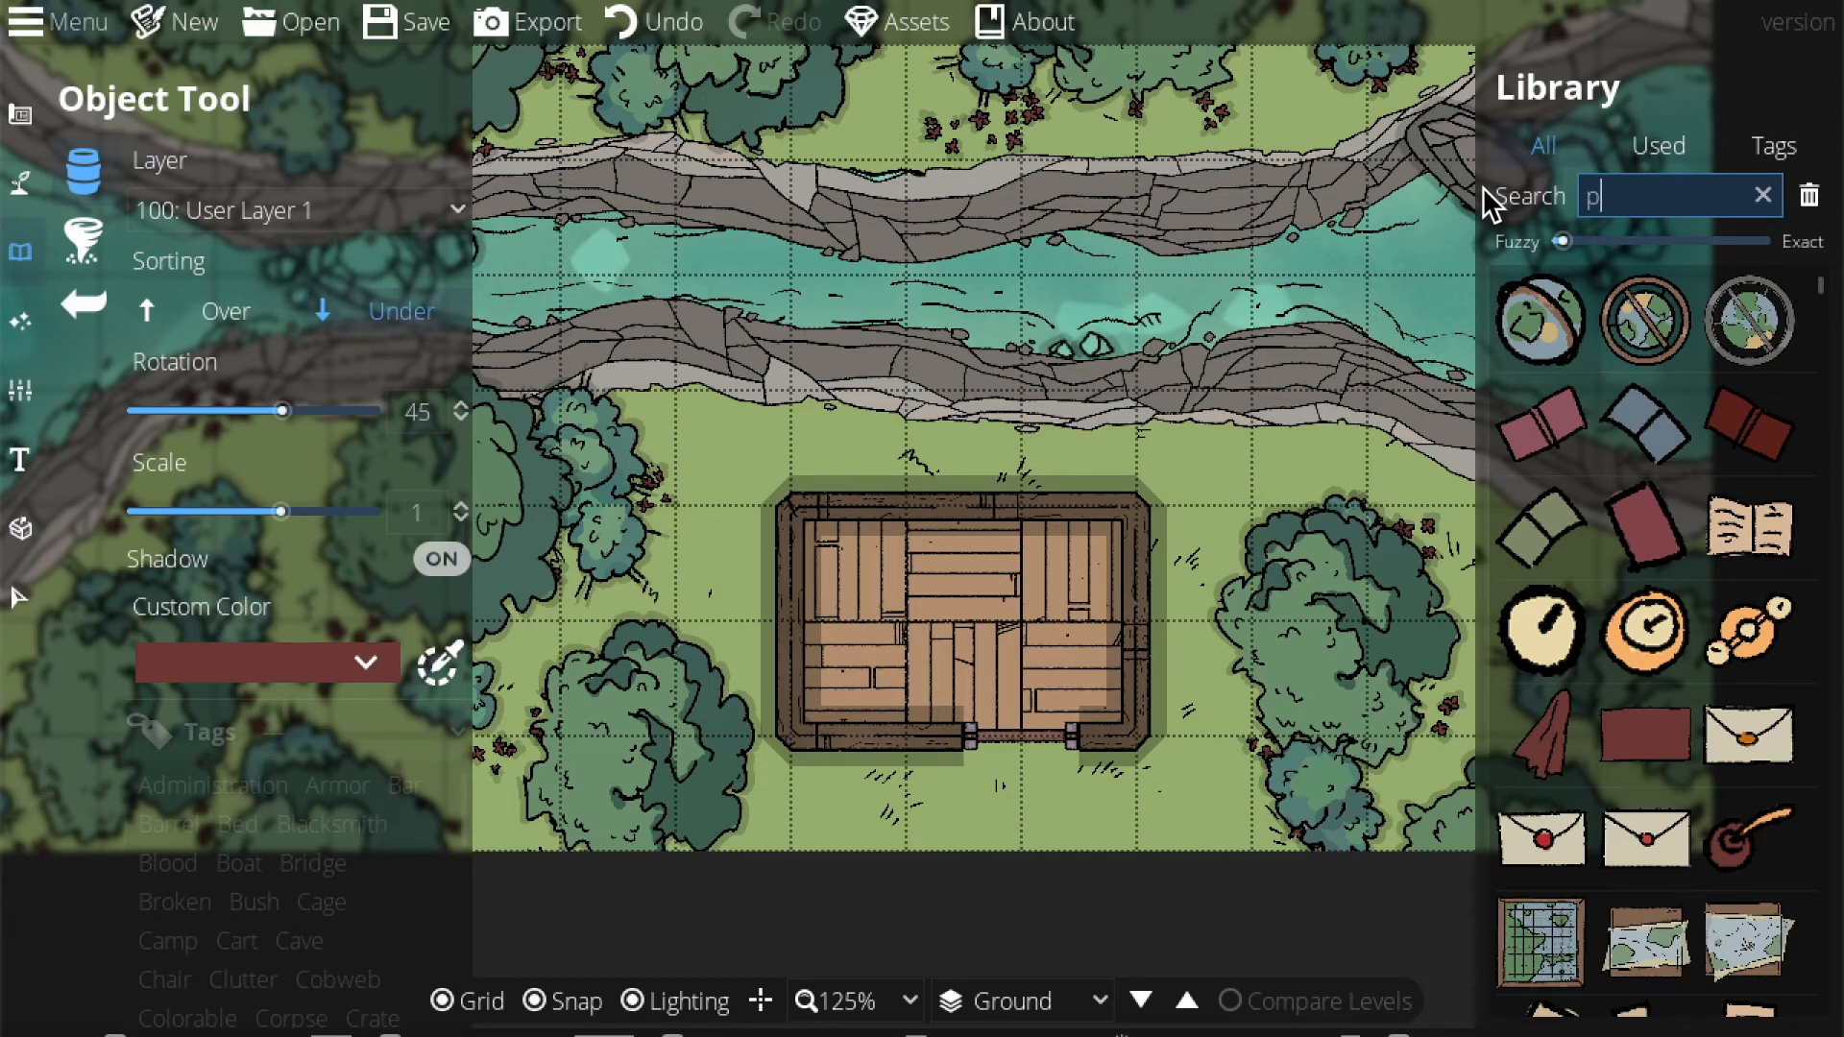
pyautogui.write('post')
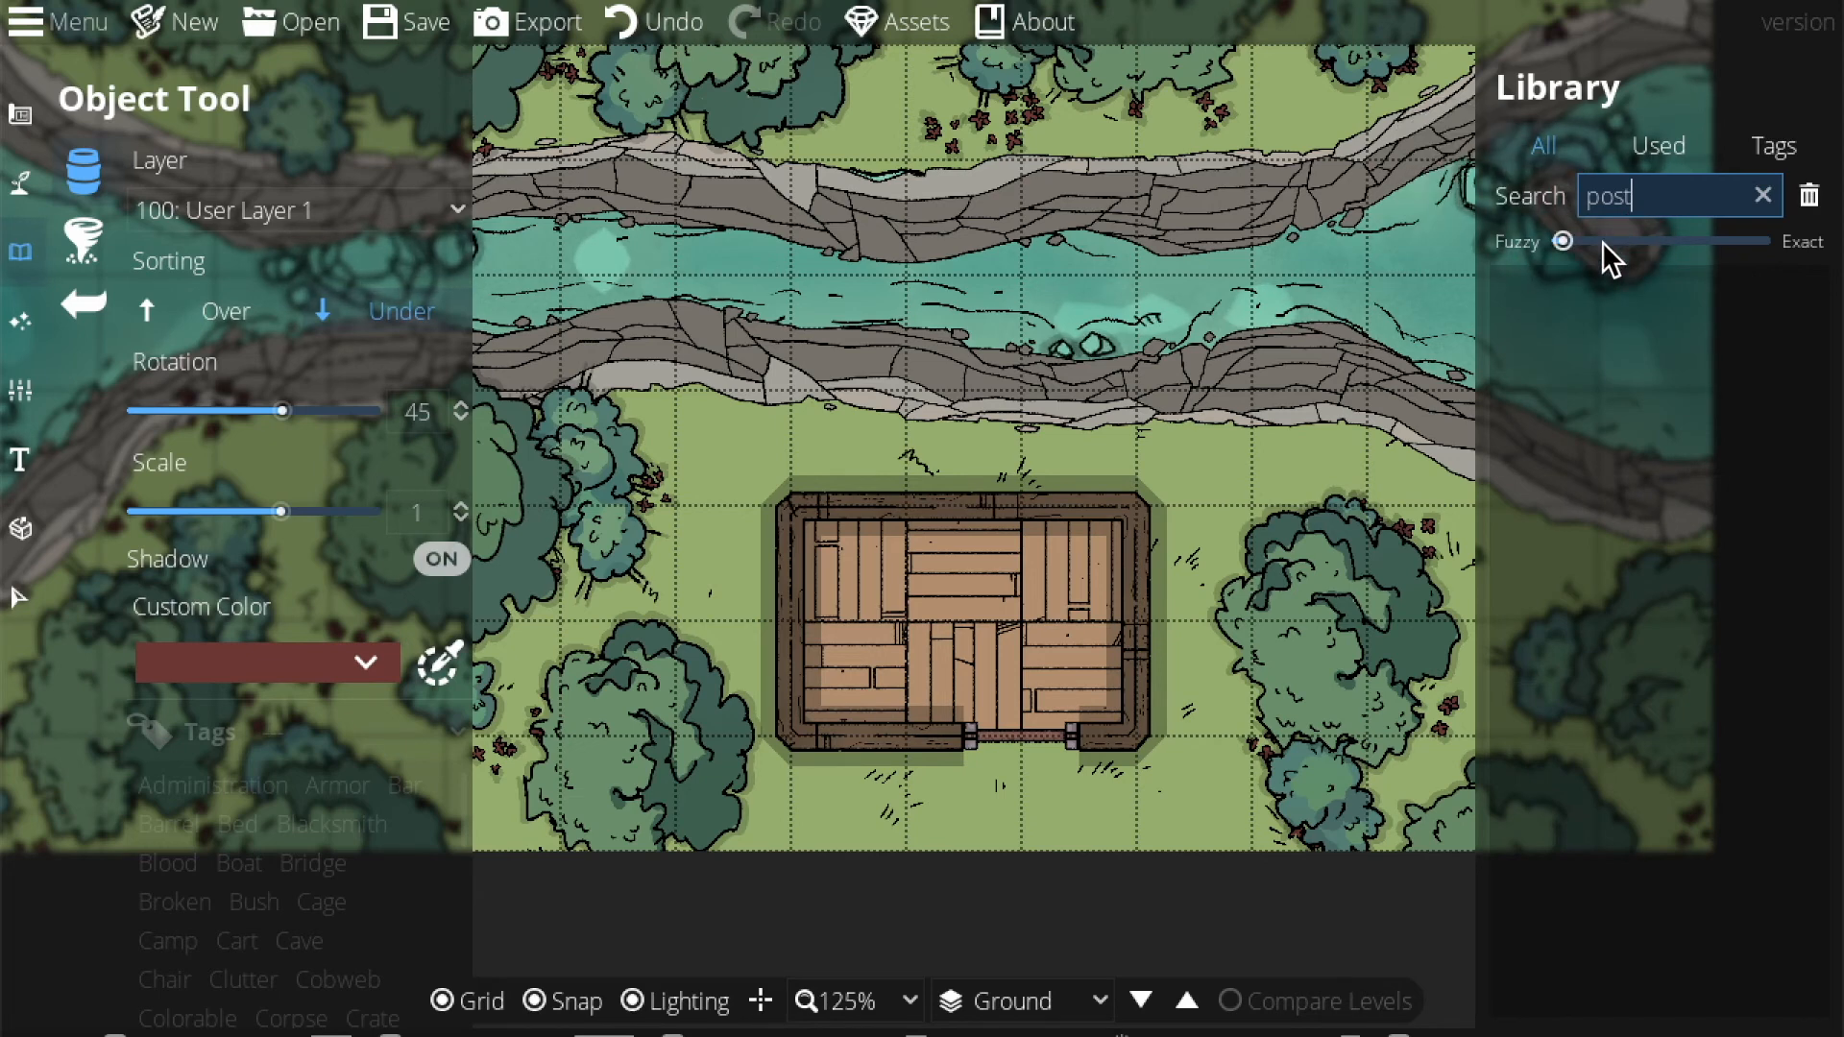
pyautogui.press('BackSpace')
pyautogui.press('BackSpace')
pyautogui.press('BackSpace')
pyautogui.press('BackSpace')
pyautogui.write('pillar')
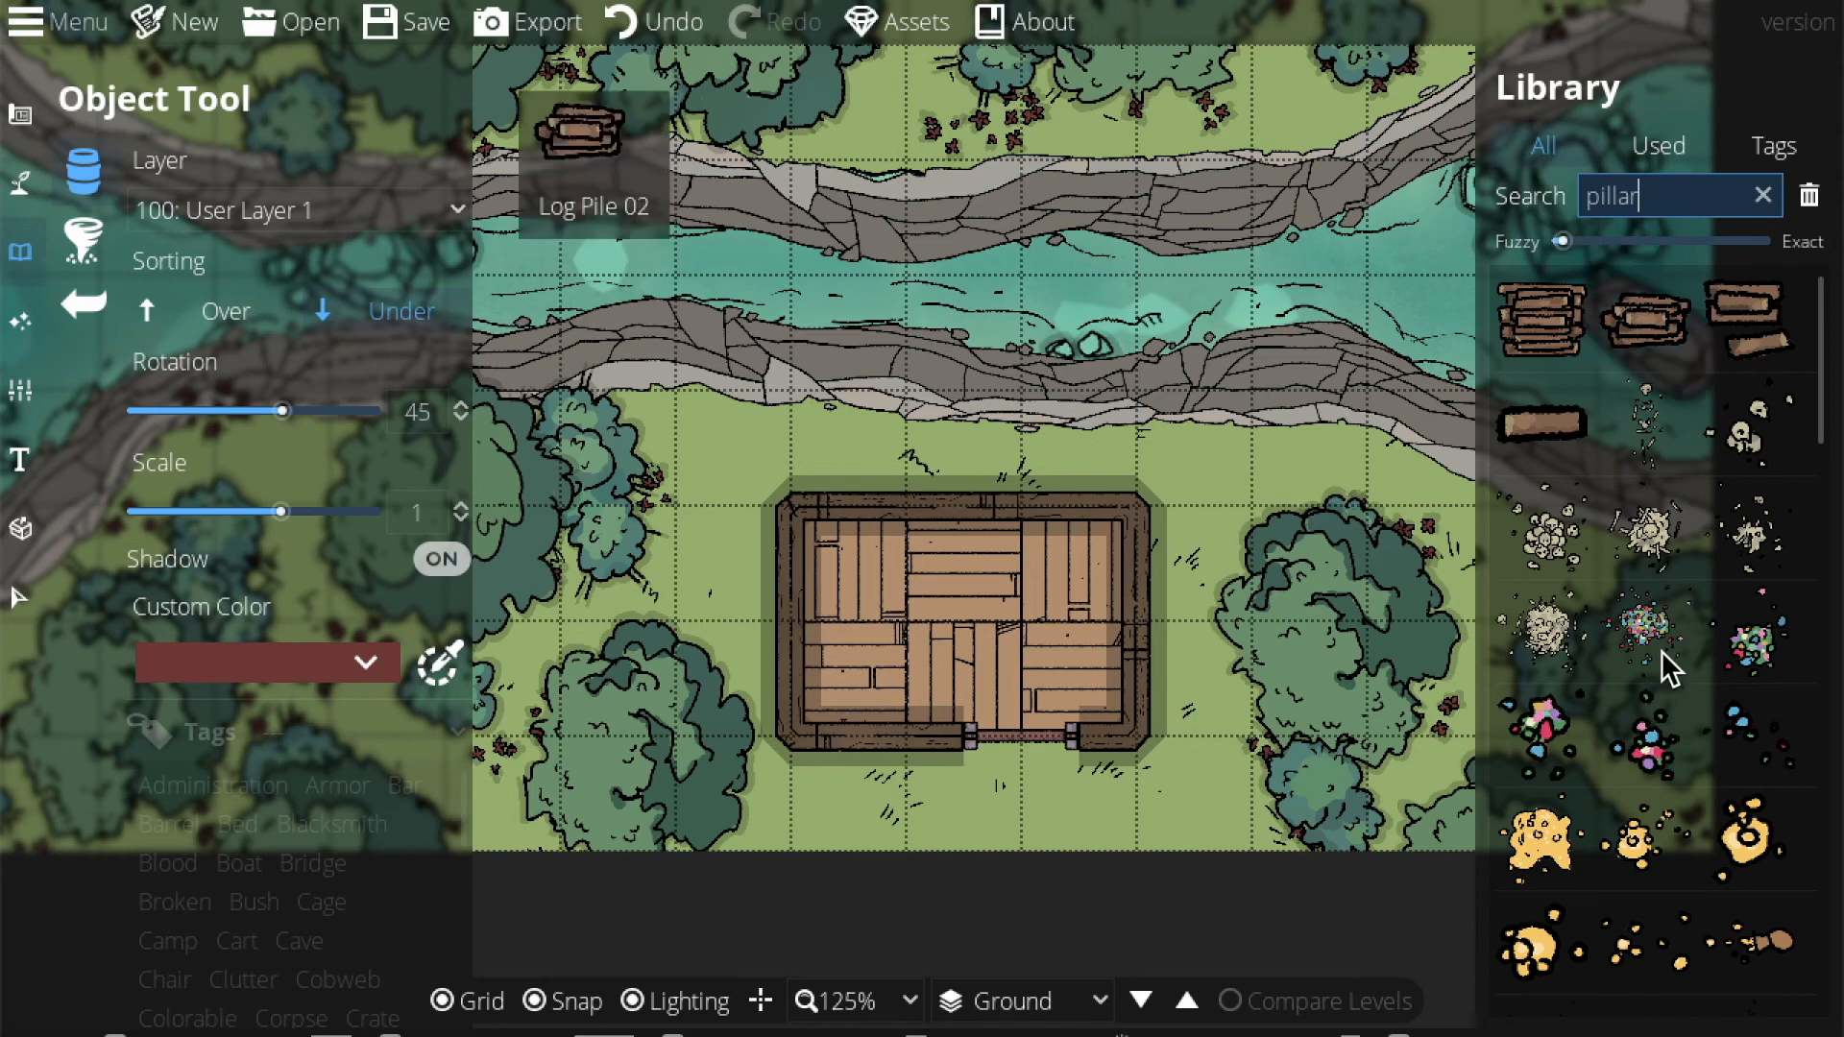
pyautogui.scroll(-10, 1648, 649)
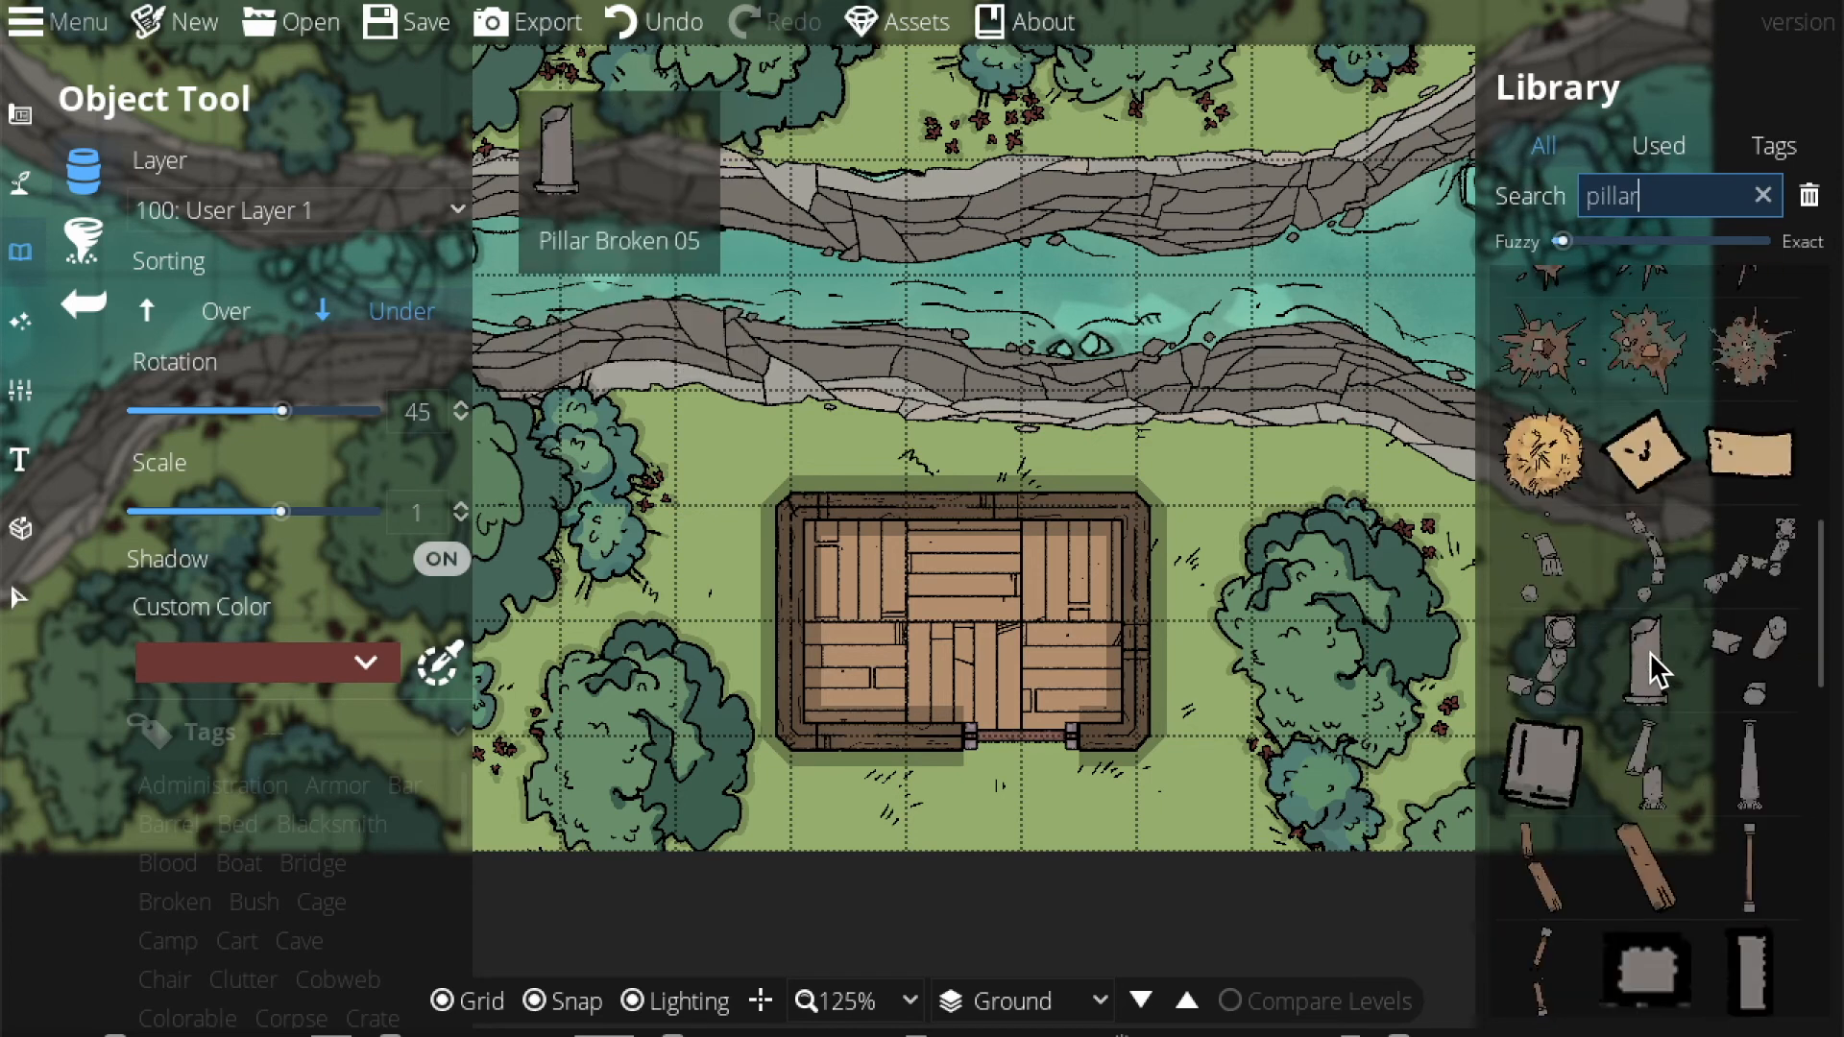
pyautogui.scroll(-5, 1649, 666)
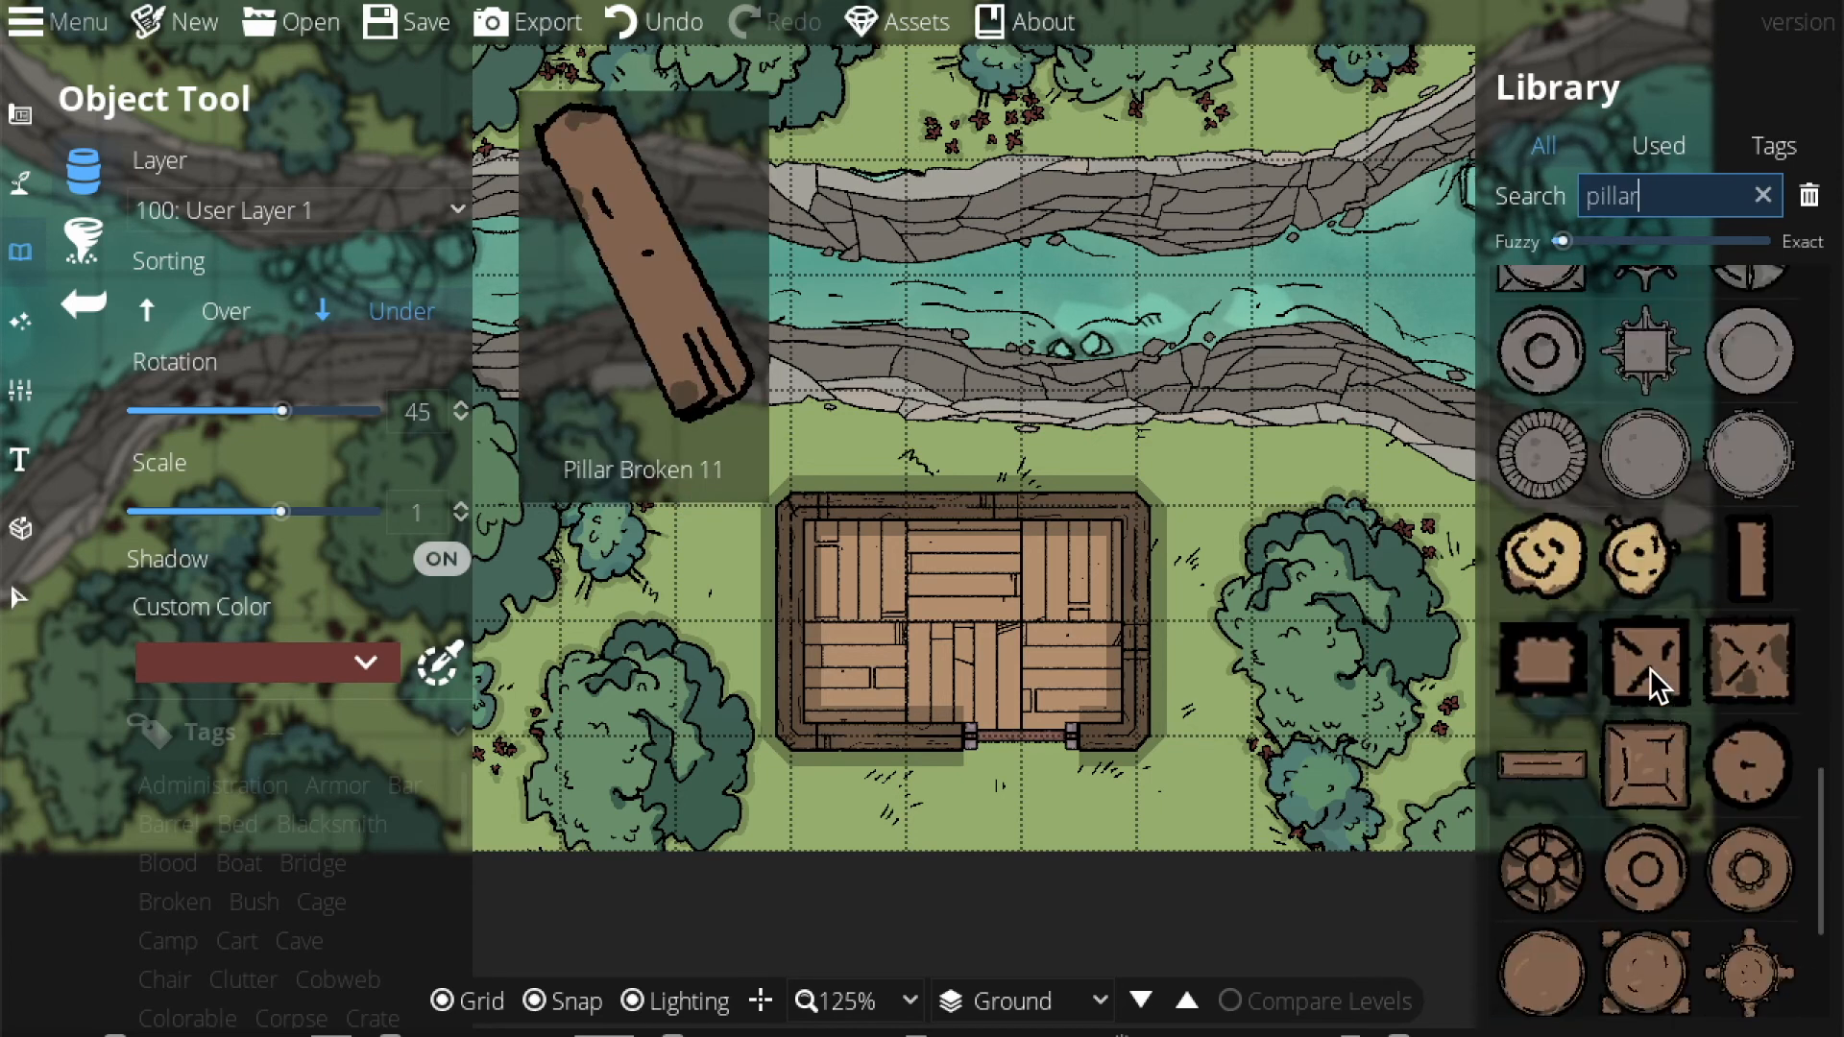
pyautogui.click(1738, 663)
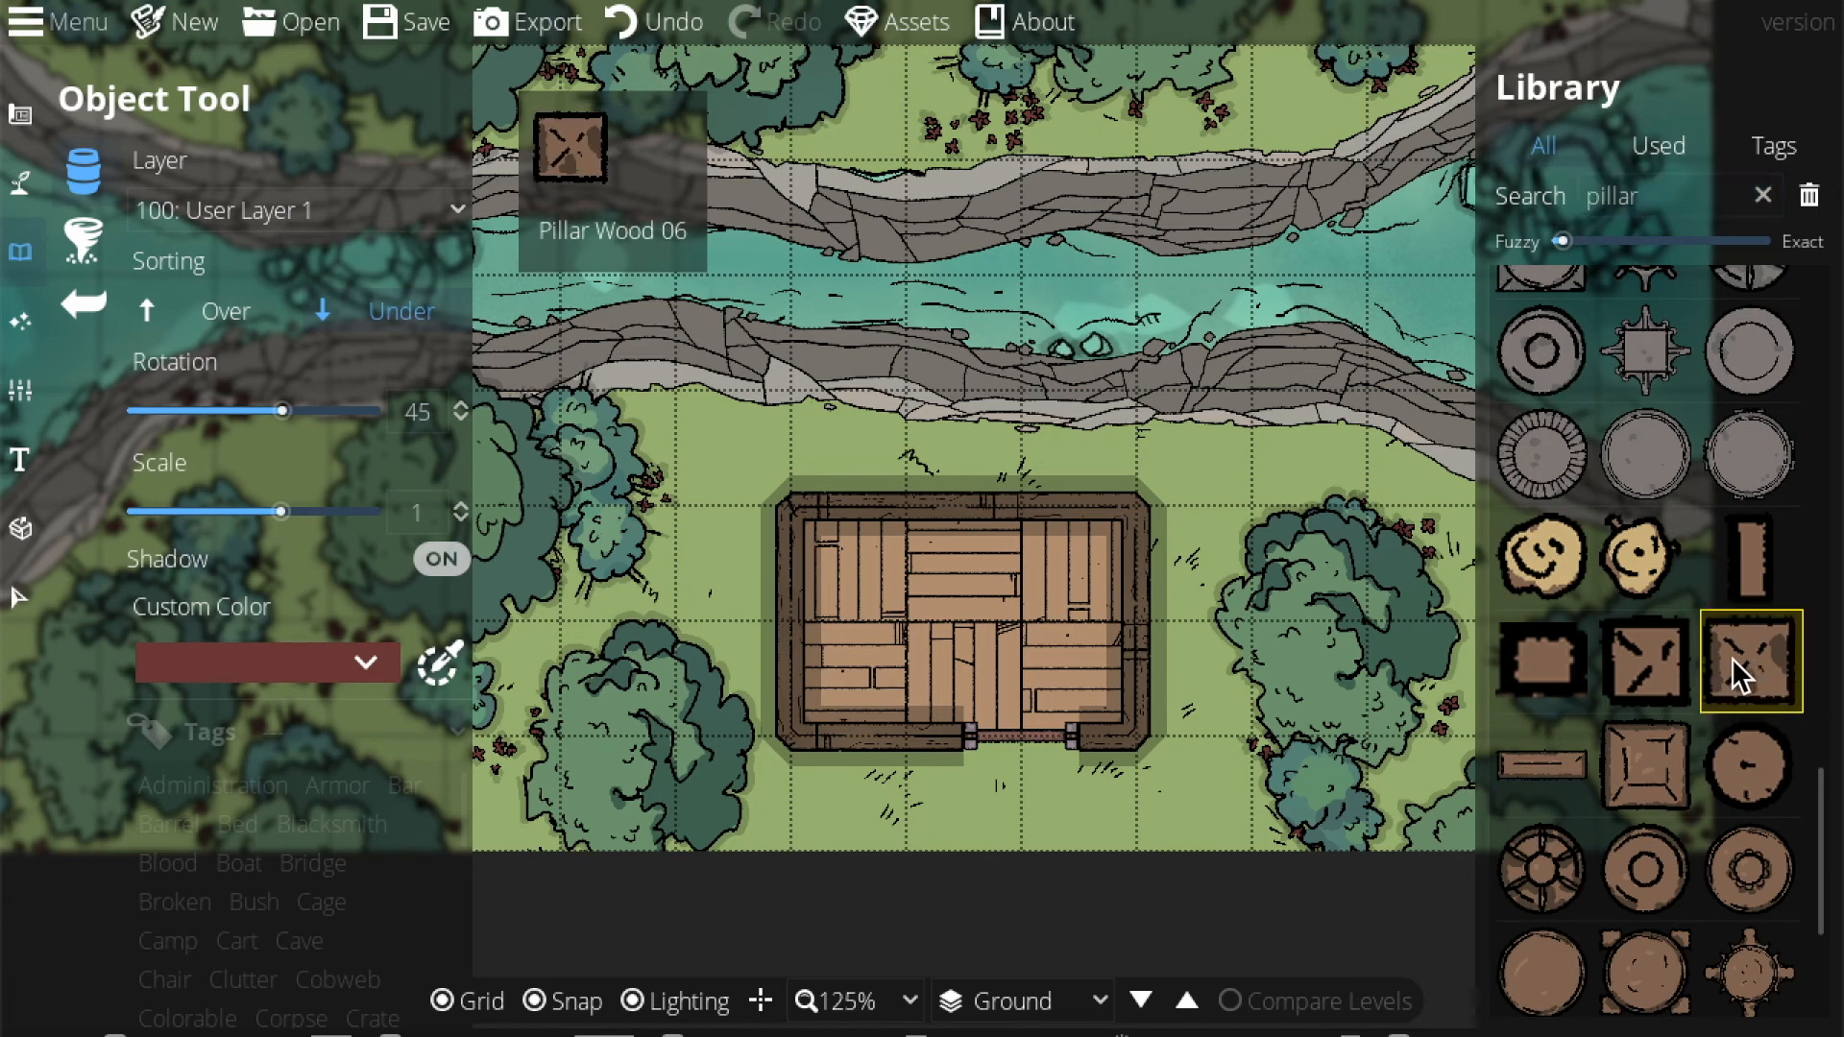
pyautogui.click(244, 211)
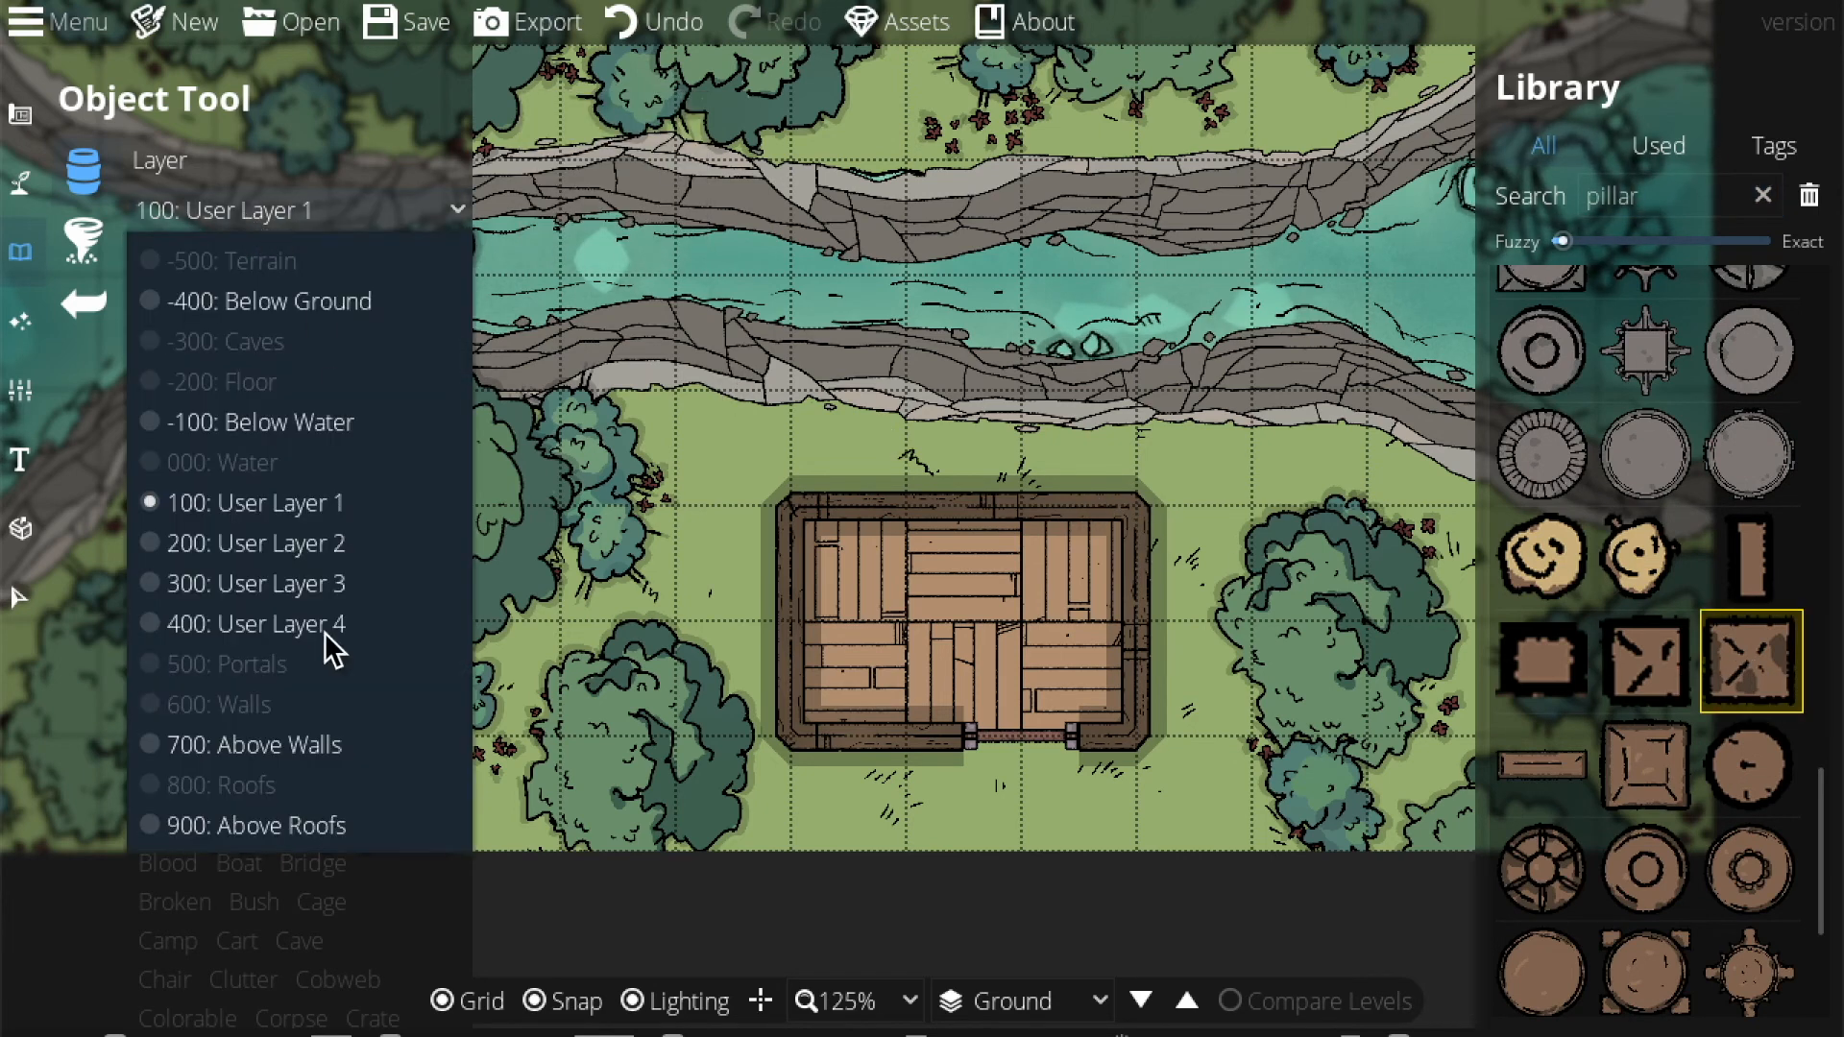
pyautogui.click(323, 828)
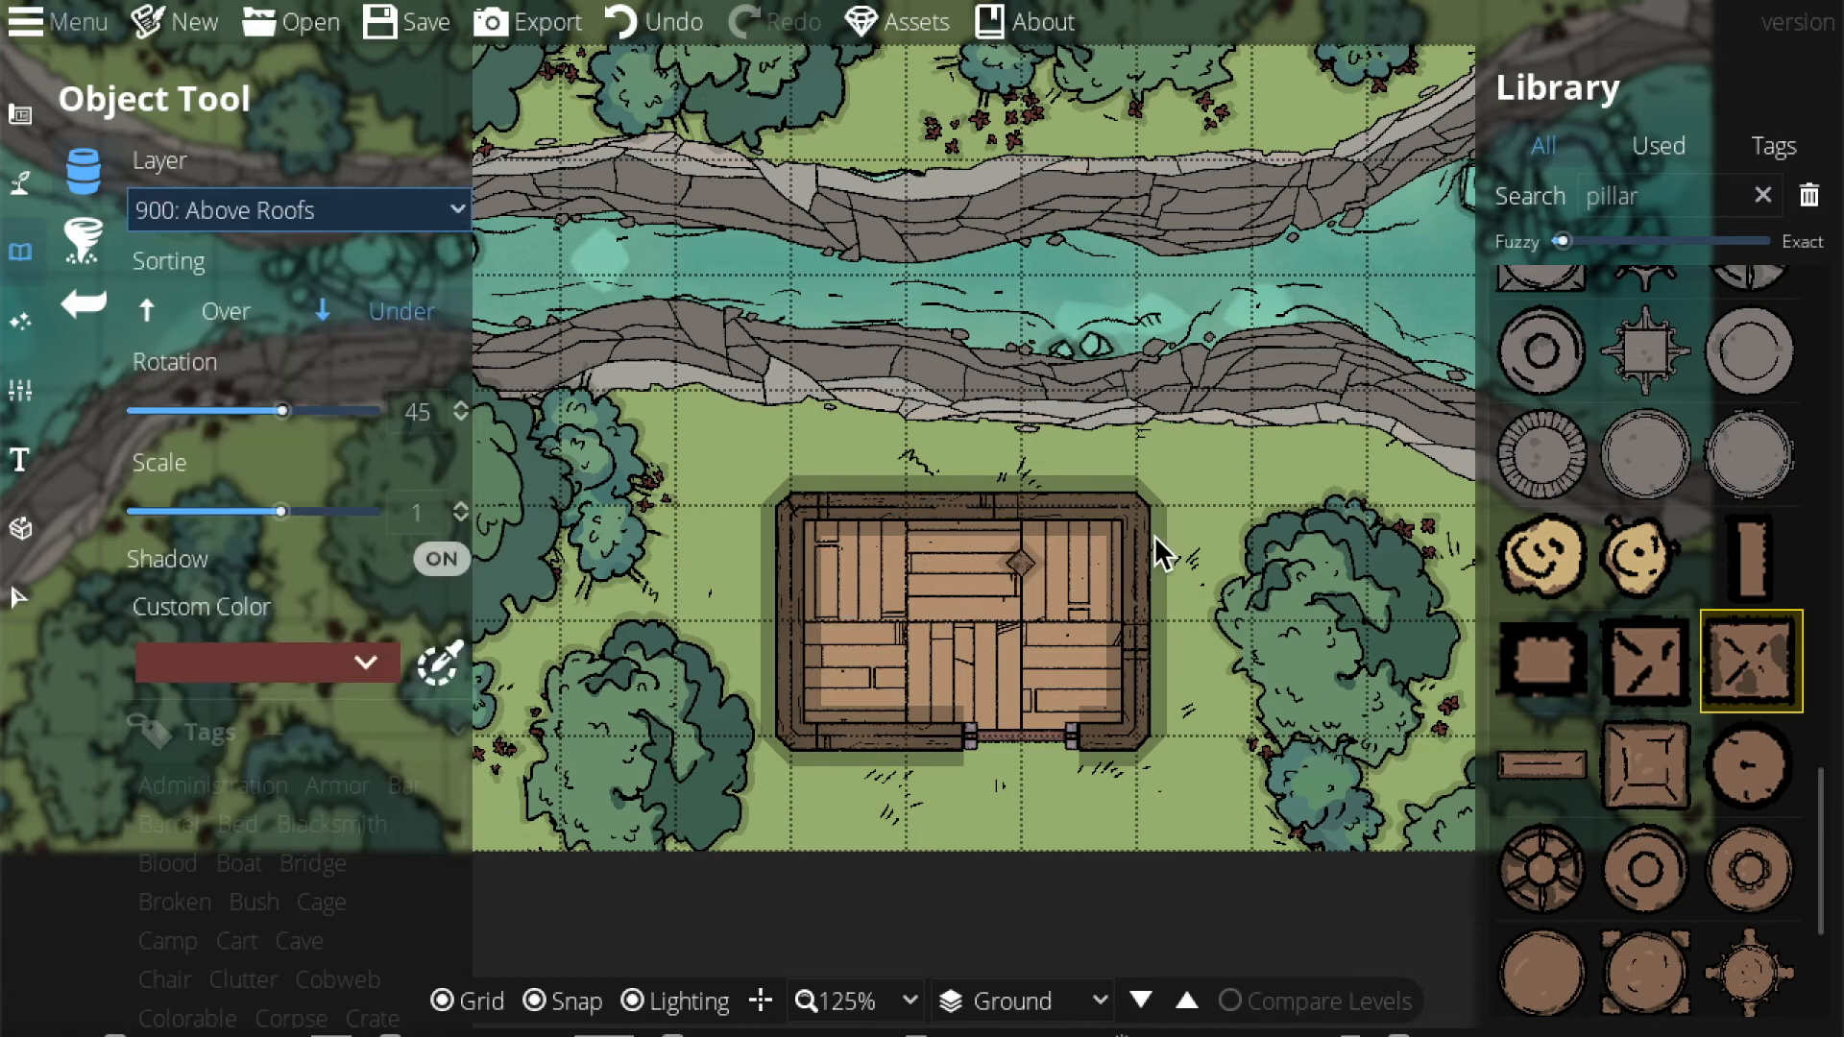
# Pick another square wooden pillar and place it on the hut's four corners, undoing the last one.
pyautogui.scroll(3, 1143, 527)
pyautogui.click(1644, 767)
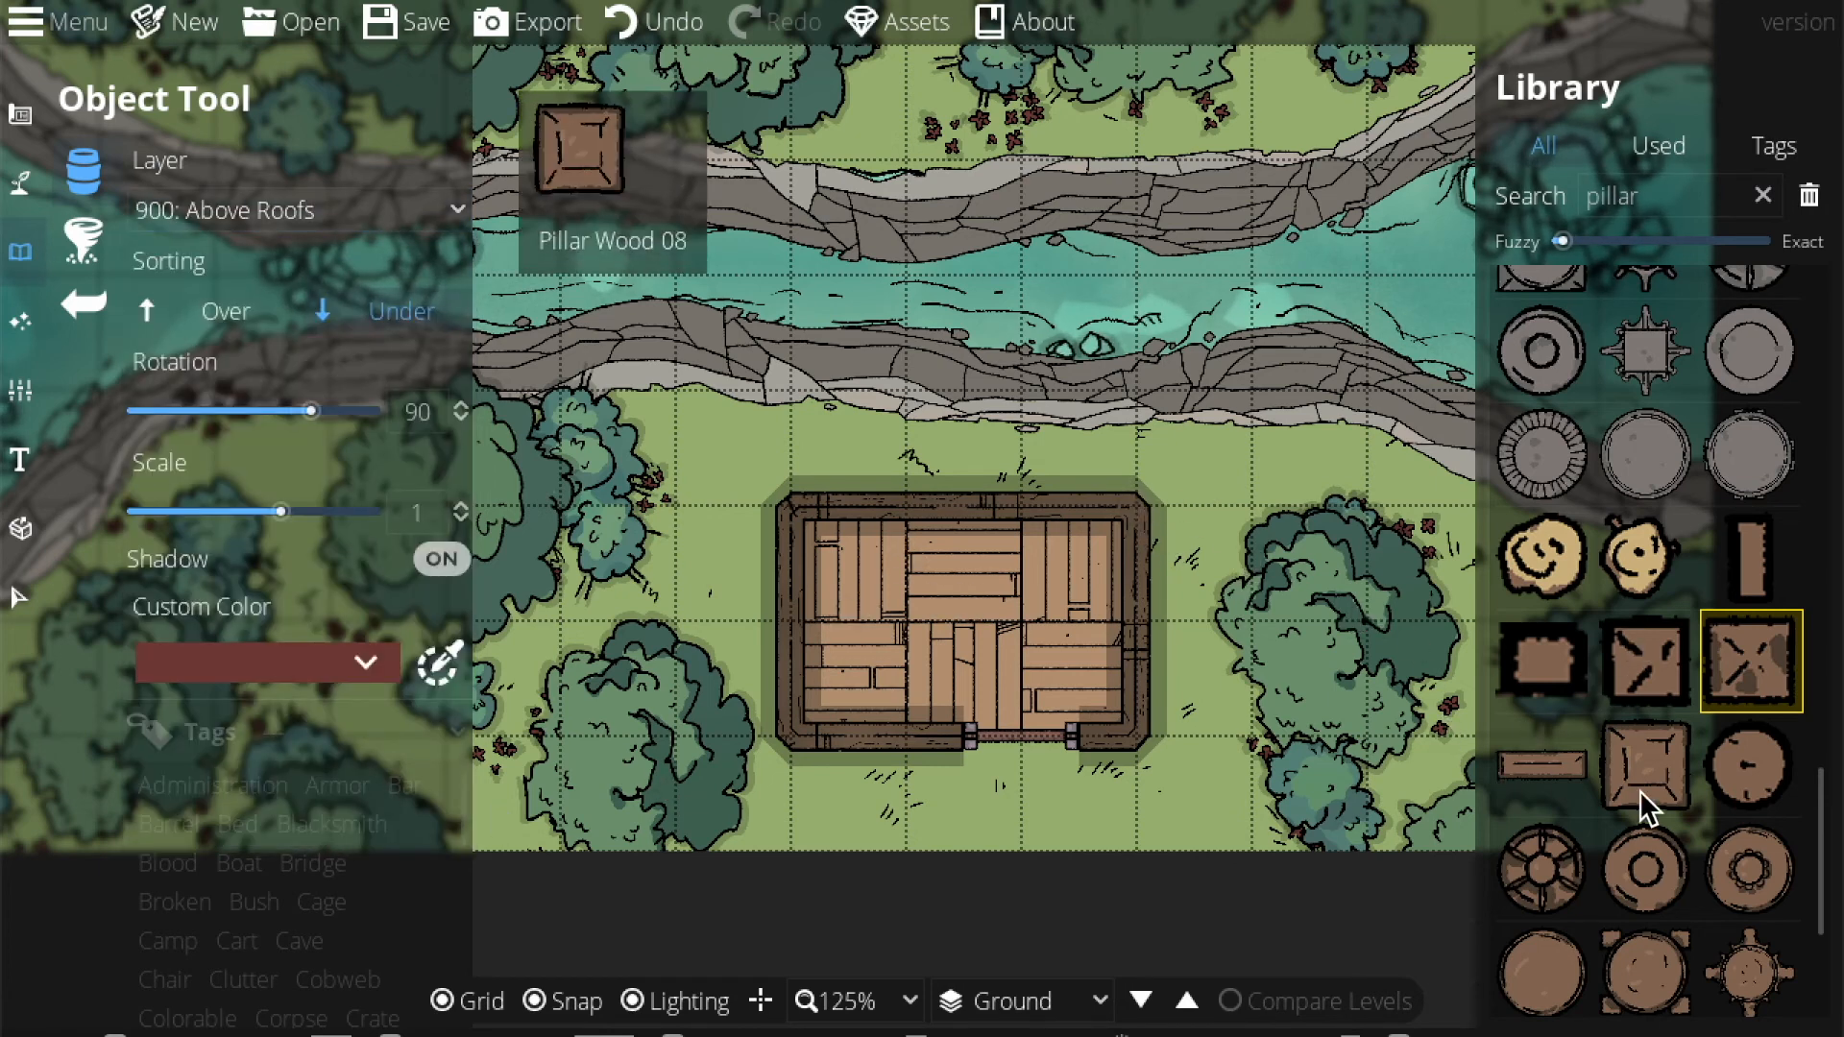
pyautogui.click(1129, 505)
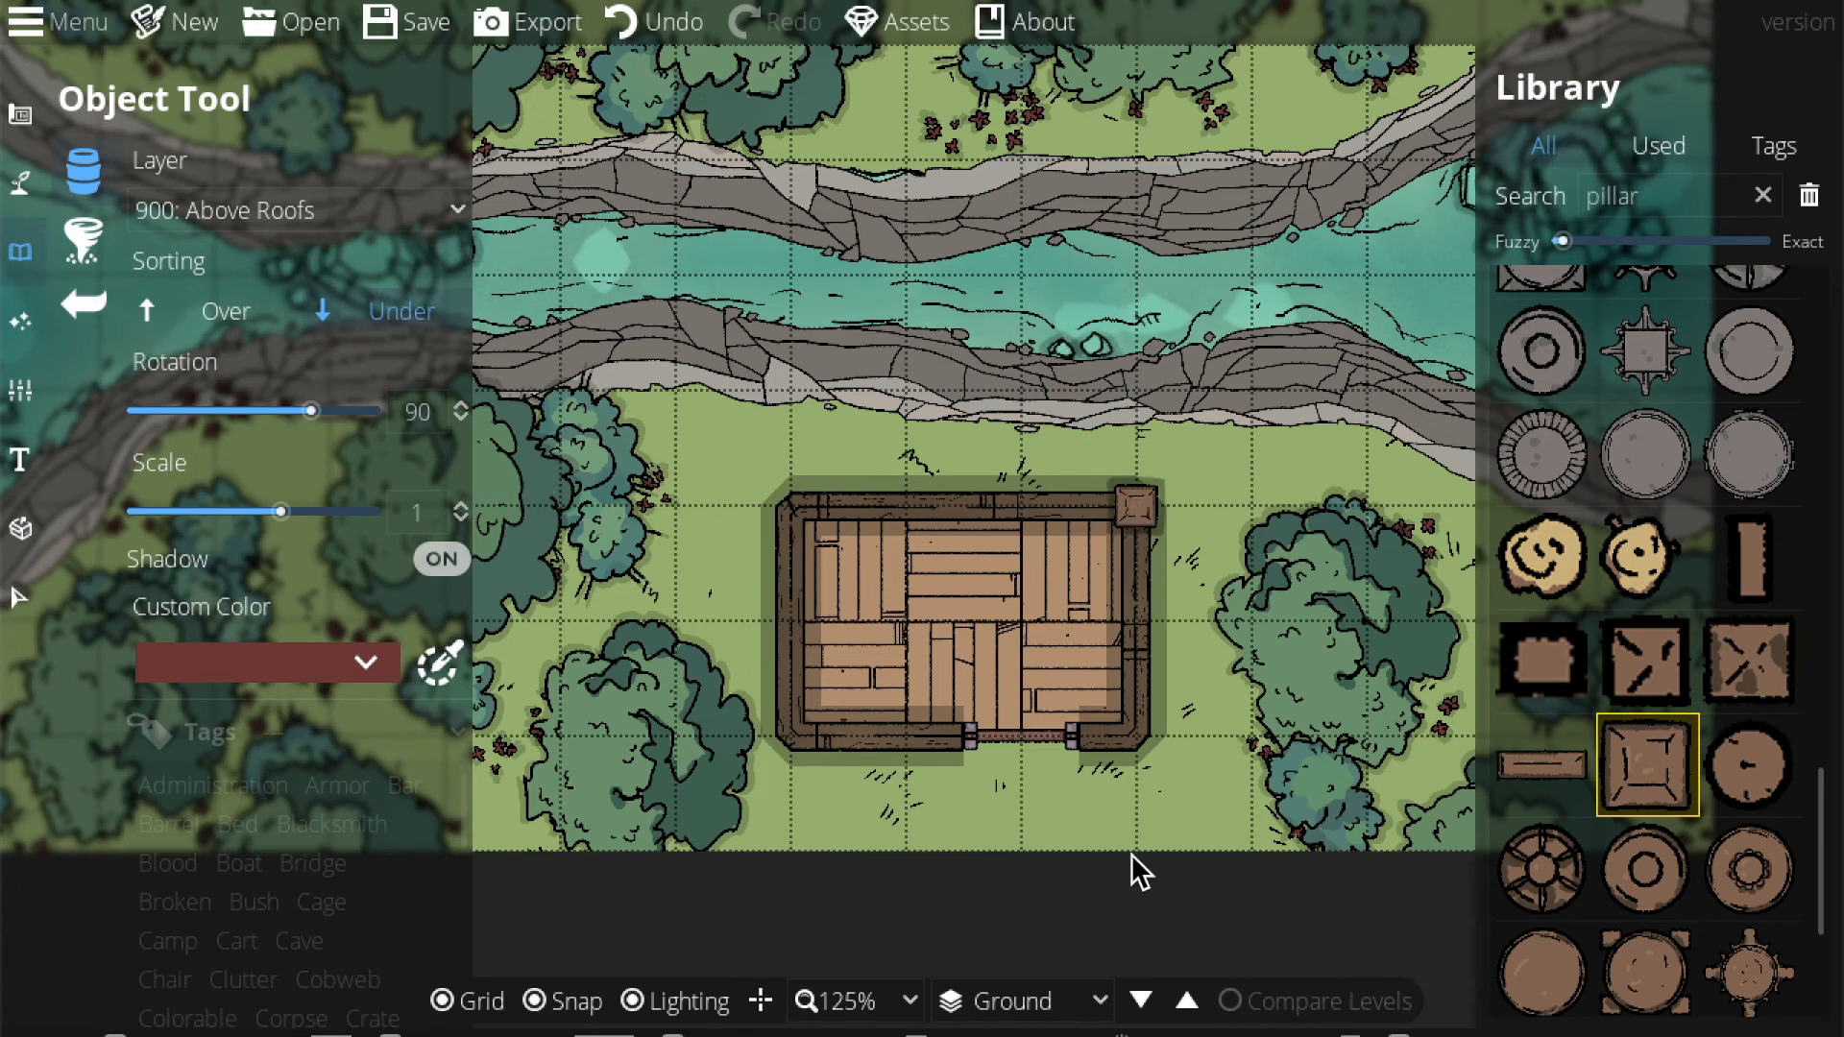
pyautogui.click(1140, 739)
pyautogui.click(791, 699)
pyautogui.click(796, 495)
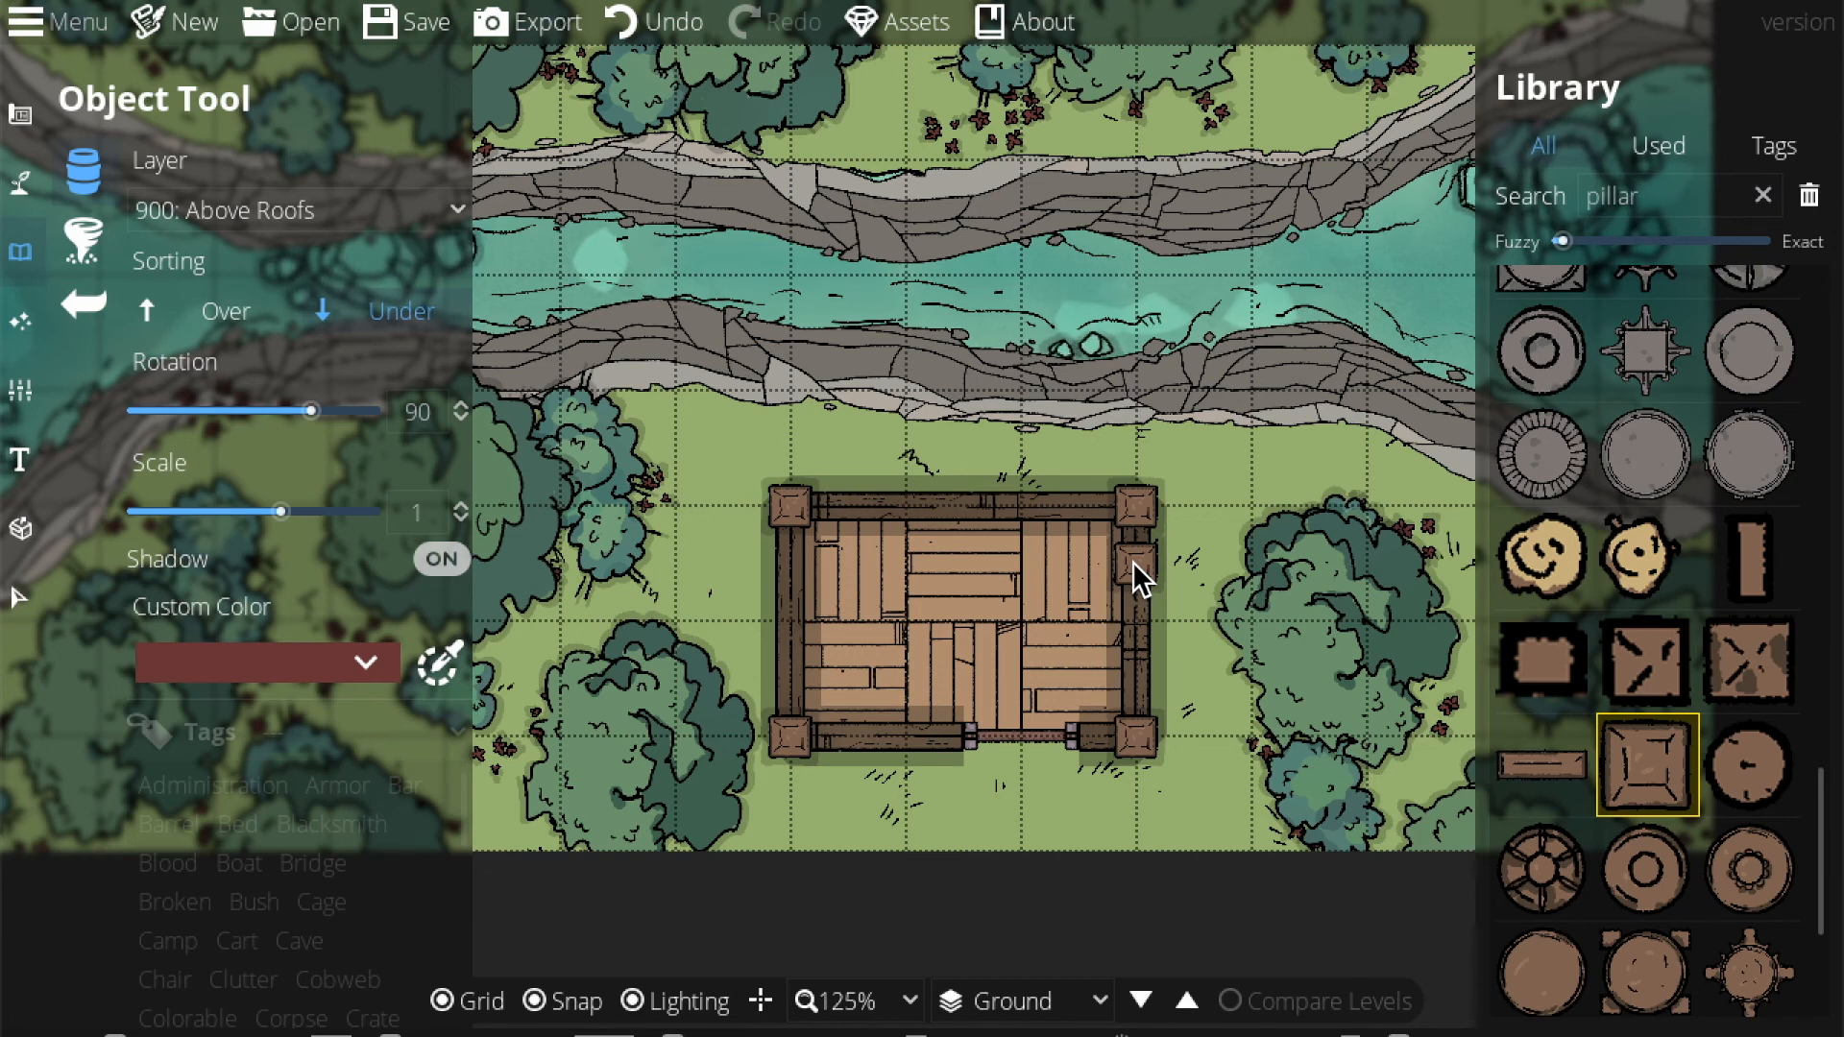
pyautogui.hotkey('ctrl', 'z')
pyautogui.hotkey('ctrl', 'z')
pyautogui.hotkey('ctrl', 'z')
pyautogui.hotkey('ctrl', 'z')
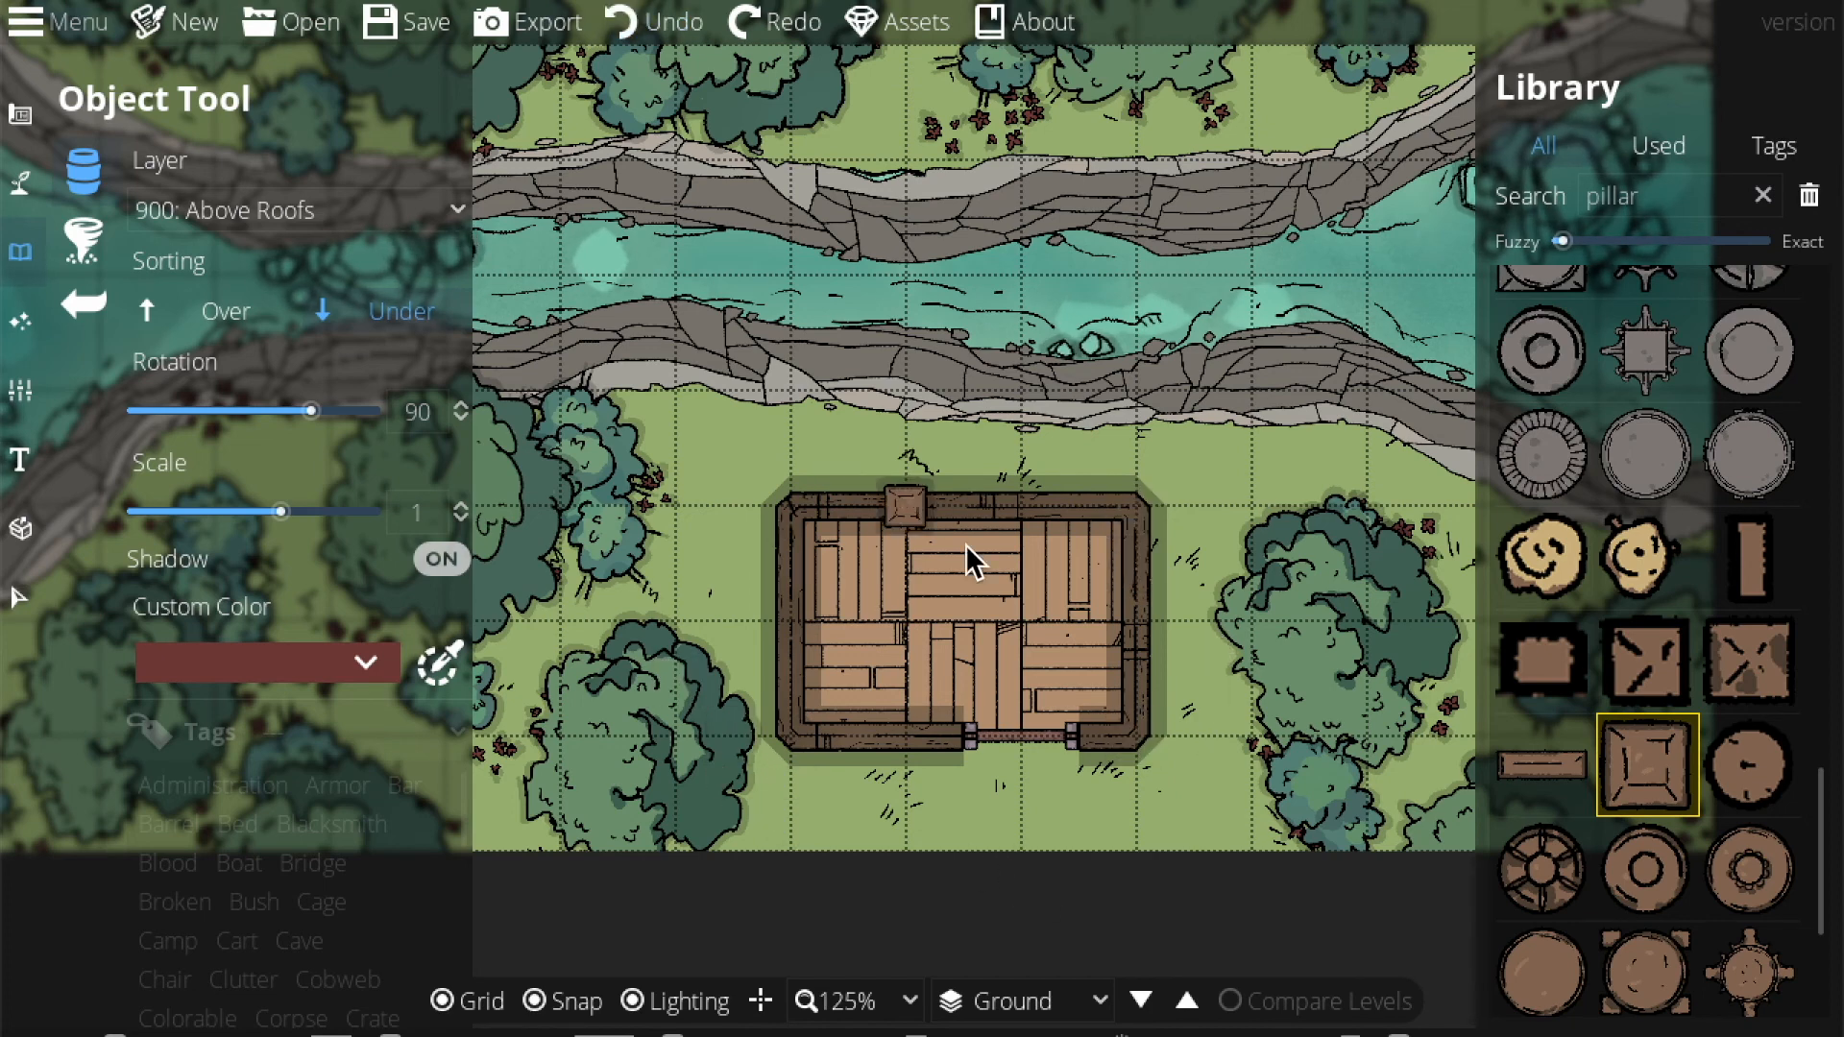
# Re-place pillars at all four hut corners, removing an extra one added on the right wall.
pyautogui.click(1149, 728)
pyautogui.click(1140, 527)
pyautogui.click(806, 527)
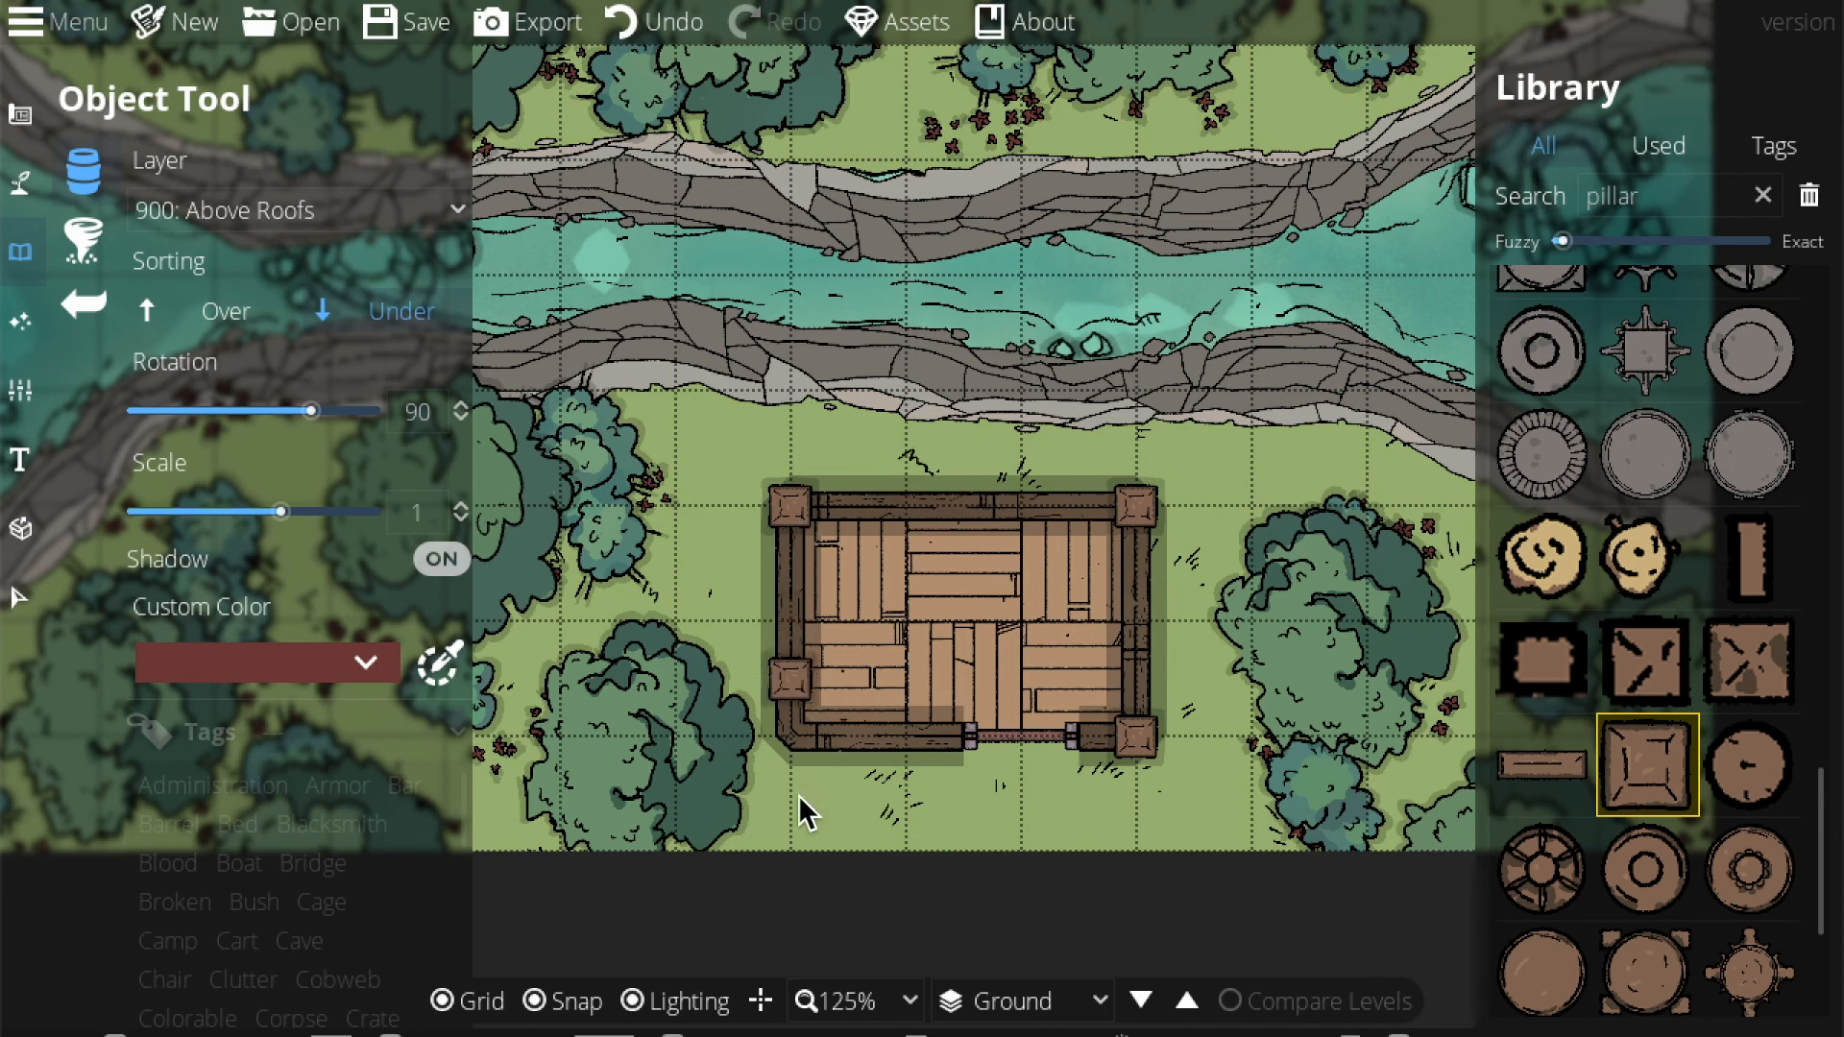
pyautogui.click(793, 745)
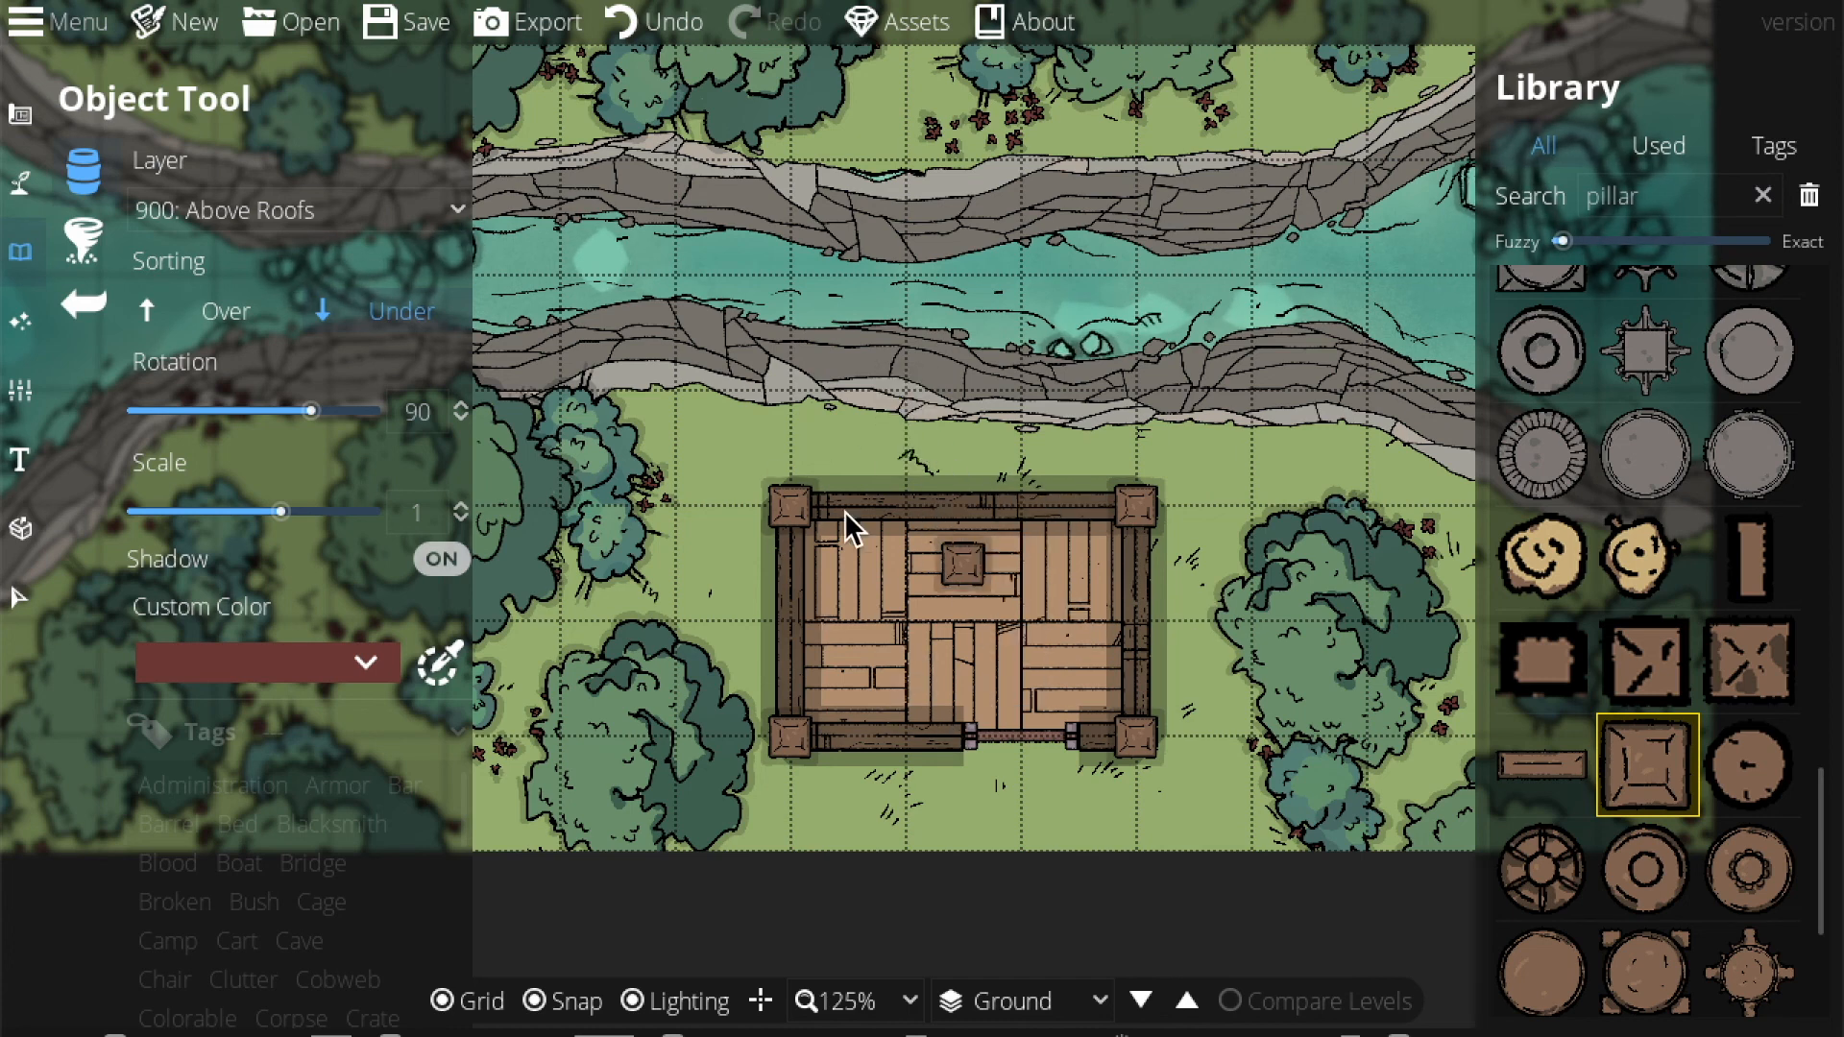
pyautogui.click(1136, 546)
pyautogui.hotkey('ctrl', 'z')
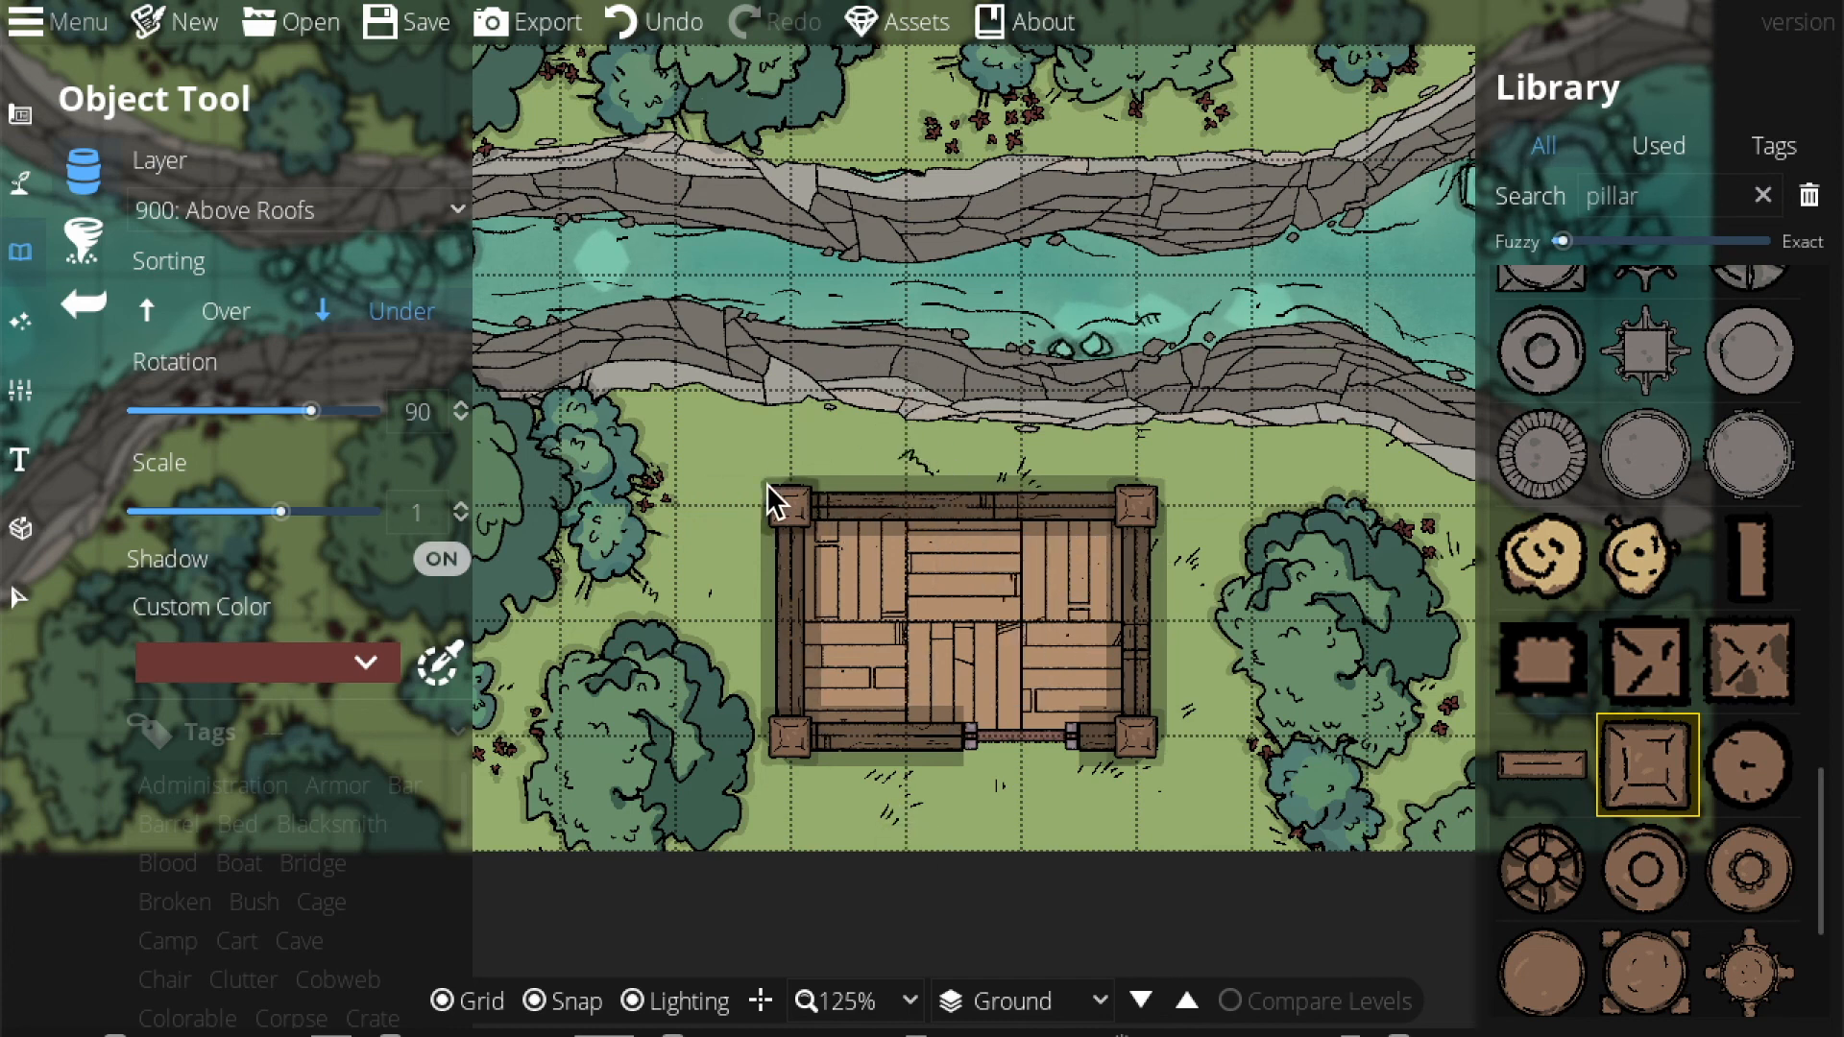